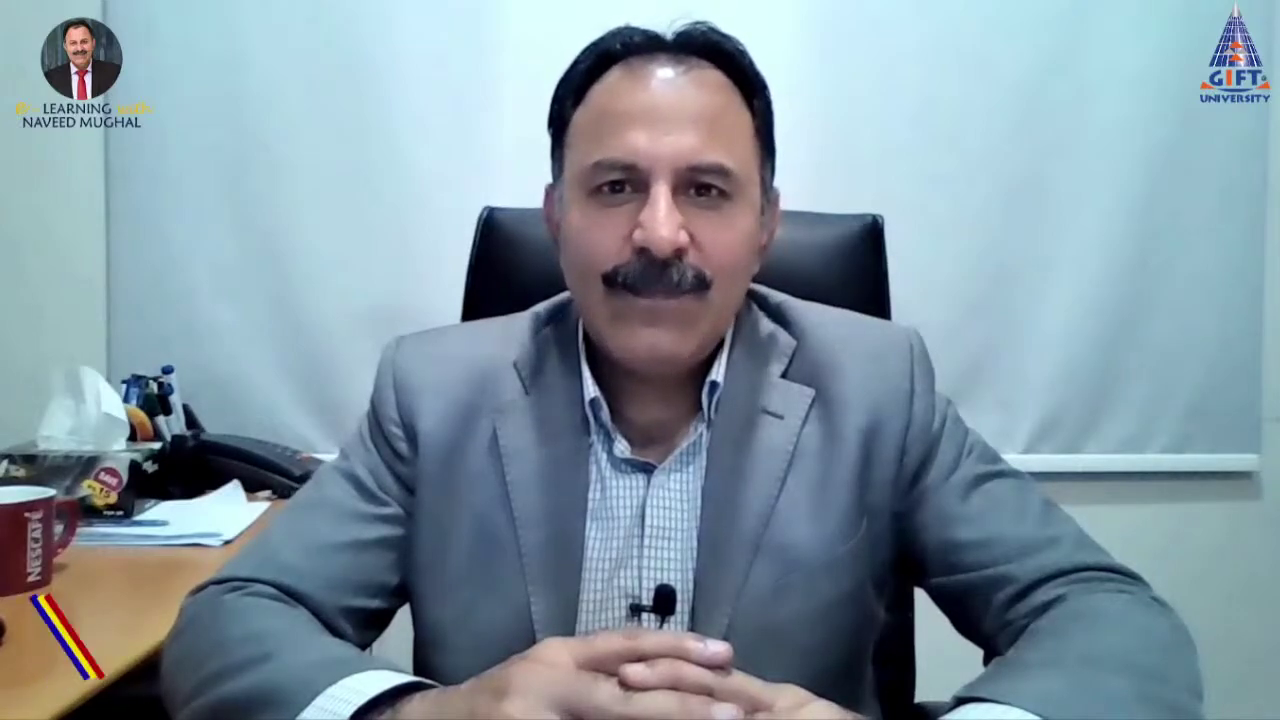
Bring up the Problem 5–22 PDF showing PEM, Inc.'s income statement with the $4,500 loss
mouse_move(782, 717)
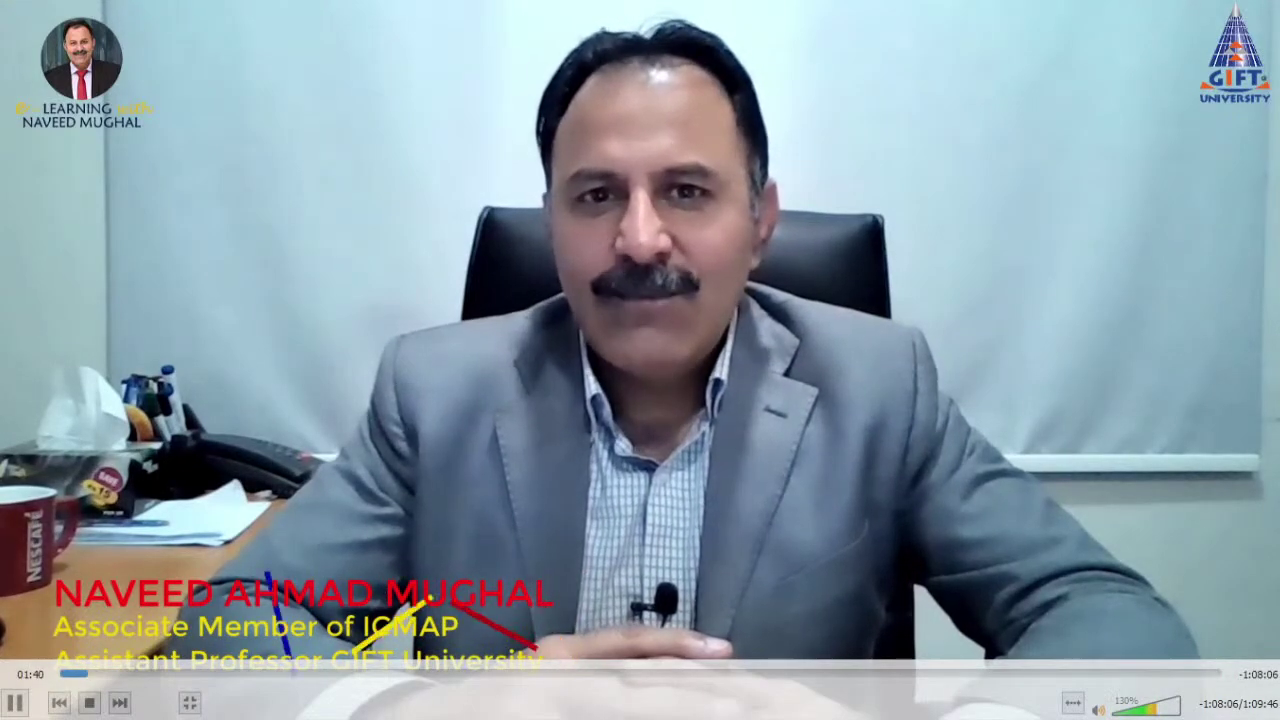
mouse_move(1251, 320)
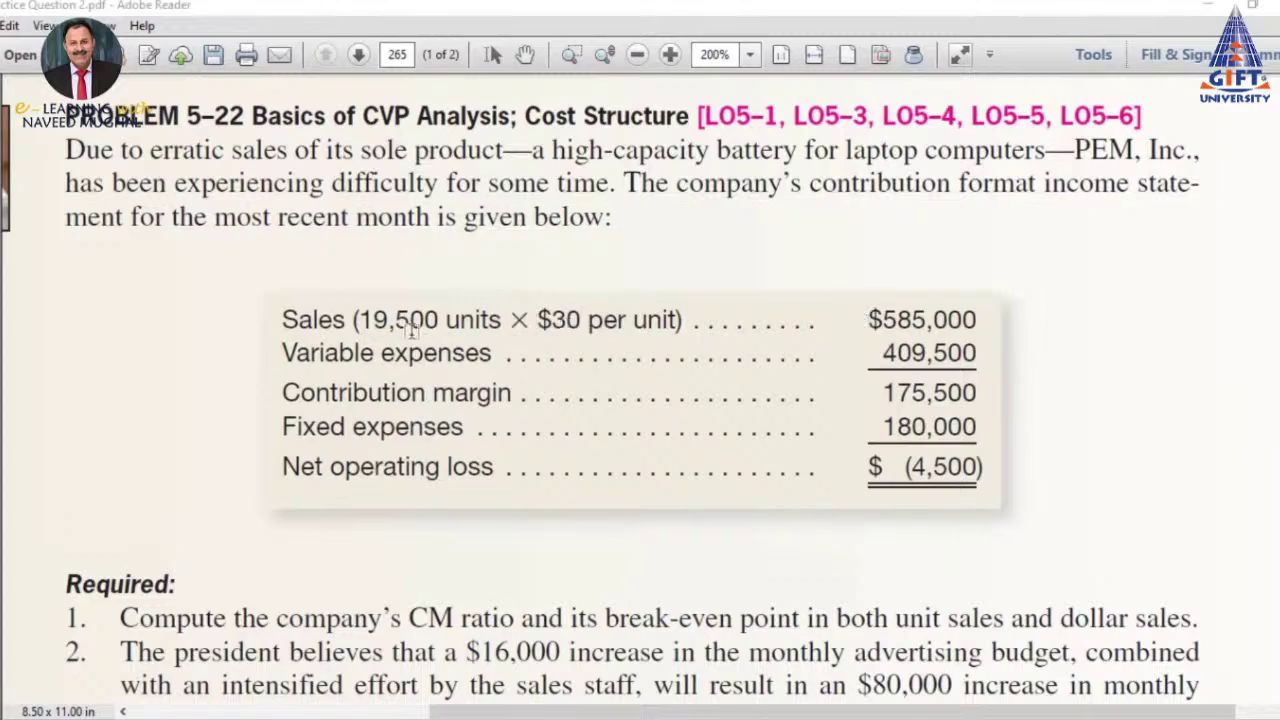
Highlight 19,500 units at $30, plus the $585,000, 409,500, 175,500 and 180,000 figures
left_click_drag(358, 319, 682, 320)
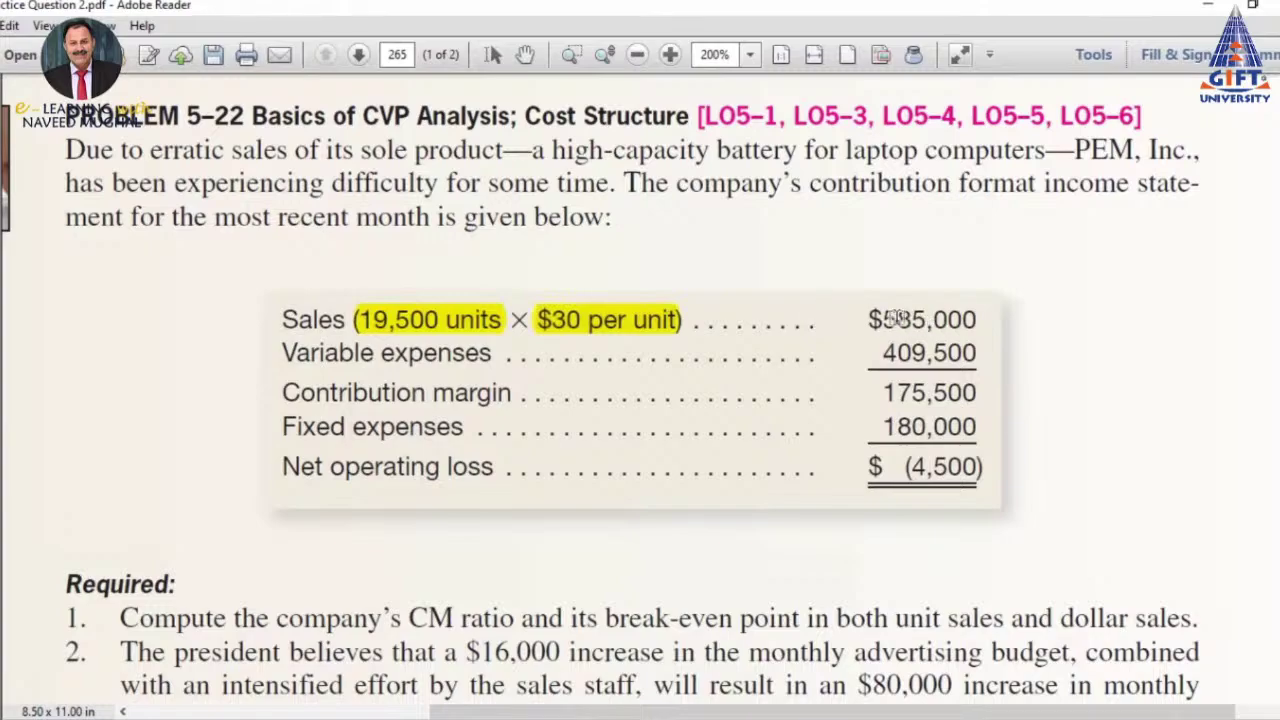
left_click_drag(862, 318, 978, 320)
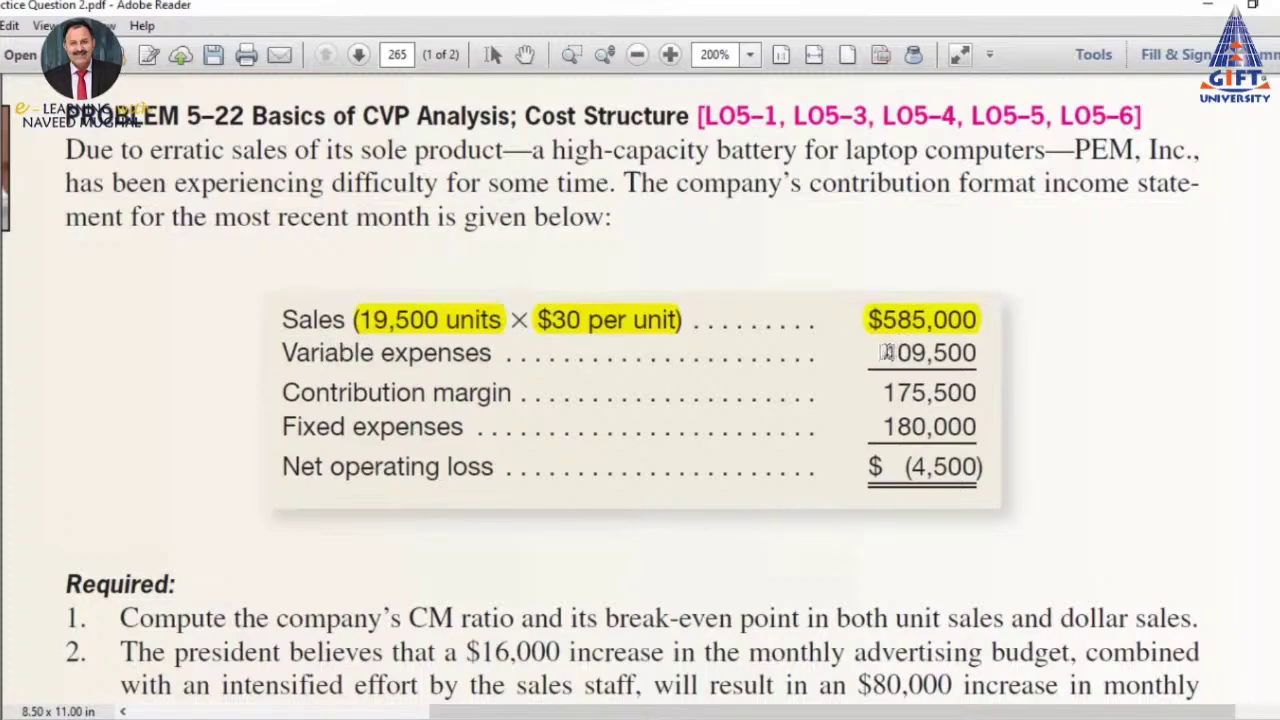
mouse_move(885, 352)
left_mouse_down()
mouse_move(979, 347)
mouse_move(970, 354)
left_mouse_up()
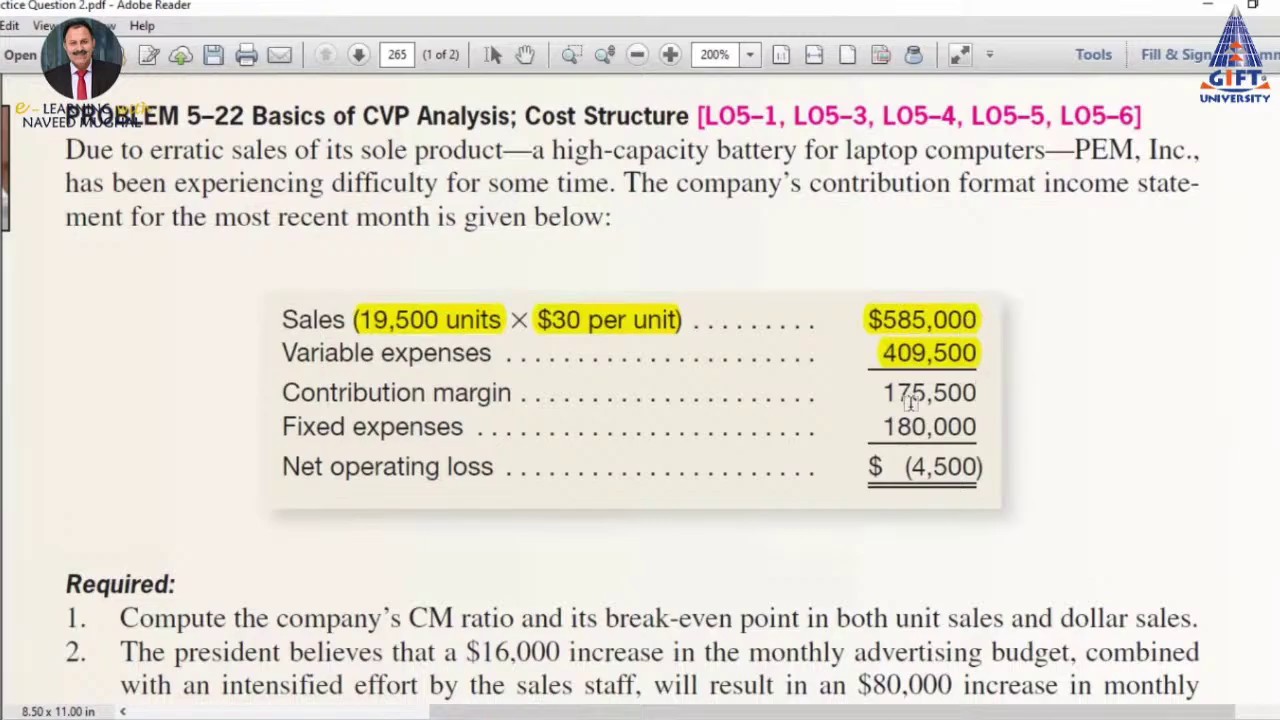
mouse_move(883, 392)
left_mouse_down()
mouse_move(957, 392)
mouse_move(946, 413)
left_mouse_up()
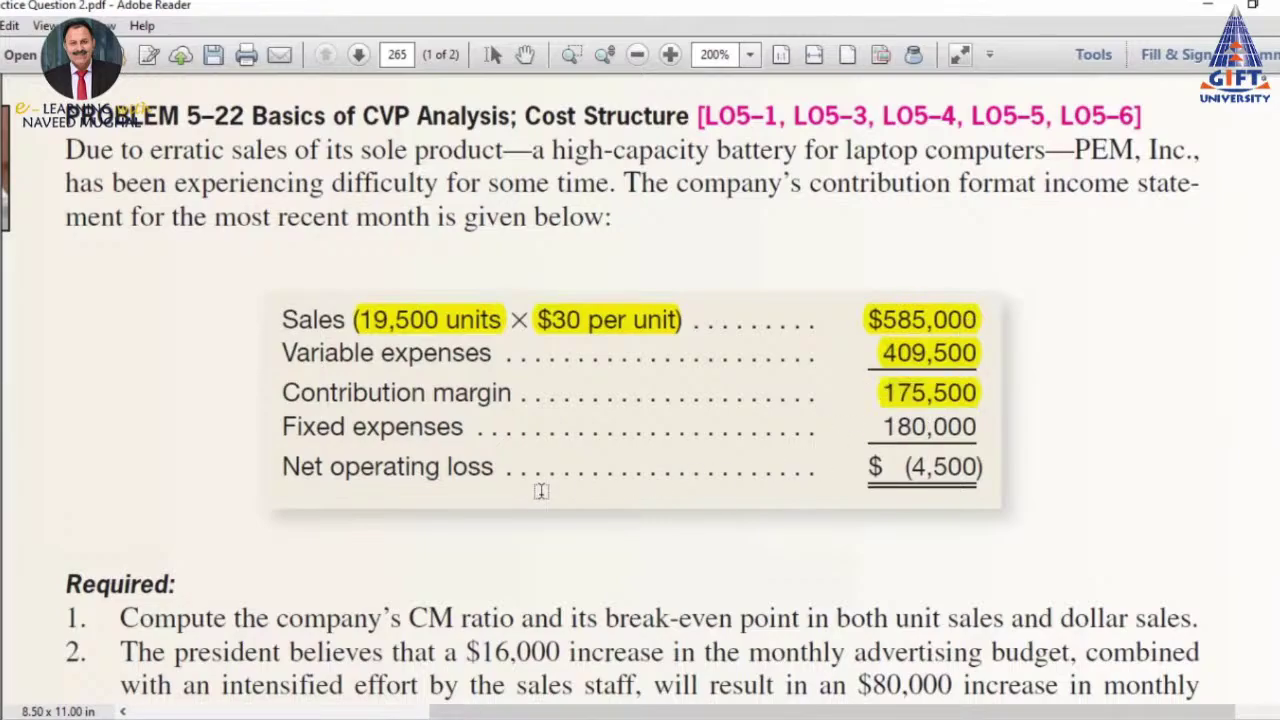
left_click_drag(882, 426, 990, 418)
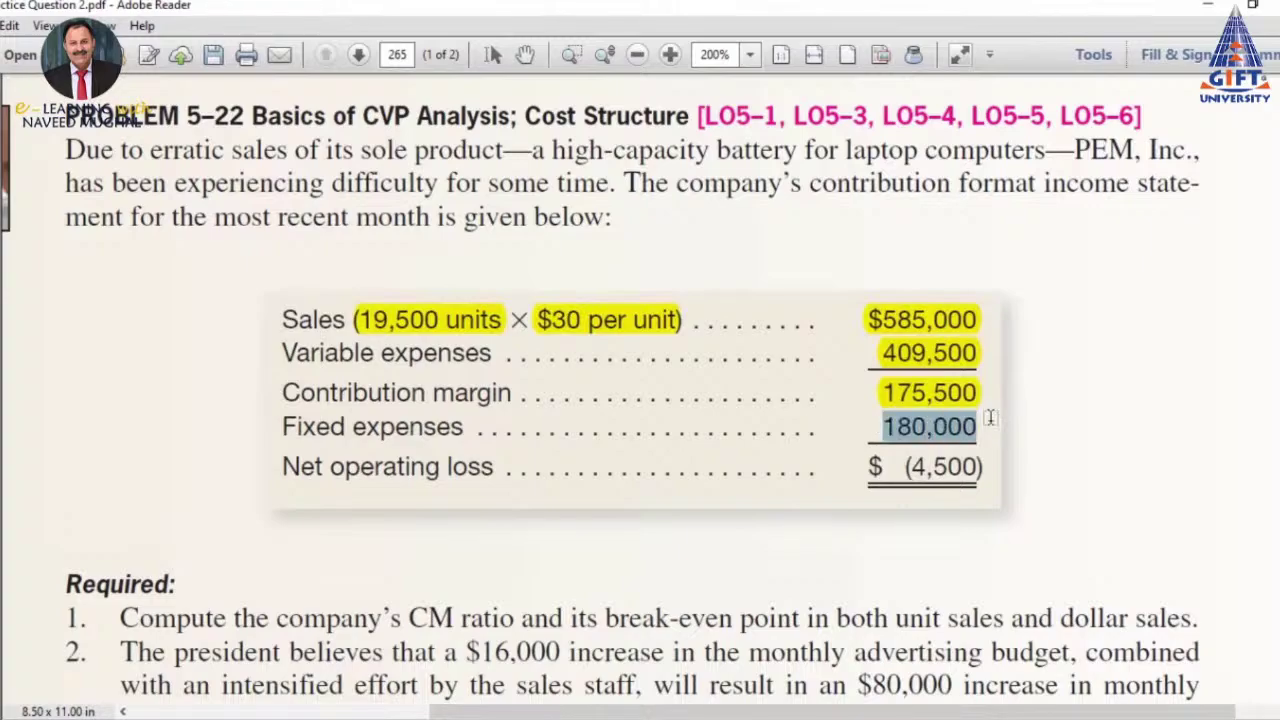
left_click_drag(858, 467, 1009, 456)
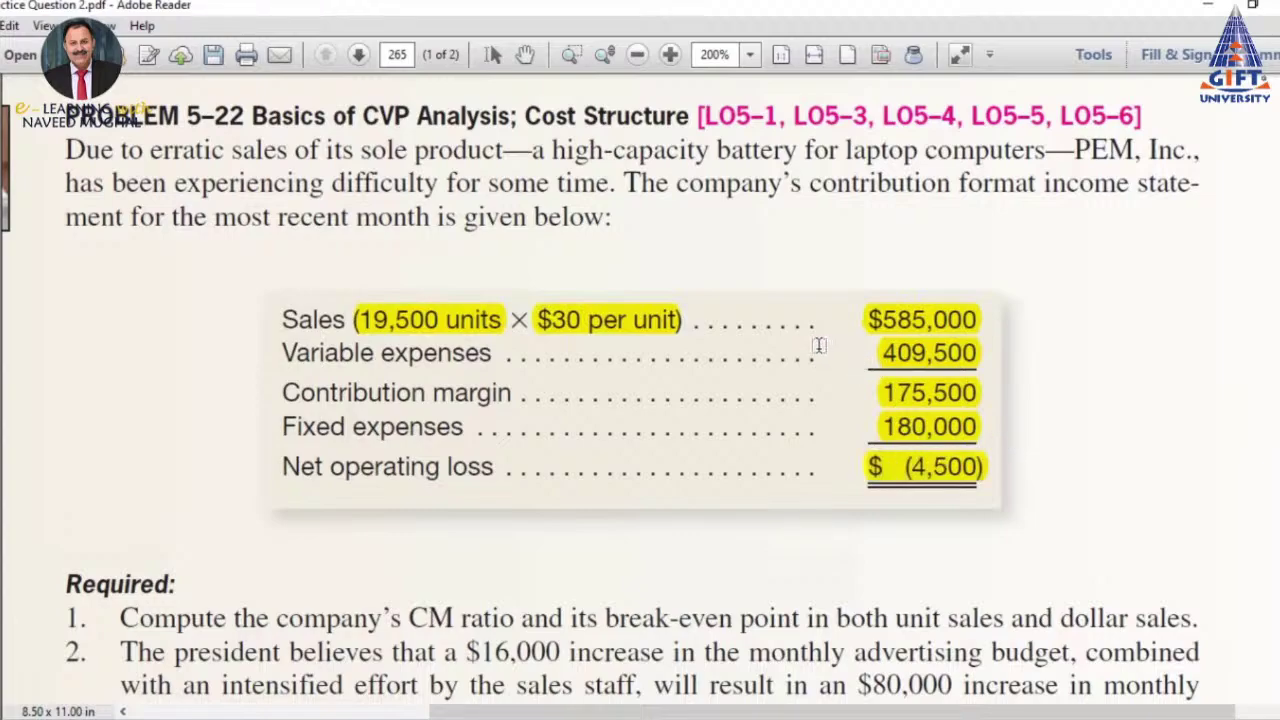
Scroll to the Required section and highlight 'CM ratio' and 'break-even point in both unit sales'
scroll(818, 345, "down", 2)
scroll(818, 345, "down", 1)
scroll(818, 345, "down", 1)
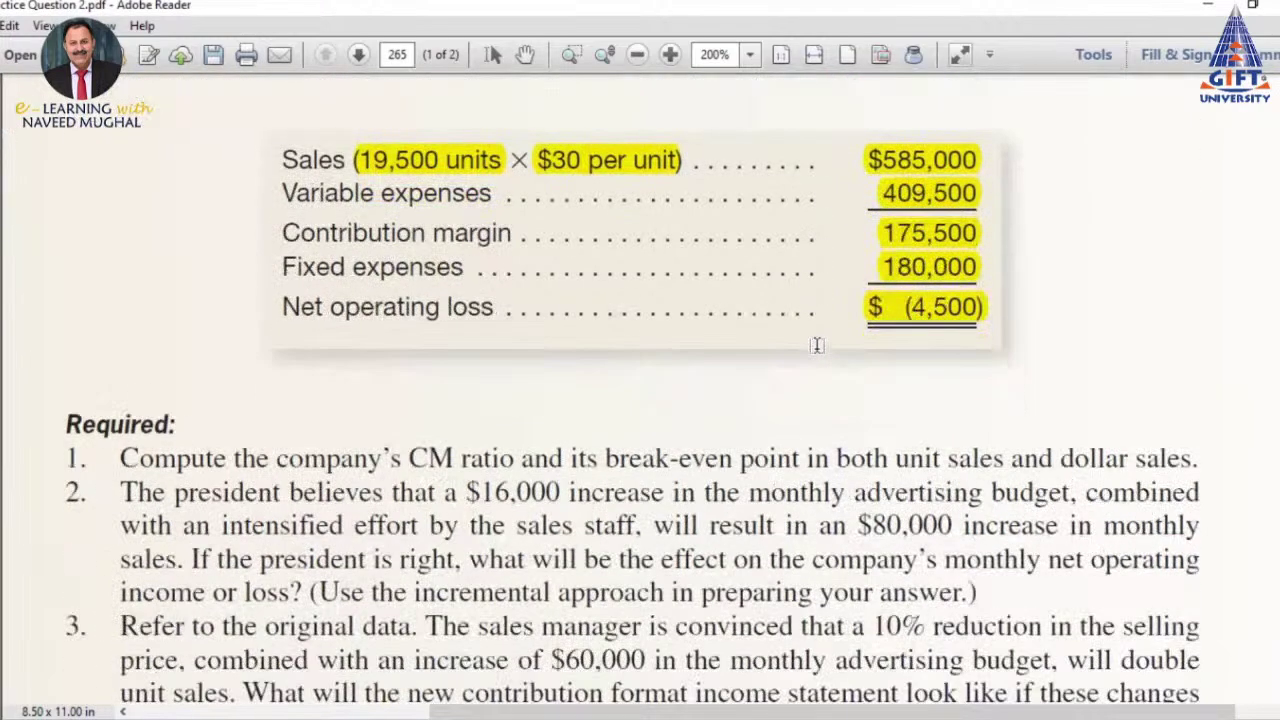
scroll(817, 345, "down", 2)
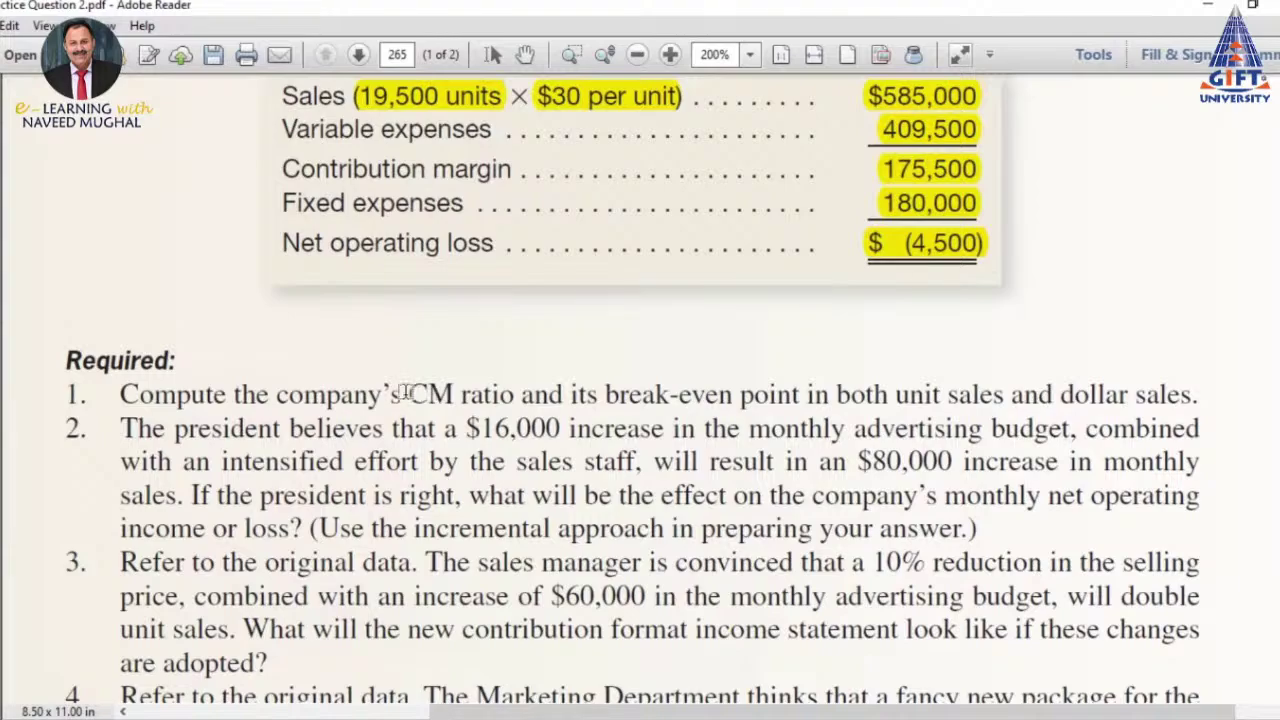
left_click_drag(408, 395, 512, 398)
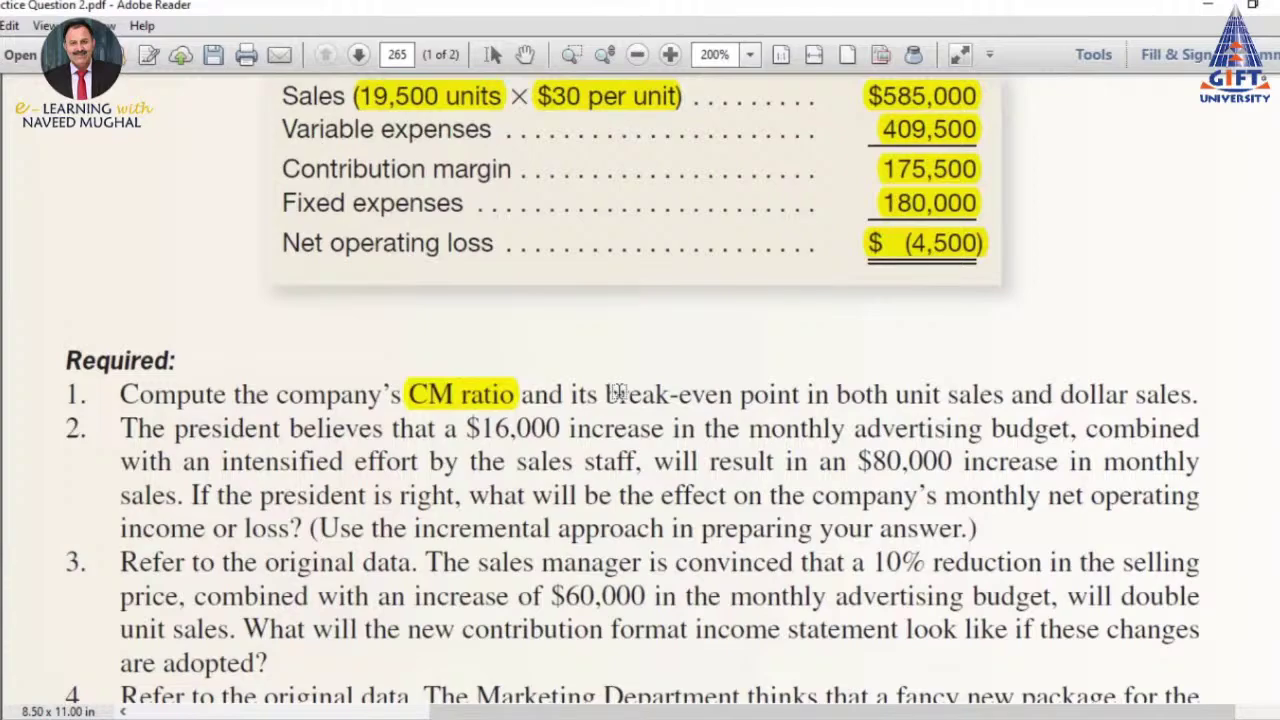
left_click_drag(605, 394, 1198, 386)
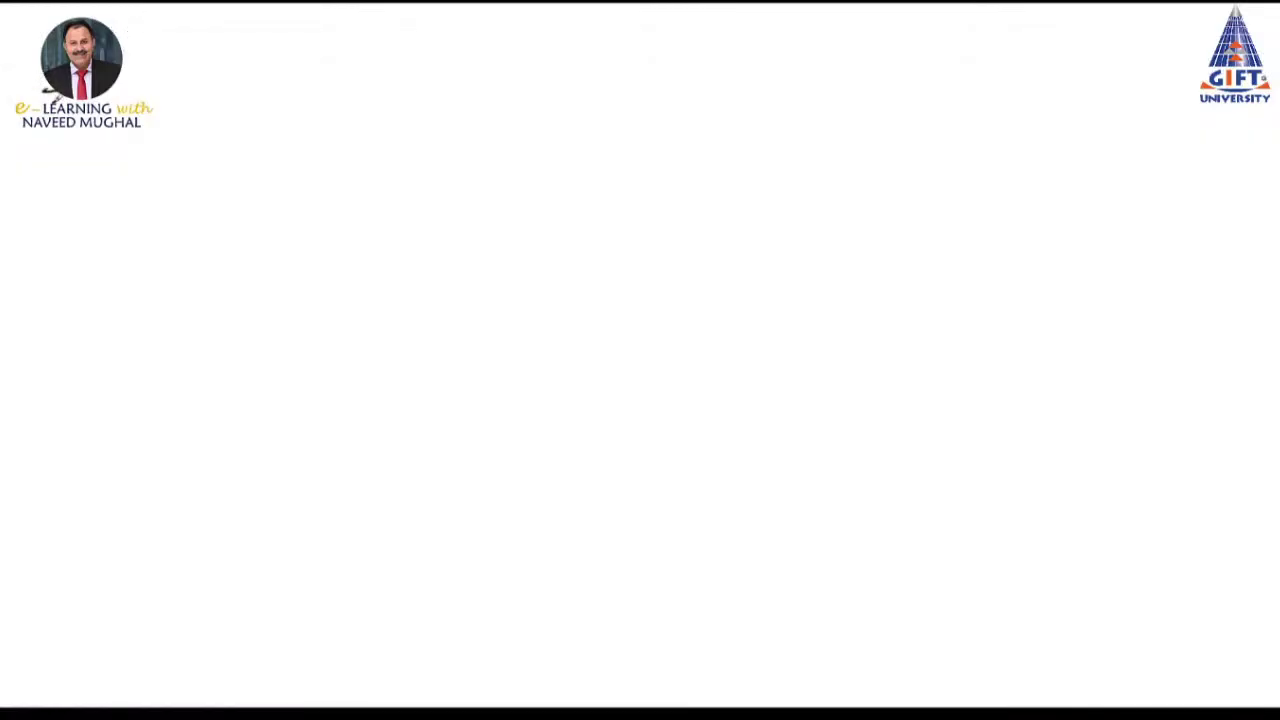
Write the formula CM% = Total CM / Total Sales with an underlined heading
left_click_drag(150, 56, 143, 90)
mouse_move(175, 90)
left_mouse_down()
mouse_move(214, 86)
mouse_move(258, 42)
mouse_move(240, 54)
left_mouse_up()
left_click_drag(258, 64, 254, 84)
mouse_move(148, 131)
left_mouse_down()
mouse_move(246, 116)
mouse_move(240, 131)
left_mouse_up()
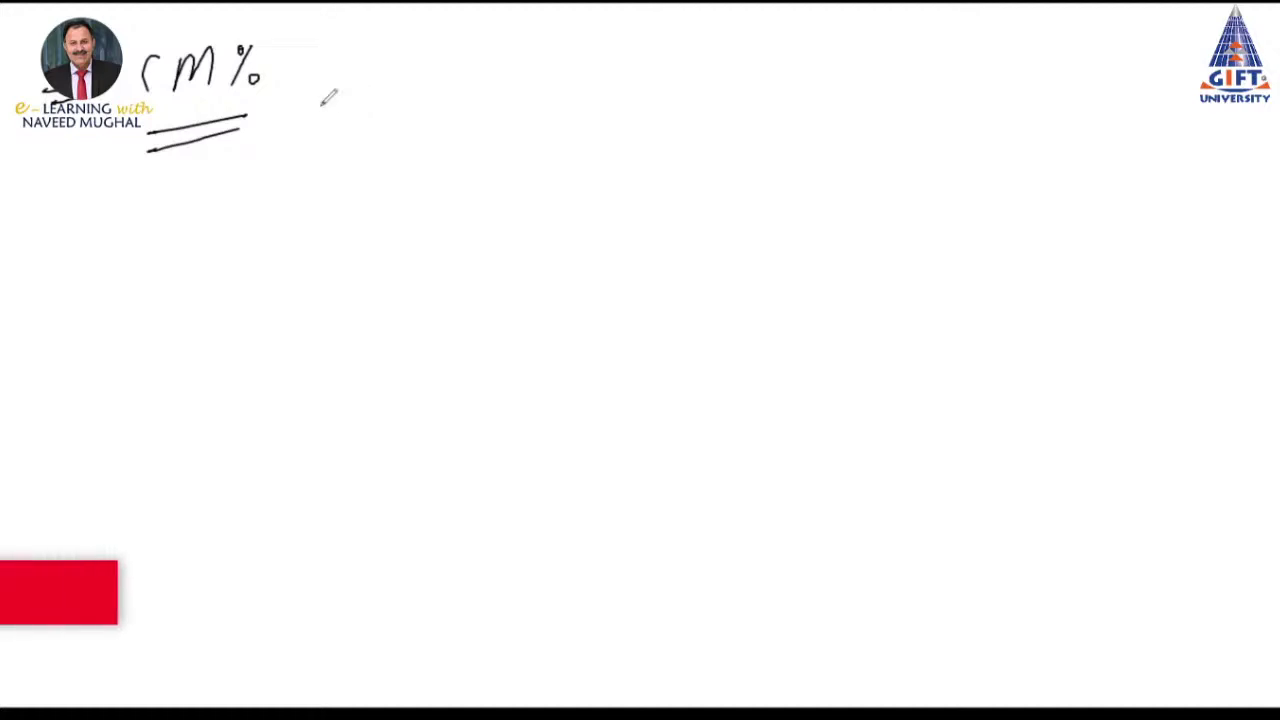
mouse_move(297, 99)
left_mouse_down()
mouse_move(322, 97)
mouse_move(323, 110)
left_mouse_up()
mouse_move(390, 60)
left_mouse_down()
mouse_move(382, 90)
mouse_move(398, 60)
left_mouse_up()
mouse_move(416, 74)
left_mouse_down()
mouse_move(426, 88)
mouse_move(458, 86)
left_mouse_up()
mouse_move(528, 48)
left_mouse_down()
mouse_move(502, 86)
mouse_move(562, 44)
left_mouse_up()
left_click_drag(574, 62, 564, 80)
mouse_move(376, 112)
left_mouse_down()
mouse_move(542, 96)
mouse_move(378, 160)
mouse_move(412, 126)
mouse_move(418, 136)
left_mouse_up()
mouse_move(446, 110)
left_mouse_down()
mouse_move(440, 152)
mouse_move(482, 150)
left_mouse_up()
mouse_move(532, 108)
left_mouse_down()
mouse_move(506, 148)
mouse_move(560, 106)
mouse_move(588, 126)
mouse_move(652, 90)
left_mouse_up()
left_click_drag(630, 104, 654, 102)
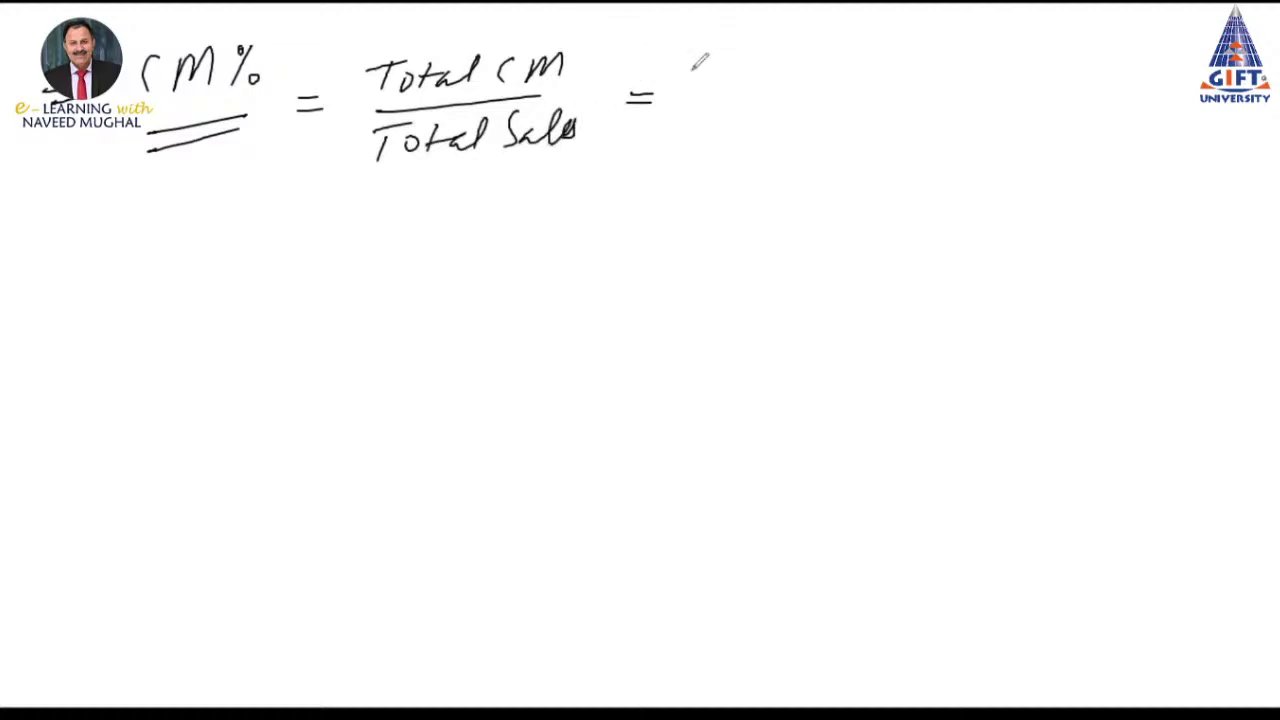
Substitute $175,500 / $585,000 = 0.3 = 30%, double-underline it, and begin a second CM% line
mouse_move(690, 74)
left_mouse_down()
mouse_move(684, 98)
mouse_move(730, 94)
mouse_move(752, 62)
mouse_move(770, 90)
mouse_move(814, 68)
mouse_move(726, 112)
left_mouse_up()
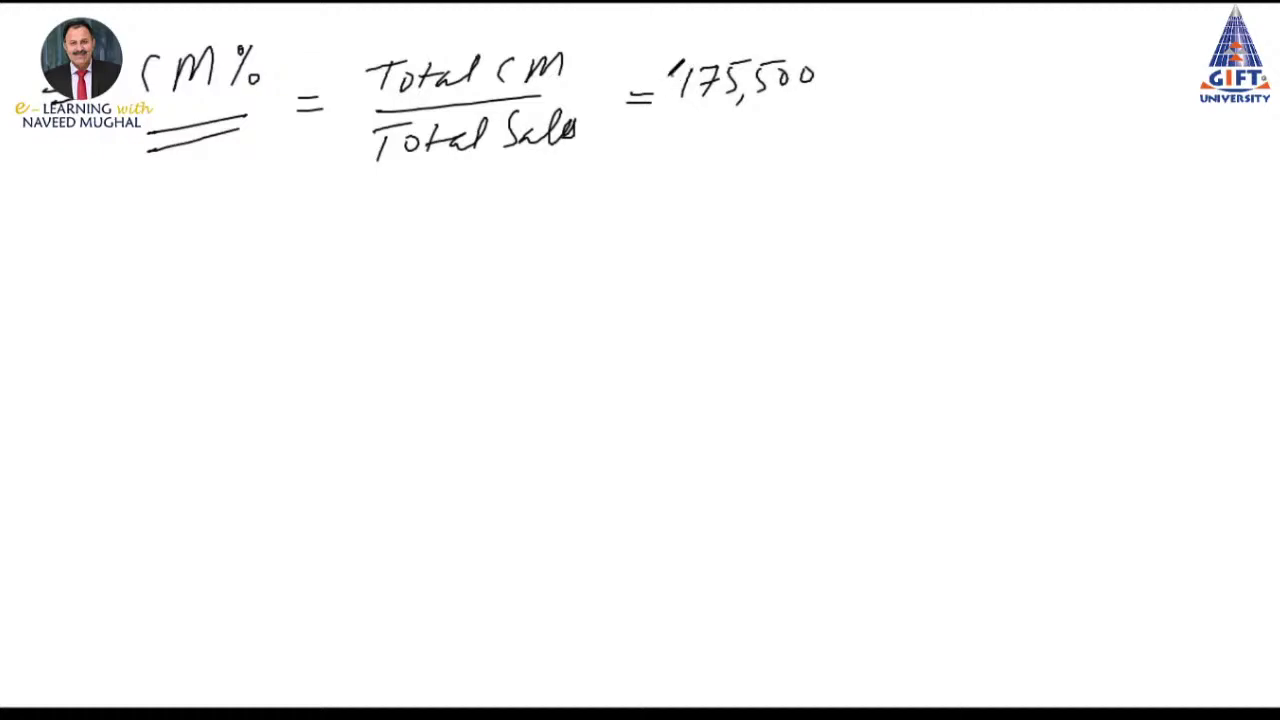
mouse_move(682, 62)
left_mouse_down()
mouse_move(662, 124)
mouse_move(818, 110)
left_mouse_up()
mouse_move(686, 142)
left_mouse_down()
mouse_move(700, 130)
mouse_move(682, 158)
mouse_move(732, 134)
mouse_move(742, 160)
left_mouse_up()
left_click_drag(748, 134, 780, 138)
left_click_drag(800, 136, 798, 138)
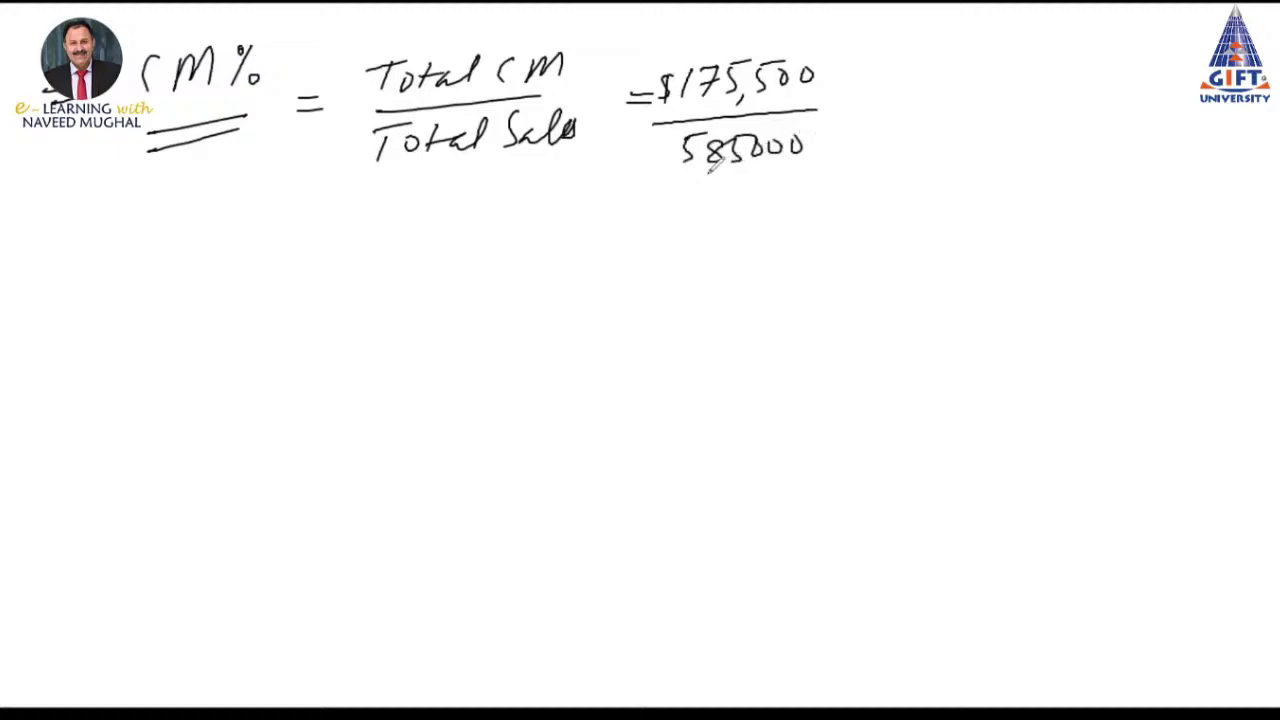
left_click_drag(672, 132, 662, 162)
left_click_drag(846, 108, 866, 107)
left_click_drag(846, 118, 866, 117)
left_click_drag(930, 92, 946, 102)
mouse_move(958, 88)
left_mouse_down()
mouse_move(958, 114)
mouse_move(1100, 88)
left_mouse_up()
left_click_drag(1110, 115, 1140, 88)
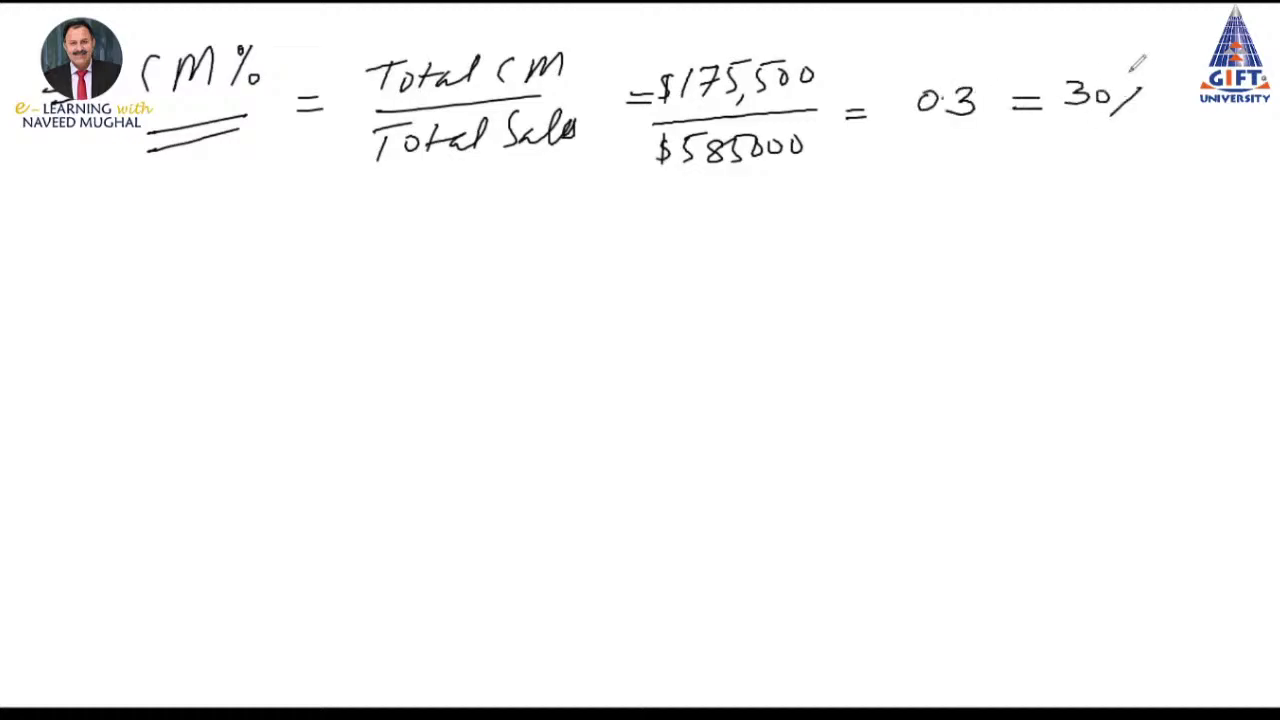
left_click_drag(1046, 139, 1146, 142)
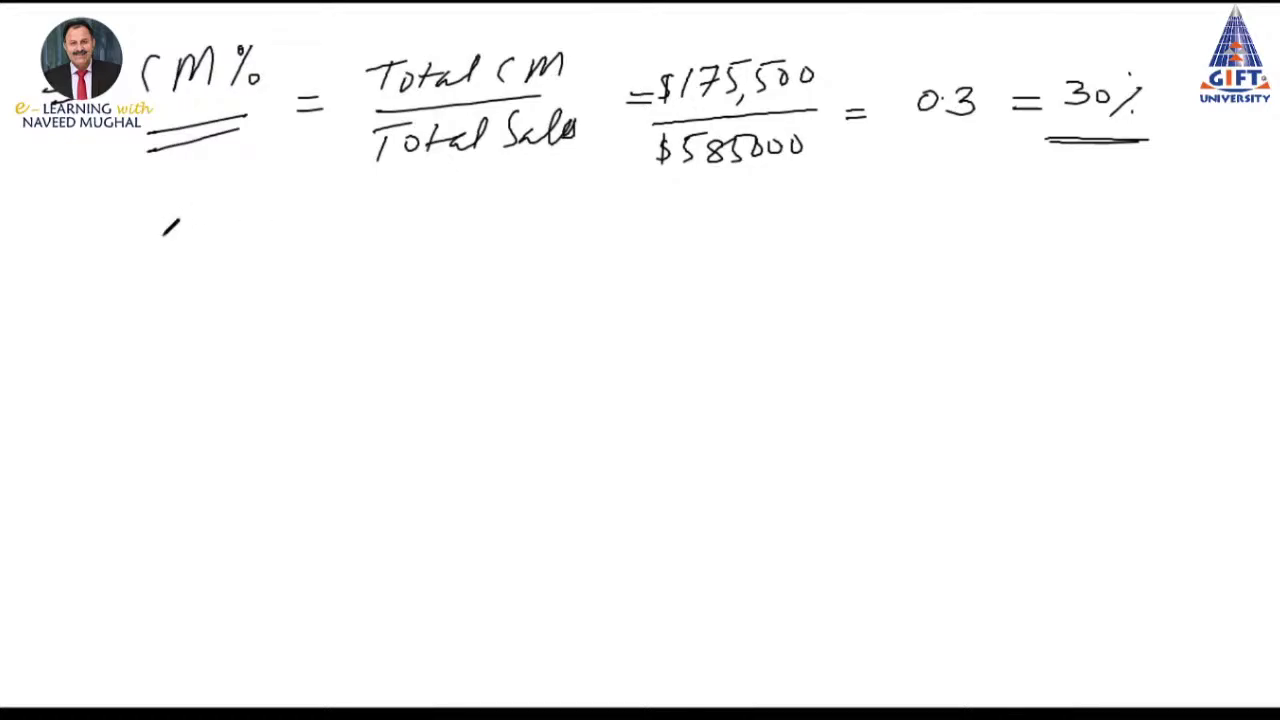
left_click_drag(150, 217, 136, 244)
mouse_move(170, 240)
left_mouse_down()
mouse_move(228, 240)
mouse_move(231, 207)
left_mouse_up()
Write CM% = CM/unit ÷ SP = (SP − VC)/SP = 30 −
left_click_drag(258, 226, 307, 234)
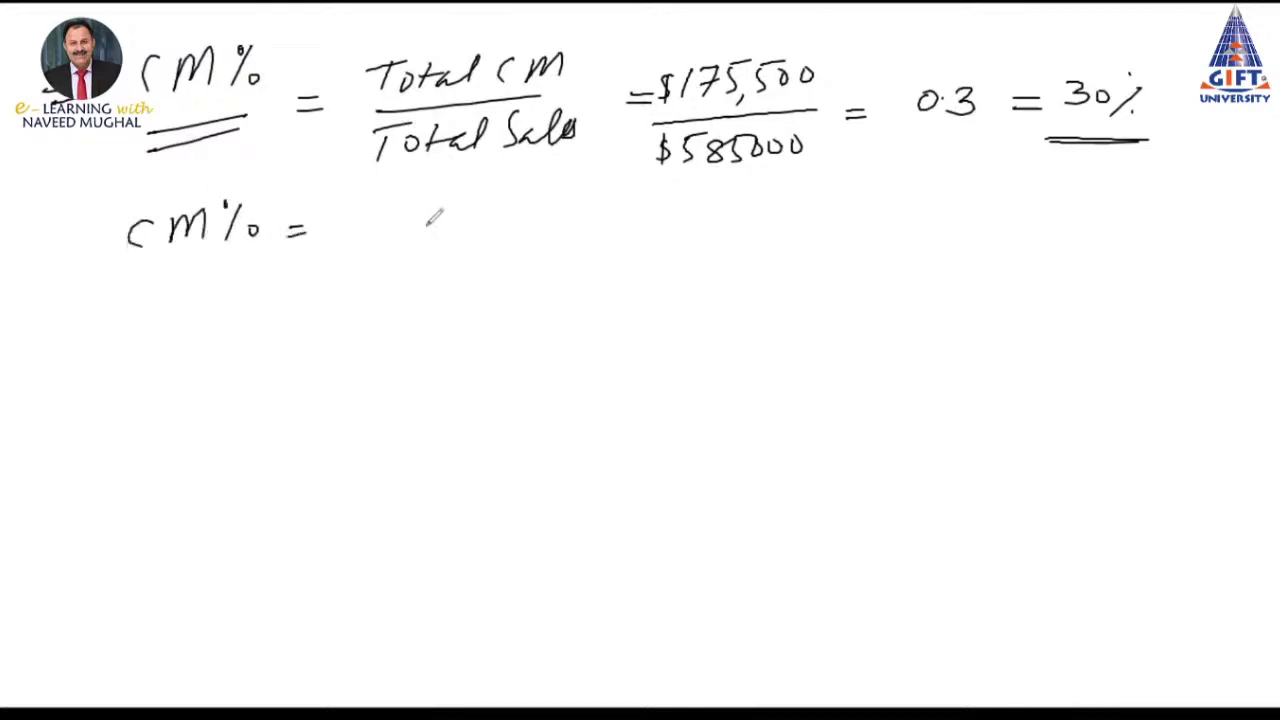
mouse_move(449, 189)
left_mouse_down()
mouse_move(365, 219)
mouse_move(427, 195)
mouse_move(433, 220)
mouse_move(508, 195)
mouse_move(514, 212)
mouse_move(524, 195)
left_mouse_up()
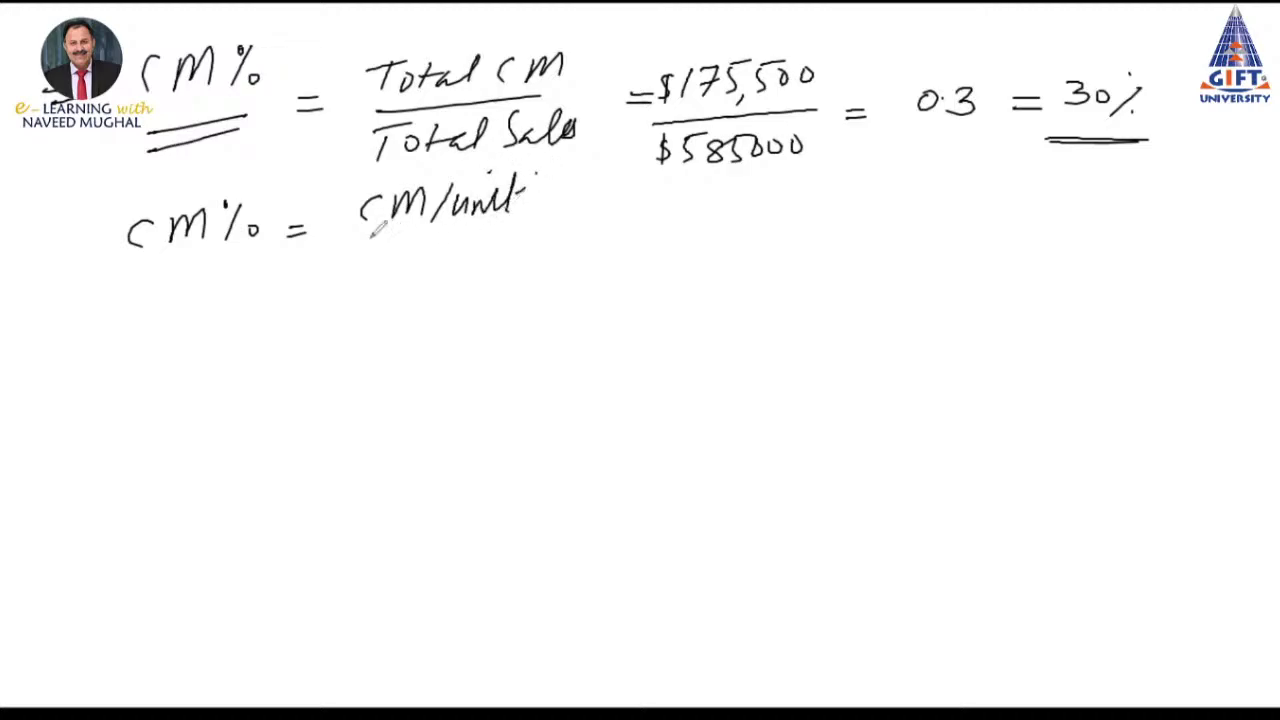
left_click_drag(362, 236, 528, 230)
mouse_move(400, 255)
left_mouse_down()
mouse_move(376, 282)
mouse_move(426, 290)
mouse_move(428, 272)
left_mouse_up()
left_click_drag(587, 237, 609, 236)
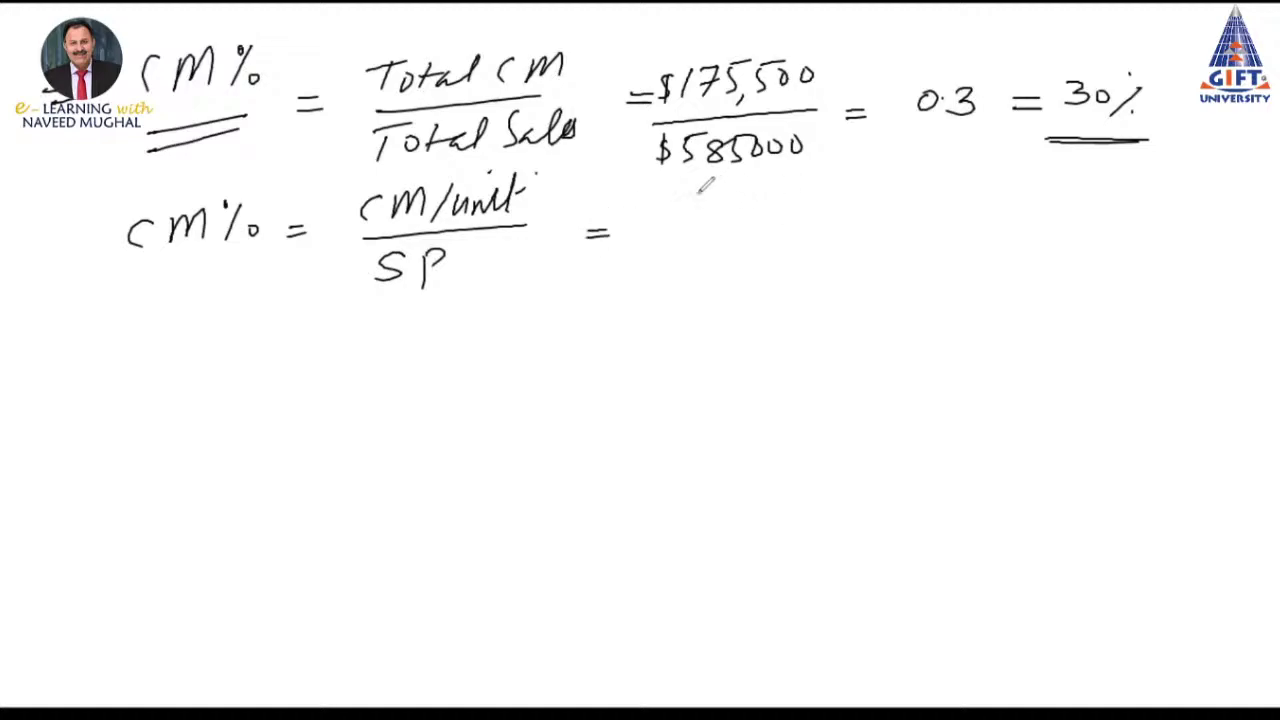
mouse_move(676, 198)
left_mouse_down()
mouse_move(656, 218)
mouse_move(761, 190)
mouse_move(794, 217)
left_mouse_up()
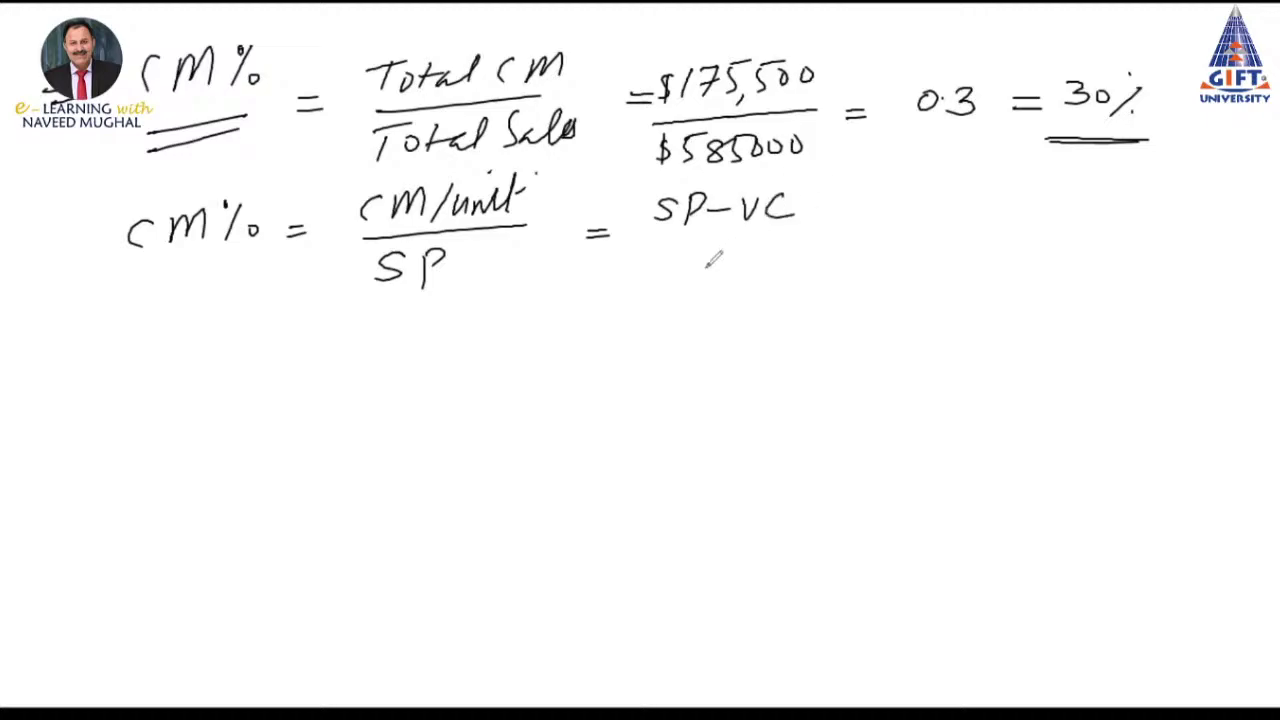
left_click_drag(652, 241, 798, 238)
mouse_move(714, 252)
left_mouse_down()
mouse_move(686, 284)
mouse_move(733, 294)
mouse_move(736, 276)
left_mouse_up()
mouse_move(838, 229)
left_mouse_down()
mouse_move(862, 239)
mouse_move(958, 212)
mouse_move(1022, 214)
left_mouse_up()
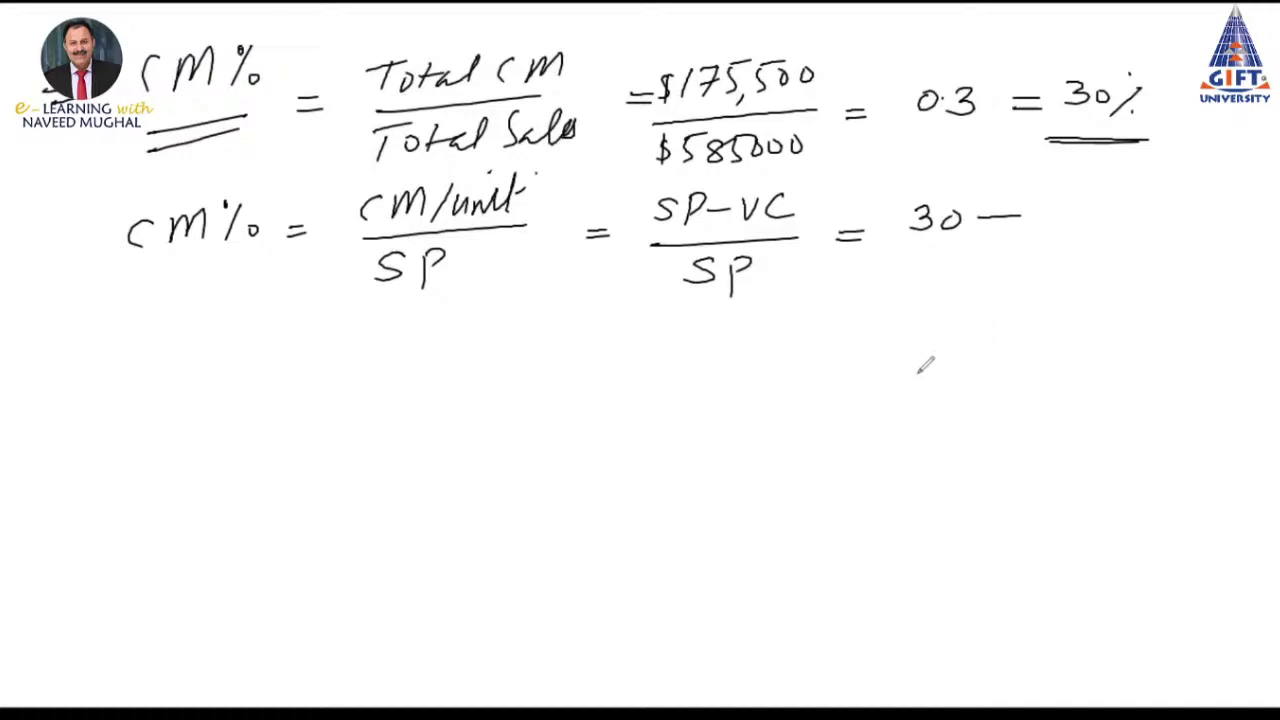
Begin a side calculation labelled VC/unit =
mouse_move(903, 375)
left_mouse_down()
mouse_move(926, 372)
mouse_move(935, 398)
left_mouse_up()
mouse_move(975, 372)
left_mouse_down()
mouse_move(945, 410)
mouse_move(1030, 398)
mouse_move(1074, 365)
left_mouse_up()
left_click_drag(1053, 376, 1075, 375)
Complete the side formula as VC/unit = TVCost / Total Units
left_click_drag(1116, 331, 1152, 328)
mouse_move(1134, 330)
left_mouse_down()
mouse_move(1132, 356)
mouse_move(1186, 332)
mouse_move(1200, 358)
mouse_move(1244, 352)
left_mouse_up()
left_click_drag(1232, 336, 1252, 332)
left_click(1100, 372)
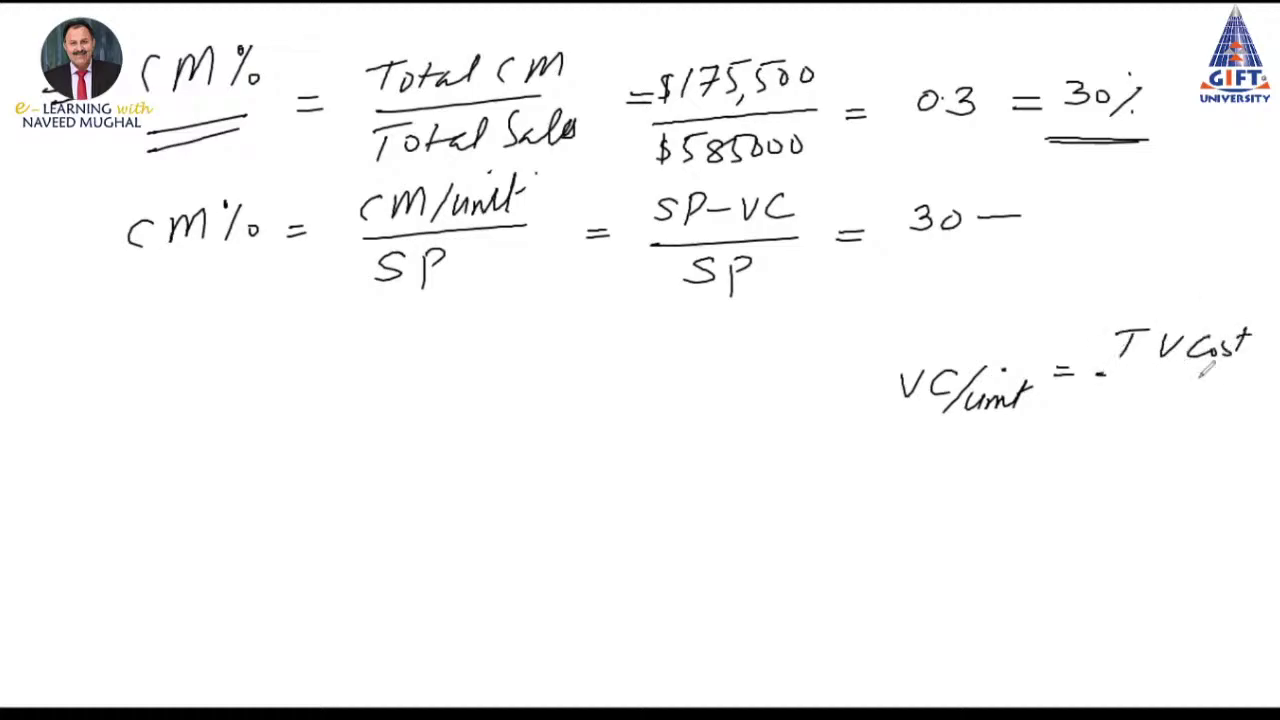
left_click_drag(1100, 376, 1246, 378)
left_click_drag(1116, 402, 1148, 398)
mouse_move(1132, 402)
left_mouse_down()
mouse_move(1118, 428)
mouse_move(1150, 410)
mouse_move(1166, 424)
left_mouse_up()
mouse_move(1160, 412)
left_mouse_down()
mouse_move(1212, 398)
mouse_move(1226, 422)
mouse_move(1268, 397)
left_mouse_up()
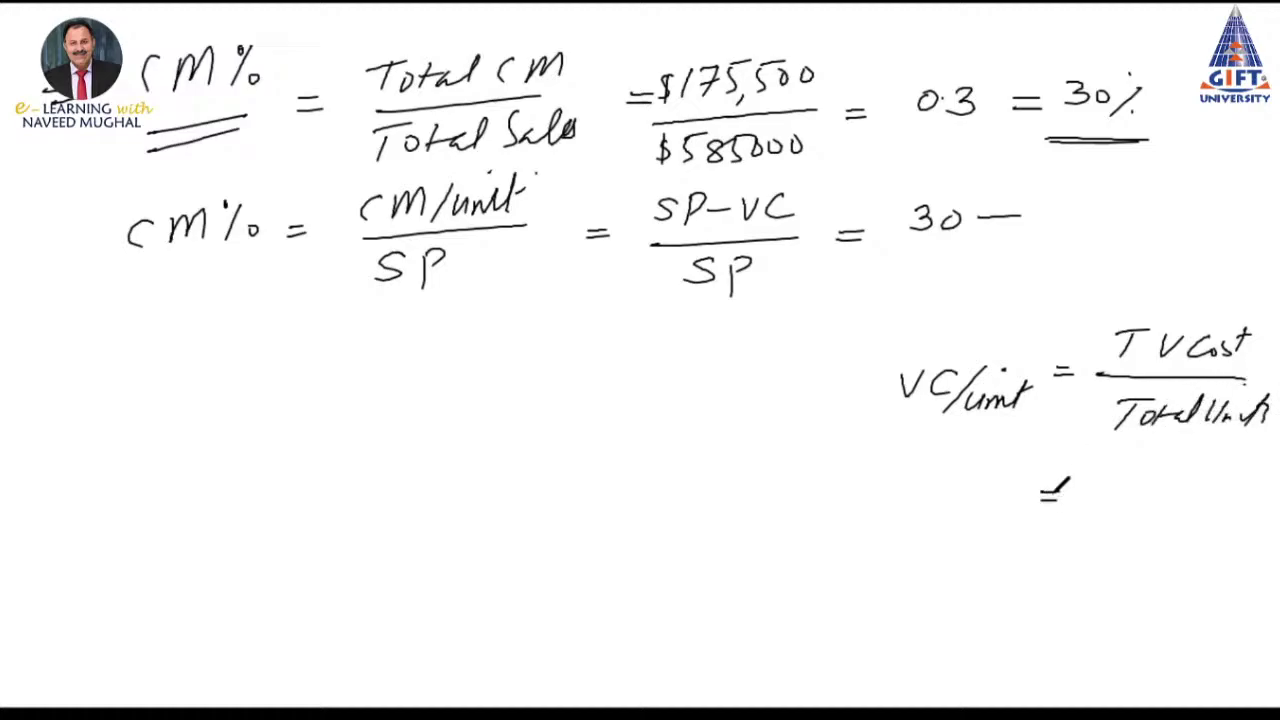
Work out VC/unit as $409,500 / 19500 = $21
mouse_move(1098, 466)
left_mouse_down()
mouse_move(1108, 500)
mouse_move(1128, 474)
mouse_move(1150, 496)
mouse_move(1225, 474)
mouse_move(1100, 517)
mouse_move(1230, 520)
left_mouse_up()
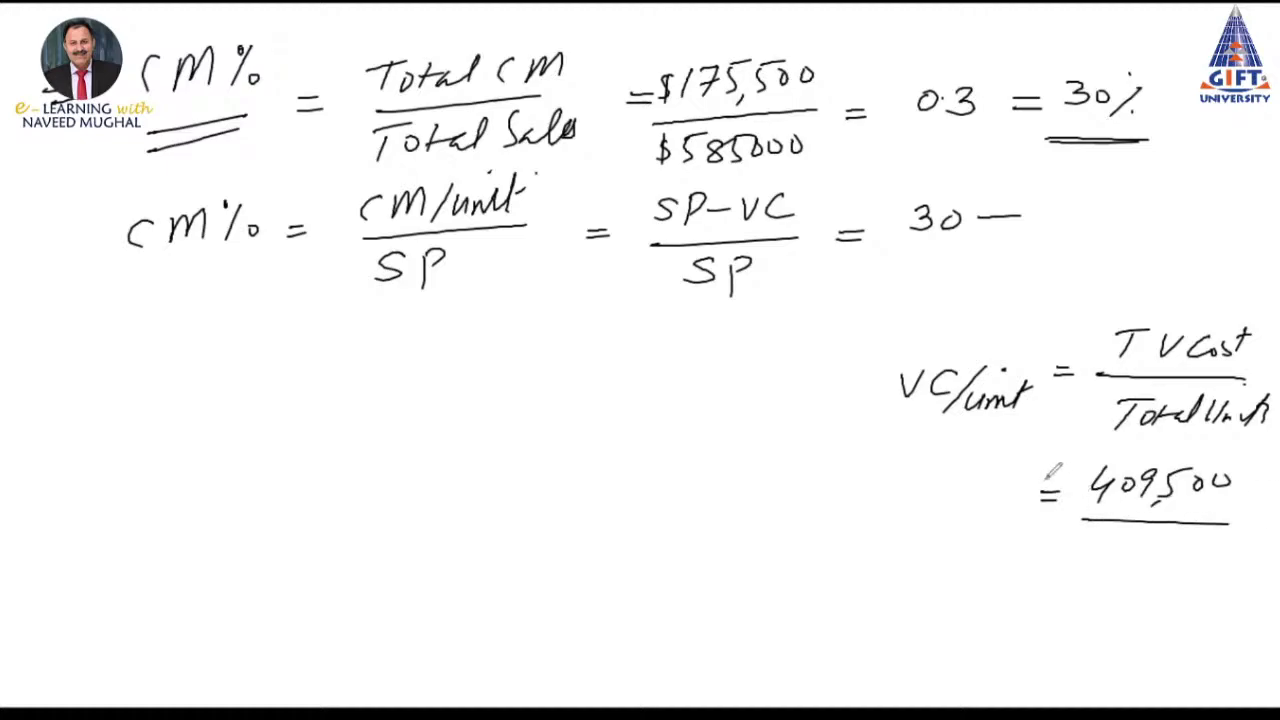
mouse_move(1076, 470)
left_mouse_down()
mouse_move(1100, 562)
mouse_move(1204, 544)
left_mouse_up()
left_click_drag(1048, 585, 1066, 585)
left_click_drag(1048, 592, 1066, 592)
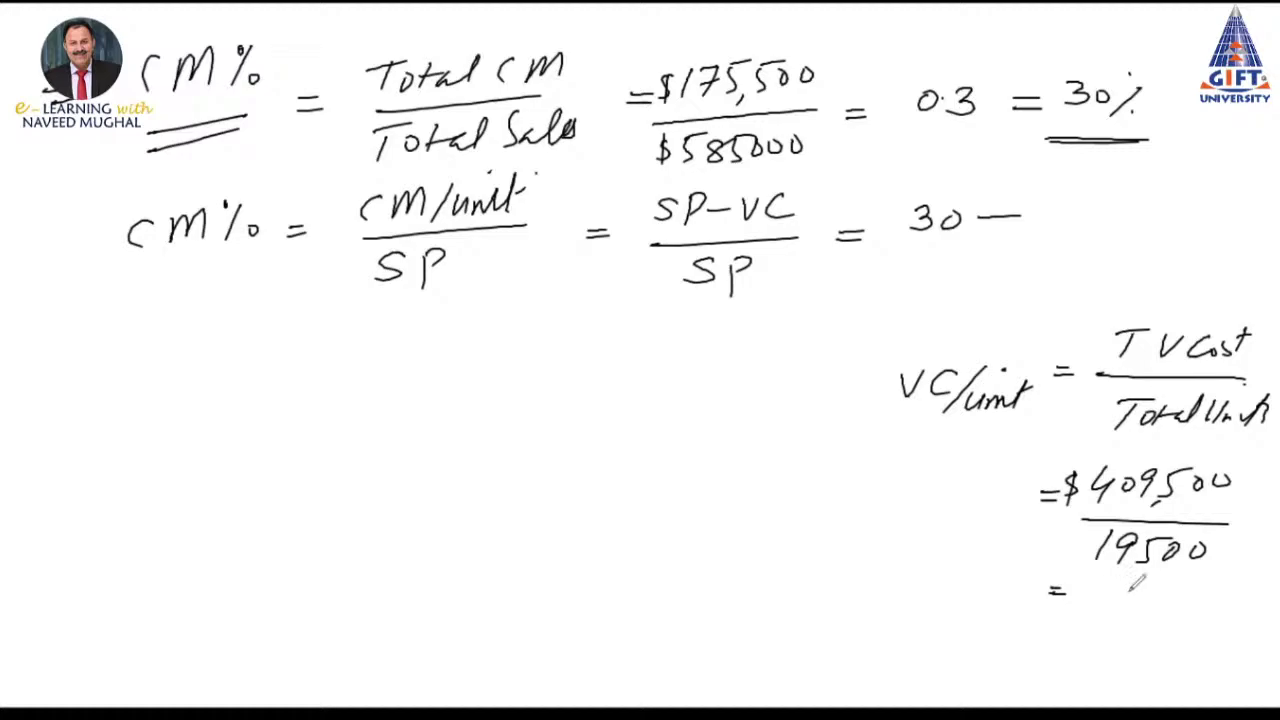
mouse_move(1106, 584)
left_mouse_down()
mouse_move(1146, 610)
mouse_move(1098, 606)
left_mouse_up()
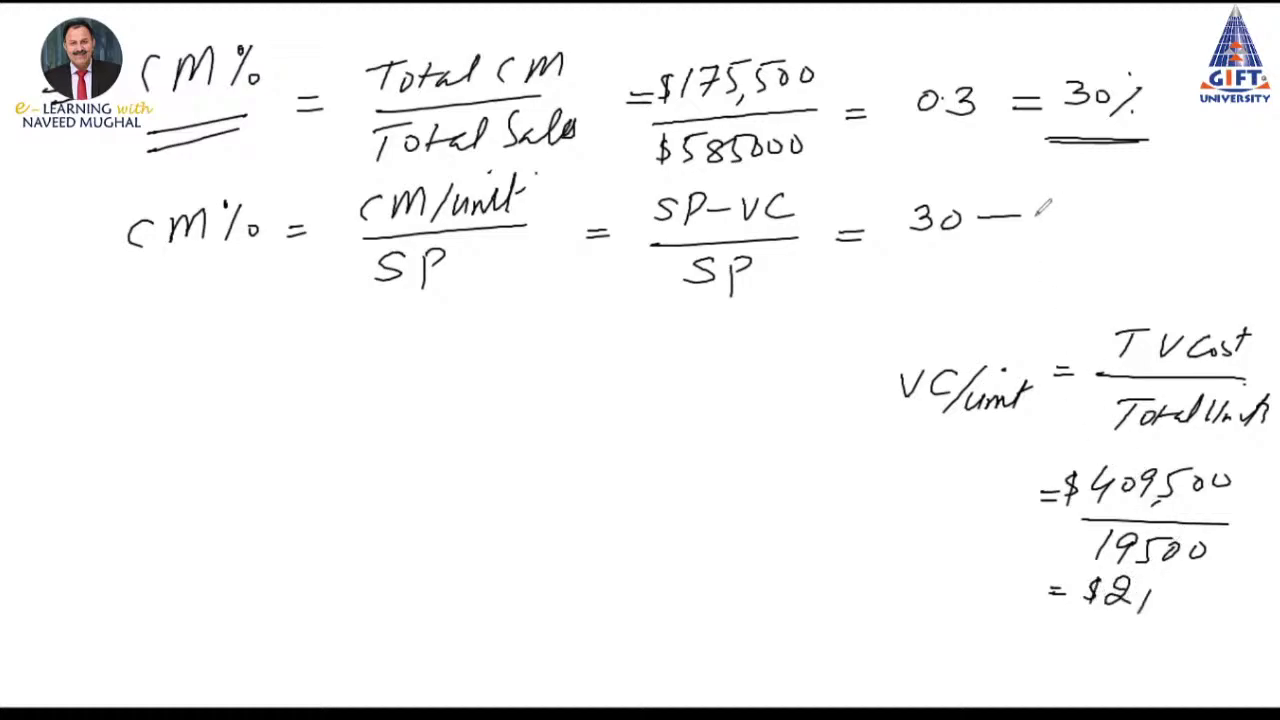
Finish (30 − 21)/30 = 9/30 = 0.3 = 30%, double-underlined, and begin a 'Total' column heading
left_click_drag(1028, 204, 1062, 230)
left_click_drag(940, 228, 1065, 241)
mouse_move(958, 256)
left_mouse_down()
mouse_move(944, 286)
mouse_move(992, 266)
left_mouse_up()
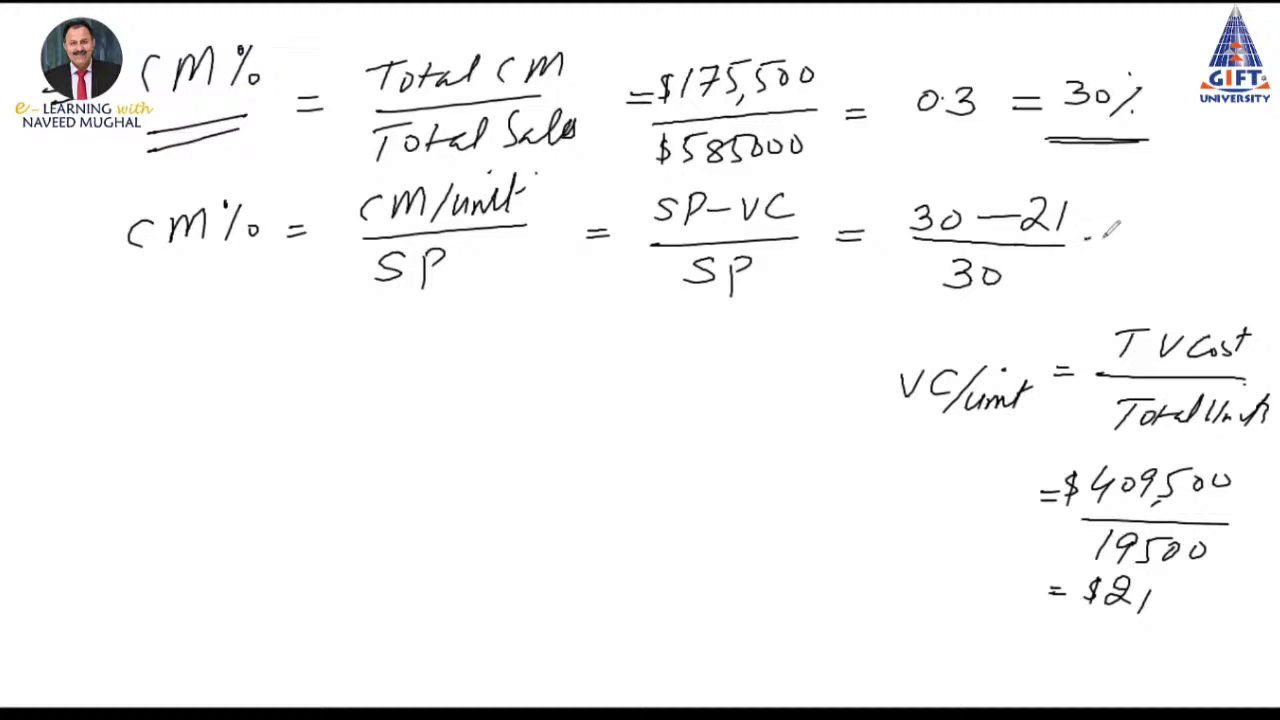
left_click_drag(1086, 234, 1106, 233)
left_click_drag(1086, 245, 1106, 244)
mouse_move(1150, 200)
left_mouse_down()
mouse_move(1144, 224)
mouse_move(1158, 220)
mouse_move(1124, 264)
mouse_move(1162, 250)
left_mouse_up()
left_click_drag(1190, 236, 1245, 233)
mouse_move(1256, 220)
left_mouse_down()
mouse_move(1268, 218)
mouse_move(1262, 236)
left_mouse_up()
left_click_drag(1176, 274, 1262, 284)
left_click_drag(1222, 297, 1274, 302)
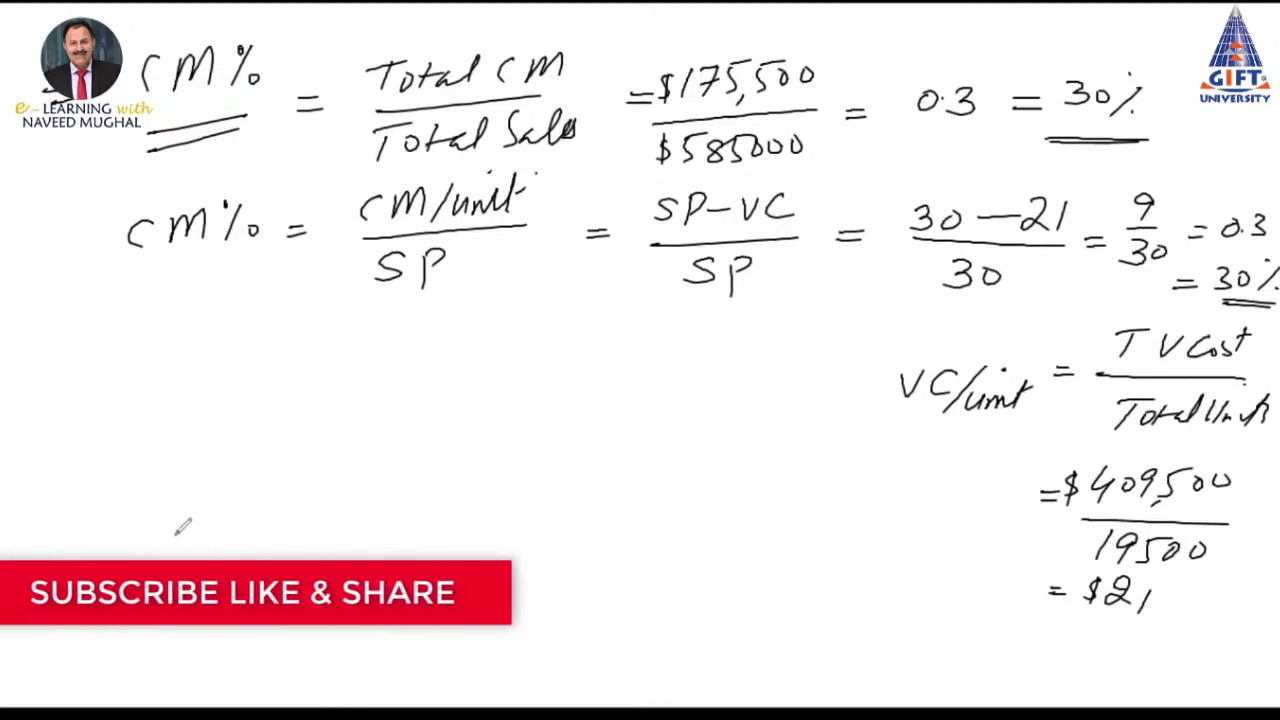
left_click_drag(263, 393, 275, 381)
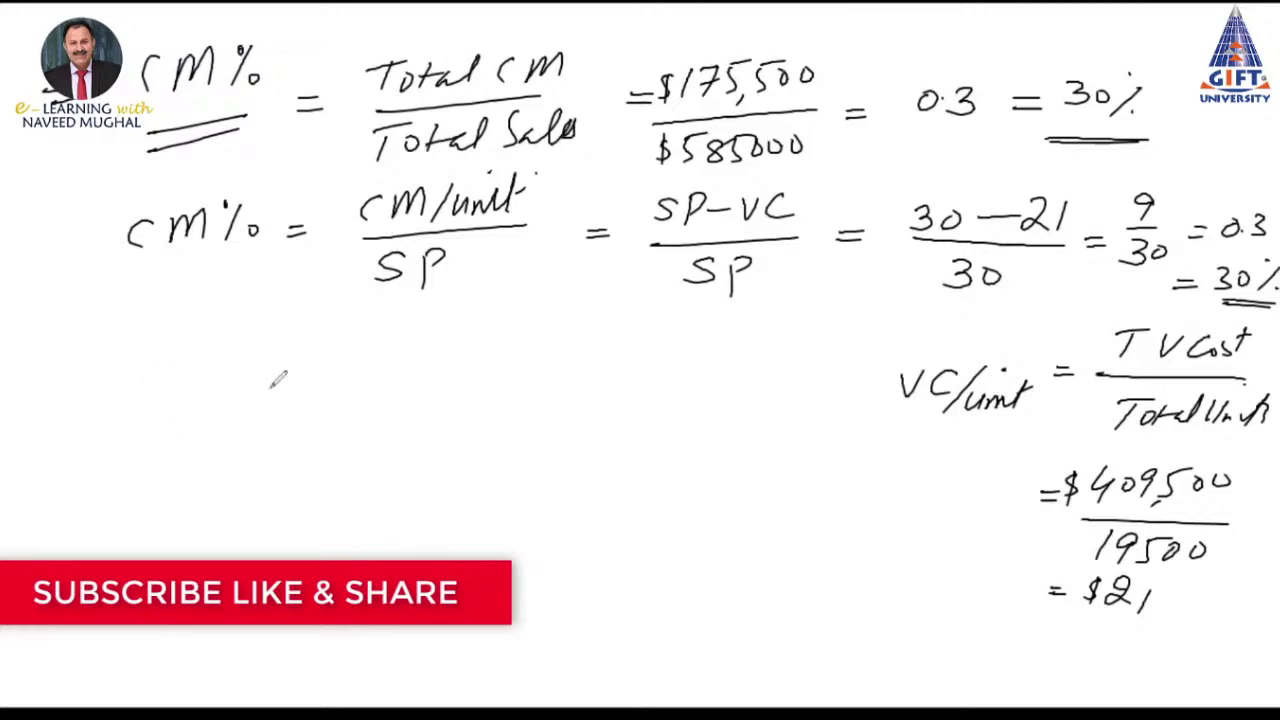
mouse_move(272, 366)
left_mouse_down()
mouse_move(266, 398)
mouse_move(292, 362)
mouse_move(350, 384)
left_mouse_up()
Write the table column headings Total, Per Units and % of Sales
mouse_move(436, 347)
left_mouse_down()
mouse_move(438, 362)
mouse_move(452, 340)
mouse_move(482, 366)
mouse_move(505, 364)
left_mouse_up()
mouse_move(410, 328)
left_mouse_down()
mouse_move(404, 380)
mouse_move(436, 374)
left_mouse_up()
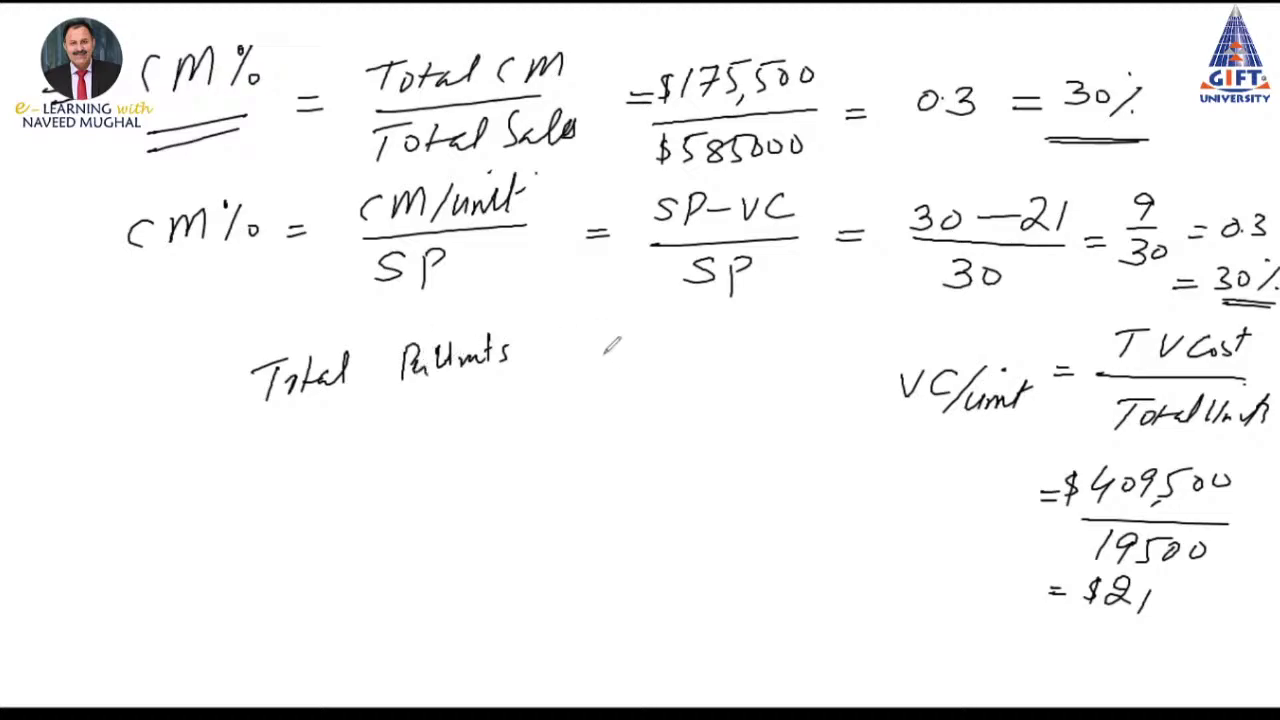
mouse_move(600, 334)
left_mouse_down()
mouse_move(620, 356)
mouse_move(646, 330)
mouse_move(644, 372)
left_mouse_up()
mouse_move(694, 316)
left_mouse_down()
mouse_move(670, 356)
mouse_move(726, 332)
mouse_move(742, 348)
left_mouse_up()
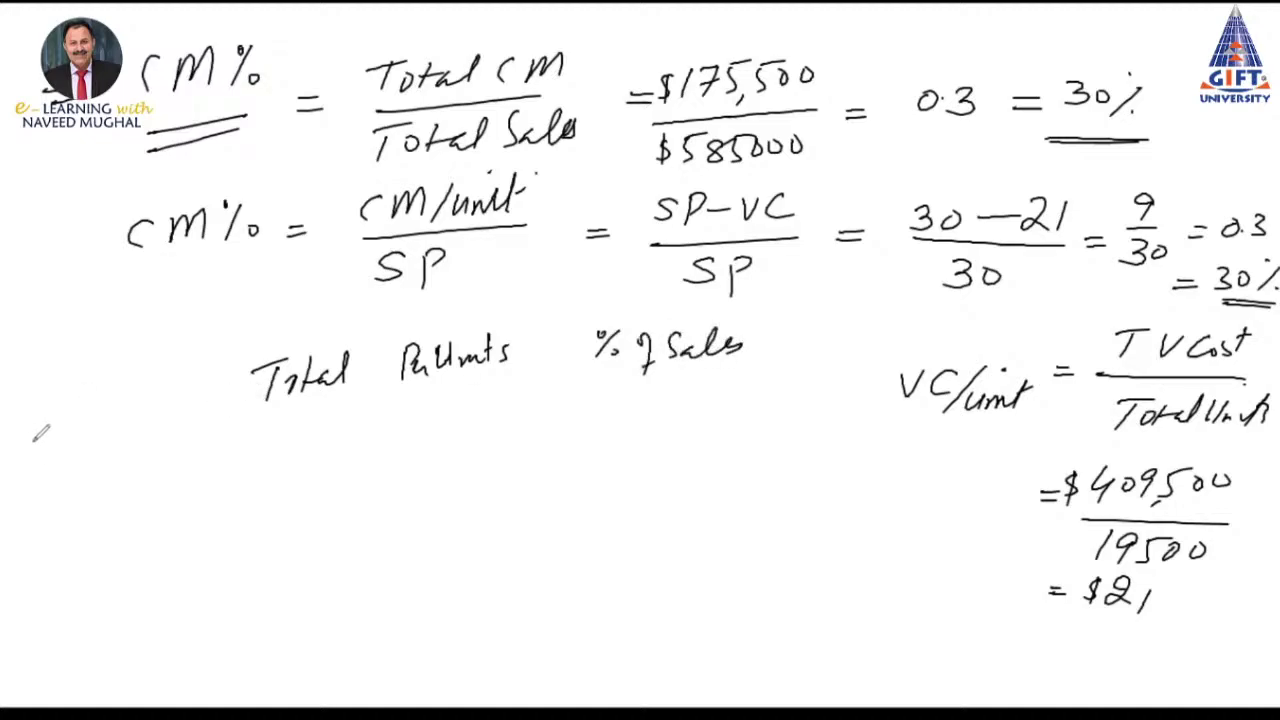
Fill the Sales row with 585000, 30 per unit and 100%
mouse_move(32, 432)
left_mouse_down()
mouse_move(14, 464)
mouse_move(66, 462)
left_mouse_up()
left_click_drag(78, 408, 72, 460)
mouse_move(80, 448)
left_mouse_down()
mouse_move(96, 440)
mouse_move(90, 458)
left_mouse_up()
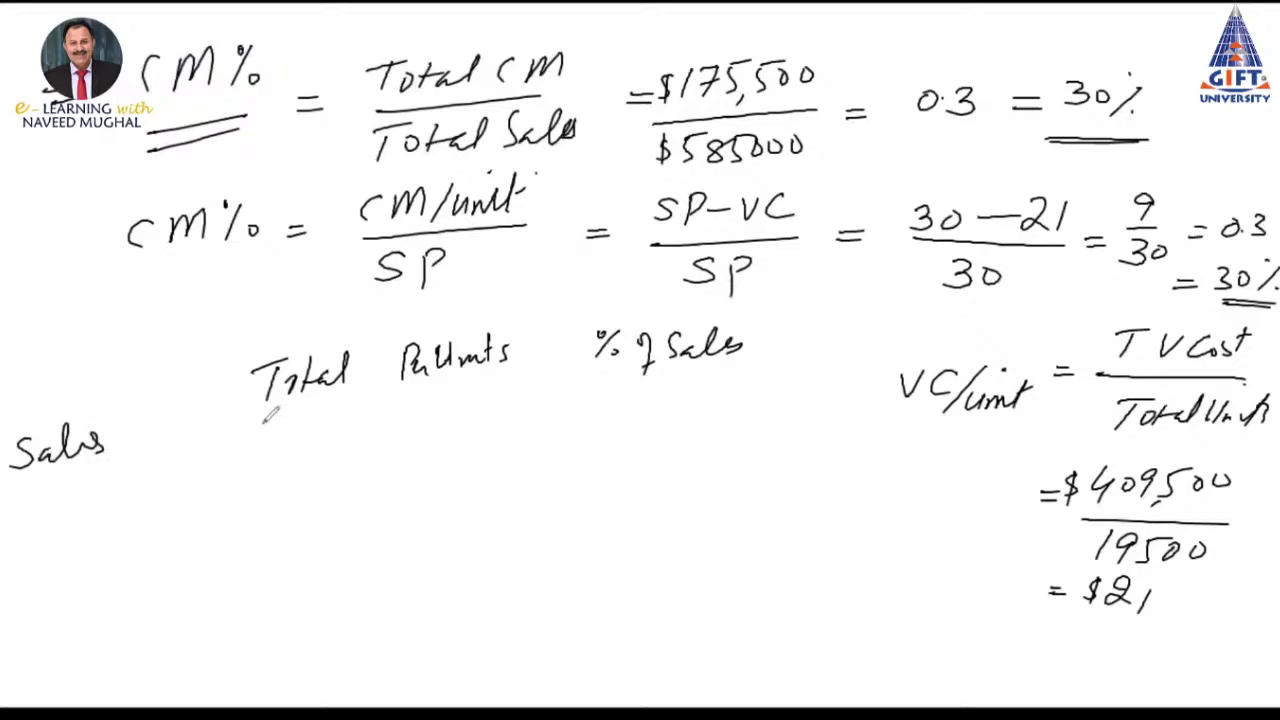
mouse_move(268, 408)
left_mouse_down()
mouse_move(258, 448)
mouse_move(292, 416)
mouse_move(310, 446)
mouse_move(344, 414)
left_mouse_up()
left_click_drag(358, 412, 314, 456)
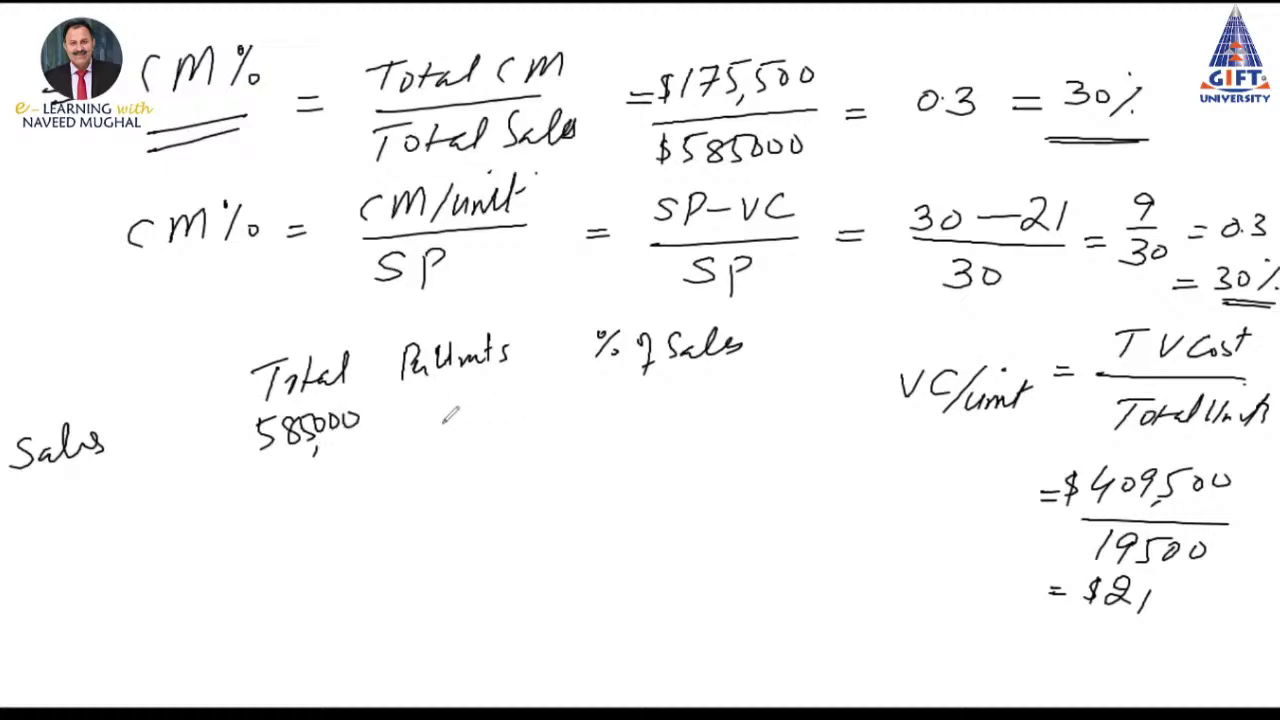
left_click_drag(434, 401, 434, 426)
left_click_drag(478, 402, 476, 404)
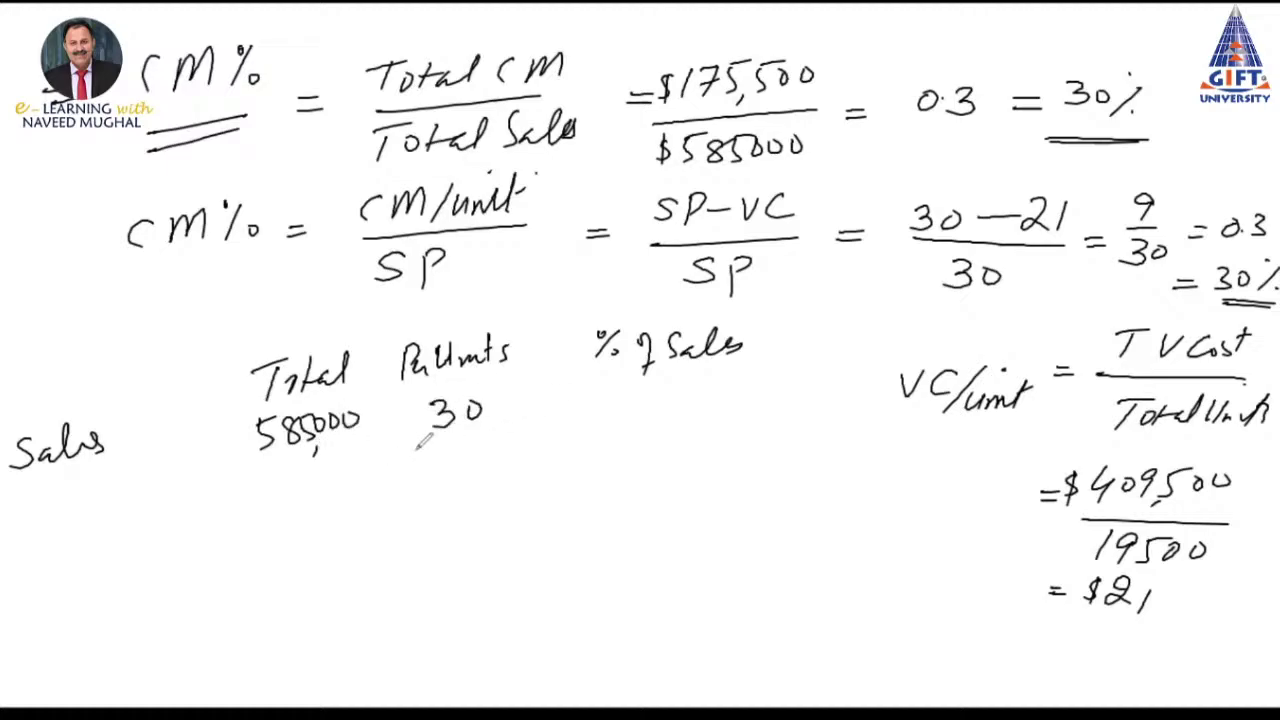
left_click_drag(622, 388, 618, 420)
left_click_drag(648, 392, 712, 402)
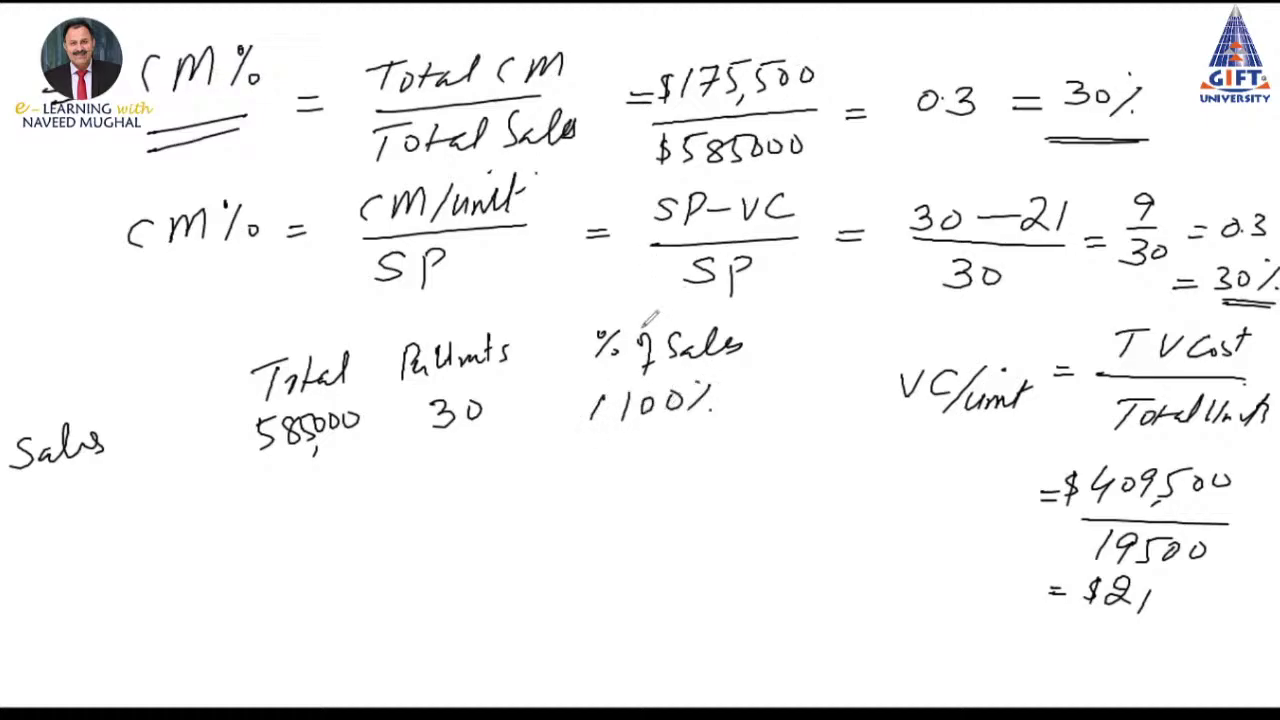
left_click_drag(604, 392, 596, 422)
Fill the V.Cost row with 409500, 21 per unit and 70%, erasing a stray mark
mouse_move(24, 492)
left_mouse_down()
mouse_move(74, 512)
mouse_move(124, 508)
left_mouse_up()
left_click_drag(112, 486, 136, 476)
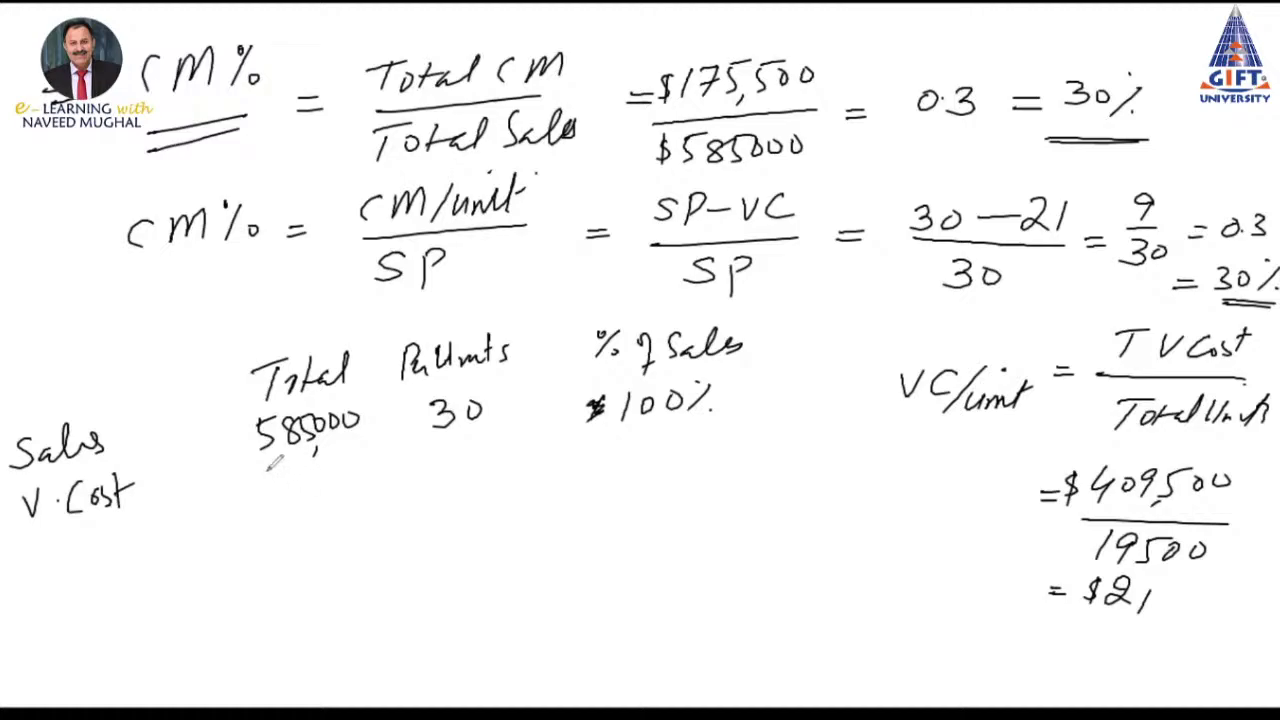
mouse_move(266, 462)
left_mouse_down()
mouse_move(288, 500)
mouse_move(300, 472)
mouse_move(322, 492)
left_mouse_up()
left_click_drag(342, 474, 342, 462)
left_click_drag(346, 466, 358, 468)
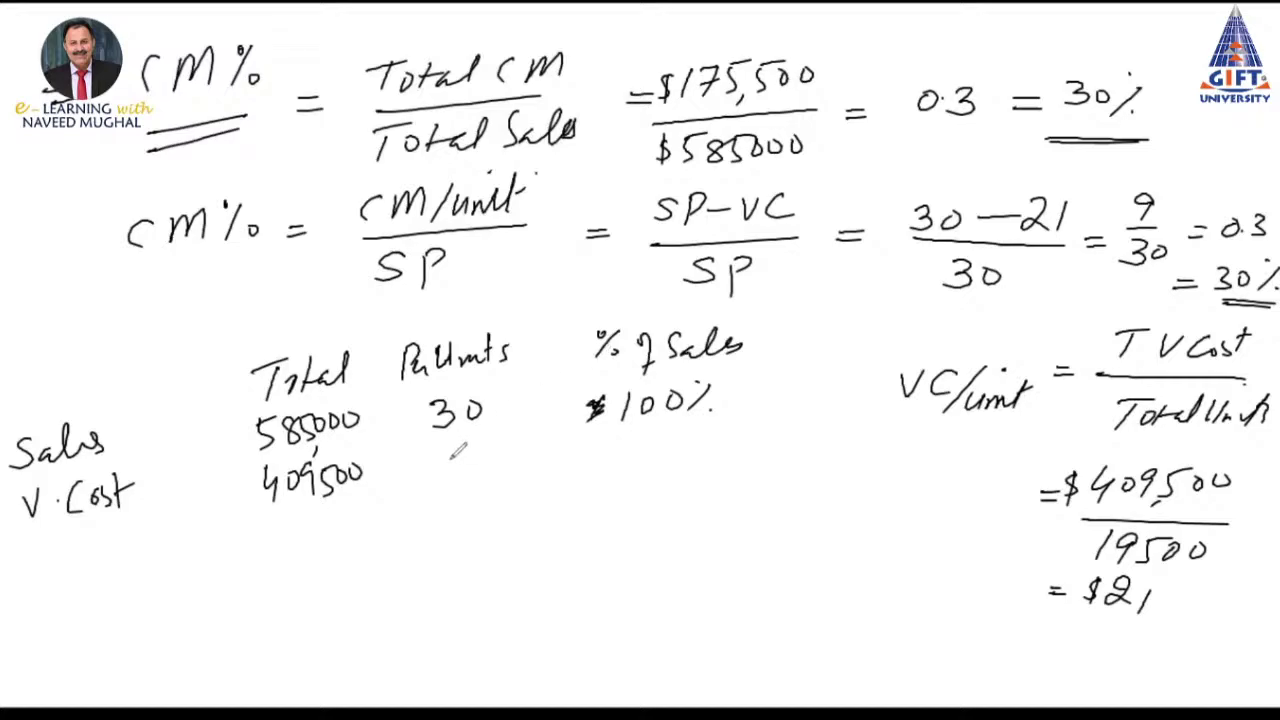
left_click_drag(434, 455, 474, 478)
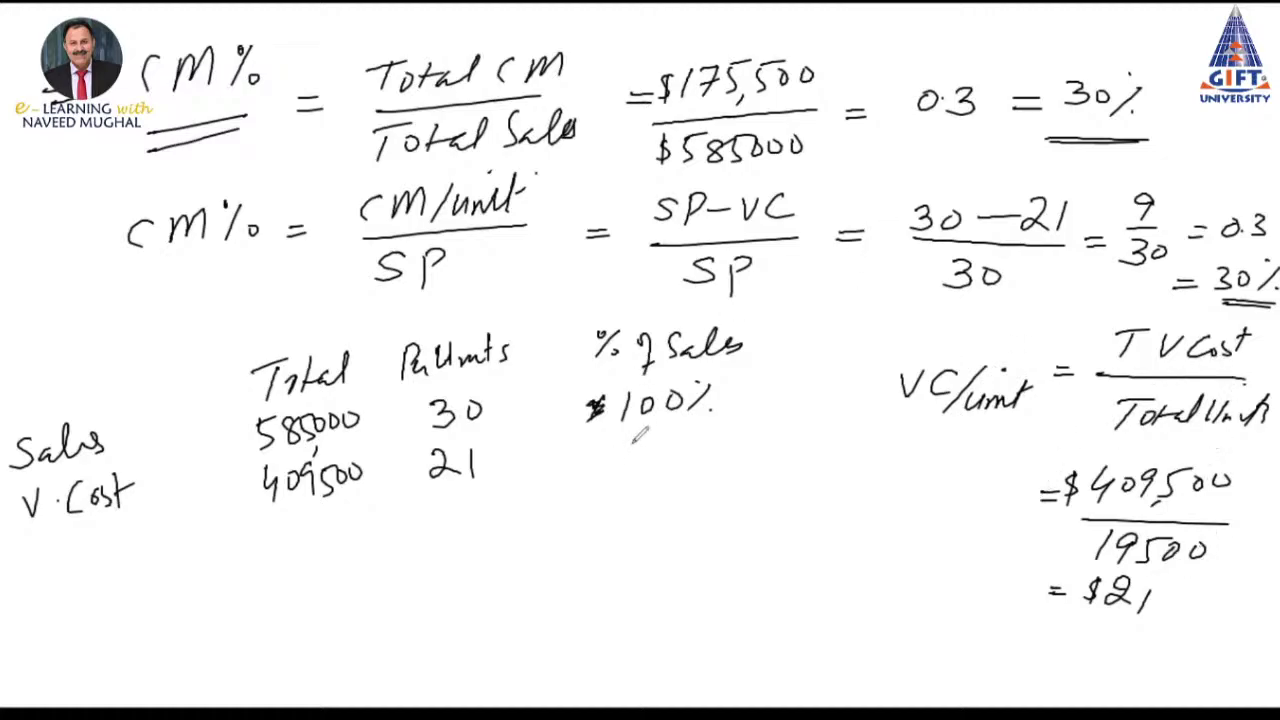
mouse_move(632, 444)
left_mouse_down()
mouse_move(638, 468)
mouse_move(666, 444)
mouse_move(682, 465)
left_mouse_up()
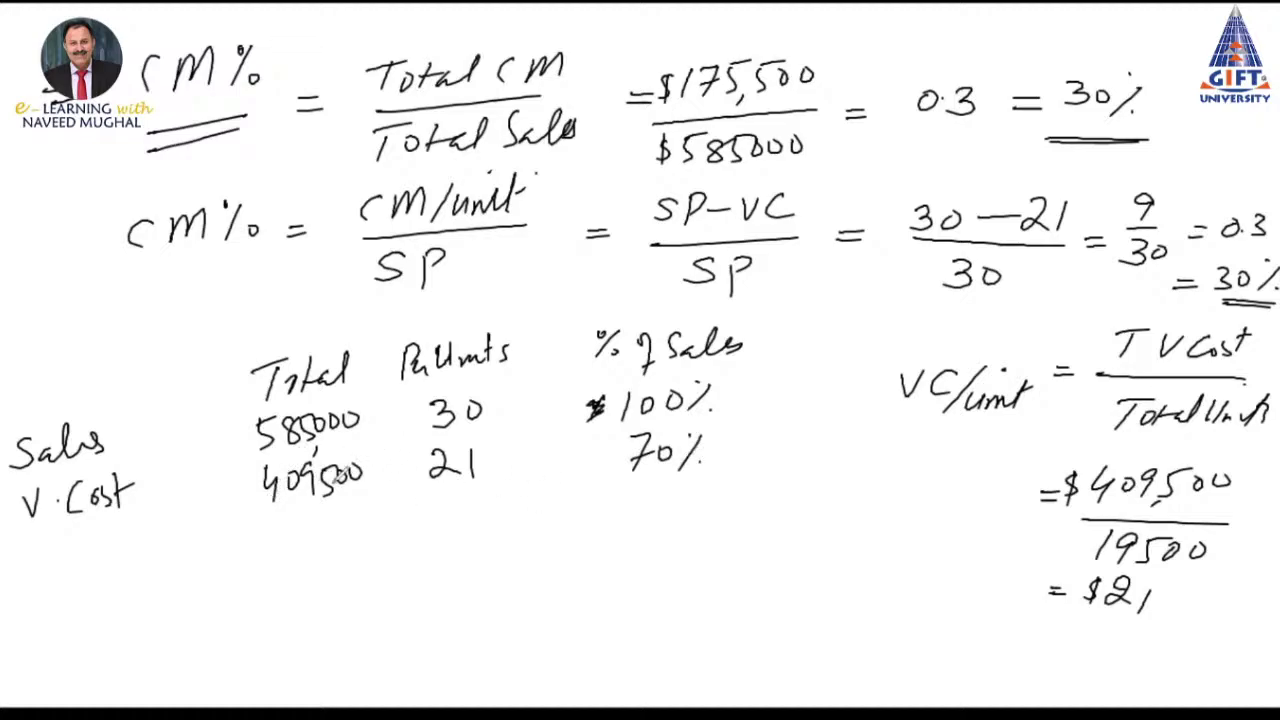
left_click_drag(268, 430, 315, 426)
Add the CM row (175,500, 9, 30%) double-underlined, and bracket the % of Sales column
left_click_drag(254, 522, 378, 500)
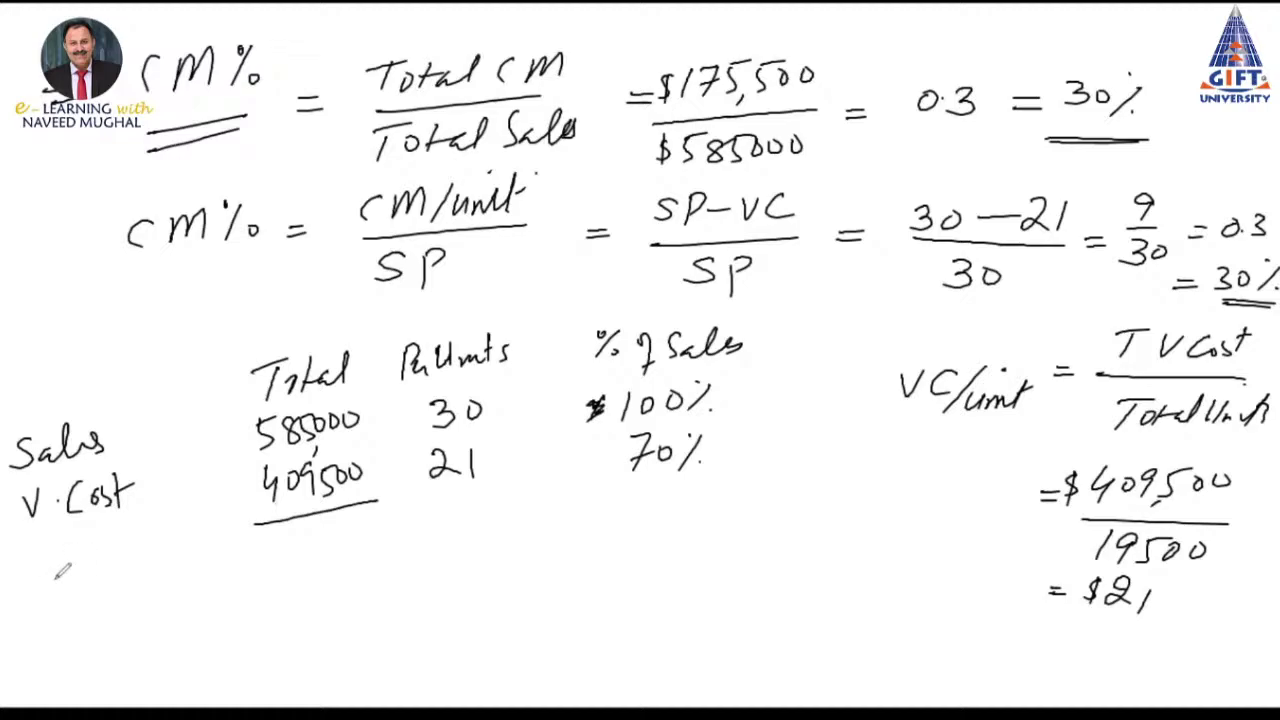
left_click_drag(46, 578, 42, 600)
left_click_drag(56, 584, 96, 598)
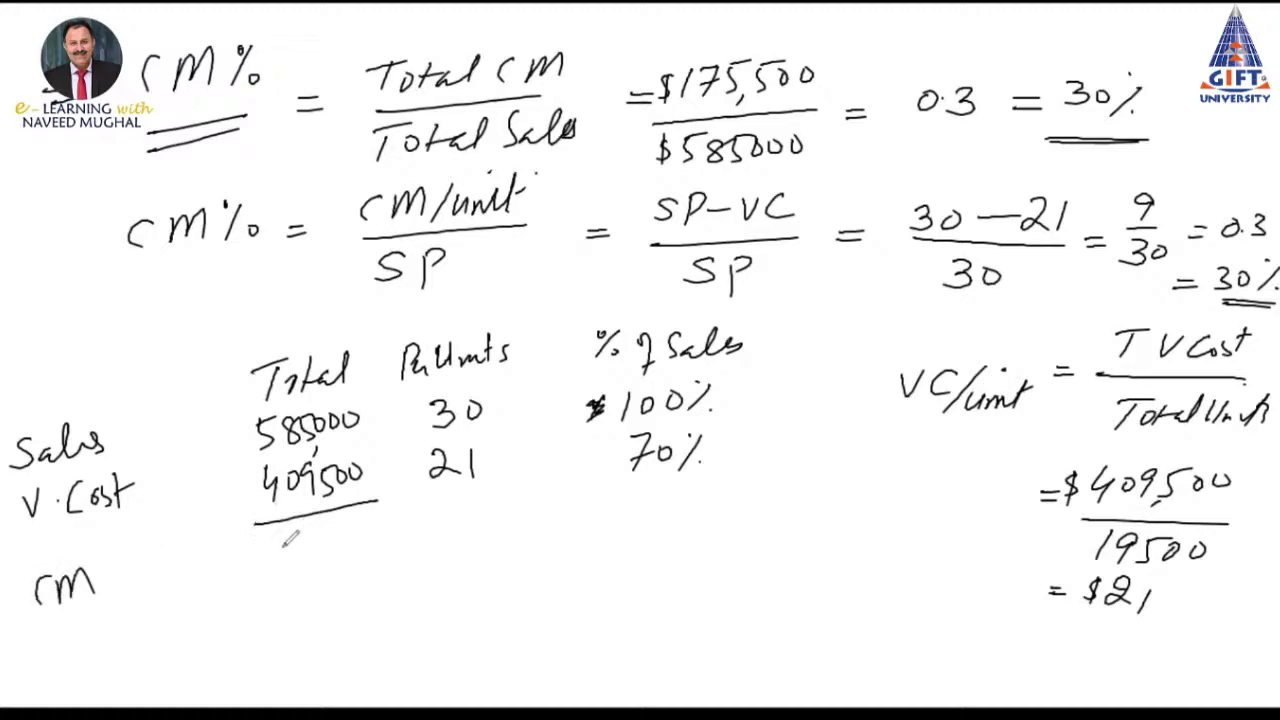
mouse_move(267, 546)
left_mouse_down()
mouse_move(266, 572)
mouse_move(282, 570)
left_mouse_up()
mouse_move(318, 526)
left_mouse_down()
mouse_move(306, 566)
mouse_move(330, 566)
mouse_move(360, 540)
mouse_move(350, 532)
left_mouse_up()
left_click_drag(370, 530, 328, 562)
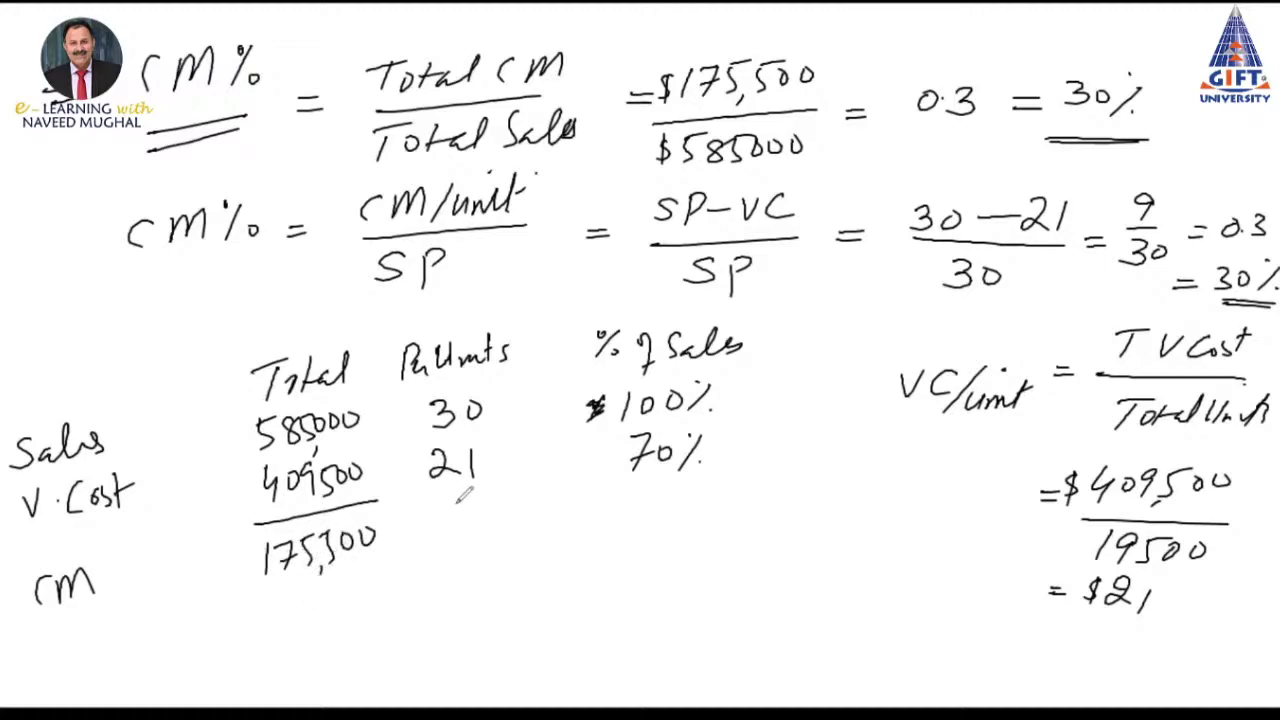
mouse_move(422, 500)
left_mouse_down()
mouse_move(530, 480)
mouse_move(467, 538)
left_mouse_up()
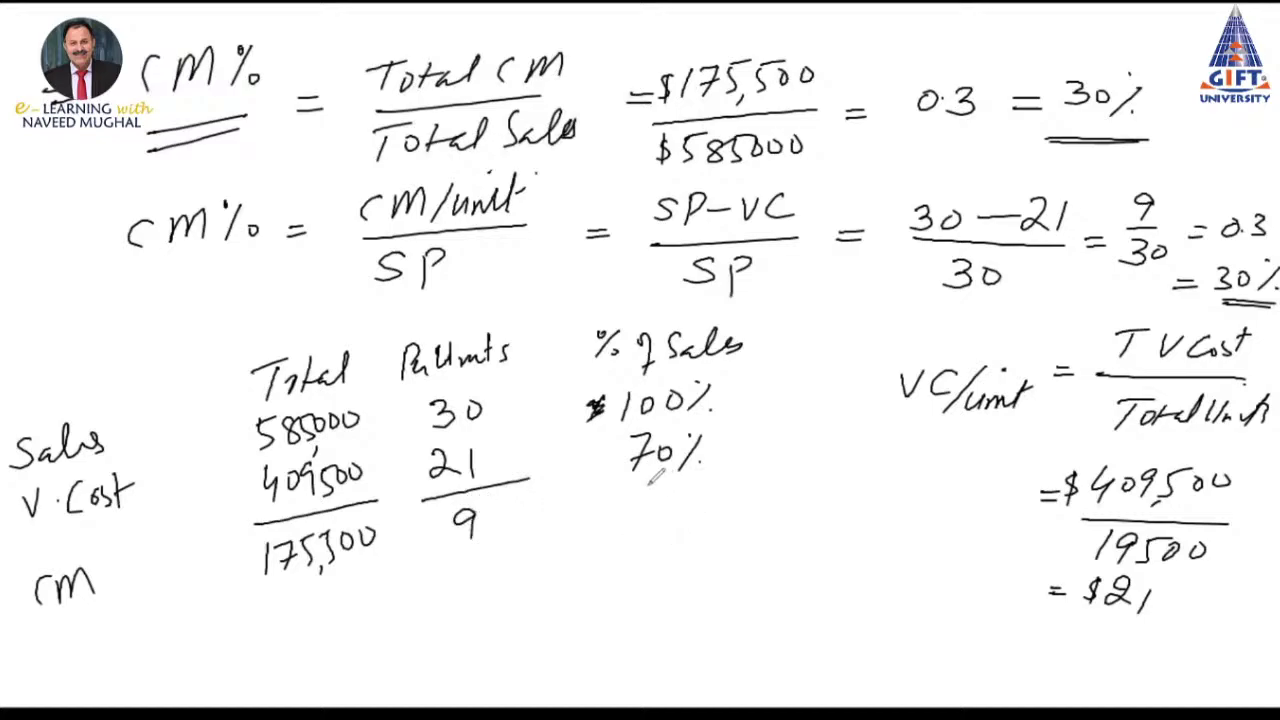
left_click_drag(613, 488, 738, 476)
mouse_move(637, 507)
left_mouse_down()
mouse_move(634, 535)
mouse_move(684, 508)
mouse_move(710, 528)
left_mouse_up()
mouse_move(633, 566)
left_mouse_down()
mouse_move(732, 549)
mouse_move(720, 557)
left_mouse_up()
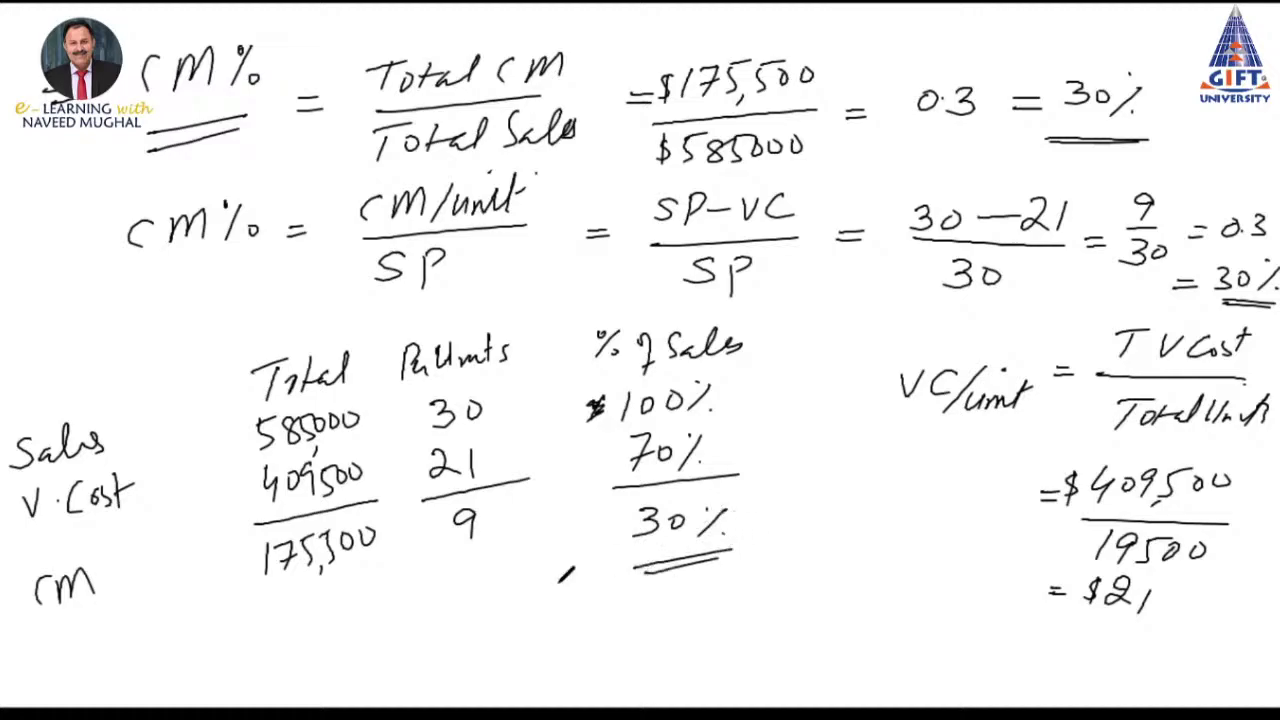
mouse_move(464, 591)
left_mouse_down()
mouse_move(539, 571)
mouse_move(514, 588)
left_mouse_up()
mouse_move(284, 618)
left_mouse_down()
mouse_move(379, 598)
mouse_move(374, 613)
left_mouse_up()
mouse_move(766, 305)
left_mouse_down()
mouse_move(825, 524)
mouse_move(770, 605)
left_mouse_up()
mouse_move(800, 436)
left_mouse_down()
mouse_move(818, 468)
mouse_move(806, 466)
left_mouse_up()
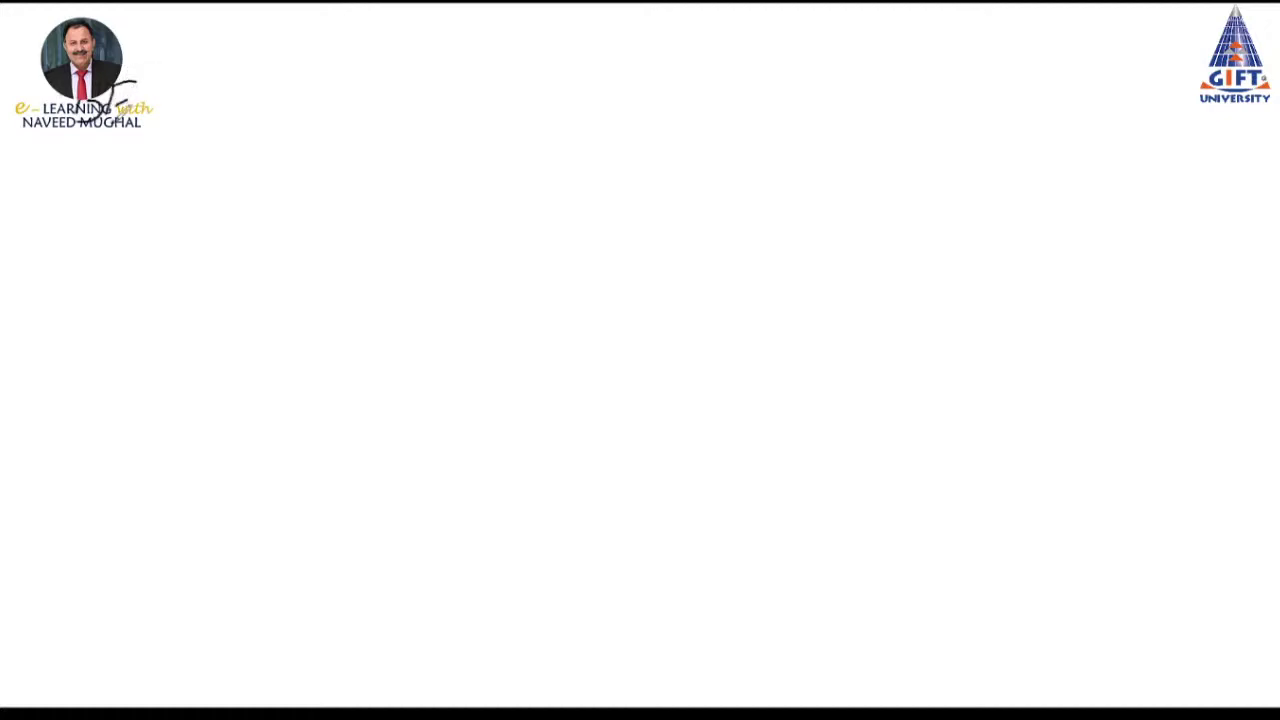
Write the break-even formula Sales Unit = FCost / CM/unit
left_click_drag(112, 88, 118, 124)
mouse_move(195, 80)
left_mouse_down()
mouse_move(168, 112)
mouse_move(232, 108)
left_mouse_up()
mouse_move(238, 60)
left_mouse_down()
mouse_move(250, 108)
mouse_move(303, 78)
mouse_move(352, 104)
left_mouse_up()
mouse_move(382, 62)
left_mouse_down()
mouse_move(376, 72)
mouse_move(442, 84)
left_mouse_up()
left_click(370, 86)
left_click_drag(418, 93, 444, 92)
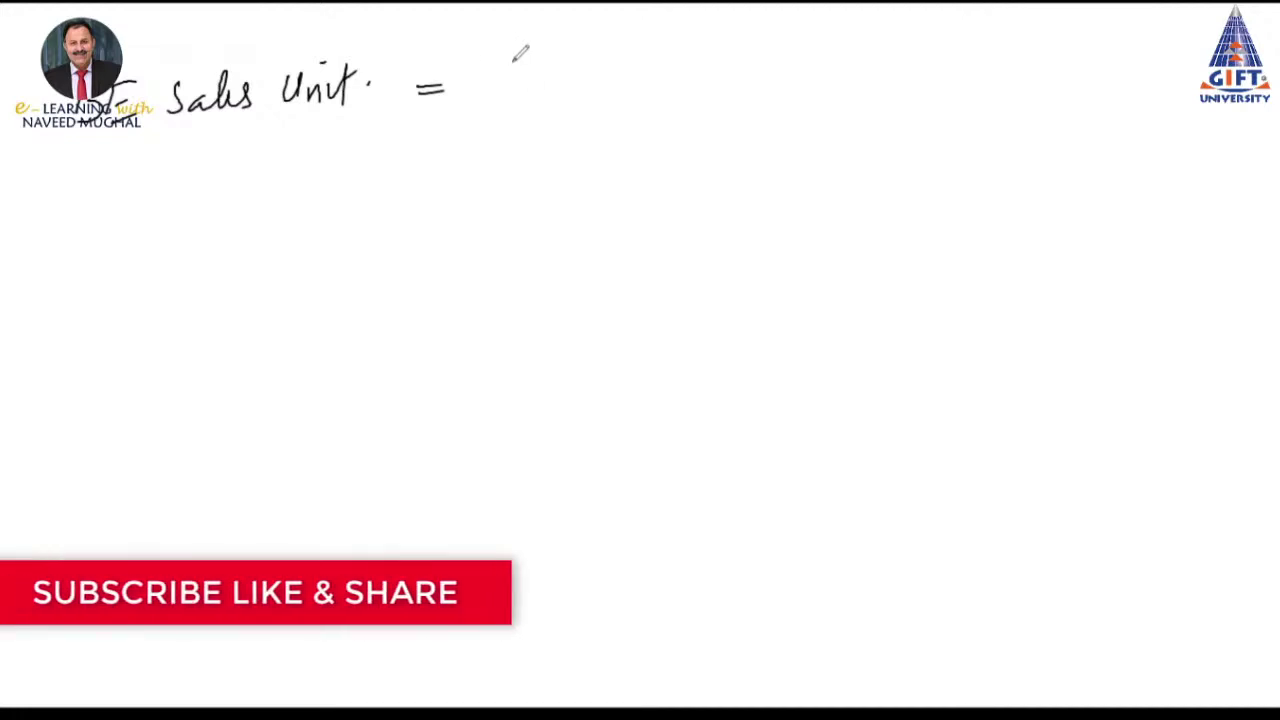
left_click_drag(513, 52, 507, 78)
mouse_move(510, 50)
left_mouse_down()
mouse_move(532, 47)
mouse_move(530, 62)
mouse_move(580, 76)
left_mouse_up()
left_click_drag(592, 52, 598, 74)
left_click_drag(482, 101, 600, 89)
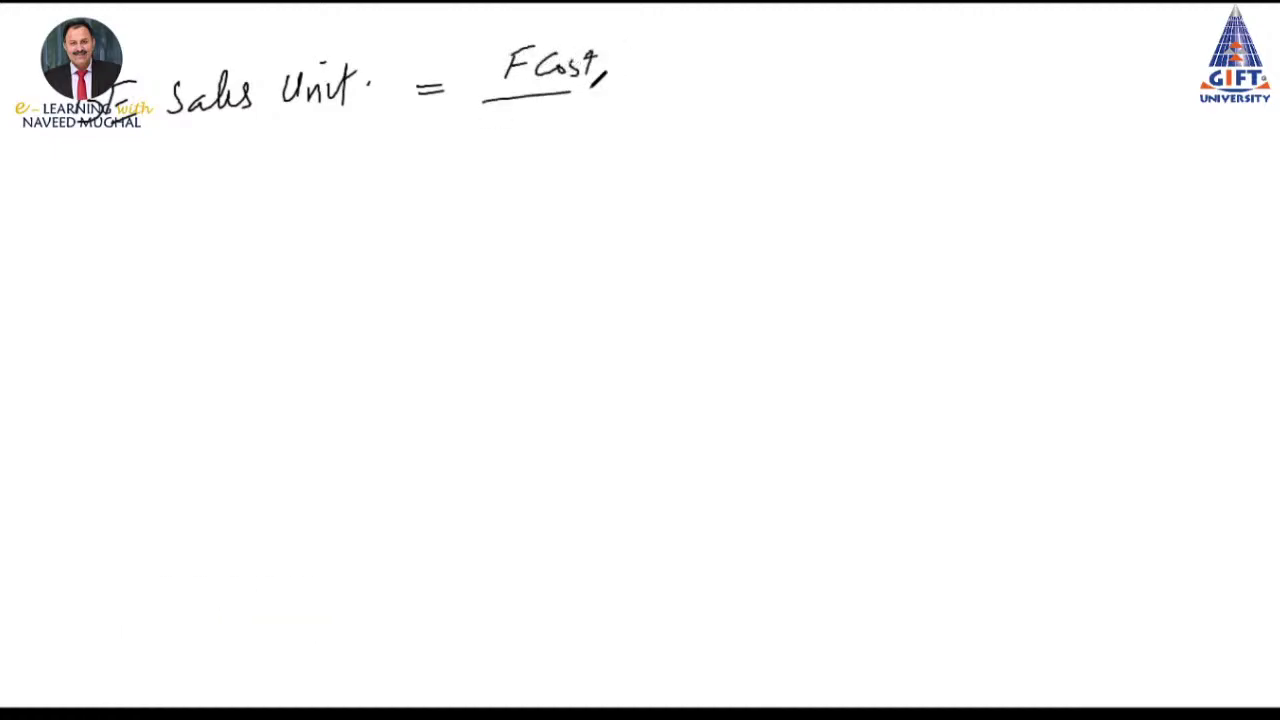
mouse_move(510, 117)
left_mouse_down()
mouse_move(502, 132)
mouse_move(588, 138)
mouse_move(640, 122)
mouse_move(650, 140)
left_mouse_up()
left_click_drag(636, 118, 724, 78)
left_click(614, 97)
left_click_drag(700, 89, 726, 88)
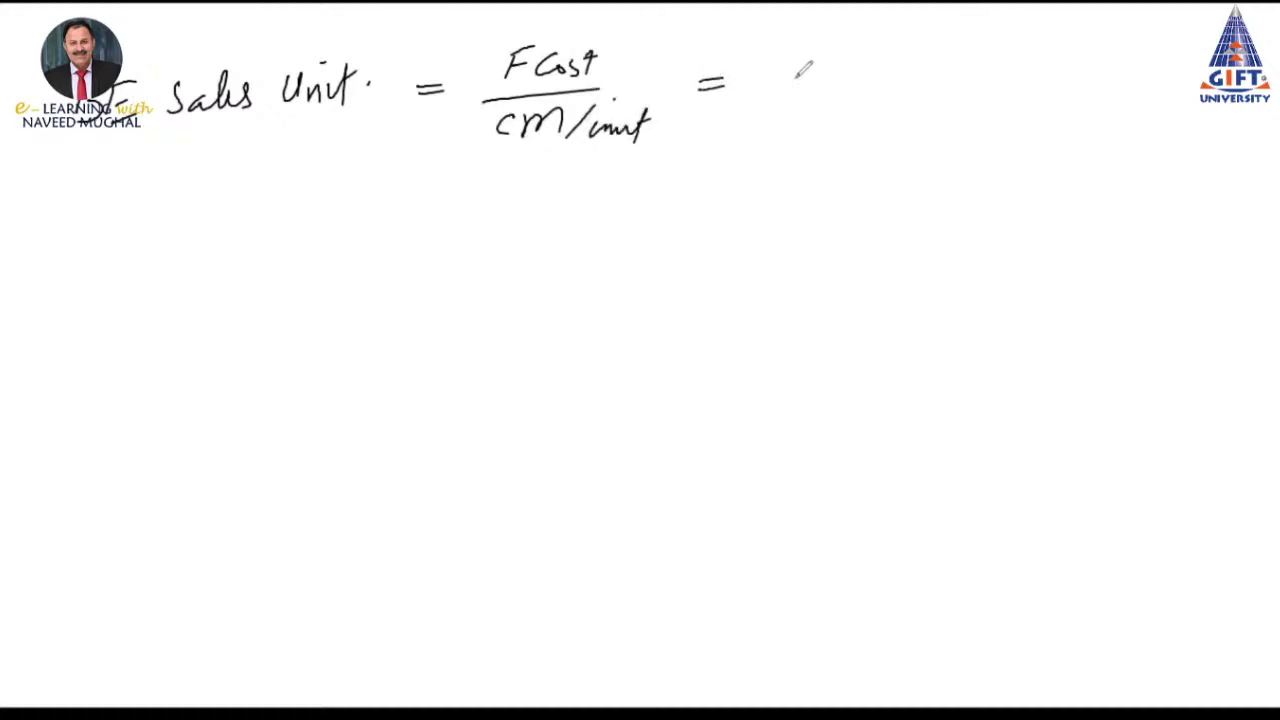
Substitute $180,000 / $9 = 20,000 units and double-underline the result
mouse_move(788, 48)
left_mouse_down()
mouse_move(783, 74)
mouse_move(820, 58)
left_mouse_up()
left_click_drag(832, 72, 856, 60)
left_click_drag(870, 66, 880, 66)
left_click_drag(902, 56, 898, 66)
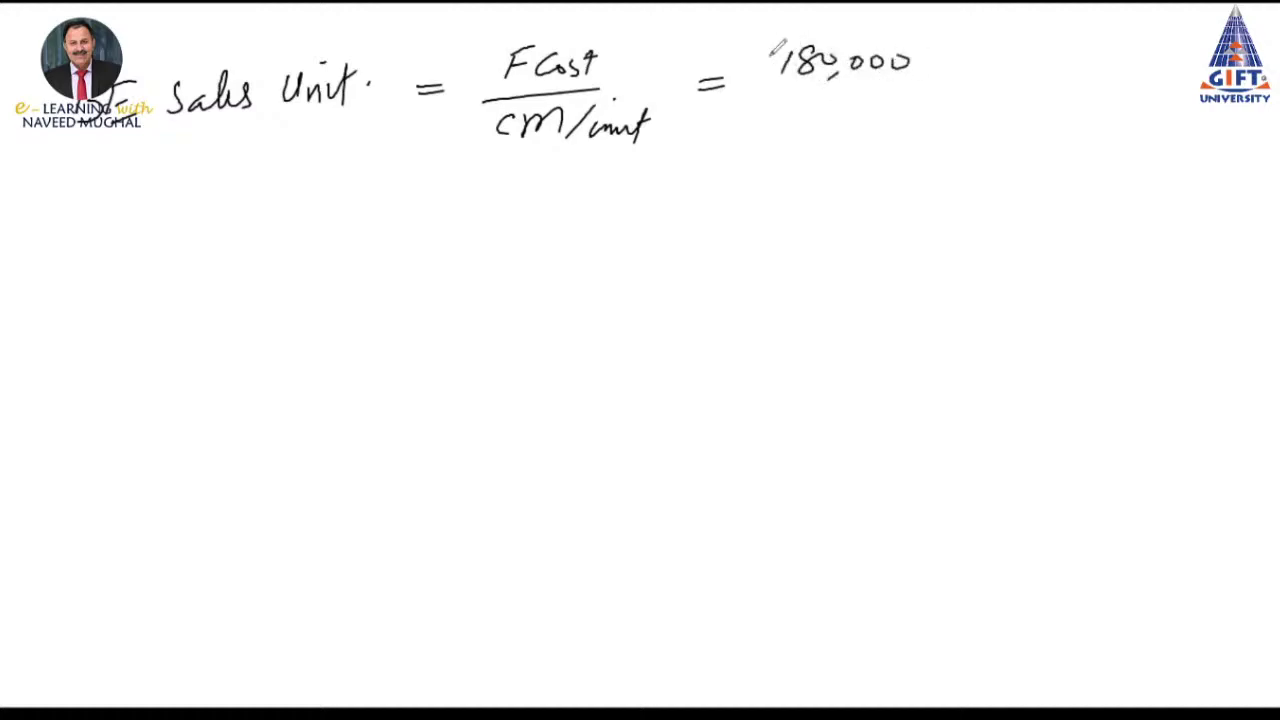
mouse_move(772, 52)
left_mouse_down()
mouse_move(762, 82)
mouse_move(890, 97)
left_mouse_up()
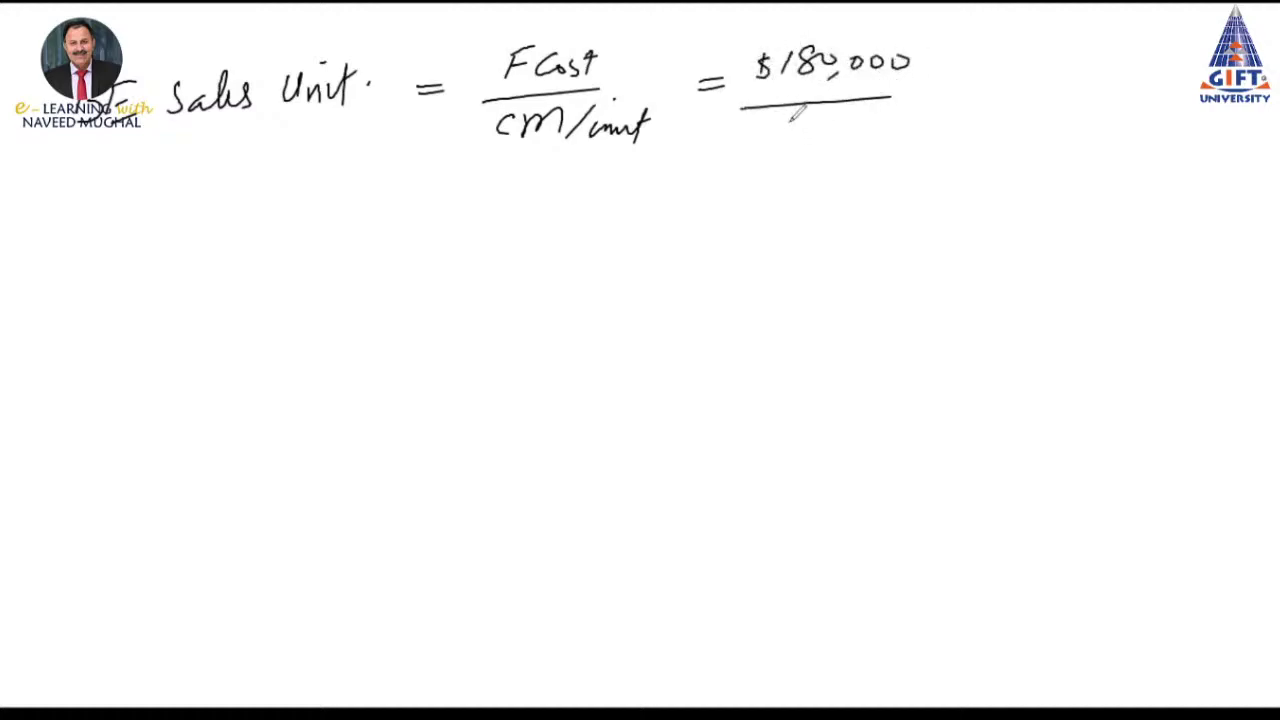
mouse_move(814, 128)
left_mouse_down()
mouse_move(804, 150)
mouse_move(764, 152)
left_mouse_up()
left_click_drag(925, 89, 947, 88)
mouse_move(925, 98)
left_mouse_down()
mouse_move(1030, 100)
mouse_move(1050, 78)
left_mouse_up()
mouse_move(1050, 100)
left_mouse_down()
mouse_move(1042, 112)
mouse_move(1072, 82)
mouse_move(1188, 90)
left_mouse_up()
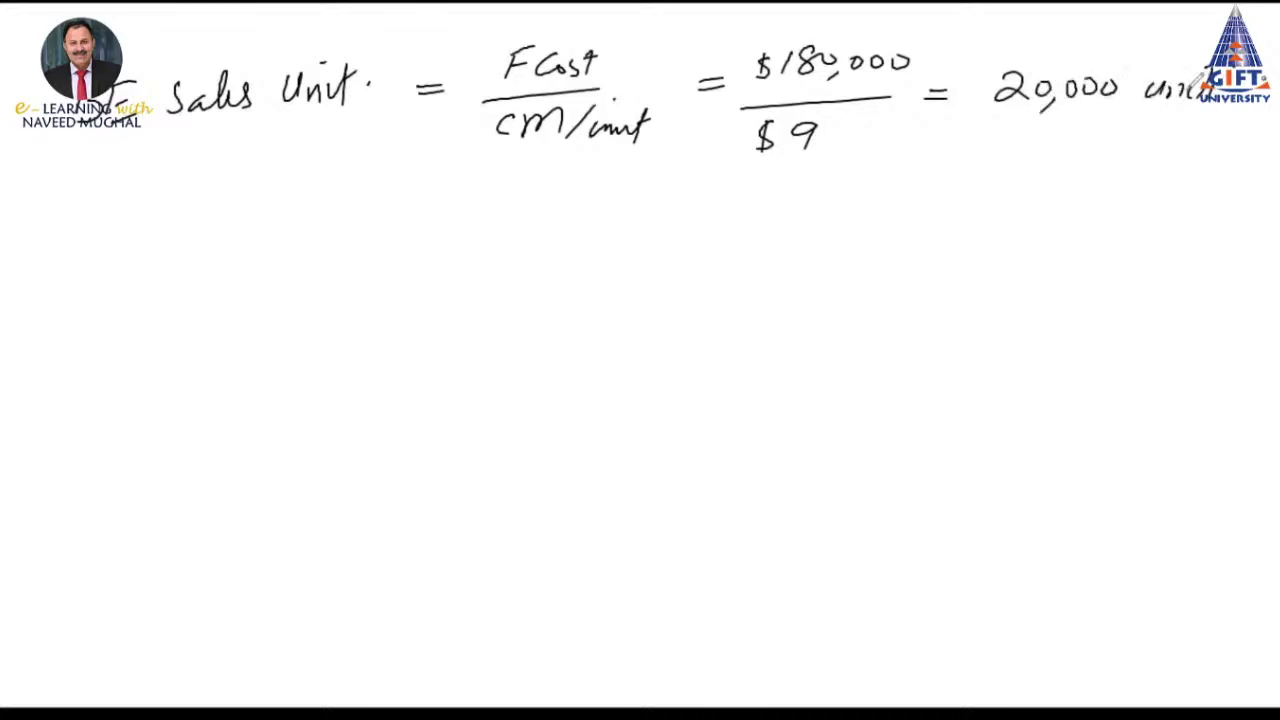
left_click_drag(998, 114, 1100, 122)
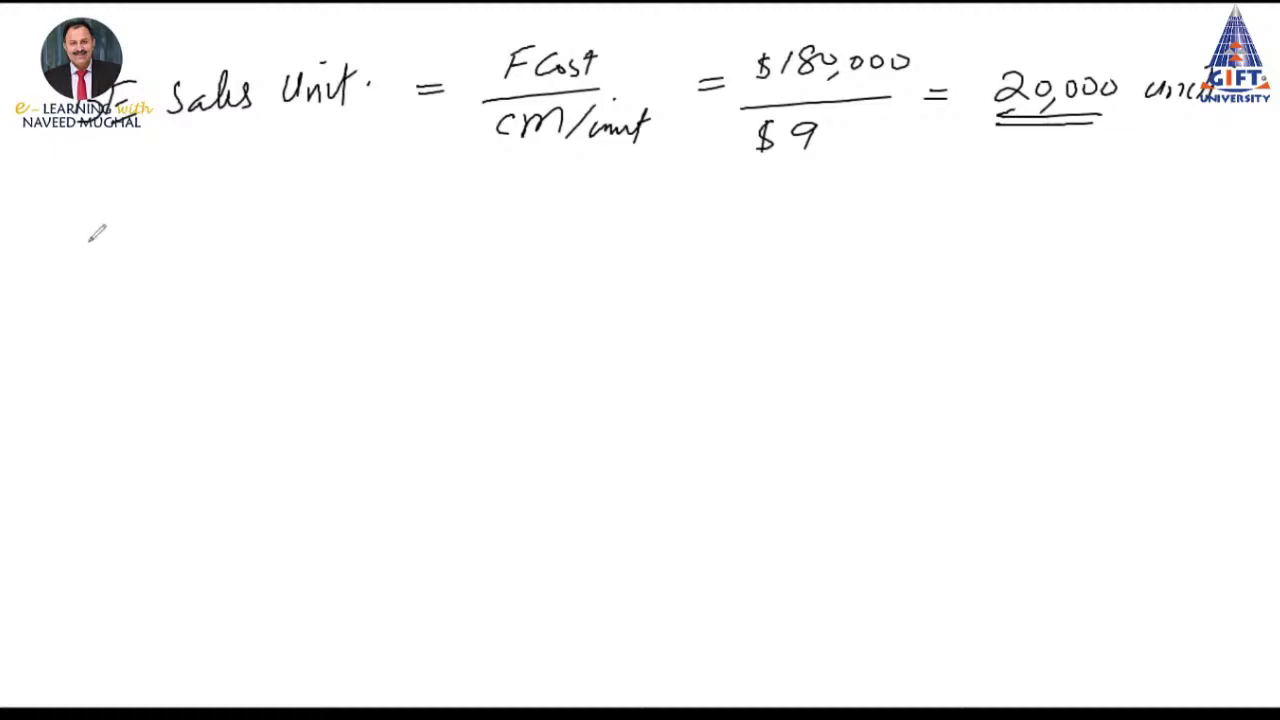
Write an underlined 'BE Sales Units' heading with an underlined 'Equation method' title above it
mouse_move(64, 214)
left_mouse_down()
mouse_move(64, 248)
mouse_move(118, 246)
mouse_move(110, 230)
mouse_move(184, 242)
left_mouse_up()
left_click_drag(190, 212, 212, 240)
left_click_drag(236, 220, 318, 234)
left_click_drag(312, 180, 326, 198)
left_click_drag(278, 182, 282, 184)
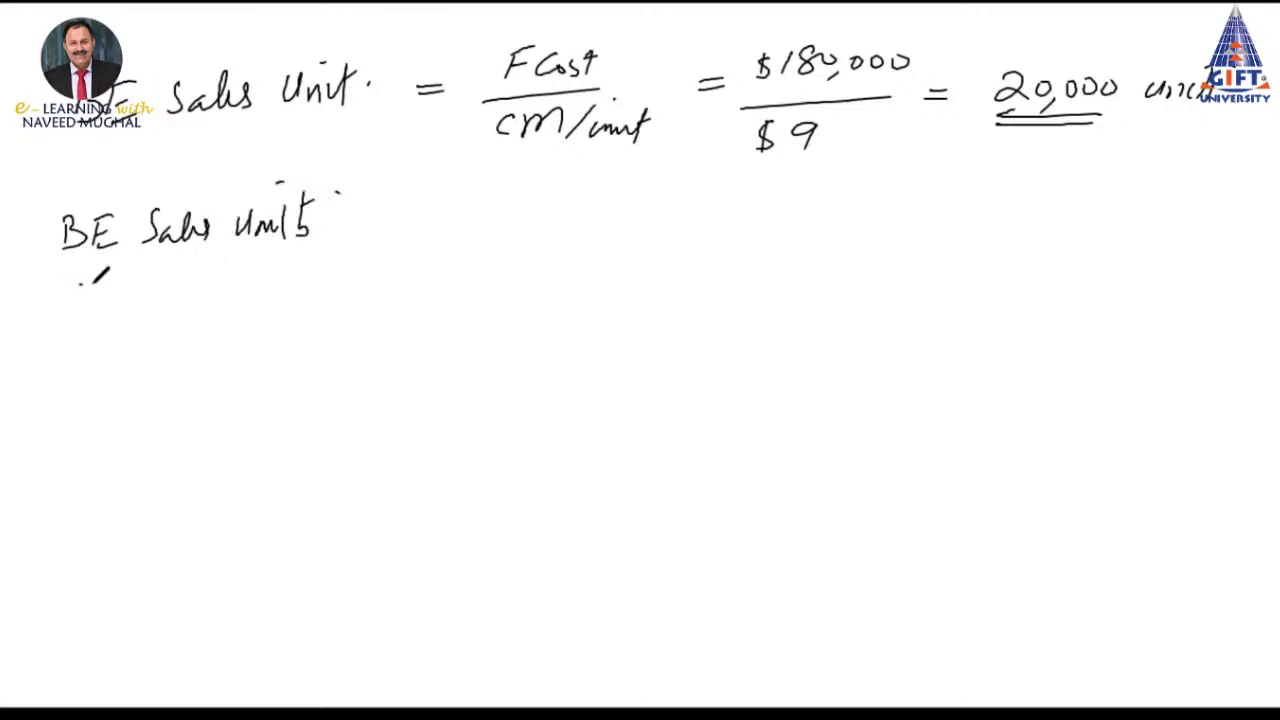
left_click_drag(80, 284, 286, 247)
mouse_move(44, 160)
left_mouse_down()
mouse_move(24, 192)
mouse_move(186, 168)
left_mouse_up()
left_click_drag(50, 215, 168, 180)
mouse_move(186, 170)
left_mouse_down()
mouse_move(298, 142)
mouse_move(300, 158)
mouse_move(308, 134)
mouse_move(298, 168)
left_mouse_up()
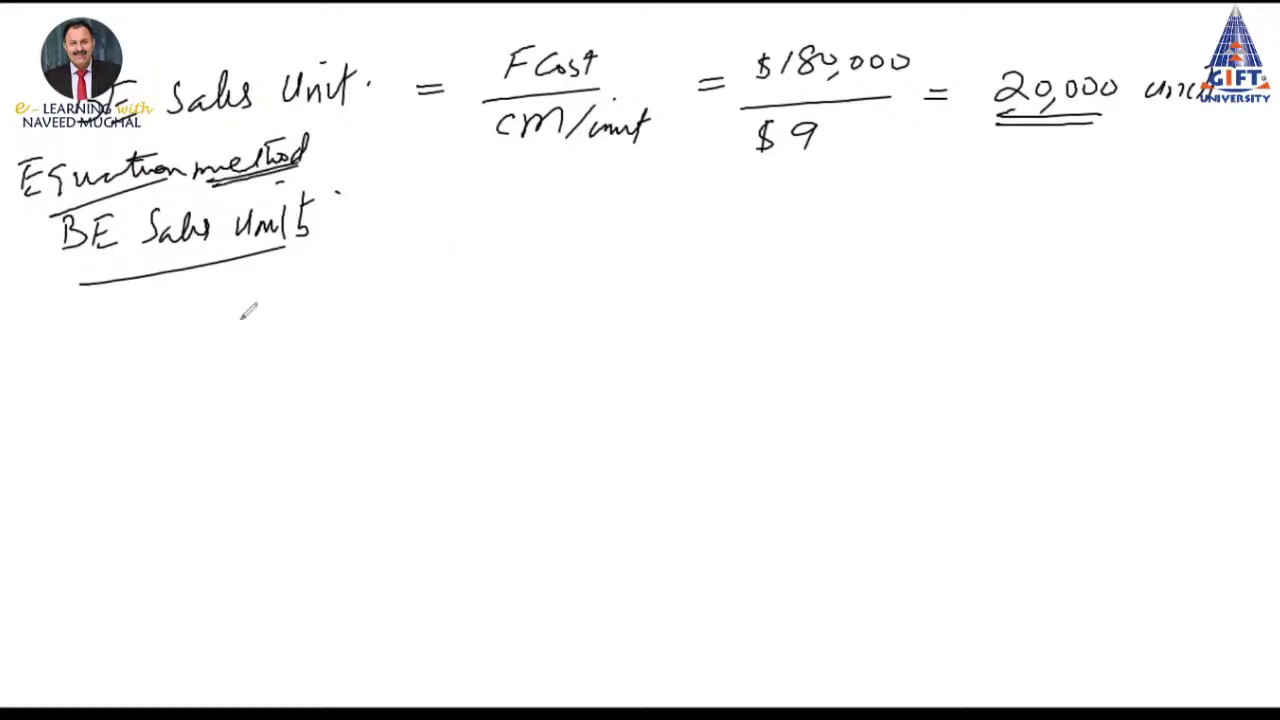
Write the profit equation P = TCM − FCost
mouse_move(204, 300)
left_mouse_down()
mouse_move(200, 332)
mouse_move(208, 318)
mouse_move(276, 311)
left_mouse_up()
left_click_drag(262, 322, 278, 321)
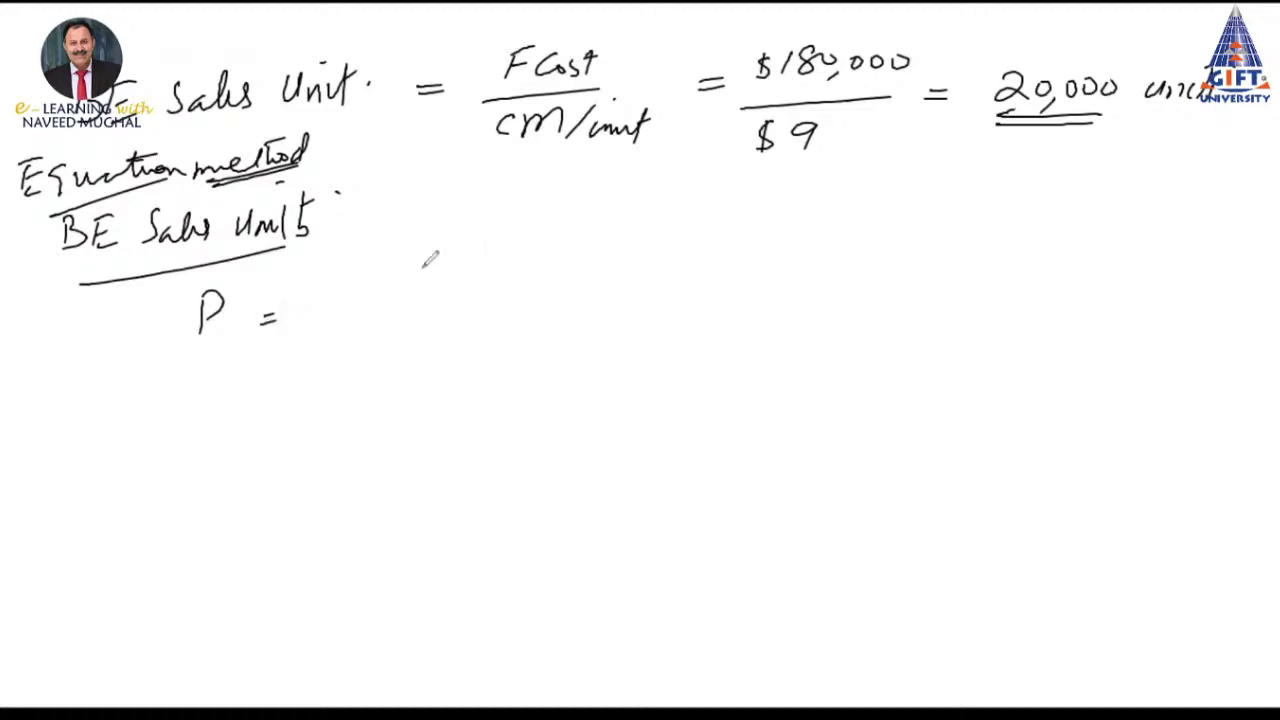
mouse_move(366, 272)
left_mouse_down()
mouse_move(362, 302)
mouse_move(384, 264)
mouse_move(412, 292)
left_mouse_up()
mouse_move(436, 272)
left_mouse_down()
mouse_move(432, 296)
mouse_move(458, 292)
left_mouse_up()
mouse_move(470, 262)
left_mouse_down()
mouse_move(478, 252)
mouse_move(472, 292)
mouse_move(544, 270)
left_mouse_up()
left_click_drag(614, 240, 610, 268)
mouse_move(604, 242)
left_mouse_down()
mouse_move(640, 238)
mouse_move(630, 254)
left_mouse_up()
left_click_drag(660, 244, 676, 262)
mouse_move(688, 246)
left_mouse_down()
mouse_move(682, 264)
mouse_move(696, 264)
left_mouse_up()
left_click_drag(688, 248, 704, 244)
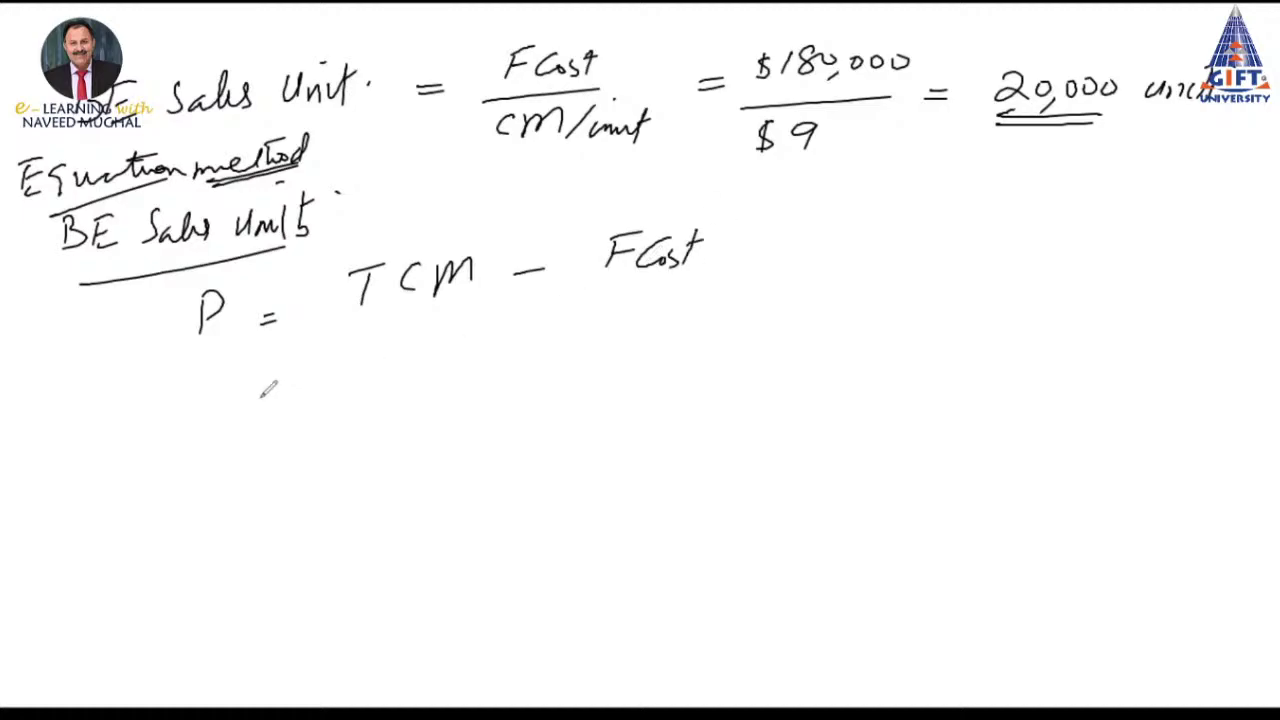
Write 0 = CM/unit × Q − 180,000 on the next line
left_click_drag(206, 384, 288, 382)
left_click_drag(268, 397, 332, 390)
left_click_drag(346, 388, 372, 386)
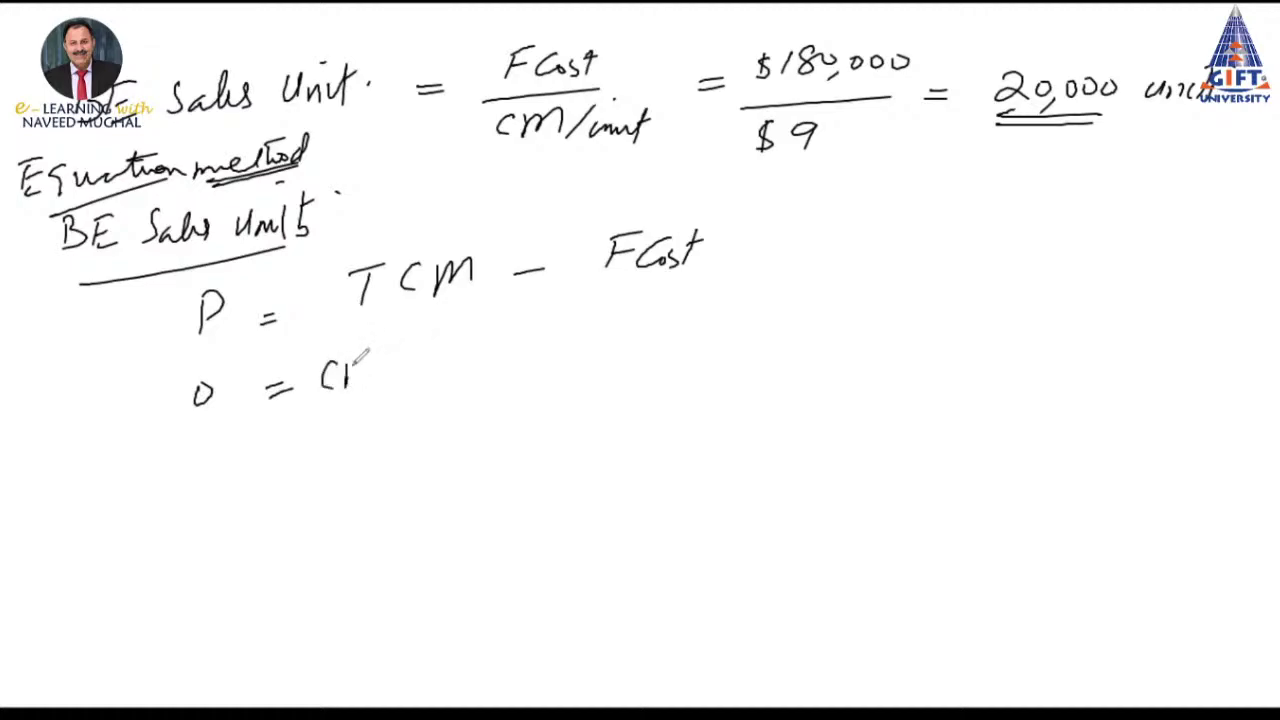
mouse_move(396, 340)
left_mouse_down()
mouse_move(376, 402)
mouse_move(452, 350)
mouse_move(476, 370)
left_mouse_up()
left_click_drag(476, 354, 462, 370)
mouse_move(520, 328)
left_mouse_down()
mouse_move(536, 354)
mouse_move(595, 342)
left_mouse_up()
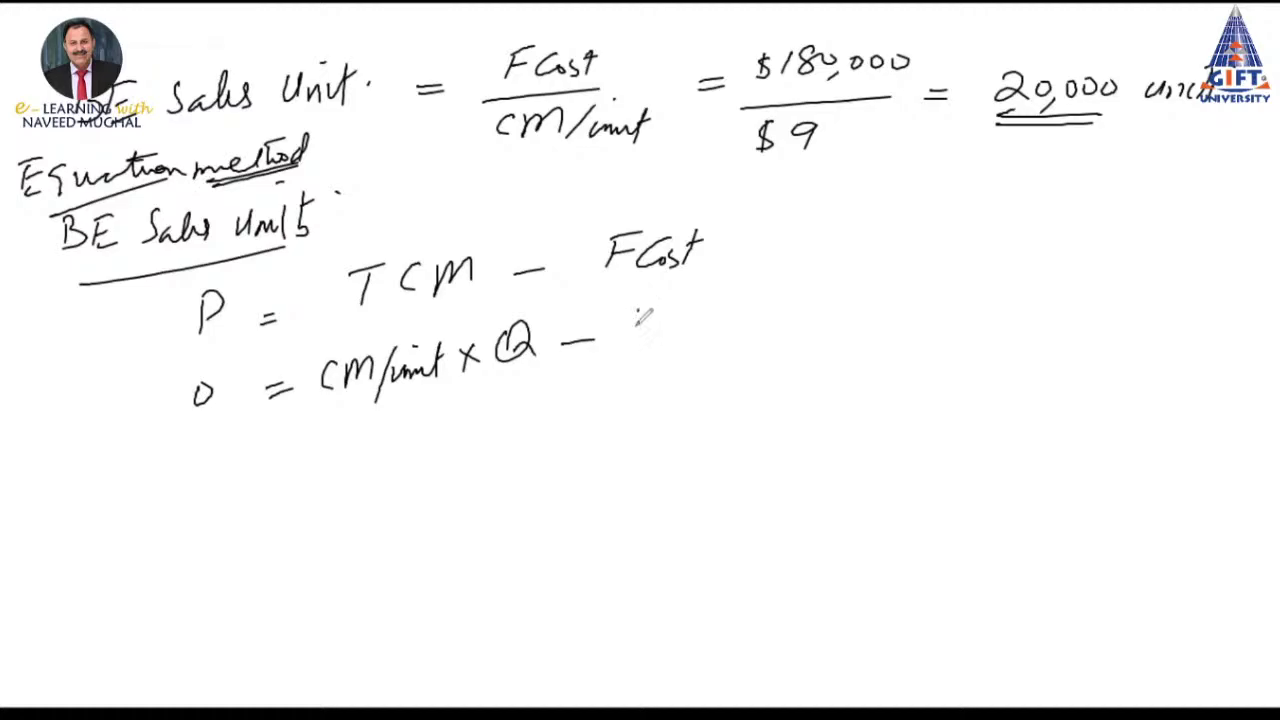
left_click_drag(637, 310, 631, 342)
mouse_move(668, 304)
left_mouse_down()
mouse_move(682, 308)
mouse_move(686, 338)
left_mouse_up()
left_click_drag(708, 302, 760, 302)
Substitute the values to write 0 = 9 × Q − 180,000
left_click_drag(280, 448, 342, 448)
mouse_move(398, 412)
left_mouse_down()
mouse_move(414, 434)
mouse_move(398, 434)
left_mouse_up()
mouse_move(436, 410)
left_mouse_down()
mouse_move(434, 426)
mouse_move(478, 430)
mouse_move(556, 412)
mouse_move(598, 420)
left_mouse_up()
mouse_move(632, 372)
left_mouse_down()
mouse_move(628, 398)
mouse_move(640, 384)
left_mouse_up()
left_click_drag(652, 380, 658, 400)
left_click_drag(676, 378, 712, 380)
left_click_drag(222, 452, 220, 454)
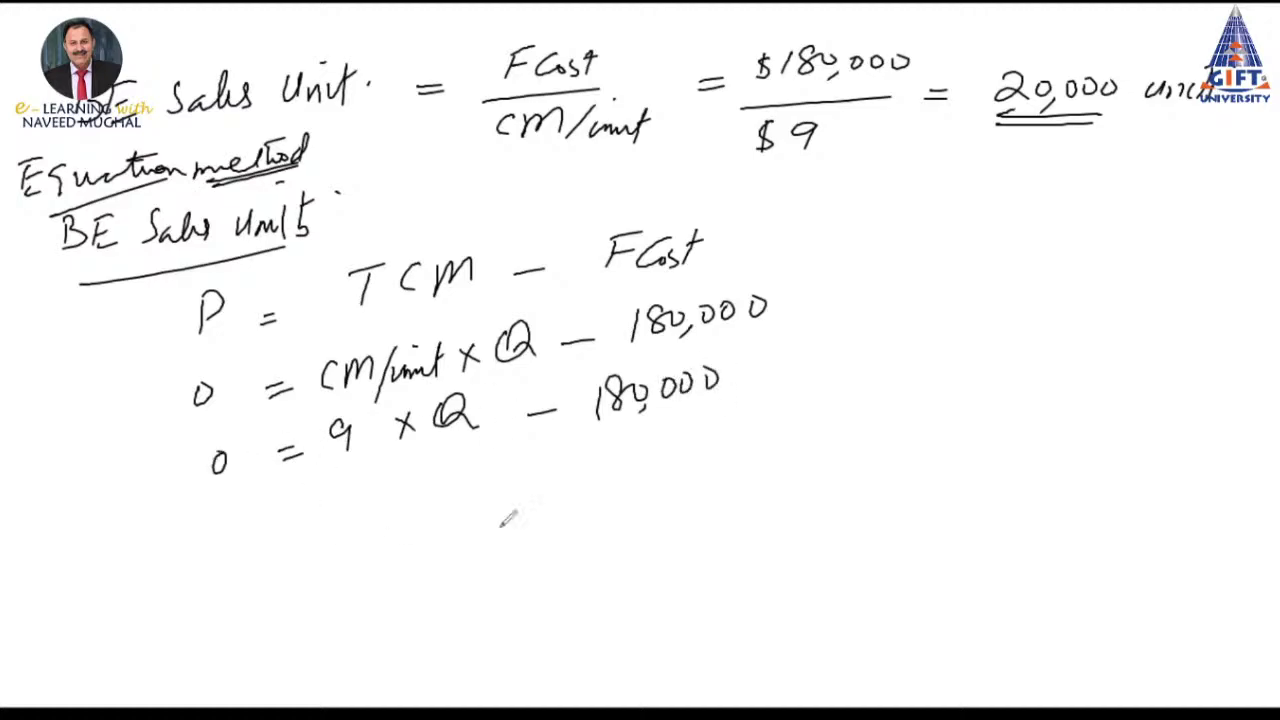
Move 180,000 across to get 180,000 = 9Q, then Q = 180,000 / 9
mouse_move(638, 422)
left_mouse_down()
mouse_move(224, 484)
mouse_move(236, 494)
left_mouse_up()
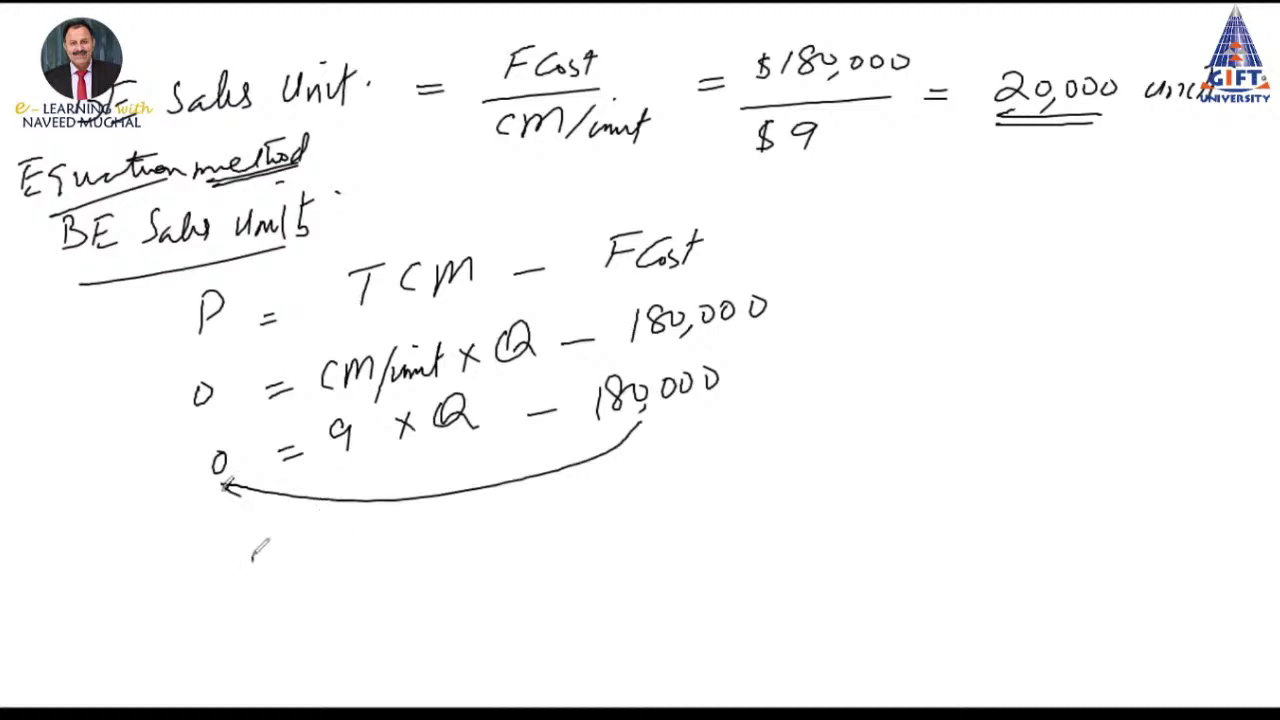
left_click_drag(256, 550, 262, 585)
mouse_move(292, 556)
left_mouse_down()
mouse_move(346, 556)
mouse_move(420, 526)
left_mouse_up()
left_click_drag(404, 542, 424, 538)
left_click_drag(482, 500, 478, 522)
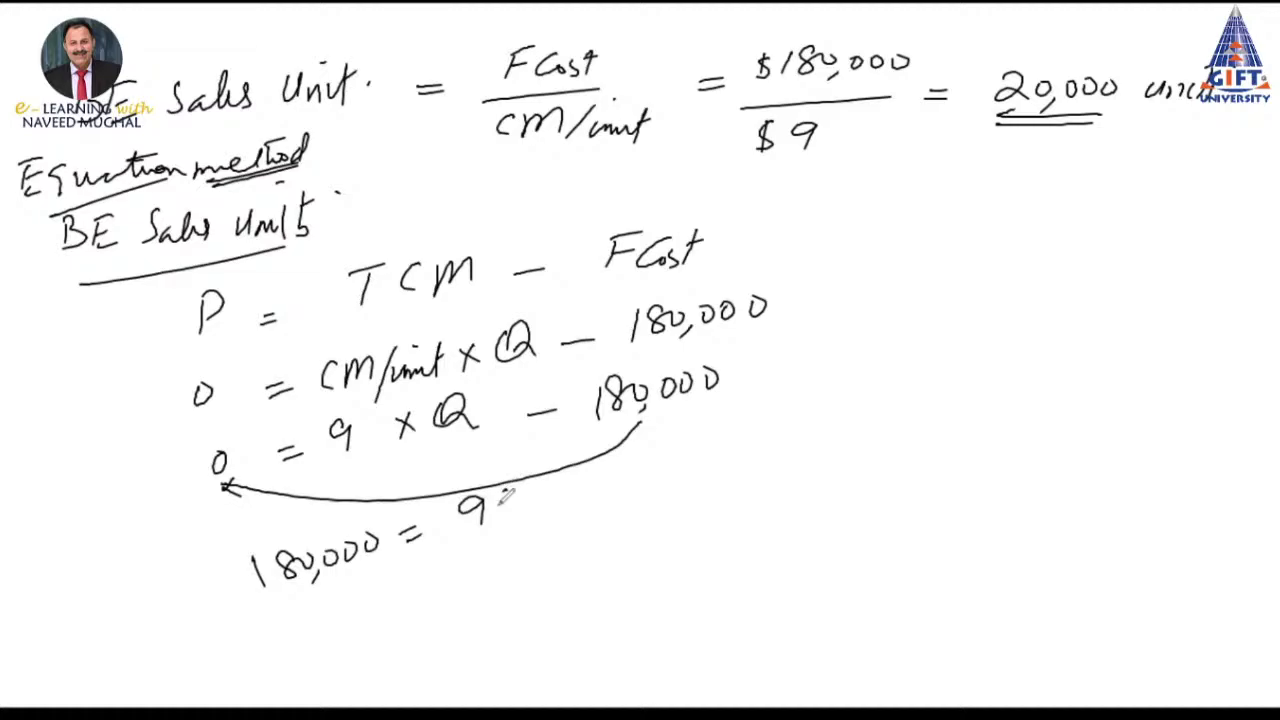
left_click_drag(512, 480, 530, 510)
left_click_drag(496, 552, 514, 586)
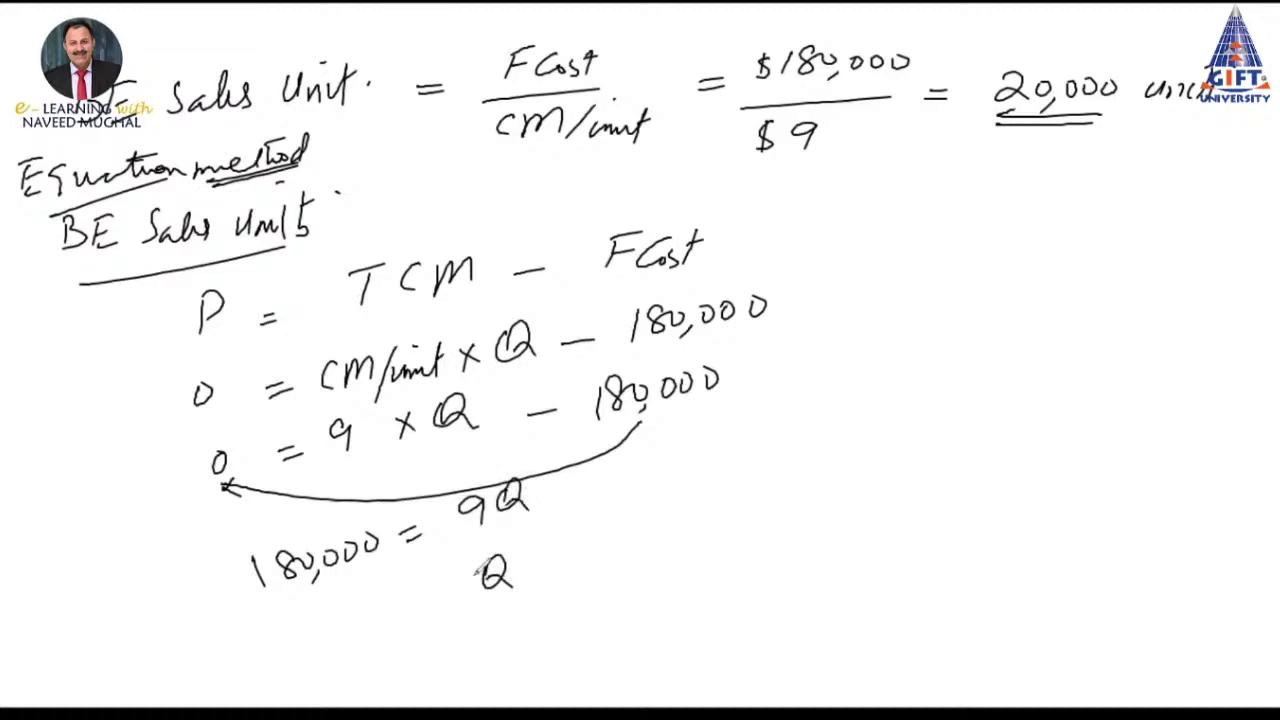
mouse_move(262, 612)
left_mouse_down()
mouse_move(268, 640)
mouse_move(388, 586)
left_mouse_up()
mouse_move(292, 660)
left_mouse_down()
mouse_move(395, 606)
mouse_move(368, 656)
left_mouse_up()
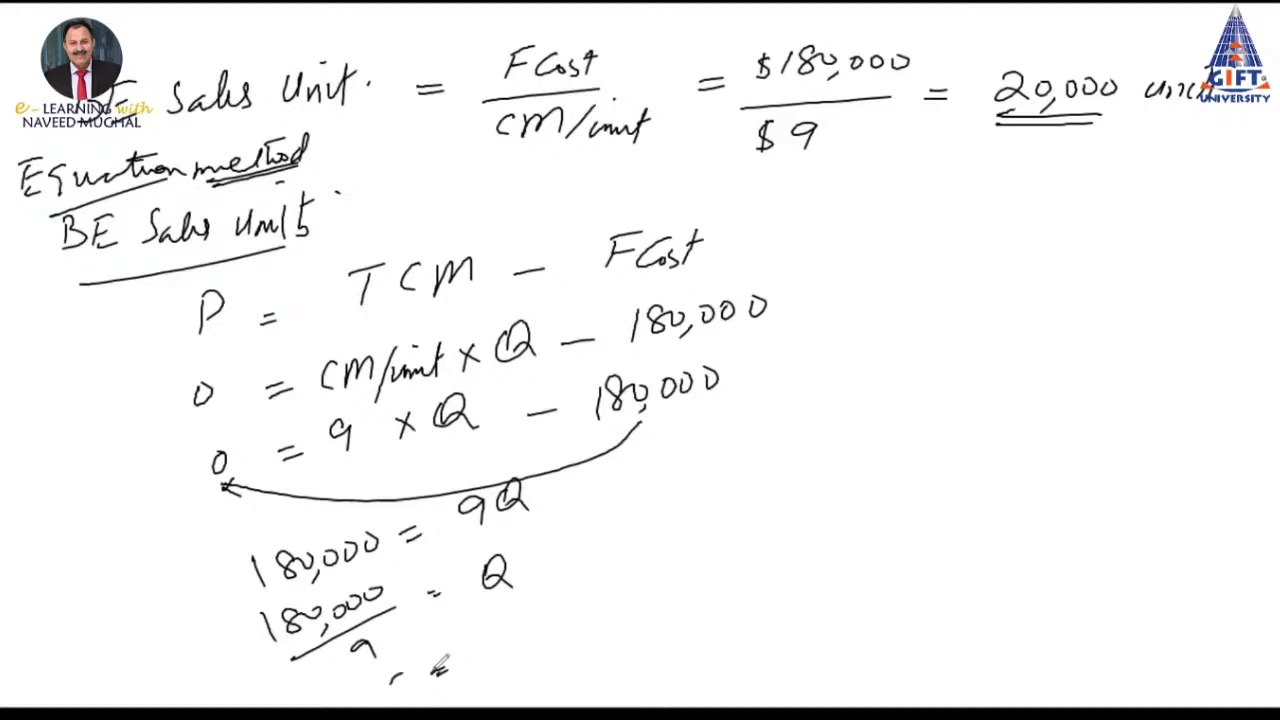
Write and underline Q = 20,000, then draw a vertical line dividing the board
mouse_move(396, 678)
left_mouse_down()
mouse_move(410, 698)
mouse_move(448, 668)
left_mouse_up()
mouse_move(484, 628)
left_mouse_down()
mouse_move(504, 650)
mouse_move(598, 588)
left_mouse_up()
mouse_move(480, 666)
left_mouse_down()
mouse_move(604, 608)
mouse_move(596, 622)
left_mouse_up()
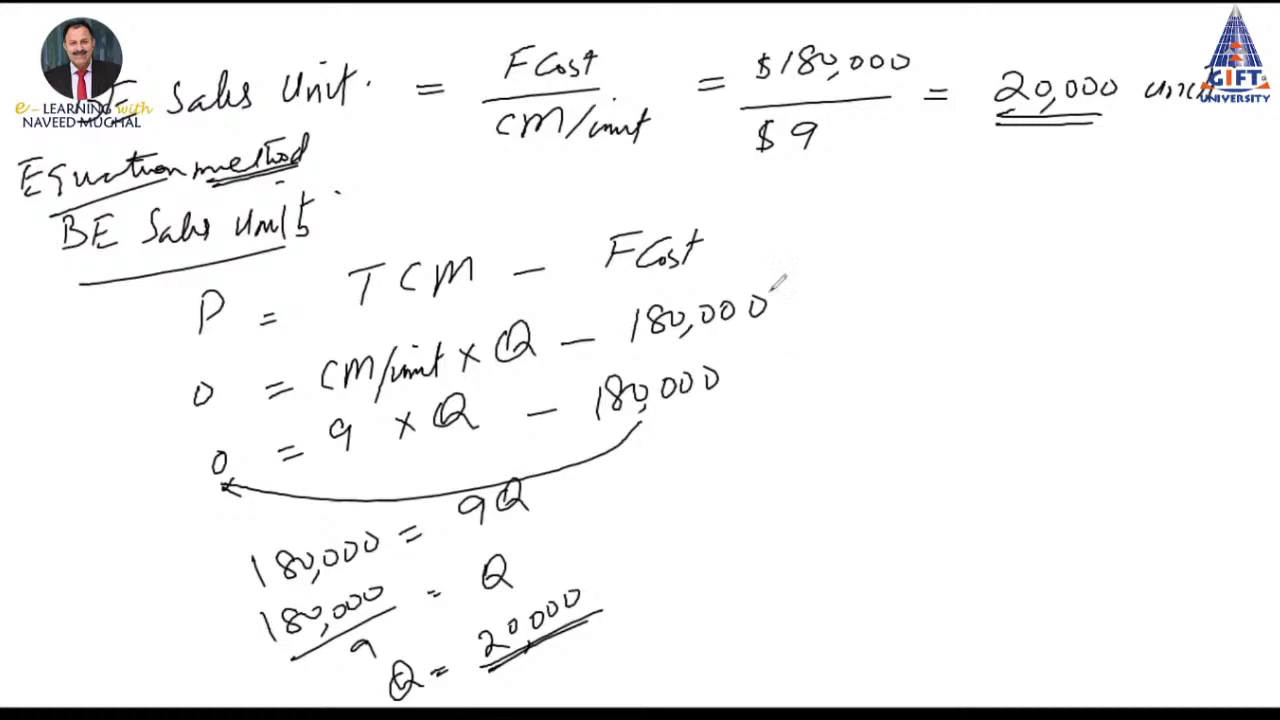
left_click_drag(779, 207, 784, 652)
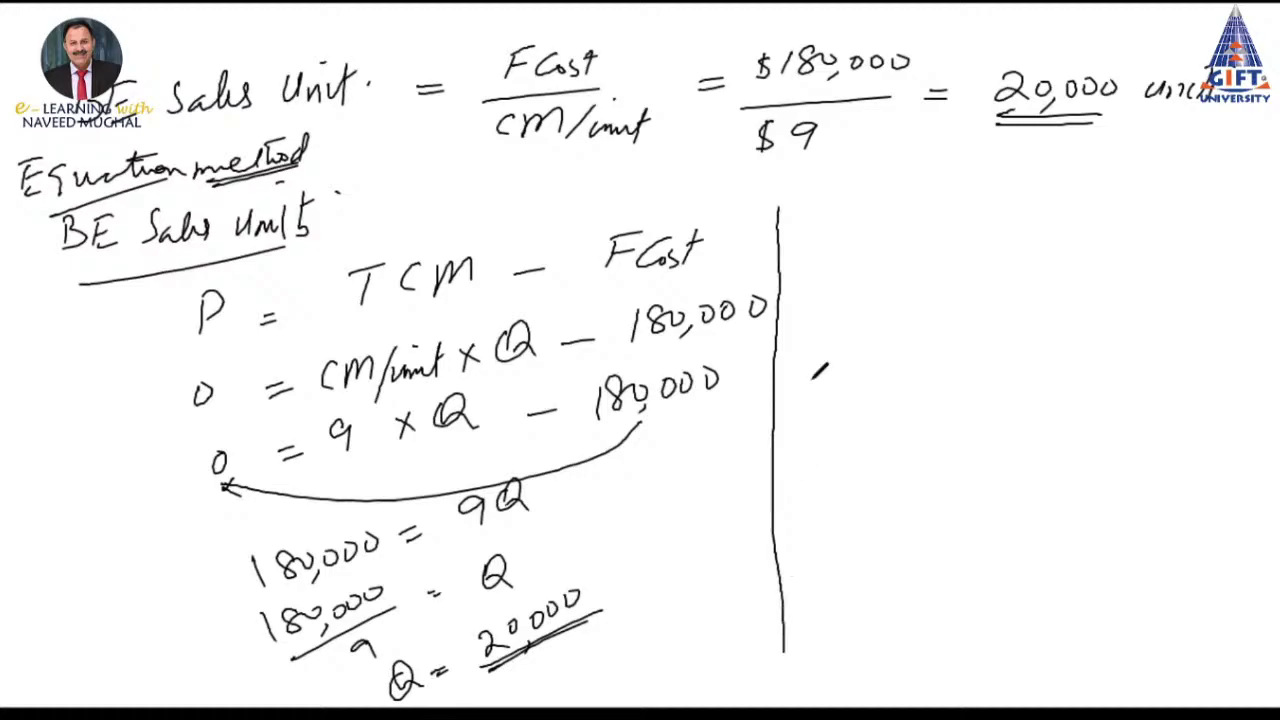
Write the formula BE Sales $ = FCost / CM%
mouse_move(812, 192)
left_mouse_down()
mouse_move(838, 222)
mouse_move(940, 192)
mouse_move(952, 212)
mouse_move(1018, 214)
mouse_move(1084, 195)
mouse_move(1084, 206)
left_mouse_up()
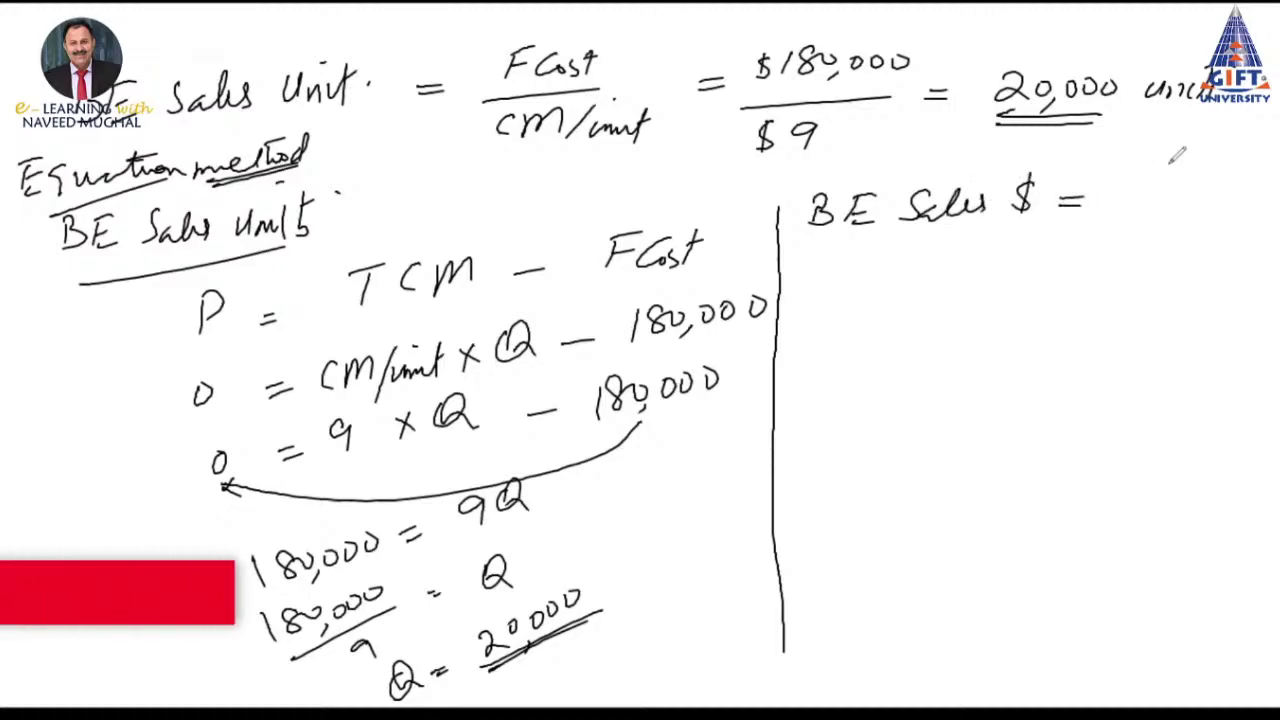
left_click_drag(1138, 170, 1124, 184)
mouse_move(1160, 168)
left_mouse_down()
mouse_move(1150, 190)
mouse_move(1226, 188)
mouse_move(1240, 166)
left_mouse_up()
left_click_drag(1124, 208, 1218, 205)
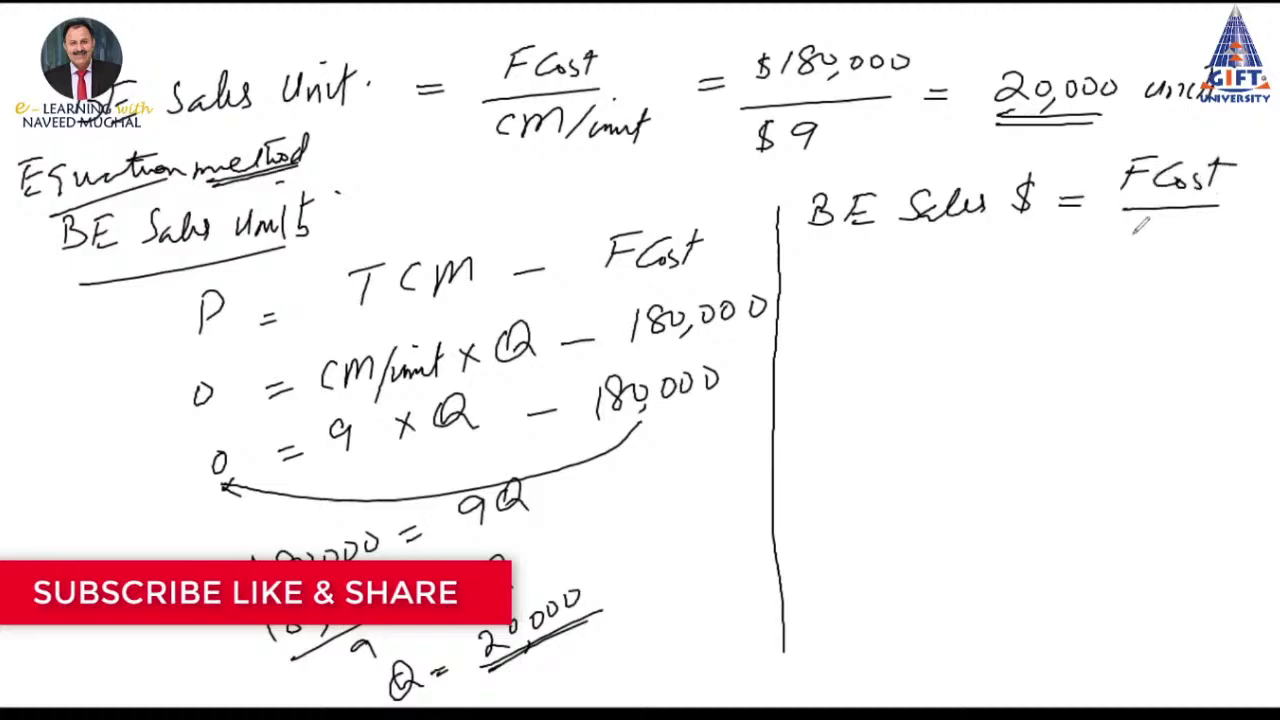
mouse_move(1148, 228)
left_mouse_down()
mouse_move(1124, 244)
mouse_move(1190, 252)
mouse_move(1194, 236)
left_mouse_up()
left_click_drag(1214, 248, 1212, 250)
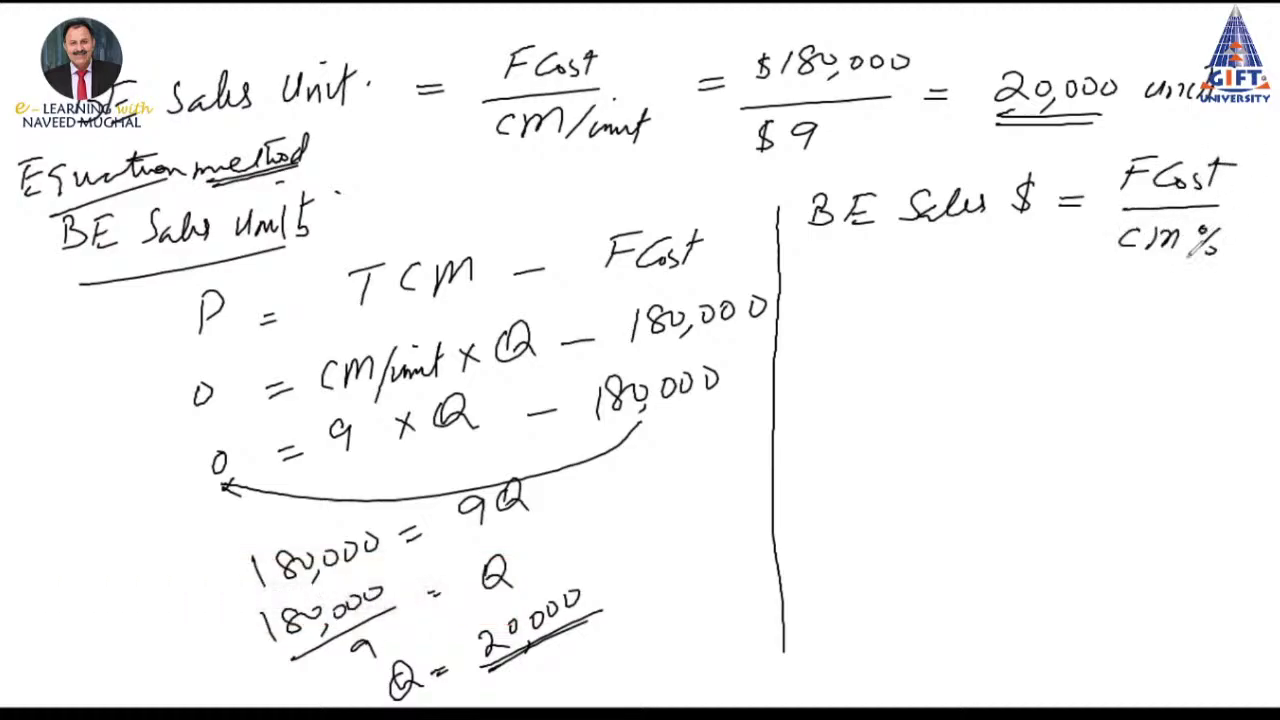
Substitute the values as $180,000 / 0.3
left_click_drag(963, 299, 985, 298)
mouse_move(963, 311)
left_mouse_down()
mouse_move(1024, 312)
mouse_move(1050, 284)
mouse_move(1144, 285)
left_mouse_up()
mouse_move(1012, 280)
left_mouse_down()
mouse_move(1004, 304)
mouse_move(1144, 325)
left_mouse_up()
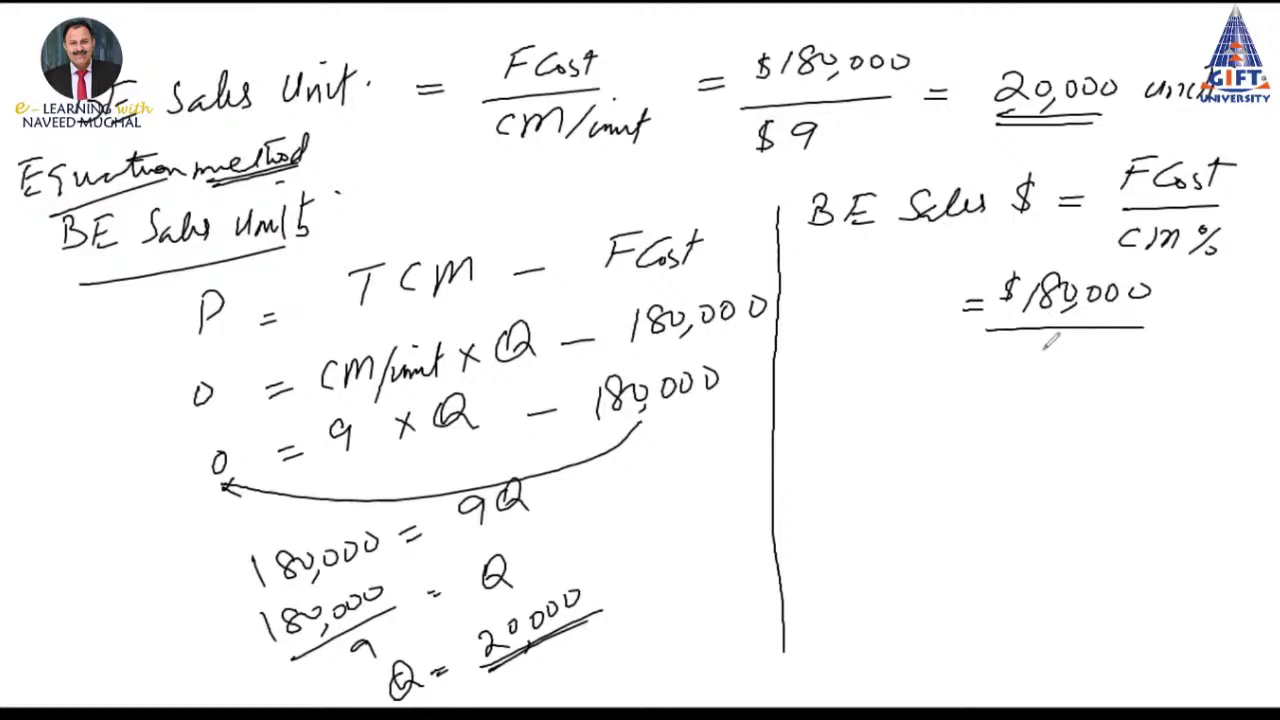
left_click_drag(1044, 348, 1082, 367)
left_click(1064, 358)
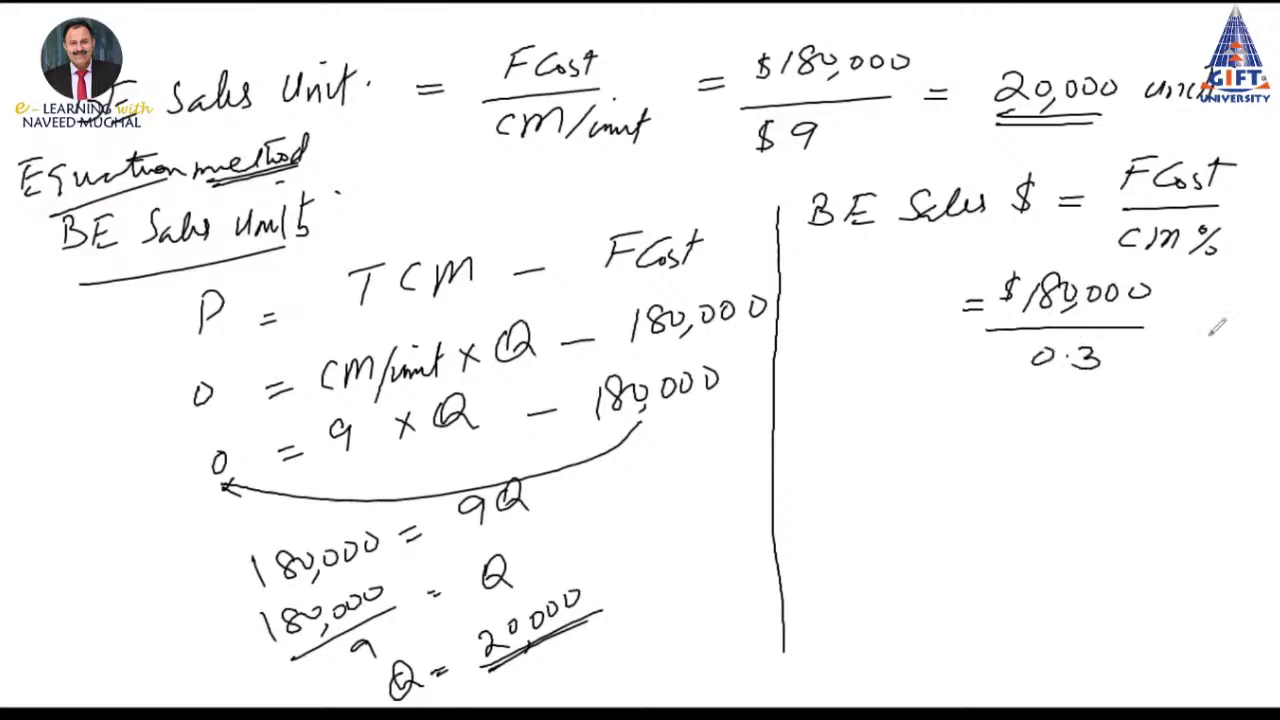
Write the result = $600,000, double-underline and tick it, then begin 'BE Sales $ = BE Units'
left_click_drag(971, 414, 994, 413)
mouse_move(971, 427)
left_mouse_down()
mouse_move(1086, 404)
mouse_move(1098, 430)
mouse_move(1114, 402)
left_mouse_up()
left_click_drag(1140, 400, 1164, 402)
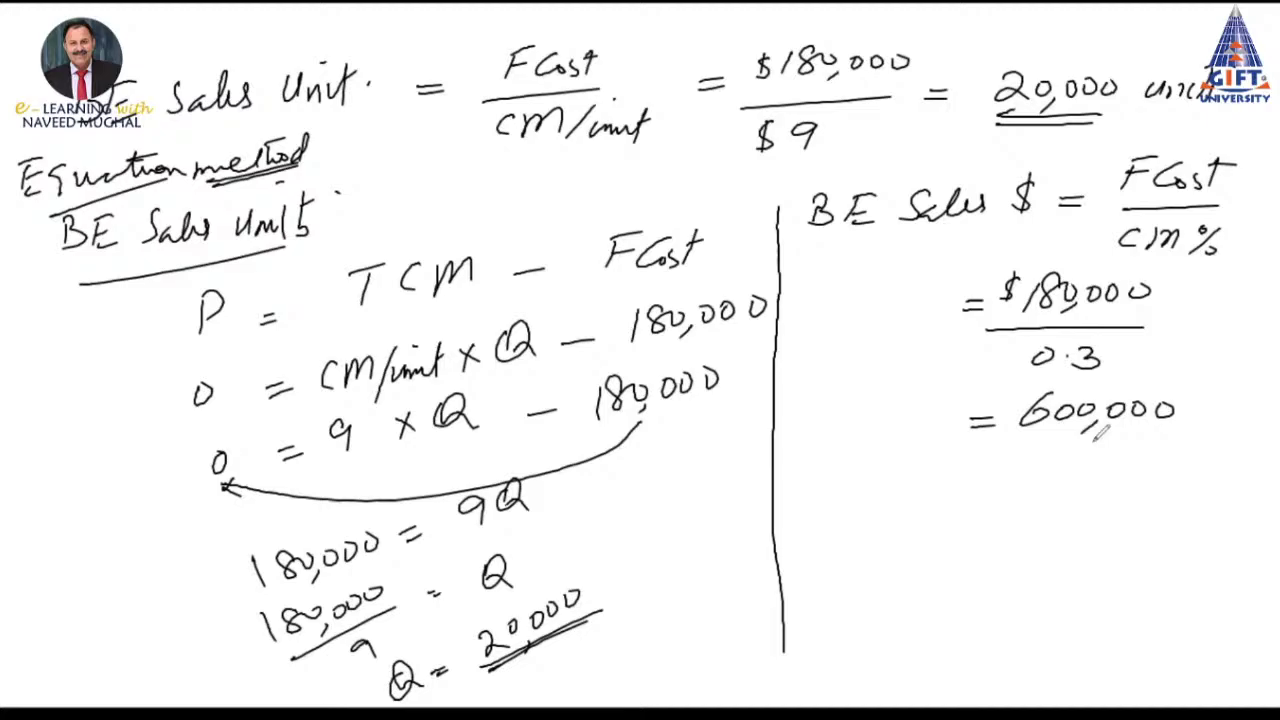
left_click_drag(1018, 437, 1162, 436)
left_click_drag(1012, 449, 1130, 446)
mouse_move(1030, 384)
left_mouse_down()
mouse_move(1004, 418)
mouse_move(1014, 430)
left_mouse_up()
left_click_drag(1208, 404, 1252, 398)
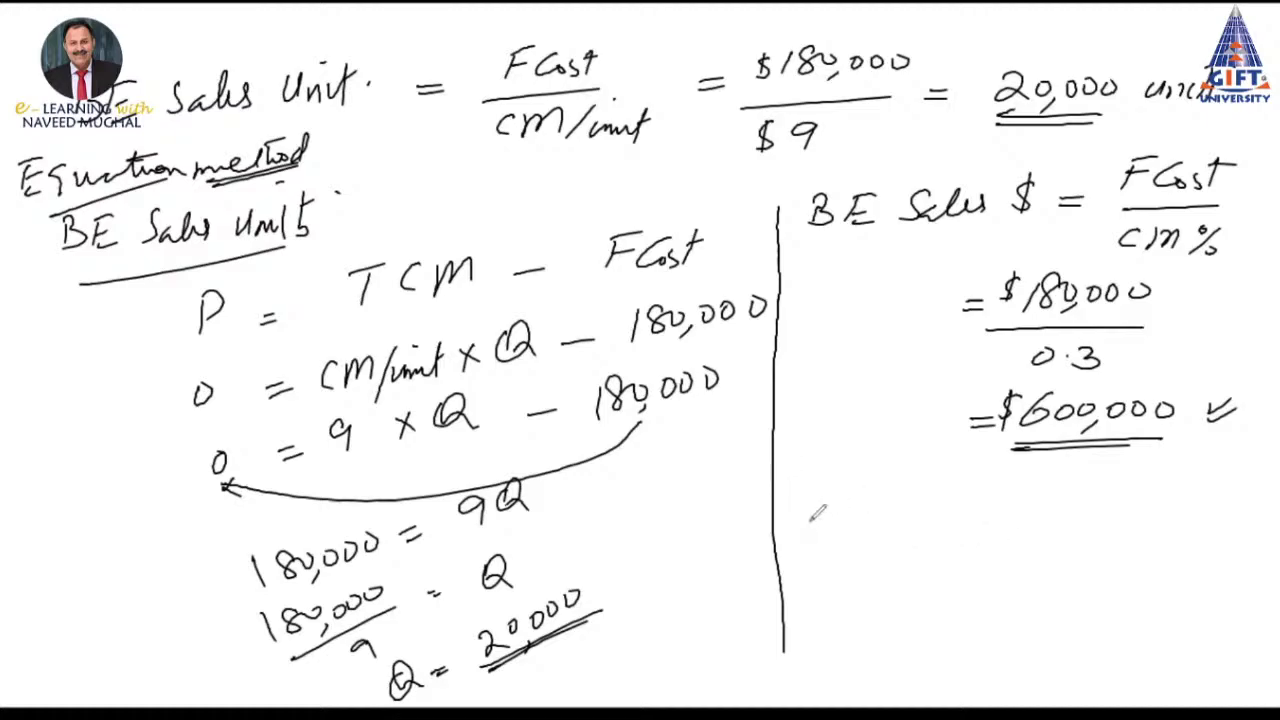
mouse_move(808, 492)
left_mouse_down()
mouse_move(806, 520)
mouse_move(916, 500)
mouse_move(958, 522)
left_mouse_up()
Write BE Sales $ = BE units × SP, then substitute 20,000 × 30
left_click_drag(990, 500, 1036, 508)
mouse_move(1040, 478)
left_mouse_down()
mouse_move(1040, 508)
mouse_move(1146, 490)
mouse_move(1186, 504)
left_mouse_up()
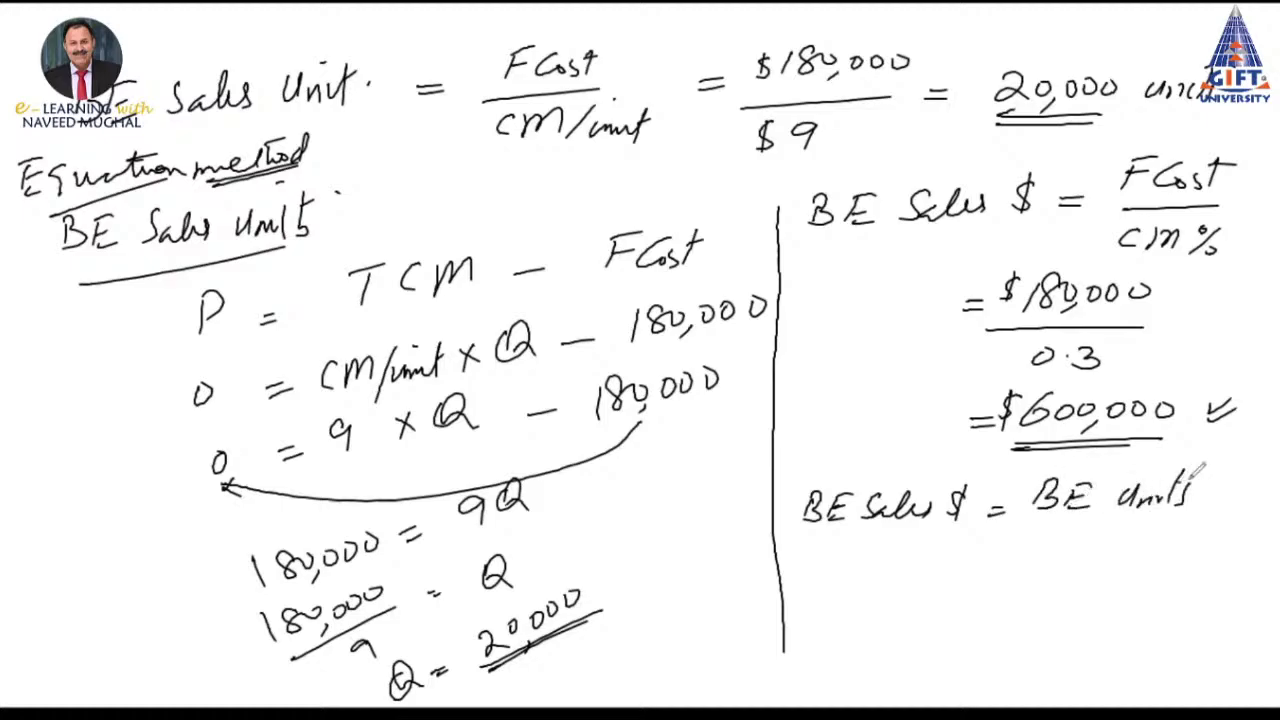
mouse_move(1256, 478)
left_mouse_down()
mouse_move(1240, 508)
mouse_move(1260, 510)
left_mouse_up()
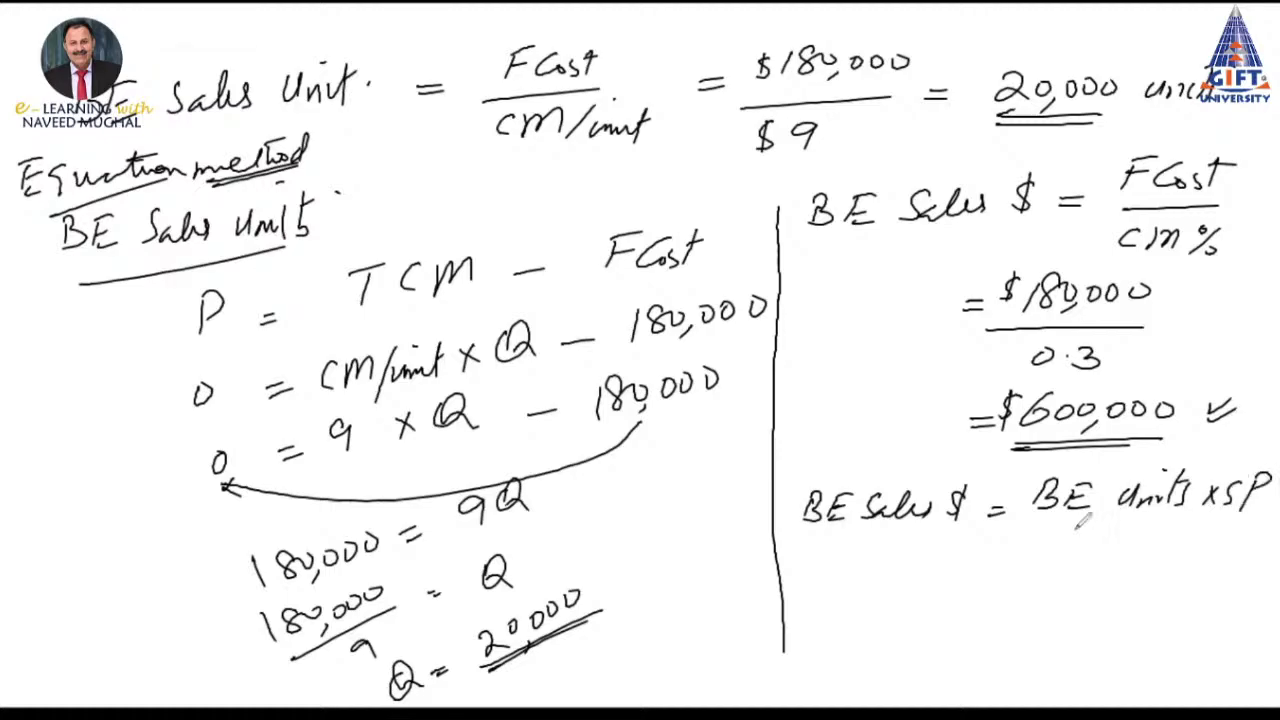
mouse_move(966, 557)
left_mouse_down()
mouse_move(986, 557)
mouse_move(986, 570)
mouse_move(1046, 568)
mouse_move(1062, 554)
mouse_move(1128, 560)
left_mouse_up()
mouse_move(1148, 548)
left_mouse_down()
mouse_move(1168, 568)
mouse_move(1155, 565)
mouse_move(1194, 570)
mouse_move(1228, 550)
left_mouse_up()
Write the result = $600,000, double-underline it and tick it
left_click_drag(958, 615, 983, 614)
mouse_move(958, 622)
left_mouse_down()
mouse_move(1058, 596)
mouse_move(1156, 600)
mouse_move(1094, 620)
left_mouse_up()
mouse_move(1020, 584)
left_mouse_down()
mouse_move(1008, 620)
mouse_move(1140, 640)
left_mouse_up()
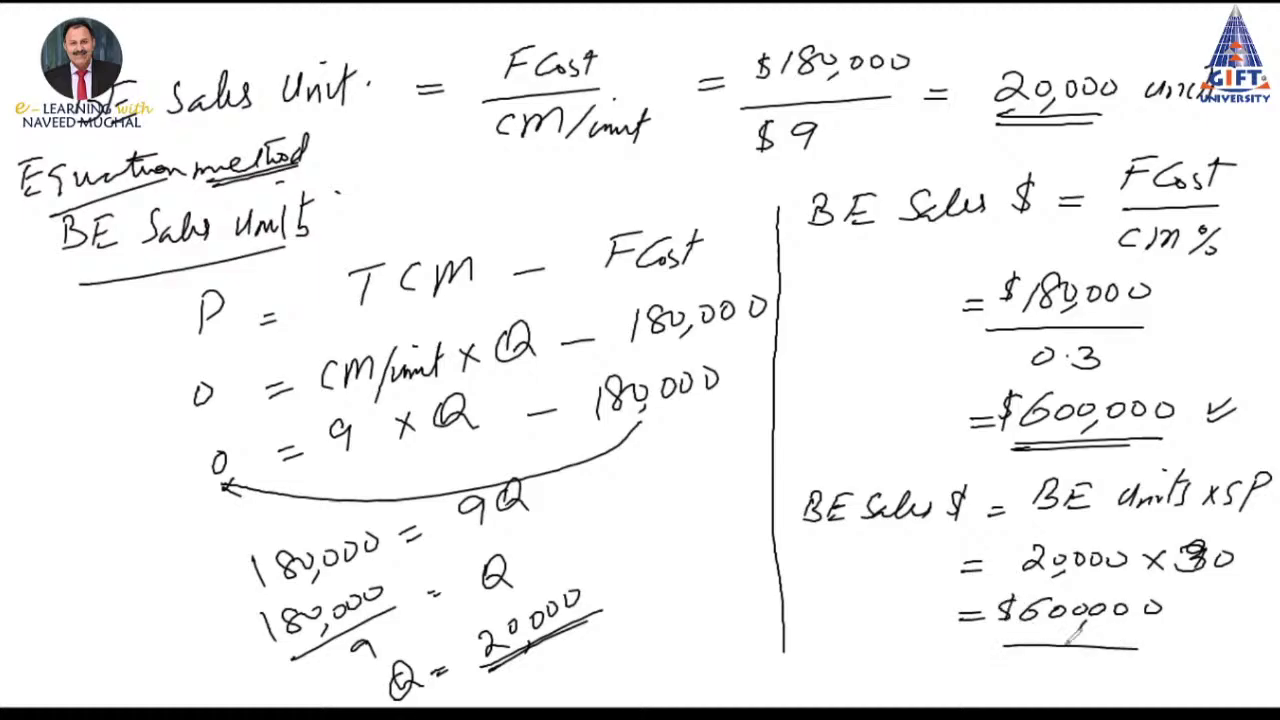
left_click_drag(995, 652, 1124, 649)
left_click(1183, 621)
left_click_drag(1183, 621, 1212, 614)
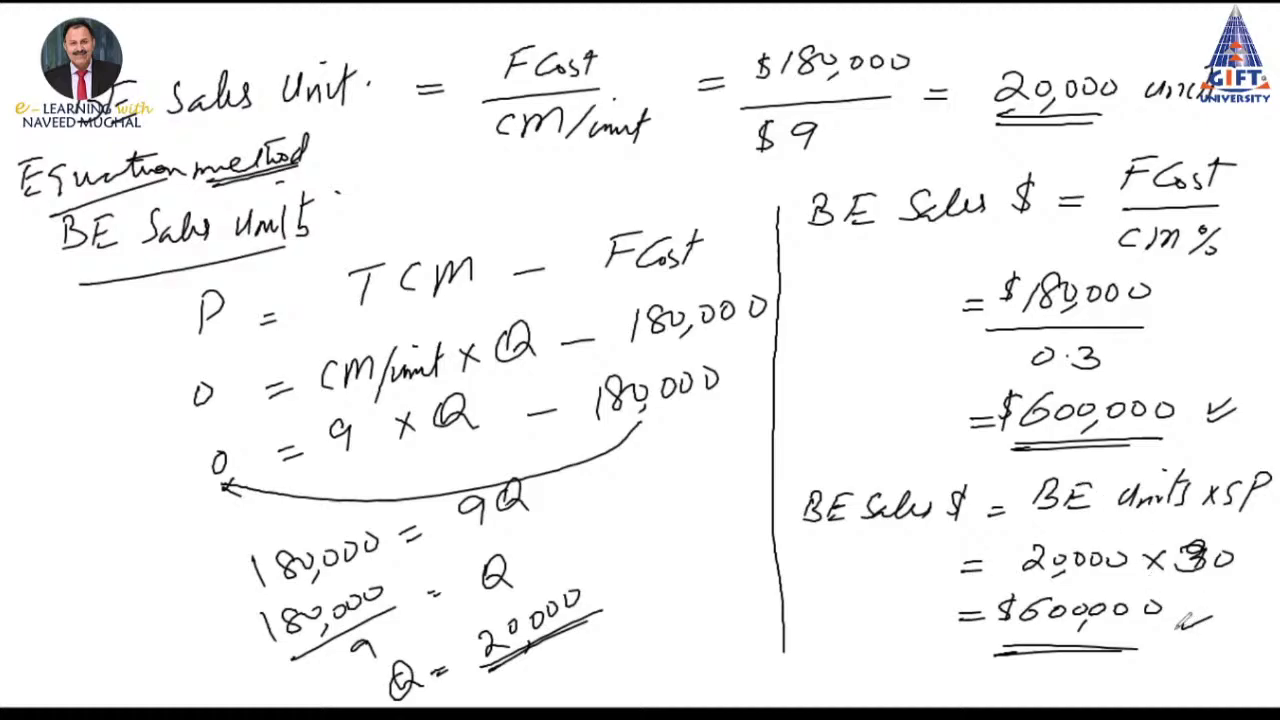
left_click_drag(1180, 626, 1224, 620)
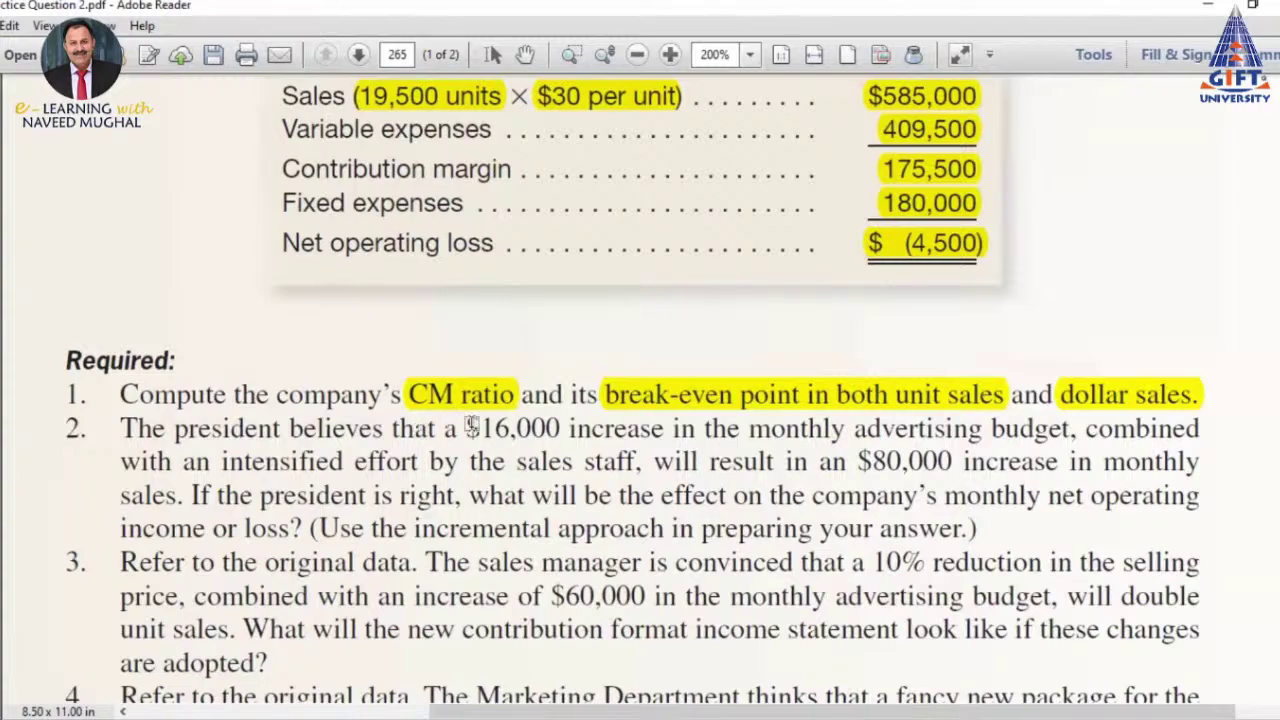
Highlight requirement 2's $16,000 advertising increase, $80,000 sales increase, net operating income question and incremental-approach instruction
mouse_move(466, 428)
left_mouse_down()
mouse_move(1070, 432)
mouse_move(1057, 439)
left_mouse_up()
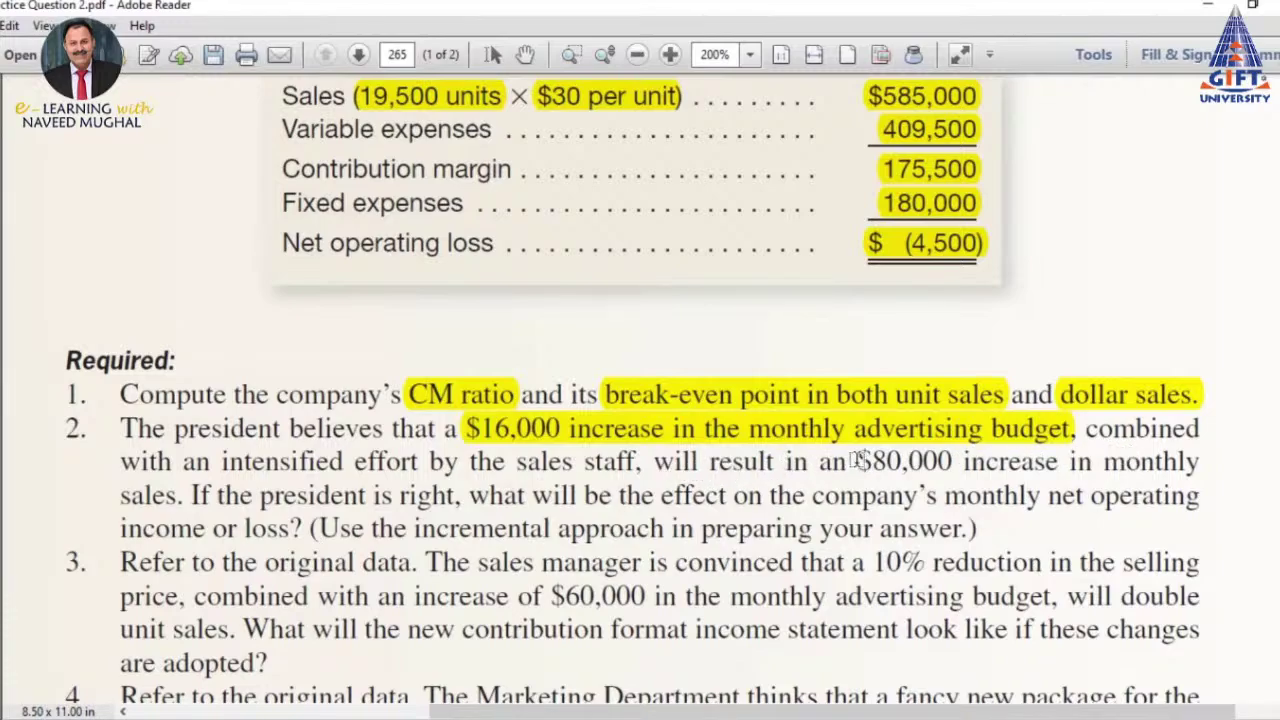
mouse_move(857, 461)
left_mouse_down()
mouse_move(1183, 477)
mouse_move(188, 505)
left_mouse_up()
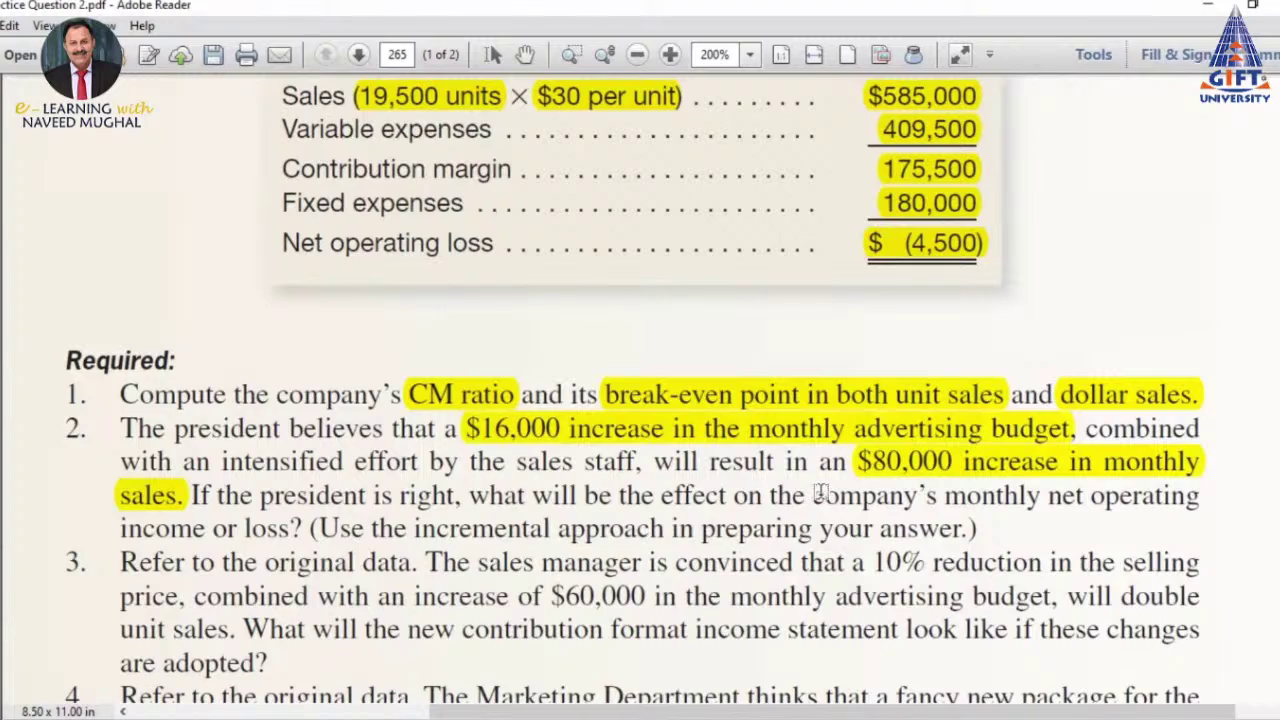
mouse_move(813, 495)
left_mouse_down()
mouse_move(1003, 512)
mouse_move(316, 530)
left_mouse_up()
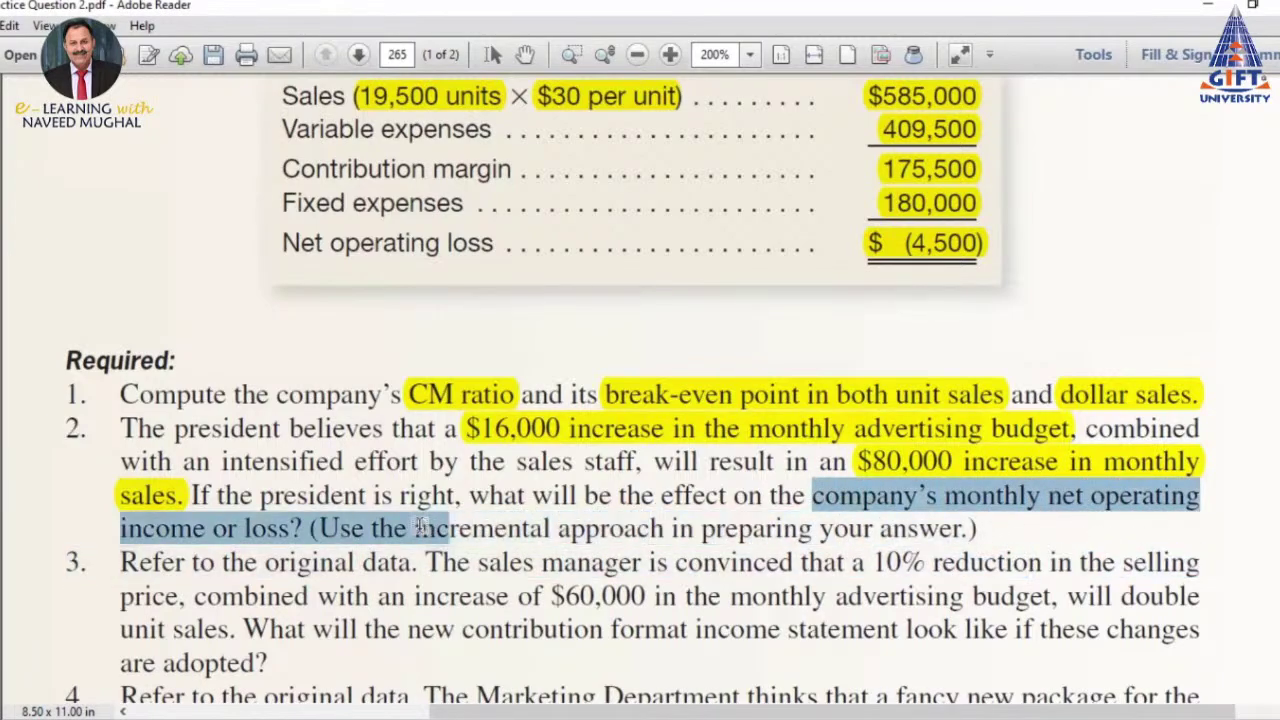
left_click_drag(316, 530, 305, 532)
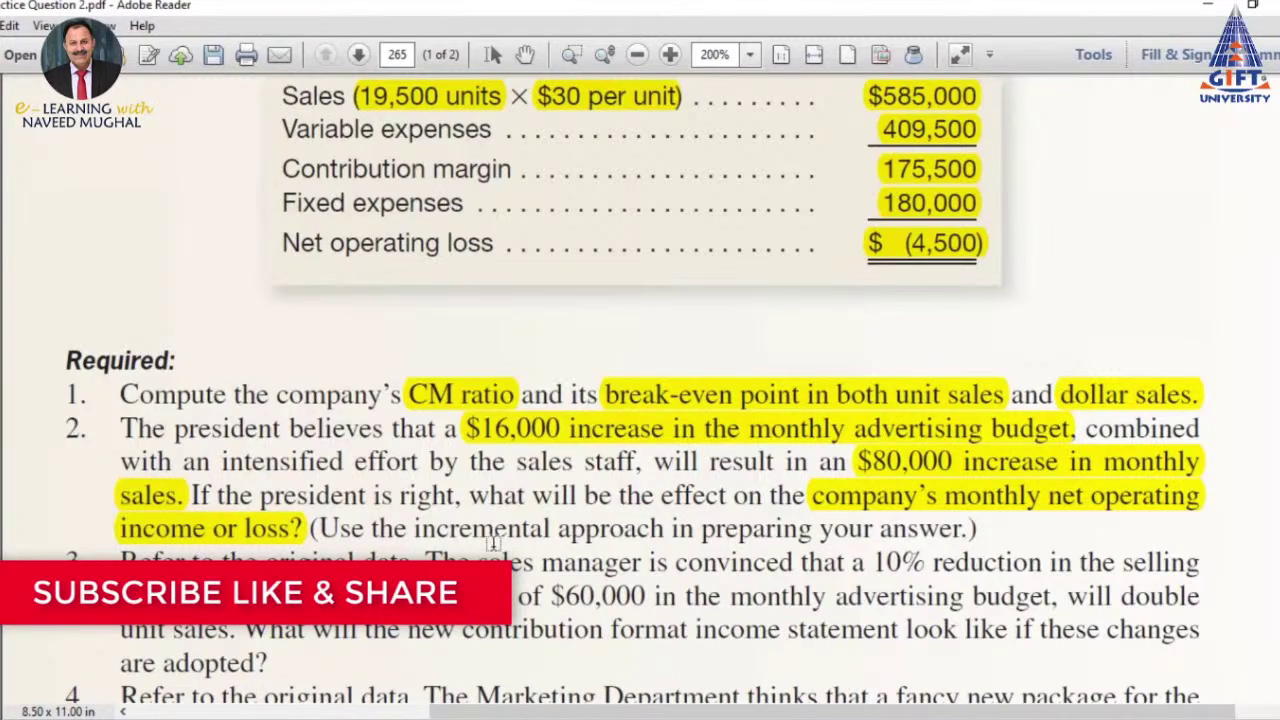
mouse_move(406, 528)
left_mouse_down()
mouse_move(810, 528)
mouse_move(794, 524)
left_mouse_up()
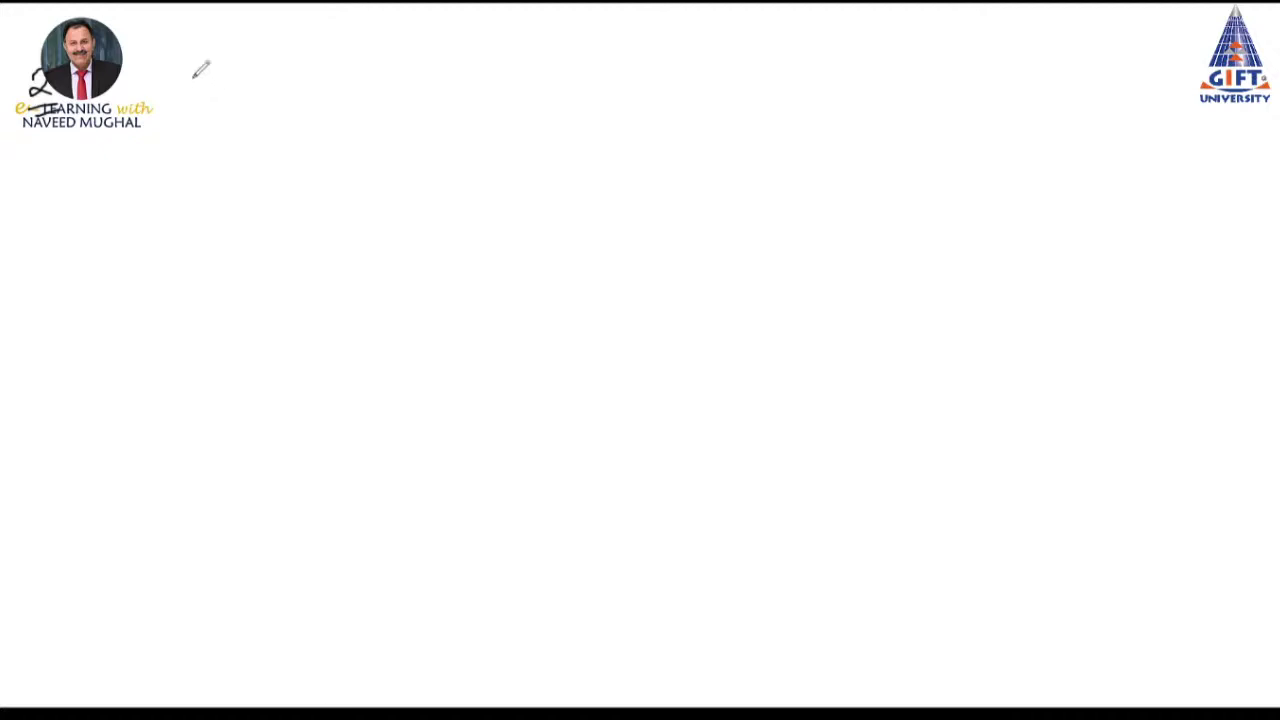
Write Incremental Sales = $80,000 at the top of the page
mouse_move(182, 70)
left_mouse_down()
mouse_move(183, 98)
mouse_move(322, 96)
left_mouse_up()
mouse_move(393, 75)
left_mouse_down()
mouse_move(372, 84)
mouse_move(488, 80)
left_mouse_up()
left_click_drag(474, 89, 488, 88)
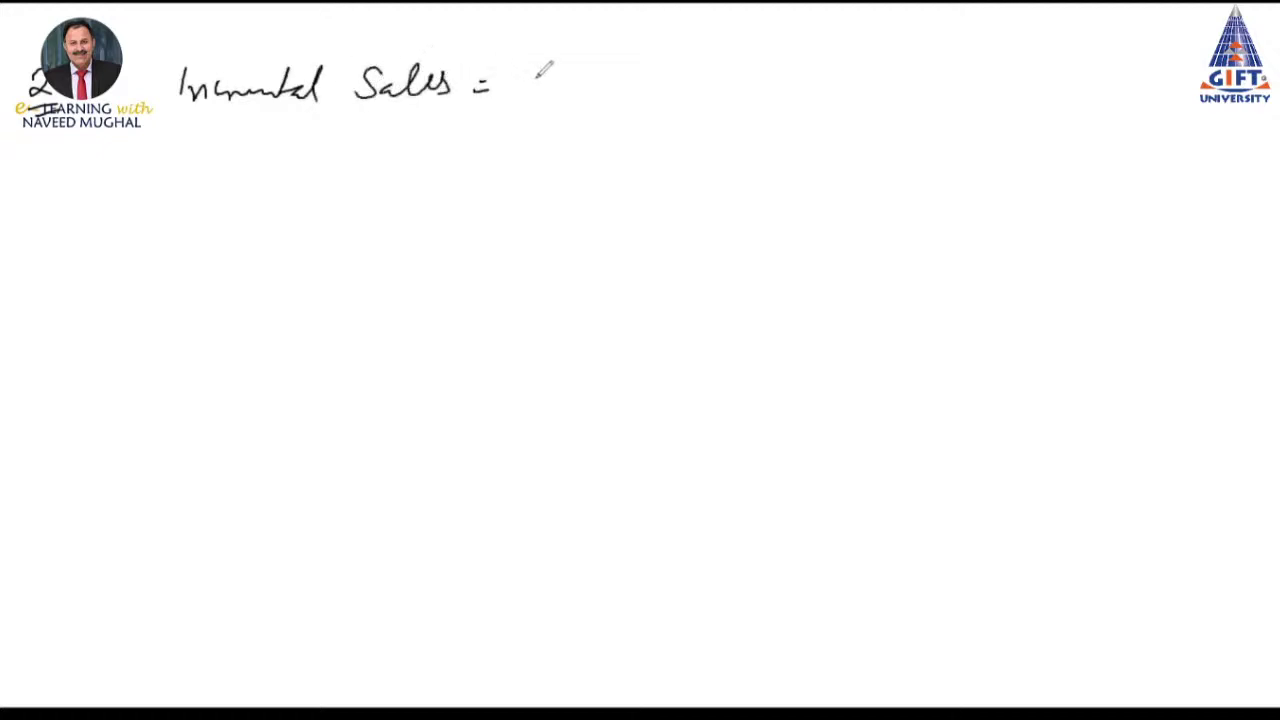
mouse_move(590, 66)
left_mouse_down()
mouse_move(580, 80)
mouse_move(592, 72)
left_mouse_up()
left_click_drag(612, 70, 610, 84)
mouse_move(618, 88)
left_mouse_down()
mouse_move(612, 98)
mouse_move(640, 74)
left_mouse_up()
left_click_drag(662, 72, 684, 74)
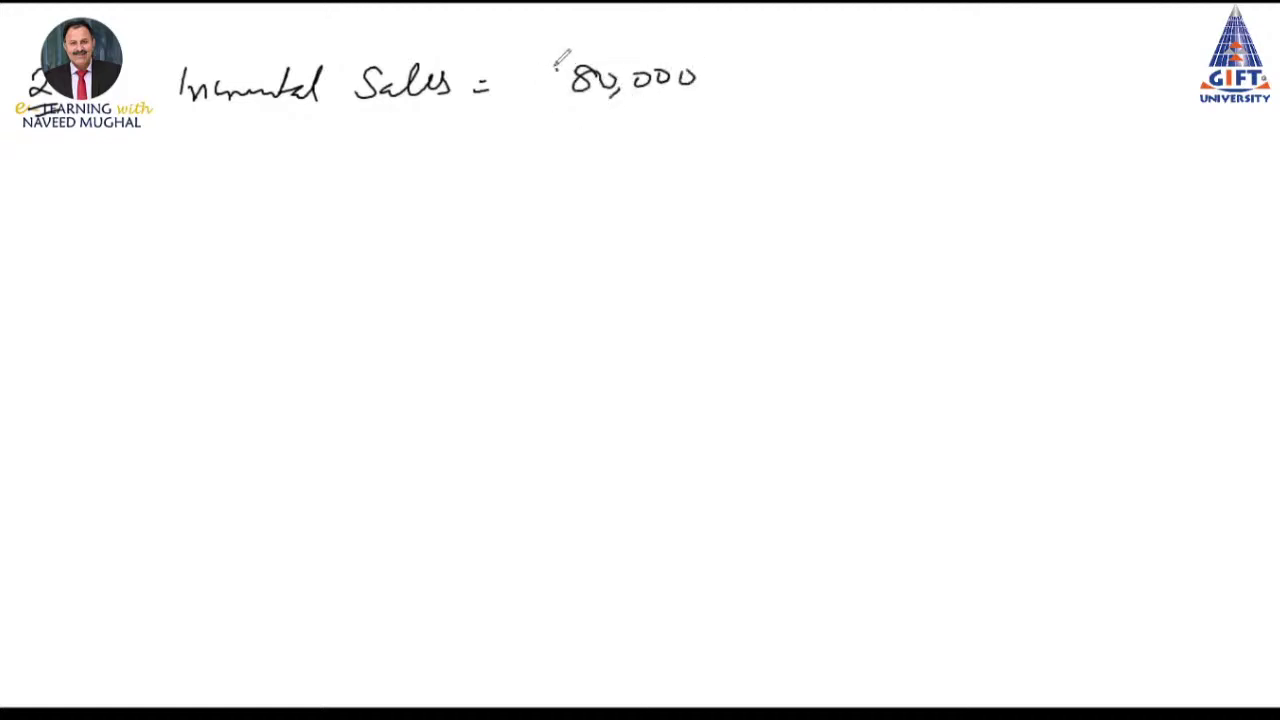
left_click_drag(556, 66, 538, 94)
left_click_drag(548, 58, 547, 100)
Write CM% = 30% below it and double-underline the 30%
mouse_move(194, 140)
left_mouse_down()
mouse_move(190, 166)
mouse_move(240, 162)
mouse_move(268, 140)
left_mouse_up()
mouse_move(276, 136)
left_mouse_down()
mouse_move(258, 166)
mouse_move(340, 149)
left_mouse_up()
left_click_drag(326, 158, 340, 158)
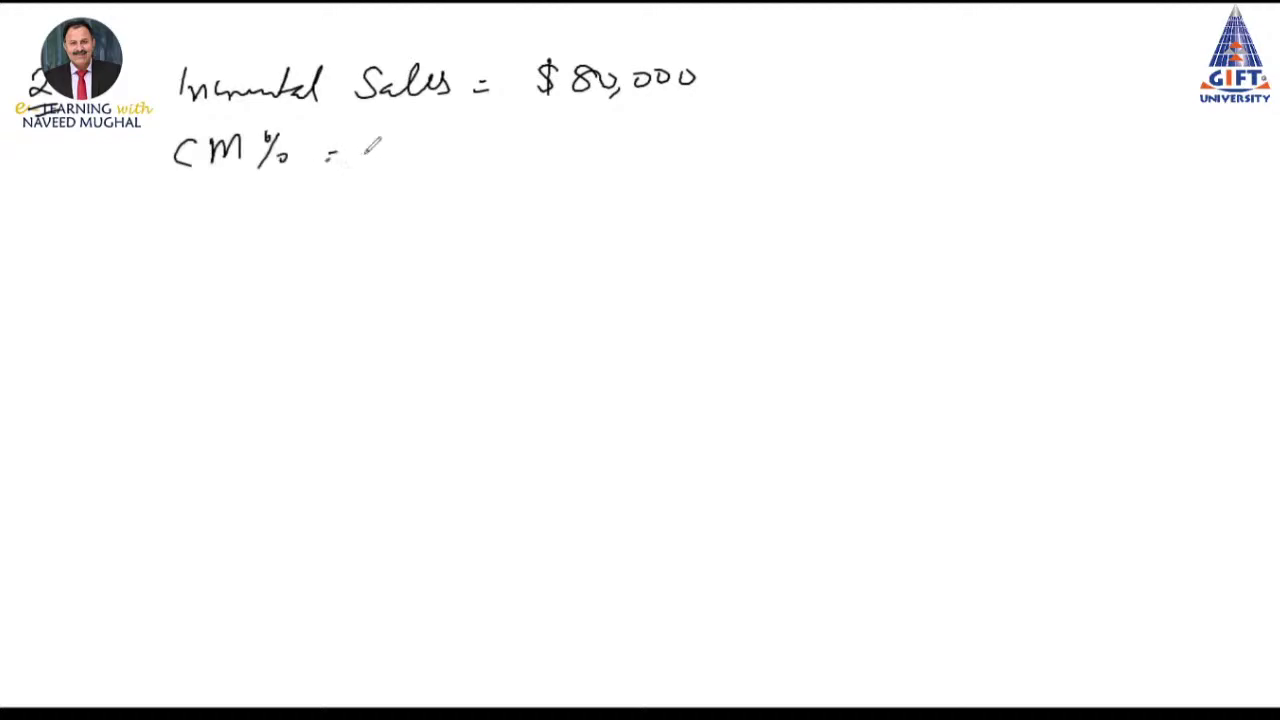
mouse_move(414, 140)
left_mouse_down()
mouse_move(418, 162)
mouse_move(468, 134)
left_mouse_up()
mouse_move(488, 140)
left_mouse_down()
mouse_move(470, 168)
mouse_move(484, 164)
mouse_move(464, 173)
left_mouse_up()
left_click_drag(418, 187, 460, 181)
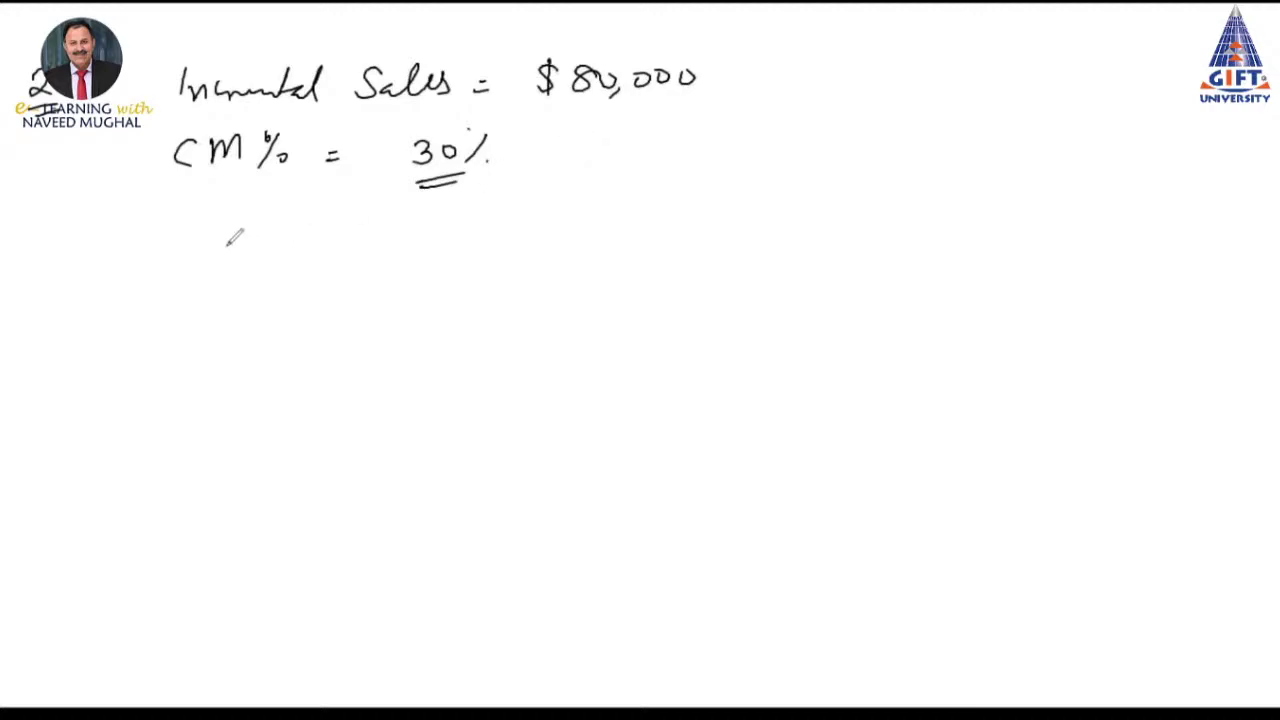
Start the next line with the label 'Incremental CM ='
left_click_drag(176, 226, 176, 255)
left_click_drag(184, 242, 300, 242)
left_click_drag(310, 222, 350, 246)
mouse_move(402, 222)
left_mouse_down()
mouse_move(398, 244)
mouse_move(432, 216)
mouse_move(452, 238)
mouse_move(527, 217)
left_mouse_up()
left_click_drag(510, 226, 527, 226)
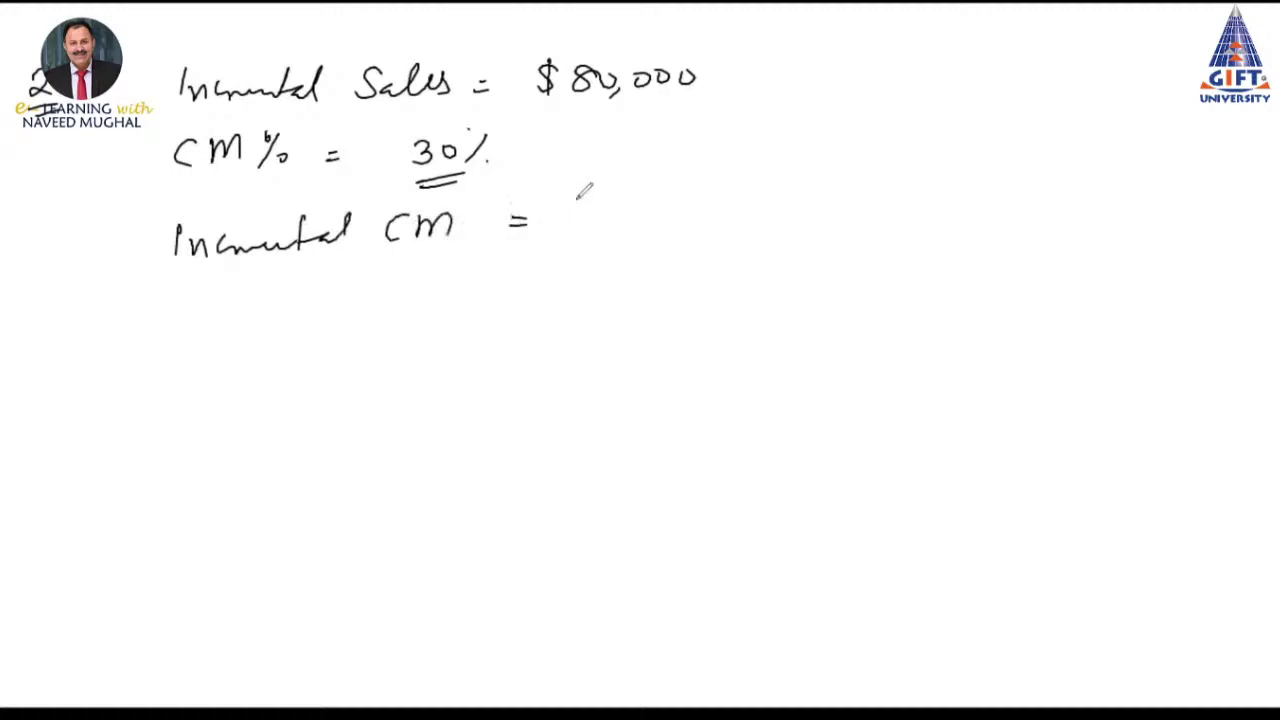
Complete the Incremental CM line as $80,000 × 30% = $24,000
mouse_move(588, 186)
left_mouse_down()
mouse_move(602, 220)
mouse_move(624, 200)
left_mouse_up()
left_click_drag(645, 192, 648, 204)
left_click_drag(680, 194, 736, 212)
mouse_move(736, 186)
left_mouse_down()
mouse_move(708, 212)
mouse_move(798, 192)
left_mouse_up()
left_click_drag(818, 186, 804, 214)
left_click_drag(815, 208, 816, 212)
left_click_drag(568, 188, 552, 228)
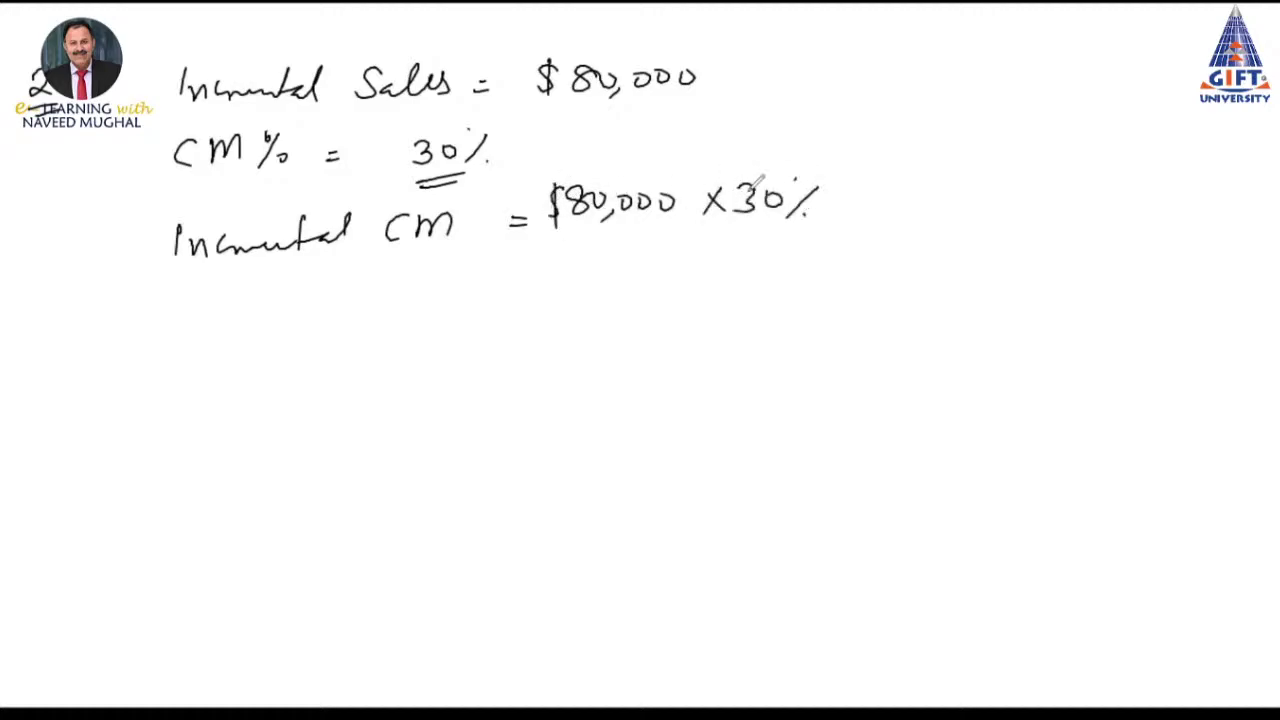
left_click_drag(820, 217, 842, 216)
mouse_move(914, 192)
left_mouse_down()
mouse_move(944, 212)
mouse_move(982, 212)
mouse_move(1000, 194)
left_mouse_up()
left_click_drag(1008, 194, 1008, 210)
left_click_drag(1034, 190, 970, 224)
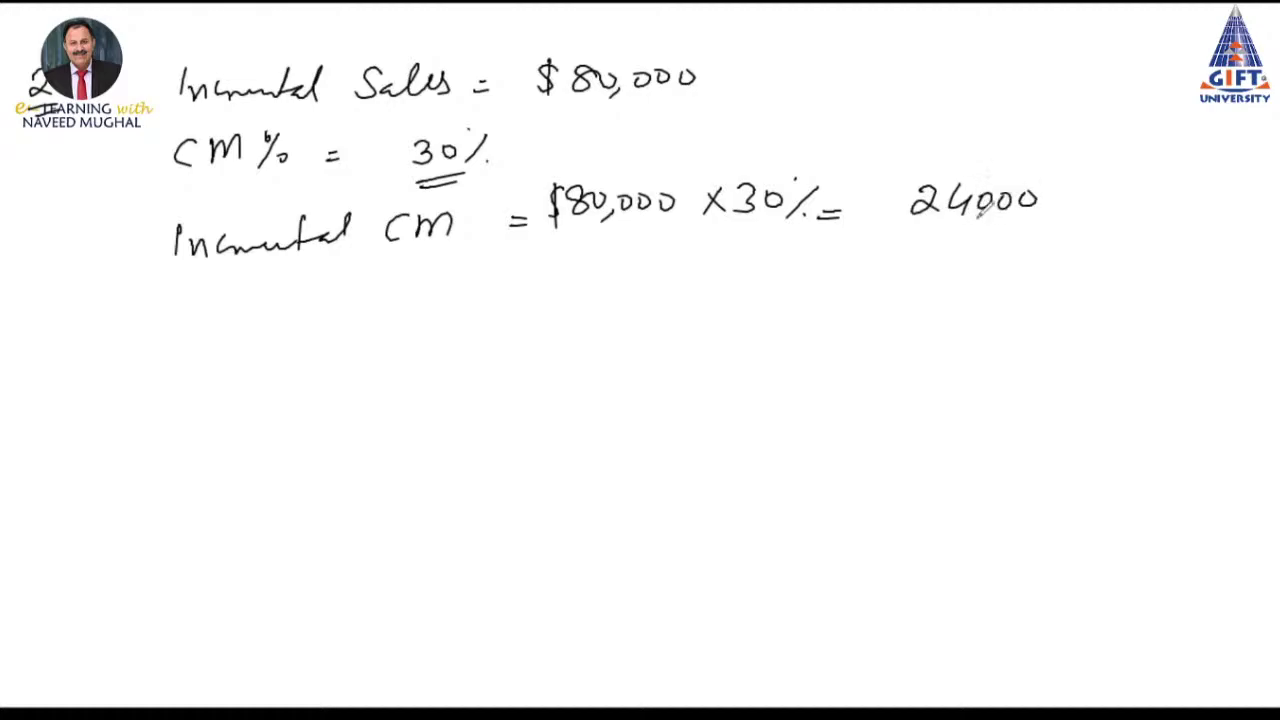
left_click_drag(904, 188, 882, 222)
Write Incremental Cost = $16,000 beneath the $24,000
mouse_move(191, 284)
left_mouse_down()
mouse_move(177, 320)
mouse_move(222, 300)
mouse_move(255, 305)
mouse_move(310, 262)
mouse_move(350, 290)
mouse_move(370, 255)
mouse_move(394, 298)
left_mouse_up()
left_click_drag(443, 285, 455, 300)
left_click_drag(462, 268, 461, 304)
left_click_drag(451, 281, 539, 283)
left_click_drag(516, 295, 540, 294)
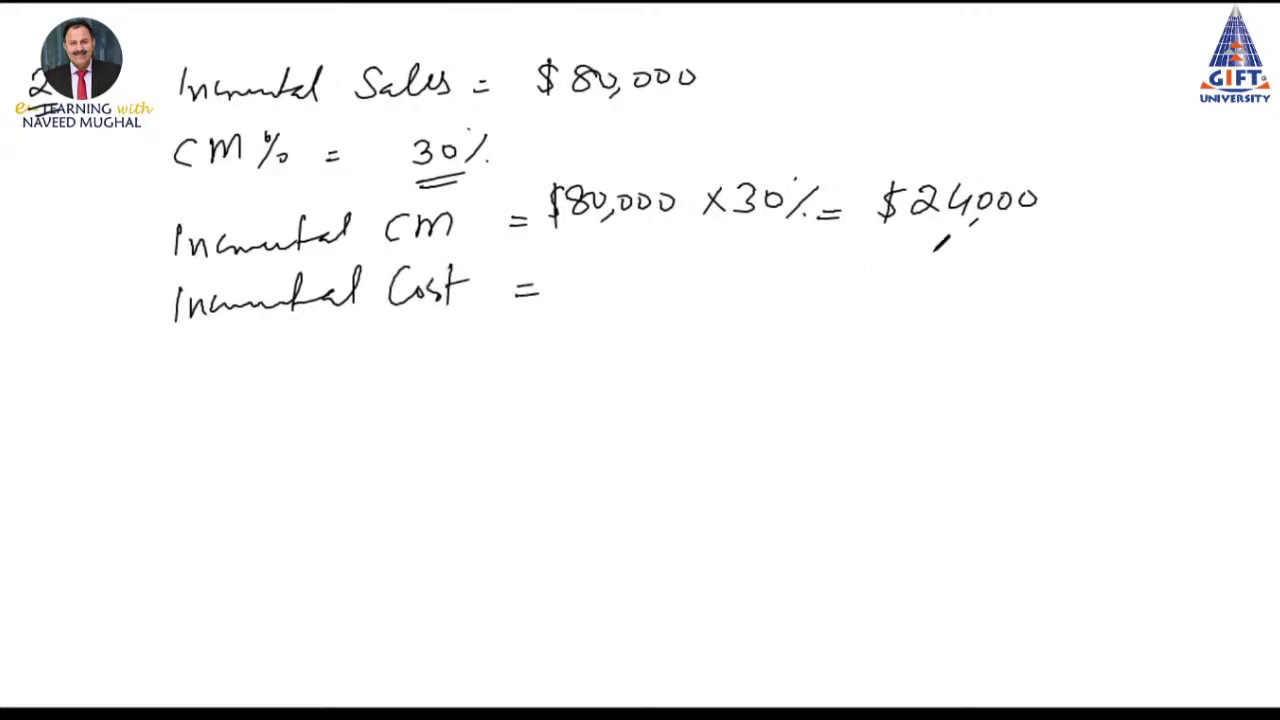
mouse_move(928, 244)
left_mouse_down()
mouse_move(921, 272)
mouse_move(1001, 258)
left_mouse_up()
left_click_drag(1036, 252, 968, 288)
mouse_move(908, 246)
left_mouse_down()
mouse_move(889, 283)
mouse_move(1020, 313)
left_mouse_up()
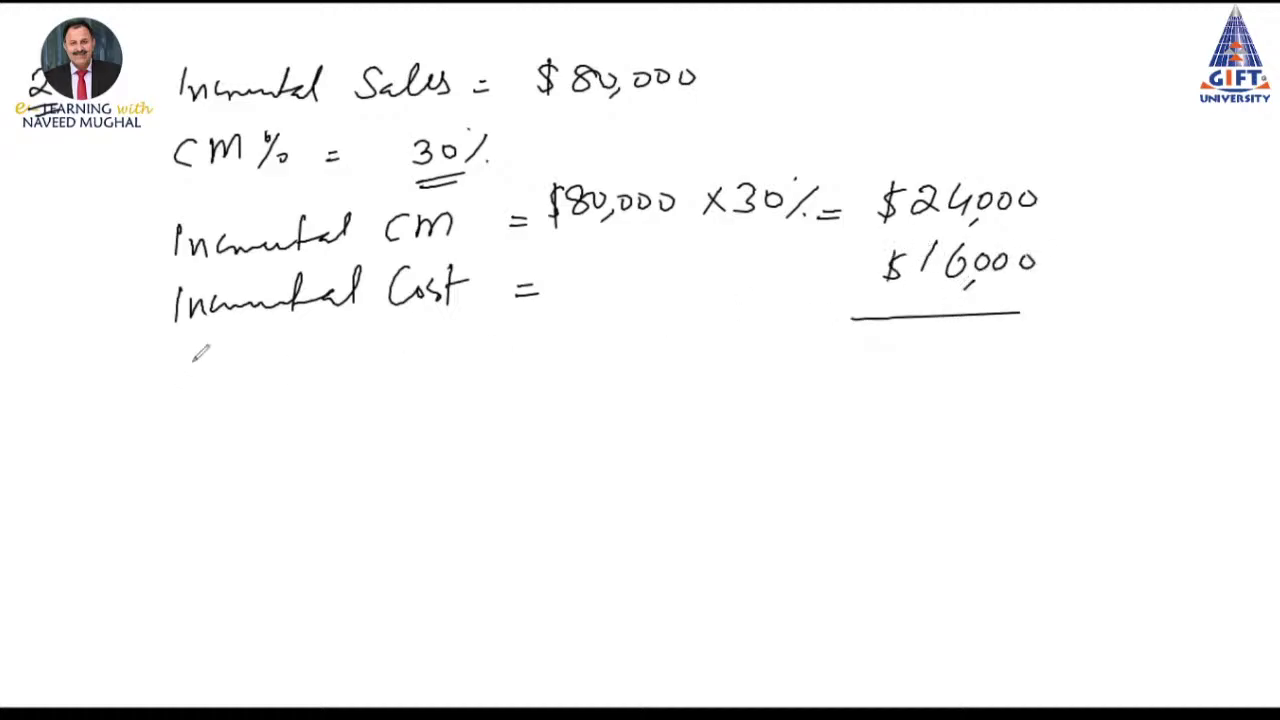
Write Incremental Profit = $8,000 double-underlined, tick all three figures, and begin 'Current Profit/(Loss)'
mouse_move(188, 350)
left_mouse_down()
mouse_move(181, 392)
mouse_move(232, 372)
mouse_move(280, 374)
mouse_move(316, 352)
mouse_move(400, 368)
mouse_move(410, 388)
mouse_move(463, 343)
mouse_move(514, 334)
mouse_move(560, 360)
left_mouse_up()
left_click_drag(536, 371, 565, 369)
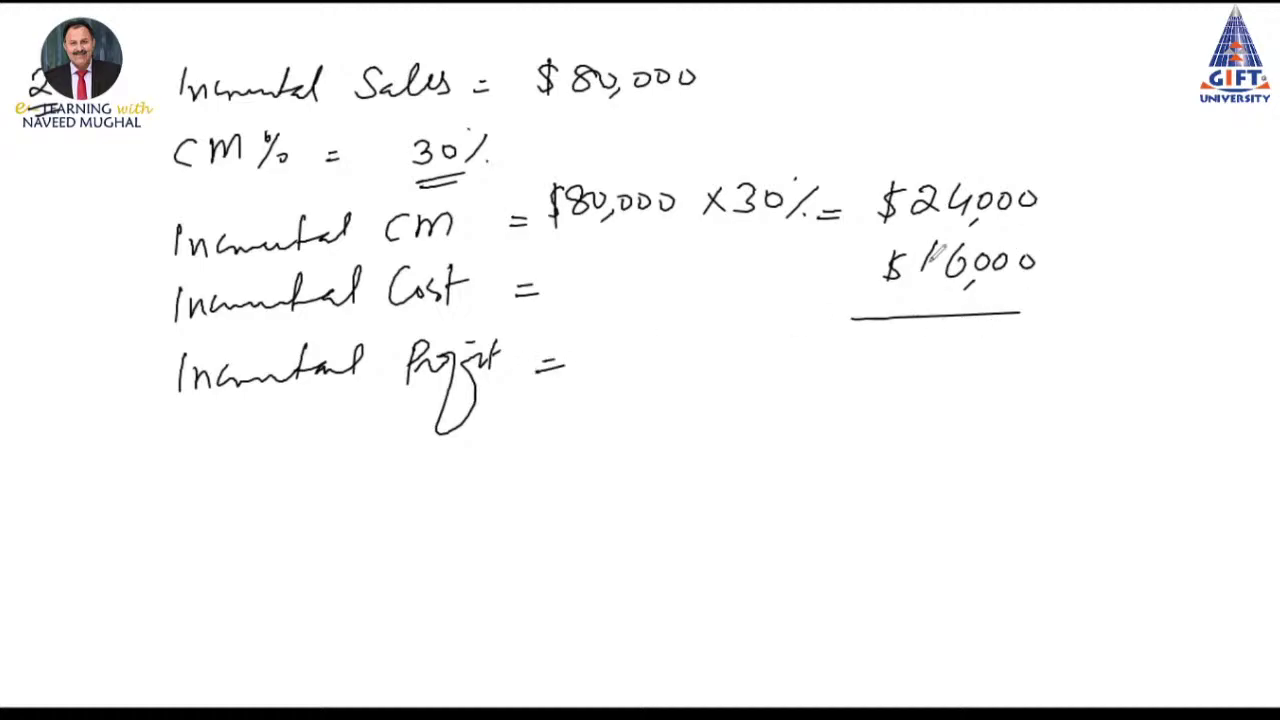
left_click_drag(1063, 185, 1092, 171)
left_click_drag(1068, 258, 1096, 249)
mouse_move(932, 332)
left_mouse_down()
mouse_move(914, 346)
mouse_move(994, 333)
left_mouse_up()
mouse_move(945, 346)
left_mouse_down()
mouse_move(940, 358)
mouse_move(864, 356)
mouse_move(1000, 377)
left_mouse_up()
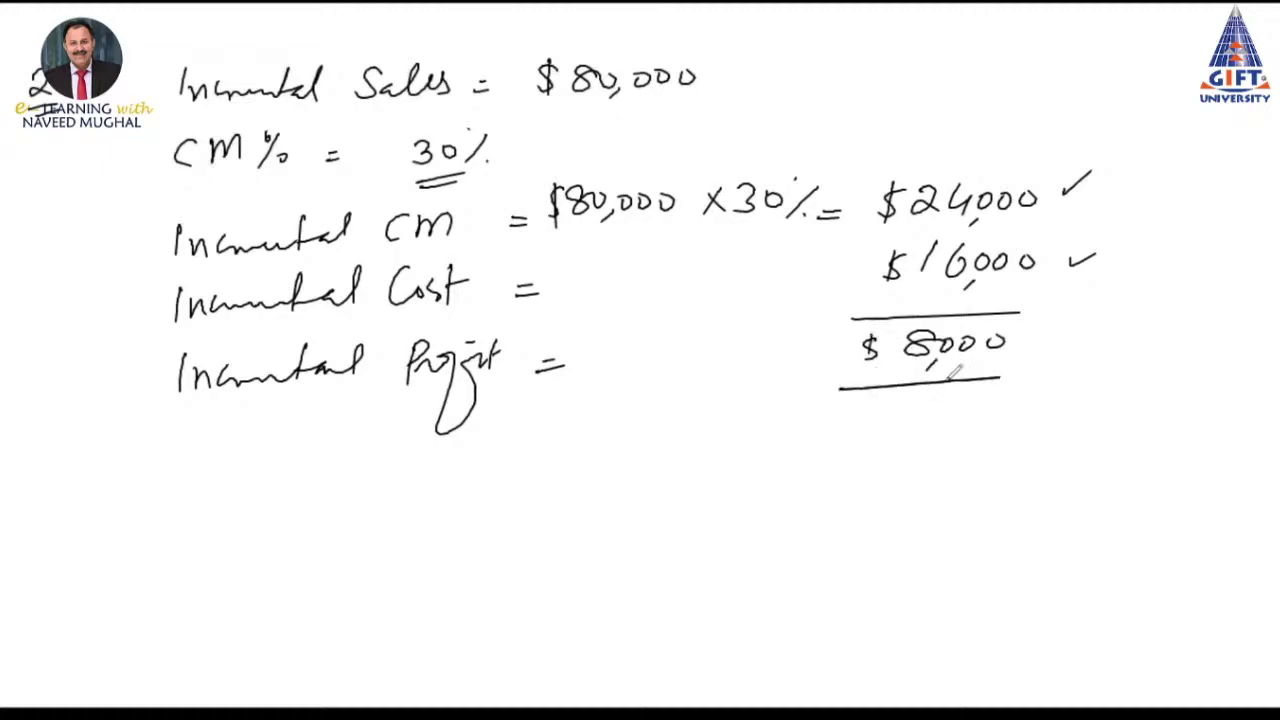
left_click_drag(850, 395, 965, 387)
left_click_drag(1063, 346, 1082, 339)
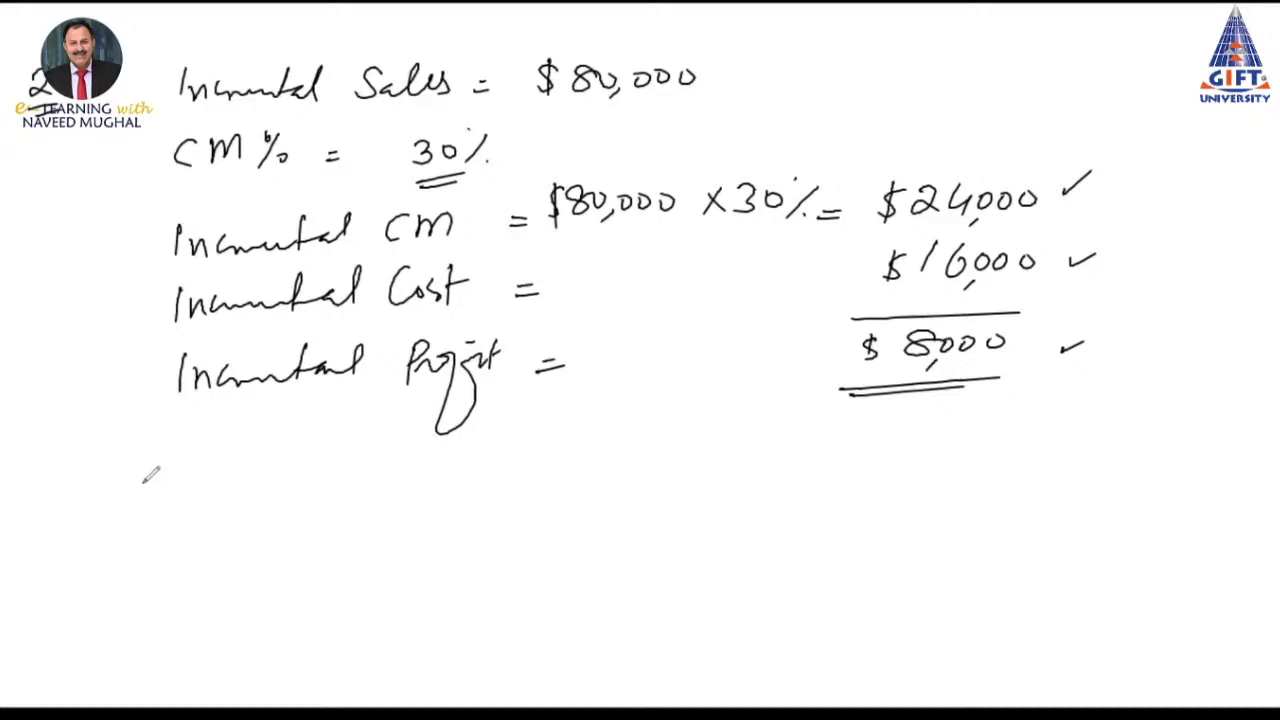
mouse_move(152, 458)
left_mouse_down()
mouse_move(176, 490)
mouse_move(240, 490)
left_mouse_up()
Write 'Current Profit/(Loss) = ($4500)' as the first line
mouse_move(284, 446)
left_mouse_down()
mouse_move(302, 466)
mouse_move(330, 450)
mouse_move(336, 516)
left_mouse_up()
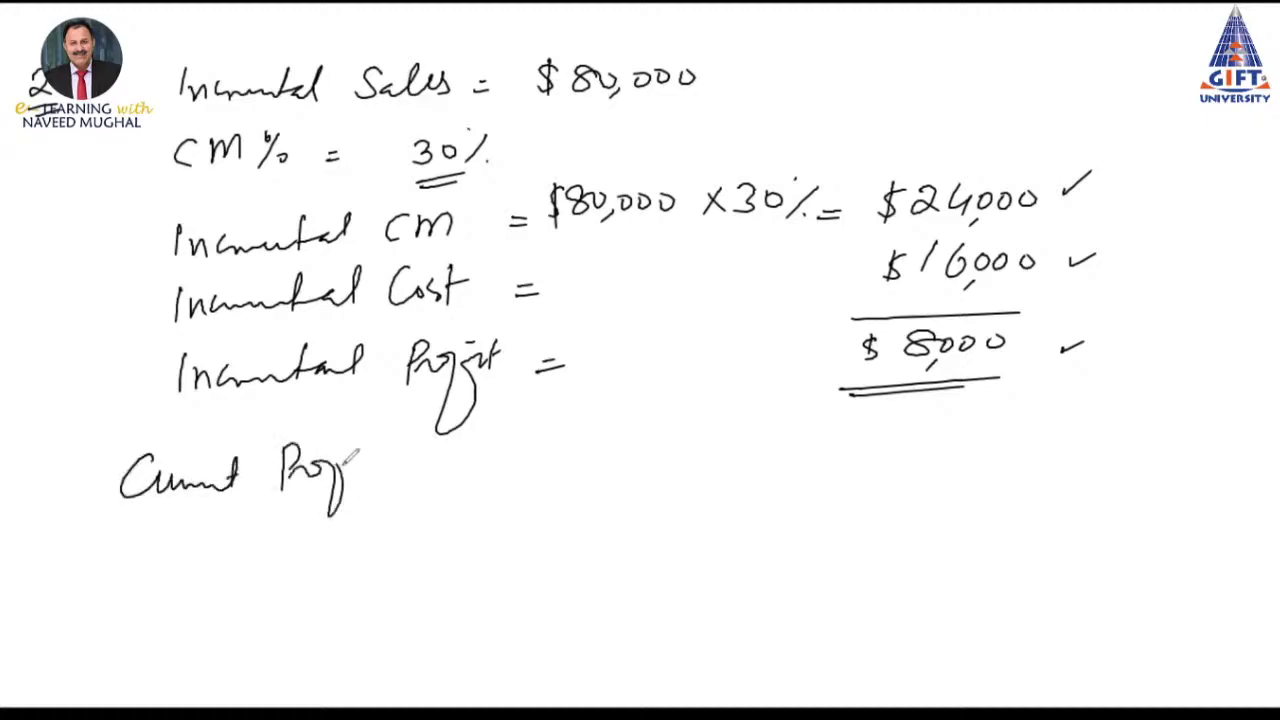
mouse_move(358, 446)
left_mouse_down()
mouse_move(372, 440)
mouse_move(356, 432)
mouse_move(376, 492)
left_mouse_up()
mouse_move(420, 440)
left_mouse_down()
mouse_move(434, 472)
mouse_move(480, 486)
mouse_move(404, 488)
left_mouse_up()
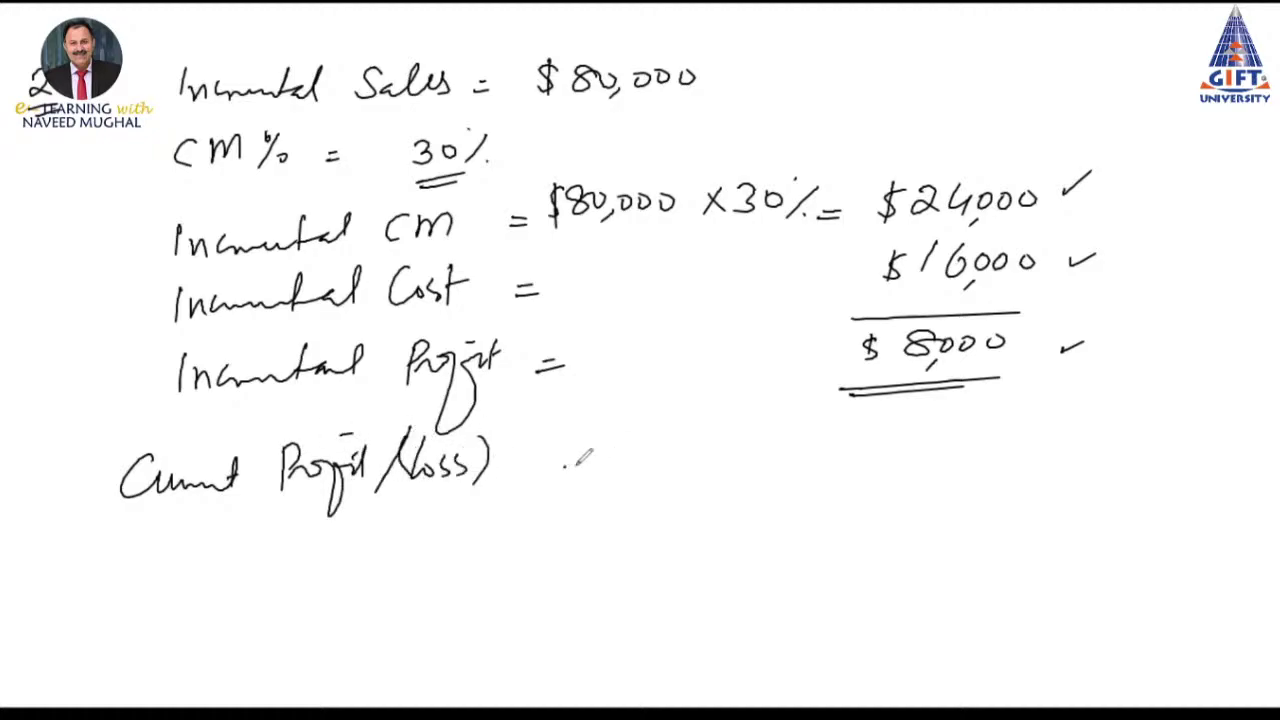
left_click_drag(562, 466, 588, 465)
left_click_drag(562, 478, 588, 477)
left_click_drag(698, 428, 712, 452)
mouse_move(706, 440)
left_mouse_down()
mouse_move(706, 462)
mouse_move(720, 466)
left_mouse_up()
left_click_drag(730, 432, 784, 444)
left_click_drag(684, 438, 668, 470)
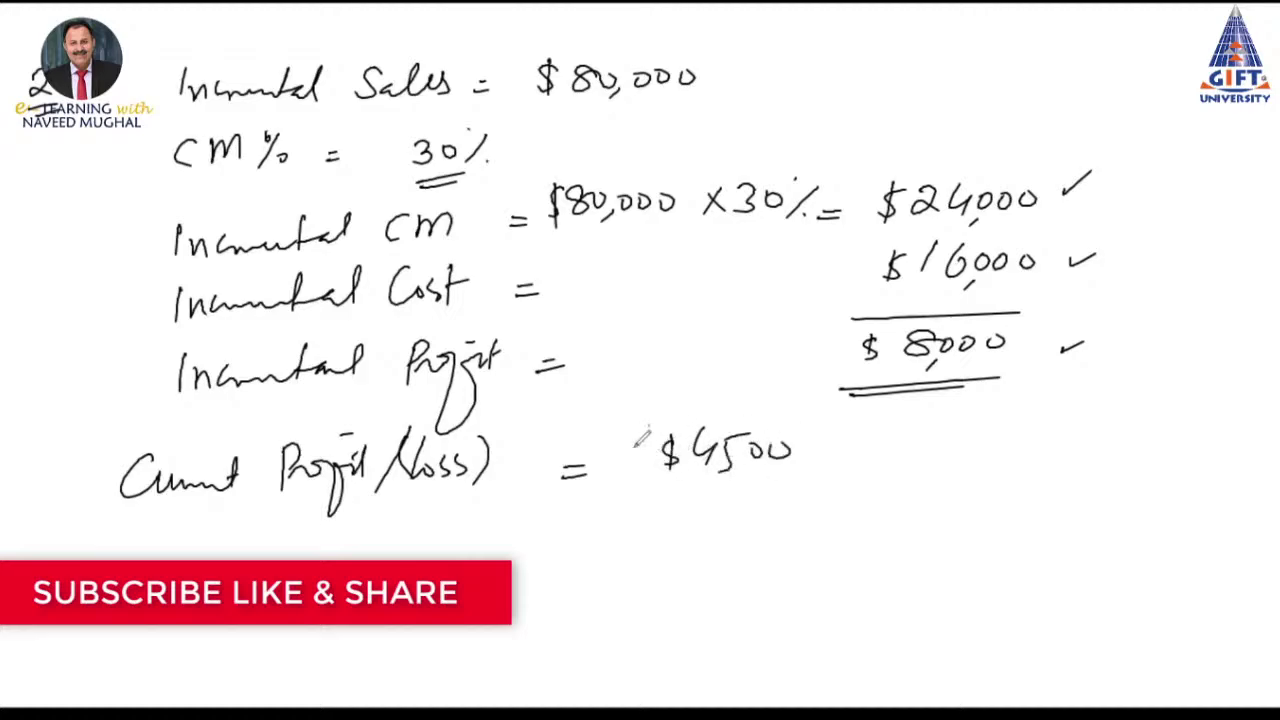
left_click_drag(650, 424, 640, 484)
left_click_drag(794, 422, 796, 486)
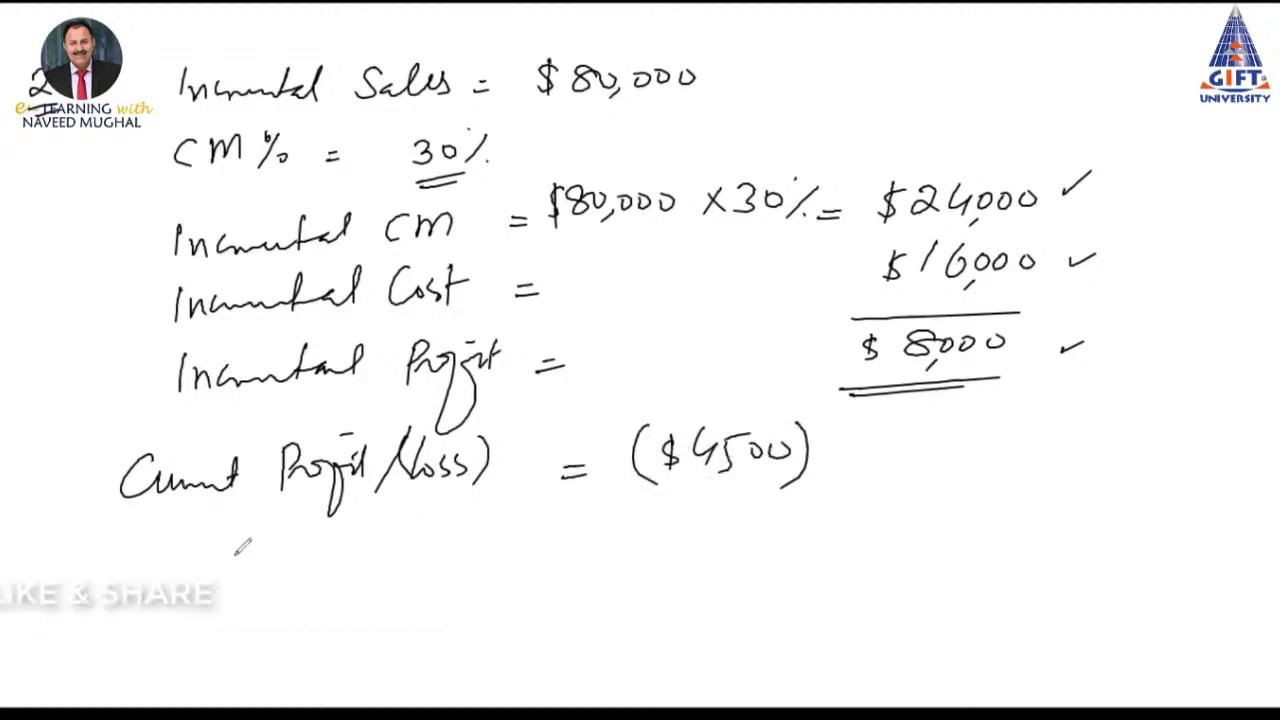
Add 'Add Incremental Profit + 8,000' beneath, undoing the stray underline and re-underlining 8,000
mouse_move(99, 527)
left_mouse_down()
mouse_move(90, 558)
mouse_move(194, 524)
mouse_move(225, 537)
mouse_move(366, 528)
mouse_move(378, 503)
mouse_move(416, 522)
mouse_move(428, 566)
mouse_move(465, 520)
mouse_move(450, 492)
left_mouse_up()
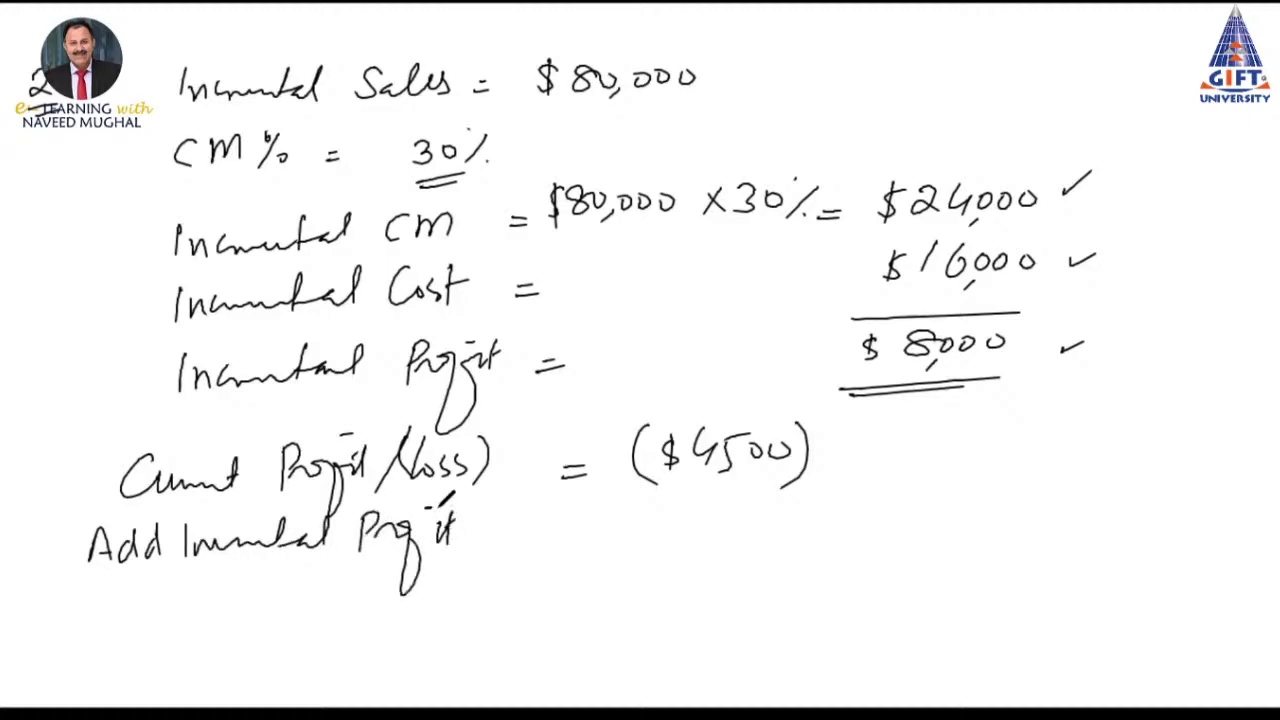
left_click_drag(508, 522, 535, 533)
left_click_drag(703, 507, 714, 509)
left_click_drag(735, 508, 780, 508)
left_click_drag(594, 563, 830, 546)
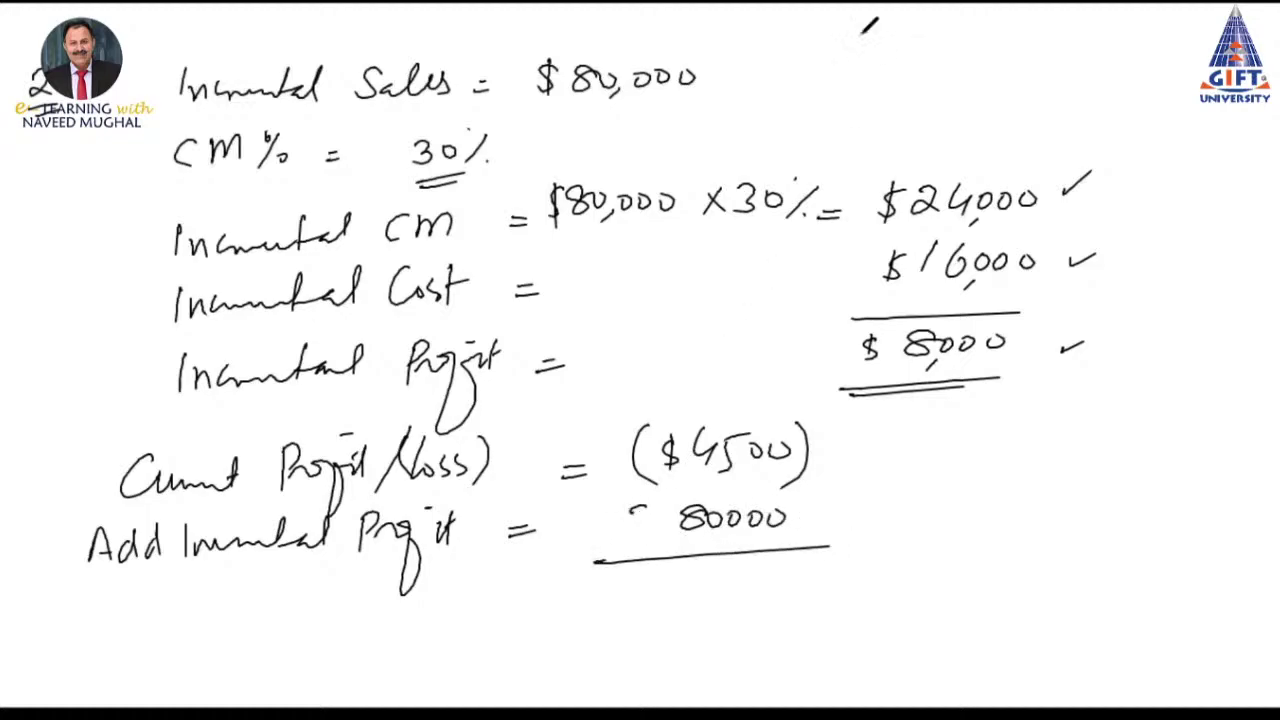
key("ctrl+z")
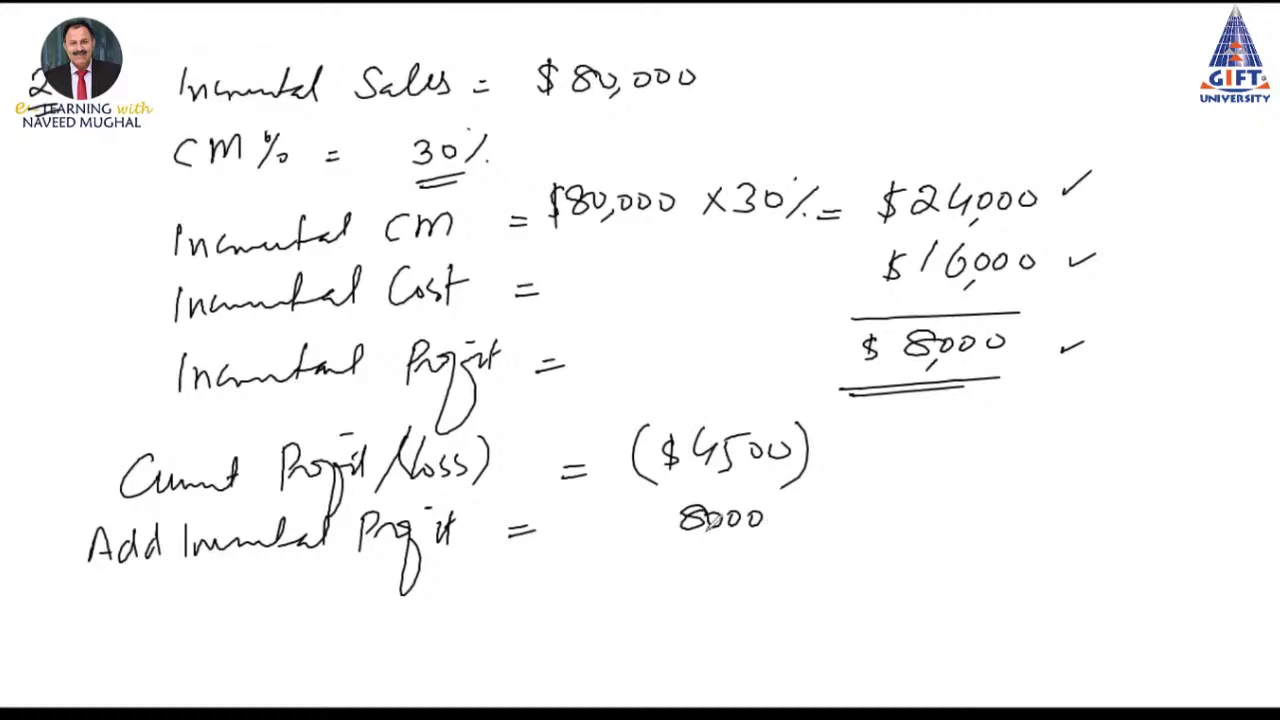
left_click_drag(622, 546, 808, 545)
left_click_drag(624, 519, 640, 519)
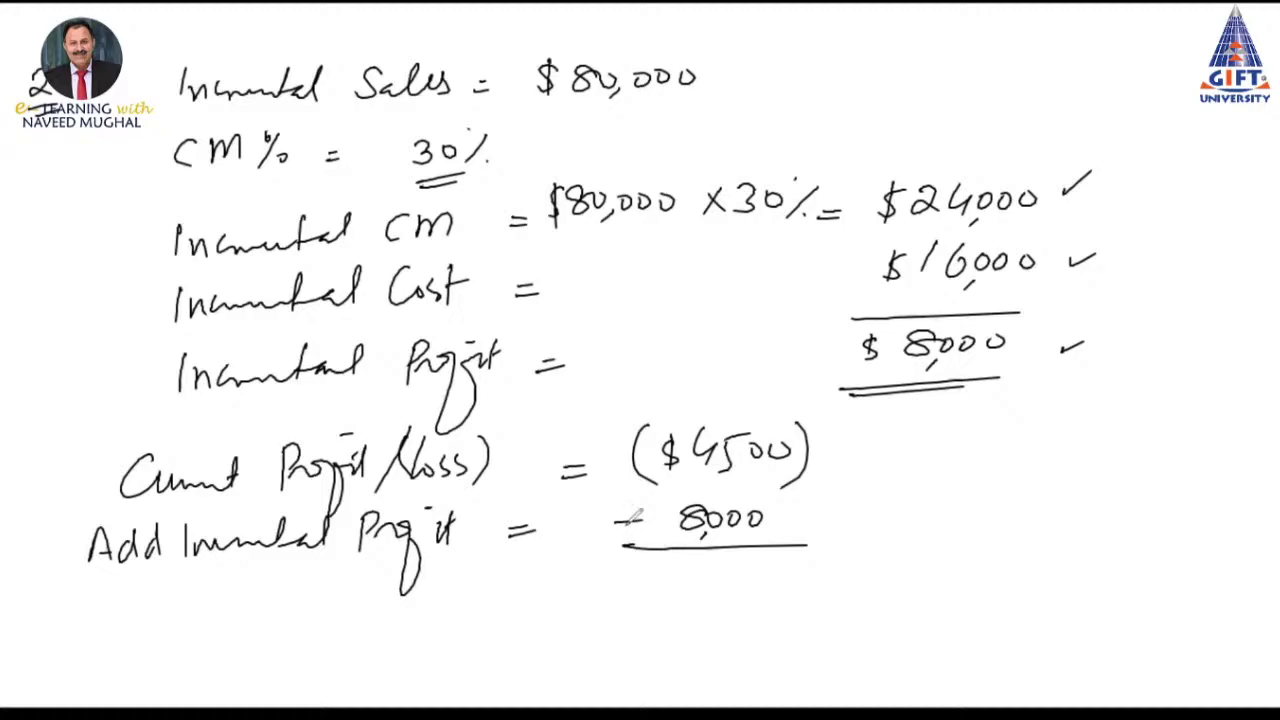
left_click_drag(629, 508, 627, 532)
Write the $3,500 result, double-underlined and ticked
mouse_move(654, 570)
left_mouse_down()
mouse_move(652, 592)
mouse_move(690, 596)
mouse_move(718, 565)
left_mouse_up()
left_click_drag(745, 572, 780, 574)
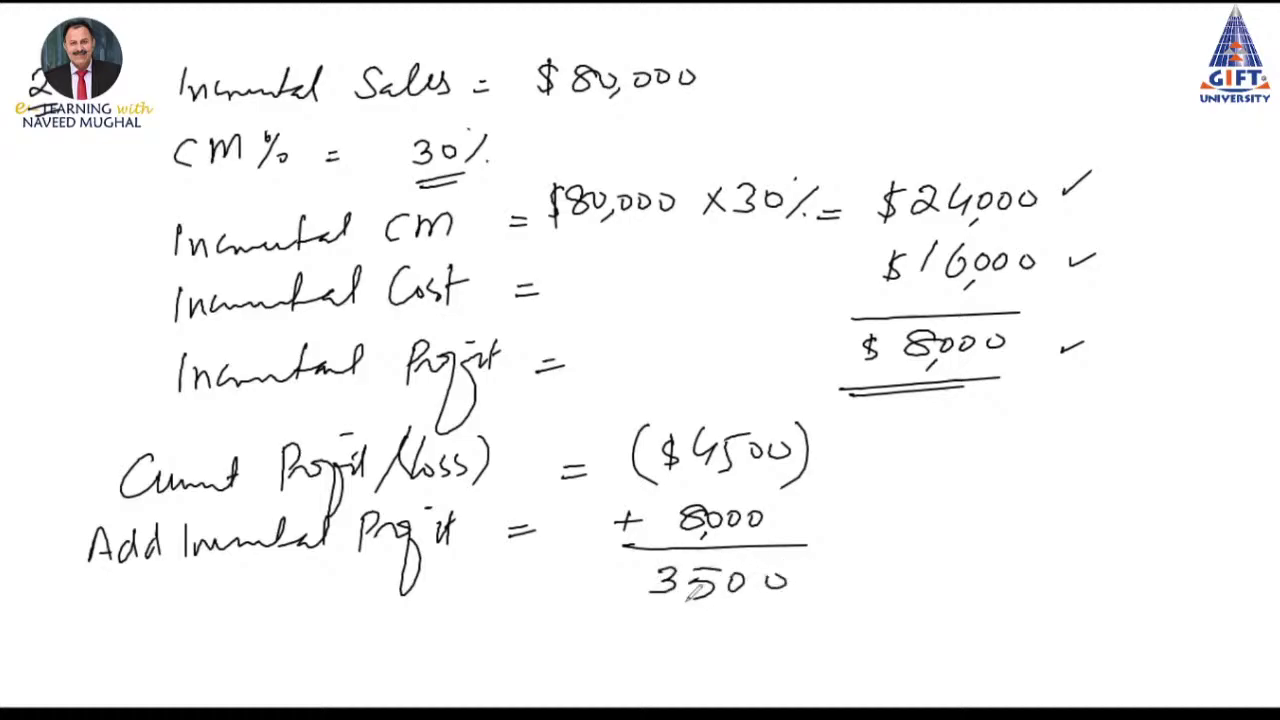
mouse_move(650, 626)
left_mouse_down()
mouse_move(790, 618)
mouse_move(772, 624)
left_mouse_up()
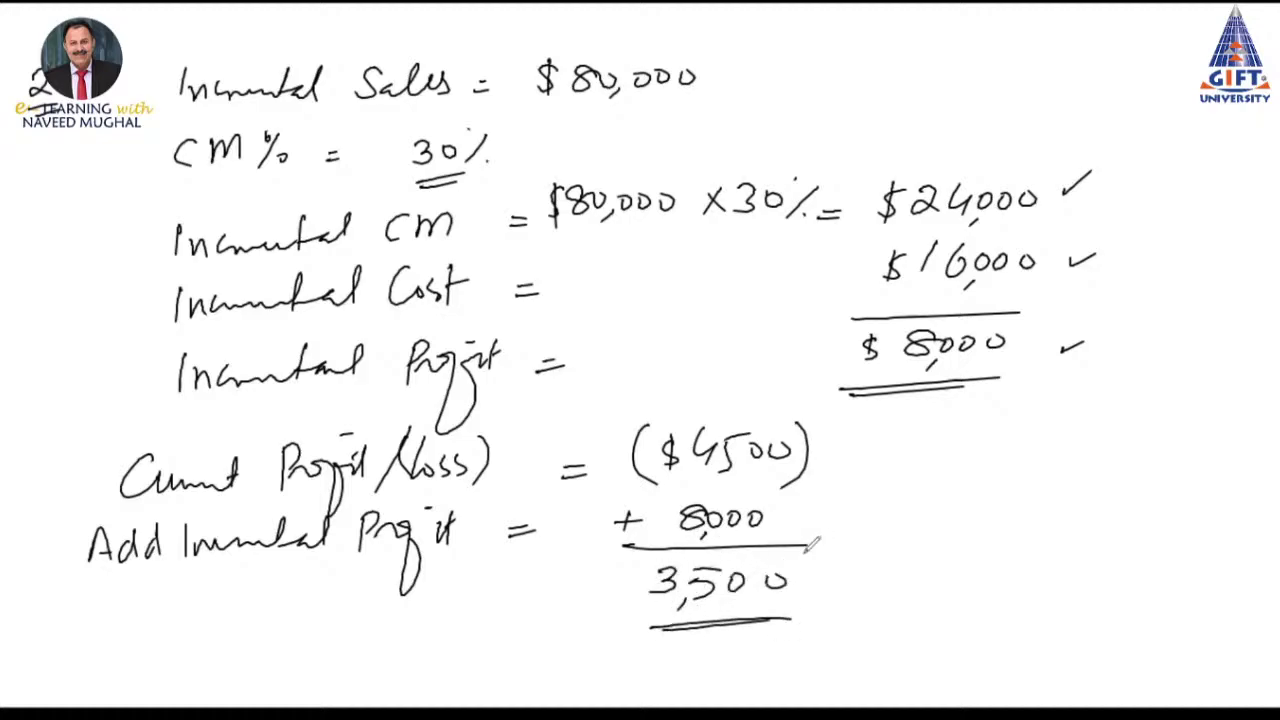
left_click_drag(660, 562, 622, 614)
left_click_drag(828, 578, 868, 564)
mouse_move(140, 592)
left_mouse_down()
mouse_move(118, 616)
mouse_move(216, 604)
mouse_move(206, 654)
left_mouse_up()
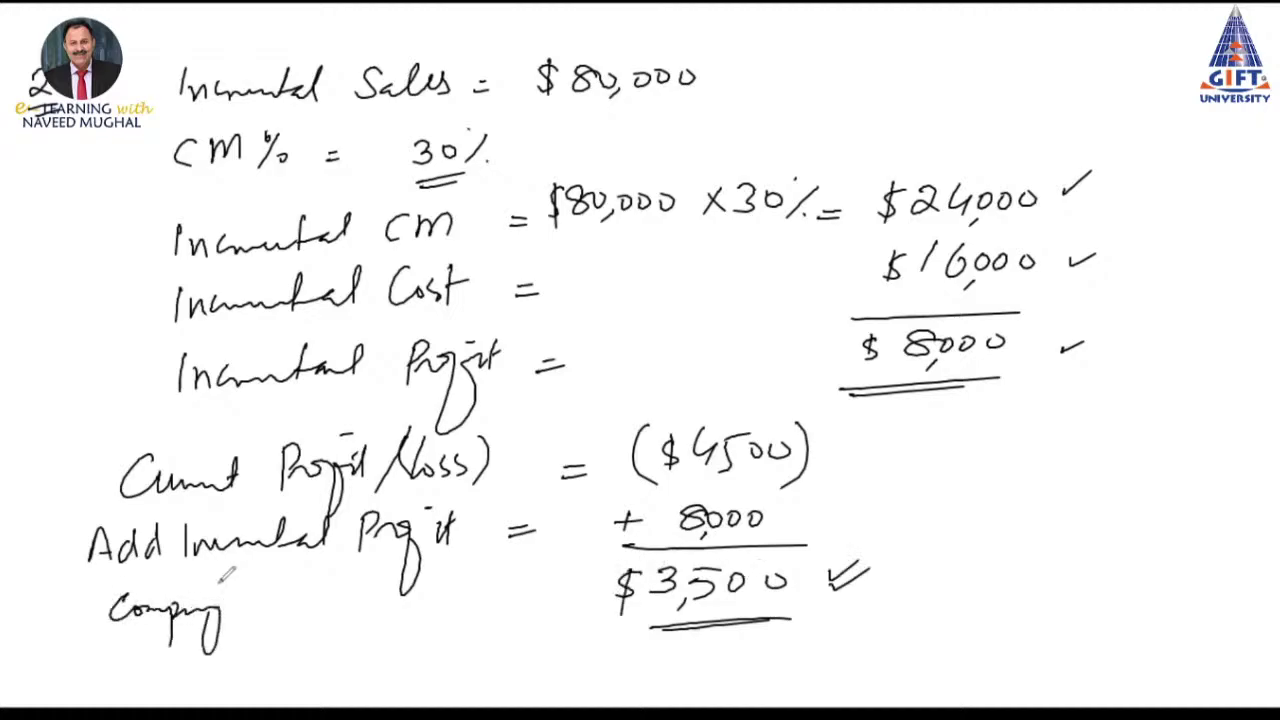
Label the result 'Company's Profit After this Decision', bracket it and add a double tick
mouse_move(238, 592)
left_mouse_down()
mouse_move(252, 582)
mouse_move(244, 610)
mouse_move(326, 600)
mouse_move(340, 640)
left_mouse_up()
mouse_move(358, 580)
left_mouse_down()
mouse_move(378, 590)
mouse_move(412, 566)
mouse_move(420, 600)
mouse_move(396, 640)
left_mouse_up()
left_click_drag(420, 592, 530, 592)
mouse_move(346, 620)
left_mouse_down()
mouse_move(340, 652)
mouse_move(500, 634)
left_mouse_up()
left_click(508, 634)
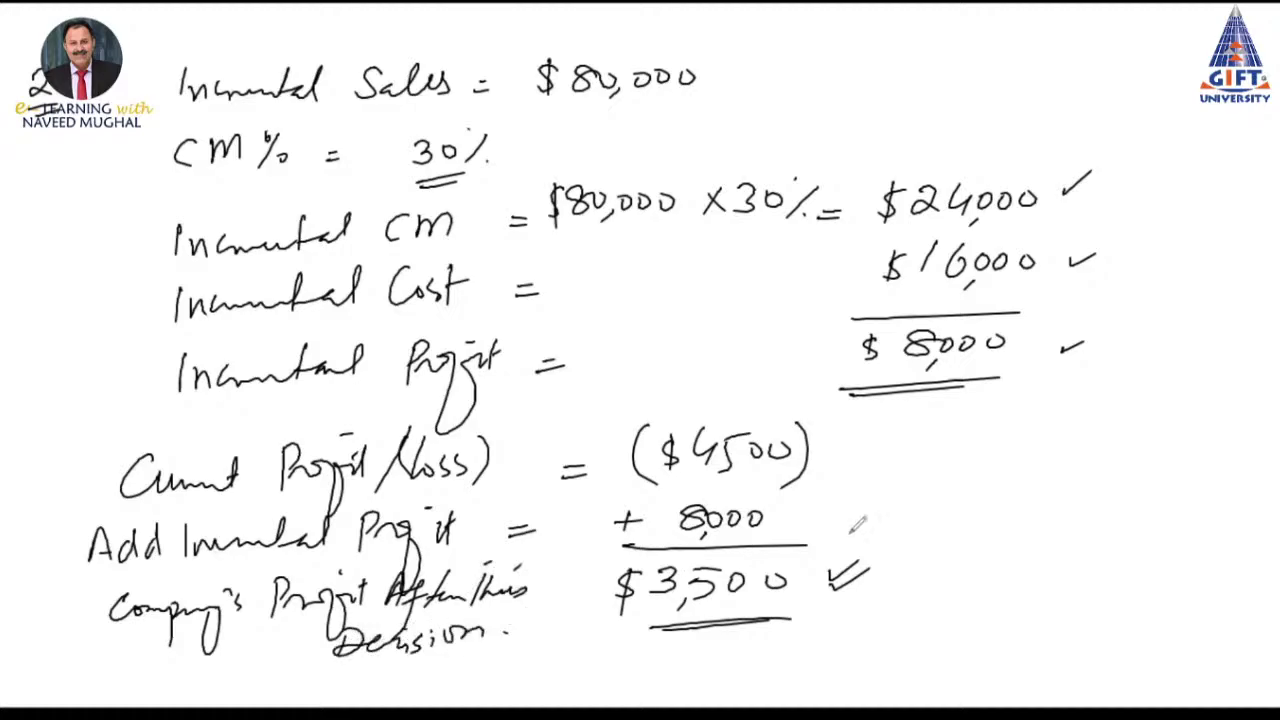
left_click_drag(866, 521, 860, 618)
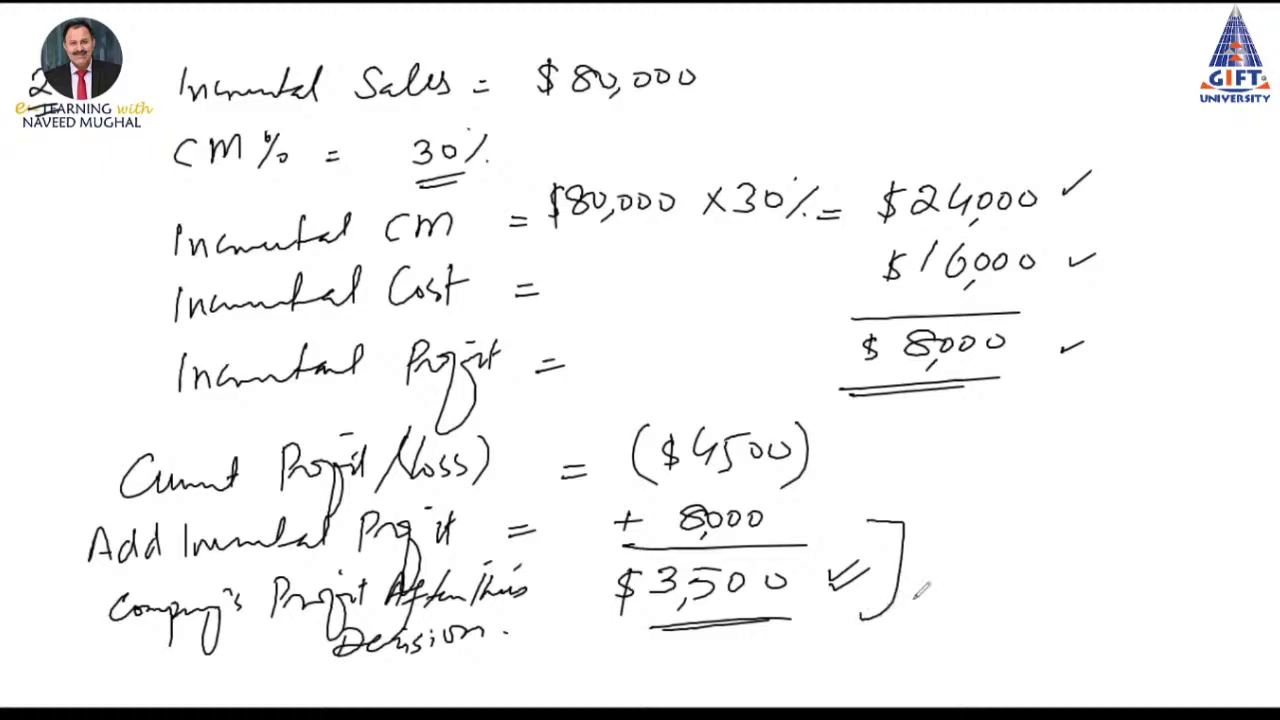
left_click_drag(914, 568, 948, 560)
left_click_drag(930, 574, 967, 559)
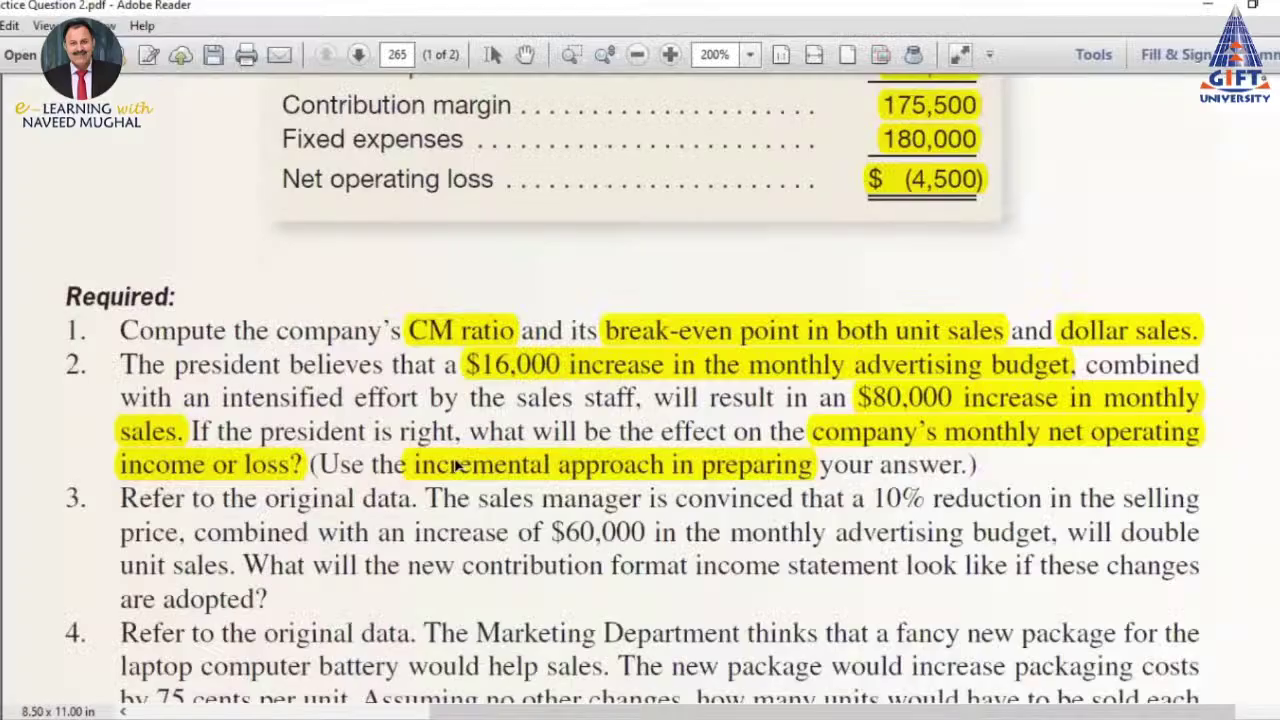
Highlight requirement 3's 10% price cut, $60,000 advertising increase and doubled unit sales
scroll(157, 428, "down", 2)
scroll(157, 428, "down", 1)
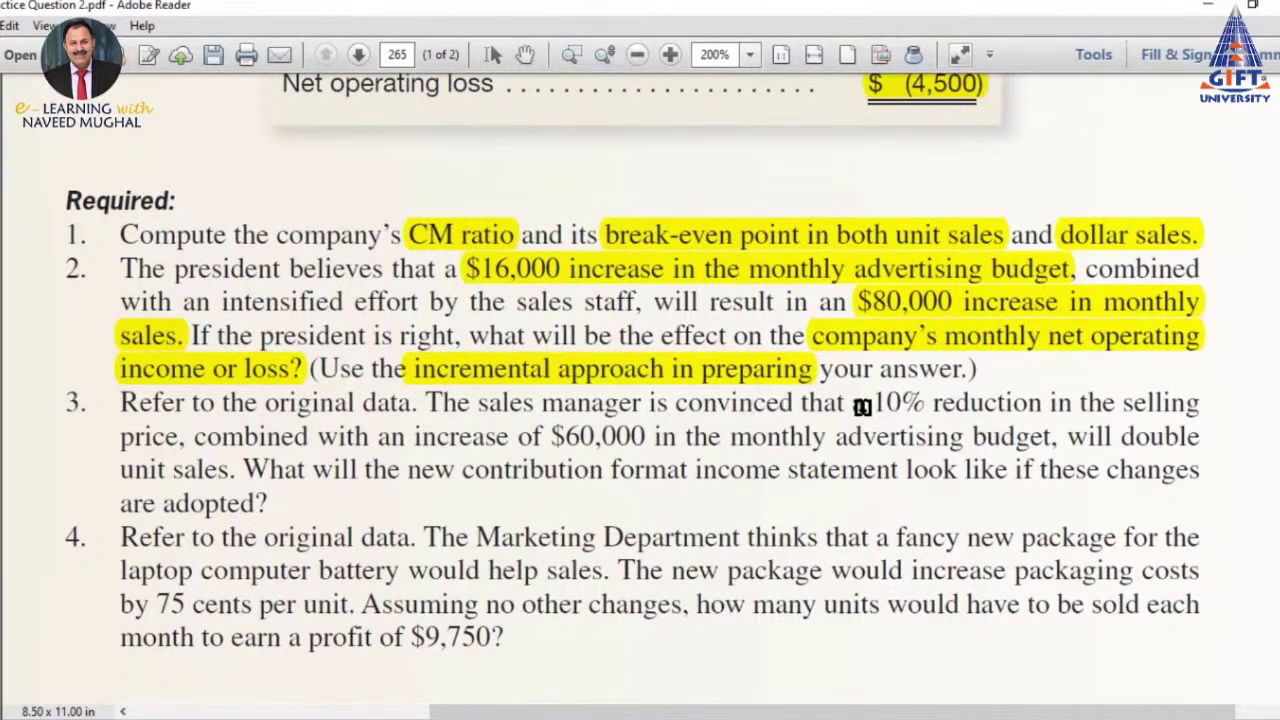
mouse_move(851, 403)
left_mouse_down()
mouse_move(213, 518)
mouse_move(182, 438)
left_mouse_up()
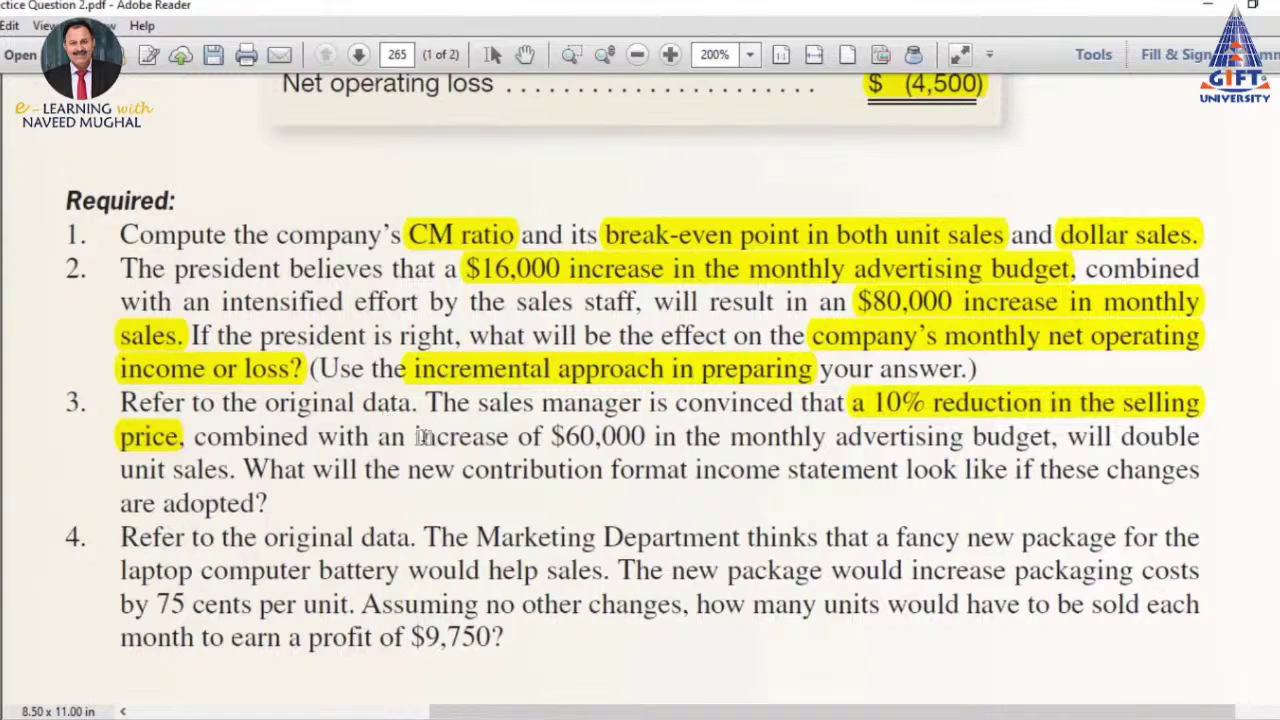
left_click_drag(378, 438, 1057, 438)
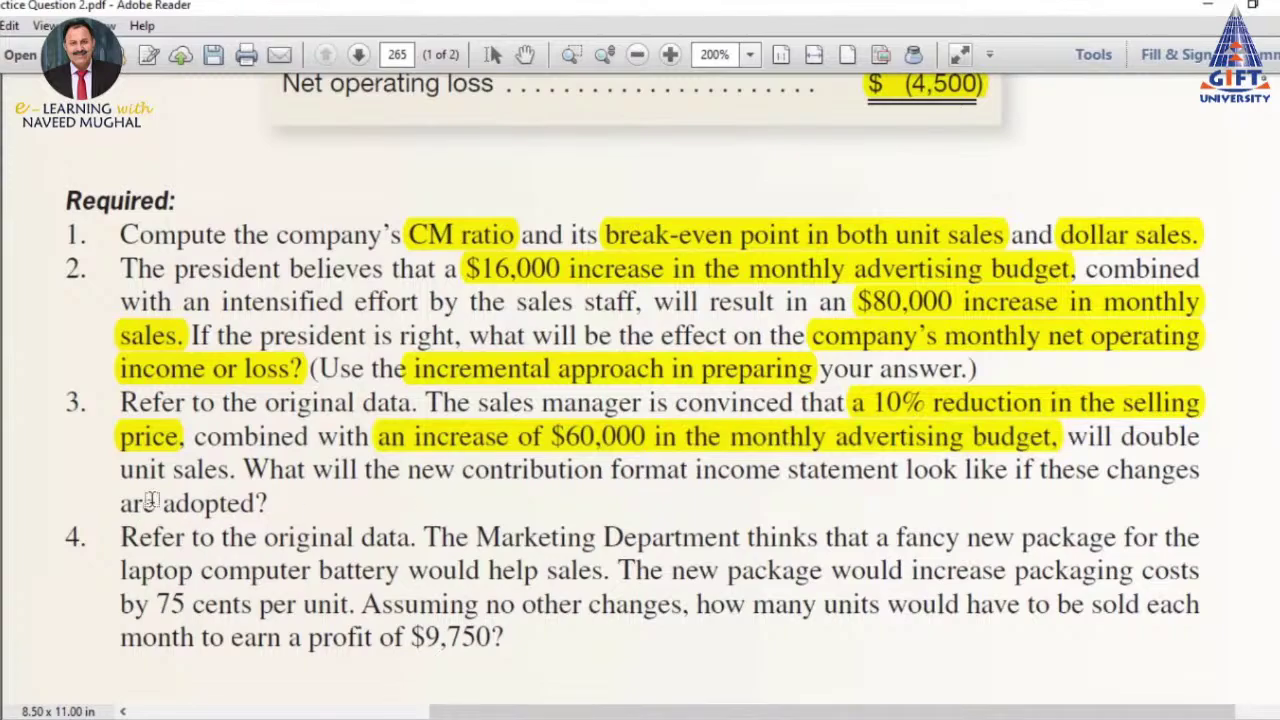
left_click(1066, 440)
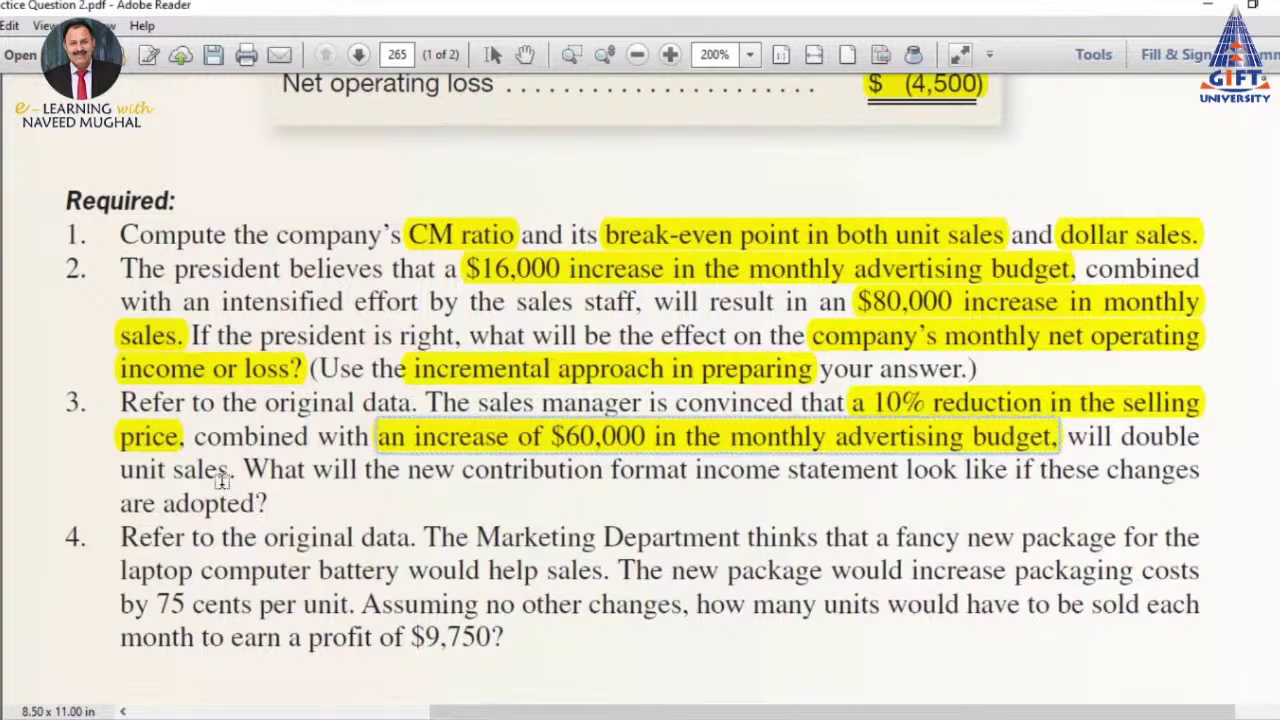
left_click(1115, 418)
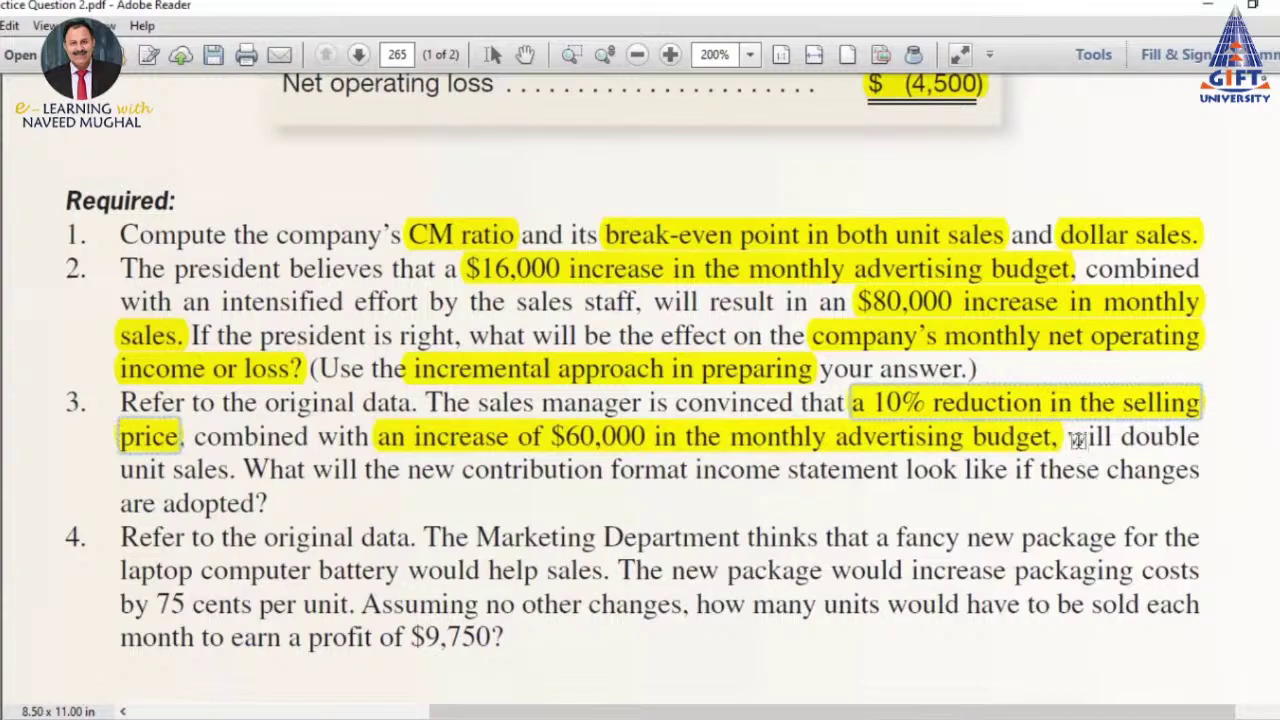
mouse_move(1068, 437)
left_mouse_down()
mouse_move(946, 503)
mouse_move(238, 470)
left_mouse_up()
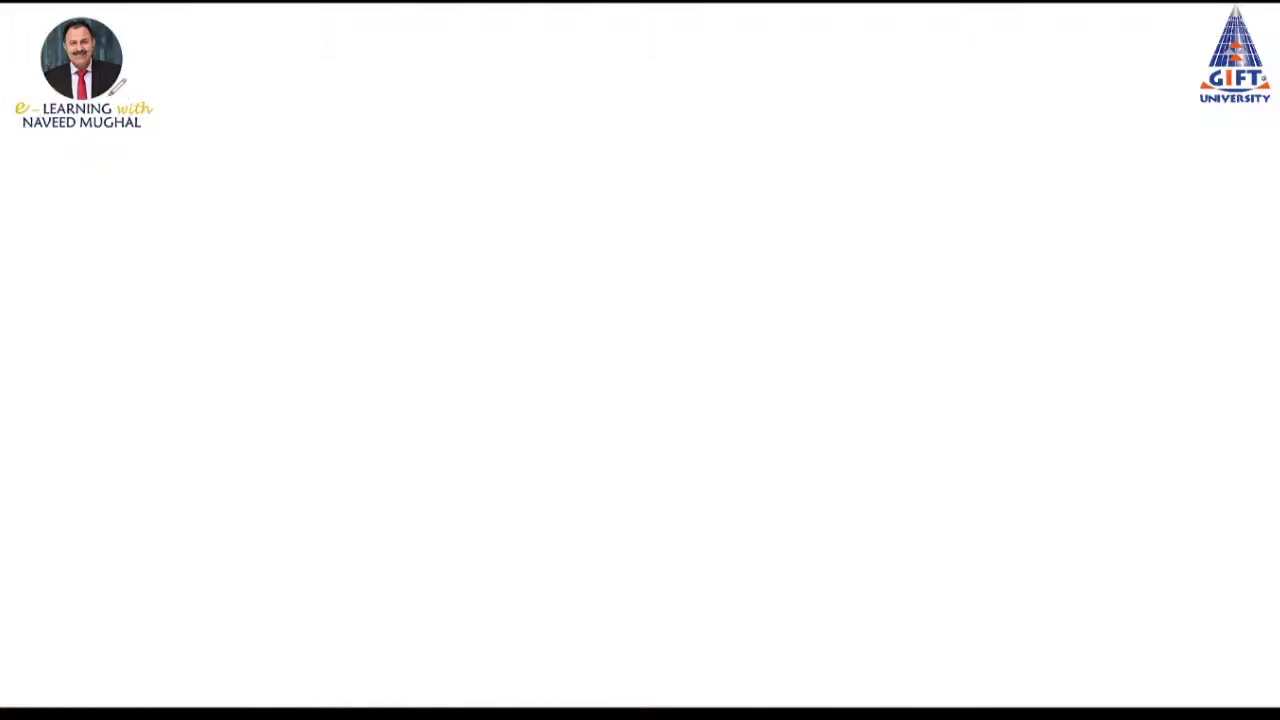
Write the statement heading, two $ column headings and the 'Sales:' label
mouse_move(143, 62)
left_mouse_down()
mouse_move(182, 82)
mouse_move(233, 61)
mouse_move(270, 64)
mouse_move(300, 84)
left_mouse_up()
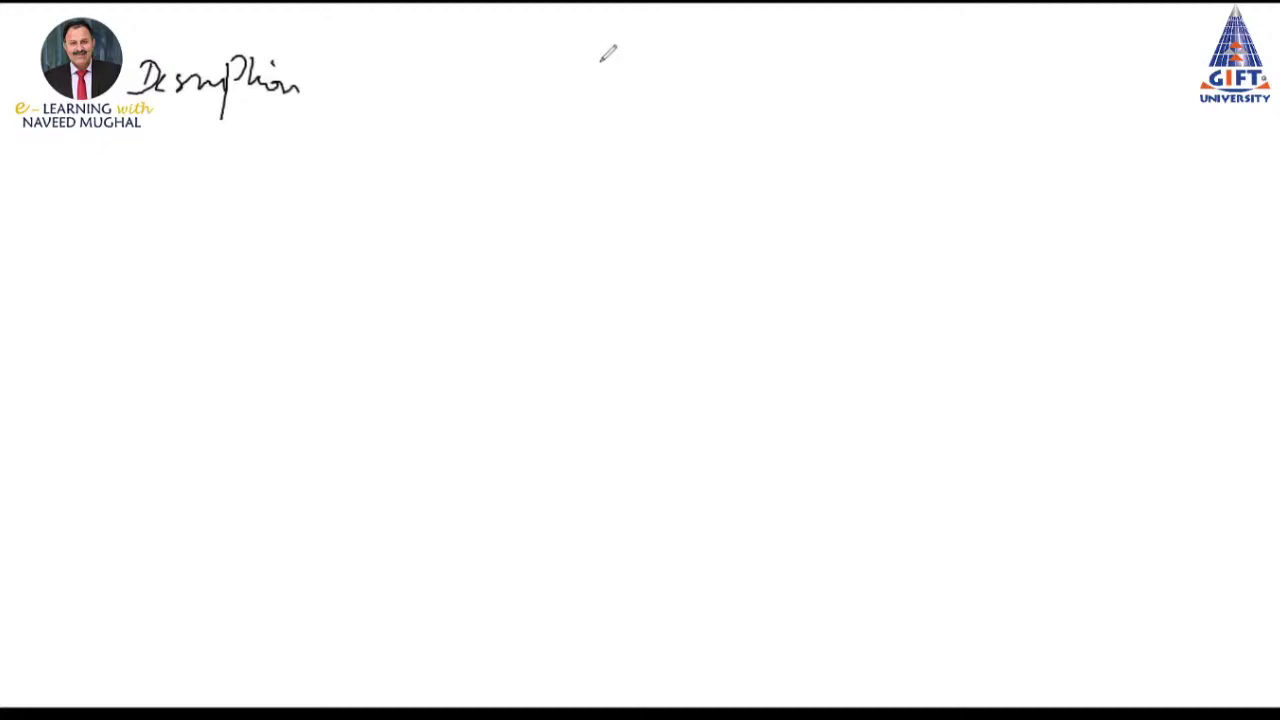
left_click_drag(602, 56, 593, 82)
mouse_move(866, 44)
left_mouse_down()
mouse_move(866, 70)
mouse_move(845, 70)
mouse_move(867, 55)
left_mouse_up()
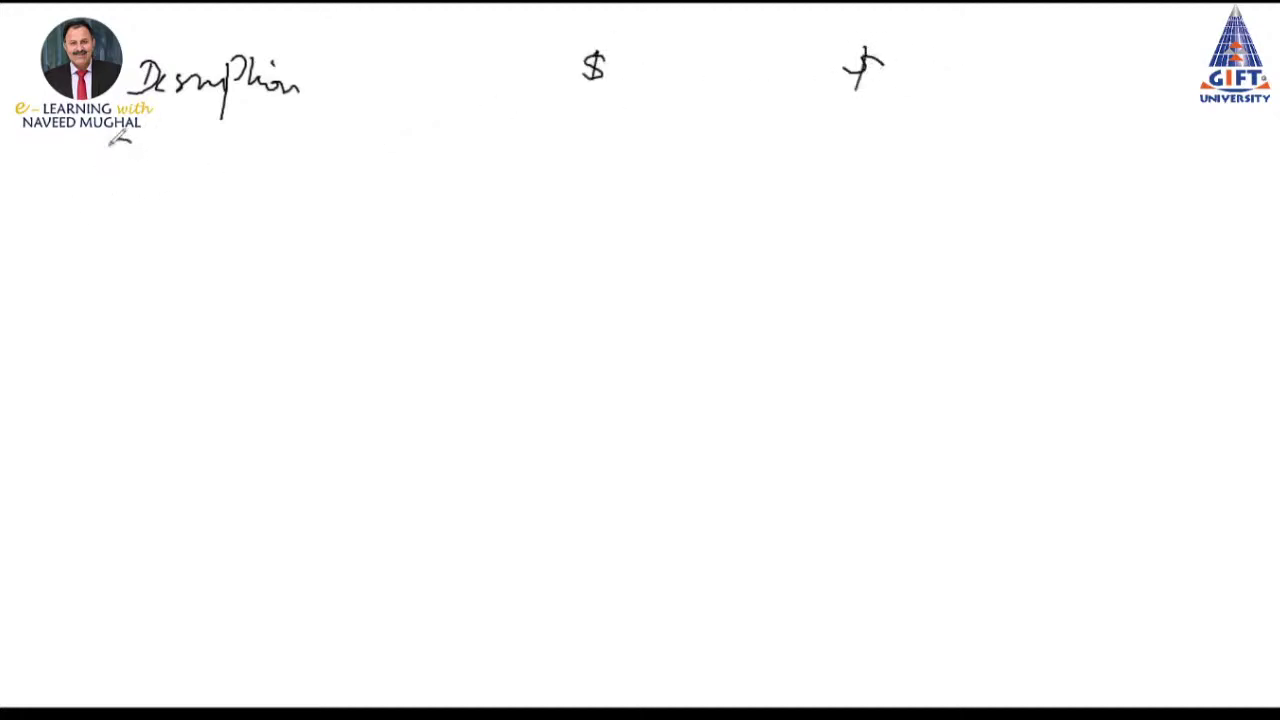
mouse_move(122, 141)
left_mouse_down()
mouse_move(96, 168)
mouse_move(187, 168)
left_mouse_up()
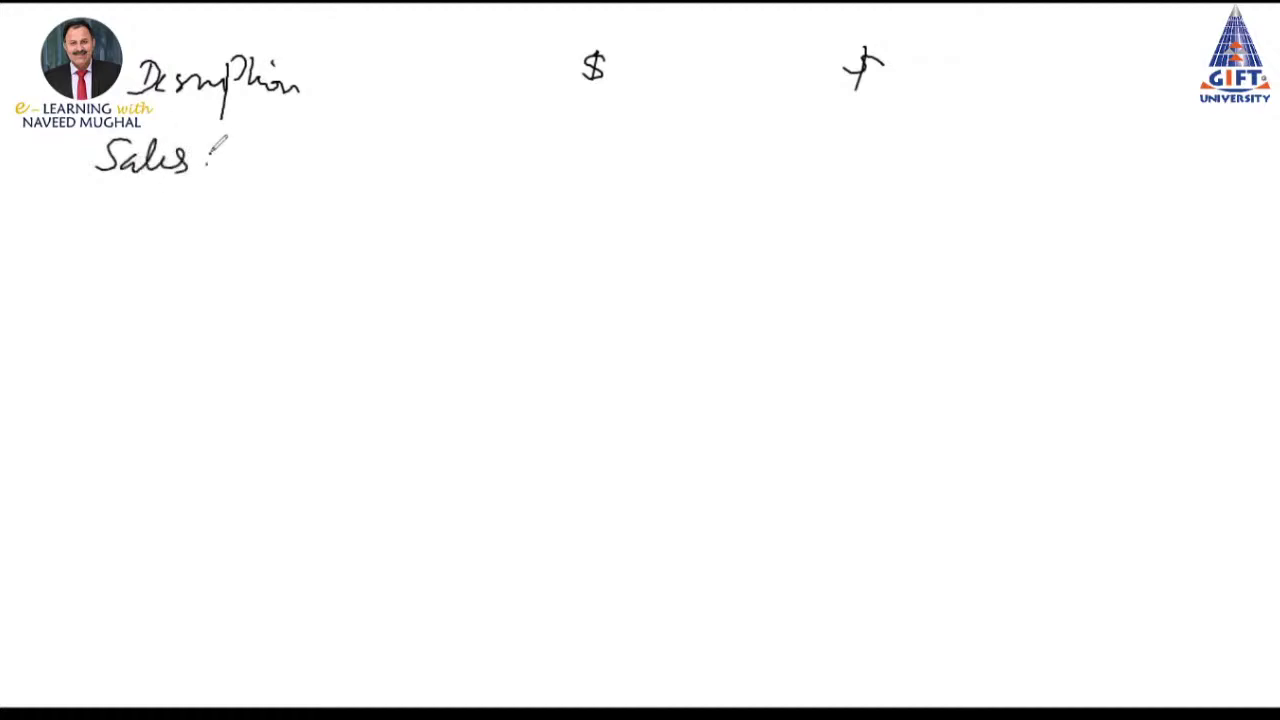
left_click(208, 152)
Draw a divider line and head a side-notes area for the original scenario
left_click_drag(1025, 62, 1006, 506)
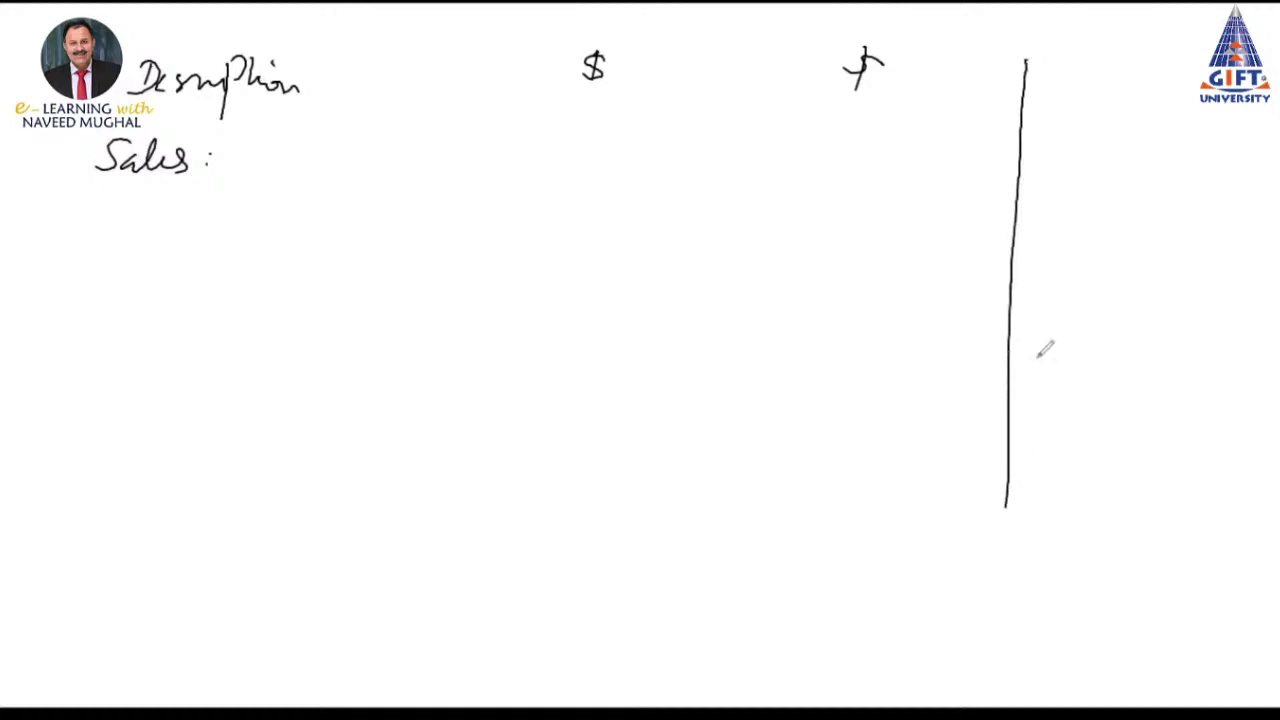
mouse_move(1041, 75)
left_mouse_down()
mouse_move(1082, 72)
mouse_move(1054, 118)
left_mouse_up()
mouse_move(1094, 72)
left_mouse_down()
mouse_move(1098, 88)
mouse_move(1132, 82)
mouse_move(1166, 48)
mouse_move(1182, 82)
mouse_move(1214, 74)
left_mouse_up()
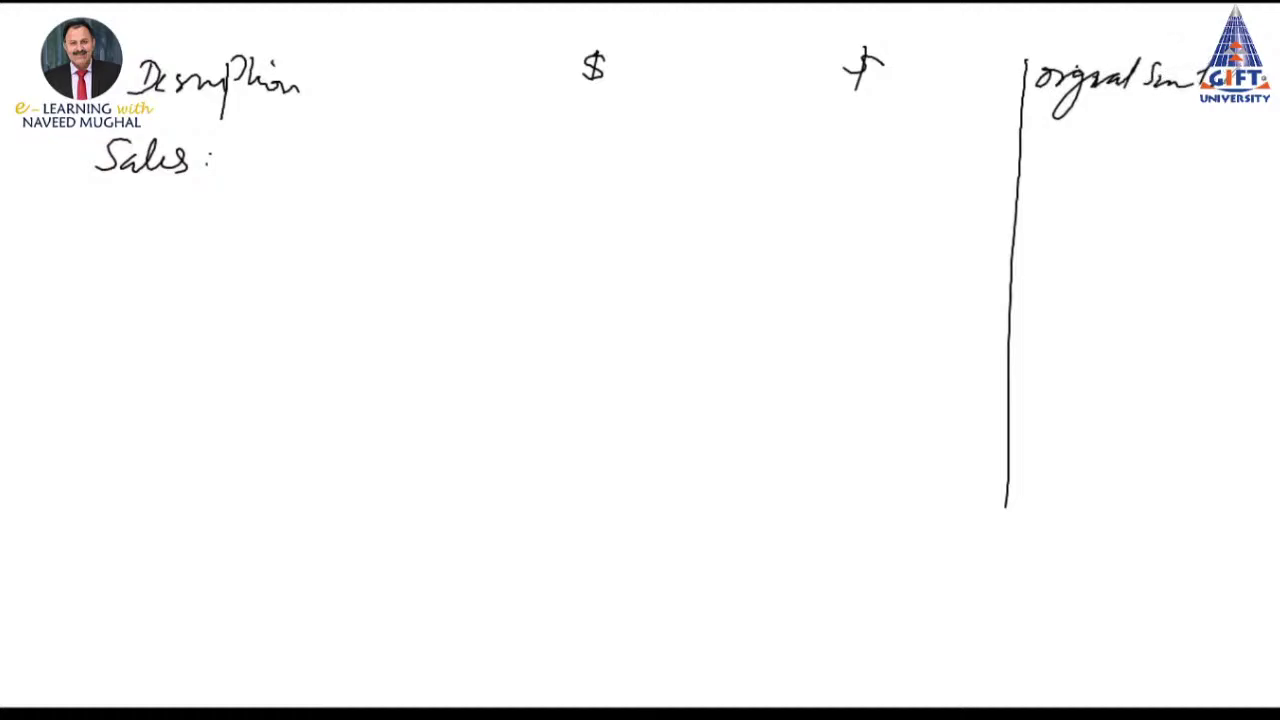
left_click_drag(1238, 86, 1270, 78)
left_click_drag(1266, 94, 1272, 104)
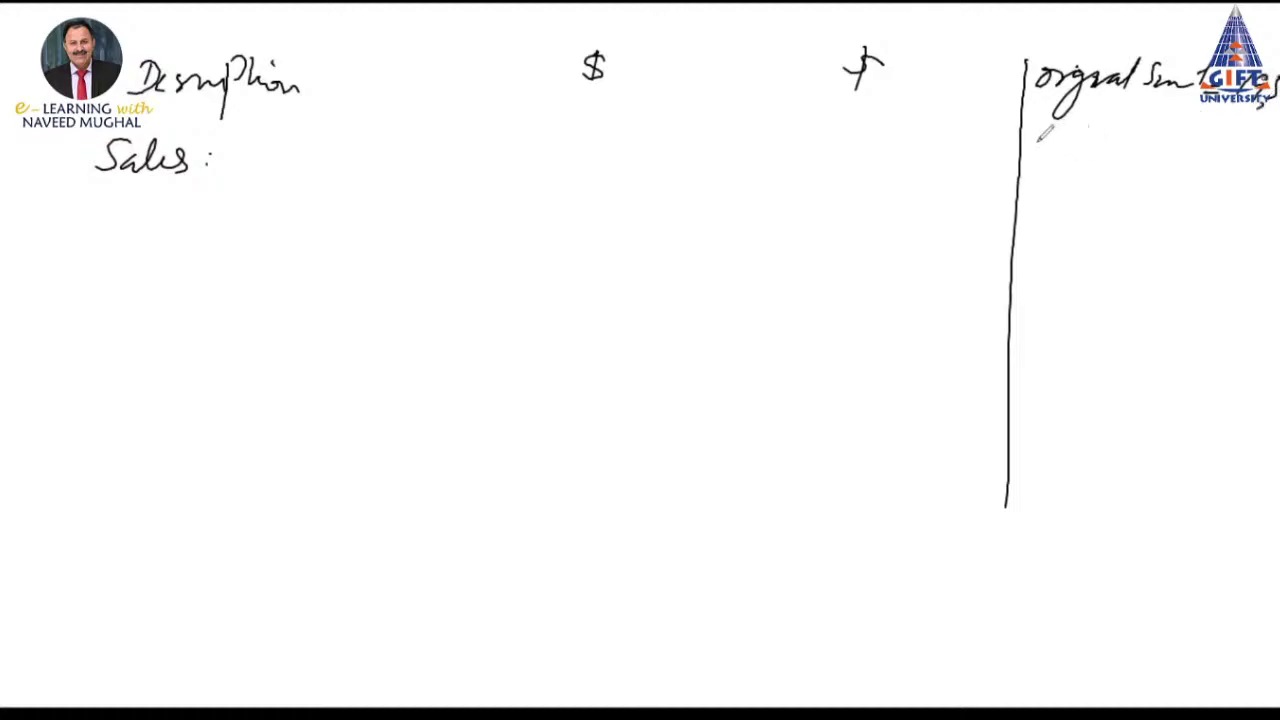
Work out new units of 39,000 from 19,500 in the notes and write 39,000 after Sales
mouse_move(1030, 158)
left_mouse_down()
mouse_move(1050, 138)
mouse_move(1068, 156)
mouse_move(1096, 145)
mouse_move(1104, 160)
mouse_move(1140, 160)
mouse_move(1158, 125)
mouse_move(1165, 138)
left_mouse_up()
mouse_move(1172, 146)
left_mouse_down()
mouse_move(1228, 158)
mouse_move(1263, 141)
left_mouse_up()
left_click_drag(1273, 140, 1274, 141)
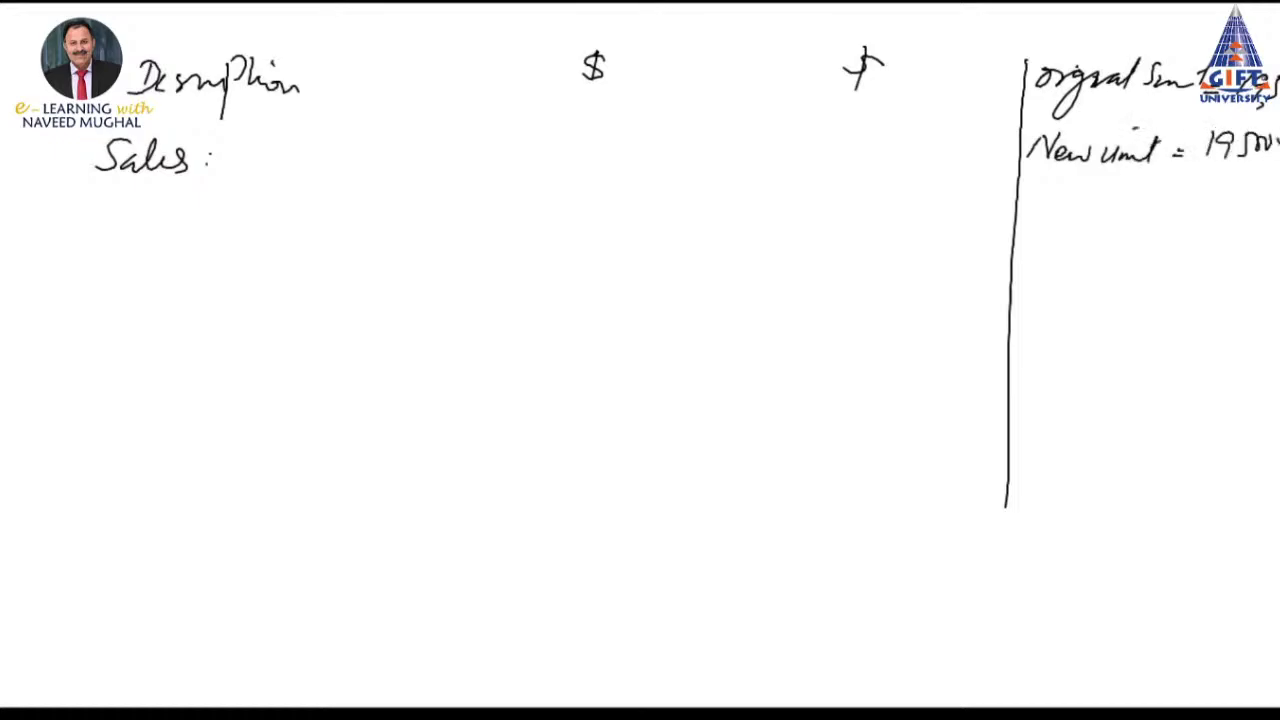
left_click_drag(1164, 200, 1182, 200)
mouse_move(1164, 208)
left_mouse_down()
mouse_move(1234, 212)
mouse_move(1273, 191)
mouse_move(1234, 216)
left_mouse_up()
mouse_move(1198, 226)
left_mouse_down()
mouse_move(1278, 225)
mouse_move(1268, 231)
left_mouse_up()
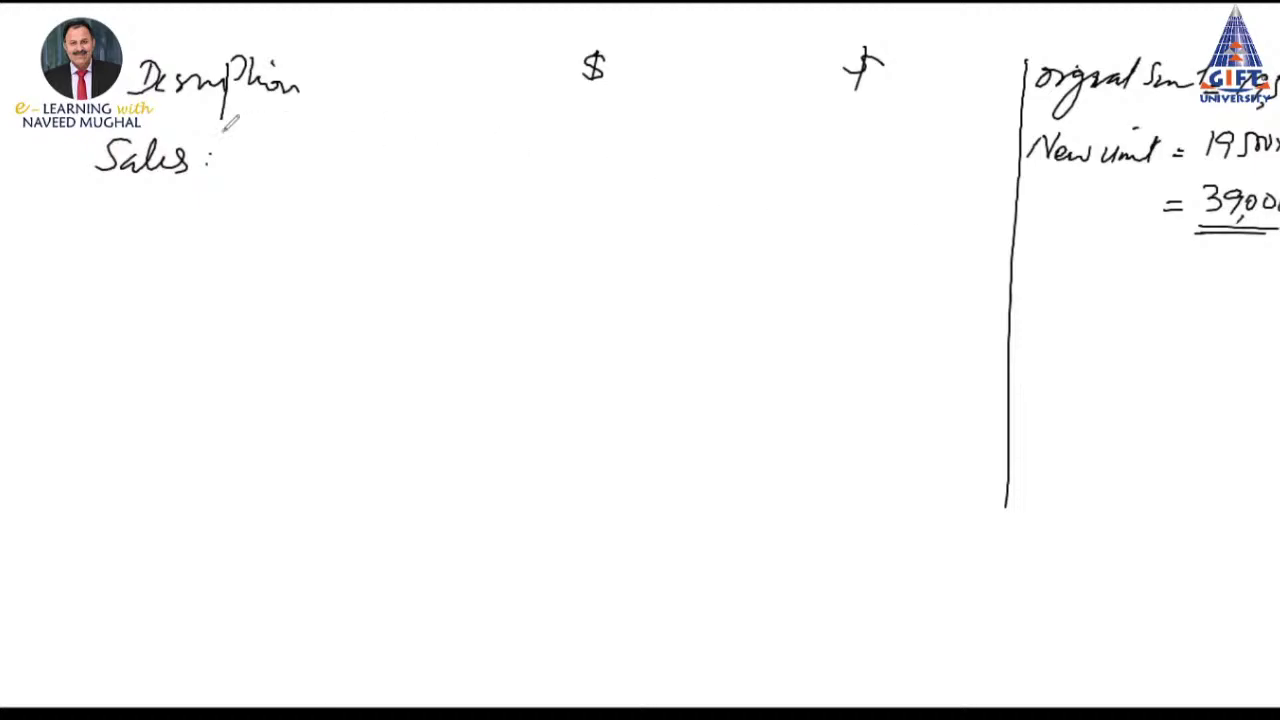
mouse_move(229, 143)
left_mouse_down()
mouse_move(232, 164)
mouse_move(262, 165)
mouse_move(279, 147)
left_mouse_up()
mouse_move(292, 146)
left_mouse_down()
mouse_move(340, 166)
mouse_move(324, 167)
left_mouse_up()
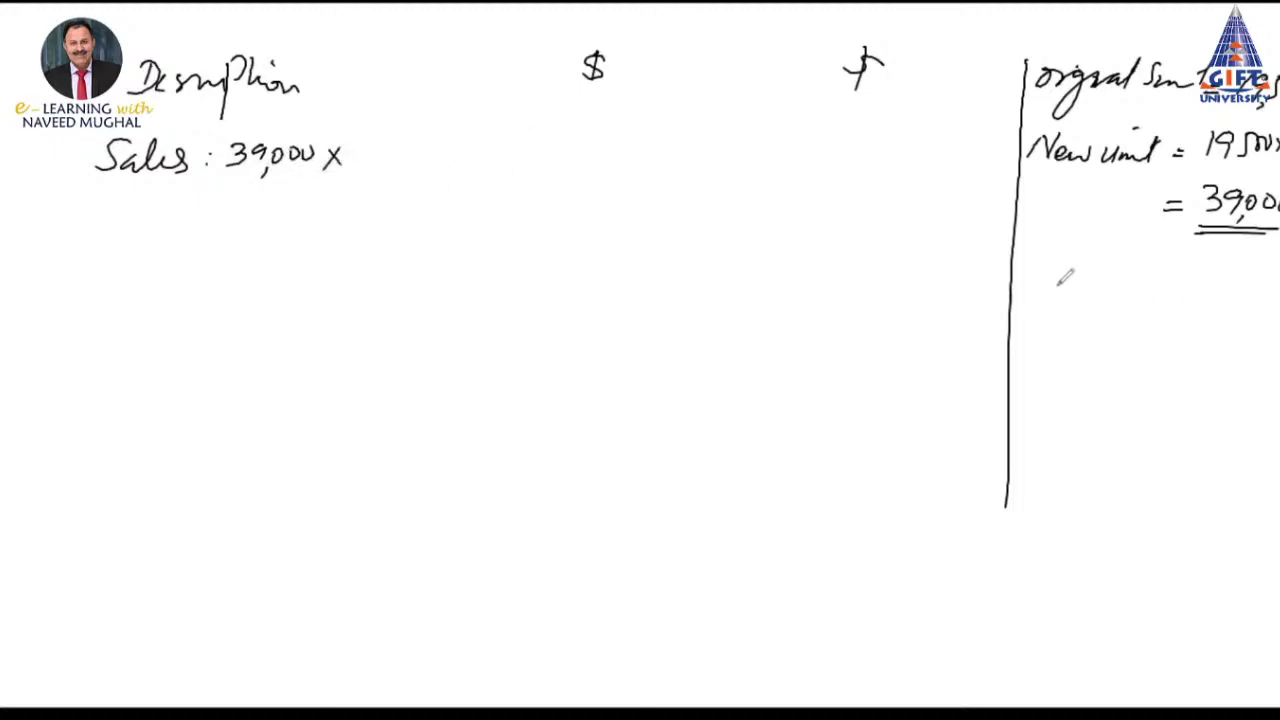
Note the old price of 30 in the side notes
mouse_move(1040, 270)
left_mouse_down()
mouse_move(1036, 284)
mouse_move(1084, 290)
mouse_move(1125, 272)
mouse_move(1138, 290)
left_mouse_up()
left_click_drag(1140, 252, 1150, 288)
mouse_move(1158, 282)
left_mouse_down()
mouse_move(1200, 296)
mouse_move(1232, 283)
left_mouse_up()
mouse_move(1021, 346)
left_mouse_down()
mouse_move(1045, 344)
mouse_move(1050, 328)
mouse_move(1092, 340)
mouse_move(1086, 372)
mouse_move(1132, 344)
left_mouse_up()
Derive the new price of 27, tick both prices, and complete Sales as (39,000 x 27)
mouse_move(1148, 332)
left_mouse_down()
mouse_move(1146, 346)
mouse_move(1160, 342)
left_mouse_up()
left_click(1176, 338)
left_click(1176, 346)
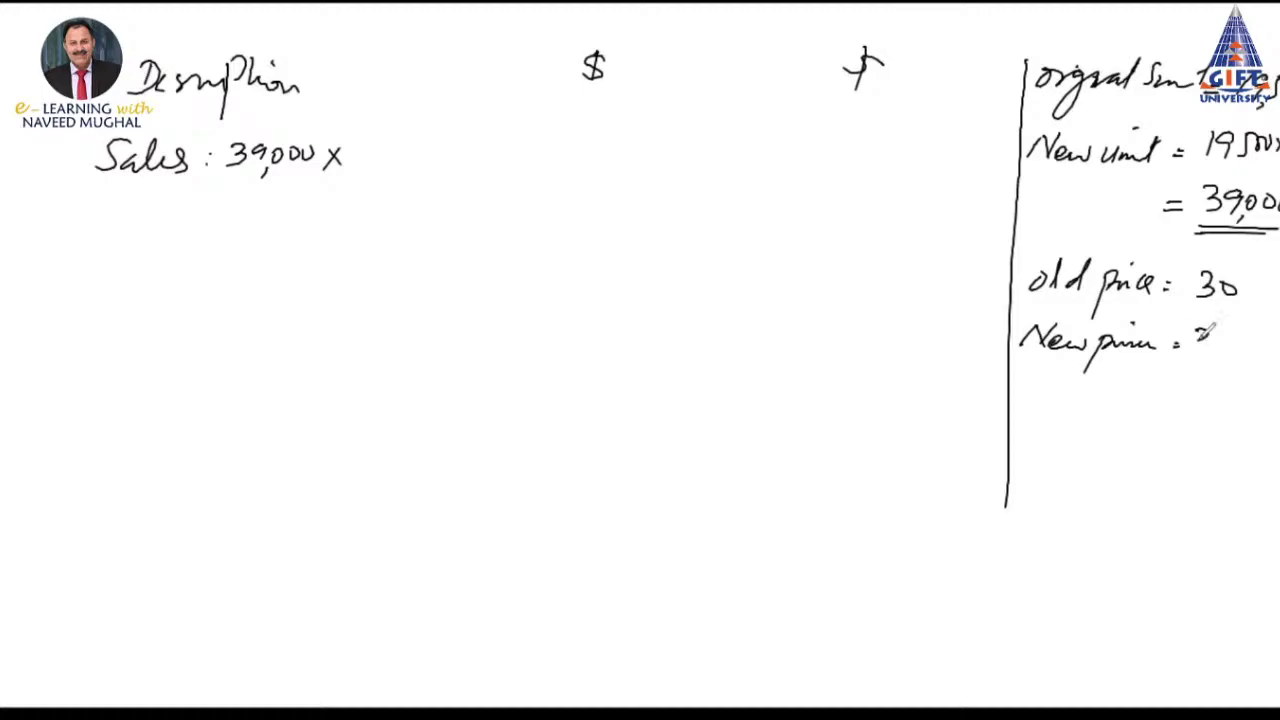
left_click_drag(1190, 332, 1192, 348)
mouse_move(1212, 334)
left_mouse_down()
mouse_move(1230, 353)
mouse_move(1254, 350)
left_mouse_up()
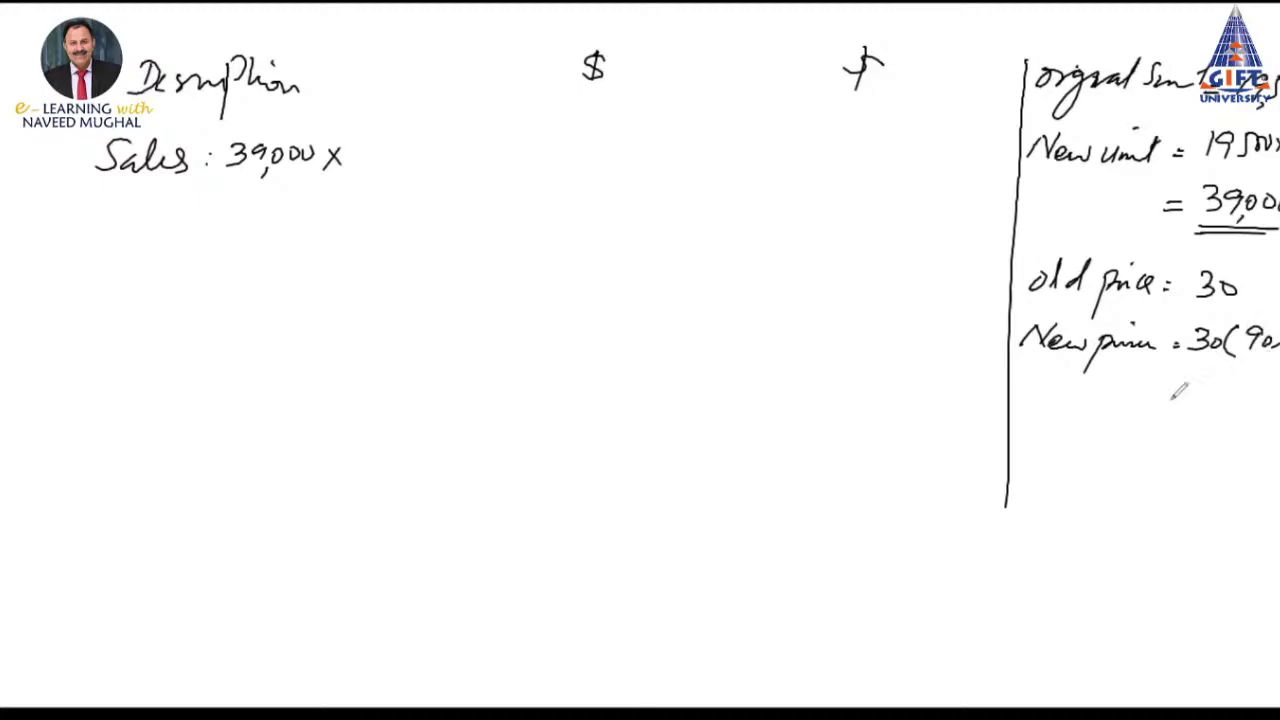
left_click_drag(1133, 400, 1210, 408)
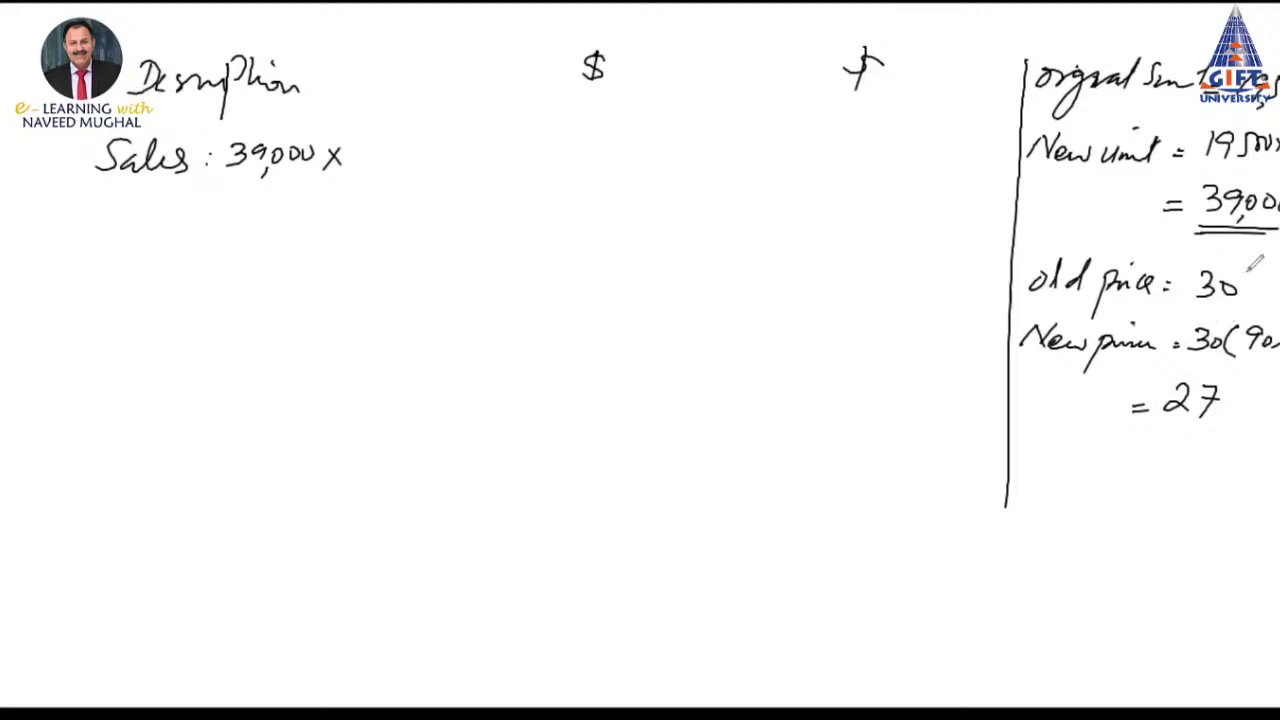
left_click_drag(1247, 274, 1262, 266)
left_click_drag(1240, 398, 1266, 393)
left_click_drag(1165, 430, 1228, 428)
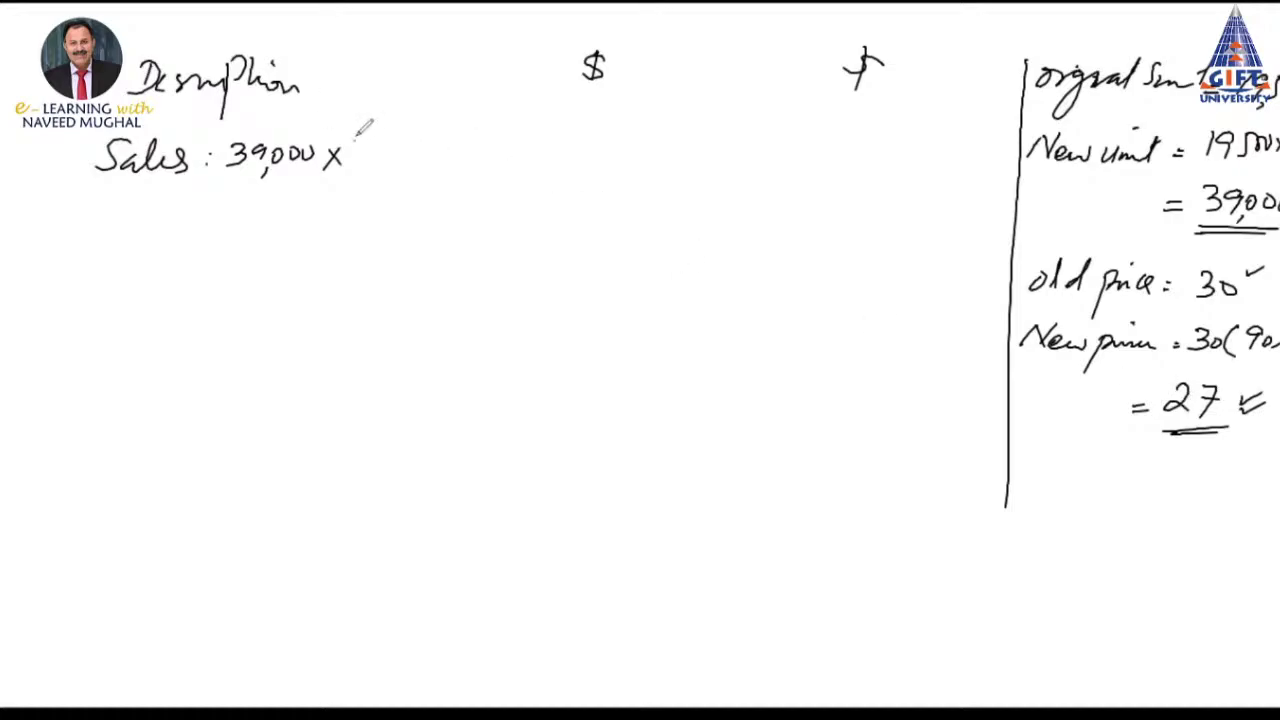
left_click_drag(354, 140, 401, 177)
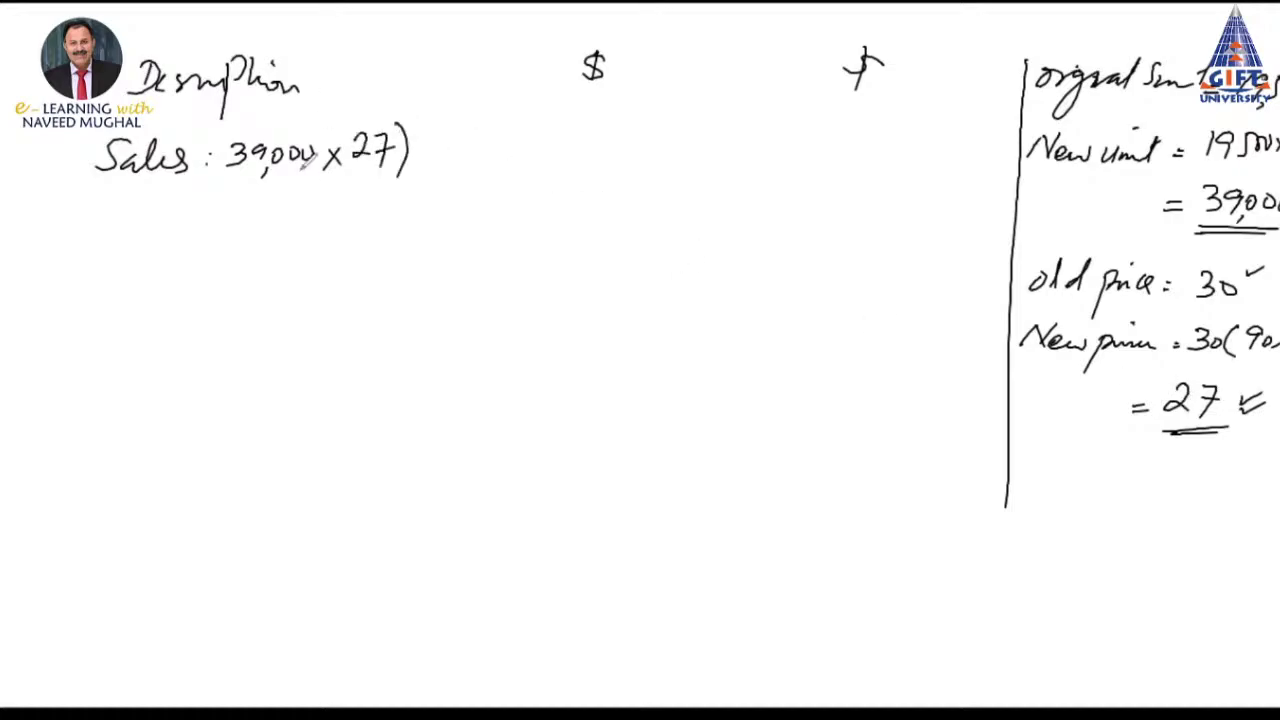
left_click_drag(228, 127, 239, 197)
Write the sales amount 1,053,000 in the $ column
left_click_drag(785, 126, 782, 152)
mouse_move(806, 128)
left_mouse_down()
mouse_move(816, 150)
mouse_move(915, 130)
left_mouse_up()
left_click_drag(852, 148, 846, 160)
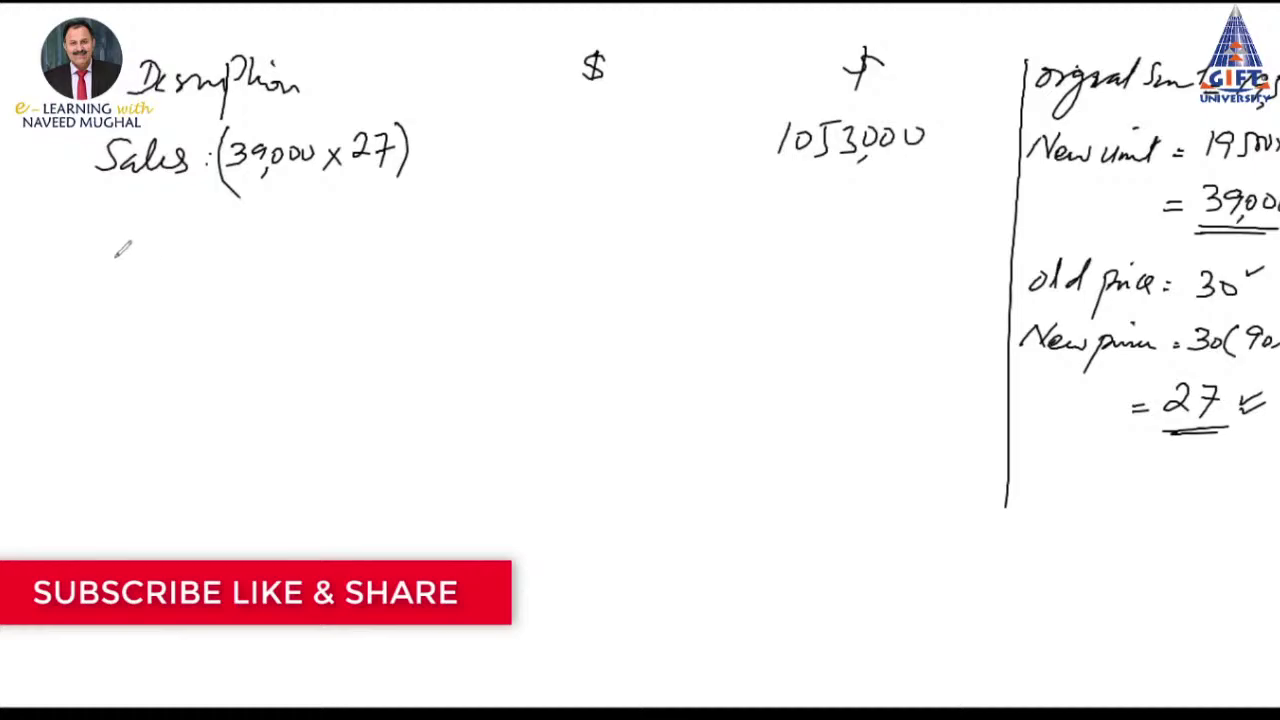
Add a double-underlined 'Less: V Costs' label with the calculation (39,000 x 21)
mouse_move(80, 206)
left_mouse_down()
mouse_move(96, 238)
mouse_move(142, 242)
mouse_move(158, 216)
left_mouse_up()
mouse_move(157, 231)
left_mouse_down()
mouse_move(203, 204)
mouse_move(226, 228)
mouse_move(256, 226)
left_mouse_up()
left_click_drag(262, 200, 266, 226)
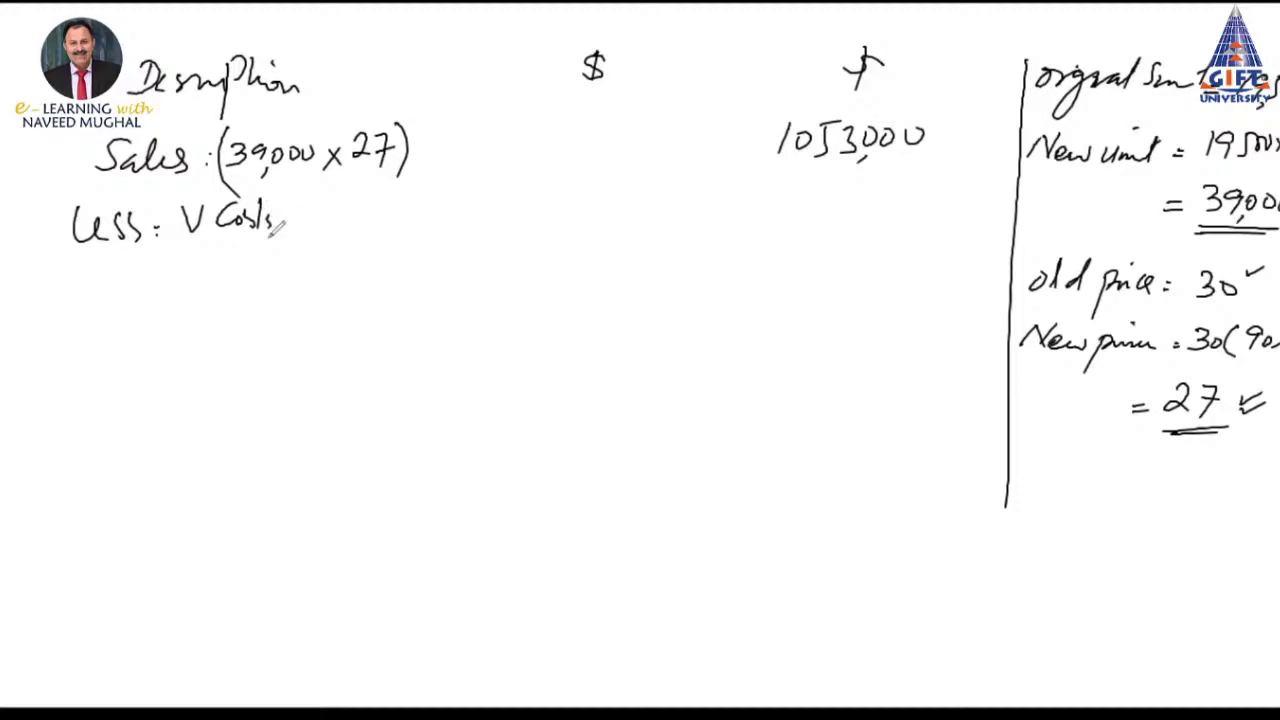
left_click_drag(184, 246, 276, 236)
left_click_drag(200, 256, 268, 248)
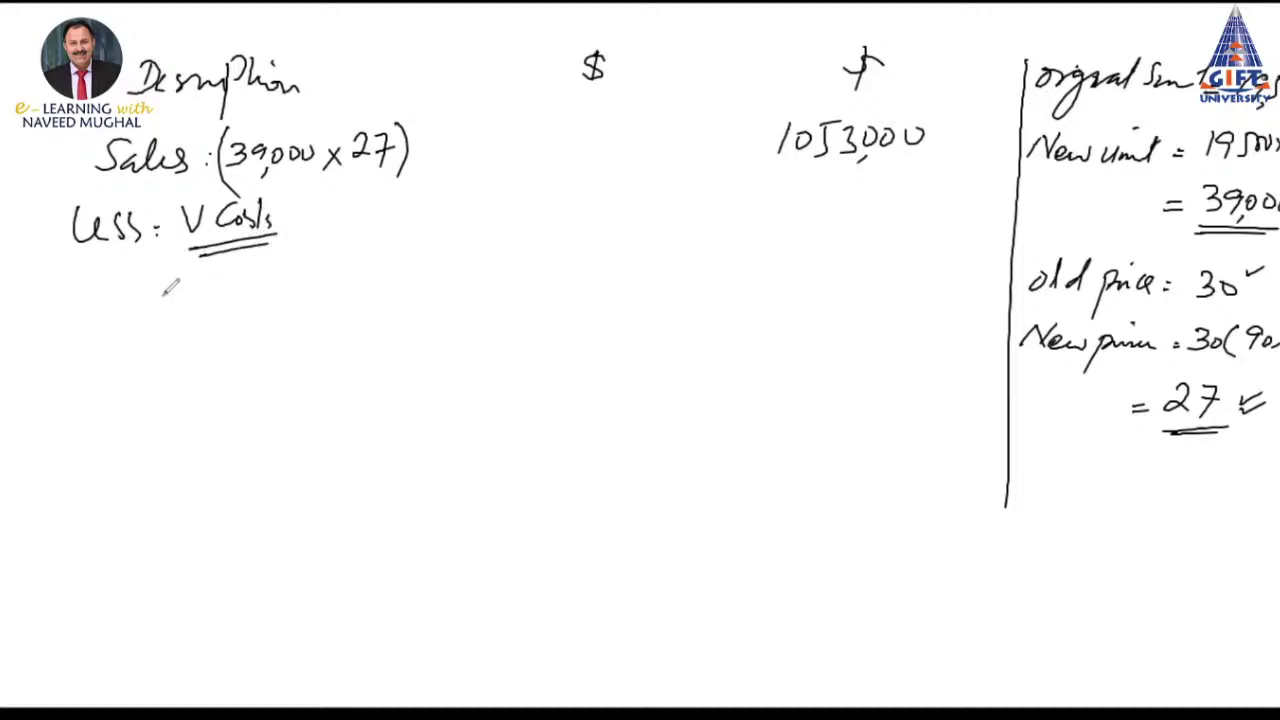
mouse_move(157, 280)
left_mouse_down()
mouse_move(155, 306)
mouse_move(256, 280)
left_mouse_up()
left_click_drag(206, 304, 200, 318)
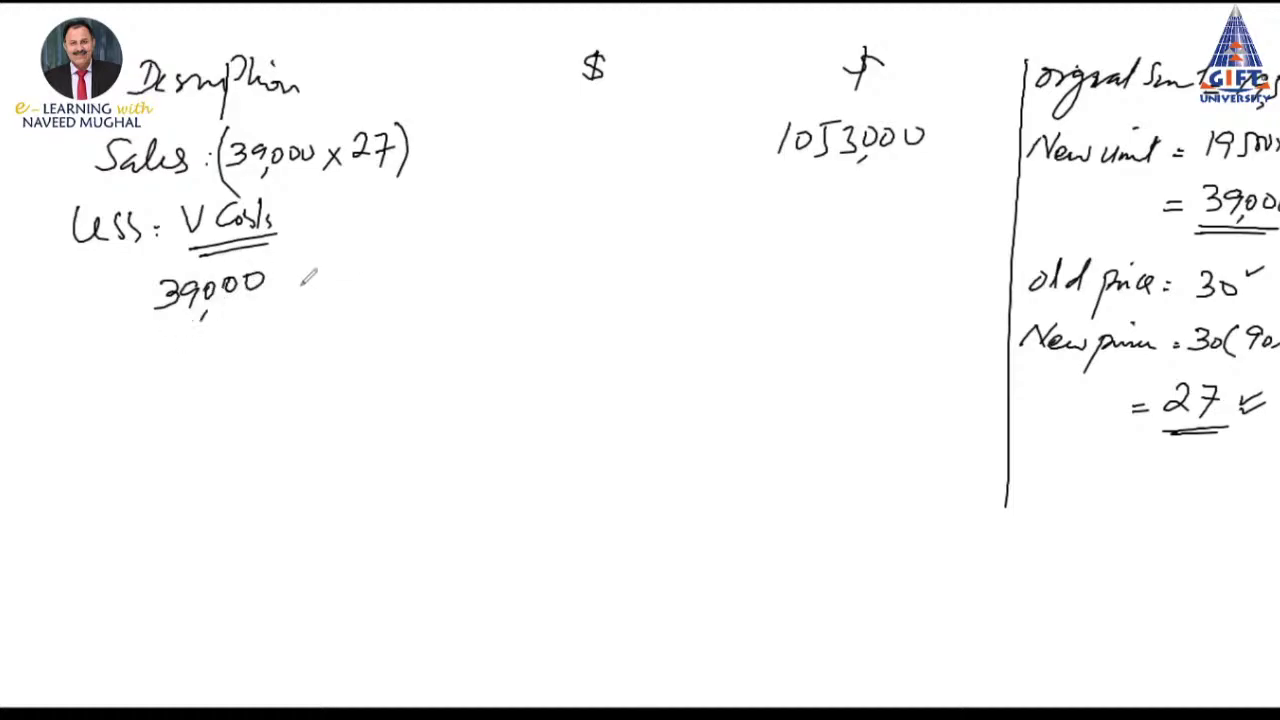
mouse_move(283, 272)
left_mouse_down()
mouse_move(301, 297)
mouse_move(282, 298)
mouse_move(349, 288)
left_mouse_up()
left_click_drag(368, 246, 368, 290)
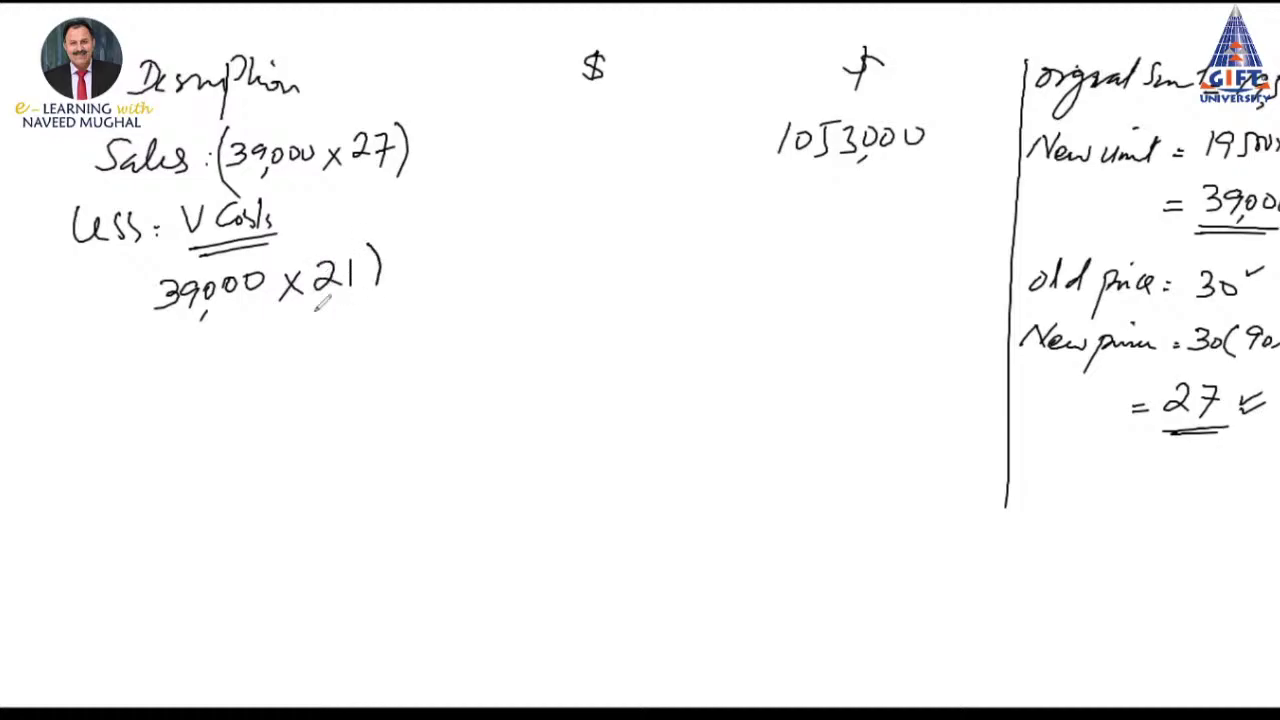
left_click_drag(154, 262, 152, 318)
Enter the (819,000) deduction and rule a subtotal line below the amounts
mouse_move(808, 194)
left_mouse_down()
mouse_move(826, 230)
mouse_move(850, 230)
left_mouse_up()
left_click_drag(874, 200, 890, 204)
left_click_drag(912, 200, 850, 238)
mouse_move(780, 188)
left_mouse_down()
mouse_move(790, 200)
mouse_move(776, 238)
left_mouse_up()
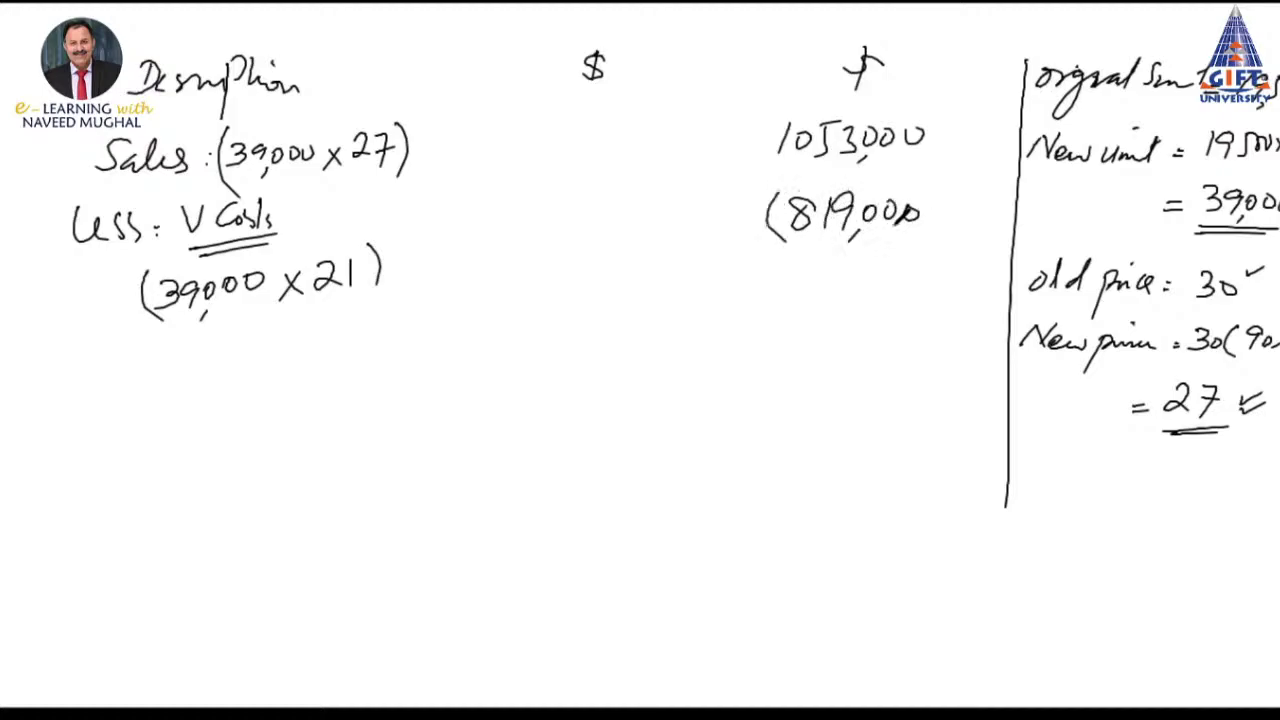
left_click_drag(930, 186, 928, 234)
left_click_drag(724, 262, 928, 258)
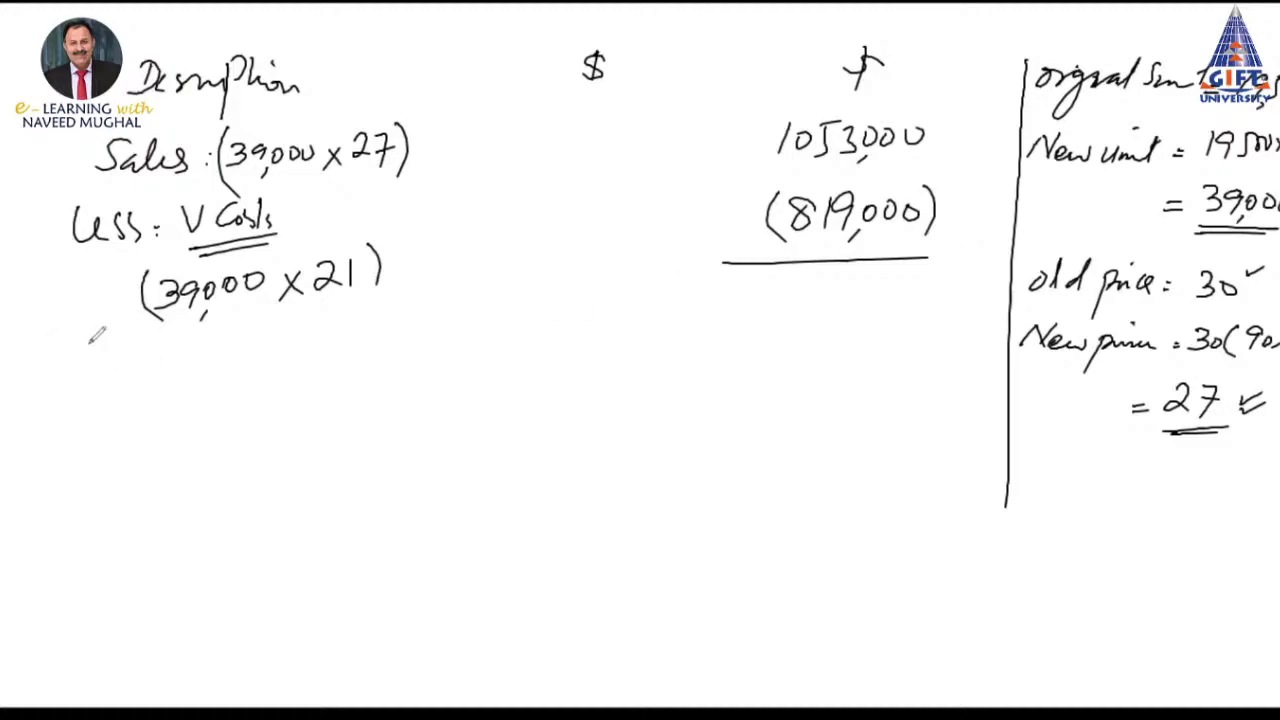
Write the CM line with a contribution margin of 234,000
mouse_move(92, 344)
left_mouse_down()
mouse_move(90, 364)
mouse_move(146, 362)
mouse_move(626, 300)
left_mouse_up()
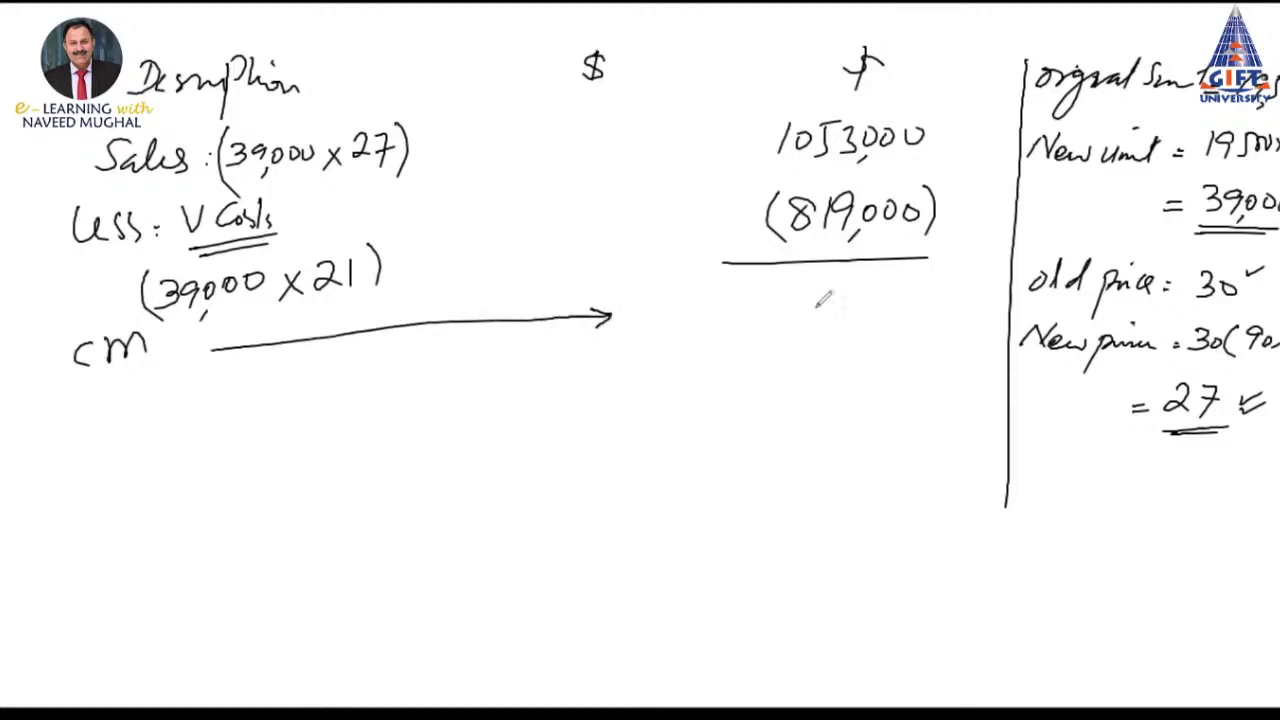
mouse_move(760, 288)
left_mouse_down()
mouse_move(784, 318)
mouse_move(838, 320)
mouse_move(862, 294)
left_mouse_up()
left_click_drag(890, 290, 912, 292)
left_click_drag(836, 319, 833, 329)
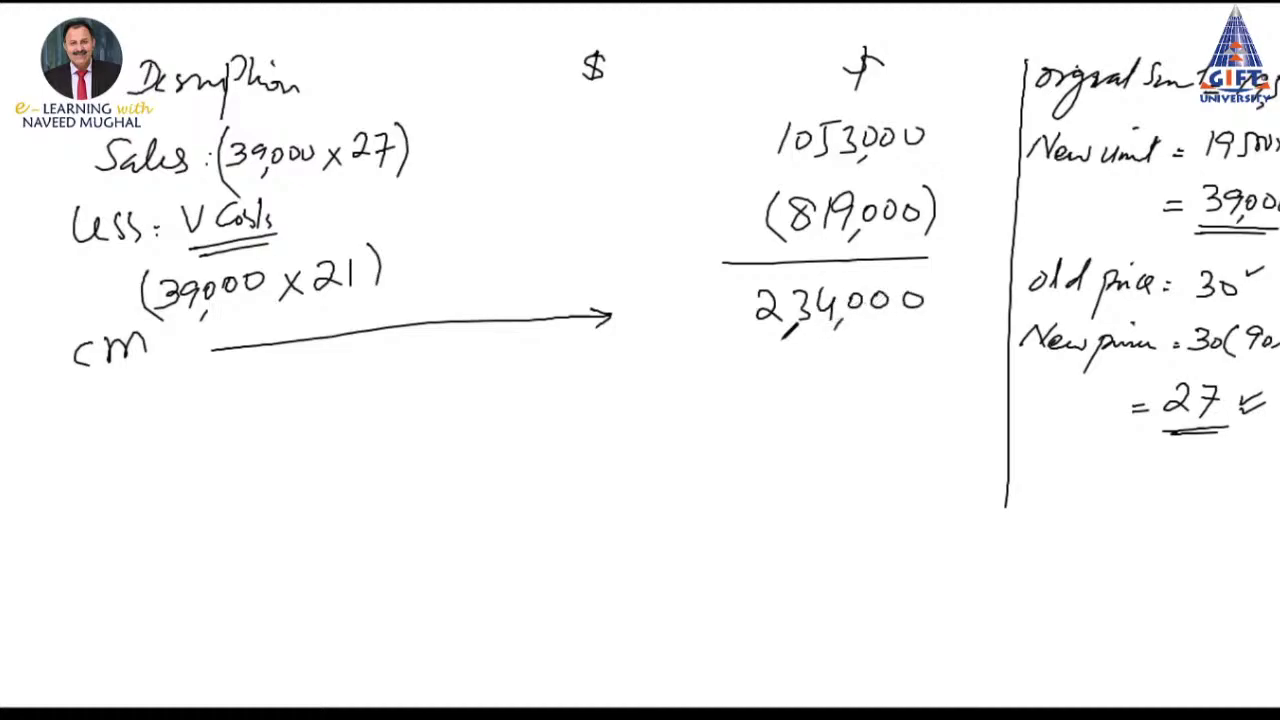
Write the 'Less: Fixed Expenses.' label below CM
left_click_drag(58, 393, 164, 414)
mouse_move(165, 380)
left_mouse_down()
mouse_move(245, 392)
mouse_move(268, 342)
left_mouse_up()
left_click_drag(316, 385, 332, 360)
left_click_drag(318, 376, 330, 375)
left_click_drag(316, 390, 346, 398)
mouse_move(362, 372)
left_mouse_down()
mouse_move(354, 428)
mouse_move(404, 370)
mouse_move(455, 368)
mouse_move(447, 378)
left_mouse_up()
left_click(463, 373)
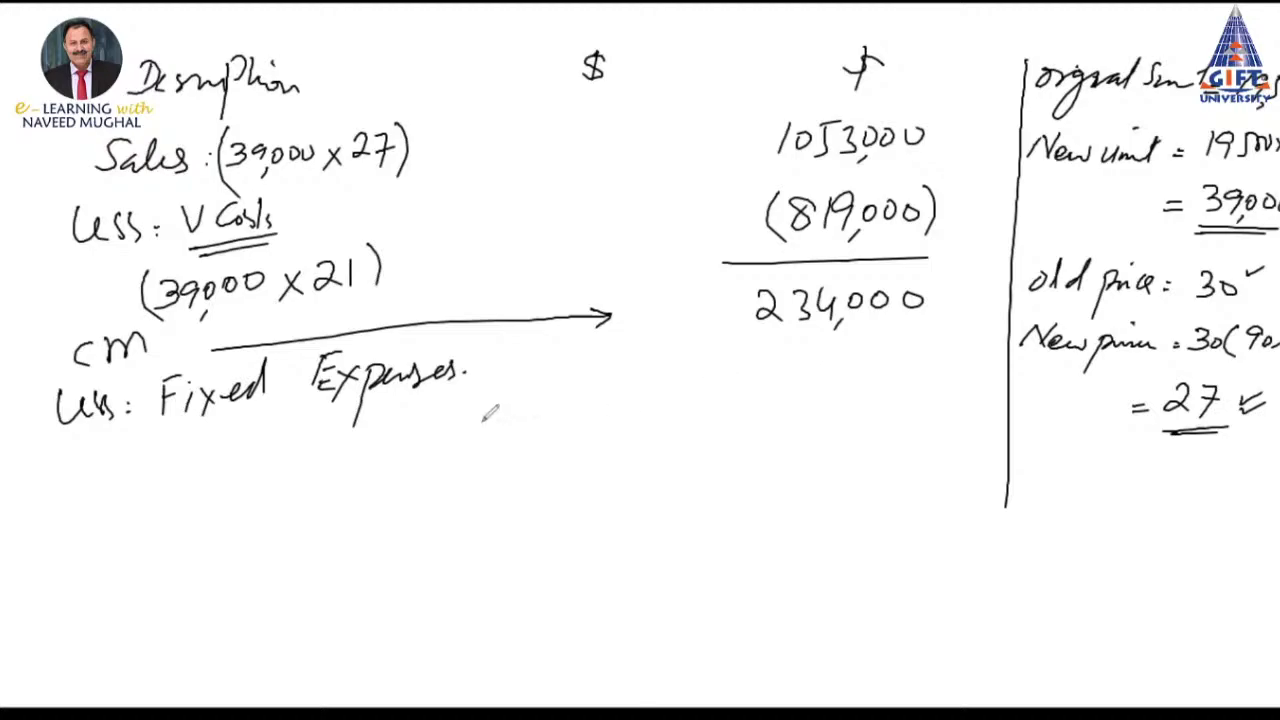
Add the bracketed fixed-expense sum (180,000 + 60,000)
mouse_move(185, 432)
left_mouse_down()
mouse_move(183, 452)
mouse_move(209, 421)
mouse_move(232, 427)
mouse_move(240, 452)
left_mouse_up()
left_click_drag(256, 426, 270, 428)
mouse_move(290, 427)
left_mouse_down()
mouse_move(341, 432)
mouse_move(330, 443)
left_mouse_up()
mouse_move(350, 414)
left_mouse_down()
mouse_move(352, 428)
mouse_move(398, 413)
mouse_move(408, 432)
left_mouse_up()
mouse_move(433, 410)
left_mouse_down()
mouse_move(459, 404)
mouse_move(466, 380)
mouse_move(468, 430)
left_mouse_up()
left_click_drag(182, 408, 184, 466)
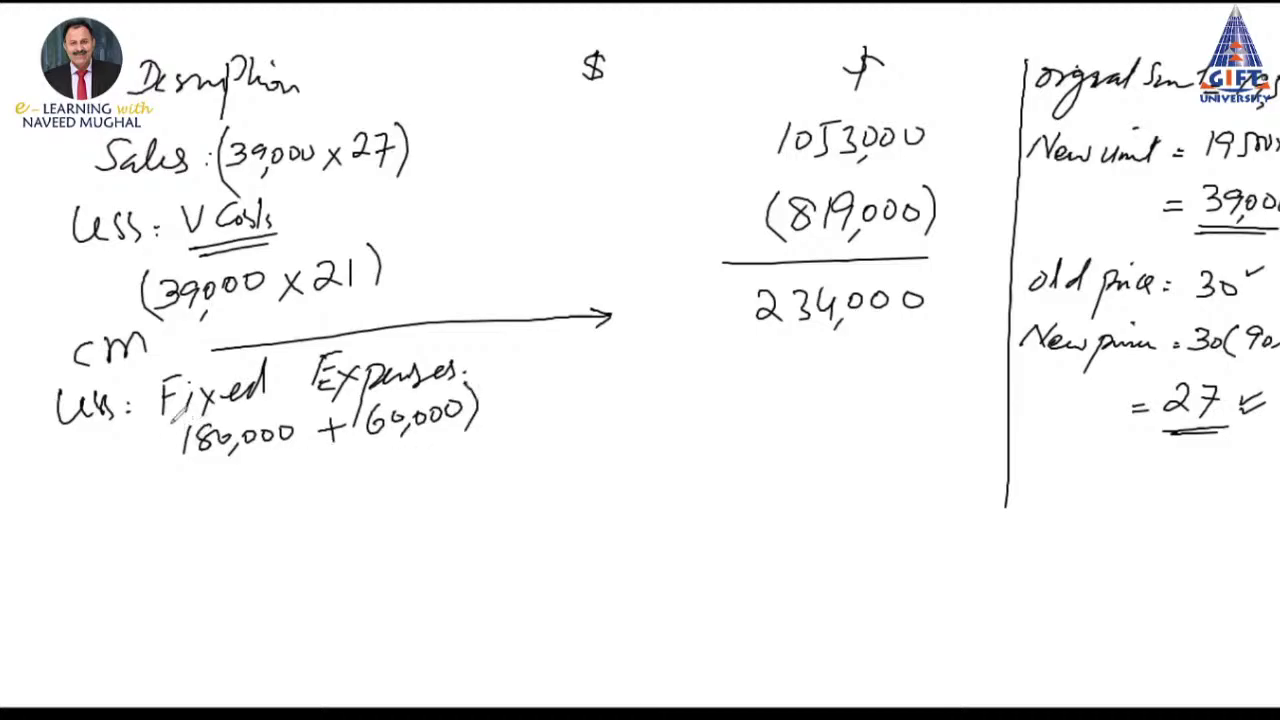
Enter (240,000) under 234,000 with a rule beneath, and tidy the sum's brackets
mouse_move(810, 342)
left_mouse_down()
mouse_move(790, 380)
mouse_move(822, 374)
mouse_move(836, 388)
mouse_move(866, 356)
left_mouse_up()
mouse_move(890, 352)
left_mouse_down()
mouse_move(922, 362)
mouse_move(928, 385)
left_mouse_up()
mouse_move(750, 340)
left_mouse_down()
mouse_move(752, 385)
mouse_move(927, 408)
left_mouse_up()
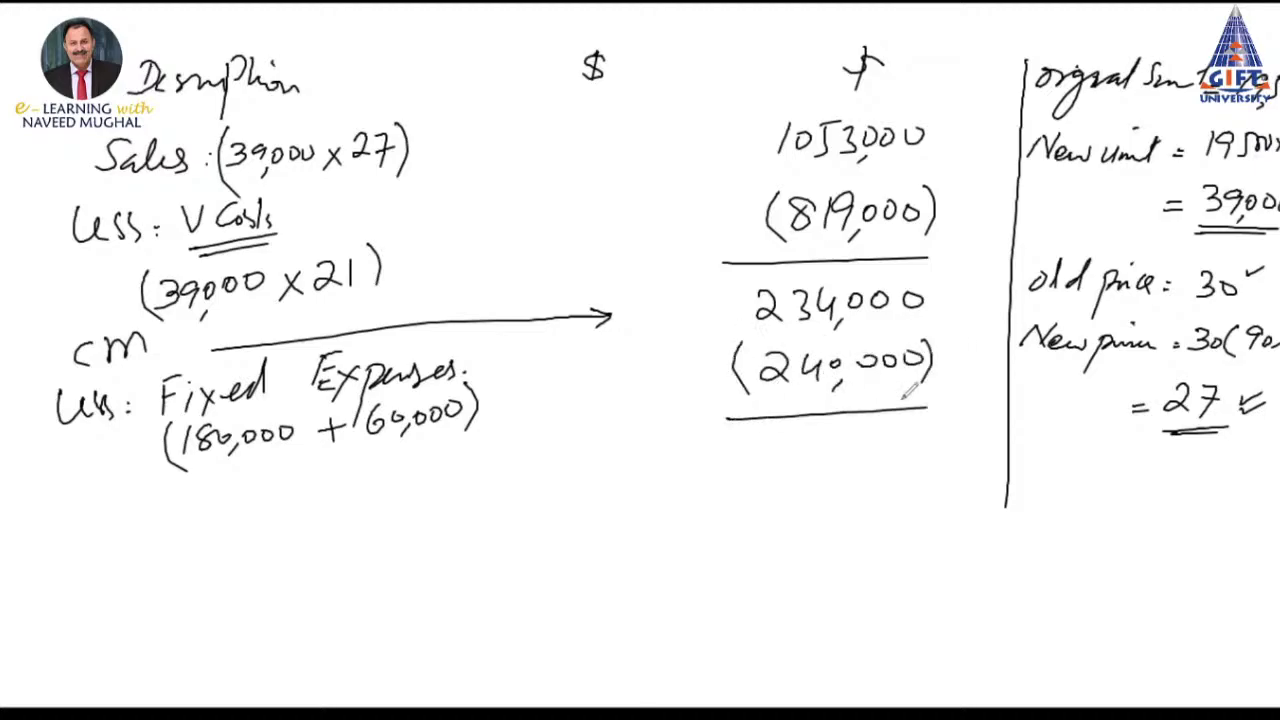
left_click_drag(170, 440, 158, 454)
left_click_drag(474, 386, 478, 395)
Write the double-underlined (6,000) result and label it 'New profit or loss'
mouse_move(810, 440)
left_mouse_down()
mouse_move(800, 462)
mouse_move(830, 446)
left_mouse_up()
left_click_drag(858, 446, 898, 448)
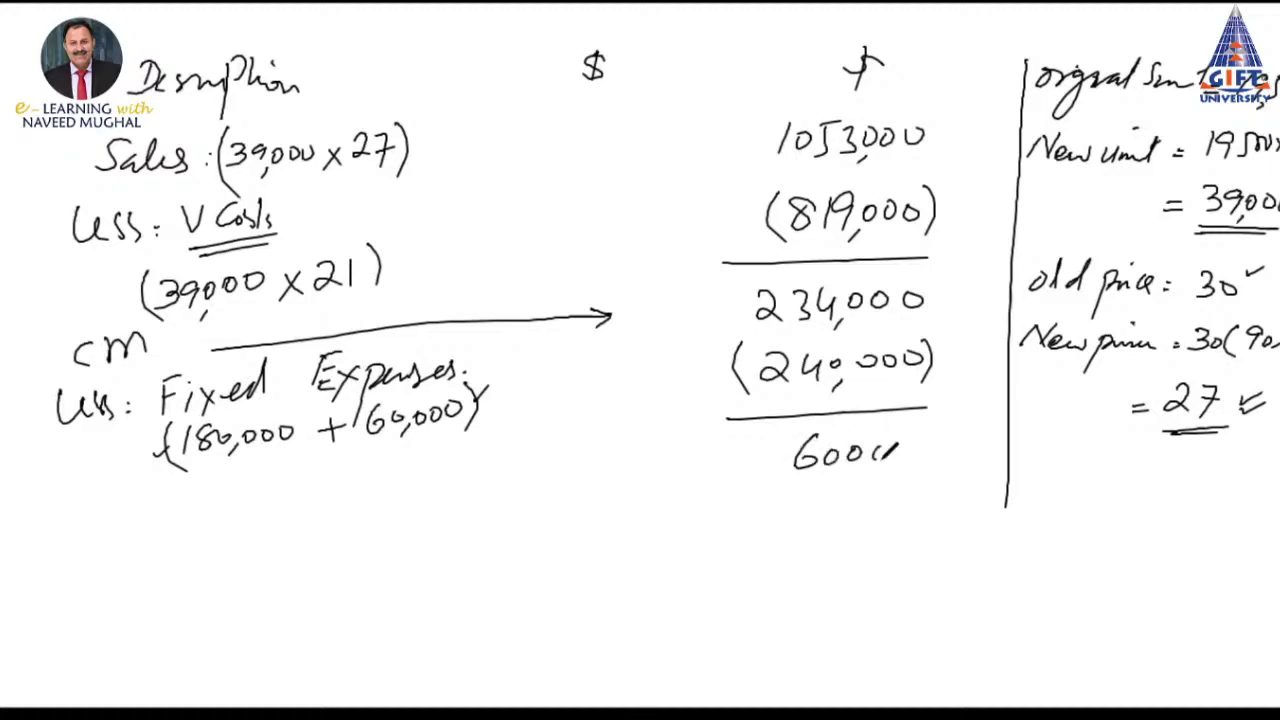
left_click_drag(788, 428, 782, 474)
left_click_drag(906, 430, 908, 468)
mouse_move(760, 496)
left_mouse_down()
mouse_move(904, 487)
mouse_move(906, 498)
left_mouse_up()
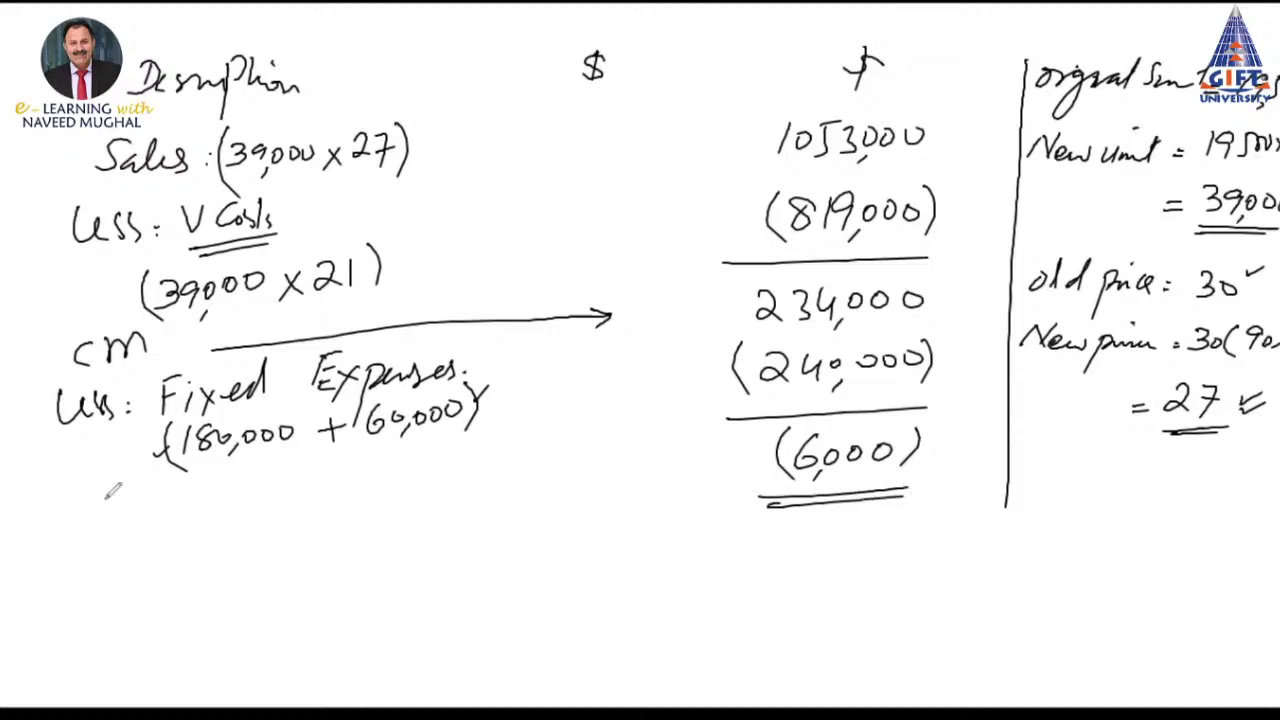
mouse_move(96, 516)
left_mouse_down()
mouse_move(124, 488)
mouse_move(300, 486)
mouse_move(312, 470)
mouse_move(360, 466)
mouse_move(456, 472)
left_mouse_up()
mouse_move(378, 510)
left_mouse_down()
mouse_move(456, 490)
mouse_move(440, 496)
left_mouse_up()
Underline 'Loss' toward (6,000), tick the loss and underline the Description heading
mouse_move(520, 478)
left_mouse_down()
mouse_move(656, 466)
mouse_move(613, 482)
left_mouse_up()
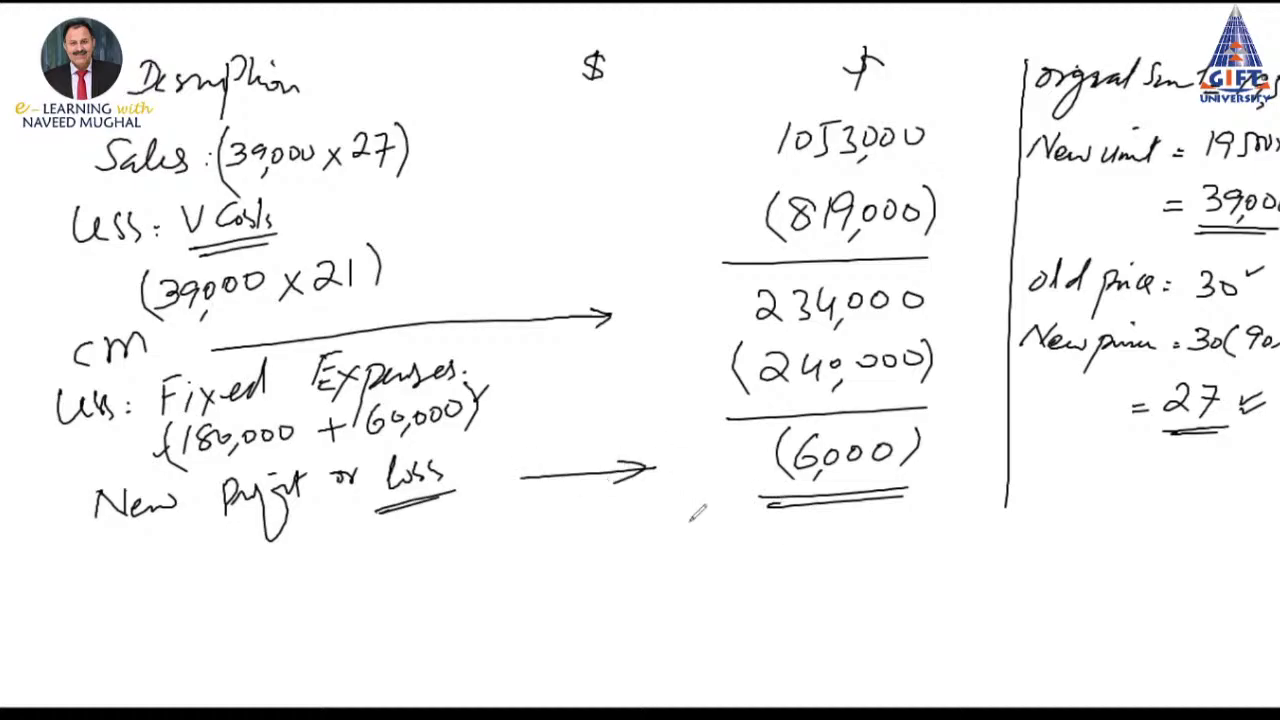
mouse_move(946, 428)
left_mouse_down()
mouse_move(962, 414)
mouse_move(974, 426)
left_mouse_up()
left_click_drag(143, 104, 365, 91)
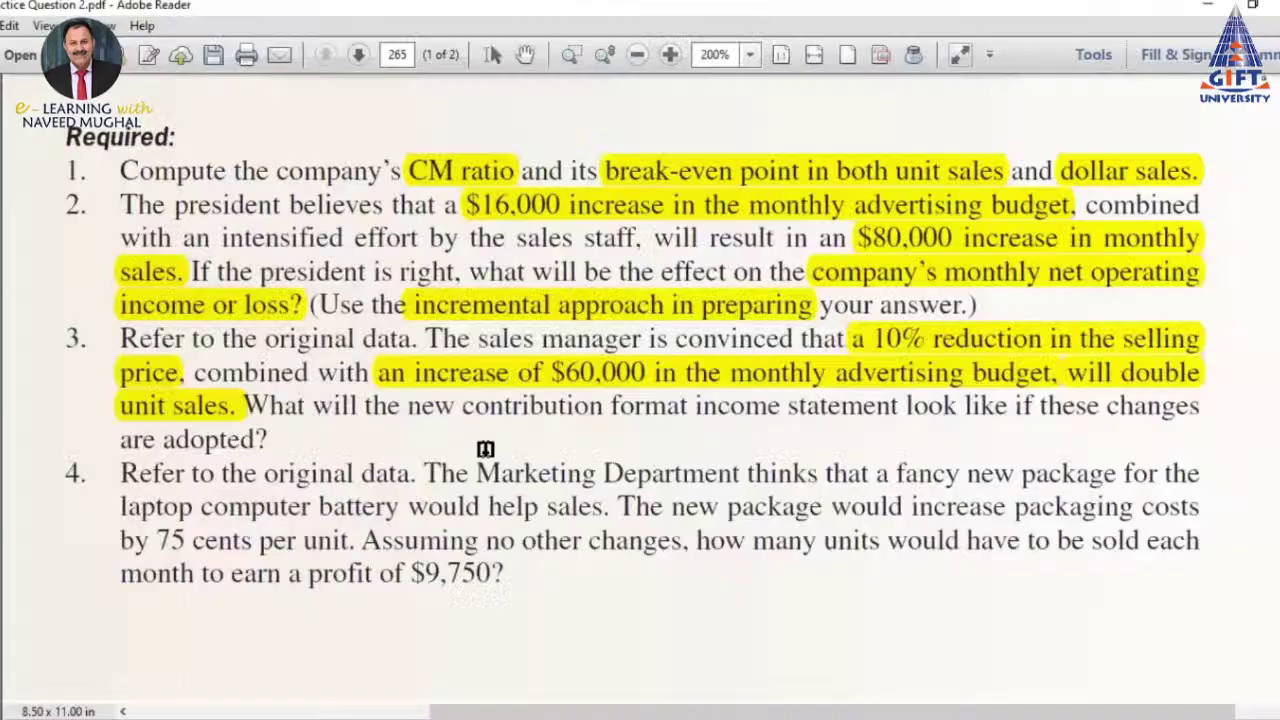
Highlight question 4's new package, 75 cents per-unit cost increase and $9,750 target profit
scroll(375, 368, "down", 3)
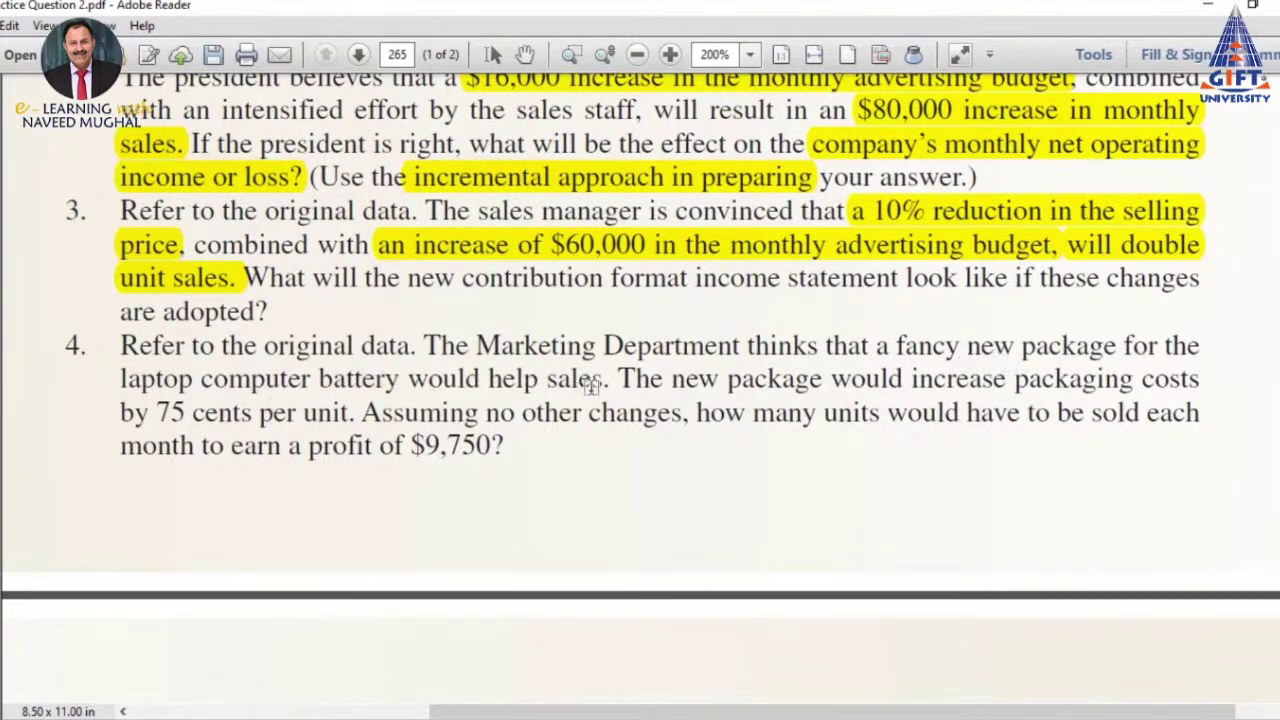
left_click_drag(966, 345, 1186, 345)
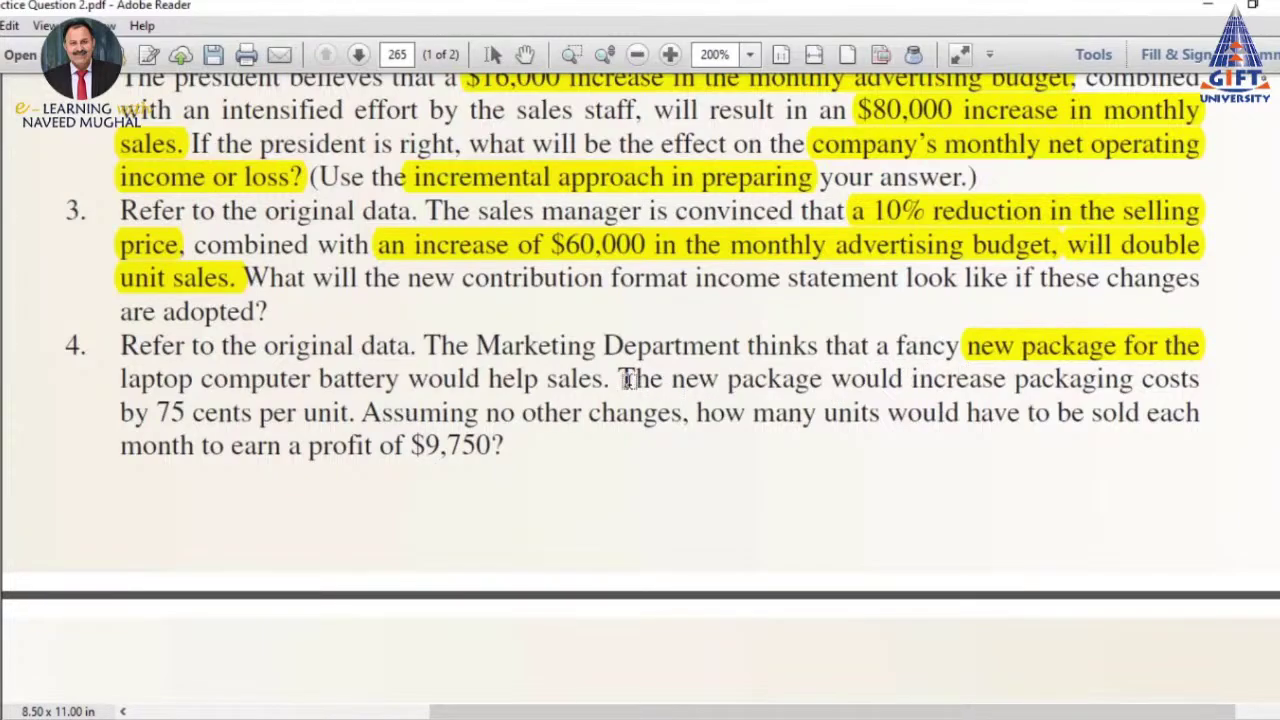
left_click_drag(620, 380, 349, 412)
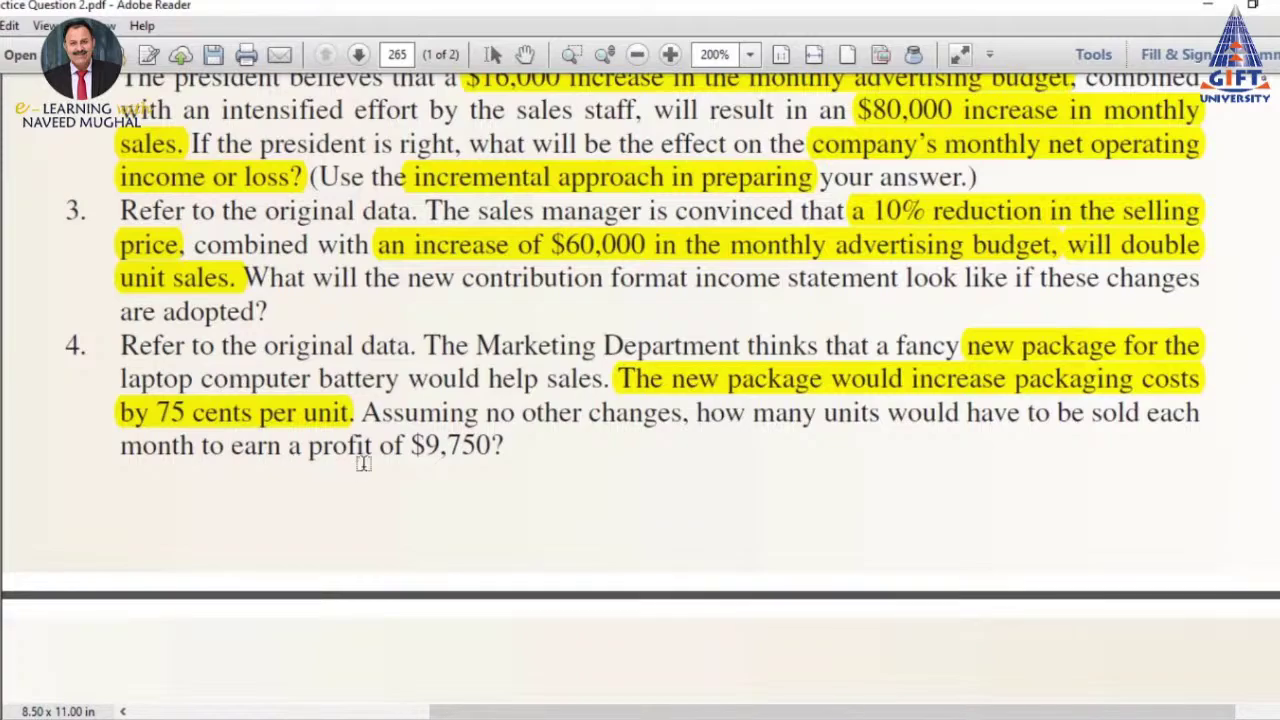
left_click_drag(410, 445, 505, 445)
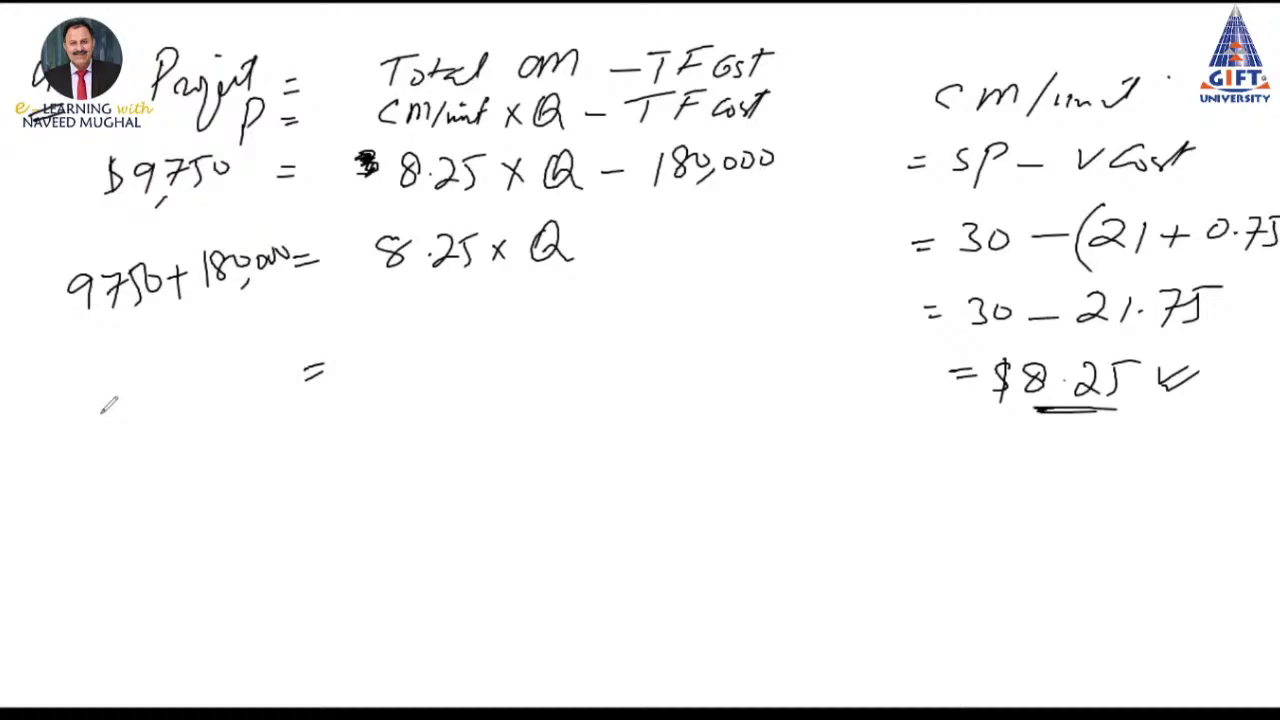
Write the equation 189750 = 8.25 × Q
left_click_drag(92, 372, 92, 405)
mouse_move(130, 362)
left_mouse_down()
mouse_move(152, 400)
mouse_move(176, 398)
mouse_move(210, 352)
left_mouse_up()
left_click_drag(222, 350, 230, 366)
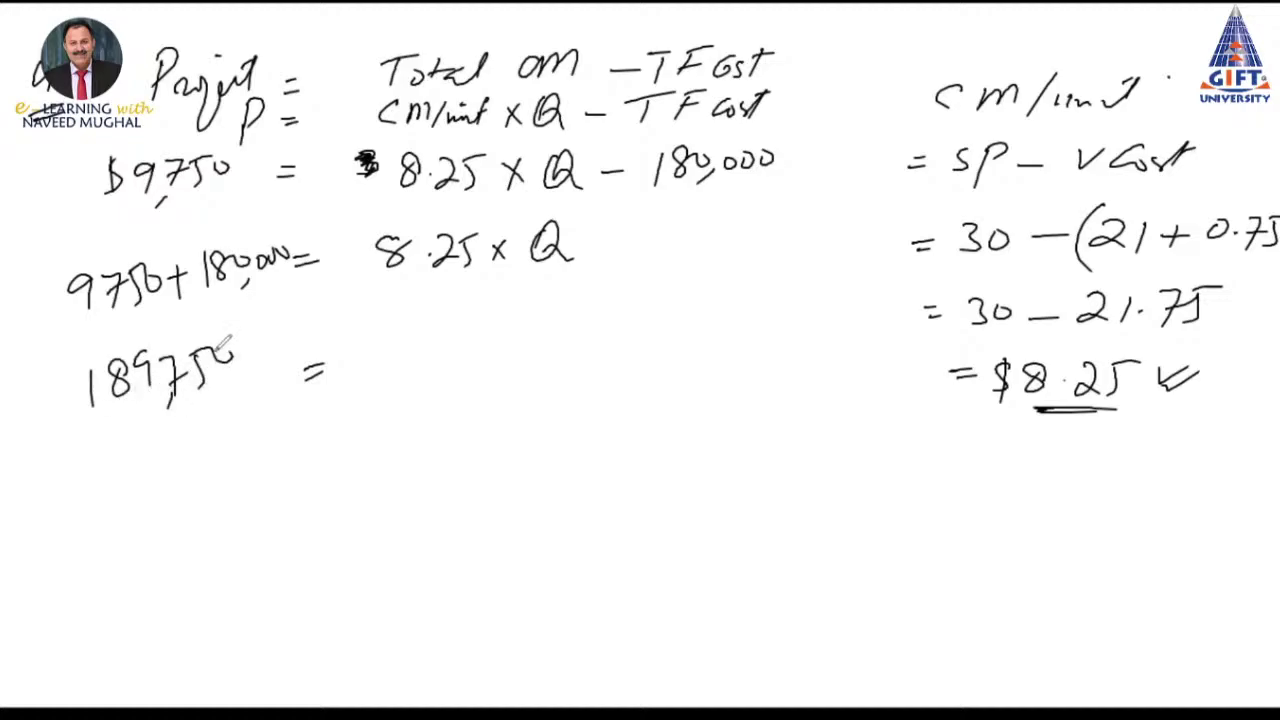
mouse_move(404, 318)
left_mouse_down()
mouse_move(390, 346)
mouse_move(404, 330)
mouse_move(458, 348)
mouse_move(516, 340)
left_mouse_up()
left_click(416, 340)
mouse_move(516, 322)
left_mouse_down()
mouse_move(502, 340)
mouse_move(538, 314)
left_mouse_up()
left_click_drag(540, 326, 562, 342)
left_click_drag(452, 404, 458, 440)
left_click_drag(328, 438, 340, 446)
Rearrange it below as the fraction 189750 / 8.25 = Q
left_click_drag(90, 458, 92, 490)
left_click_drag(128, 444, 150, 472)
mouse_move(186, 424)
left_mouse_down()
mouse_move(176, 462)
mouse_move(200, 454)
left_mouse_up()
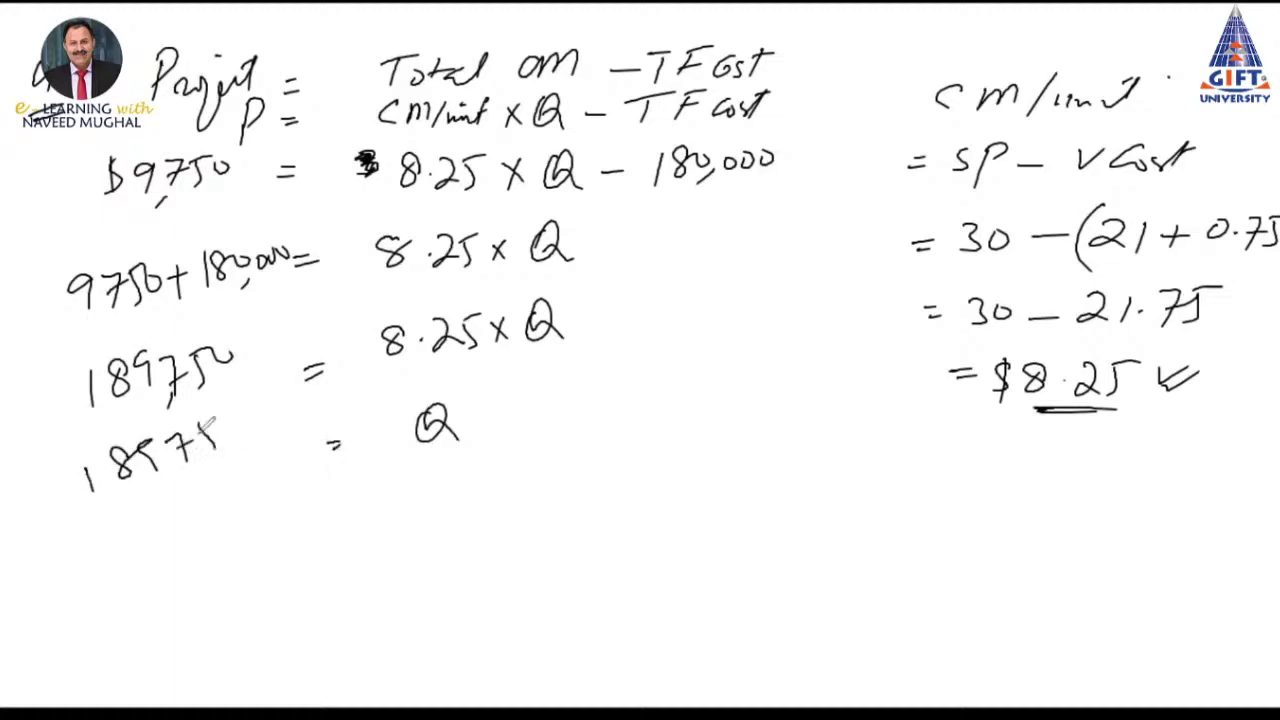
left_click_drag(230, 410, 214, 434)
left_click_drag(240, 418, 238, 416)
left_click_drag(208, 468, 112, 520)
left_click_drag(250, 446, 208, 468)
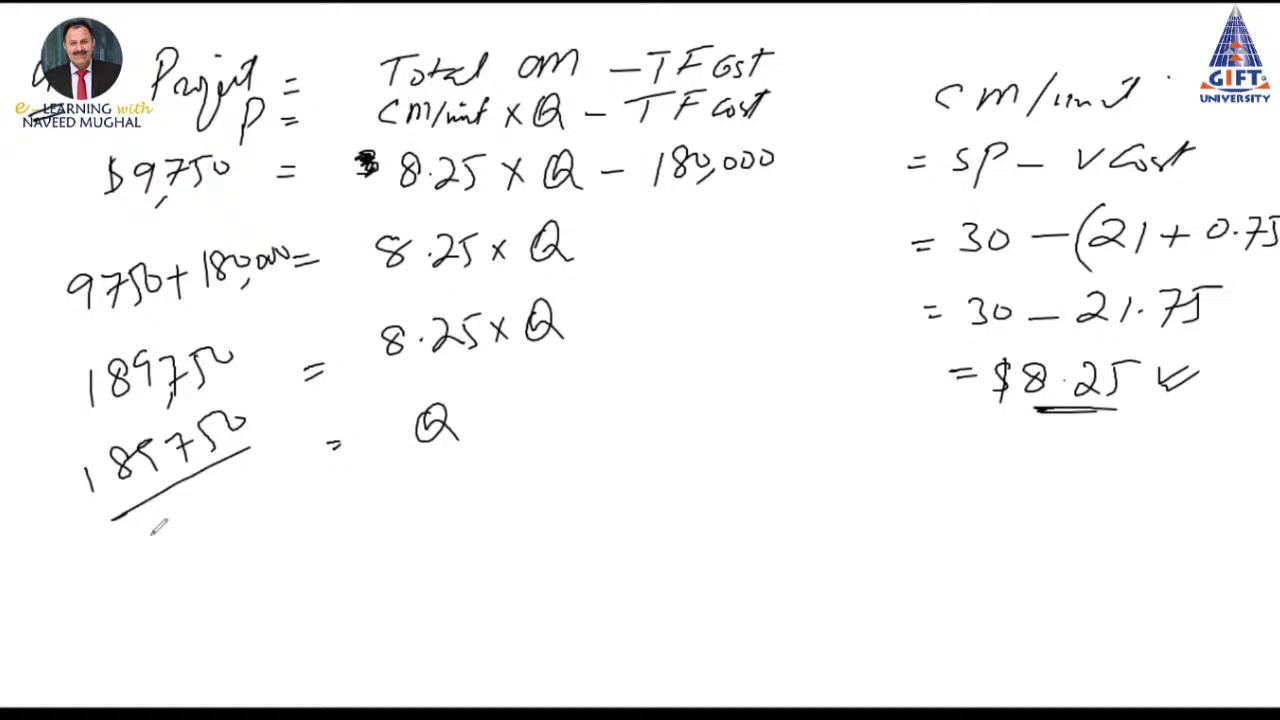
mouse_move(172, 524)
left_mouse_down()
mouse_move(160, 532)
mouse_move(230, 525)
left_mouse_up()
left_click(192, 525)
left_click_drag(245, 482, 236, 515)
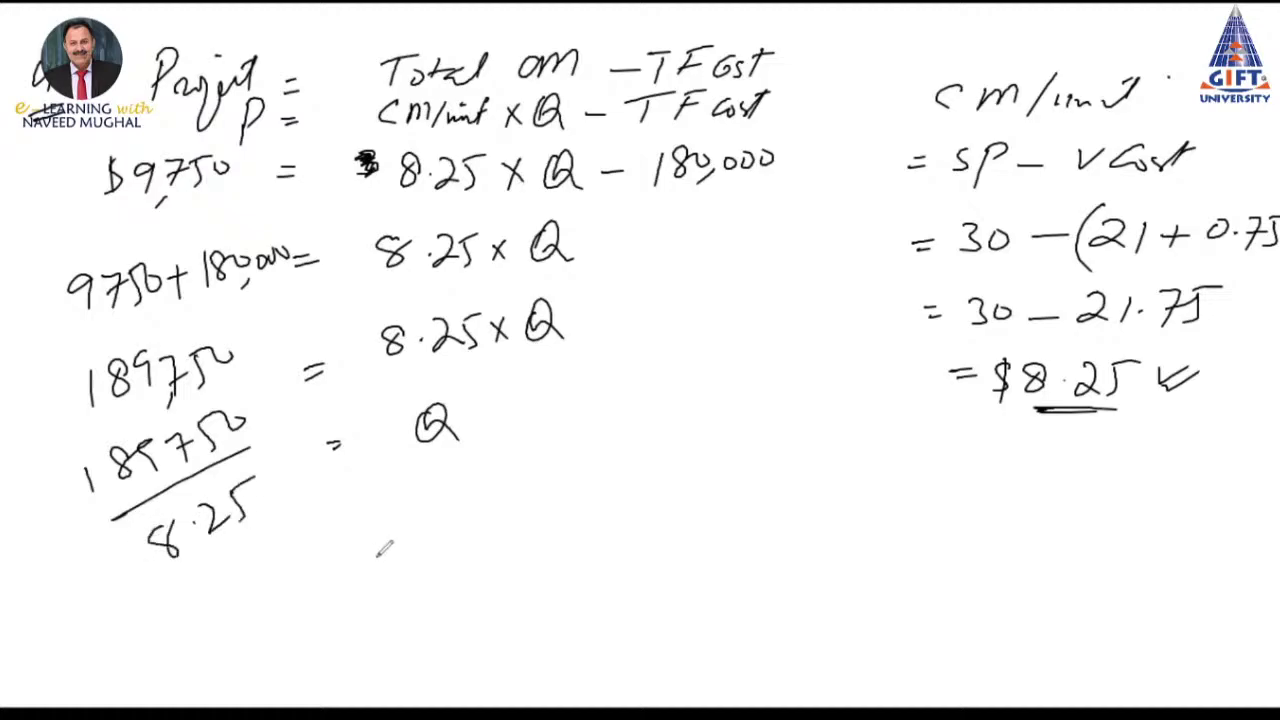
mouse_move(342, 550)
left_mouse_down()
mouse_move(368, 542)
mouse_move(378, 554)
left_mouse_up()
left_click_drag(422, 508, 444, 548)
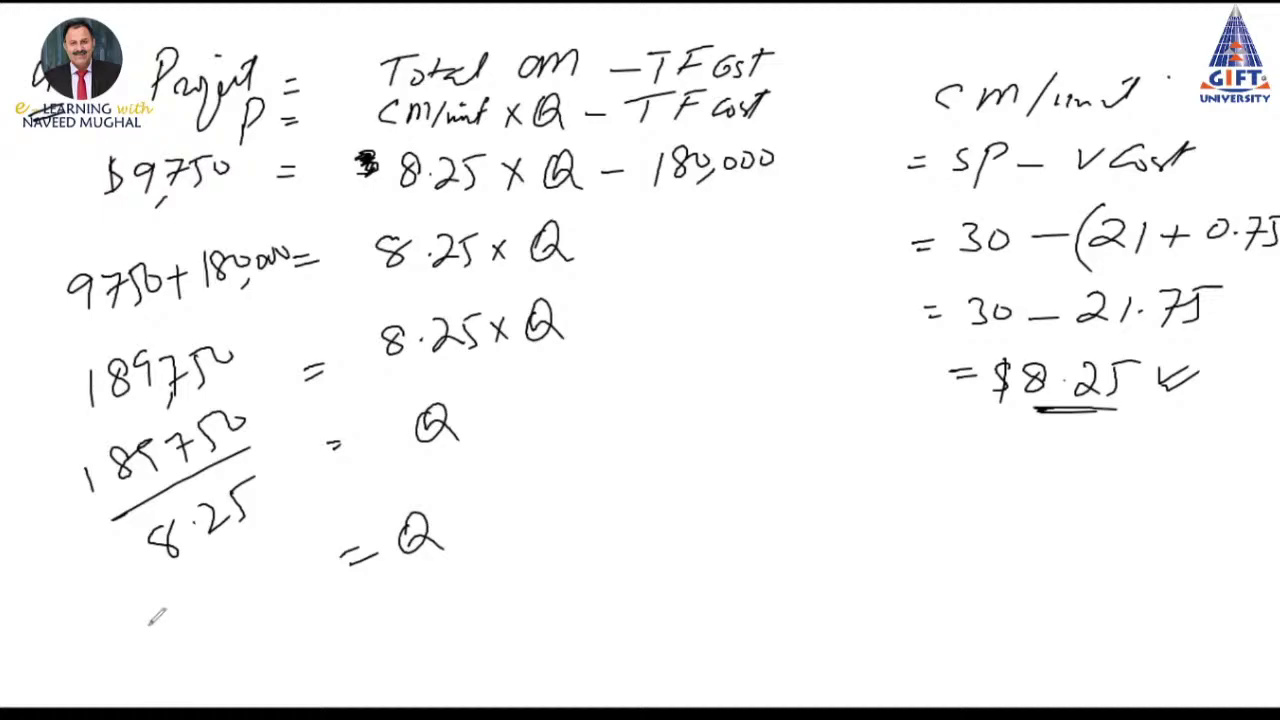
Write the answer 23,000, double-underline it, tick the Q line and double-tick $9750
left_click_drag(158, 612, 186, 636)
mouse_move(196, 590)
left_mouse_down()
mouse_move(204, 618)
mouse_move(244, 584)
left_mouse_up()
left_click_drag(270, 580, 286, 566)
left_click_drag(224, 616, 218, 632)
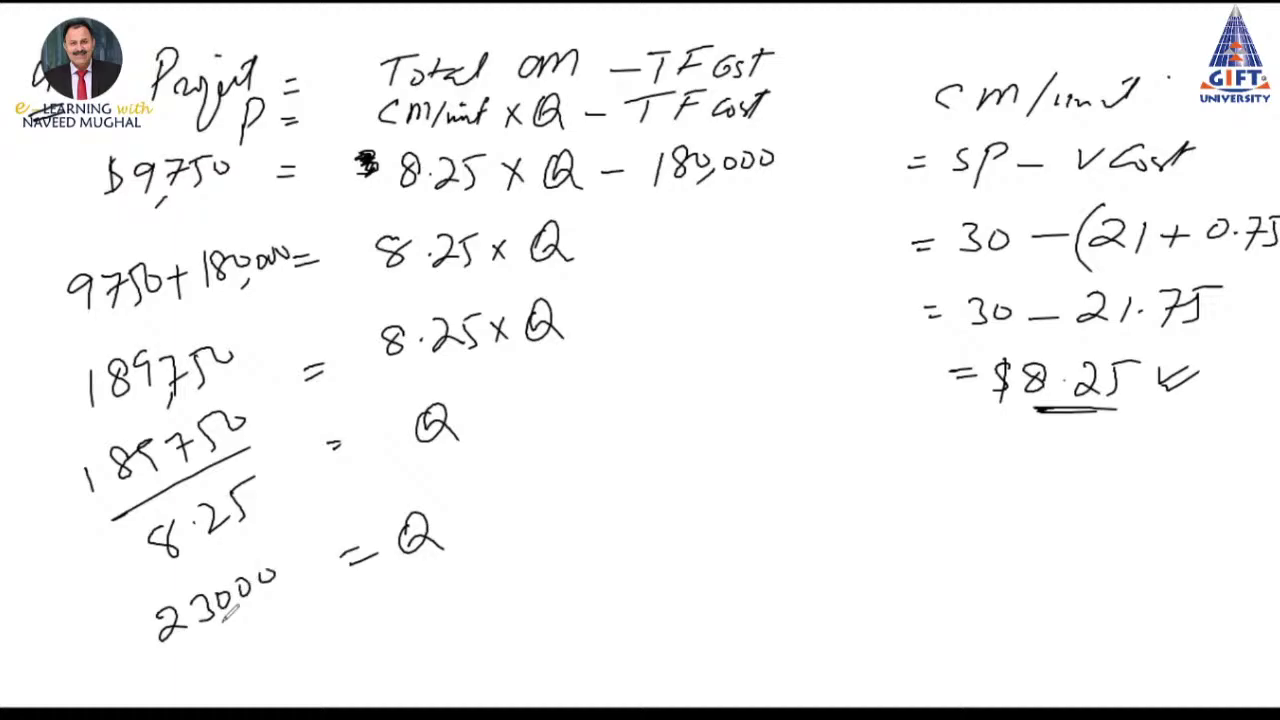
mouse_move(132, 612)
left_mouse_down()
mouse_move(114, 648)
mouse_move(148, 660)
mouse_move(292, 598)
left_mouse_up()
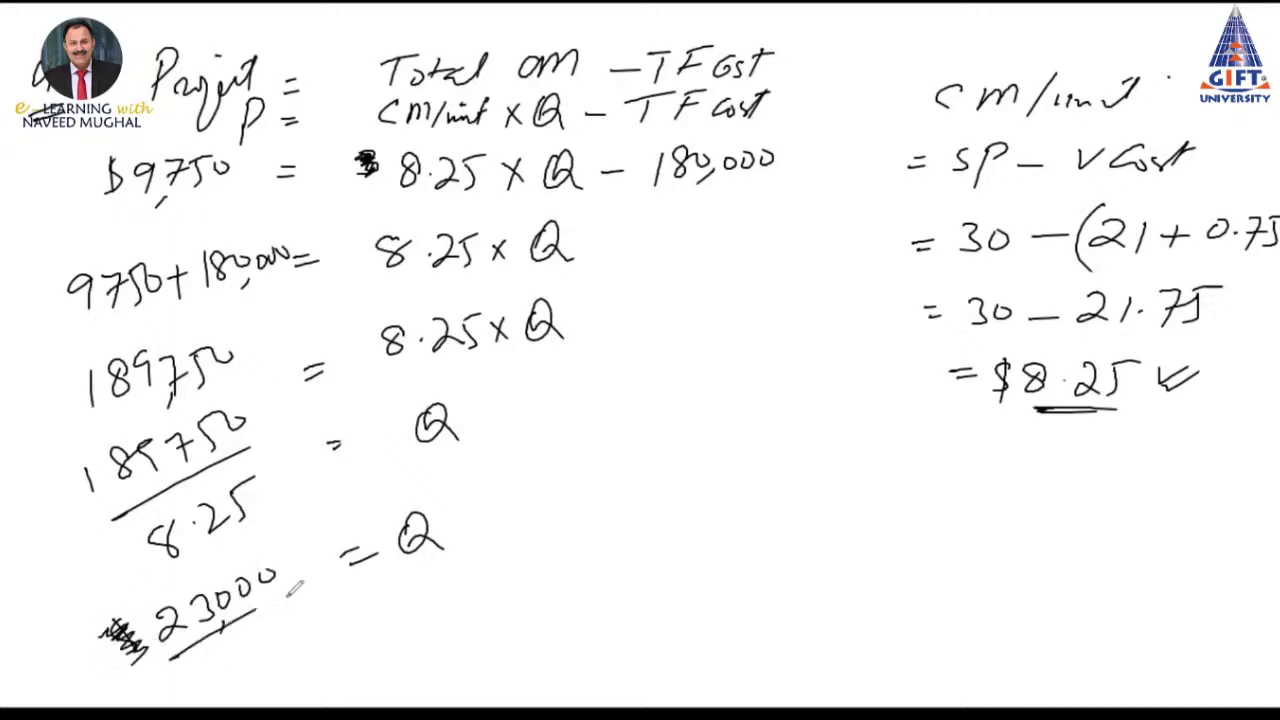
left_click_drag(174, 664, 296, 604)
left_click_drag(466, 495, 506, 474)
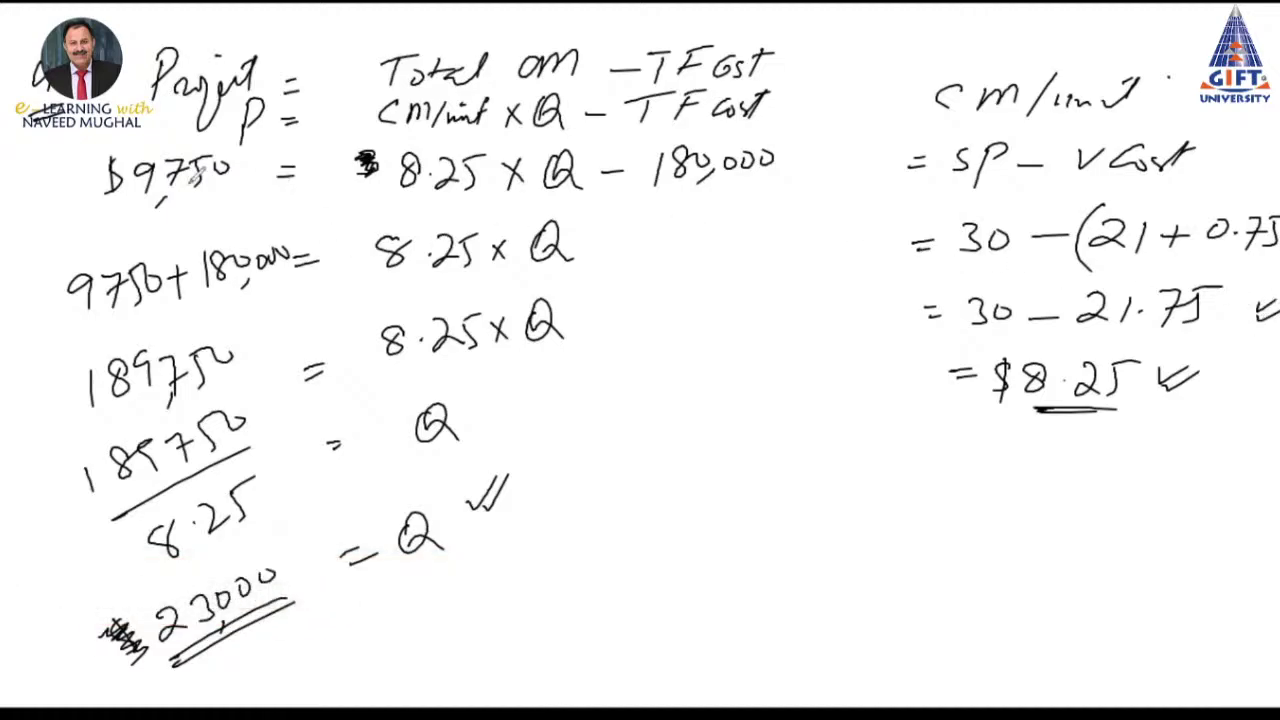
left_click_drag(26, 186, 44, 176)
left_click_drag(34, 196, 54, 180)
Double-underline $9750, rule a long dividing line, and begin writing 'Target Units'
left_click_drag(116, 216, 216, 203)
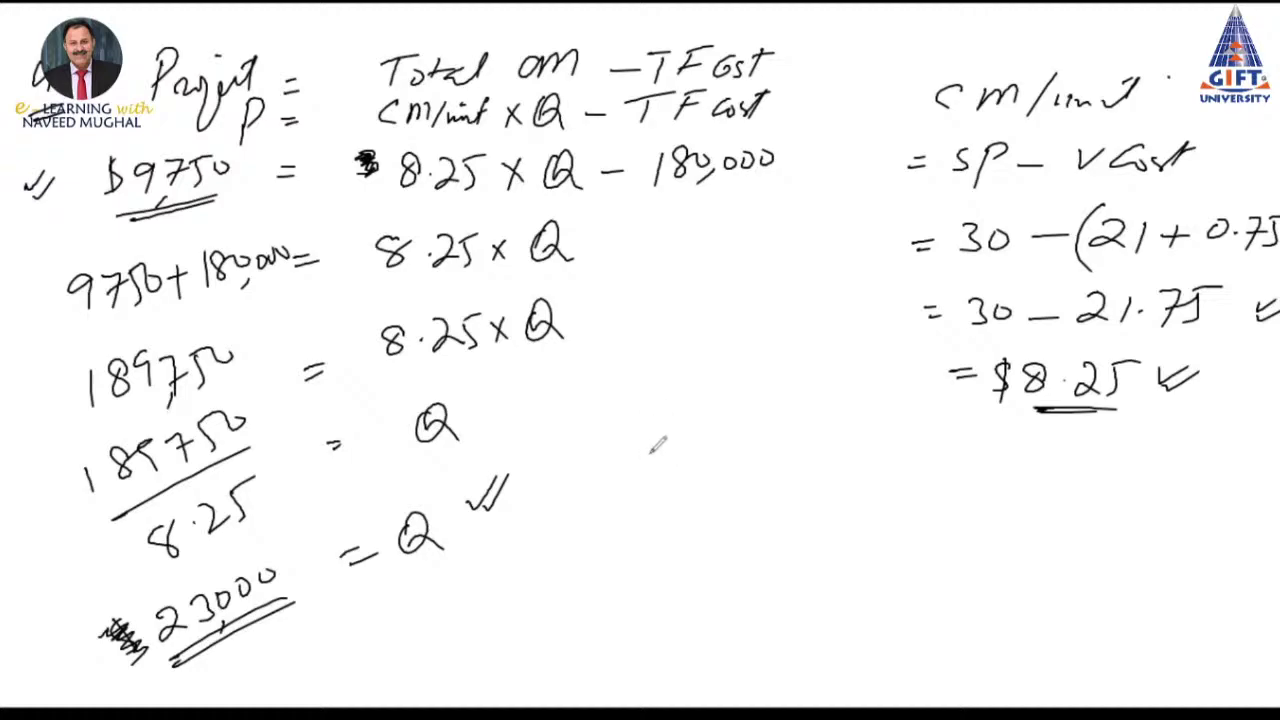
left_click_drag(588, 435, 1279, 425)
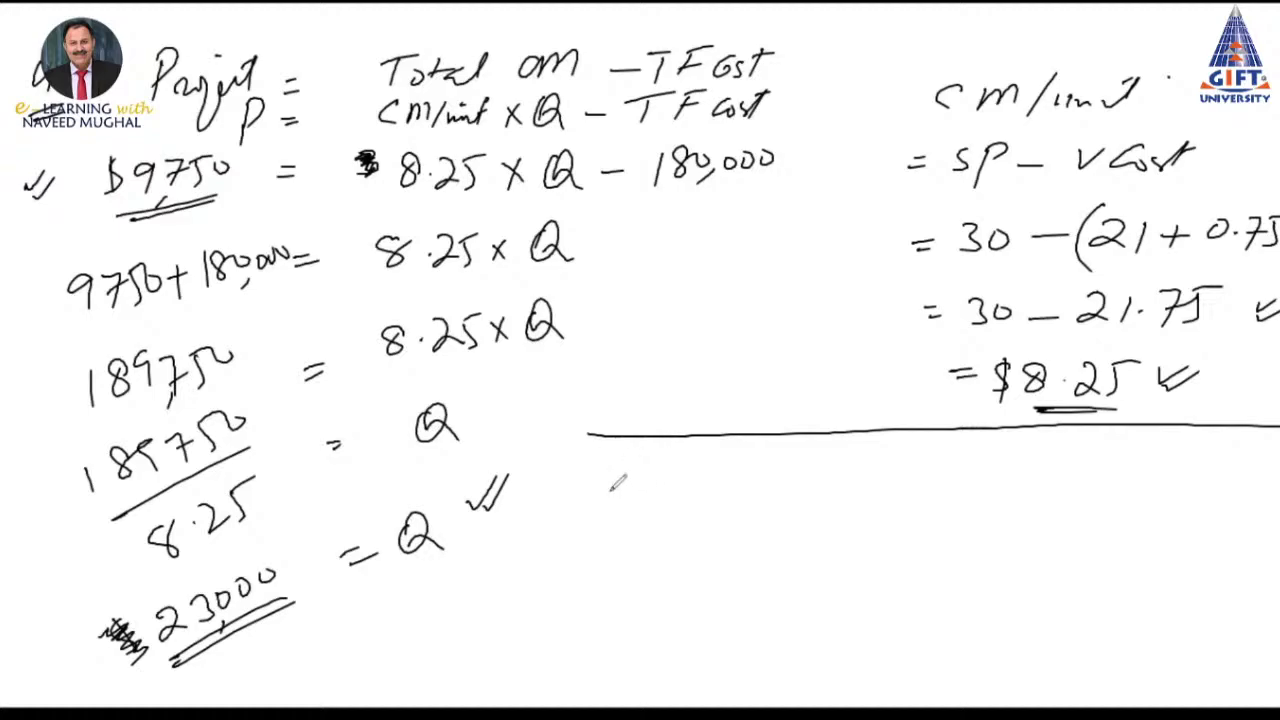
mouse_move(568, 462)
left_mouse_down()
mouse_move(628, 478)
mouse_move(620, 515)
mouse_move(683, 478)
mouse_move(786, 485)
mouse_move(842, 472)
mouse_move(846, 484)
mouse_move(940, 446)
mouse_move(906, 486)
mouse_move(948, 486)
left_mouse_up()
Write the formula Target Units = (Target Profit + F Cost) / CM per unit
left_click(749, 445)
mouse_move(950, 468)
left_mouse_down()
mouse_move(930, 505)
mouse_move(994, 476)
left_mouse_up()
mouse_move(976, 462)
left_mouse_down()
mouse_move(1058, 468)
mouse_move(1118, 444)
mouse_move(1138, 462)
left_mouse_up()
left_click(1121, 462)
mouse_move(1128, 452)
left_mouse_down()
mouse_move(1126, 474)
mouse_move(1168, 476)
mouse_move(1186, 458)
left_mouse_up()
mouse_move(1210, 452)
left_mouse_down()
mouse_move(1222, 470)
mouse_move(1252, 458)
mouse_move(1250, 472)
left_mouse_up()
left_click_drag(1238, 458, 1264, 454)
left_click_drag(1180, 470, 1204, 462)
left_click_drag(876, 496, 1270, 513)
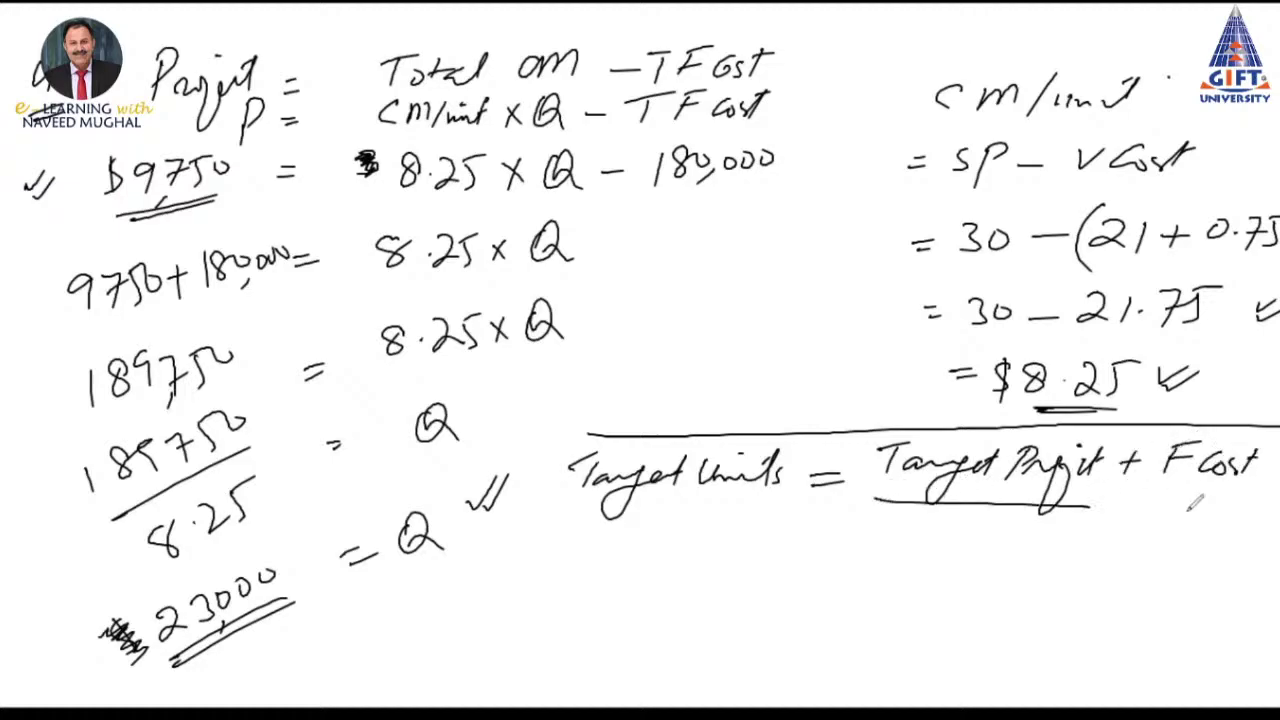
mouse_move(1004, 518)
left_mouse_down()
mouse_move(984, 542)
mouse_move(1064, 540)
left_mouse_up()
mouse_move(1114, 510)
left_mouse_down()
mouse_move(1060, 550)
mouse_move(1160, 530)
left_mouse_up()
left_click_drag(1176, 512, 1190, 544)
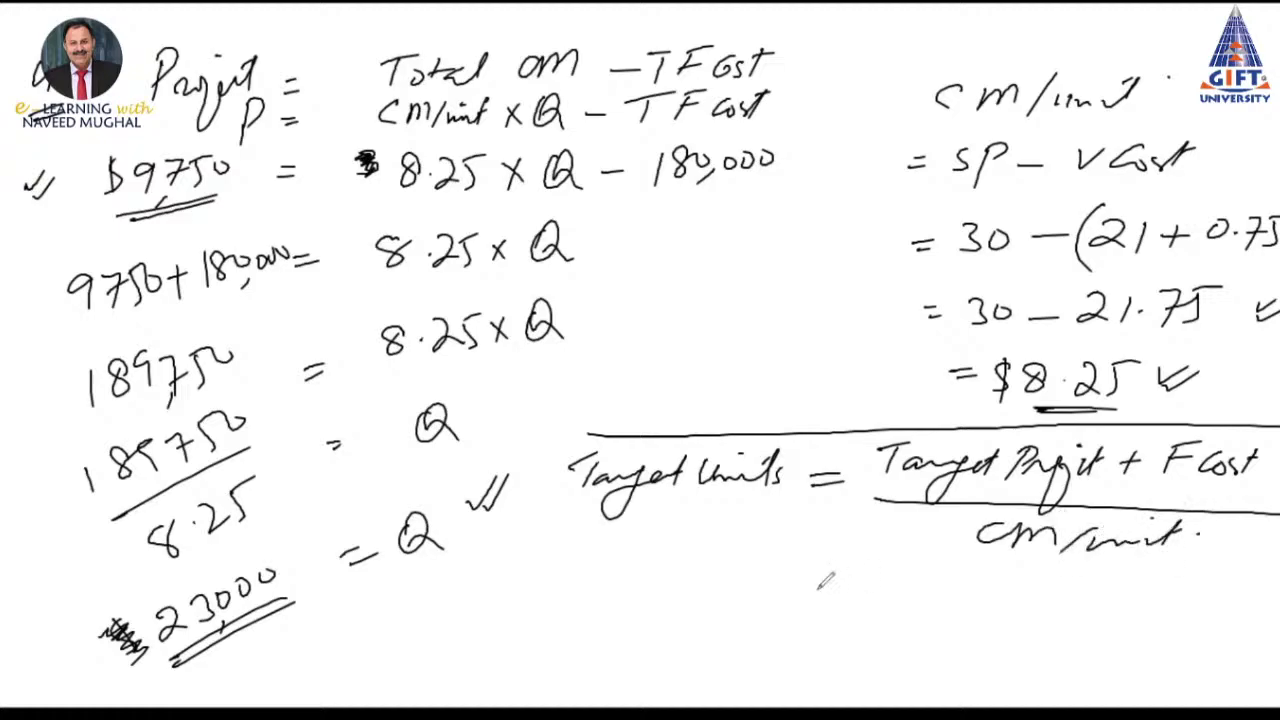
Substitute = (9750 + 180,000) / 8.25, bracketing and ticking the earlier CM per unit working
left_click_drag(792, 588, 811, 595)
mouse_move(884, 564)
left_mouse_down()
mouse_move(872, 594)
mouse_move(914, 592)
mouse_move(946, 560)
left_mouse_up()
mouse_move(958, 562)
left_mouse_down()
mouse_move(956, 576)
mouse_move(1011, 597)
left_mouse_up()
mouse_move(997, 586)
left_mouse_down()
mouse_move(1054, 594)
mouse_move(1090, 562)
mouse_move(1126, 569)
left_mouse_up()
left_click_drag(1148, 562, 1143, 569)
left_click_drag(1168, 567, 1163, 571)
left_click_drag(1188, 567, 1183, 571)
left_click_drag(860, 610, 1207, 610)
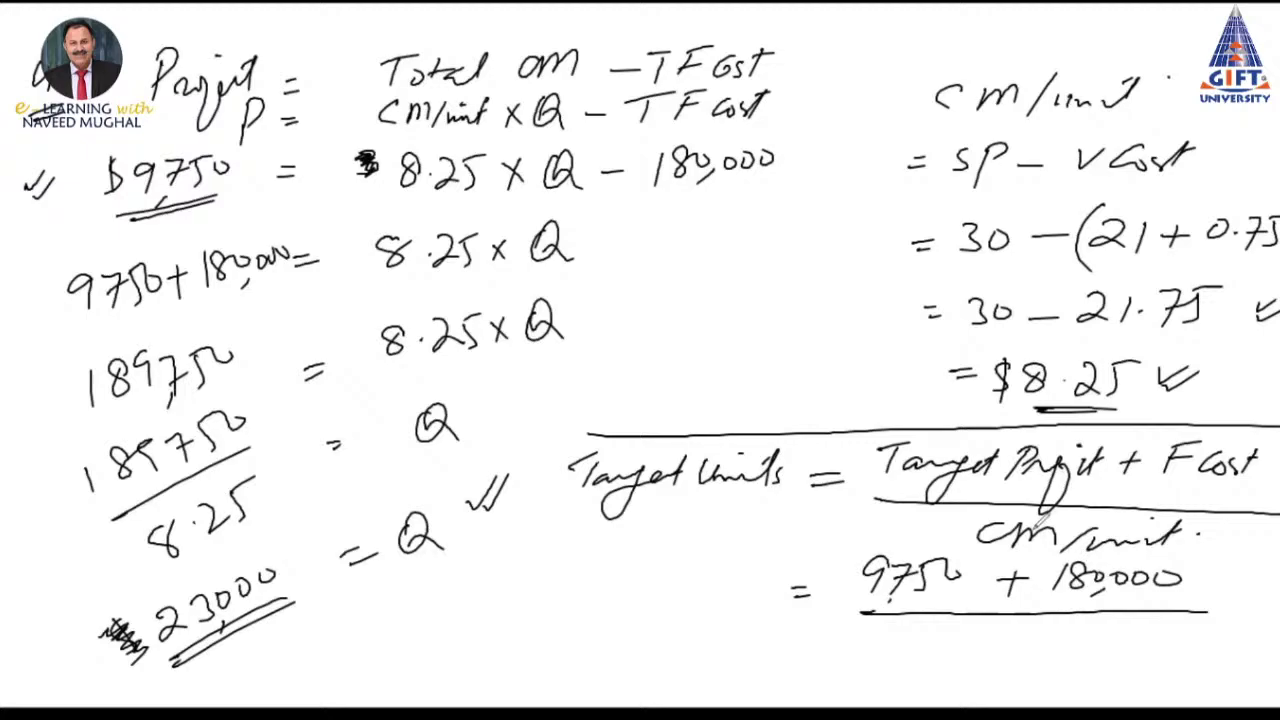
mouse_move(897, 80)
left_mouse_down()
mouse_move(872, 120)
mouse_move(853, 290)
mouse_move(918, 393)
left_mouse_up()
mouse_move(846, 296)
left_mouse_down()
mouse_move(858, 322)
mouse_move(890, 306)
left_mouse_up()
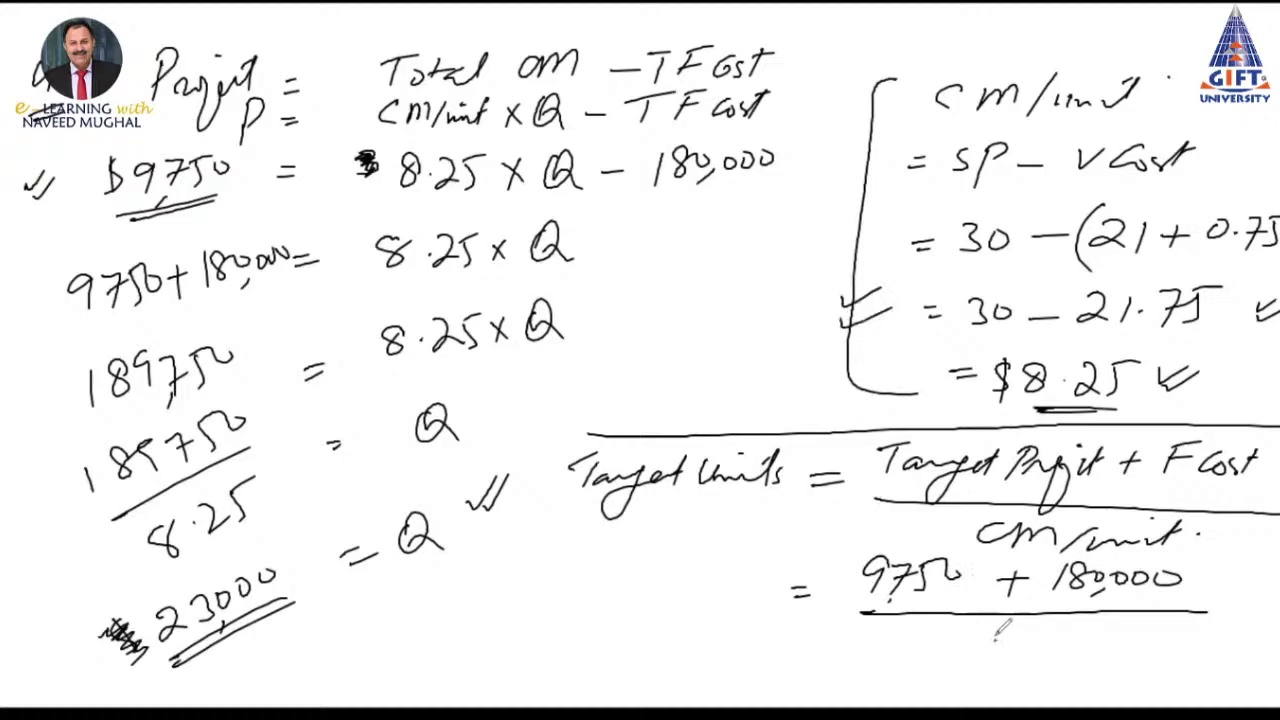
mouse_move(1000, 626)
left_mouse_down()
mouse_move(980, 640)
mouse_move(1044, 658)
left_mouse_up()
left_click_drag(1058, 628, 1086, 622)
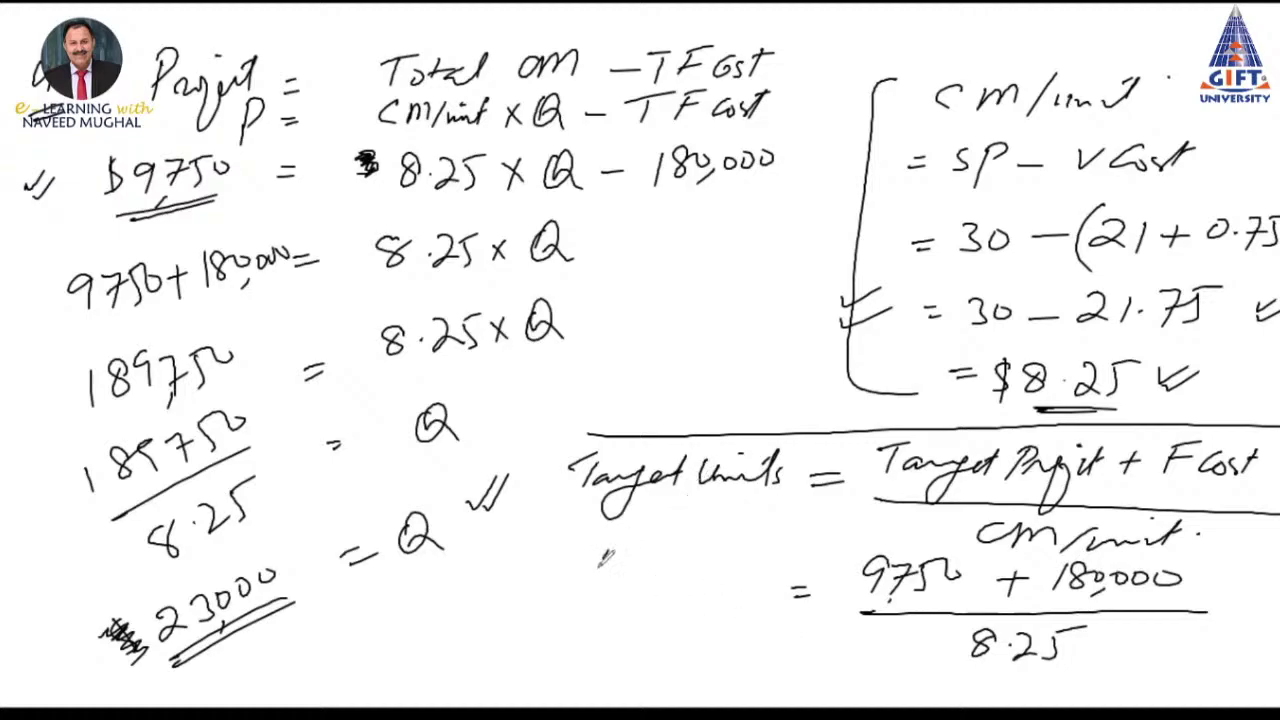
Label the answer line Target Units, box the working, and tick the 23000 result
left_click_drag(582, 564, 616, 550)
mouse_move(600, 554)
left_mouse_down()
mouse_move(596, 586)
mouse_move(638, 574)
mouse_move(640, 610)
mouse_move(686, 556)
left_mouse_up()
left_click_drag(676, 560, 758, 586)
mouse_move(762, 540)
left_mouse_down()
mouse_move(772, 590)
mouse_move(786, 588)
left_mouse_up()
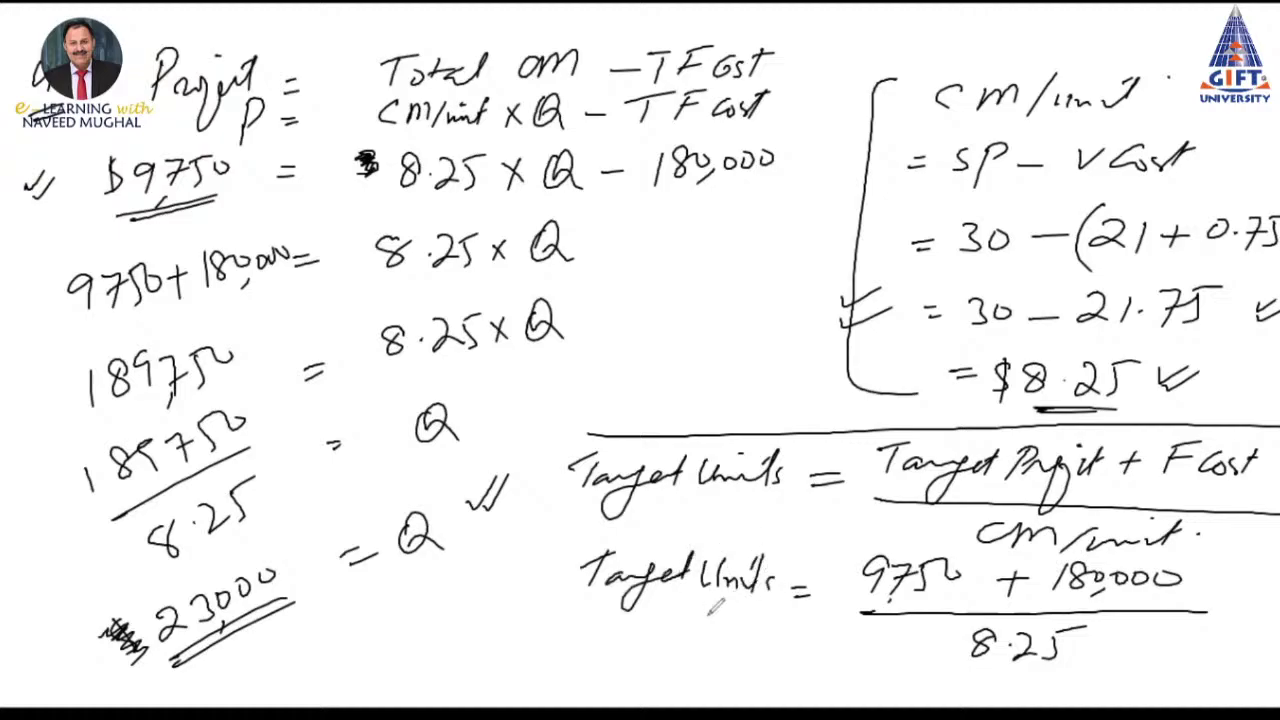
mouse_move(612, 642)
left_mouse_down()
mouse_move(644, 636)
mouse_move(628, 662)
mouse_move(676, 650)
mouse_move(690, 676)
mouse_move(734, 650)
left_mouse_up()
mouse_move(740, 636)
left_mouse_down()
mouse_move(760, 634)
mouse_move(776, 664)
mouse_move(872, 672)
mouse_move(900, 652)
mouse_move(912, 664)
mouse_move(930, 655)
left_mouse_up()
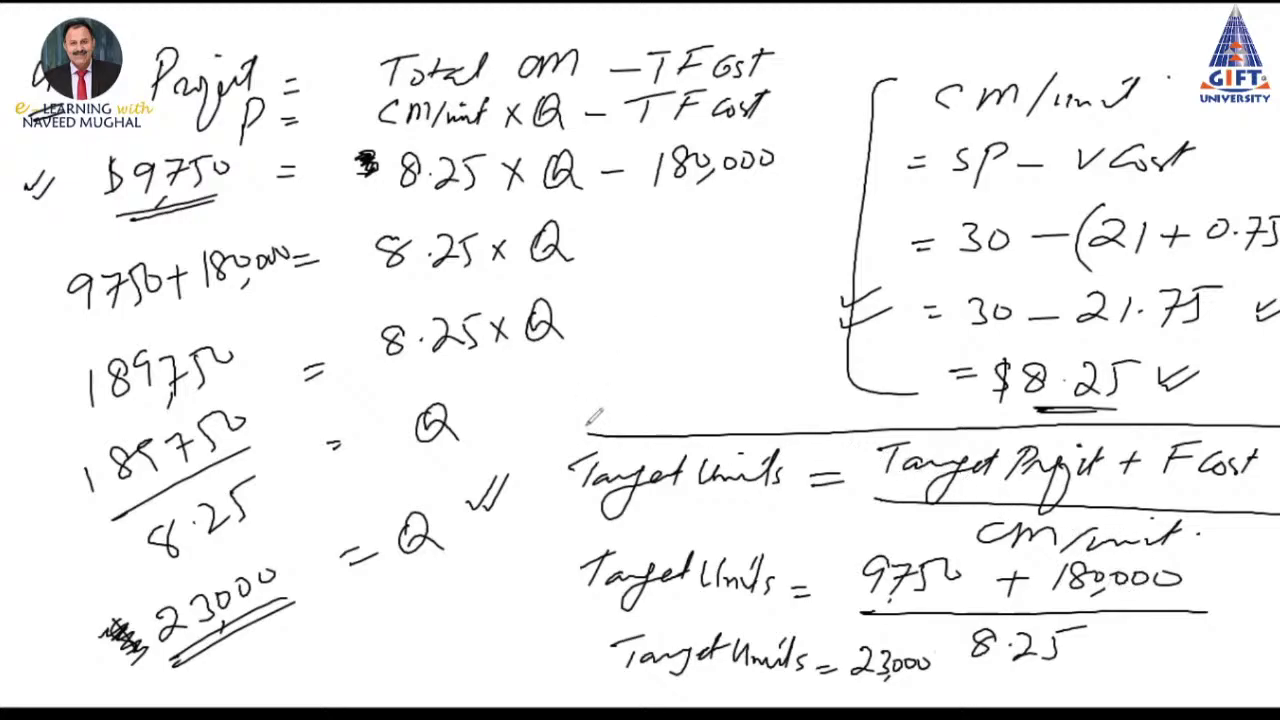
mouse_move(590, 425)
left_mouse_down()
mouse_move(556, 528)
mouse_move(543, 692)
left_mouse_up()
left_click_drag(946, 651, 962, 637)
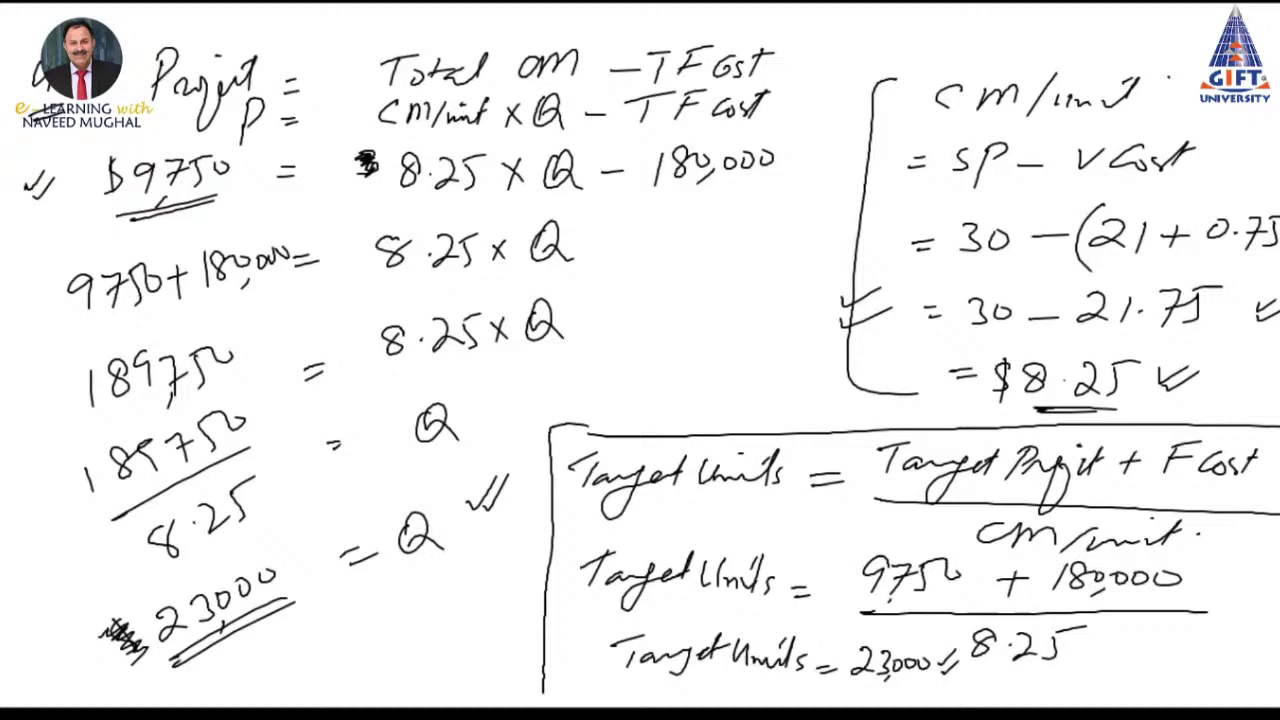
scroll(930, 490, "down", 5)
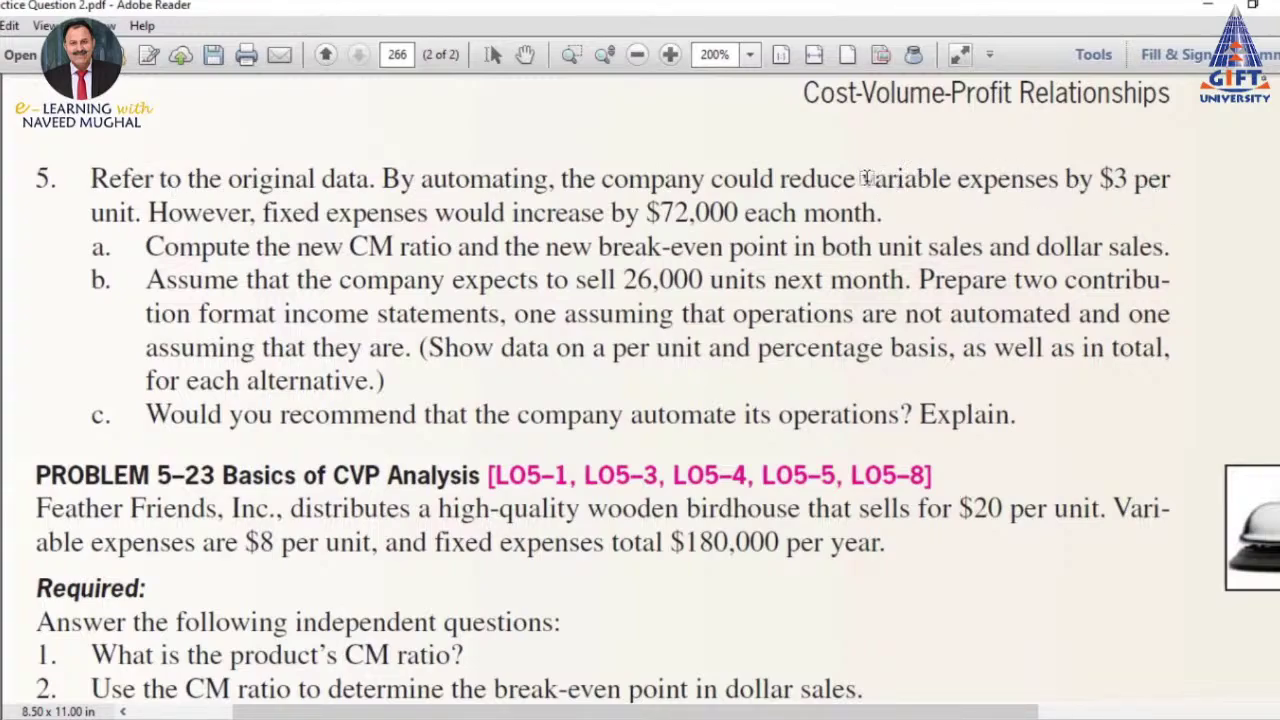
Highlight the $3 variable cost cut, the $72,000 fixed cost rise, requirement a and the 26,000 units
mouse_move(860, 180)
left_mouse_down()
mouse_move(972, 172)
mouse_move(145, 212)
left_mouse_up()
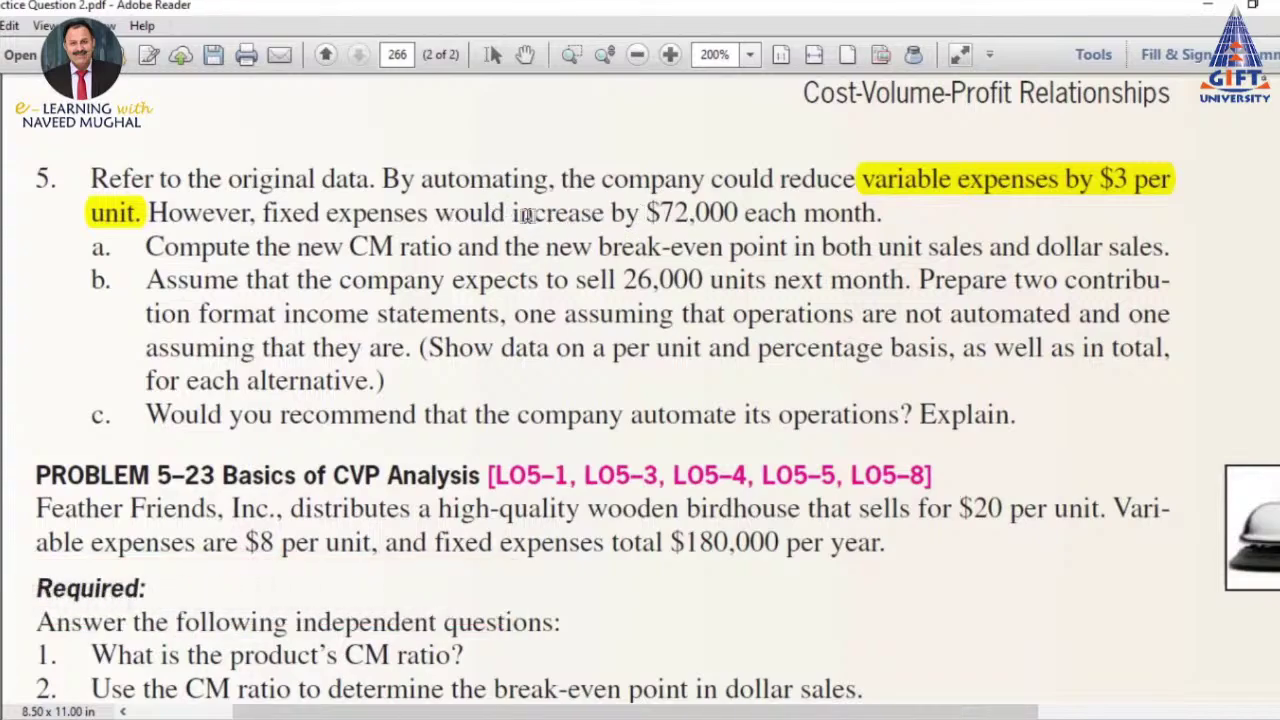
left_click_drag(513, 214, 876, 215)
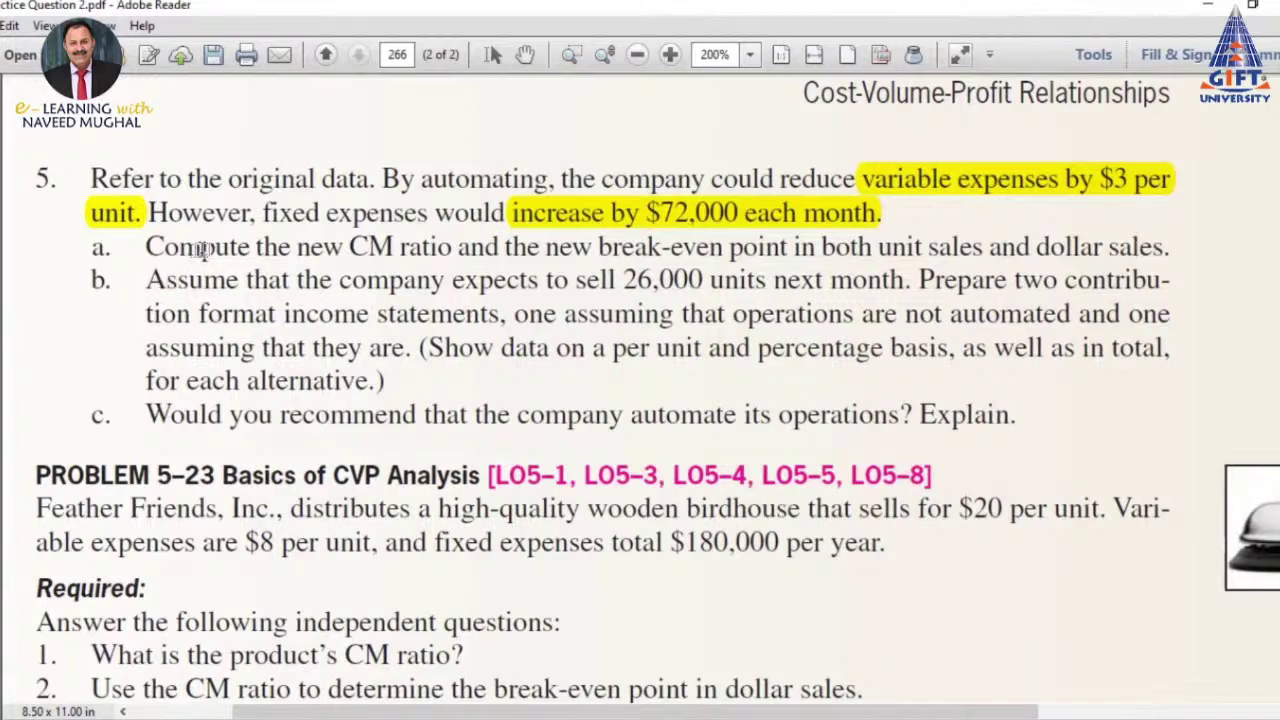
left_click_drag(145, 246, 543, 250)
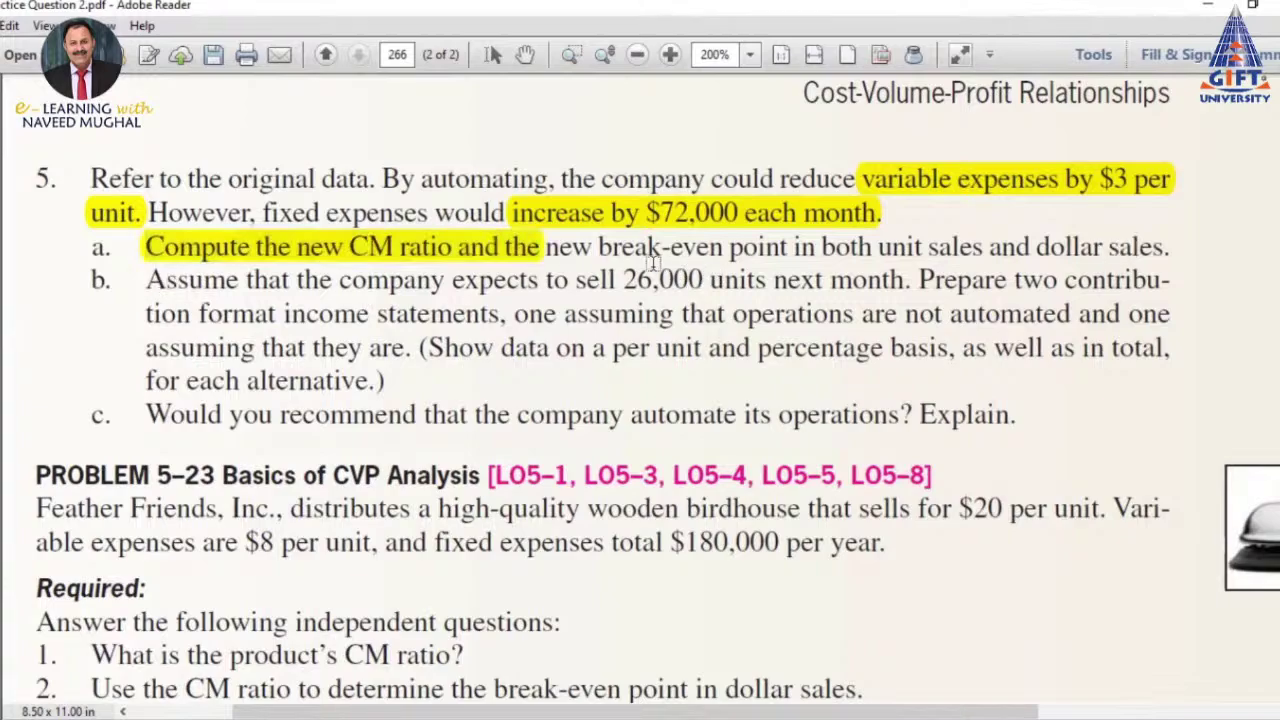
left_click_drag(545, 250, 1032, 250)
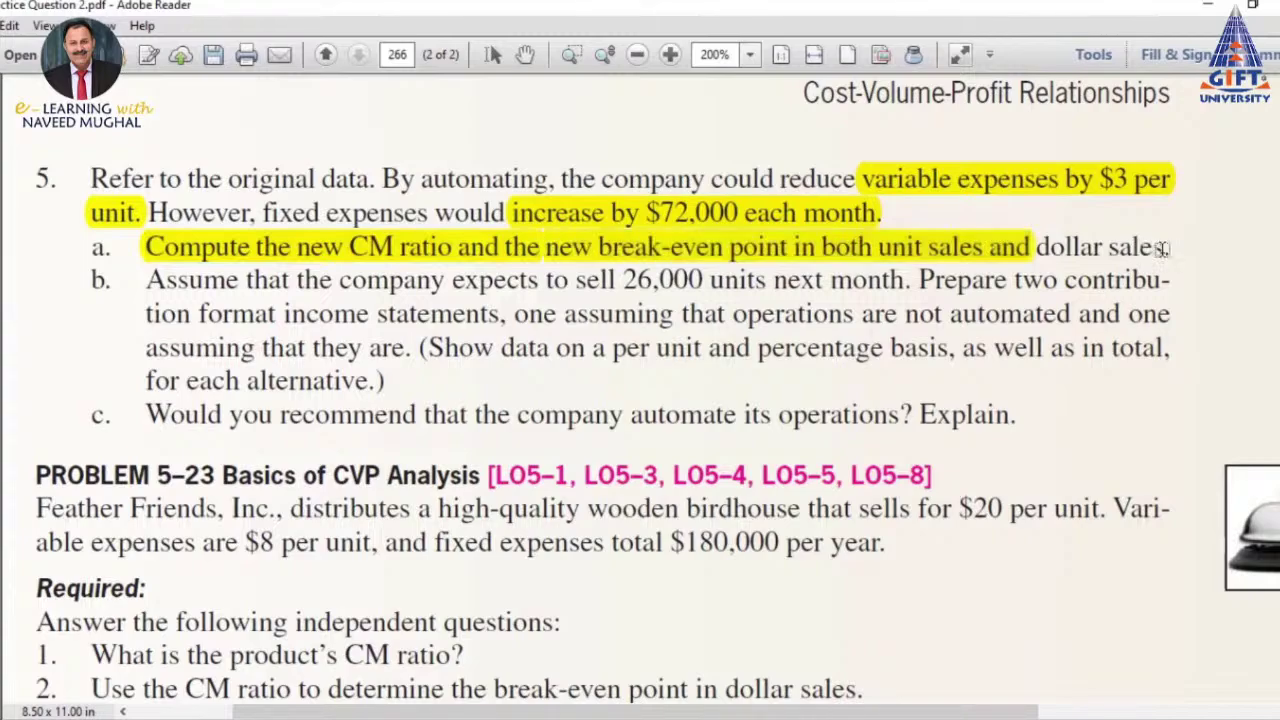
left_click_drag(1168, 247, 1036, 250)
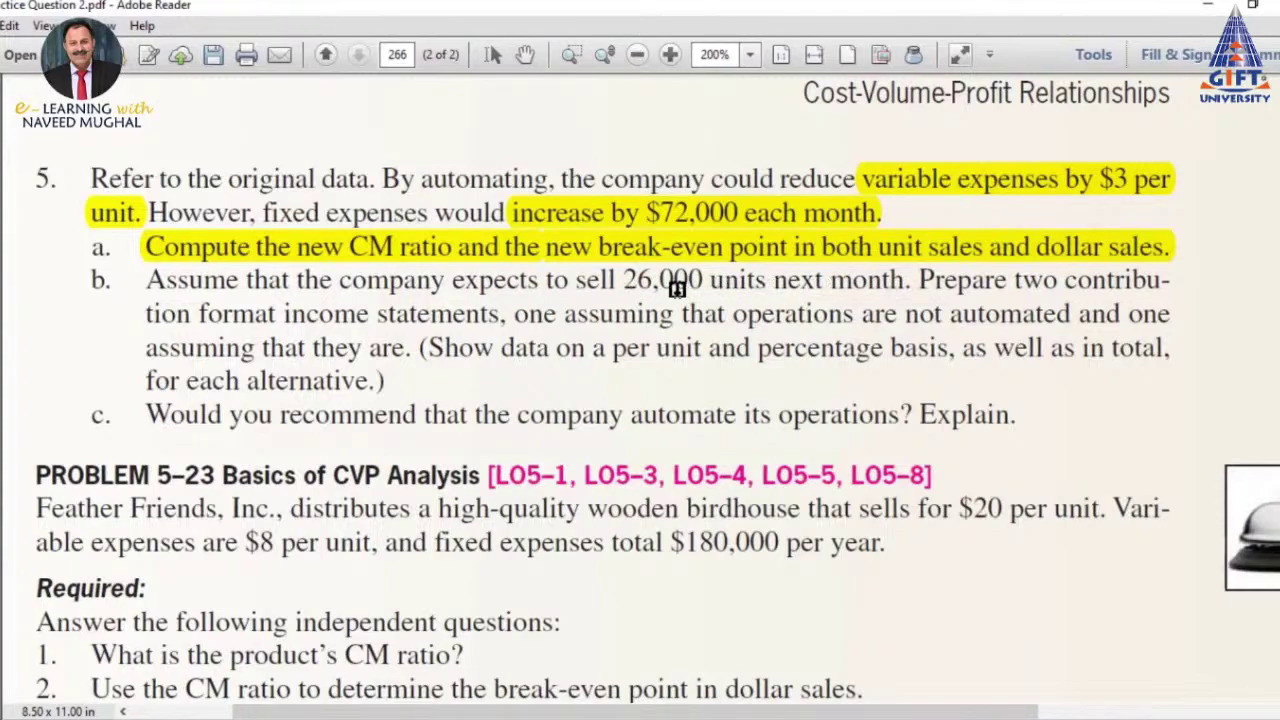
left_click_drag(578, 283, 888, 282)
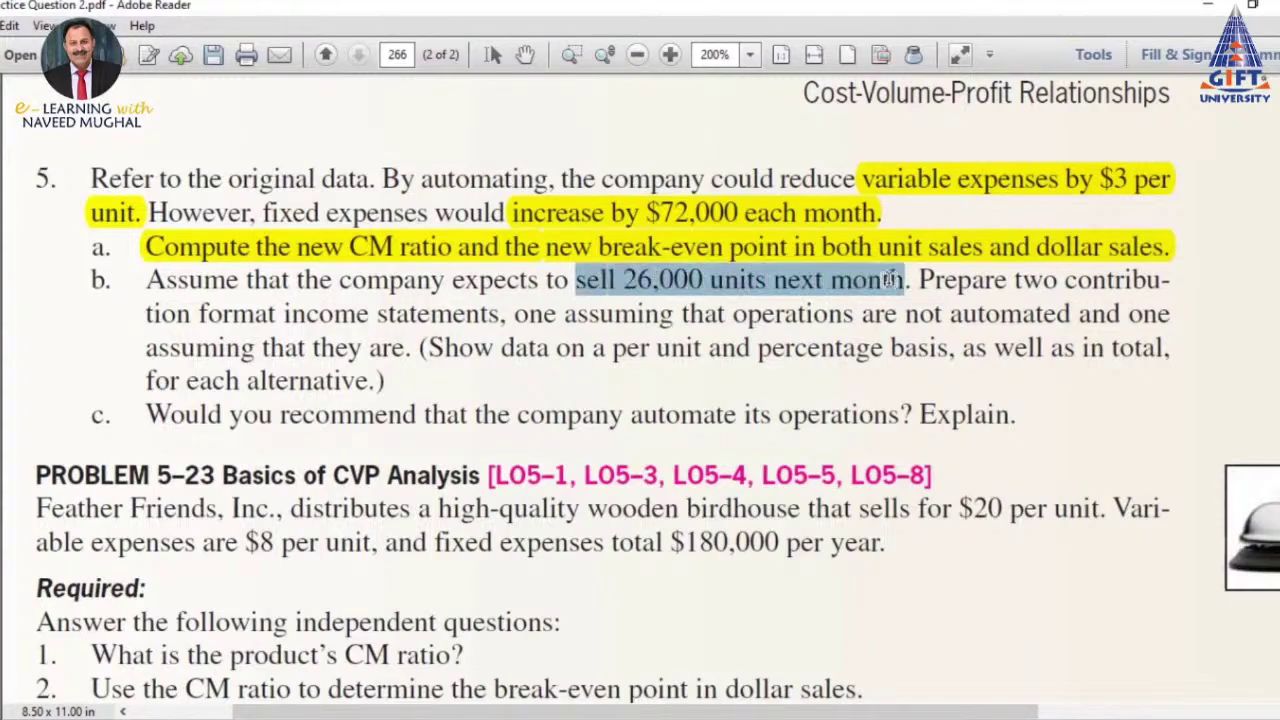
Highlight the 26,000 units figure and the part b request for two contribution income statements
left_click_drag(893, 280, 886, 286)
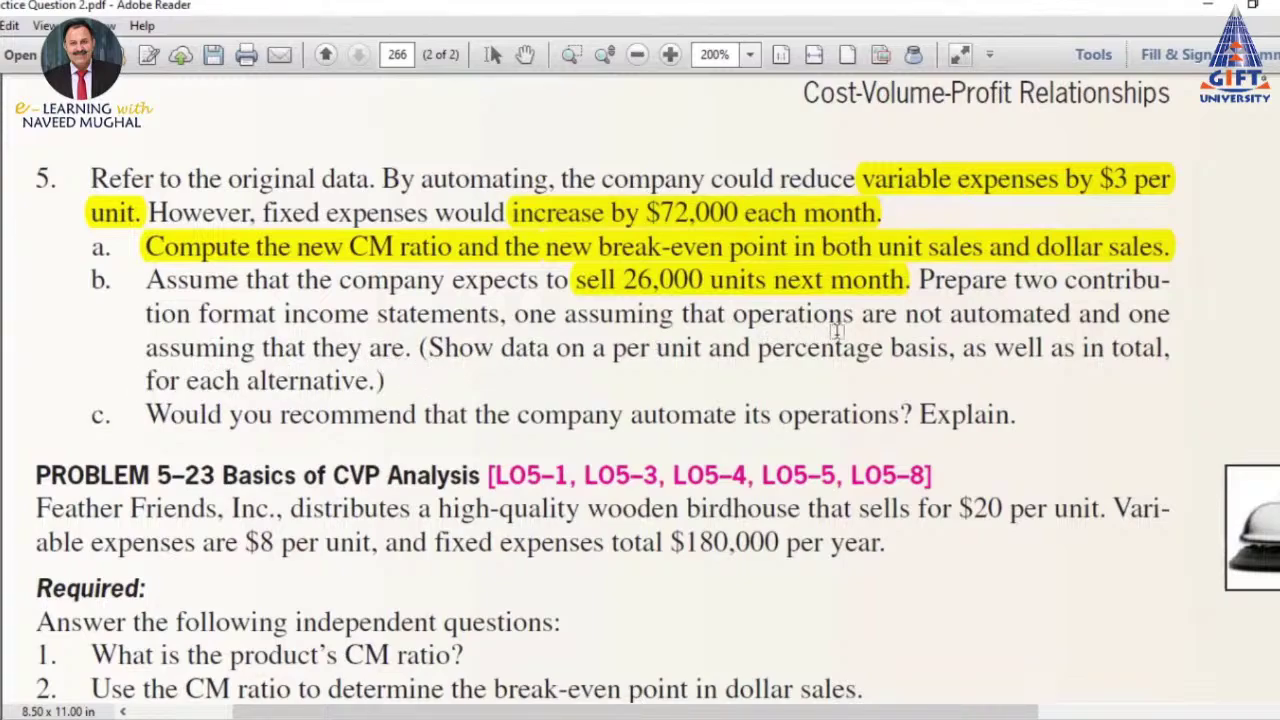
mouse_move(920, 282)
left_mouse_down()
mouse_move(1050, 288)
mouse_move(405, 347)
mouse_move(430, 348)
left_mouse_up()
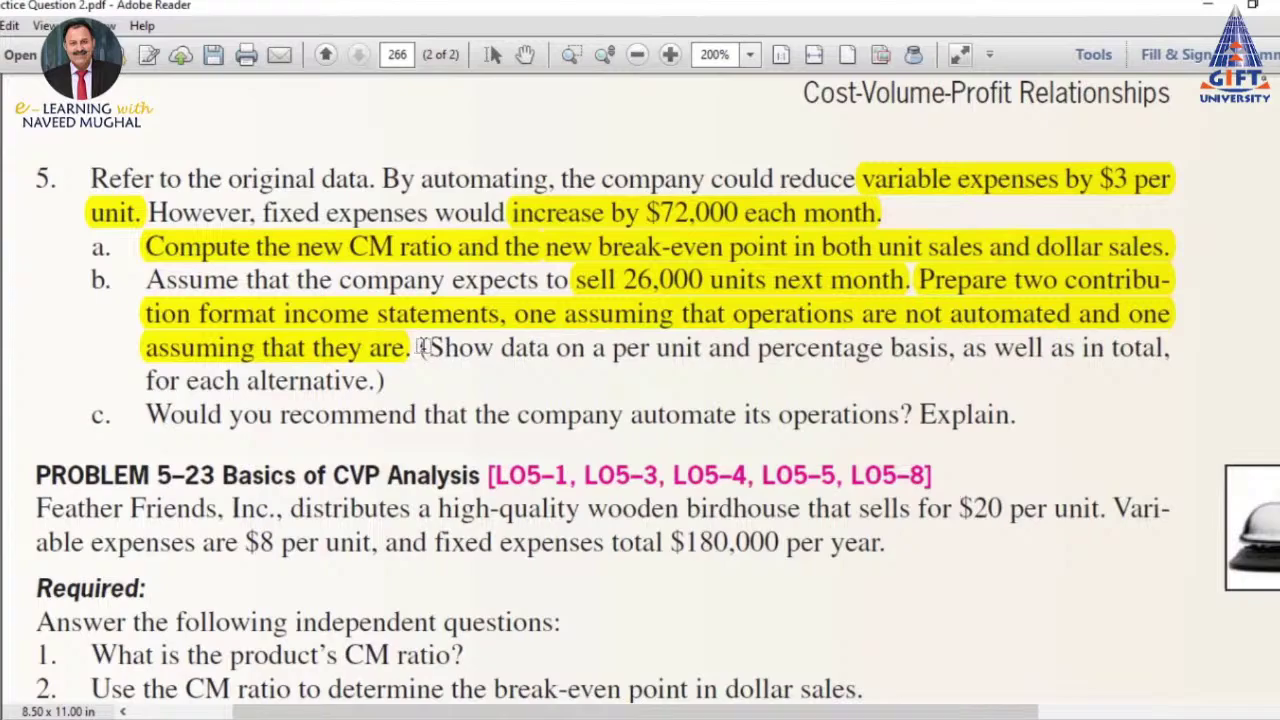
left_click_drag(420, 347, 397, 362)
left_click_drag(397, 362, 412, 379)
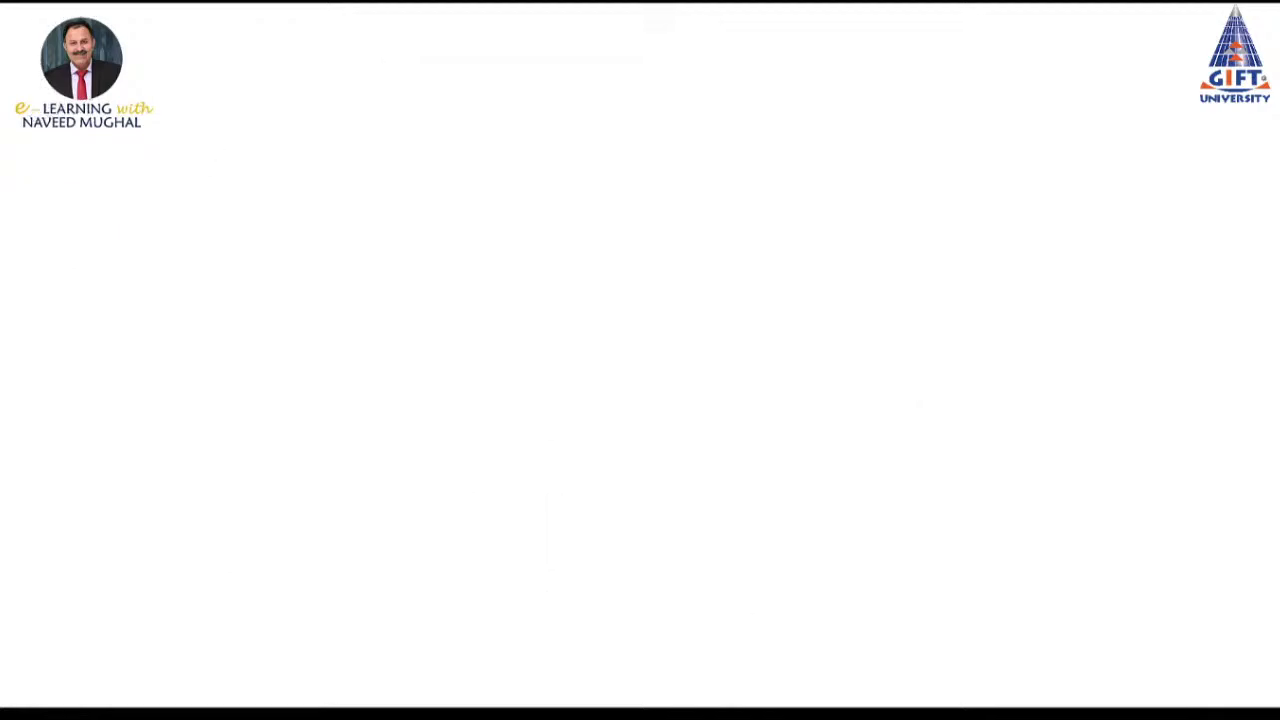
Number the question 5 and write the double-underlined heading 'New CM% ='
left_click_drag(34, 28, 24, 70)
left_click_drag(70, 13, 60, 24)
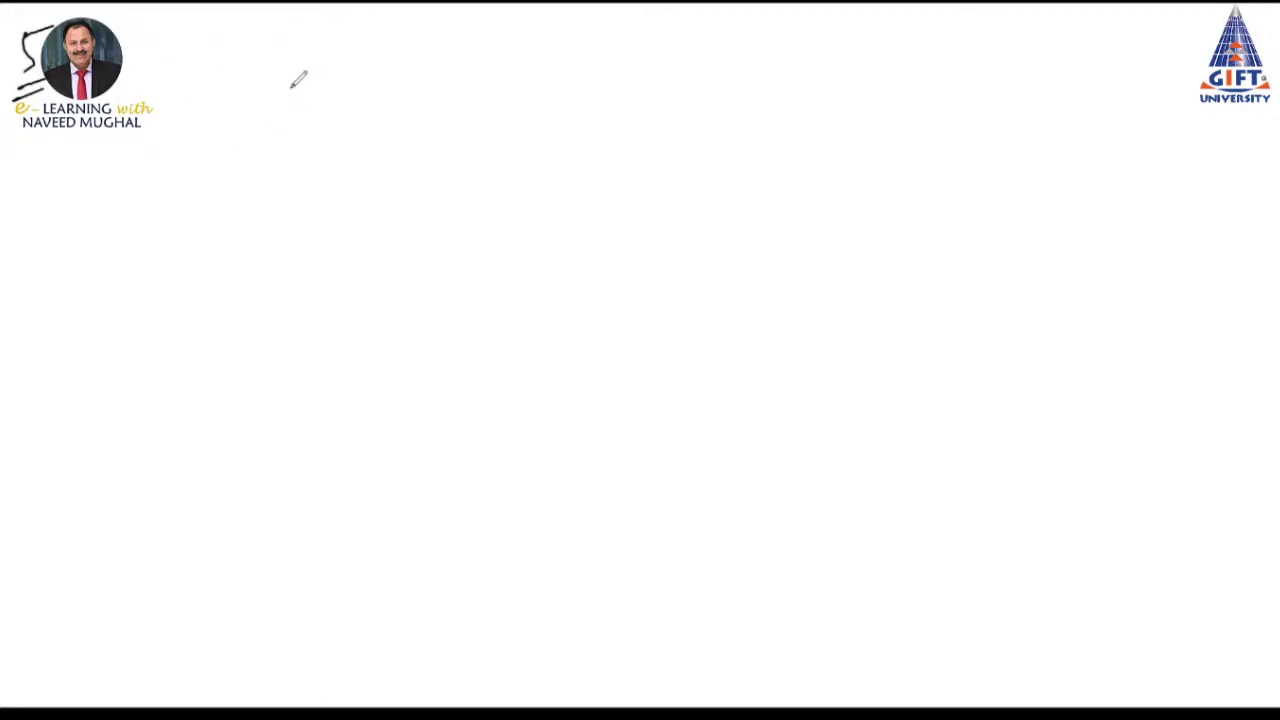
mouse_move(163, 88)
left_mouse_down()
mouse_move(178, 45)
mouse_move(261, 84)
mouse_move(311, 64)
mouse_move(324, 88)
mouse_move(350, 86)
left_mouse_up()
left_click_drag(226, 110, 298, 100)
left_click_drag(228, 119, 280, 112)
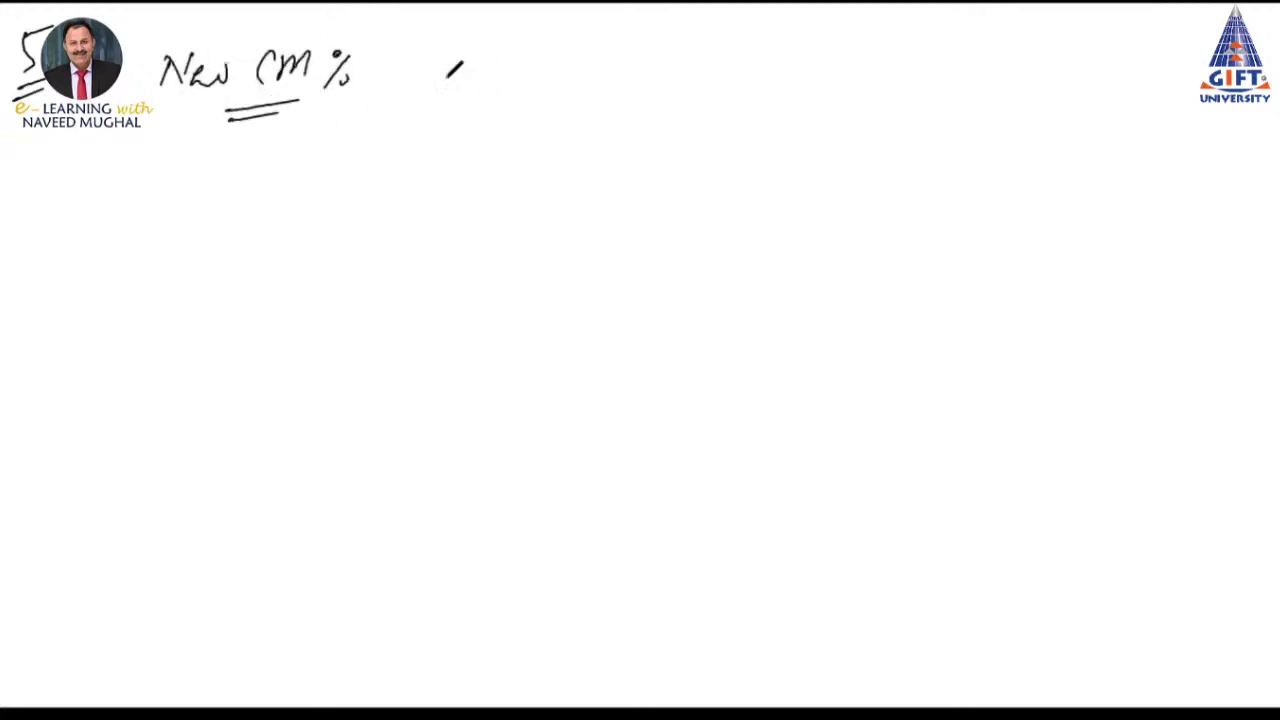
left_click_drag(422, 88, 438, 86)
left_click_drag(421, 96, 440, 94)
Write the formula (SP − VCost) / SP × 100 = and begin substituting with 30 −
left_click_drag(517, 57, 532, 45)
mouse_move(544, 42)
left_mouse_down()
mouse_move(507, 82)
mouse_move(537, 88)
mouse_move(540, 73)
left_mouse_up()
mouse_move(566, 71)
left_mouse_down()
mouse_move(624, 60)
mouse_move(658, 82)
mouse_move(690, 78)
left_mouse_up()
left_click_drag(526, 104, 676, 97)
mouse_move(604, 114)
left_mouse_down()
mouse_move(576, 138)
mouse_move(608, 152)
mouse_move(614, 134)
left_mouse_up()
mouse_move(726, 82)
left_mouse_down()
mouse_move(754, 104)
mouse_move(728, 106)
mouse_move(760, 100)
left_mouse_up()
left_click_drag(784, 80, 856, 85)
left_click_drag(840, 95, 858, 94)
mouse_move(914, 62)
left_mouse_down()
mouse_move(936, 74)
mouse_move(912, 84)
left_mouse_up()
left_click_drag(962, 58, 1020, 67)
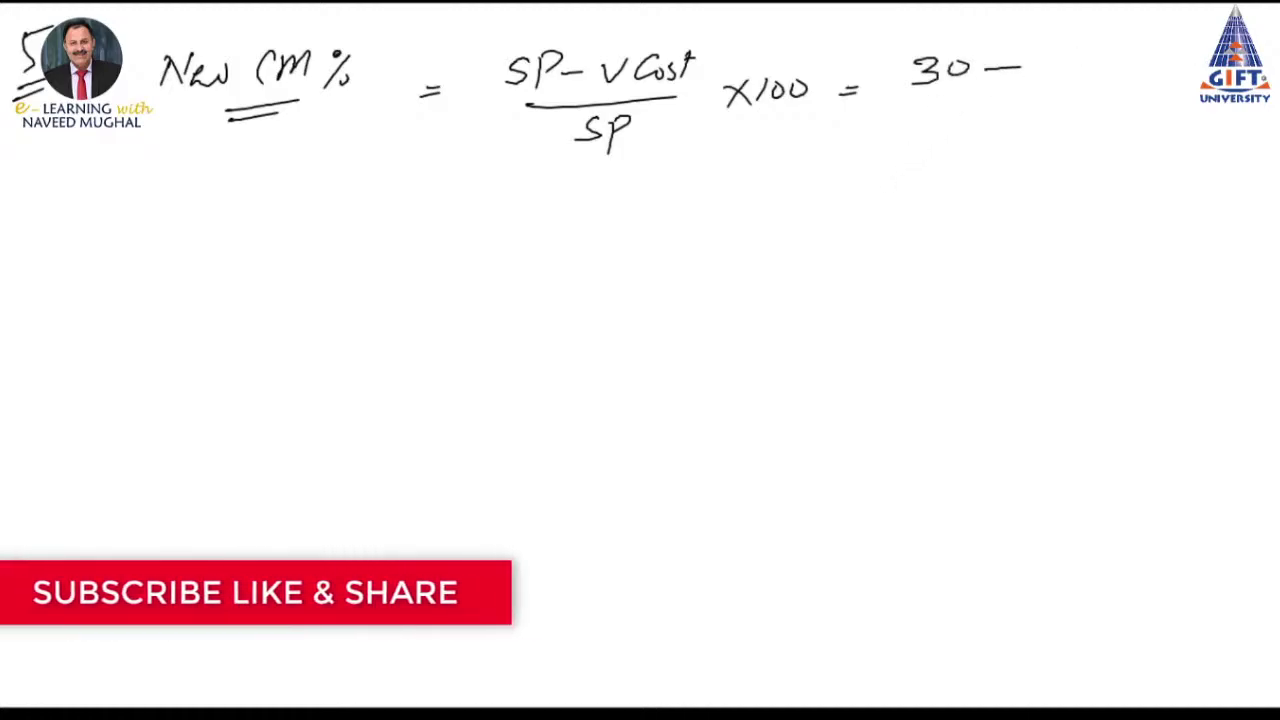
Add a side note: old VC 21, less 3, giving new VC 18, double-underlined
left_click_drag(1136, 148, 1128, 160)
mouse_move(1152, 158)
left_mouse_down()
mouse_move(1164, 126)
mouse_move(1240, 160)
left_mouse_up()
left_click(1240, 153)
left_click_drag(1250, 143, 1268, 160)
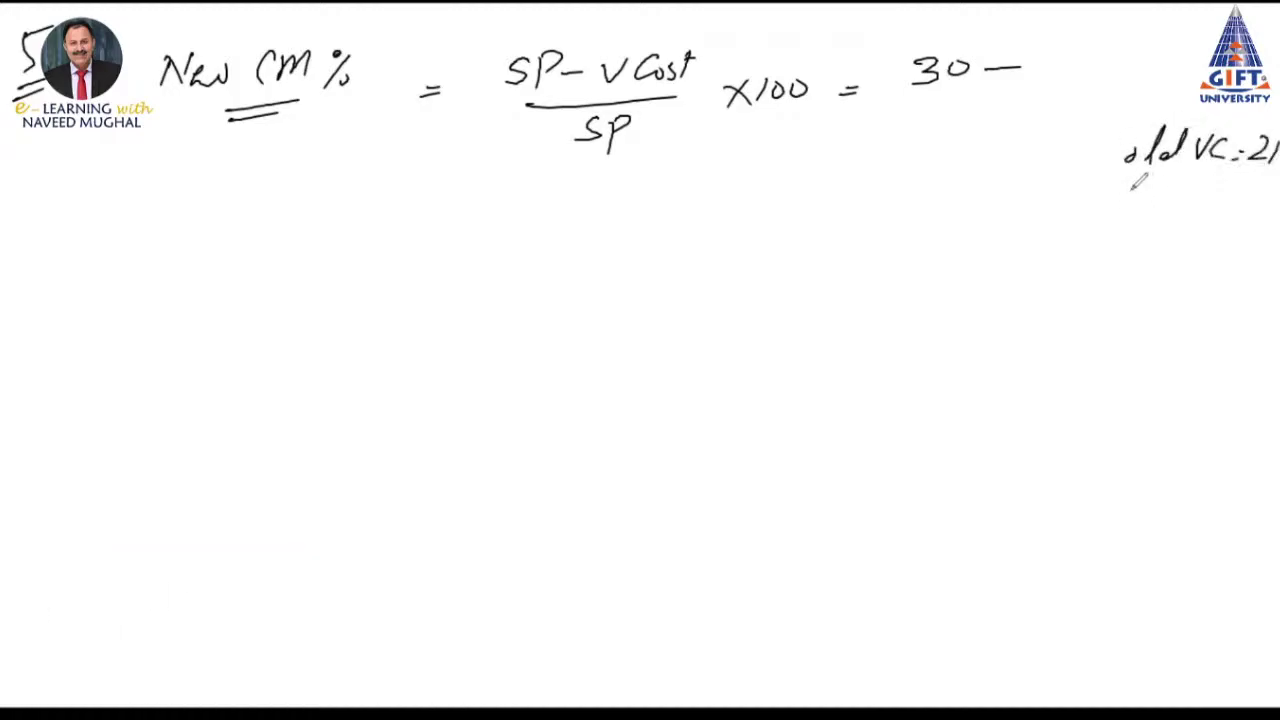
mouse_move(1124, 188)
left_mouse_down()
mouse_move(1146, 182)
mouse_move(1180, 202)
left_mouse_up()
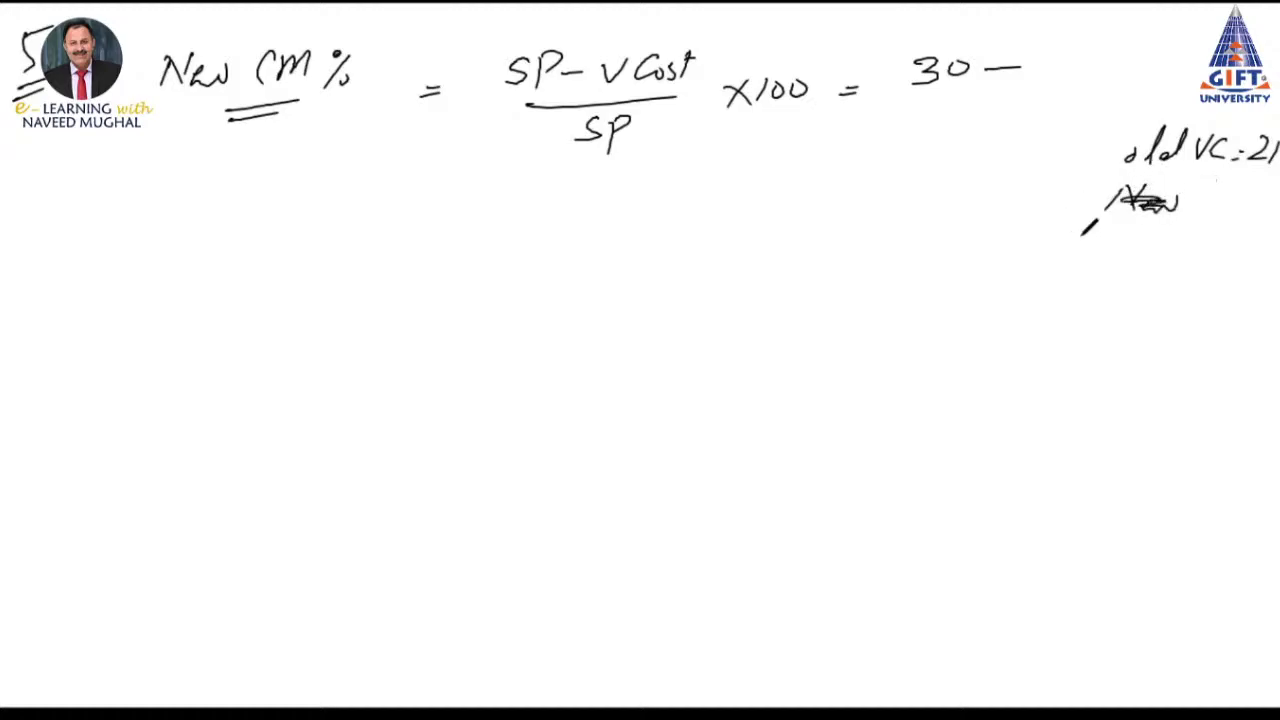
mouse_move(1040, 226)
left_mouse_down()
mouse_move(1068, 244)
mouse_move(1186, 232)
left_mouse_up()
left_click_drag(1176, 242, 1254, 253)
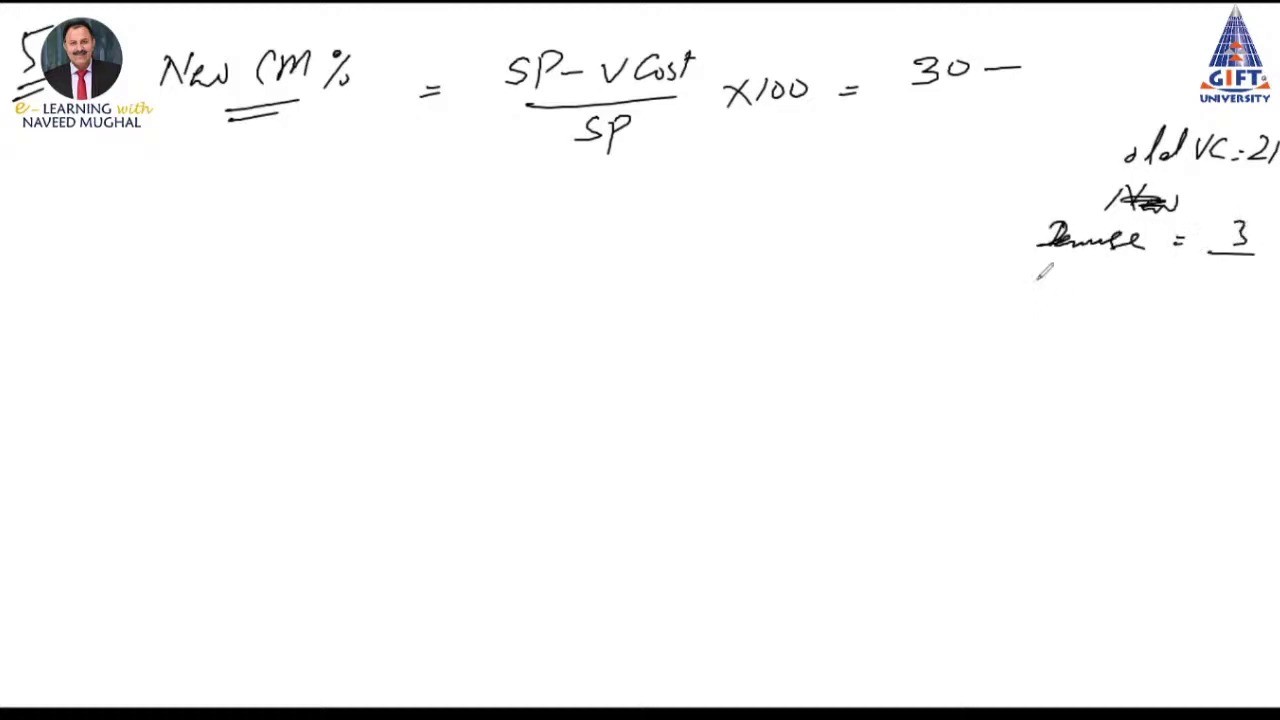
mouse_move(1030, 305)
left_mouse_down()
mouse_move(1050, 278)
mouse_move(1072, 302)
mouse_move(1102, 286)
left_mouse_up()
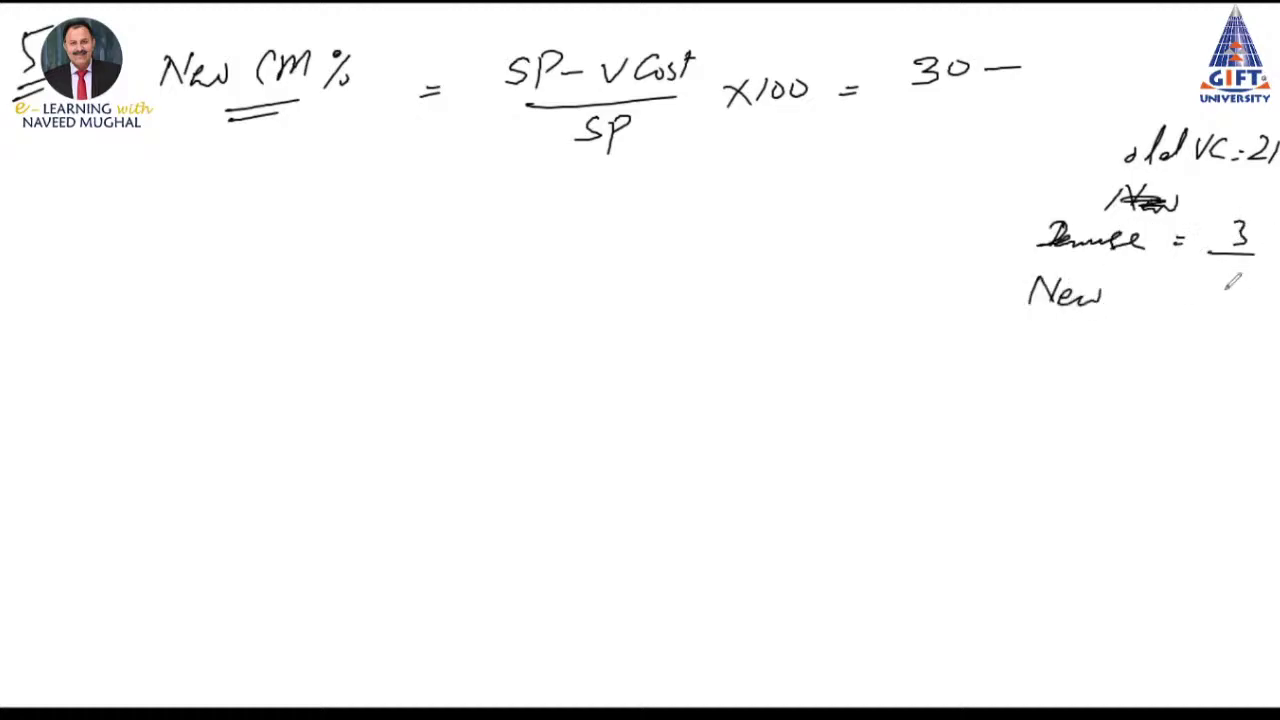
mouse_move(1232, 270)
left_mouse_down()
mouse_move(1228, 302)
mouse_move(1252, 300)
left_mouse_up()
left_click_drag(1200, 316, 1250, 322)
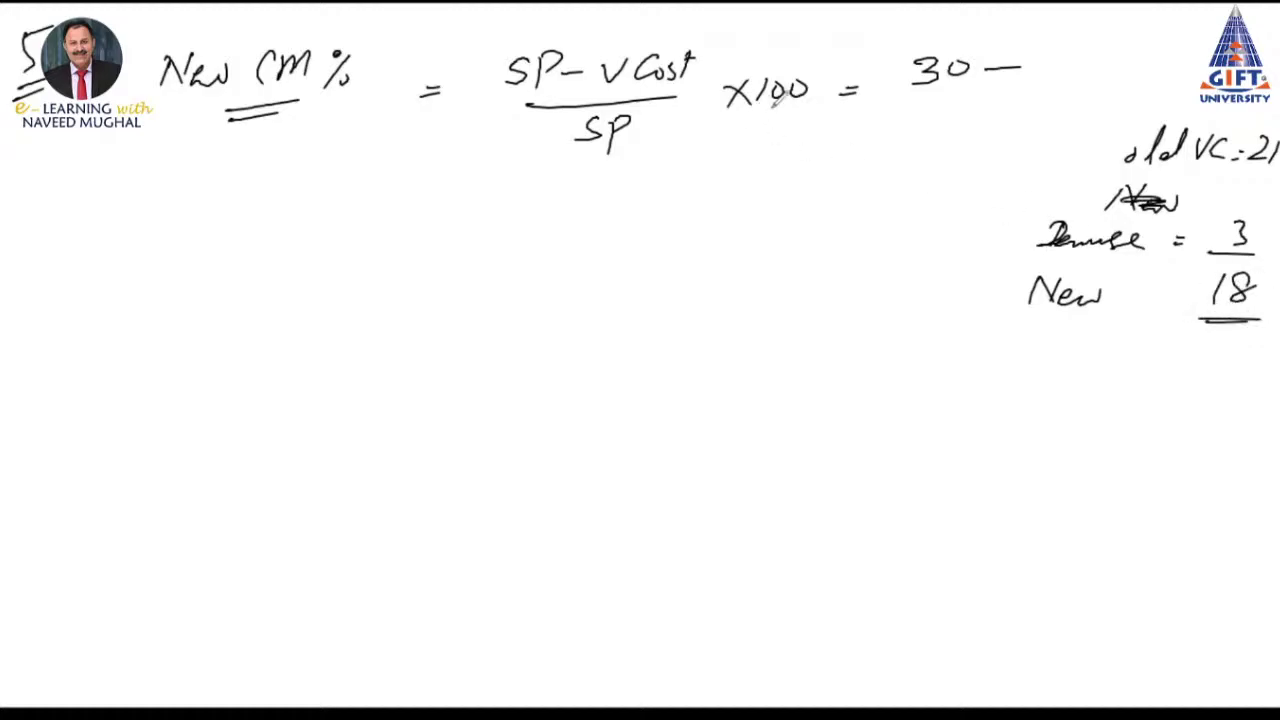
Complete the substituted expression (30 − 18) / 30 × 100
mouse_move(1047, 48)
left_mouse_down()
mouse_move(1041, 76)
mouse_move(1066, 42)
left_mouse_up()
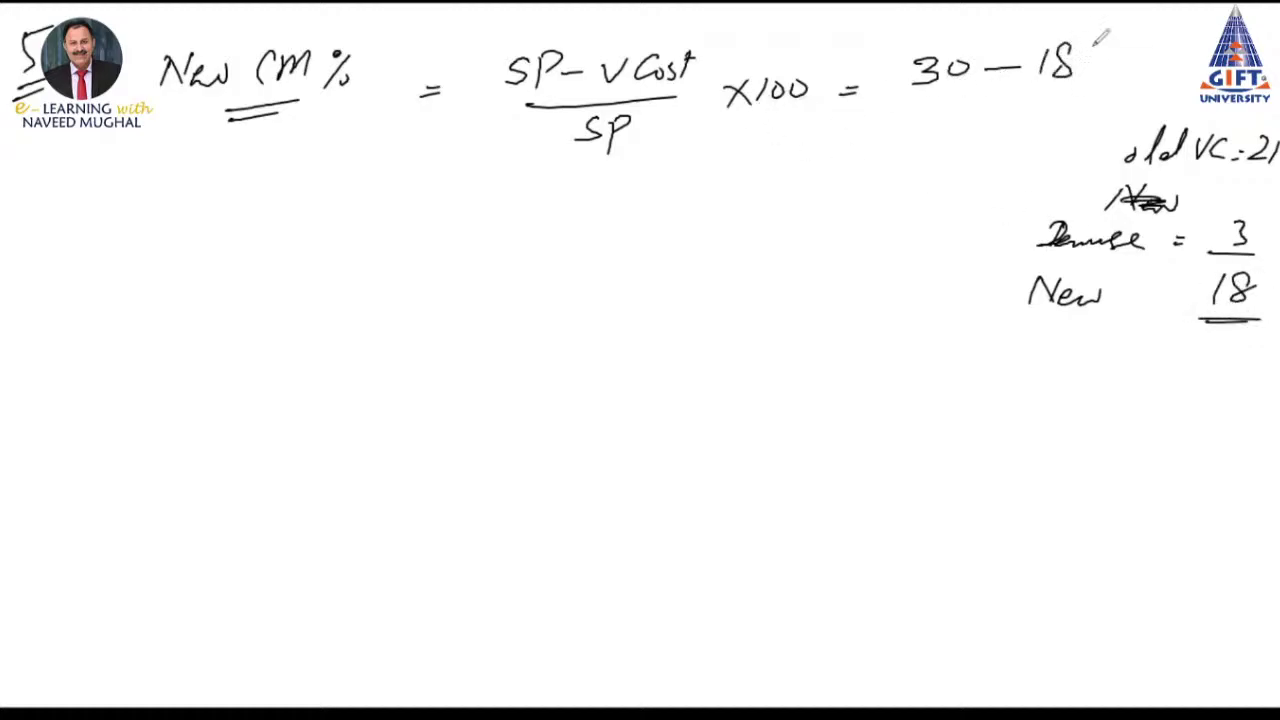
left_click_drag(914, 100, 1046, 100)
mouse_move(946, 120)
left_mouse_down()
mouse_move(948, 140)
mouse_move(986, 121)
left_mouse_up()
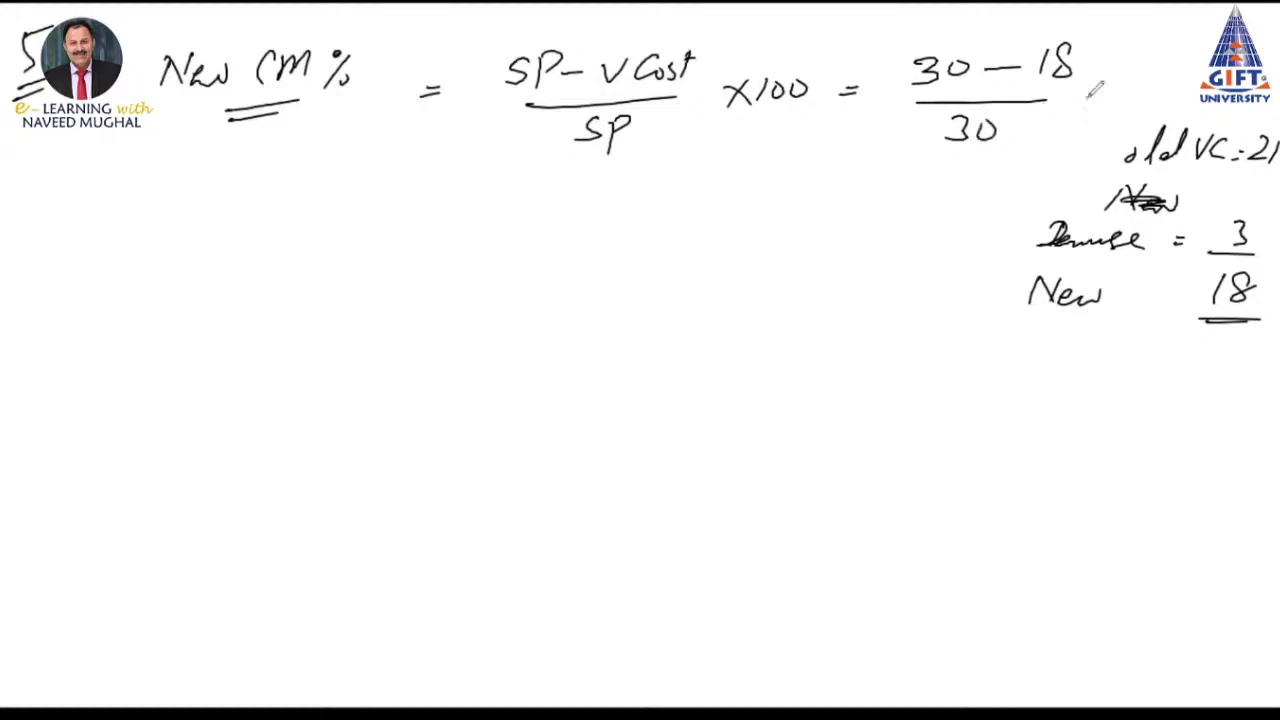
left_click_drag(1078, 92, 1096, 110)
mouse_move(1096, 92)
left_mouse_down()
mouse_move(1078, 110)
mouse_move(1106, 108)
left_mouse_up()
left_click_drag(1124, 90, 1140, 89)
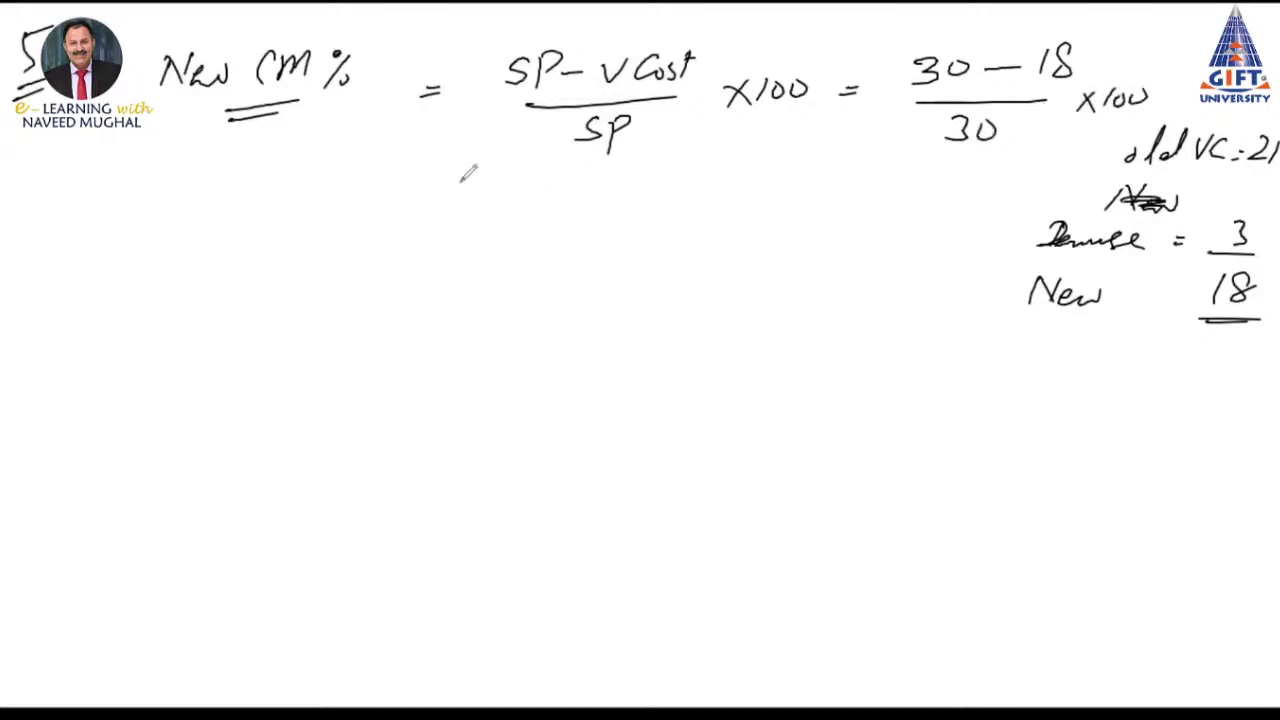
Simplify to 12/30 × 100 = 40%, double-underline the result and tick it
left_click_drag(451, 185, 481, 196)
left_click_drag(531, 160, 529, 186)
mouse_move(545, 163)
left_mouse_down()
mouse_move(566, 196)
mouse_move(524, 234)
mouse_move(607, 208)
left_mouse_up()
mouse_move(606, 185)
left_mouse_down()
mouse_move(591, 209)
mouse_move(628, 206)
mouse_move(655, 183)
left_mouse_up()
left_click_drag(676, 181, 729, 189)
left_click_drag(708, 199, 731, 198)
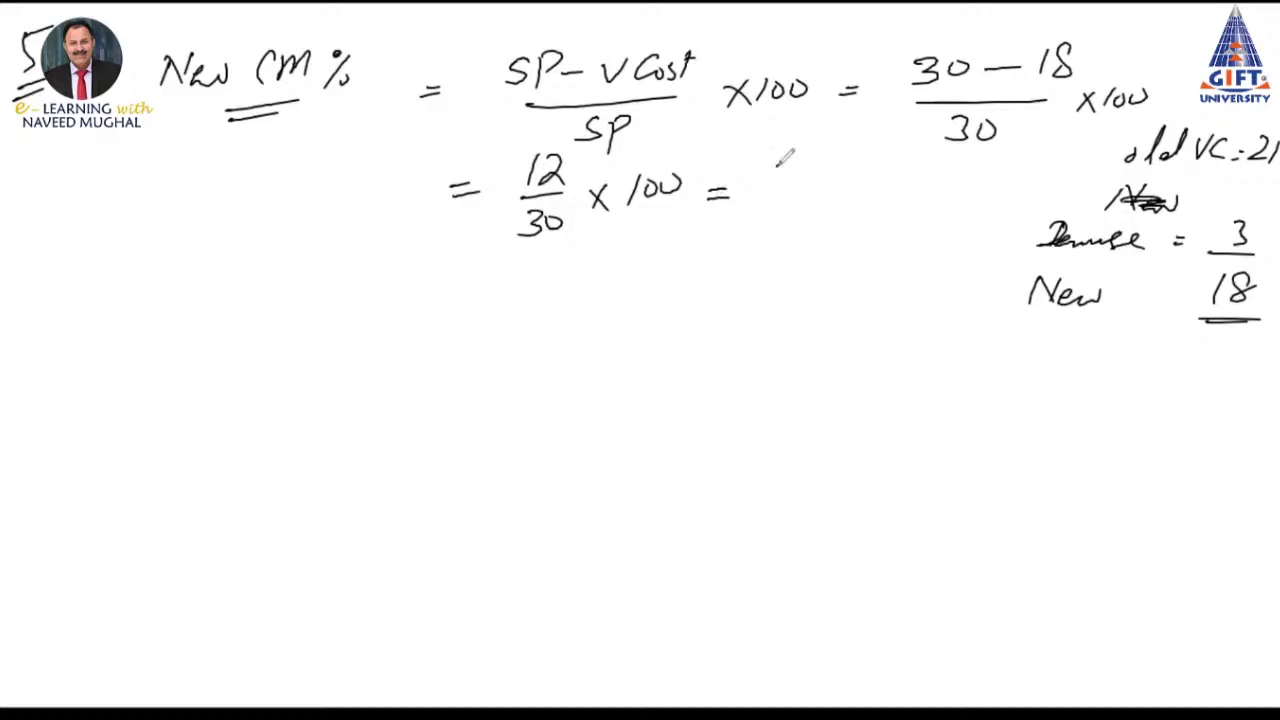
left_click_drag(770, 172, 782, 200)
left_click_drag(797, 178, 795, 180)
left_click_drag(824, 175, 810, 200)
left_click_drag(766, 219, 830, 222)
mouse_move(870, 180)
left_mouse_down()
mouse_move(888, 198)
mouse_move(903, 180)
left_mouse_up()
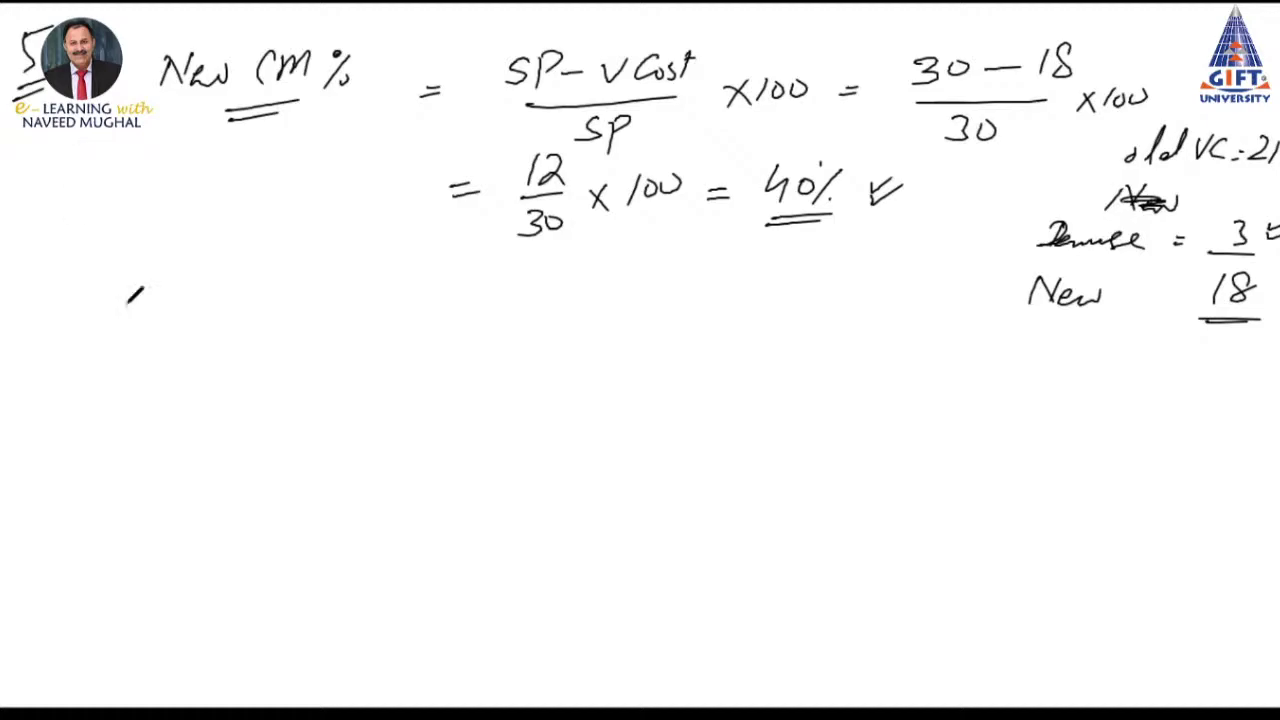
Begin the 'New BE Units' heading below
mouse_move(52, 292)
left_mouse_down()
mouse_move(78, 256)
mouse_move(185, 282)
mouse_move(284, 256)
mouse_move(300, 280)
left_mouse_up()
left_click(87, 277)
left_click_drag(316, 256, 308, 282)
Add a colon after the New BE Units heading and write the formula F cost / CM per unit =
left_click(332, 259)
left_click(332, 270)
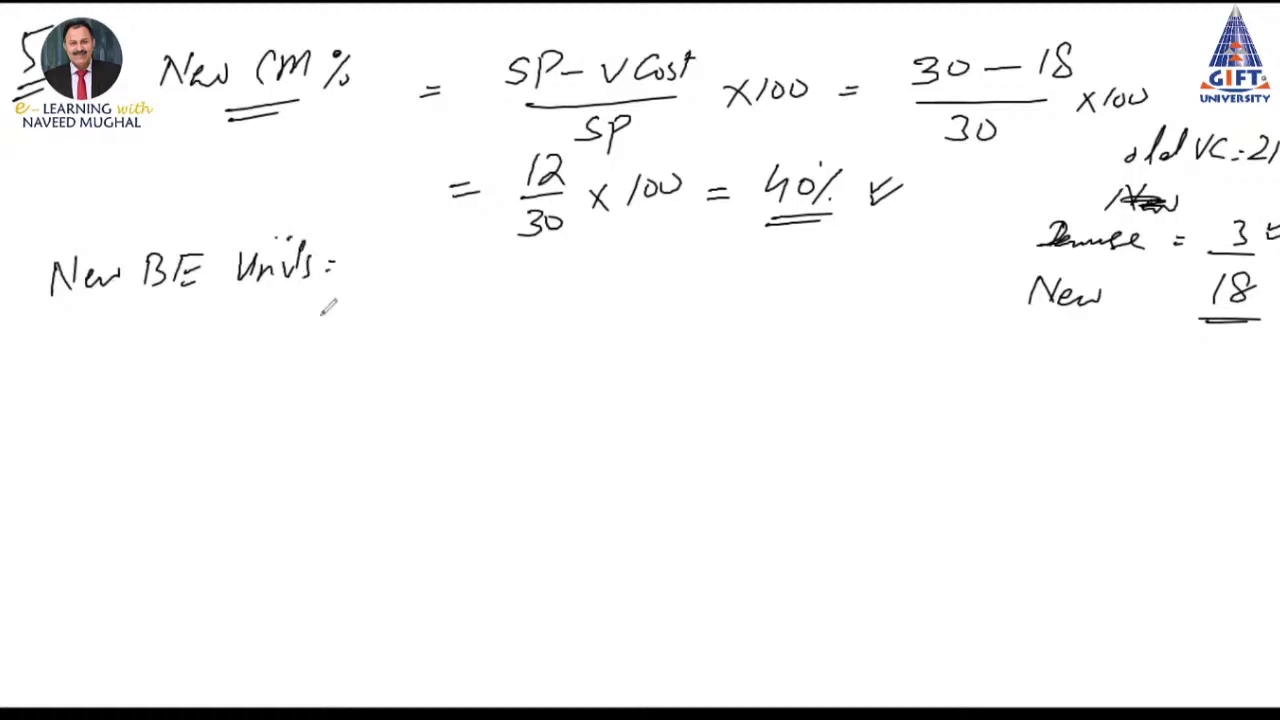
left_click_drag(200, 345, 228, 354)
mouse_move(266, 322)
left_mouse_down()
mouse_move(264, 352)
mouse_move(296, 320)
left_mouse_up()
mouse_move(268, 336)
left_mouse_down()
mouse_move(341, 336)
mouse_move(330, 344)
left_mouse_up()
left_click_drag(356, 302, 352, 340)
left_click_drag(344, 318, 364, 315)
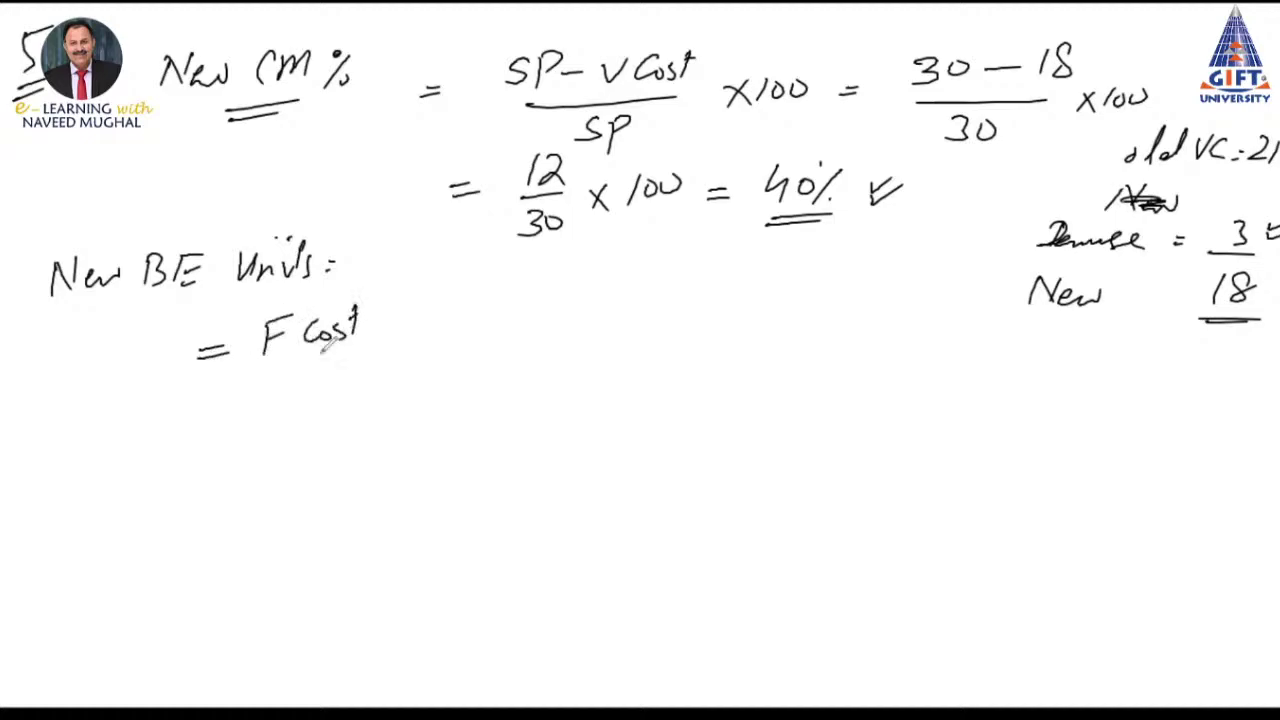
left_click_drag(250, 380, 370, 350)
mouse_move(296, 386)
left_mouse_down()
mouse_move(292, 412)
mouse_move(336, 390)
left_mouse_up()
mouse_move(370, 362)
left_mouse_down()
mouse_move(340, 410)
mouse_move(406, 380)
left_mouse_up()
mouse_move(410, 372)
left_mouse_down()
mouse_move(418, 365)
mouse_move(408, 398)
left_mouse_up()
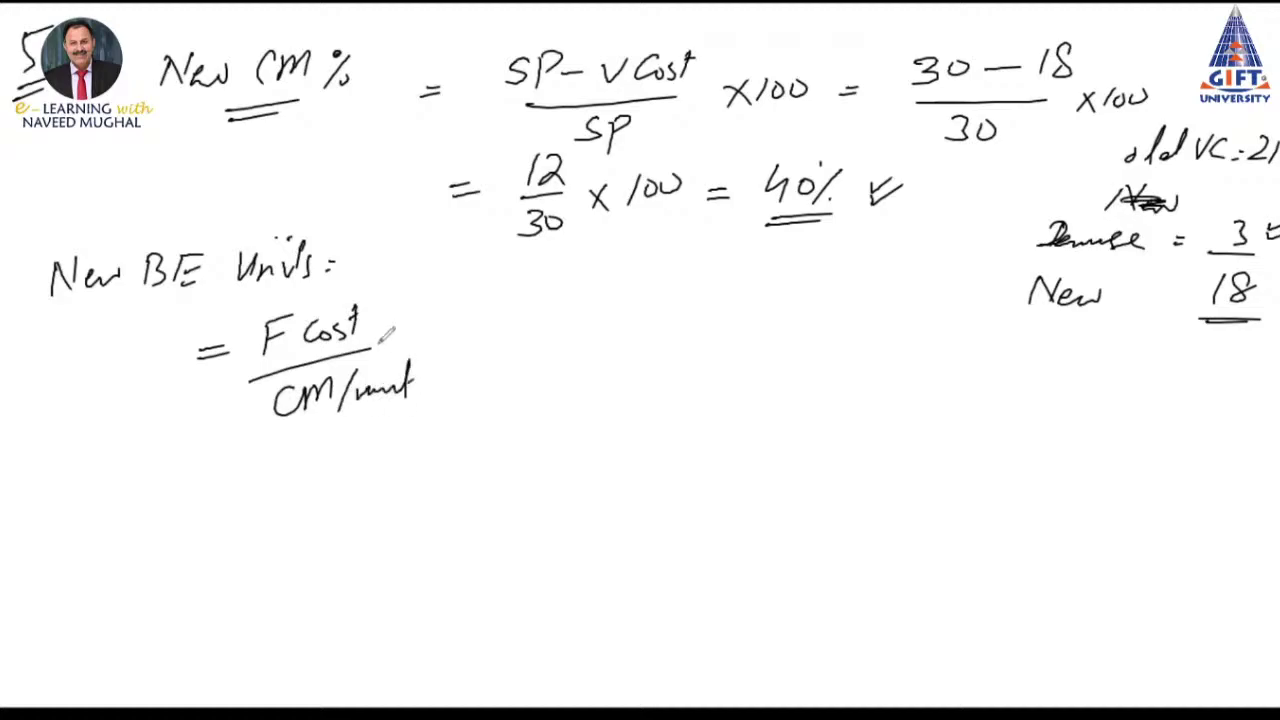
left_click_drag(442, 334, 466, 332)
left_click_drag(442, 344, 467, 342)
Substitute the figures as (180,000 + 72,000) over 12
mouse_move(532, 280)
left_mouse_down()
mouse_move(527, 312)
mouse_move(573, 274)
mouse_move(642, 296)
left_mouse_up()
mouse_move(660, 293)
left_mouse_down()
mouse_move(716, 310)
mouse_move(806, 282)
left_mouse_up()
left_click_drag(760, 302, 756, 312)
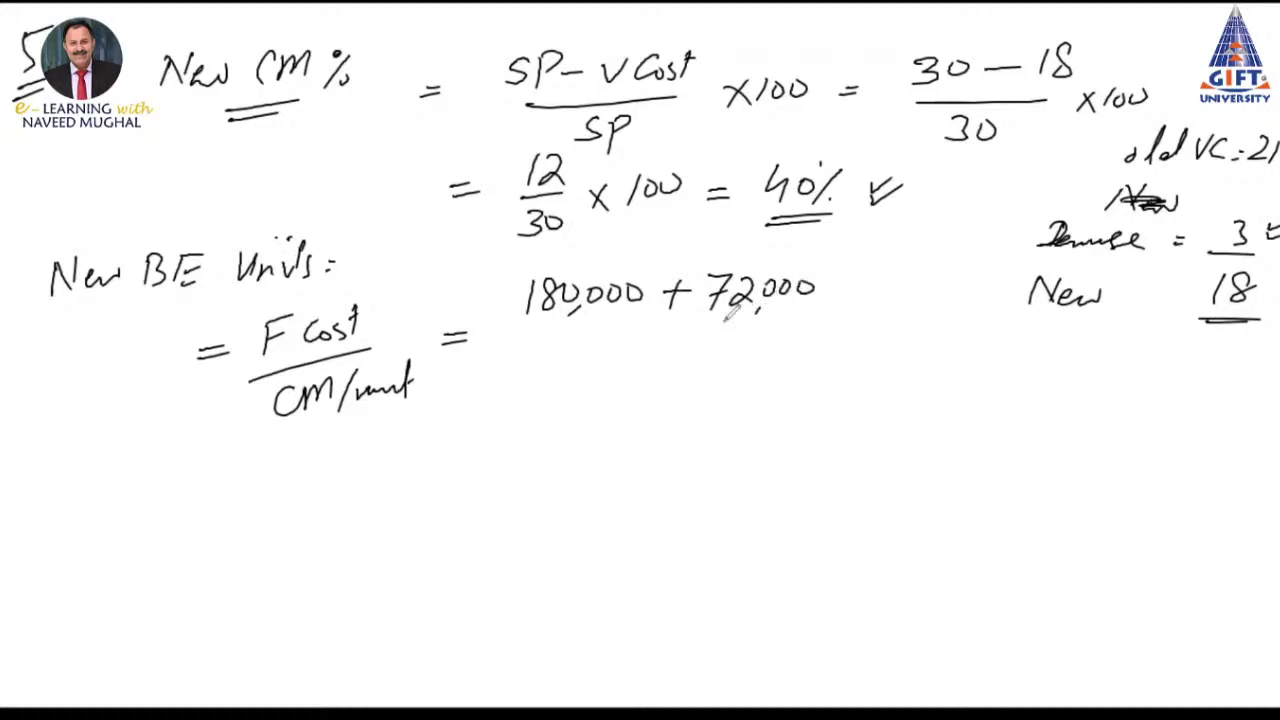
left_click_drag(524, 337, 812, 318)
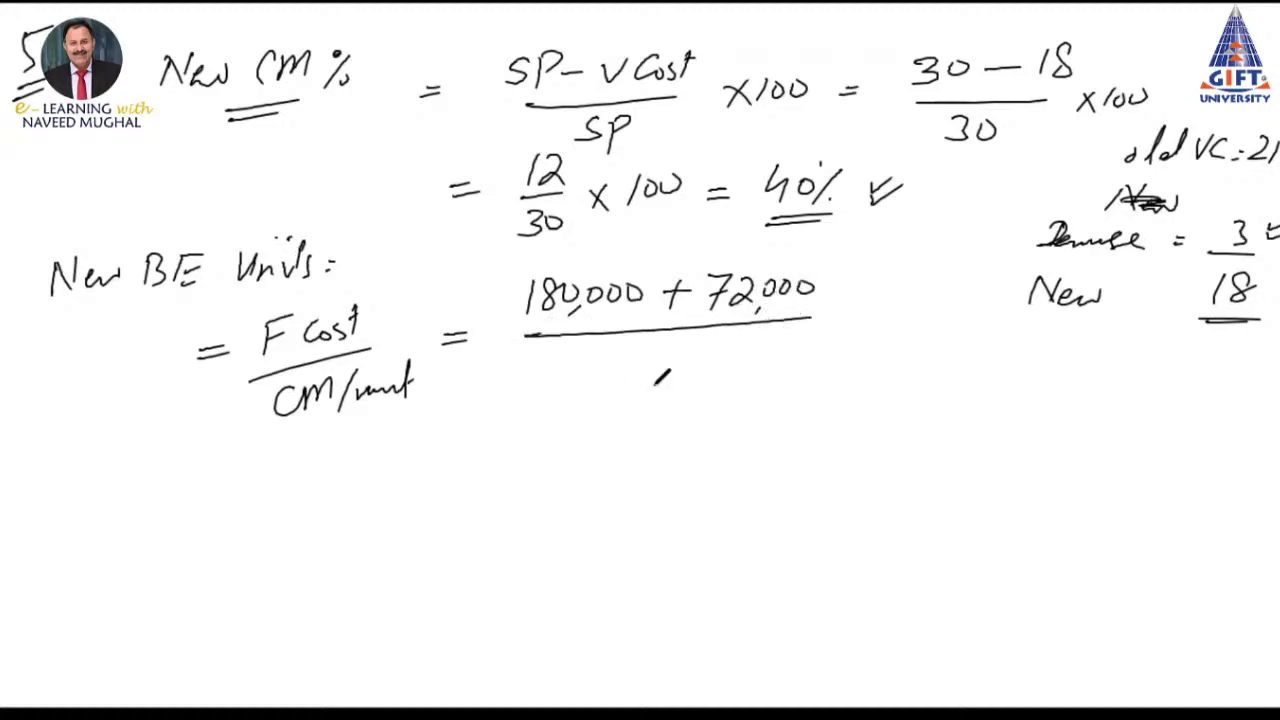
left_click_drag(622, 357, 620, 383)
left_click_drag(633, 363, 660, 382)
On the next line write = 252,000/12 = as the combined fixed cost over 12
left_click_drag(455, 437, 482, 436)
left_click_drag(455, 446, 484, 445)
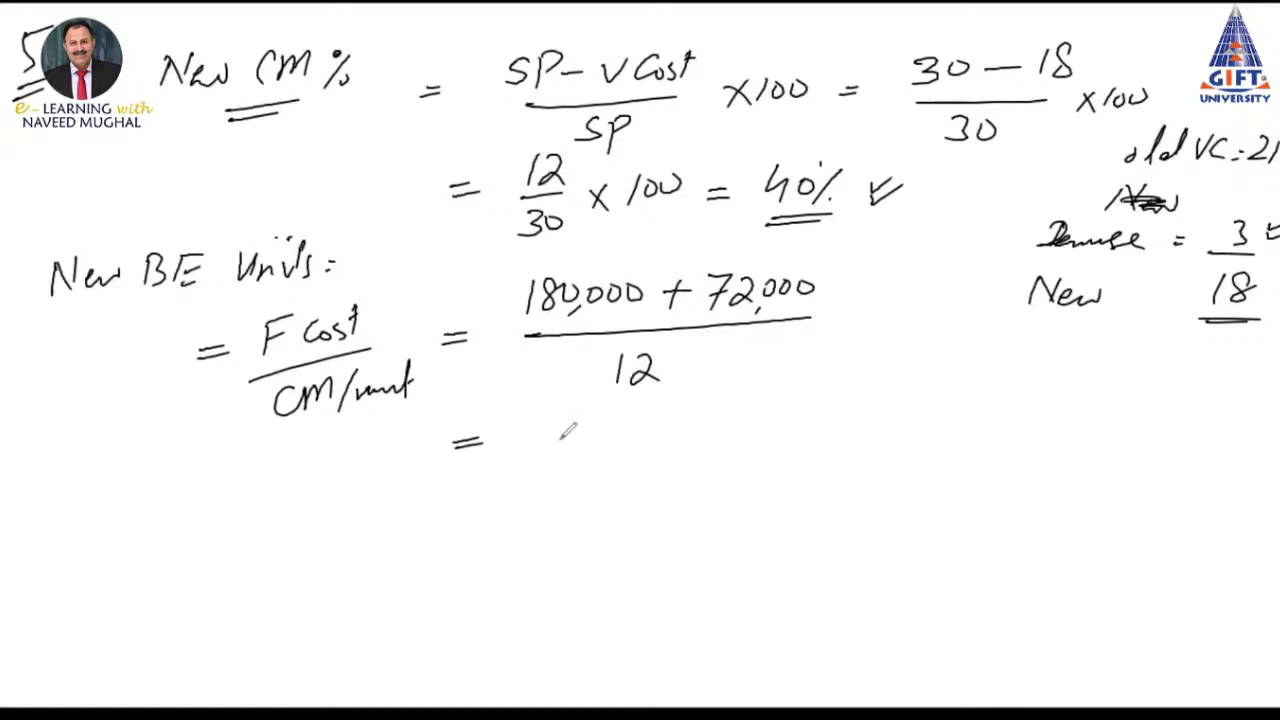
left_click_drag(535, 410, 538, 438)
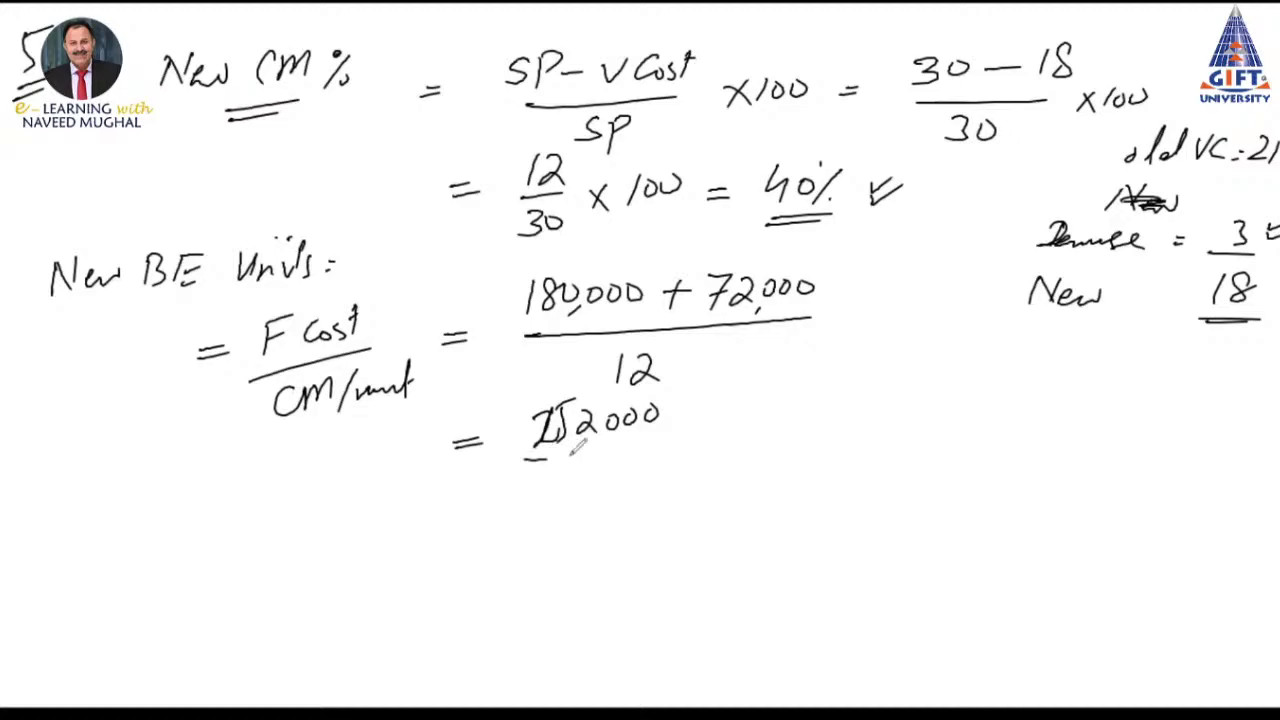
left_click_drag(524, 460, 692, 434)
mouse_move(591, 470)
left_mouse_down()
mouse_move(590, 494)
mouse_move(634, 492)
left_mouse_up()
left_click_drag(718, 424, 738, 423)
left_click_drag(718, 431, 738, 430)
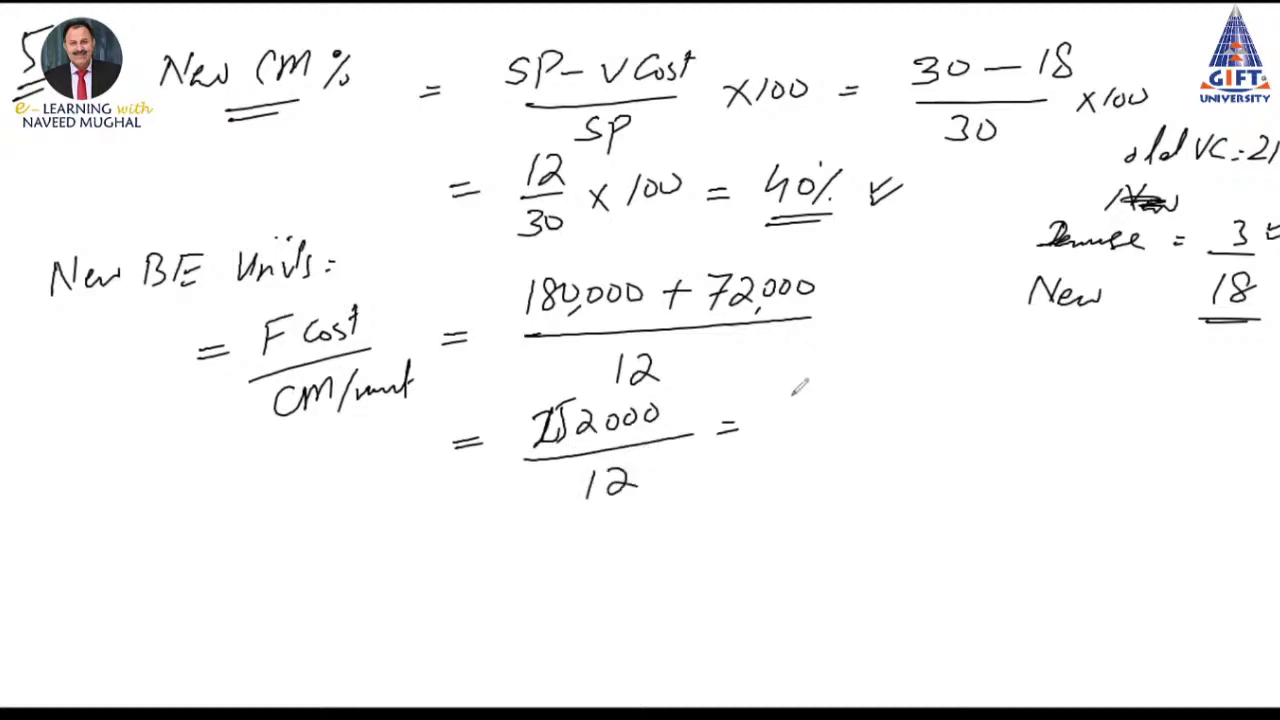
Write the break-even result 21,000 and double-underline it
mouse_move(770, 394)
left_mouse_down()
mouse_move(798, 424)
mouse_move(858, 396)
left_mouse_up()
left_click_drag(884, 392, 882, 408)
mouse_move(820, 418)
left_mouse_down()
mouse_move(812, 436)
mouse_move(864, 432)
left_mouse_up()
left_click_drag(770, 455, 864, 440)
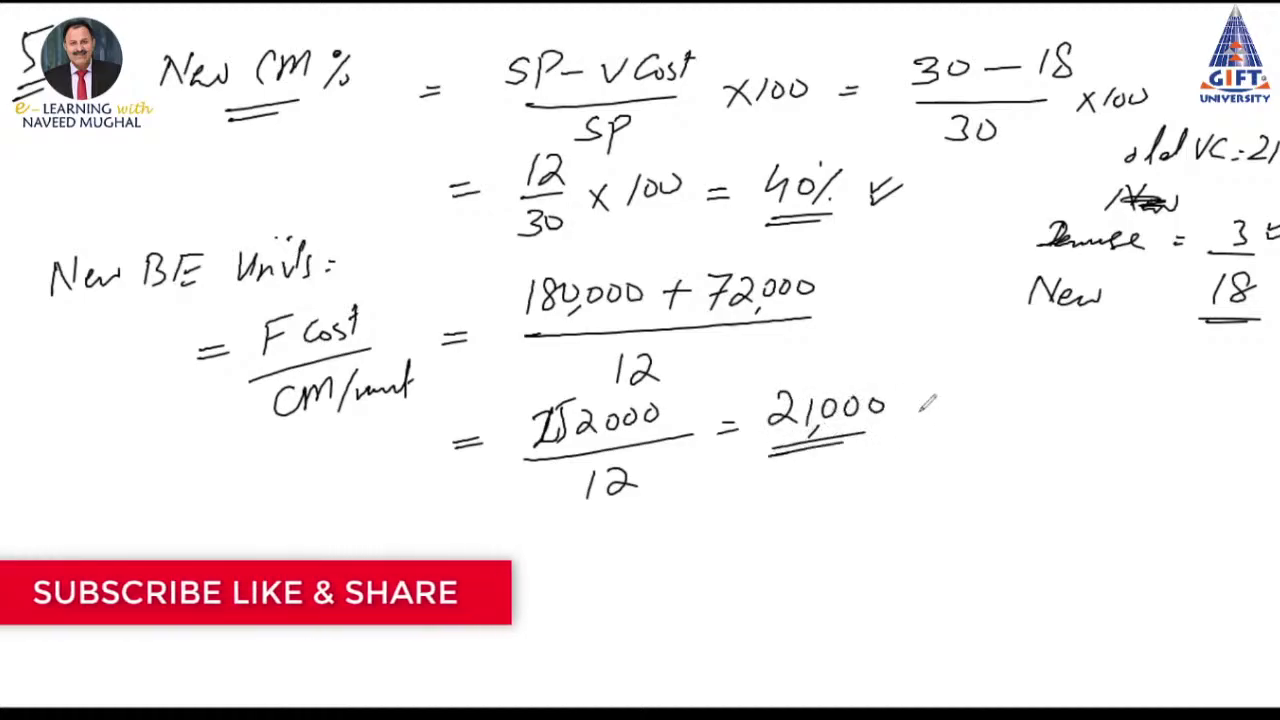
Tick the 21,000 answer, the 12 CM per unit, and the bracketed fixed costs
left_click_drag(914, 402, 930, 397)
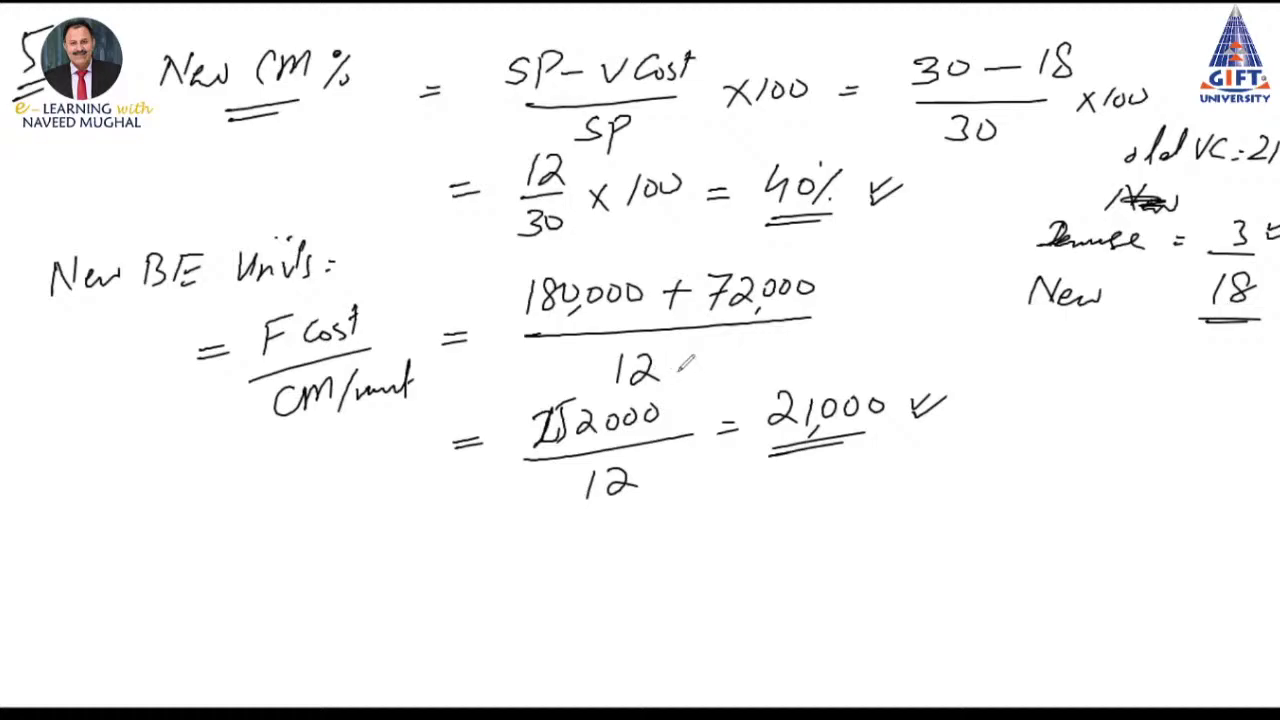
left_click_drag(696, 366, 716, 360)
left_click_drag(838, 268, 858, 262)
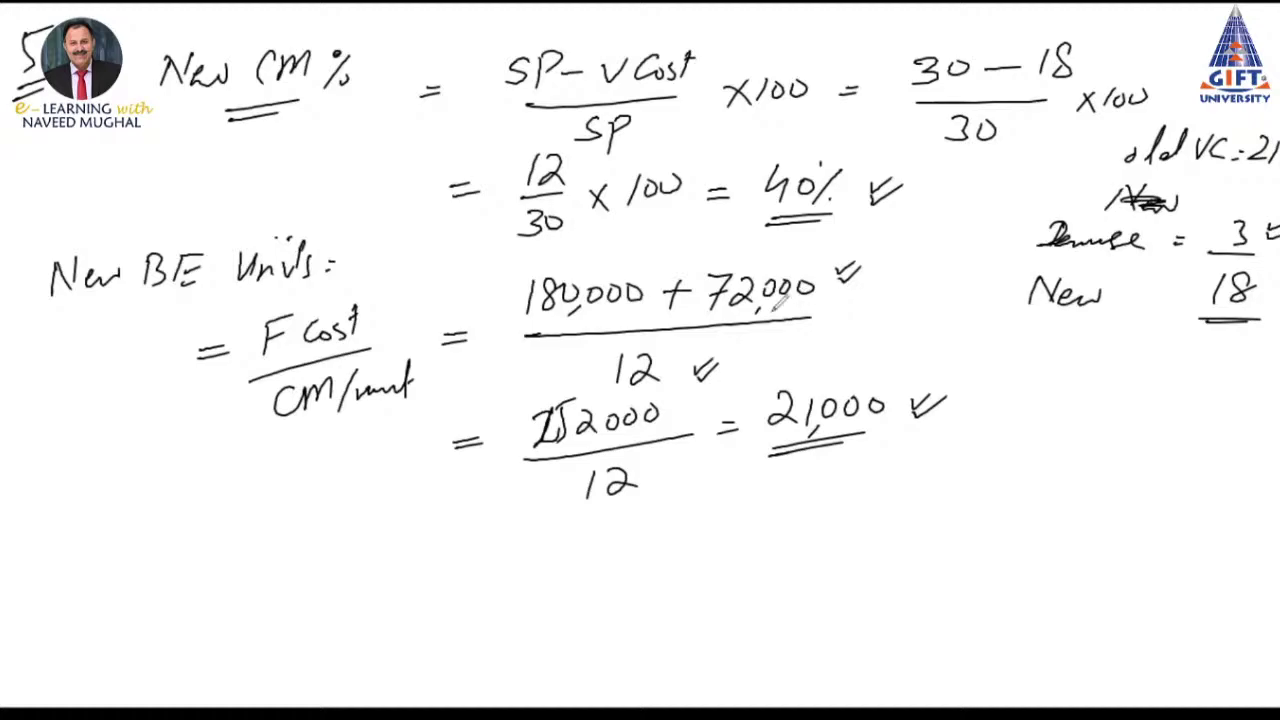
mouse_move(818, 268)
left_mouse_down()
mouse_move(820, 314)
mouse_move(858, 276)
left_mouse_up()
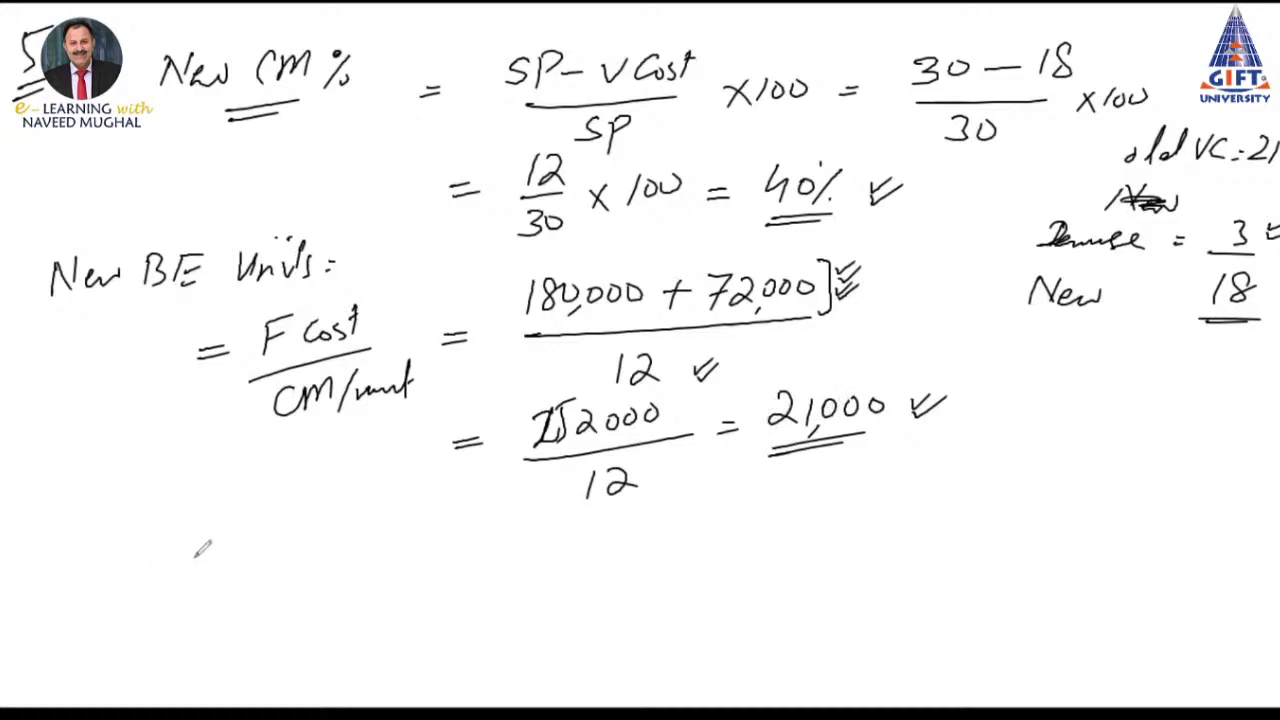
Write the heading 'New BE Sales $ = BE Units × SP'
mouse_move(76, 524)
left_mouse_down()
mouse_move(214, 522)
mouse_move(240, 490)
mouse_move(308, 526)
left_mouse_up()
mouse_move(314, 478)
left_mouse_down()
mouse_move(314, 540)
mouse_move(343, 520)
left_mouse_up()
left_click_drag(330, 533, 345, 531)
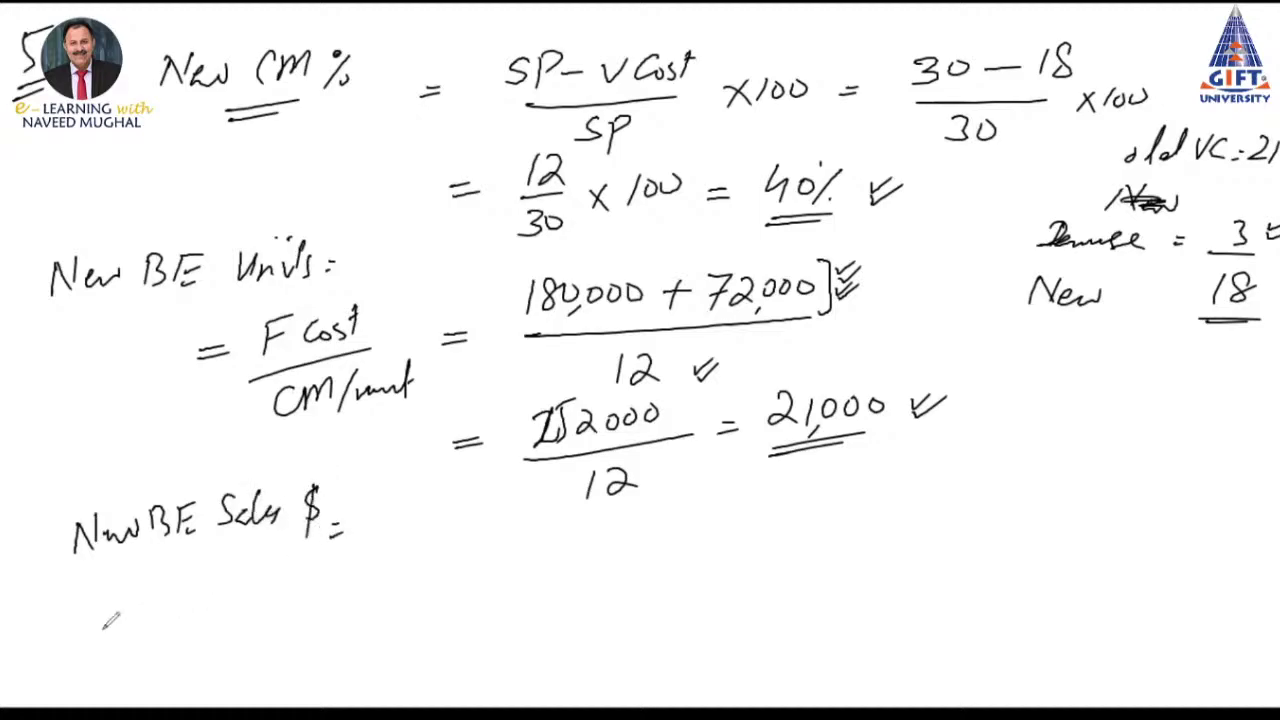
left_click_drag(90, 613, 150, 614)
mouse_move(152, 586)
left_mouse_down()
mouse_move(156, 614)
mouse_move(176, 600)
mouse_move(196, 614)
mouse_move(228, 580)
mouse_move(304, 558)
mouse_move(304, 580)
left_mouse_up()
left_click_drag(304, 562, 292, 584)
mouse_move(334, 546)
left_mouse_down()
mouse_move(320, 572)
mouse_move(344, 578)
left_mouse_up()
left_click_drag(342, 548, 344, 562)
left_click_drag(338, 540, 352, 538)
left_click_drag(128, 667, 154, 669)
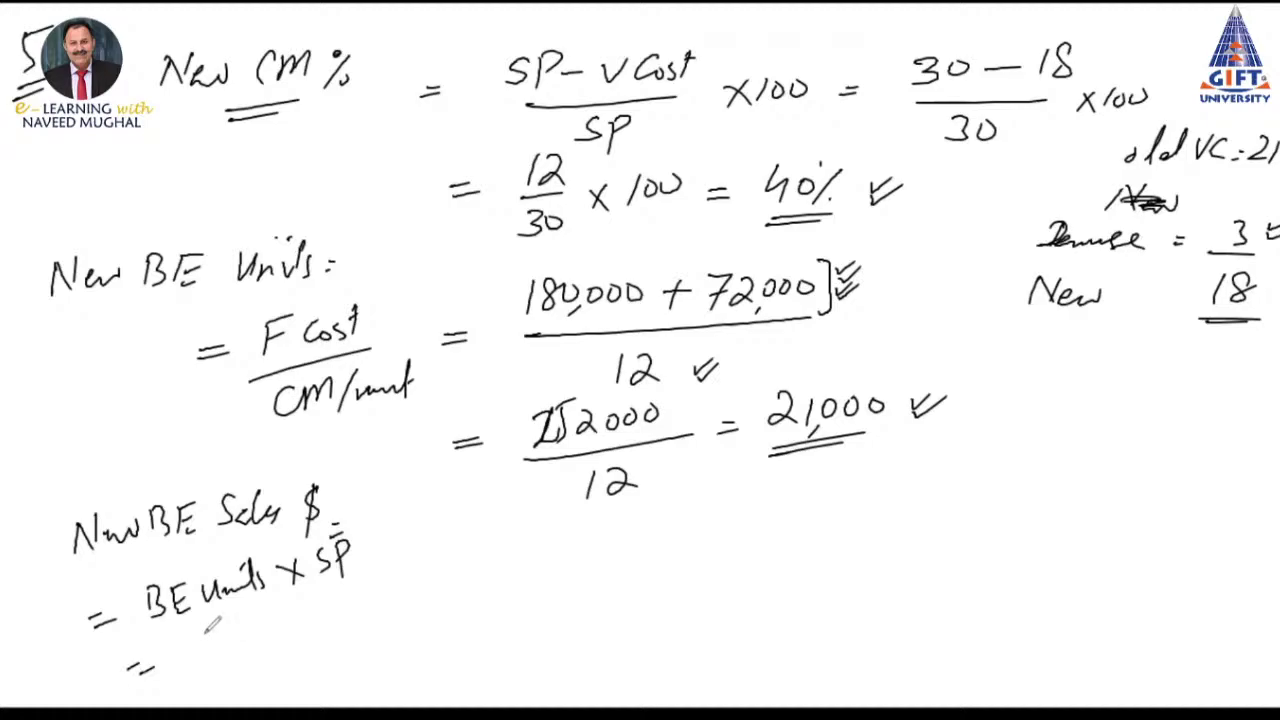
Substitute the values as 21,000 × 30
mouse_move(192, 624)
left_mouse_down()
mouse_move(212, 652)
mouse_move(250, 640)
left_mouse_up()
mouse_move(254, 626)
left_mouse_down()
mouse_move(268, 606)
mouse_move(284, 630)
mouse_move(238, 660)
left_mouse_up()
mouse_move(286, 606)
left_mouse_down()
mouse_move(290, 622)
mouse_move(322, 628)
mouse_move(296, 638)
left_mouse_up()
mouse_move(324, 600)
left_mouse_down()
mouse_move(346, 586)
mouse_move(332, 616)
mouse_move(350, 590)
left_mouse_up()
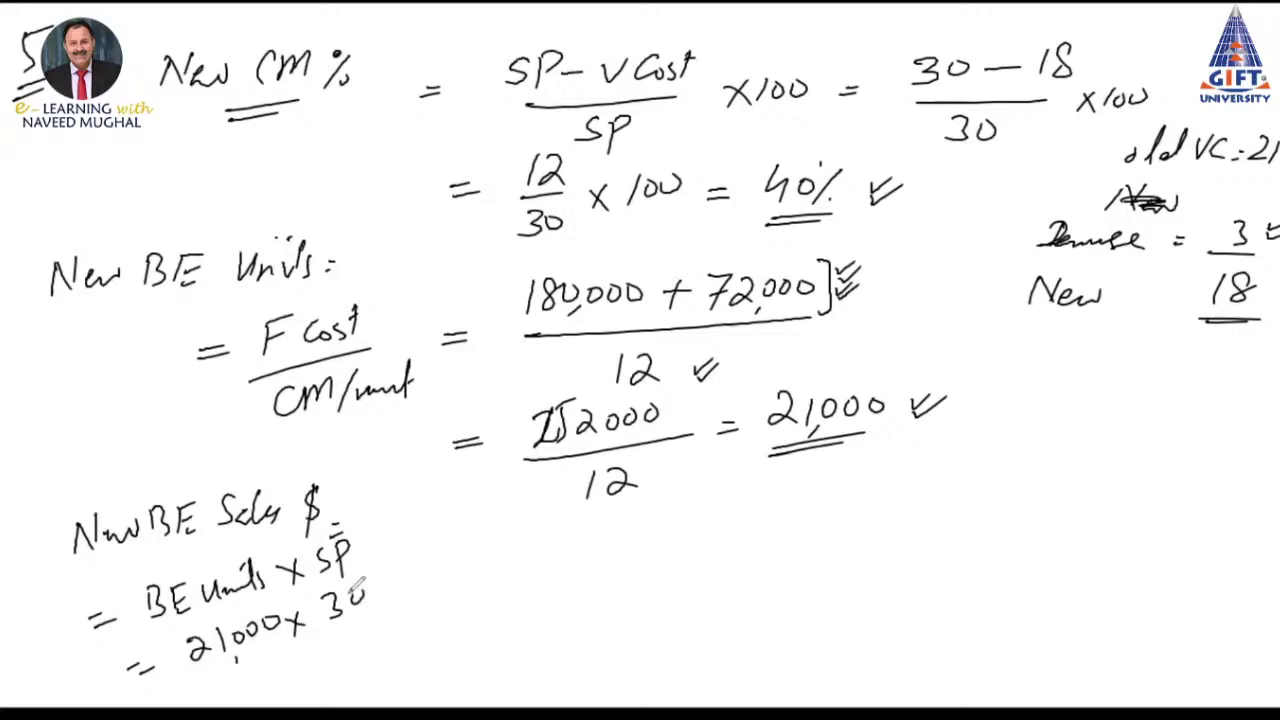
Write the result $630,000, double-underline it, and begin a second 'BE Sales $' line
left_click_drag(242, 682, 262, 677)
left_click_drag(244, 690, 268, 685)
mouse_move(316, 646)
left_mouse_down()
mouse_move(302, 668)
mouse_move(328, 674)
mouse_move(354, 640)
left_mouse_up()
left_click_drag(366, 645, 376, 632)
left_click_drag(393, 622, 406, 618)
mouse_move(312, 650)
left_mouse_down()
mouse_move(306, 672)
mouse_move(272, 680)
mouse_move(280, 690)
mouse_move(426, 632)
left_mouse_up()
left_click_drag(330, 682, 426, 634)
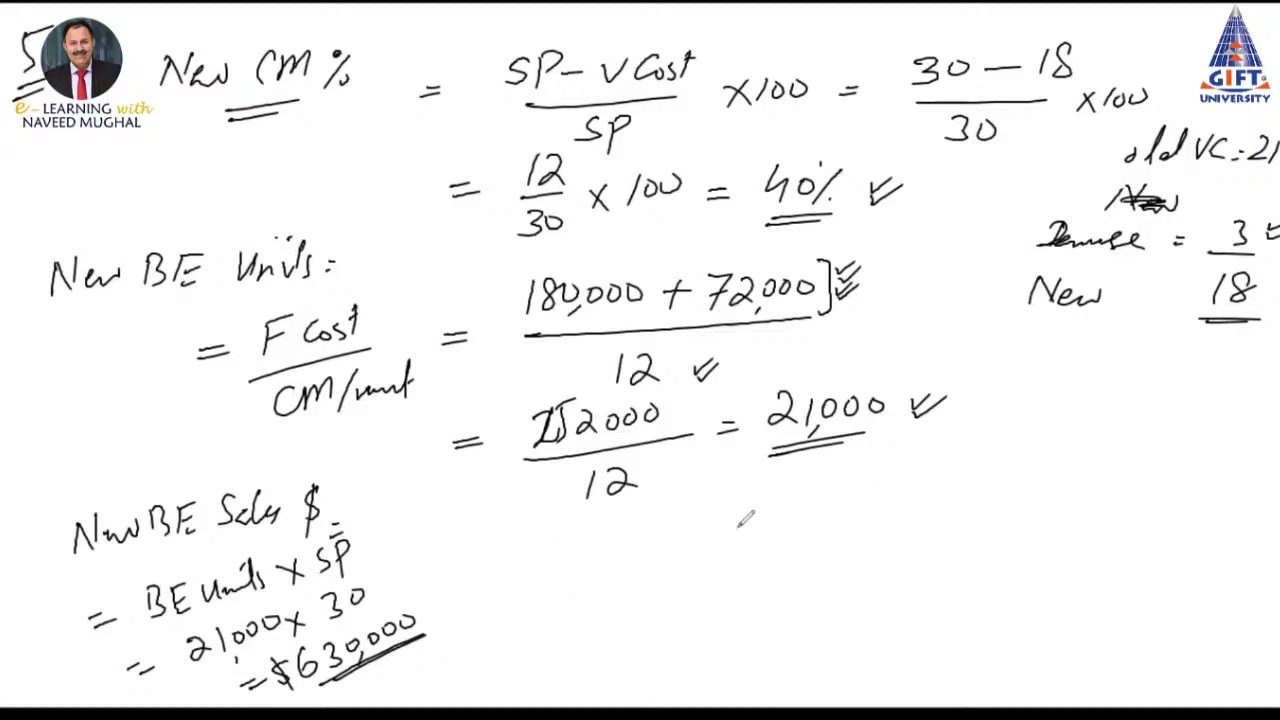
mouse_move(632, 524)
left_mouse_down()
mouse_move(634, 552)
mouse_move(698, 552)
mouse_move(770, 518)
mouse_move(780, 558)
mouse_move(848, 532)
left_mouse_up()
Write the formula 'BE Sales $ = F Cost / CM%'
left_click_drag(830, 546, 850, 545)
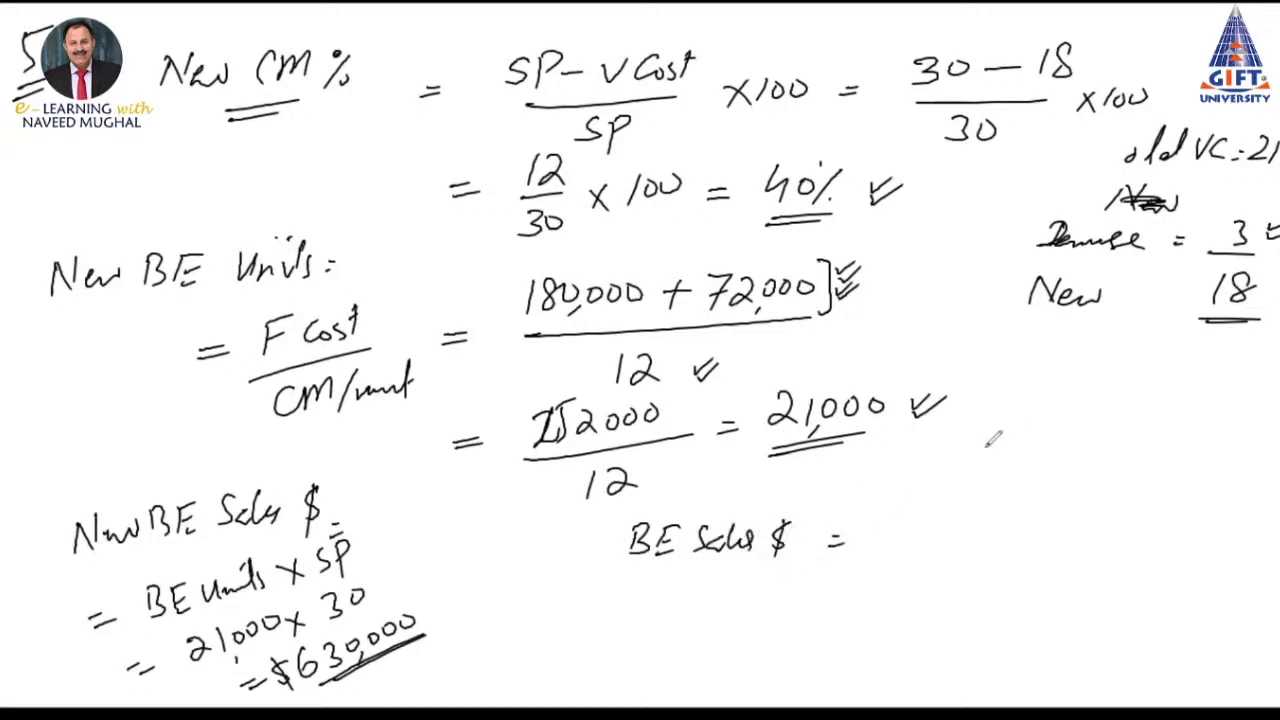
mouse_move(936, 474)
left_mouse_down()
mouse_move(924, 506)
mouse_move(956, 472)
mouse_move(978, 496)
mouse_move(988, 483)
left_mouse_up()
mouse_move(1006, 480)
left_mouse_down()
mouse_move(1008, 498)
mouse_move(1022, 478)
left_mouse_up()
left_click_drag(902, 516, 1010, 510)
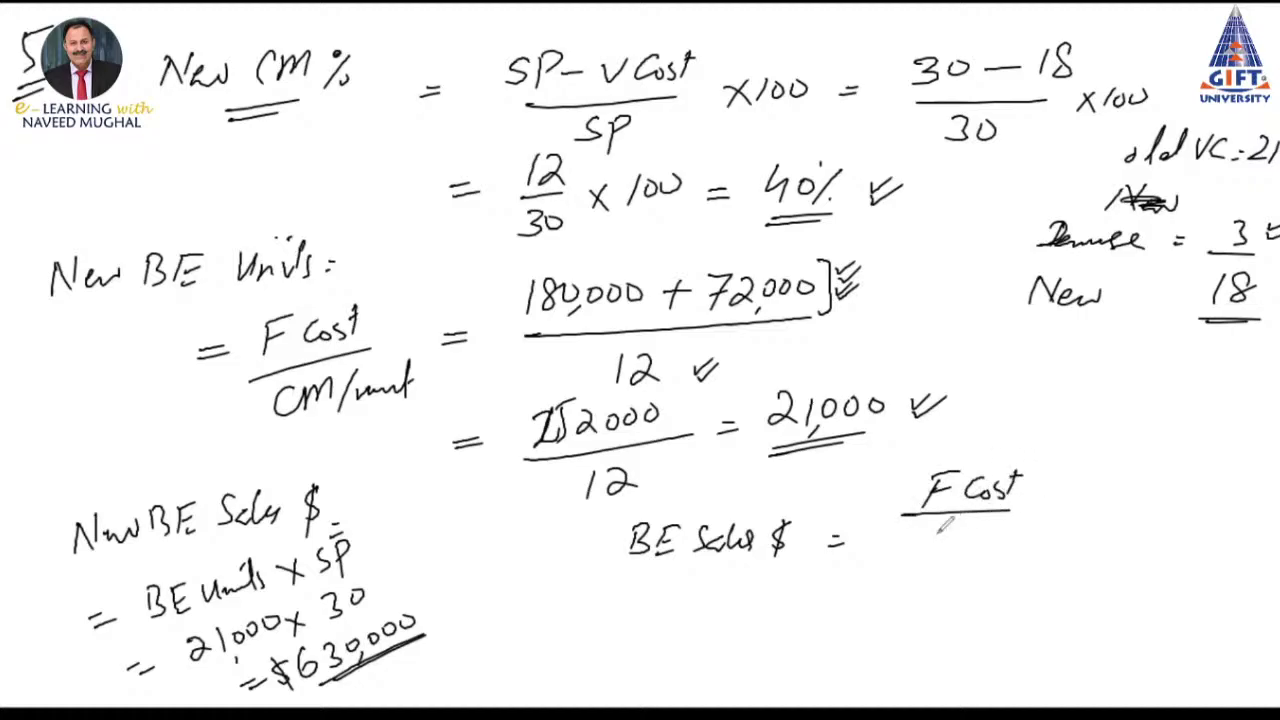
mouse_move(940, 532)
left_mouse_down()
mouse_move(920, 548)
mouse_move(1006, 552)
left_mouse_up()
left_click_drag(1042, 506, 1054, 506)
left_click_drag(1042, 516, 1054, 516)
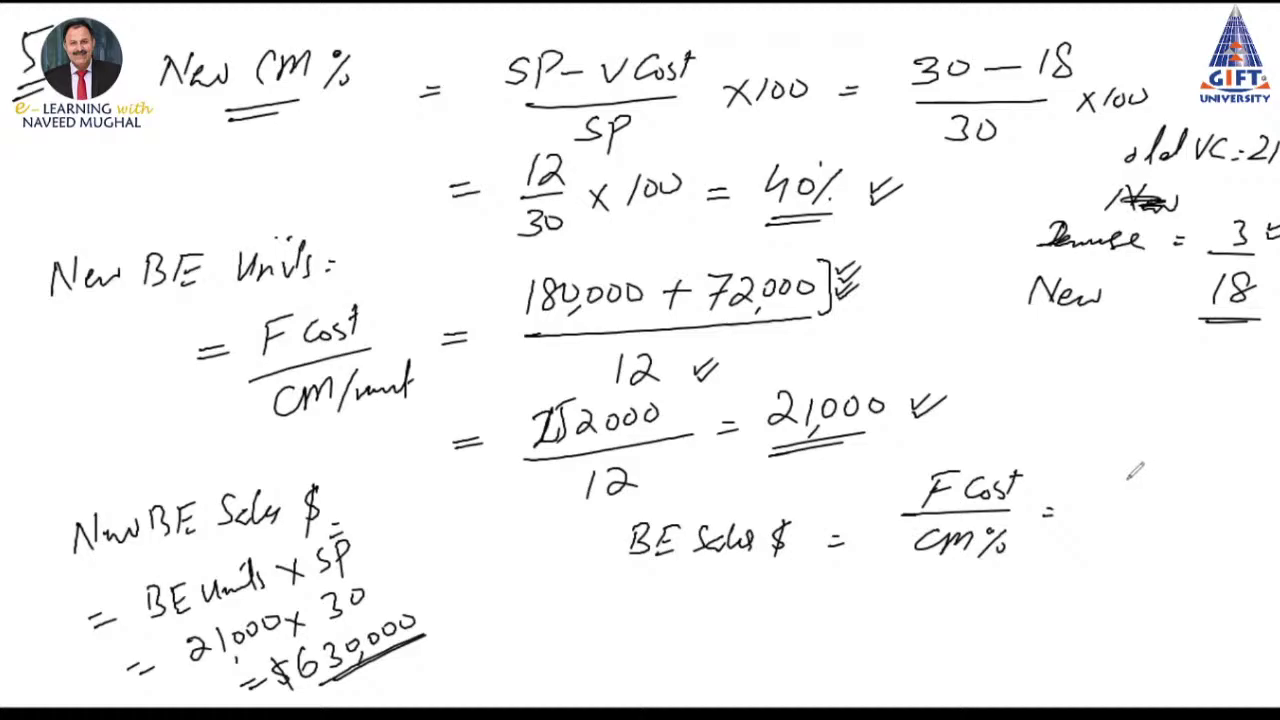
Substitute (180,000 + 72,000) / 0.4 and simplify it to 252,000 / 0.4
mouse_move(1094, 470)
left_mouse_down()
mouse_move(1092, 486)
mouse_move(1154, 460)
mouse_move(1138, 470)
mouse_move(1146, 486)
left_mouse_up()
left_click_drag(1162, 468, 1174, 470)
left_click_drag(1188, 468, 1218, 478)
mouse_move(1210, 468)
left_mouse_down()
mouse_move(1208, 490)
mouse_move(1266, 486)
left_mouse_up()
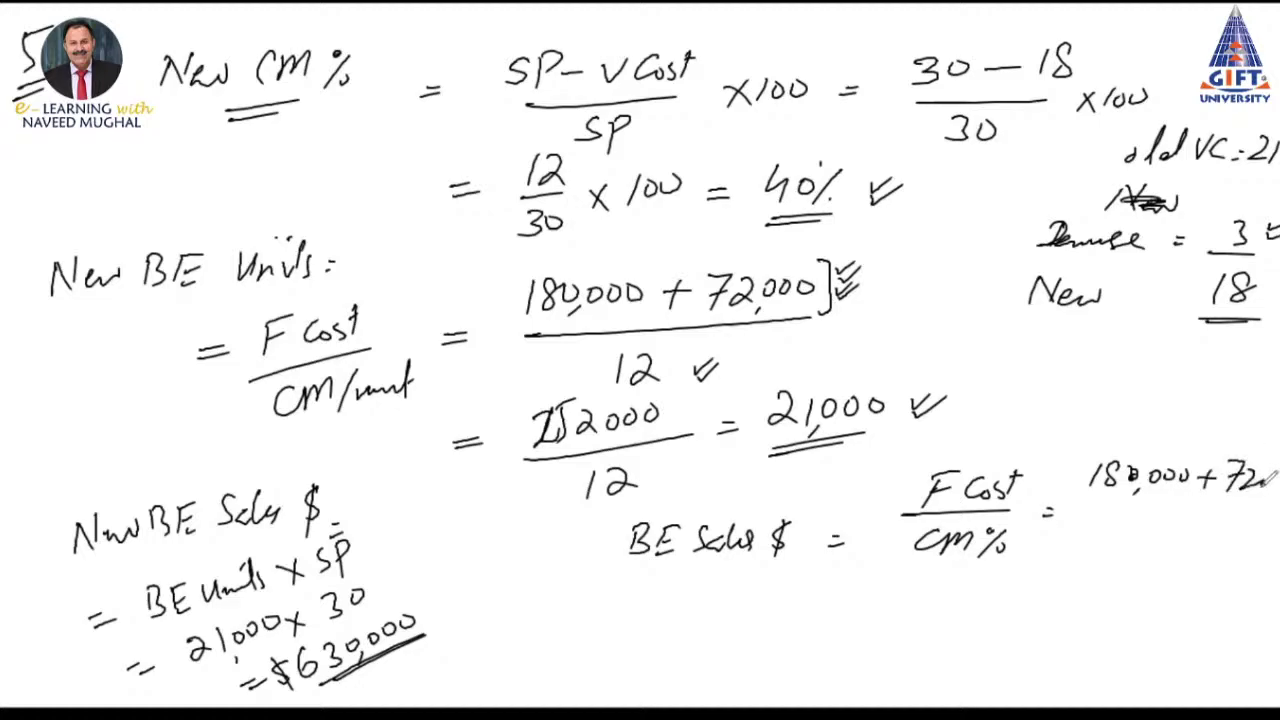
left_click_drag(1092, 508, 1250, 510)
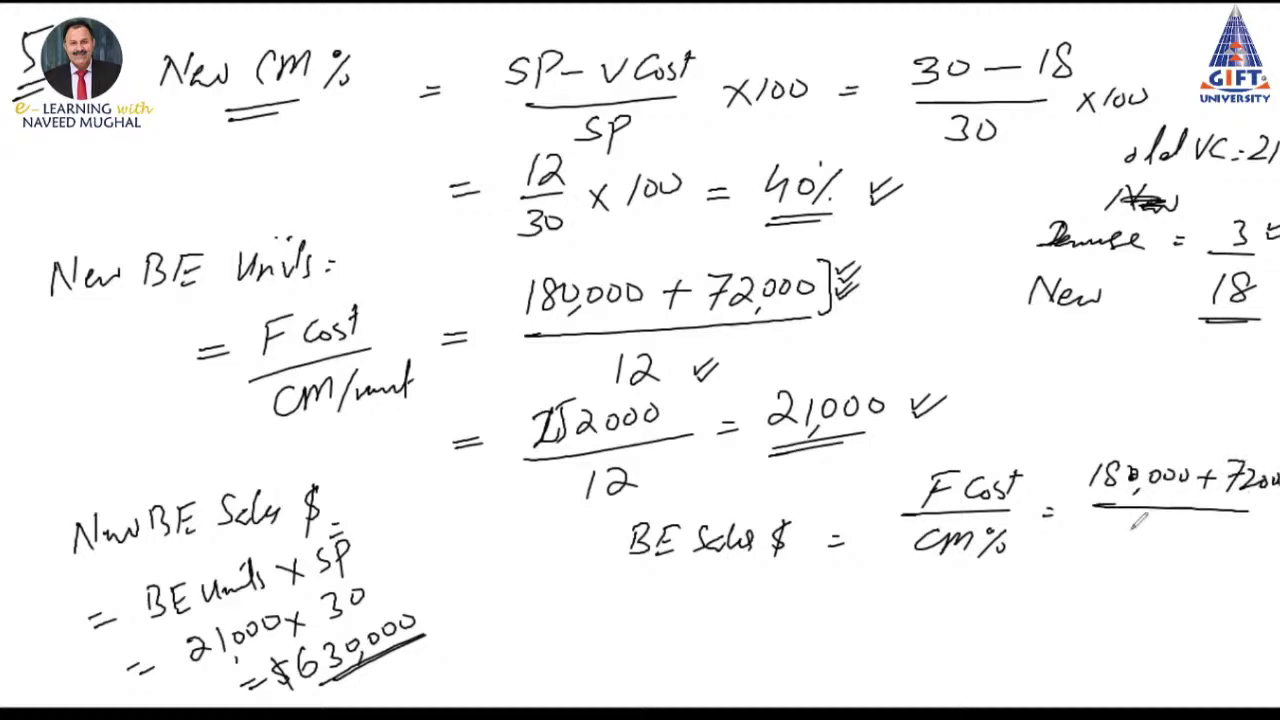
left_click_drag(1140, 522, 1160, 533)
left_click_drag(1176, 522, 1182, 540)
left_click_drag(1006, 599, 1036, 598)
mouse_move(1006, 610)
left_mouse_down()
mouse_move(1038, 610)
mouse_move(1100, 563)
mouse_move(1126, 586)
mouse_move(1180, 574)
mouse_move(1116, 594)
mouse_move(1186, 596)
left_mouse_up()
left_click_drag(1108, 604, 1144, 620)
left_click(1124, 612)
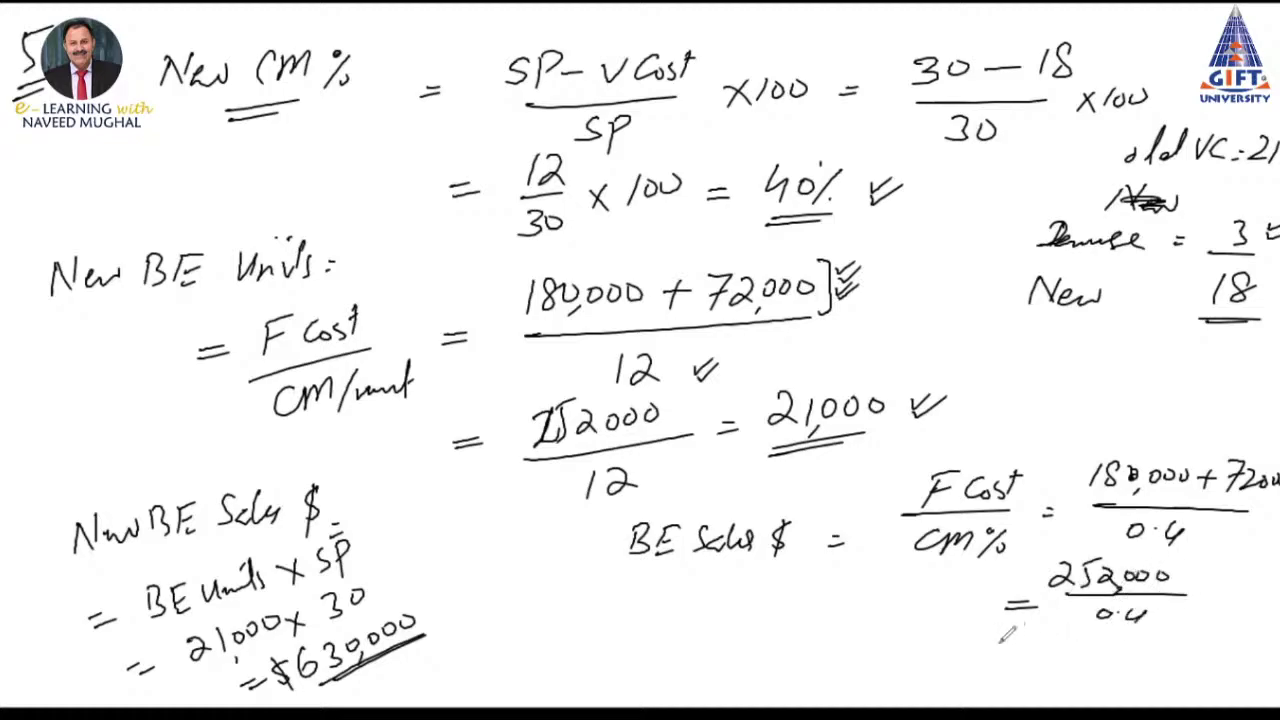
Write the result = $630,000, underline and tick it, then clear the page
left_click_drag(996, 644, 1012, 643)
left_click_drag(996, 652, 1026, 660)
mouse_move(1034, 636)
left_mouse_down()
mouse_move(1034, 666)
mouse_move(1104, 642)
mouse_move(1116, 660)
left_mouse_up()
left_click_drag(1140, 640, 1172, 644)
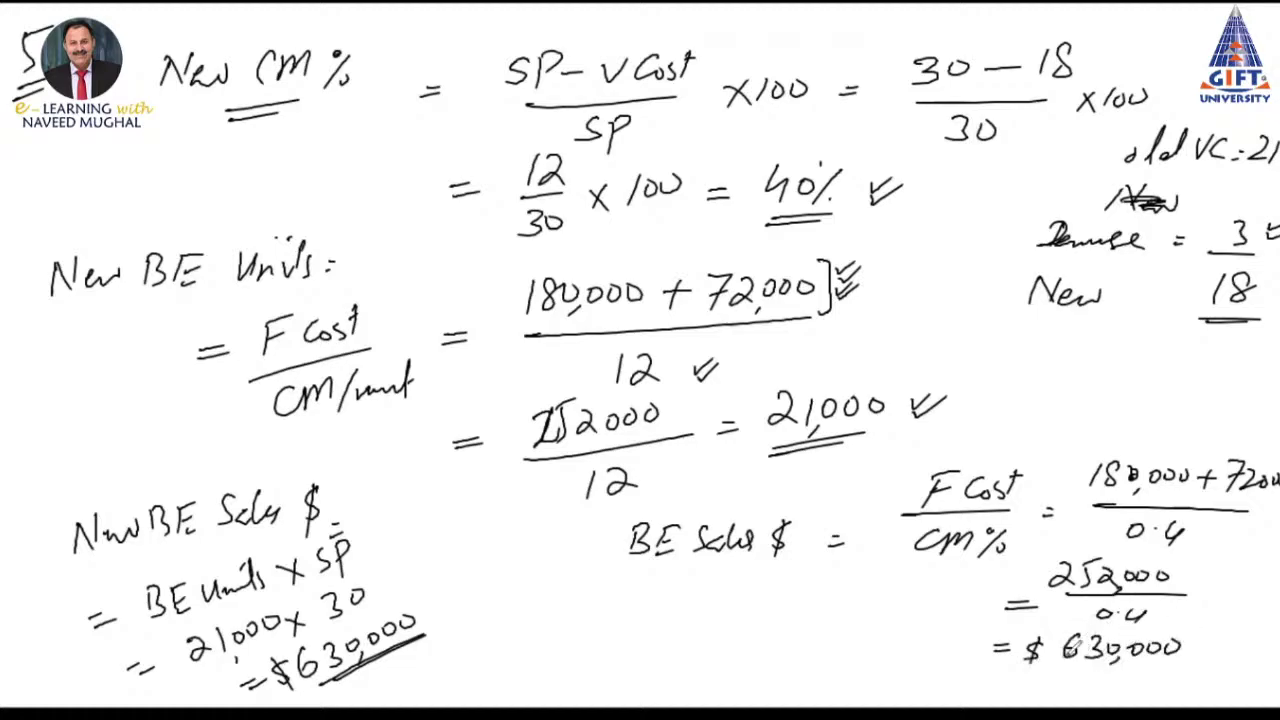
mouse_move(1062, 662)
left_mouse_down()
mouse_move(1155, 660)
mouse_move(1142, 671)
left_mouse_up()
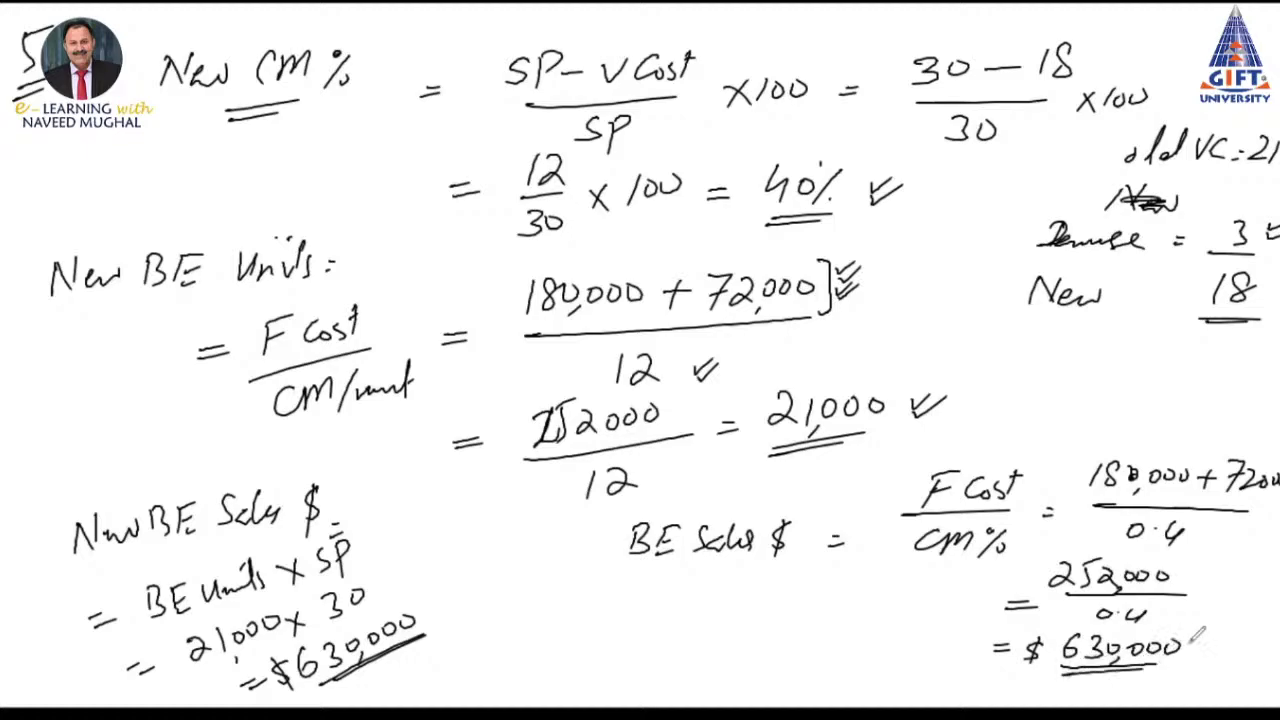
left_click_drag(1204, 622, 1240, 610)
key("Page_Down")
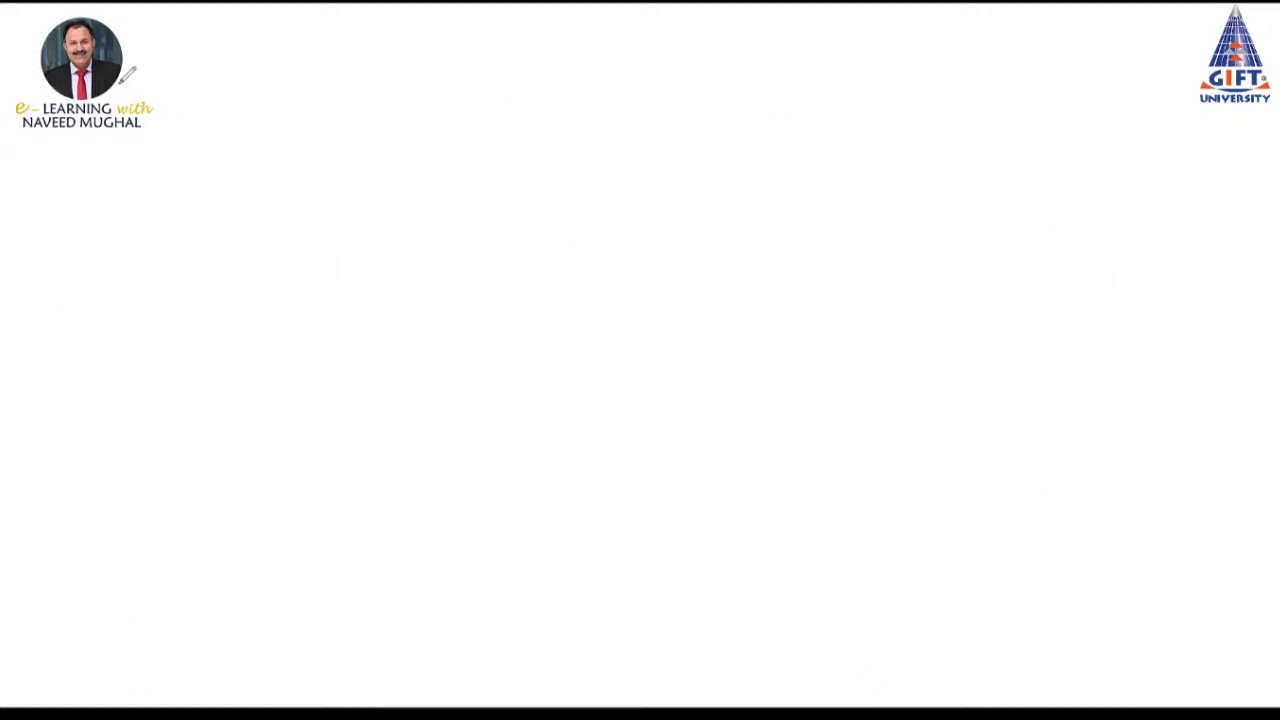
Write the Description, Not Automated and Automated headings, with a divider between the options
mouse_move(95, 104)
left_mouse_down()
mouse_move(131, 86)
mouse_move(160, 91)
mouse_move(191, 63)
mouse_move(248, 89)
mouse_move(277, 86)
mouse_move(278, 72)
left_mouse_up()
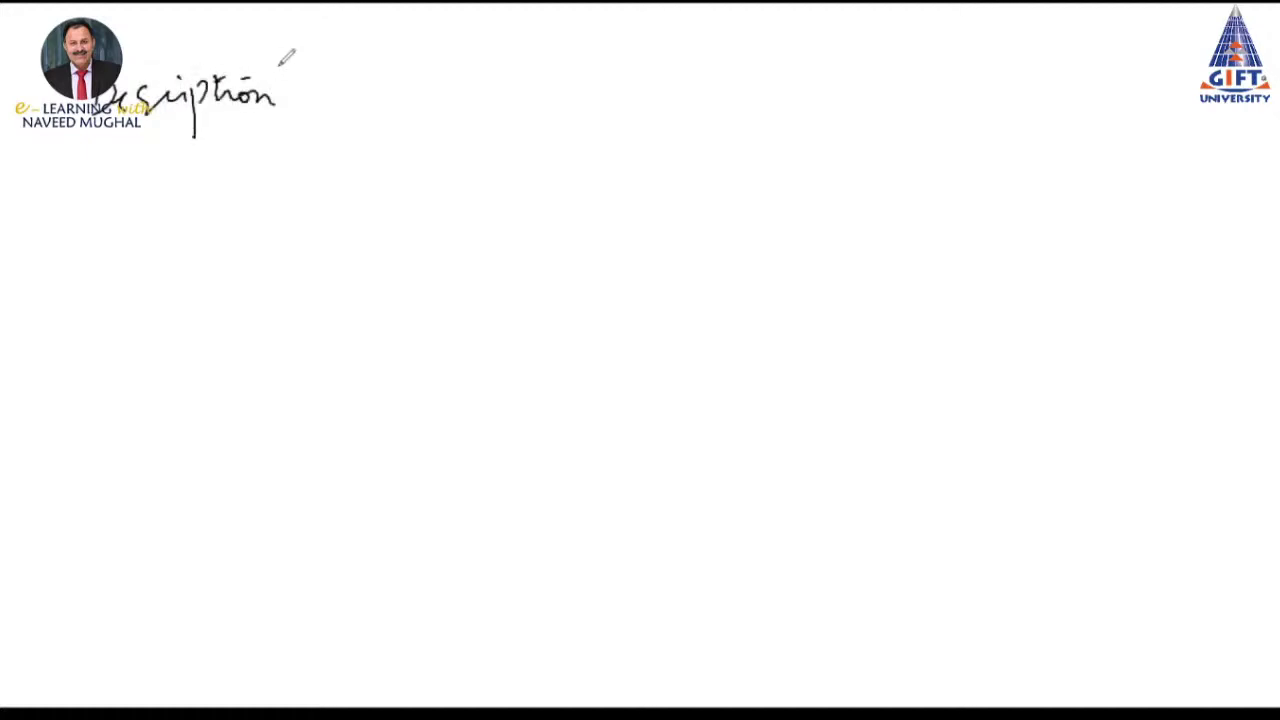
left_click_drag(38, 32, 22, 60)
left_click_drag(22, 90, 48, 86)
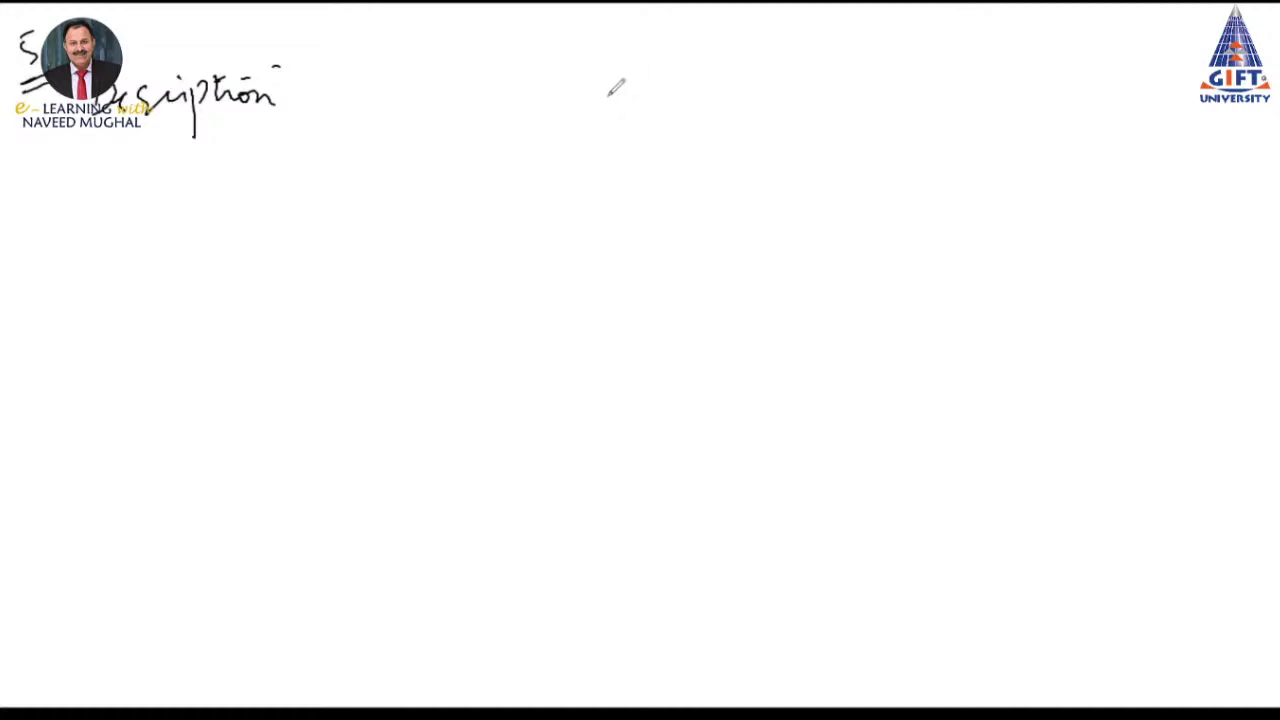
mouse_move(586, 102)
left_mouse_down()
mouse_move(628, 72)
mouse_move(650, 96)
mouse_move(836, 90)
mouse_move(858, 60)
left_mouse_up()
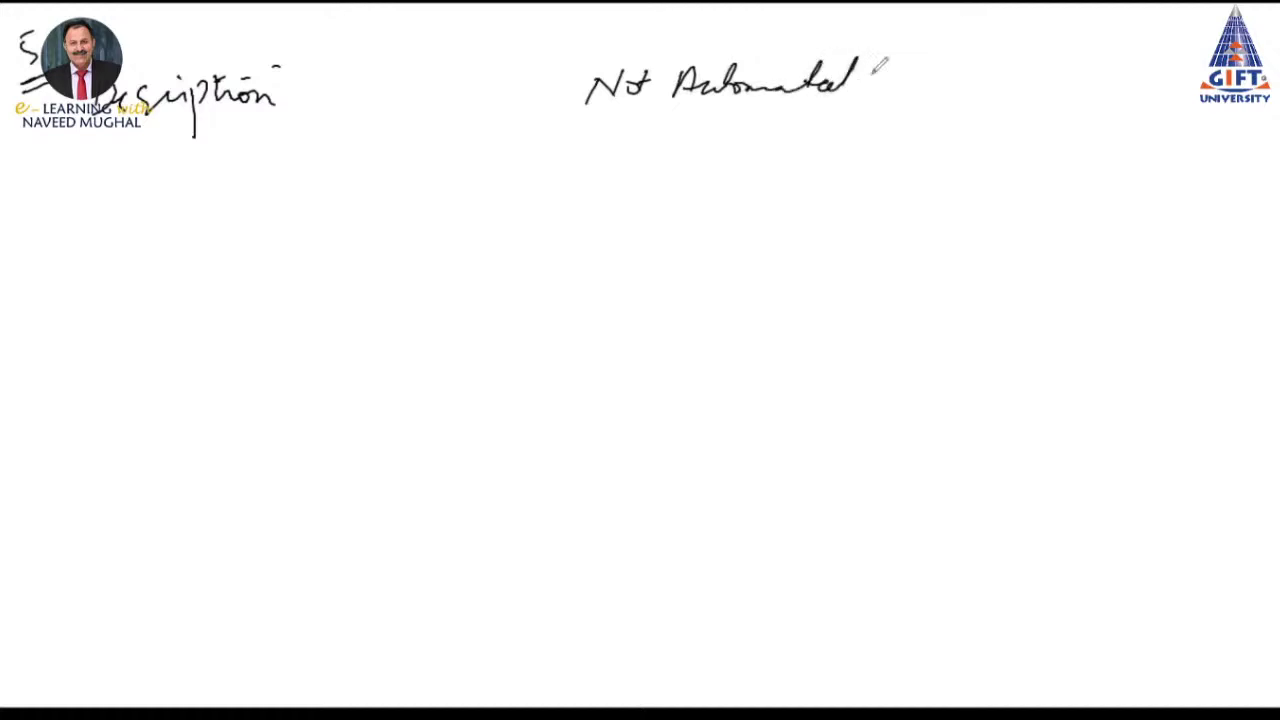
mouse_move(1018, 88)
left_mouse_down()
mouse_move(1048, 72)
mouse_move(1186, 84)
mouse_move(1198, 44)
mouse_move(1170, 96)
mouse_move(1132, 104)
left_mouse_up()
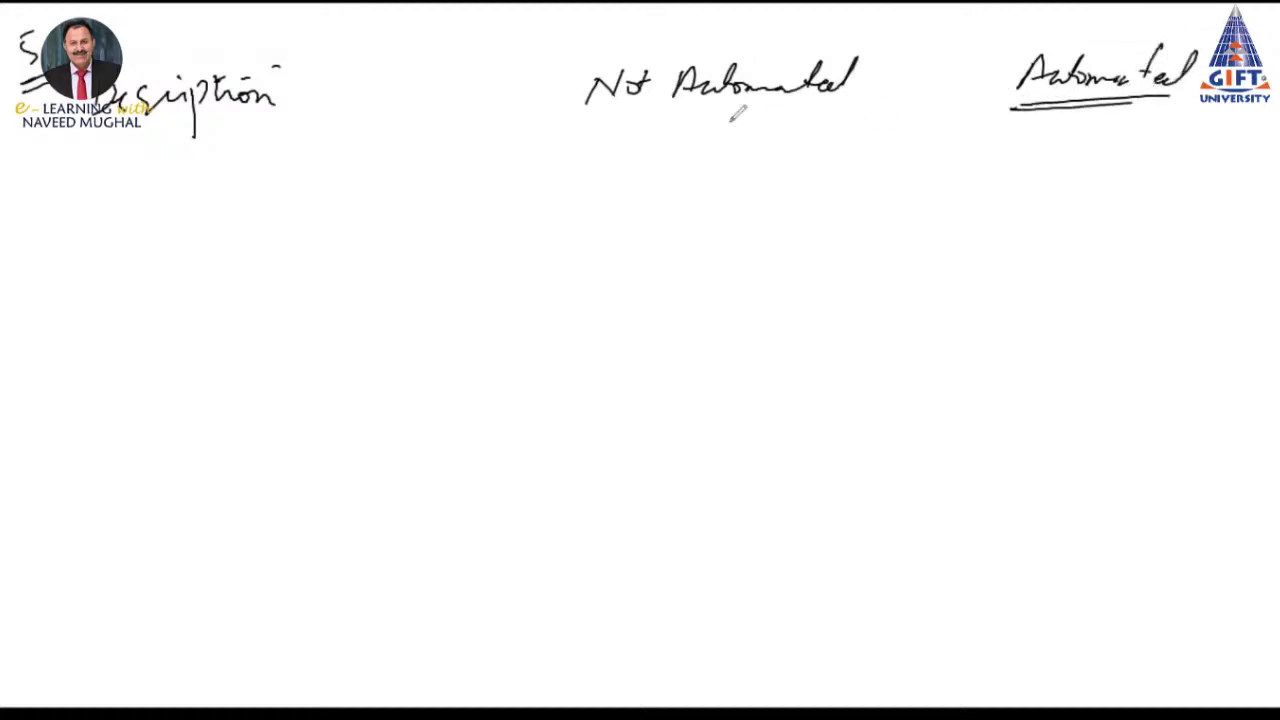
left_click_drag(571, 121, 730, 110)
left_click_drag(917, 68, 878, 597)
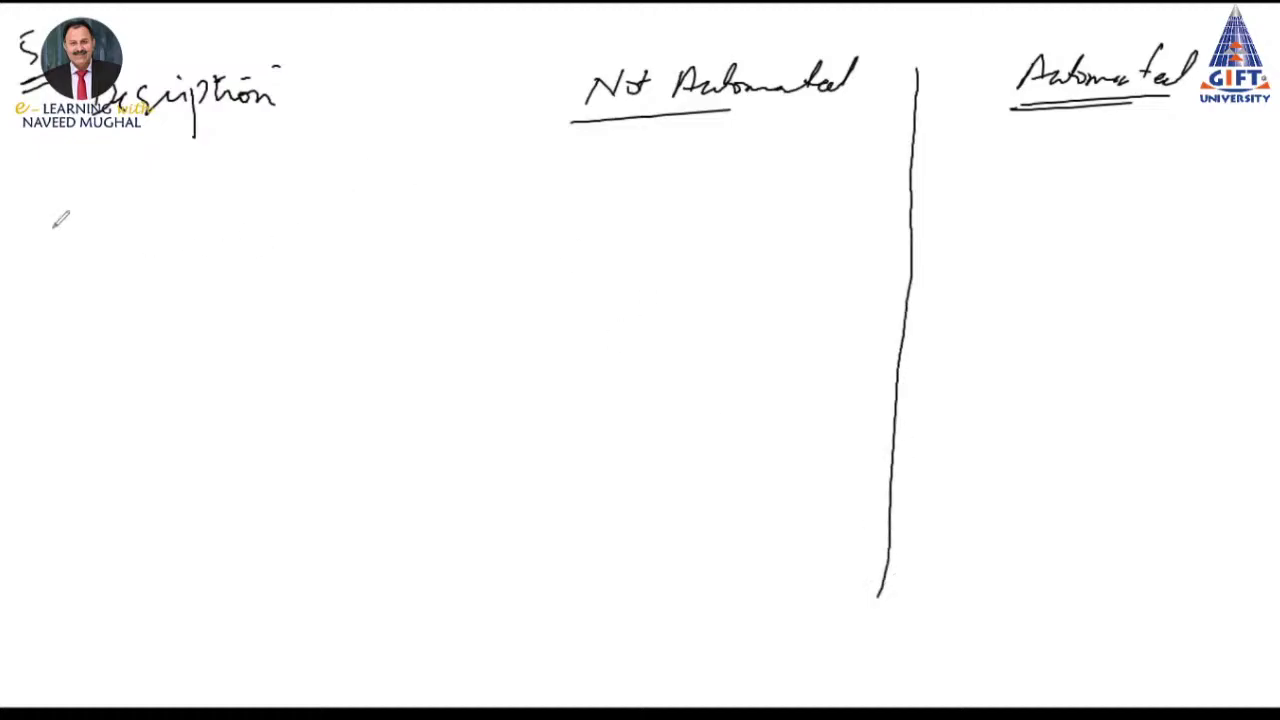
Add the Sales row label with a volume of 26,000
mouse_move(84, 160)
left_mouse_down()
mouse_move(62, 196)
mouse_move(156, 183)
left_mouse_up()
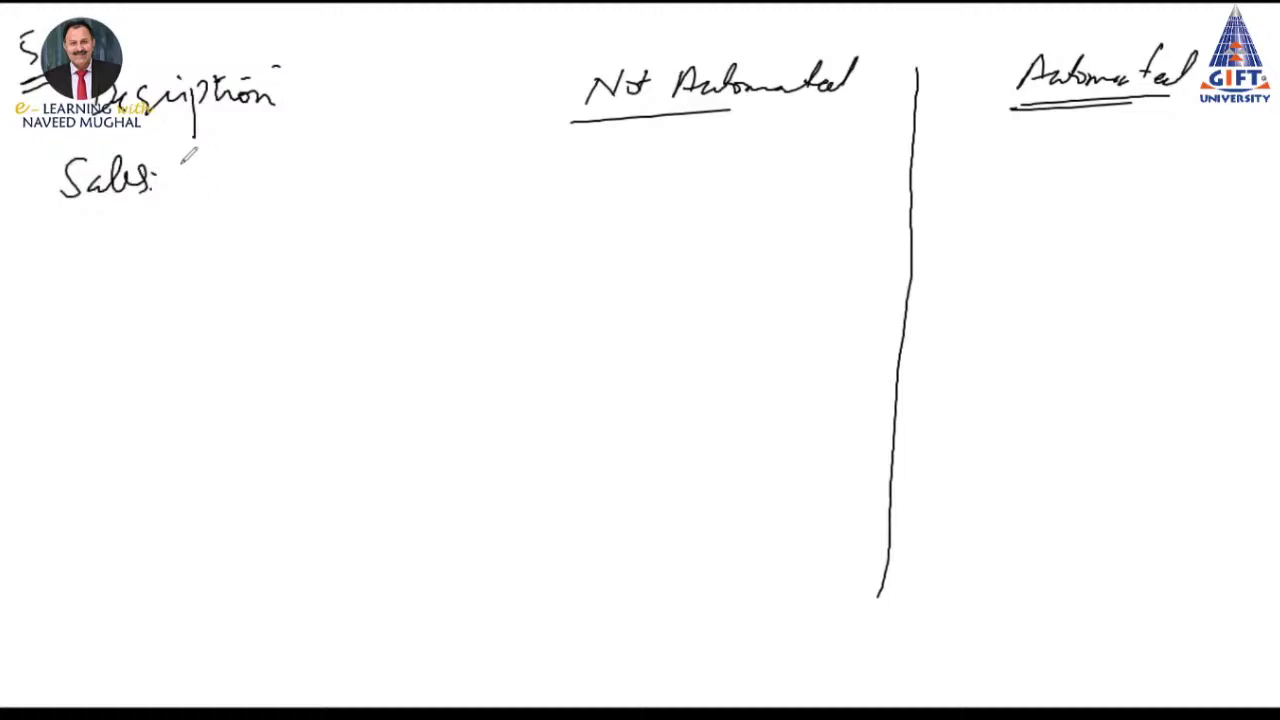
mouse_move(180, 162)
left_mouse_down()
mouse_move(201, 183)
mouse_move(252, 158)
left_mouse_up()
left_click_drag(270, 156, 268, 158)
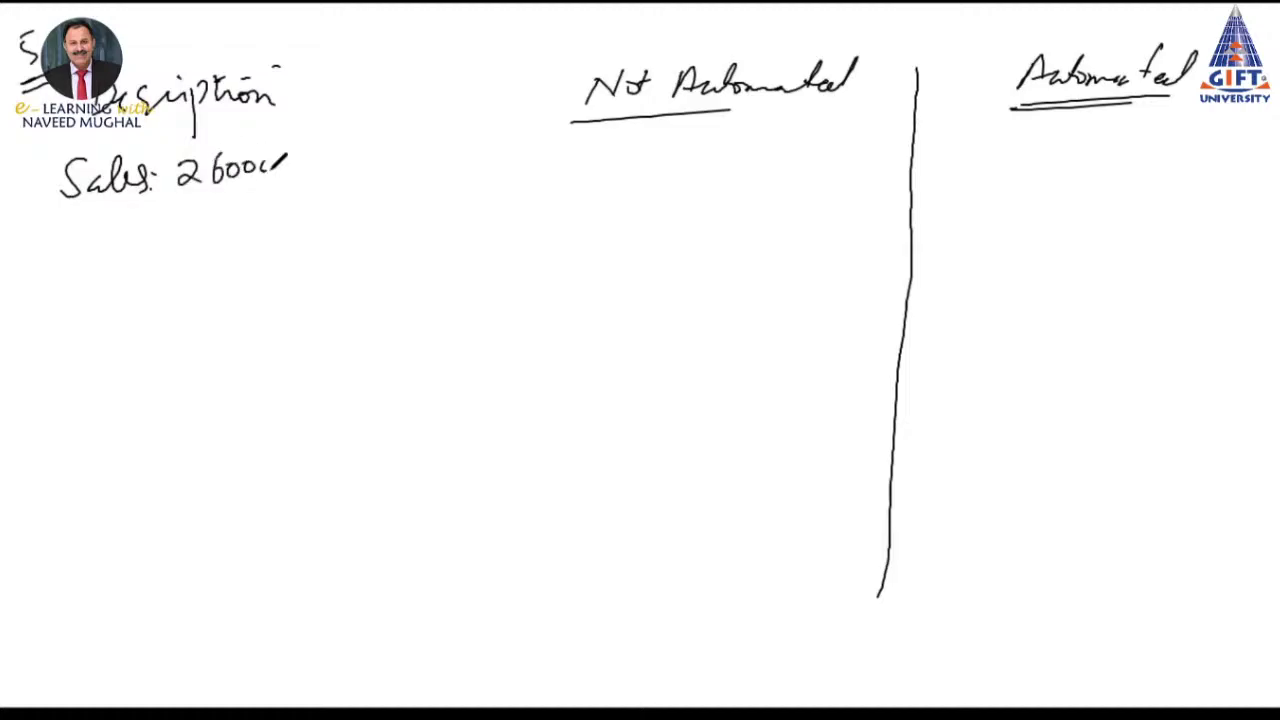
left_click_drag(223, 194, 221, 202)
Add Total, Unit and % column headings under both Not Automated and Automated
mouse_move(410, 116)
left_mouse_down()
mouse_move(407, 140)
mouse_move(422, 113)
left_mouse_up()
left_click_drag(430, 124, 474, 138)
mouse_move(525, 118)
left_mouse_down()
mouse_move(544, 136)
mouse_move(586, 128)
mouse_move(578, 140)
mouse_move(588, 120)
left_mouse_up()
left_click_drag(698, 120, 682, 146)
left_click_drag(678, 124, 699, 144)
mouse_move(938, 150)
left_mouse_down()
mouse_move(1000, 148)
mouse_move(1016, 126)
left_mouse_up()
mouse_move(1126, 126)
left_mouse_down()
mouse_move(1160, 142)
mouse_move(1188, 132)
mouse_move(1190, 148)
left_mouse_up()
left_click_drag(1262, 118, 1266, 122)
left_click_drag(1268, 144, 1272, 148)
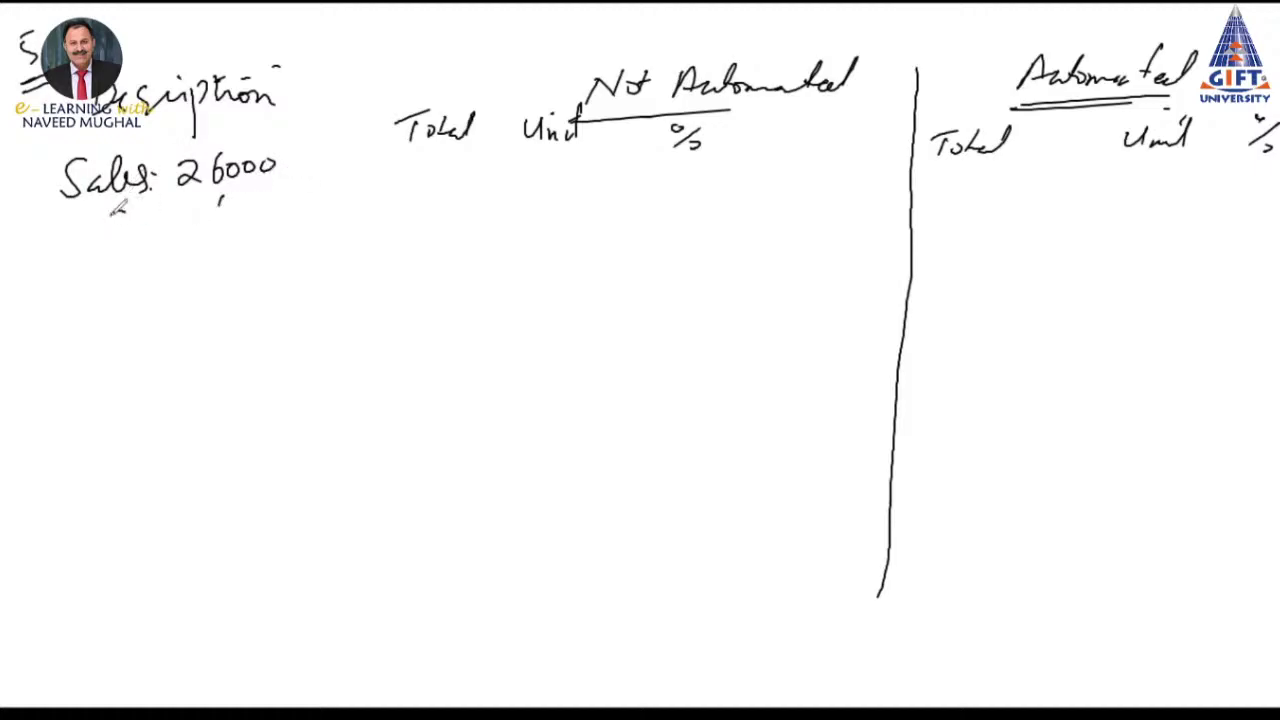
Note the price of @ 30/unit and fill Not Automated sales as 780,000, 30 and 100%
mouse_move(122, 214)
left_mouse_down()
mouse_move(176, 224)
mouse_move(238, 196)
left_mouse_up()
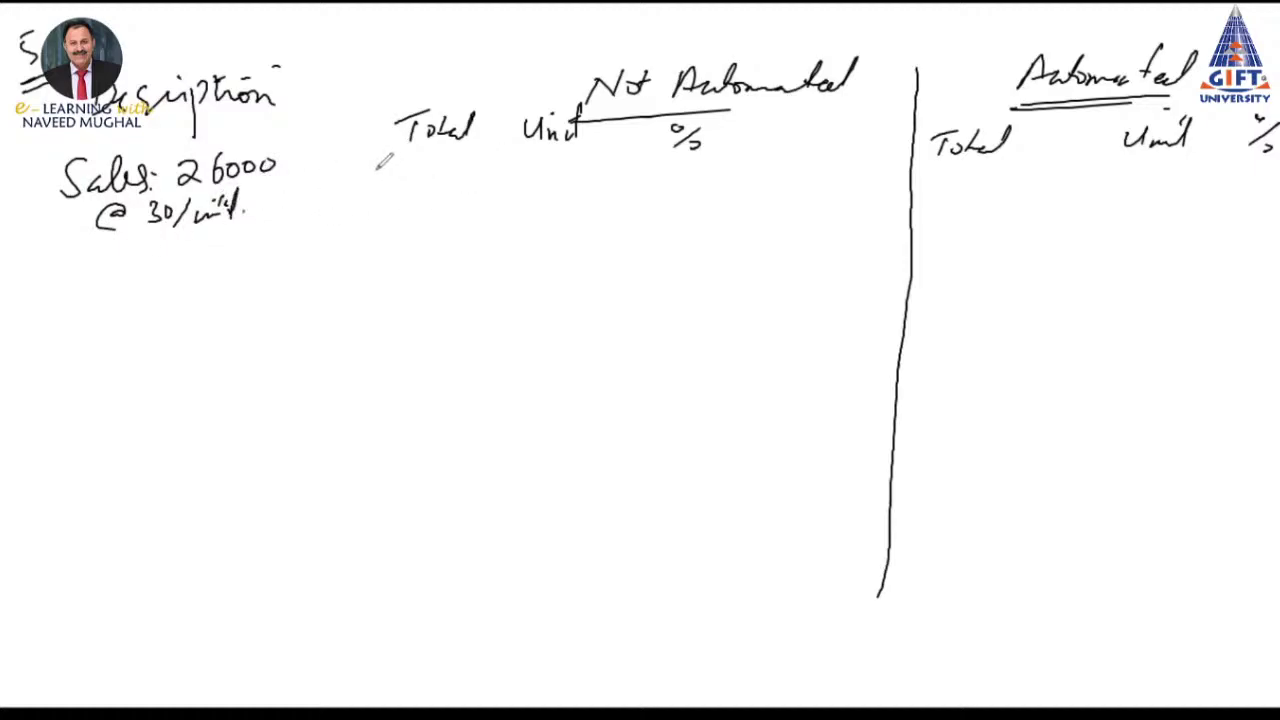
mouse_move(372, 172)
left_mouse_down()
mouse_move(396, 186)
mouse_move(378, 200)
left_mouse_up()
mouse_move(426, 166)
left_mouse_down()
mouse_move(414, 196)
mouse_move(428, 202)
mouse_move(470, 180)
left_mouse_up()
mouse_move(480, 178)
left_mouse_down()
mouse_move(536, 194)
mouse_move(566, 176)
left_mouse_up()
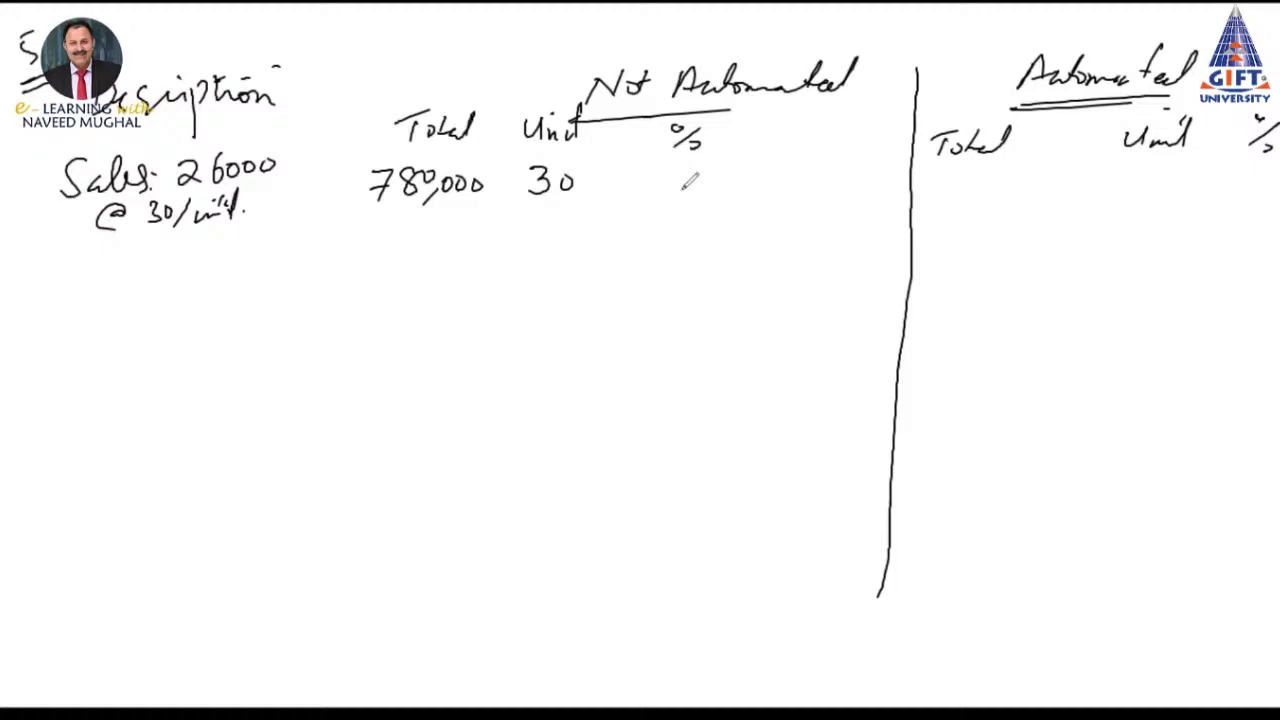
left_click_drag(664, 168, 664, 190)
left_click_drag(692, 172, 690, 174)
left_click_drag(718, 172, 716, 174)
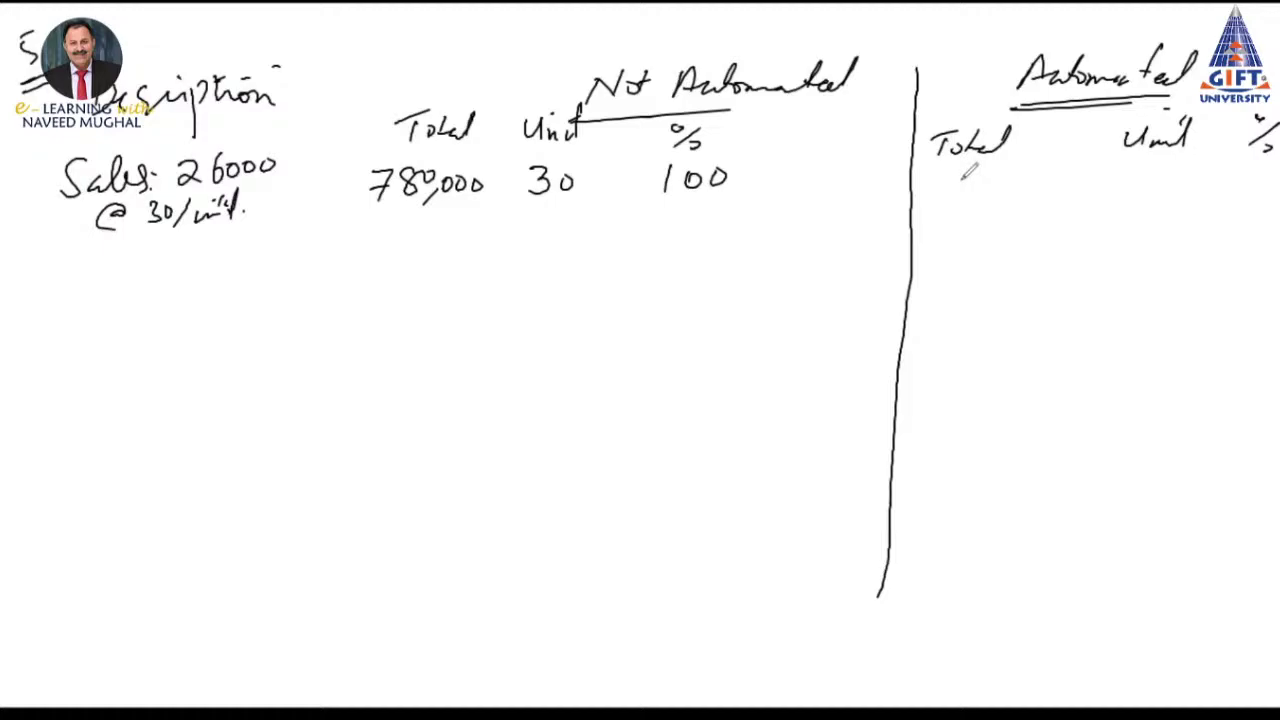
Fill the Automated sales as 780,000, 30 and 100%
mouse_move(926, 186)
left_mouse_down()
mouse_move(930, 206)
mouse_move(972, 186)
left_mouse_up()
left_click_drag(984, 204, 1026, 188)
left_click_drag(1038, 186, 1040, 188)
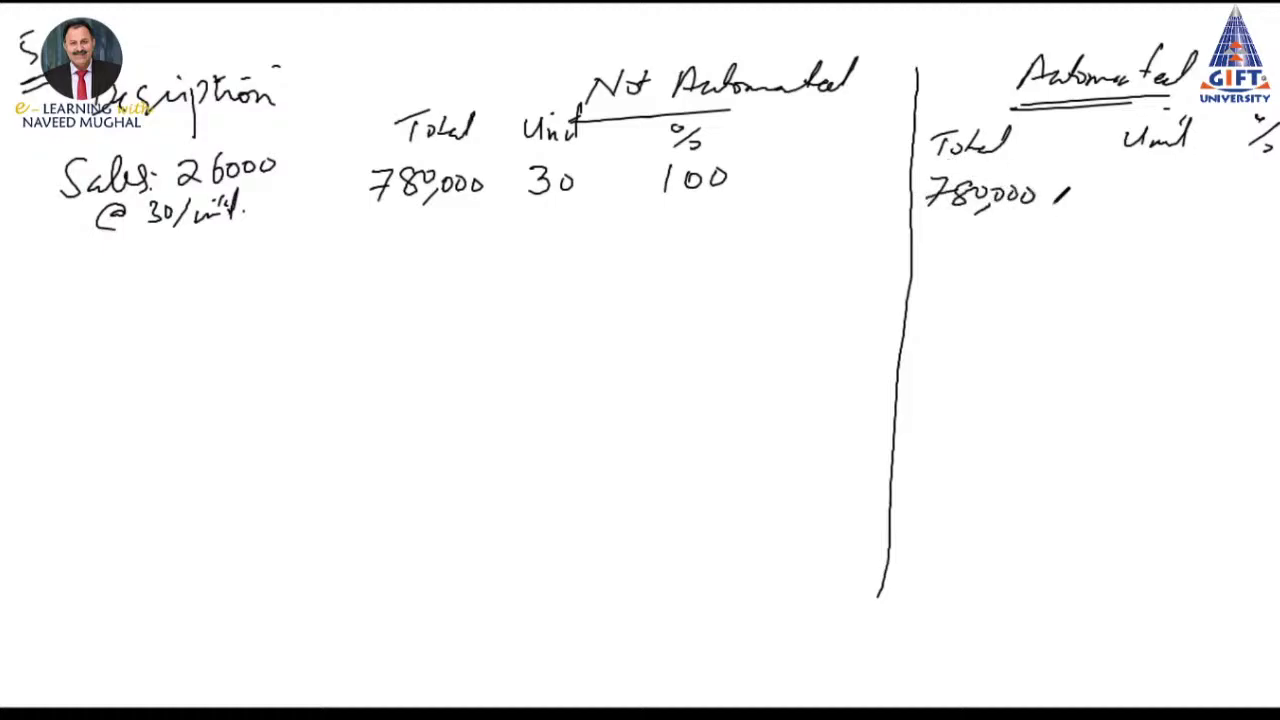
left_click_drag(1150, 174, 1118, 202)
left_click_drag(1154, 178, 1142, 194)
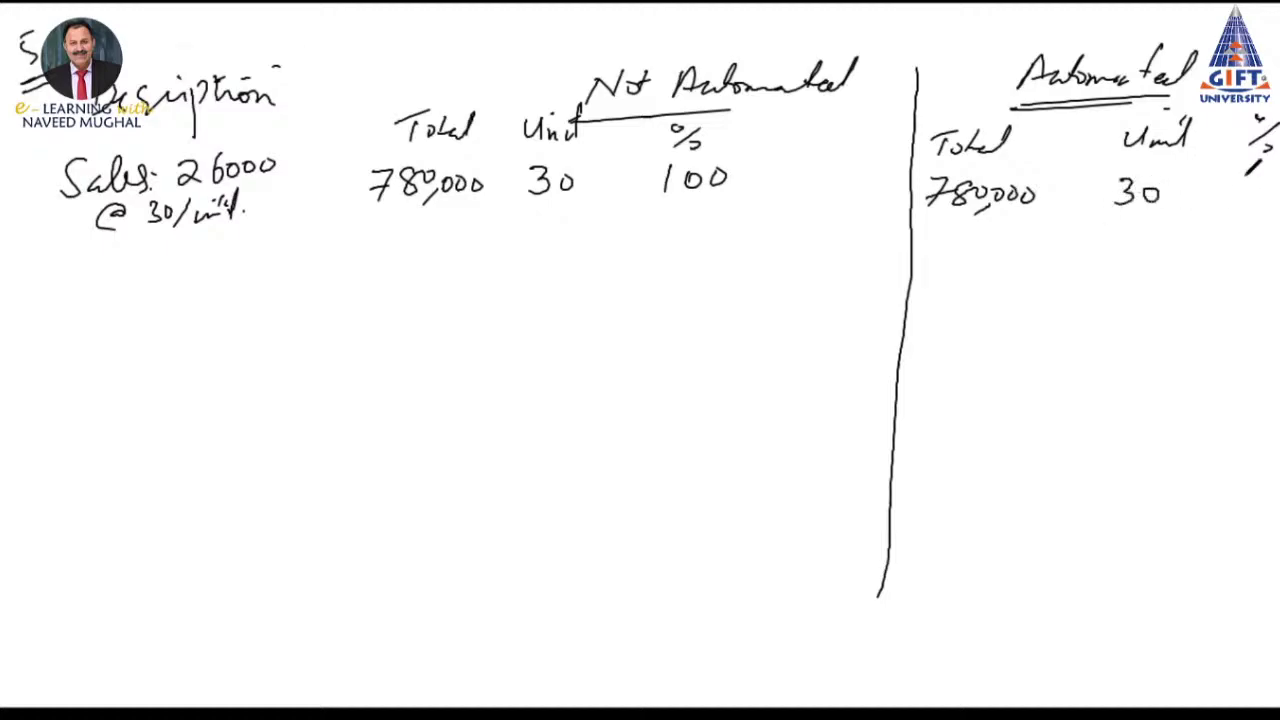
mouse_move(1234, 178)
left_mouse_down()
mouse_move(1232, 200)
mouse_move(1272, 186)
left_mouse_up()
Label the next row V Cost
mouse_move(54, 270)
left_mouse_down()
mouse_move(70, 266)
mouse_move(88, 294)
left_mouse_up()
left_click_drag(104, 284, 116, 294)
mouse_move(136, 262)
left_mouse_down()
mouse_move(138, 294)
mouse_move(148, 270)
left_mouse_up()
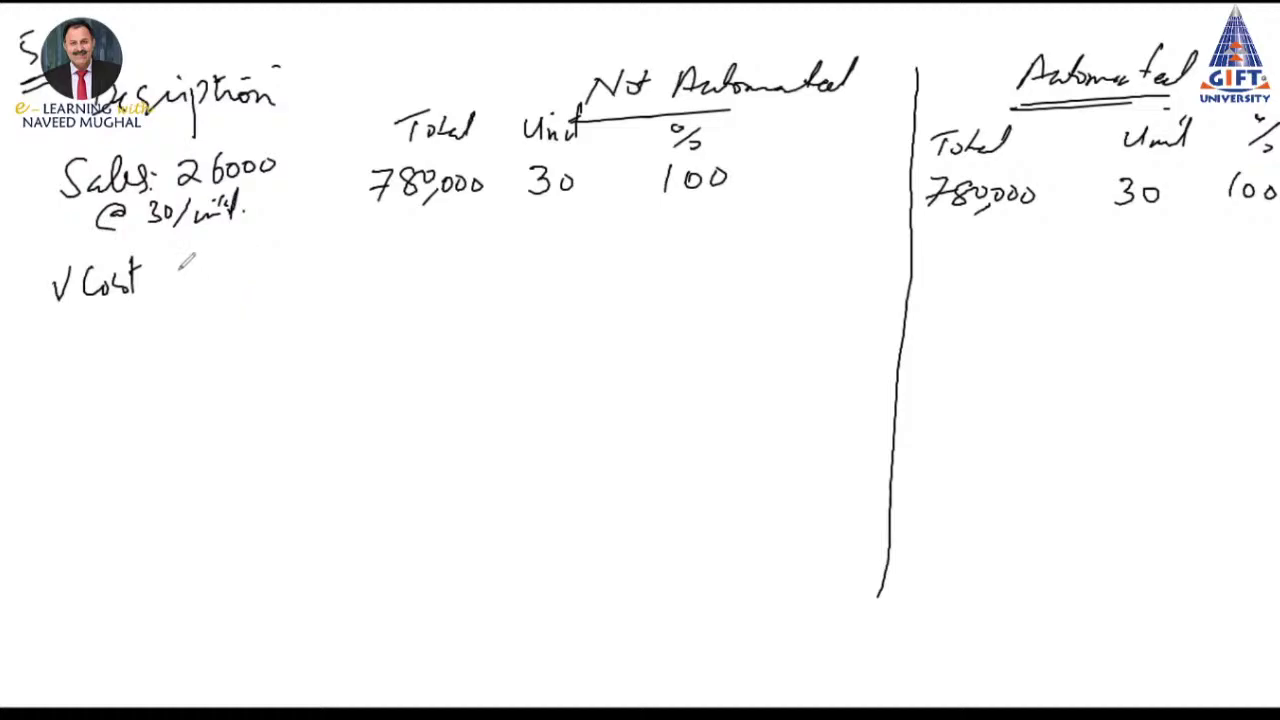
Note the unit variable costs of 21 and 18 beside the V Cost label
left_click_drag(158, 272, 189, 290)
left_click(219, 273)
mouse_move(219, 280)
left_mouse_down()
mouse_move(215, 293)
mouse_move(250, 287)
left_mouse_up()
left_click_drag(287, 241, 274, 264)
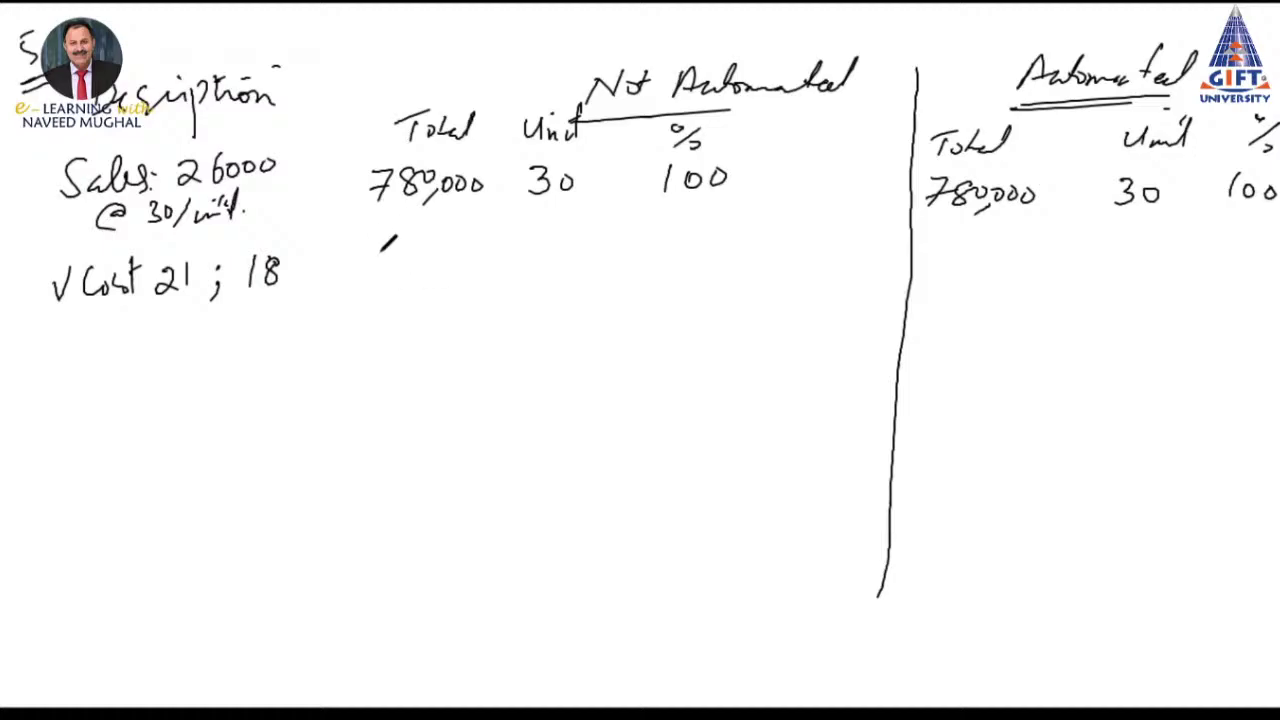
Fill the Not Automated variable cost as 546,000, 21 and 70%
mouse_move(397, 238)
left_mouse_down()
mouse_move(380, 264)
mouse_move(430, 254)
mouse_move(421, 264)
left_mouse_up()
left_click_drag(440, 240, 438, 258)
left_click_drag(464, 236, 495, 246)
left_click_drag(450, 258, 446, 272)
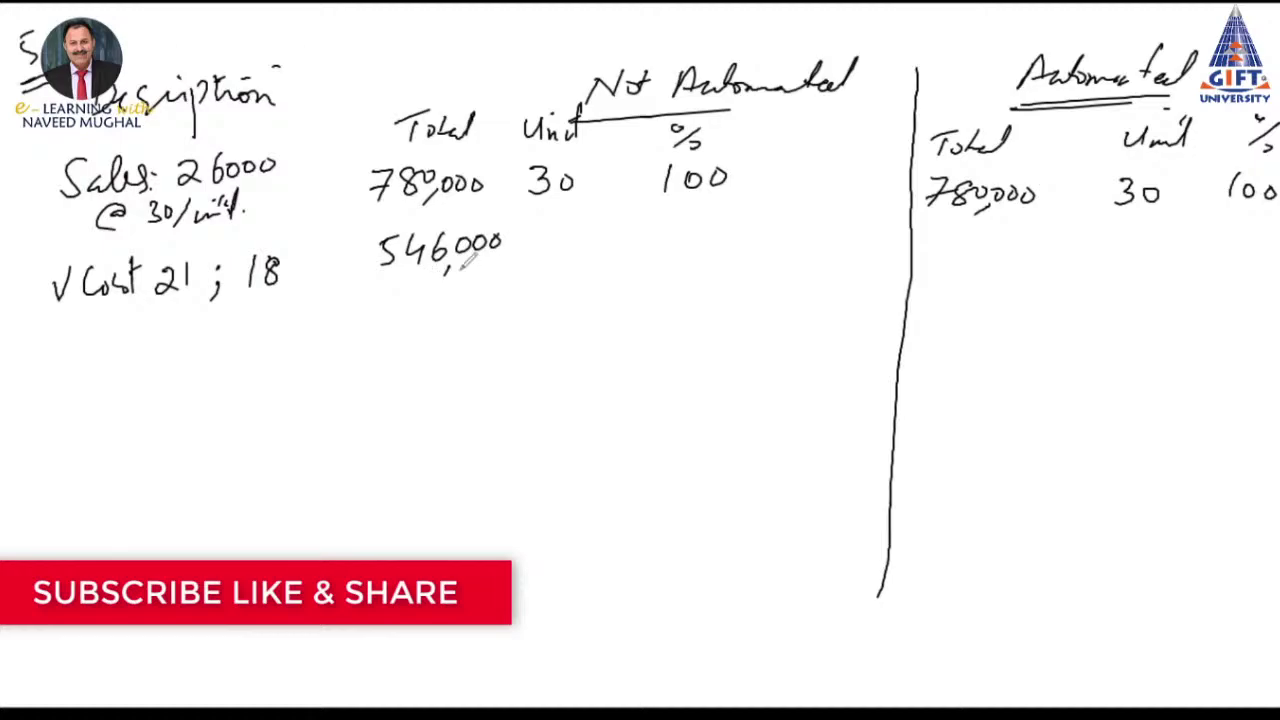
left_click_drag(538, 238, 574, 258)
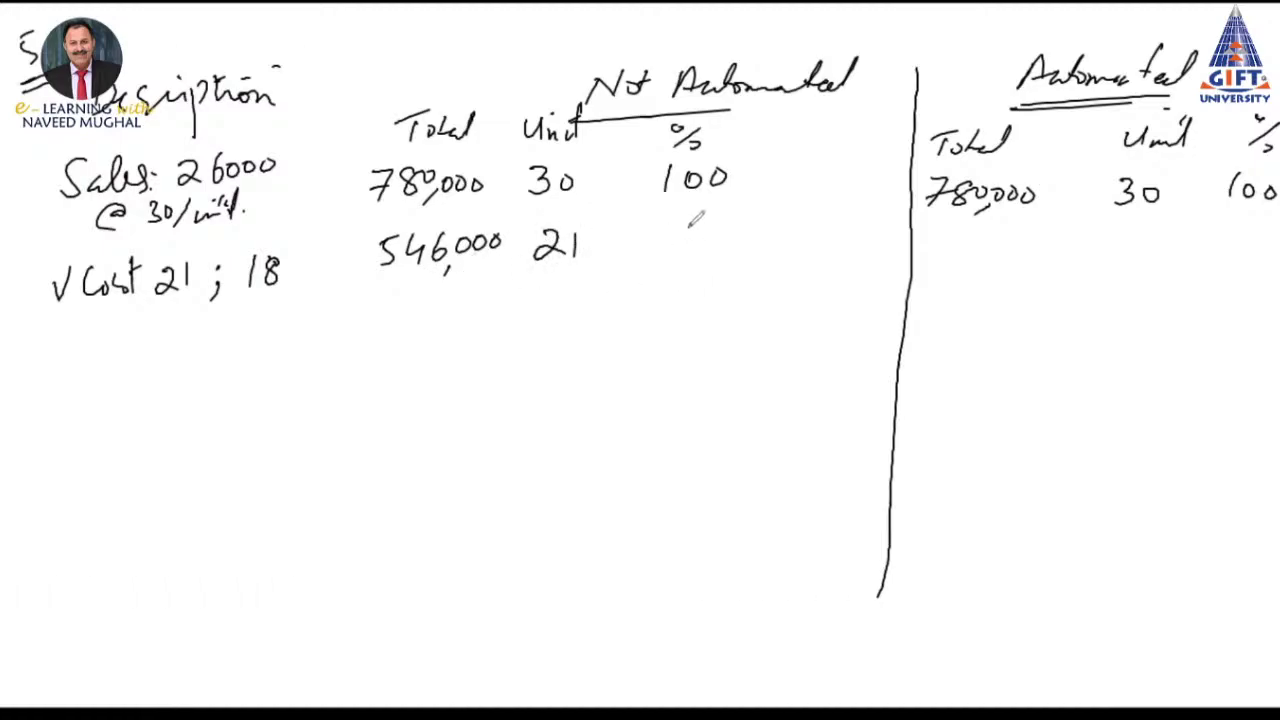
mouse_move(681, 228)
left_mouse_down()
mouse_move(690, 254)
mouse_move(720, 234)
left_mouse_up()
mouse_move(748, 224)
left_mouse_down()
mouse_move(734, 250)
mouse_move(752, 248)
mouse_move(739, 234)
left_mouse_up()
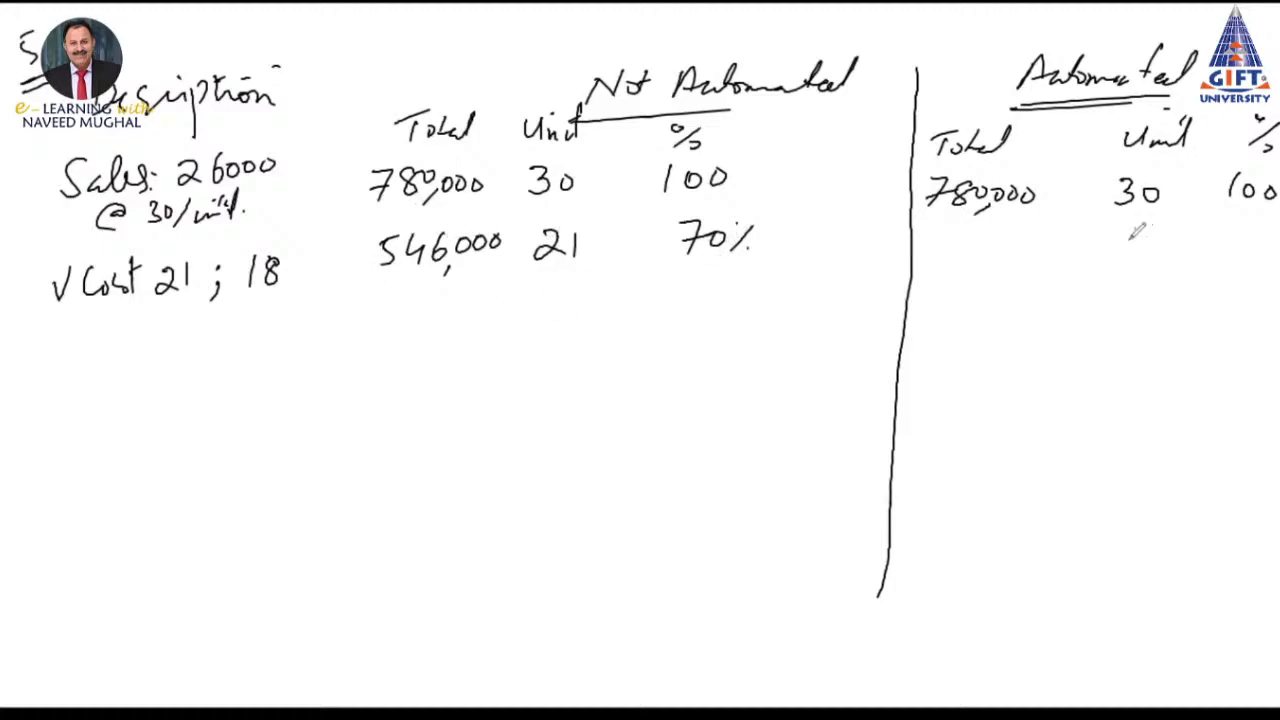
Fill the Automated variable cost as 468,000, 18 and 60%
left_click_drag(1131, 224, 1127, 252)
left_click_drag(1160, 224, 1158, 227)
mouse_move(948, 228)
left_mouse_down()
mouse_move(944, 266)
mouse_move(996, 256)
left_mouse_up()
left_click_drag(1012, 234, 1010, 258)
mouse_move(1034, 234)
left_mouse_down()
mouse_move(1024, 252)
mouse_move(1012, 240)
mouse_move(1028, 240)
left_mouse_up()
left_click_drag(1046, 238, 994, 268)
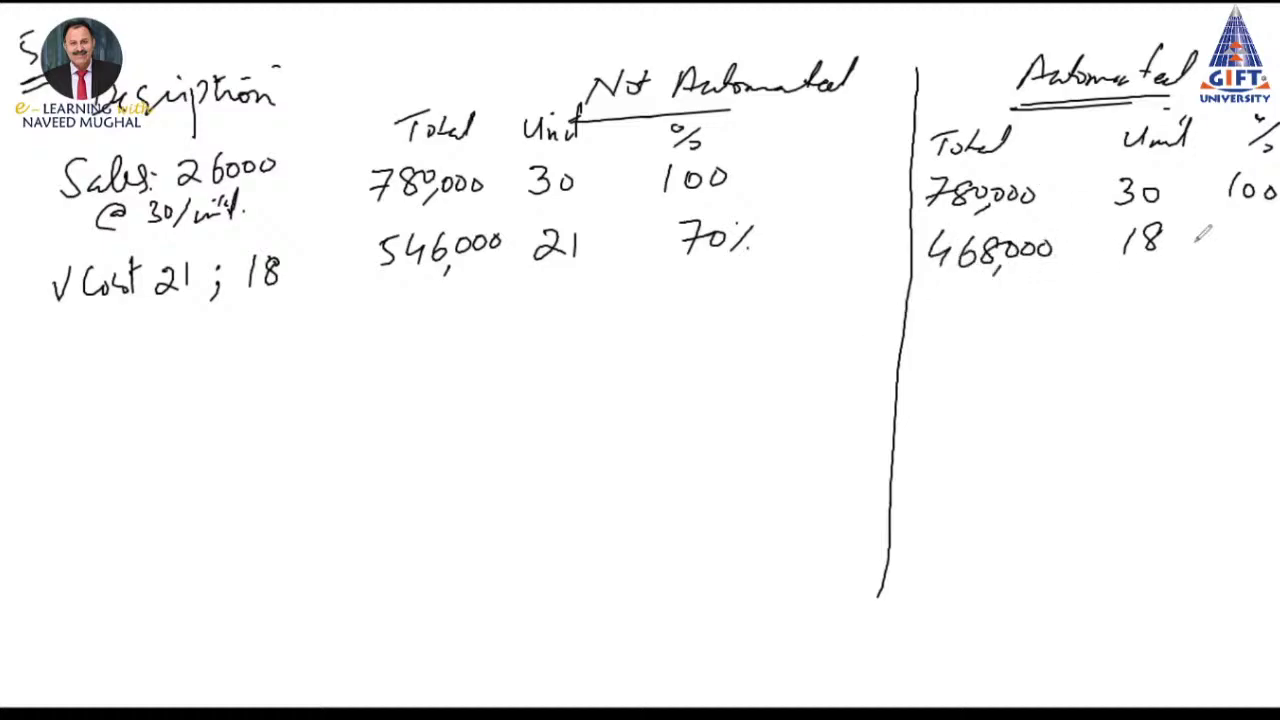
mouse_move(1238, 226)
left_mouse_down()
mouse_move(1230, 246)
mouse_move(1260, 232)
left_mouse_up()
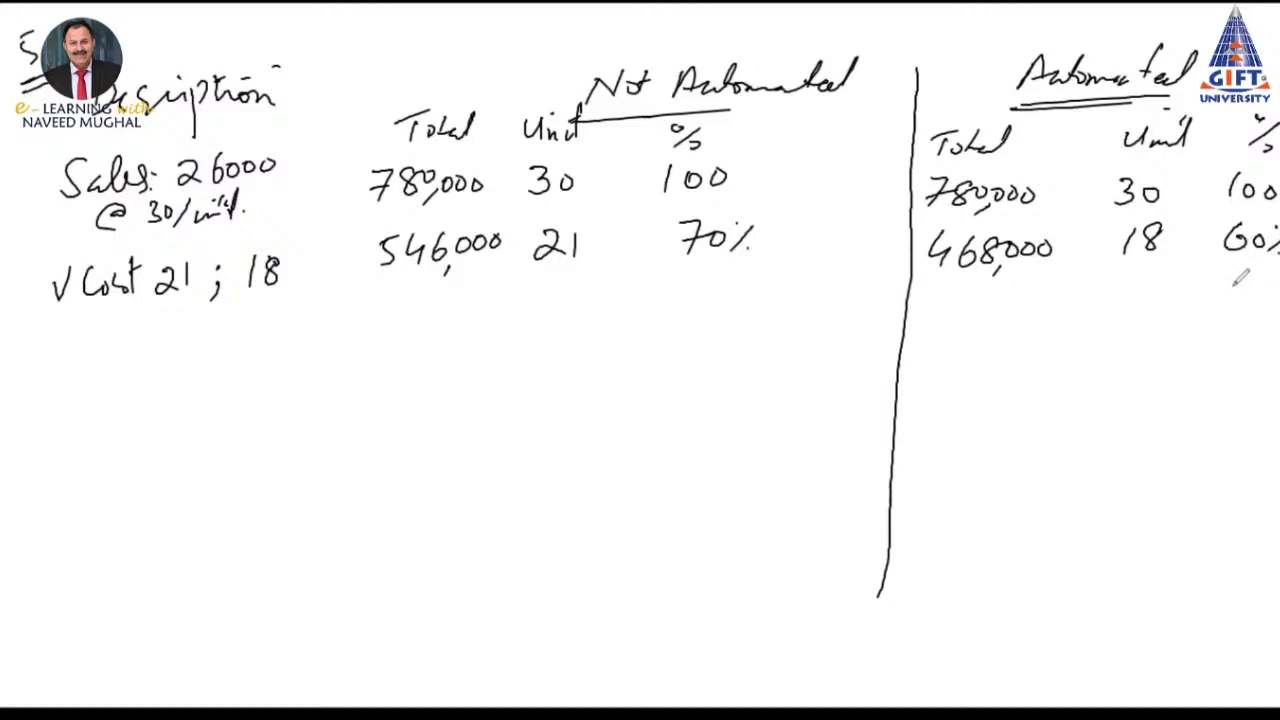
Underline the variable cost row and add margin ratios 30% and 40% with unit margins 9 and 12
mouse_move(1214, 287)
left_mouse_down()
mouse_move(1279, 288)
mouse_move(1226, 326)
mouse_move(1268, 320)
left_mouse_up()
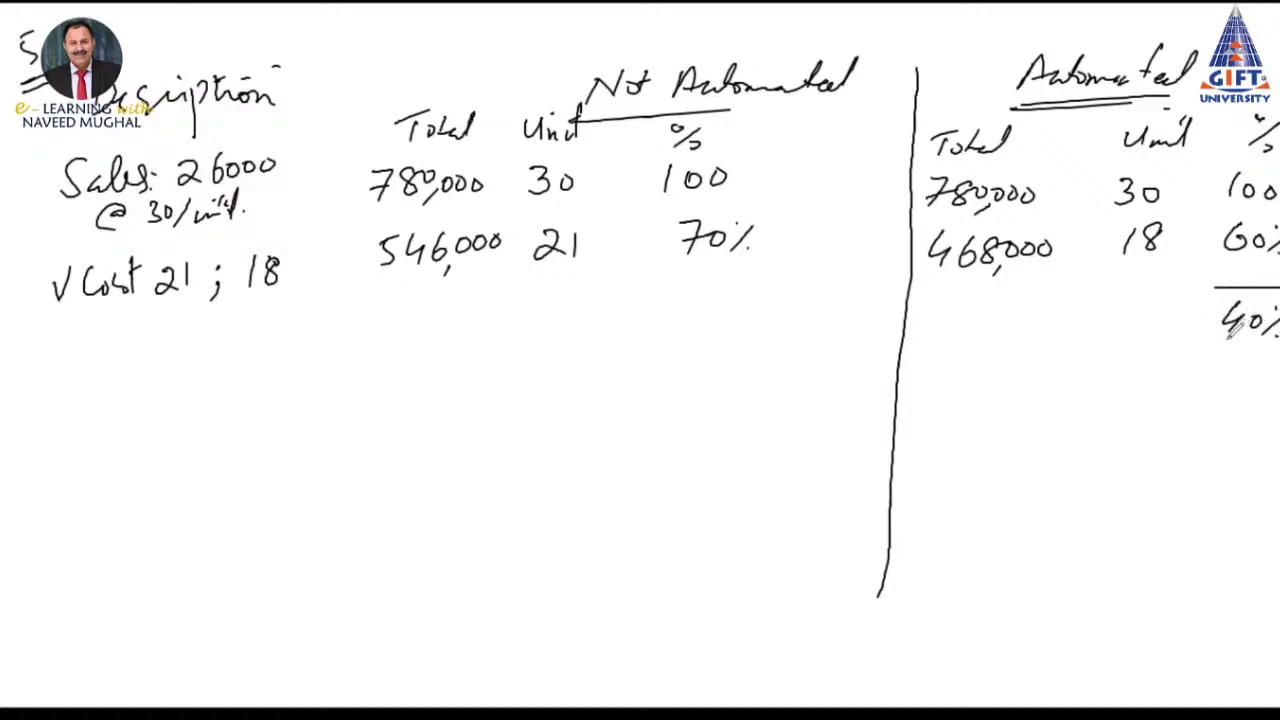
left_click_drag(1211, 349, 1279, 356)
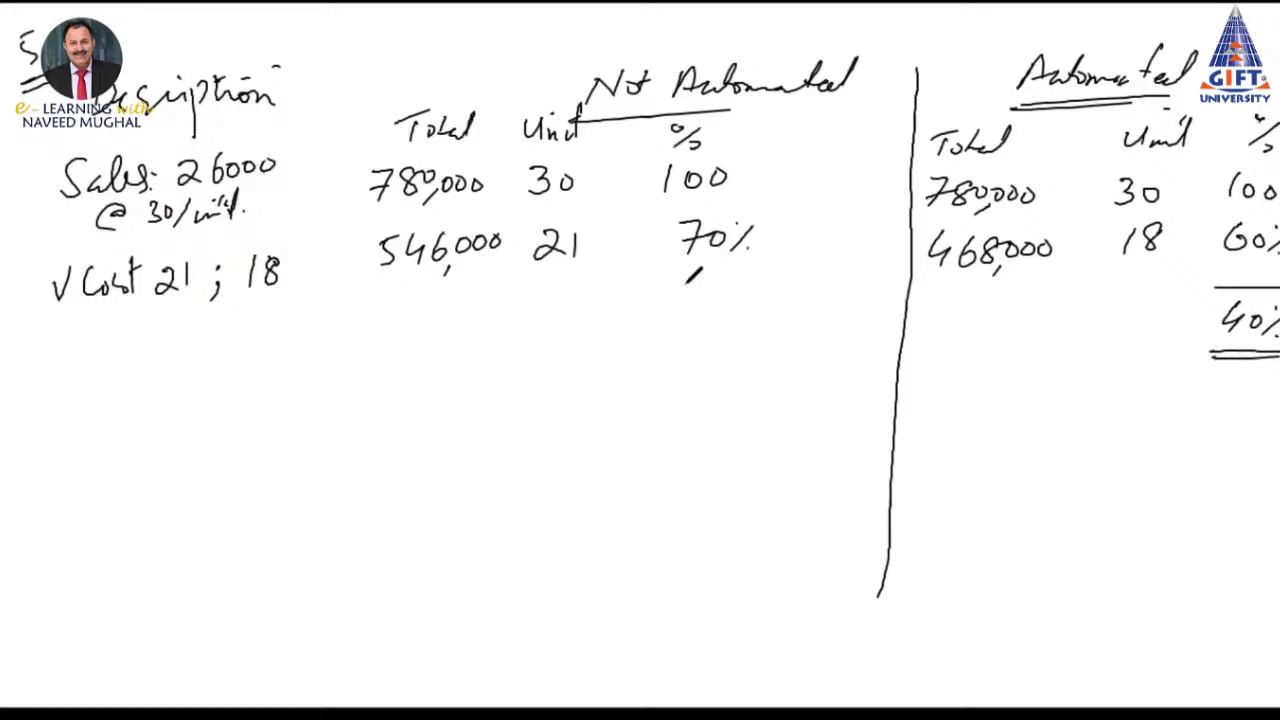
left_click_drag(662, 283, 746, 283)
mouse_move(665, 308)
left_mouse_down()
mouse_move(667, 331)
mouse_move(698, 312)
mouse_move(752, 345)
left_mouse_up()
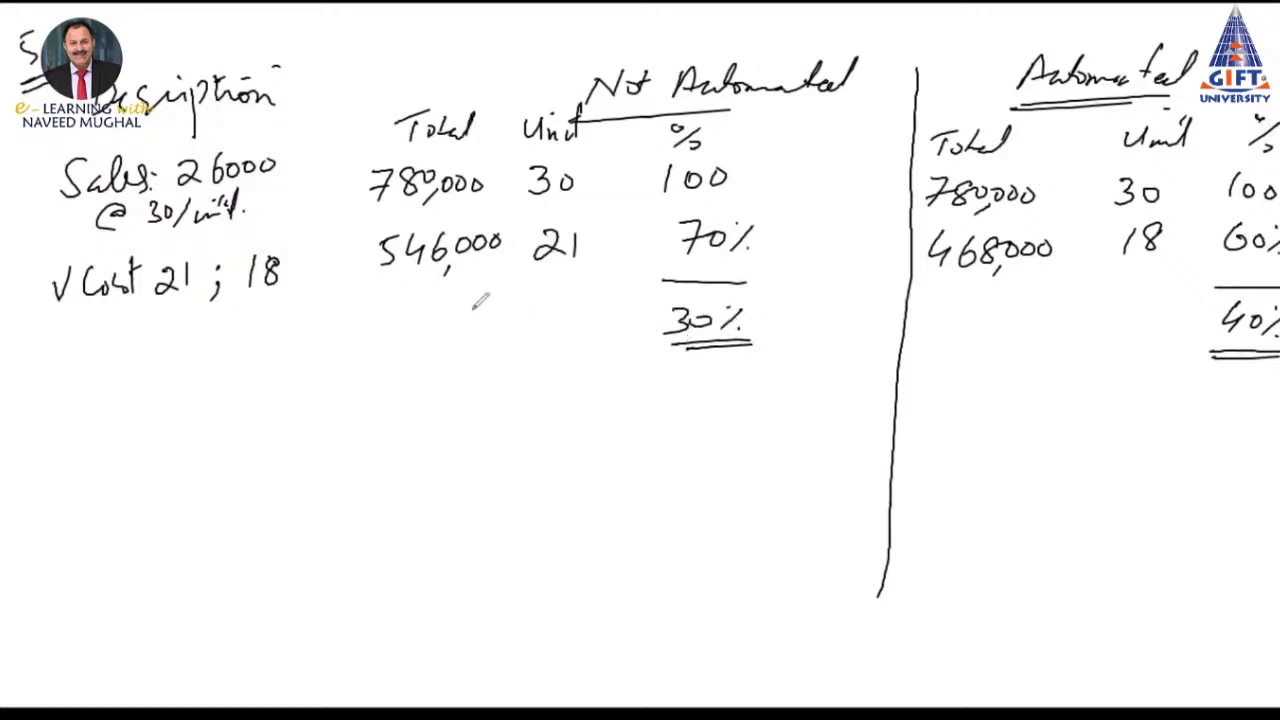
mouse_move(516, 280)
left_mouse_down()
mouse_move(604, 277)
mouse_move(562, 334)
mouse_move(612, 348)
left_mouse_up()
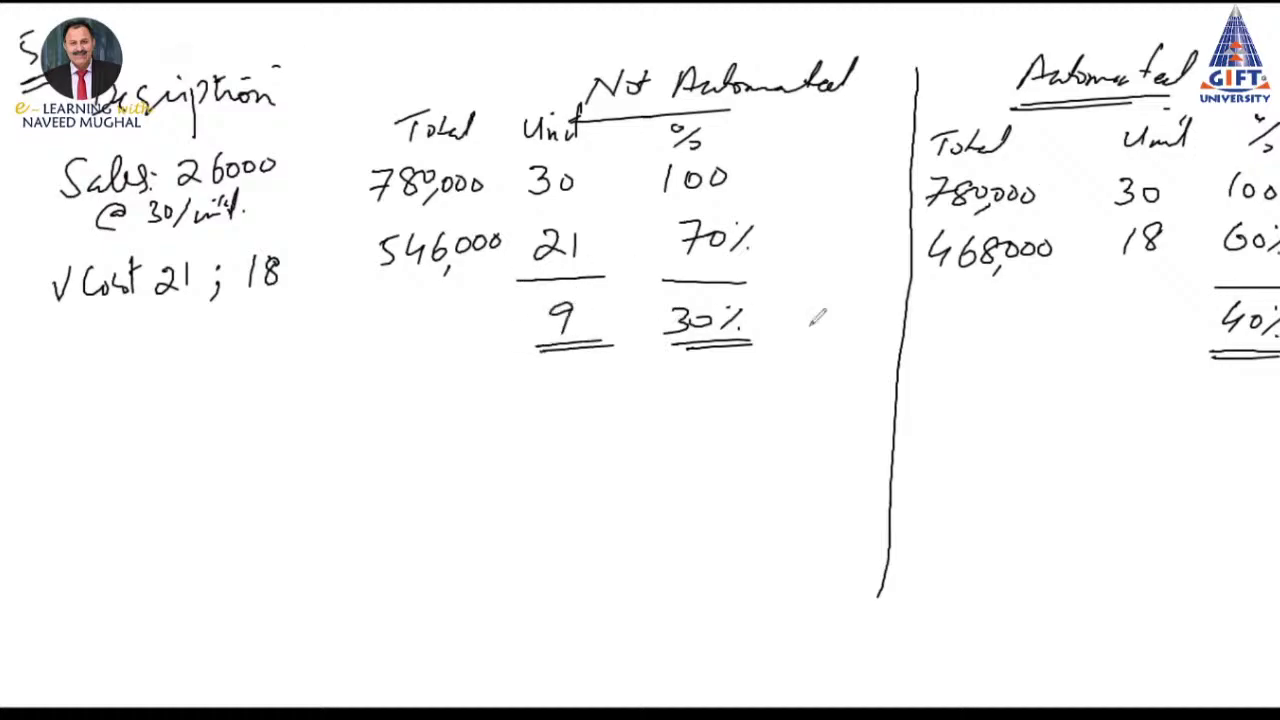
left_click_drag(1110, 287, 1182, 288)
mouse_move(1130, 304)
left_mouse_down()
mouse_move(1114, 333)
mouse_move(1176, 340)
mouse_move(1156, 346)
left_mouse_up()
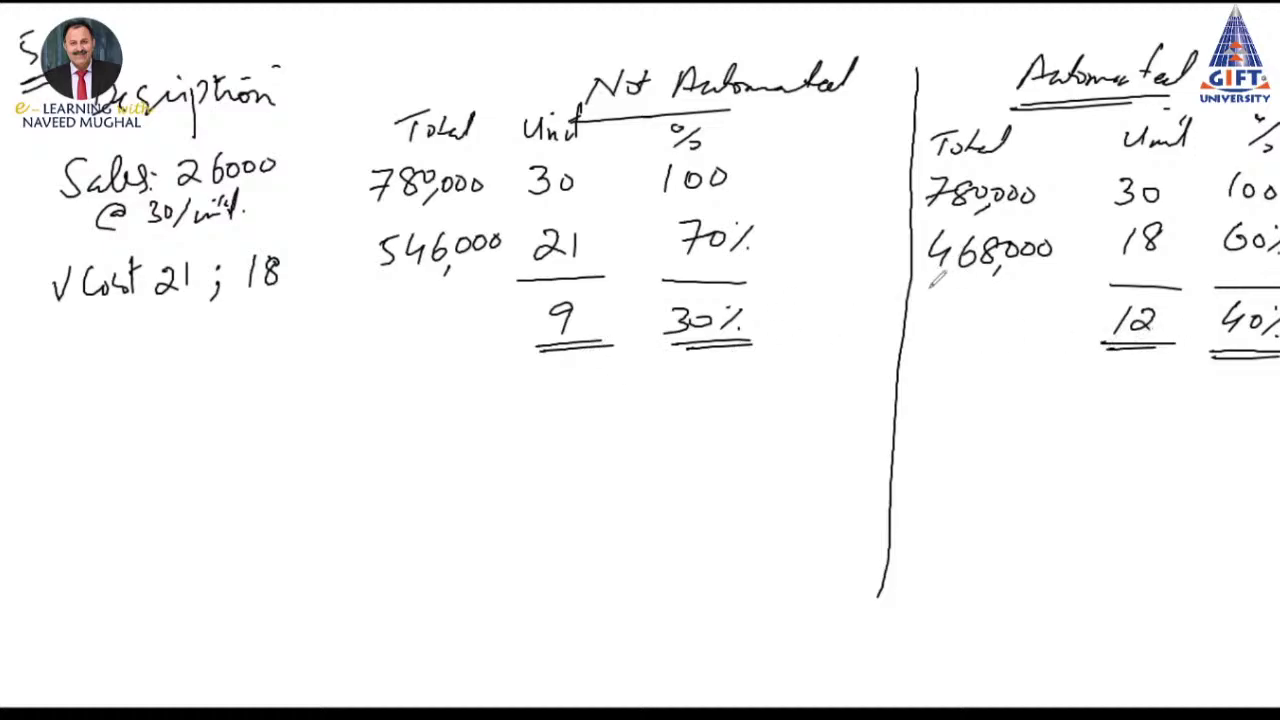
left_click_drag(917, 285, 1031, 284)
left_click_drag(362, 287, 492, 271)
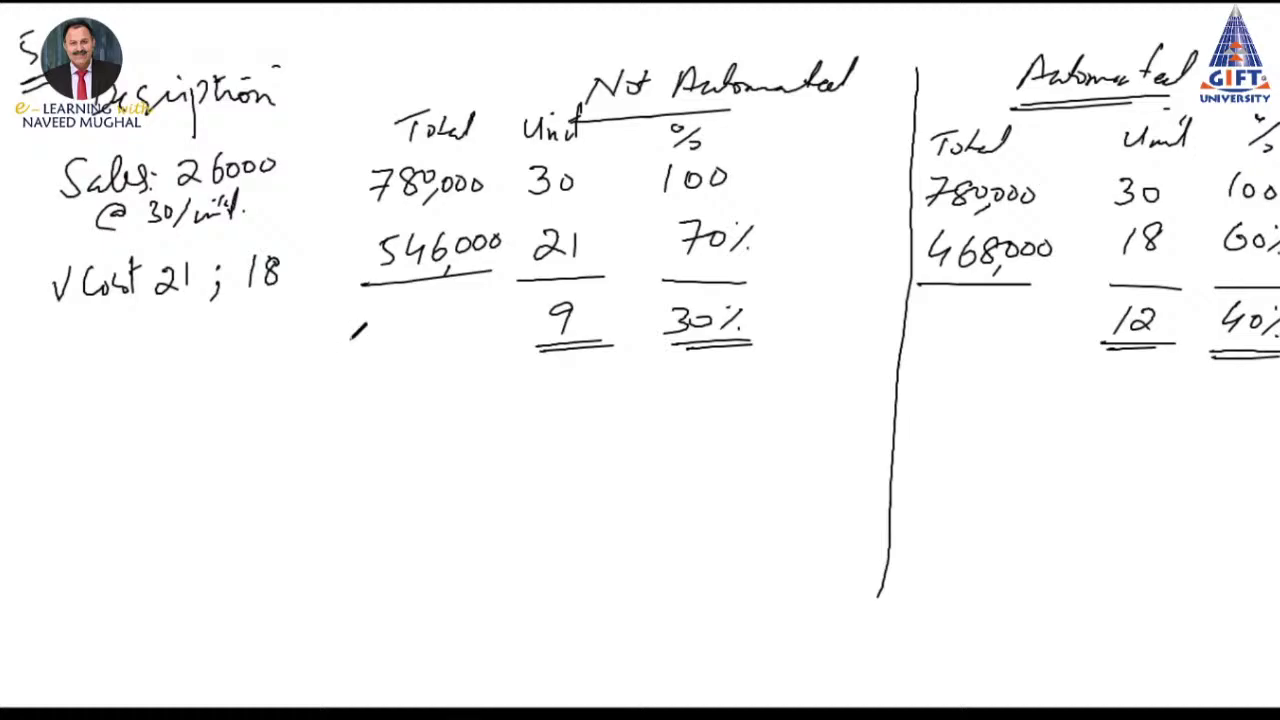
Write total contribution margins of 234,000 and 312,000, and begin the fixed cost label
mouse_move(358, 304)
left_mouse_down()
mouse_move(386, 331)
mouse_move(494, 312)
left_mouse_up()
left_click_drag(426, 334, 420, 348)
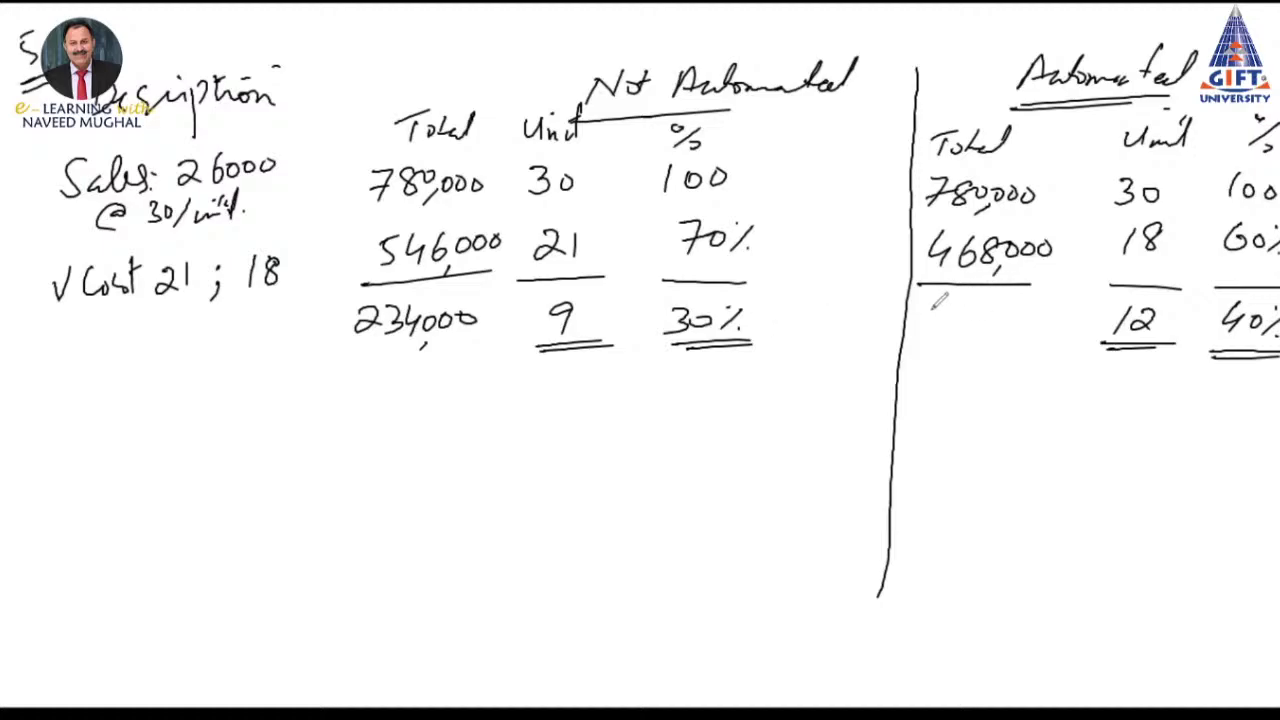
mouse_move(922, 308)
left_mouse_down()
mouse_move(930, 332)
mouse_move(988, 330)
mouse_move(996, 314)
mouse_move(1038, 308)
left_mouse_up()
left_click_drag(990, 328, 986, 338)
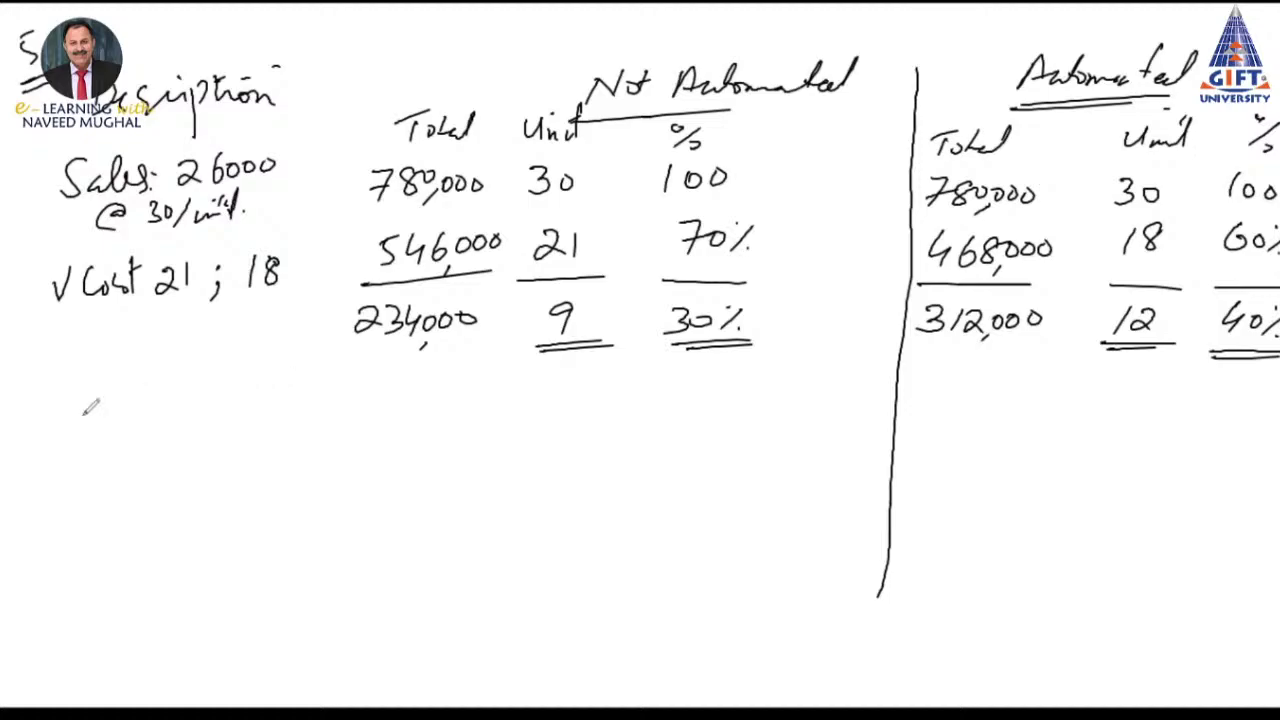
mouse_move(40, 368)
left_mouse_down()
mouse_move(66, 400)
mouse_move(100, 390)
mouse_move(114, 410)
left_mouse_up()
Add the 'Less F Cost' row with 180,000 and 252,000, both underlined
mouse_move(152, 360)
left_mouse_down()
mouse_move(150, 398)
mouse_move(178, 366)
mouse_move(182, 380)
left_mouse_up()
mouse_move(194, 372)
left_mouse_down()
mouse_move(186, 398)
mouse_move(198, 400)
left_mouse_up()
left_click_drag(190, 376, 206, 374)
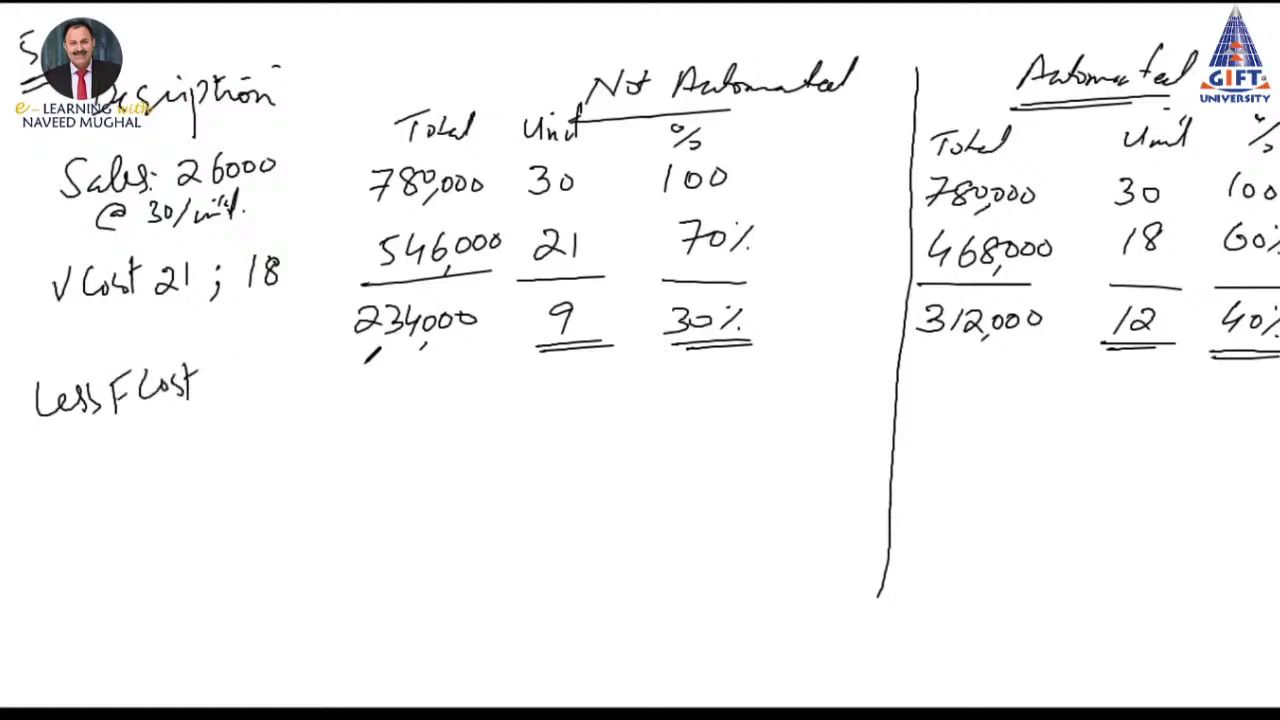
left_click_drag(362, 370, 358, 410)
left_click_drag(398, 370, 452, 382)
mouse_move(472, 372)
left_mouse_down()
mouse_move(472, 396)
mouse_move(475, 382)
left_mouse_up()
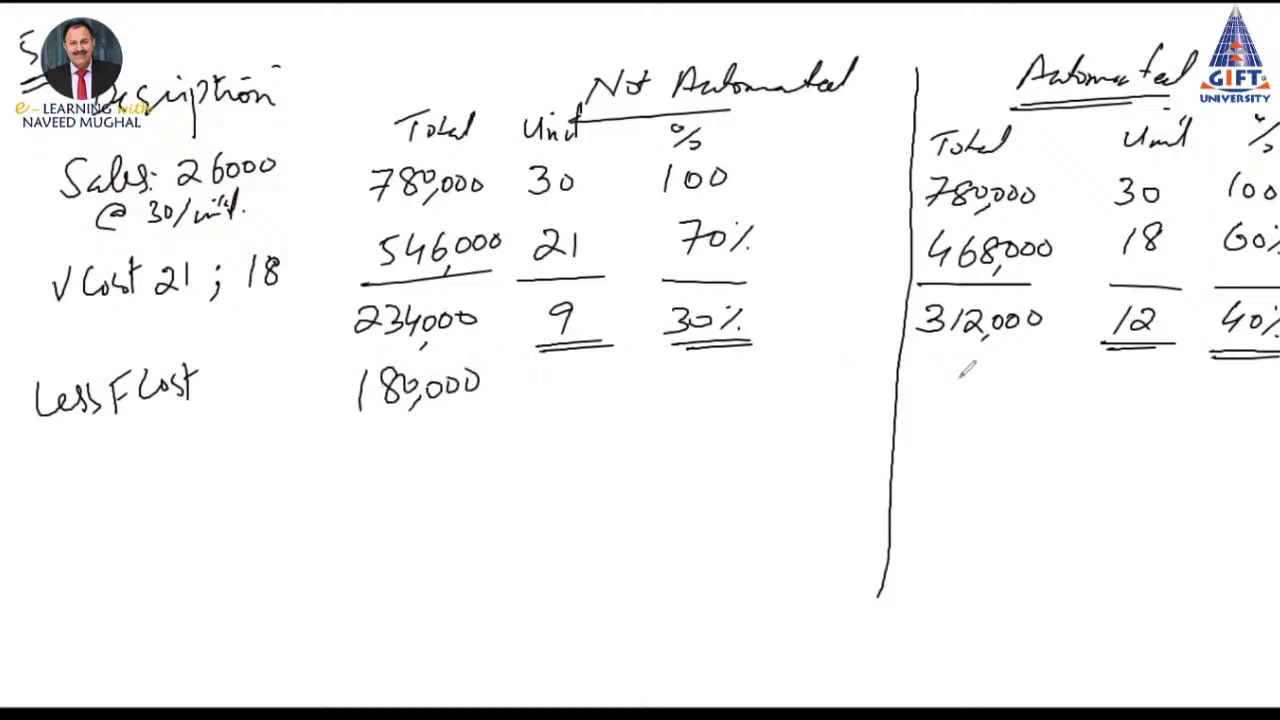
mouse_move(918, 368)
left_mouse_down()
mouse_move(946, 394)
mouse_move(976, 394)
mouse_move(974, 360)
left_mouse_up()
mouse_move(976, 366)
left_mouse_down()
mouse_move(994, 396)
mouse_move(1004, 374)
left_mouse_up()
mouse_move(1020, 376)
left_mouse_down()
mouse_move(1032, 378)
mouse_move(984, 410)
mouse_move(1034, 424)
left_mouse_up()
left_click_drag(312, 440, 438, 428)
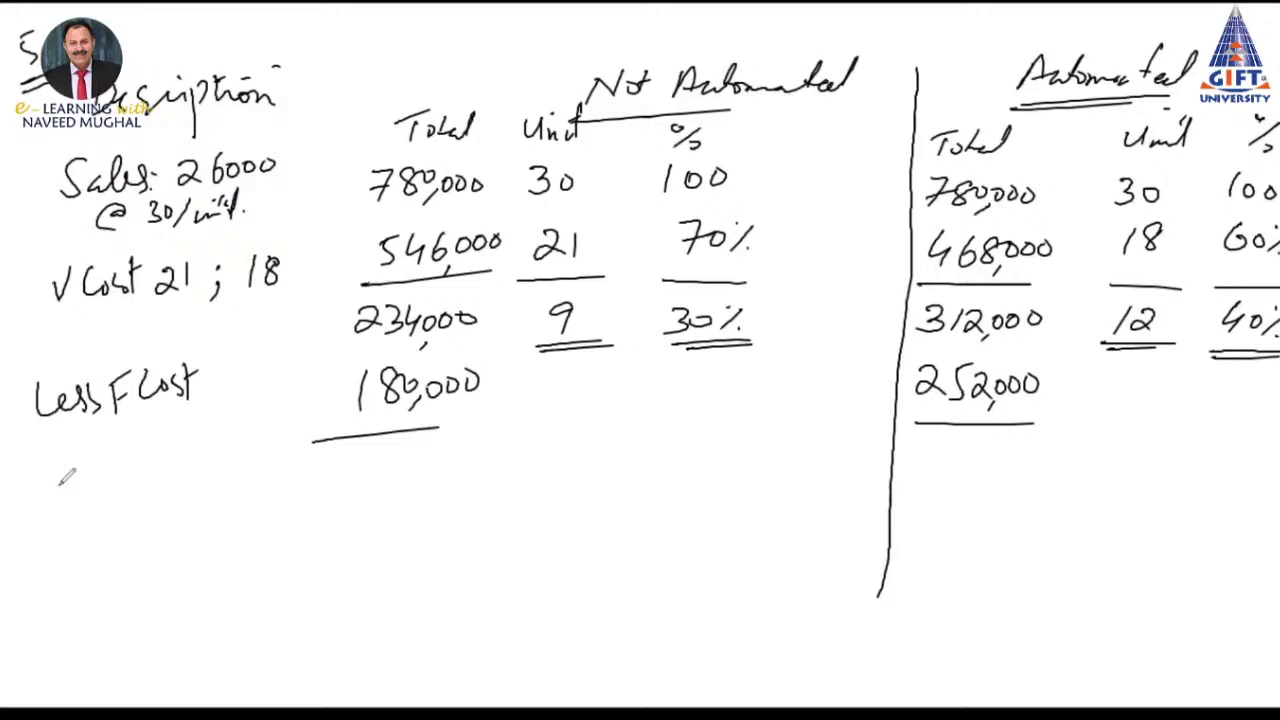
Add the Net Income row with $54,000 and $60,000, double-underlined, and tick the Not Automated heading
mouse_move(50, 510)
left_mouse_down()
mouse_move(80, 472)
mouse_move(112, 504)
left_mouse_up()
mouse_move(96, 478)
left_mouse_down()
mouse_move(224, 488)
mouse_move(255, 462)
mouse_move(280, 470)
left_mouse_up()
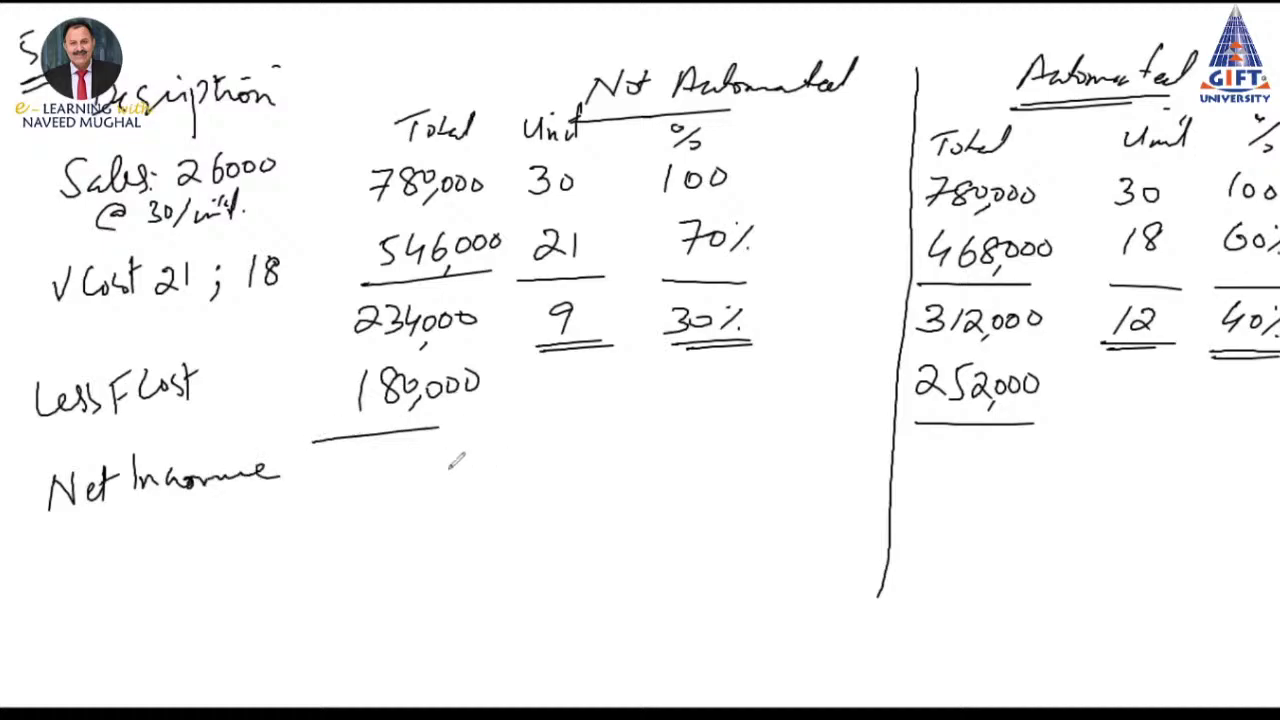
mouse_move(364, 460)
left_mouse_down()
mouse_move(360, 488)
mouse_move(404, 482)
mouse_move(421, 463)
left_mouse_up()
mouse_move(446, 456)
left_mouse_down()
mouse_move(438, 482)
mouse_move(466, 476)
mouse_move(404, 502)
left_mouse_up()
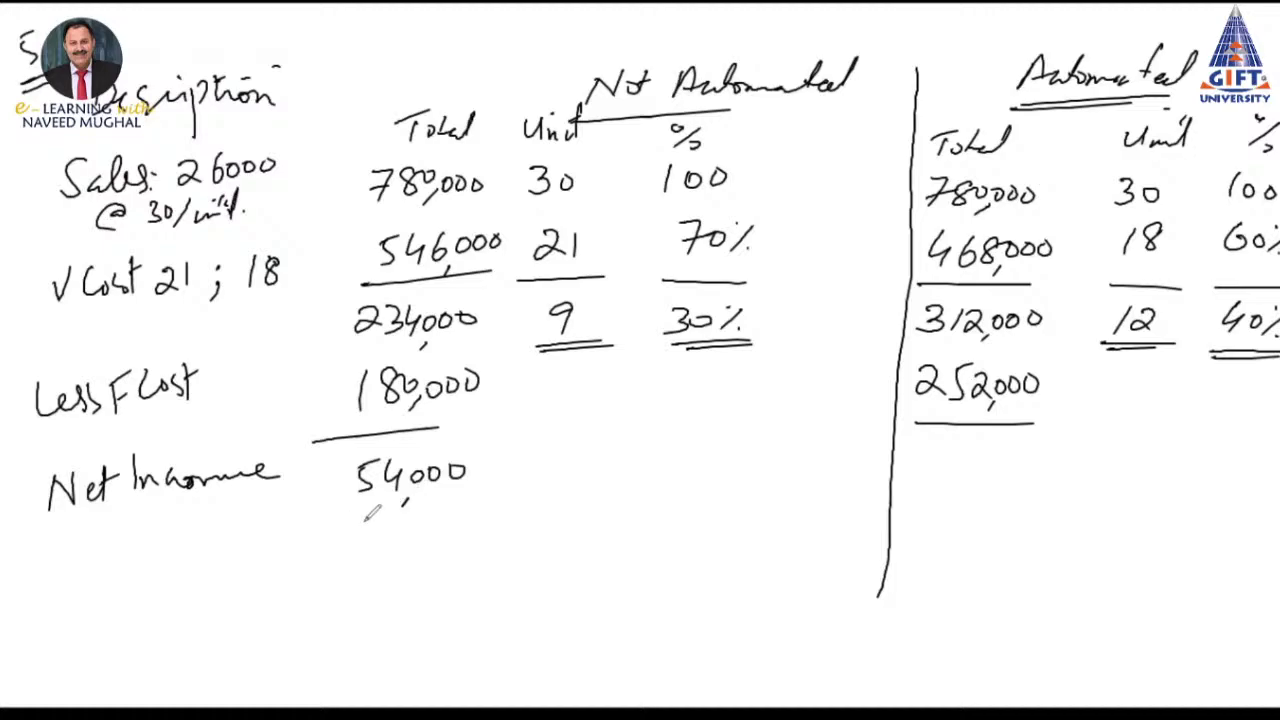
mouse_move(330, 528)
left_mouse_down()
mouse_move(458, 504)
mouse_move(420, 516)
left_mouse_up()
left_click_drag(344, 462, 328, 494)
left_click_drag(338, 452, 338, 506)
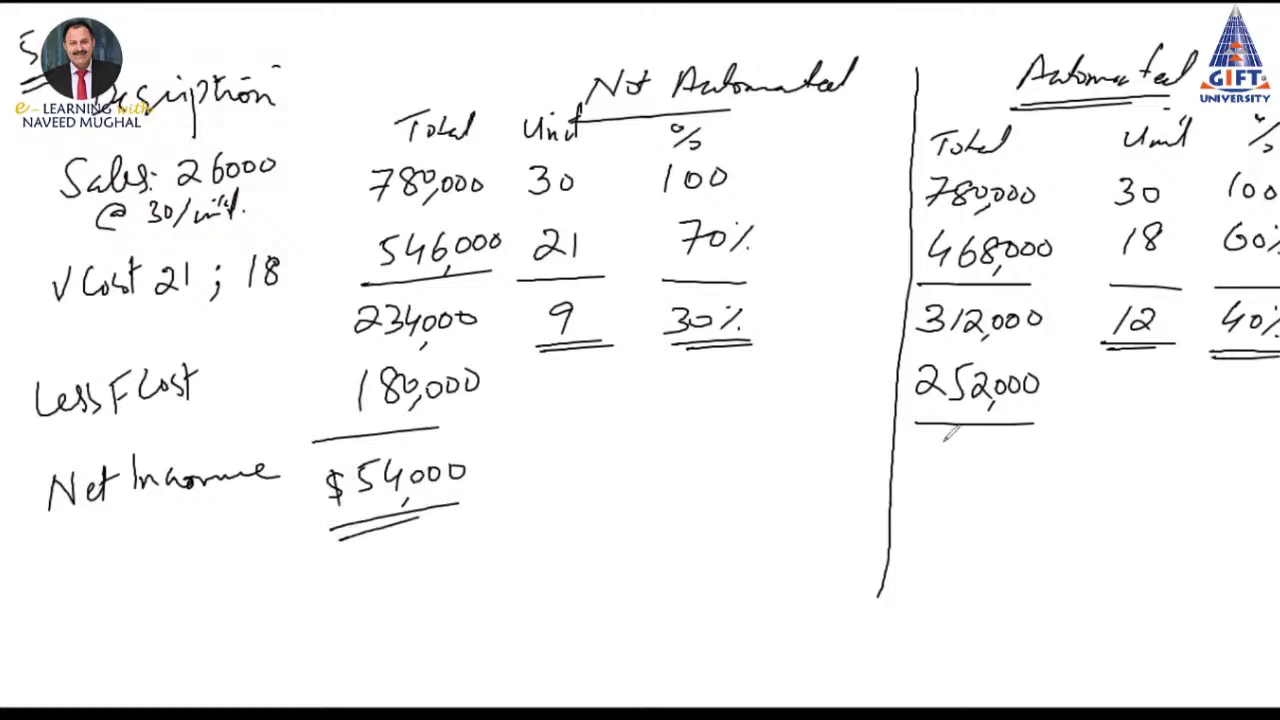
left_click_drag(942, 444, 938, 460)
mouse_move(964, 446)
left_mouse_down()
mouse_move(958, 458)
mouse_move(1028, 462)
left_mouse_up()
left_click_drag(922, 448, 916, 480)
left_click_drag(898, 506, 1016, 502)
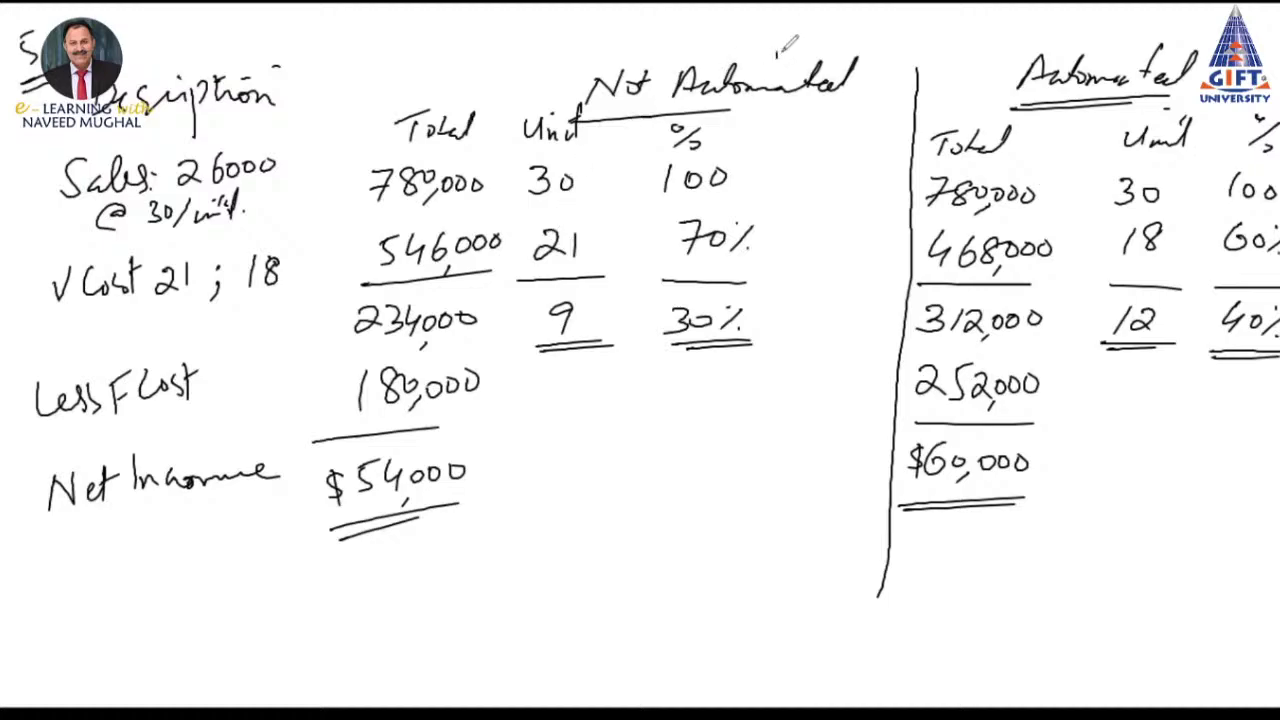
left_click_drag(784, 46, 799, 40)
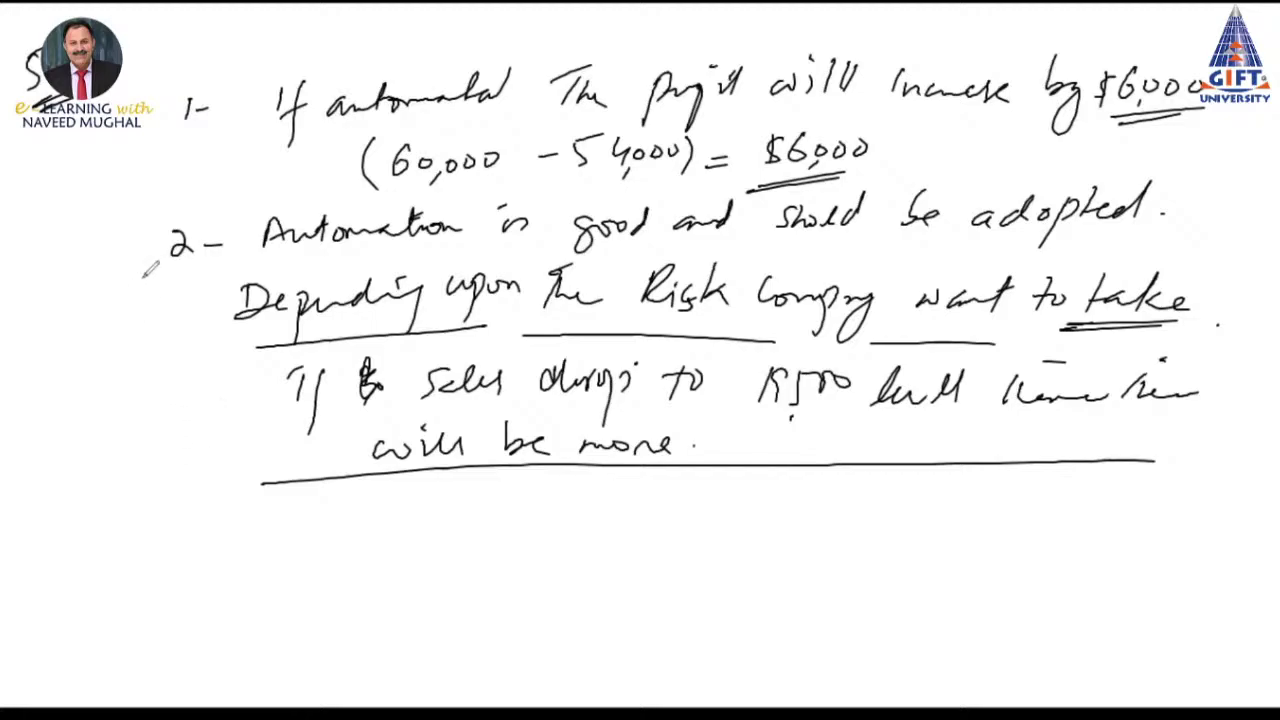
Draw arrows to the risk note and a new note line, and bracket conclusion lines 2 and 3
mouse_move(214, 288)
left_mouse_down()
mouse_move(173, 323)
mouse_move(198, 318)
left_mouse_up()
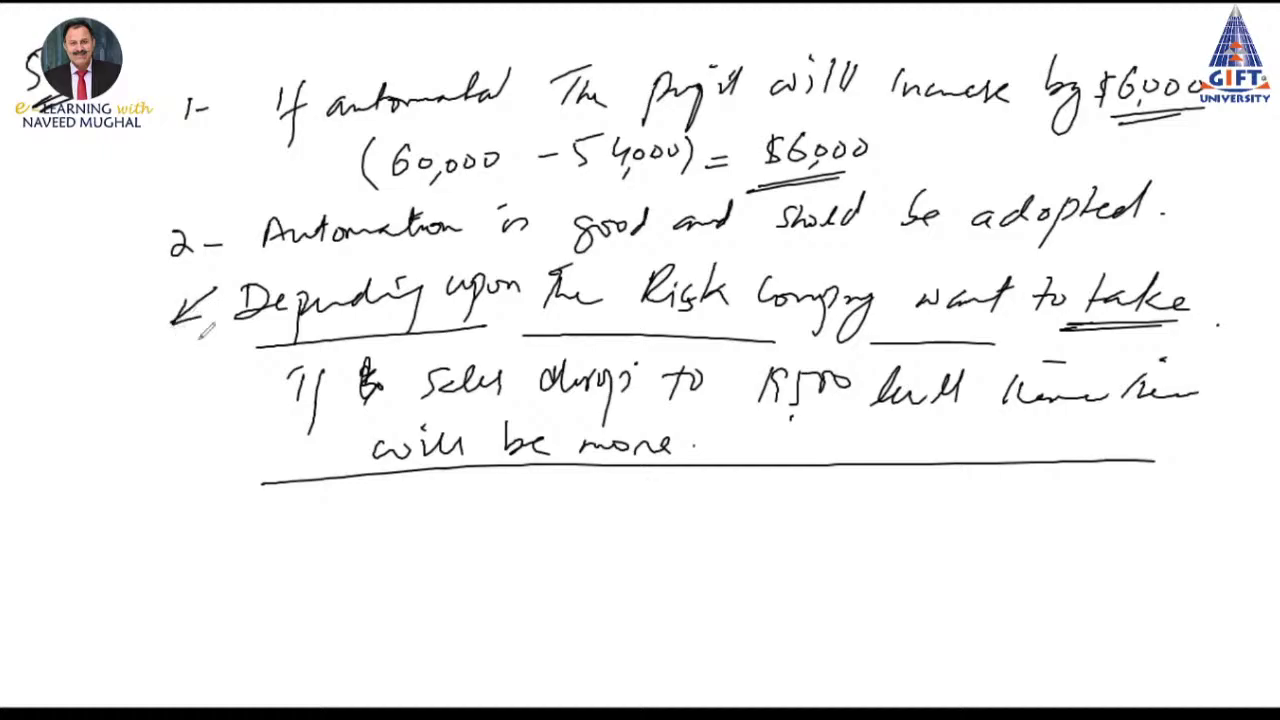
left_click_drag(1201, 197, 1207, 318)
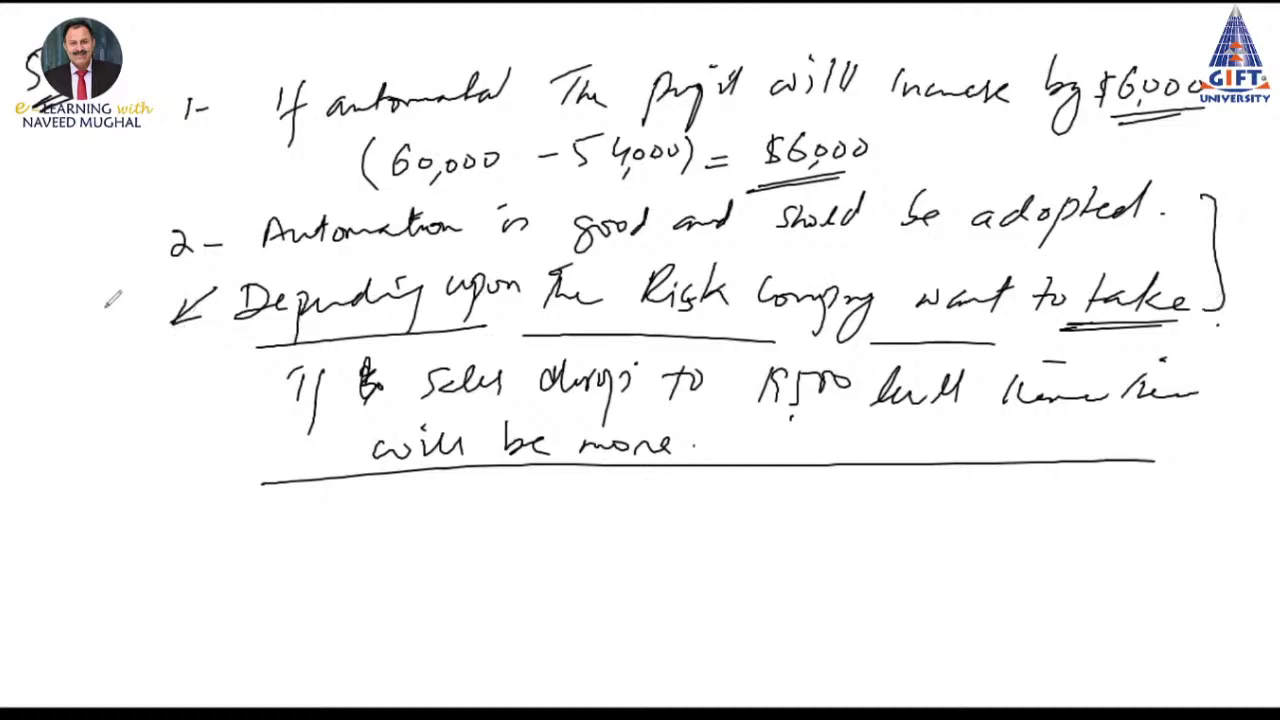
mouse_move(126, 310)
left_mouse_down()
mouse_move(282, 512)
mouse_move(258, 522)
left_mouse_up()
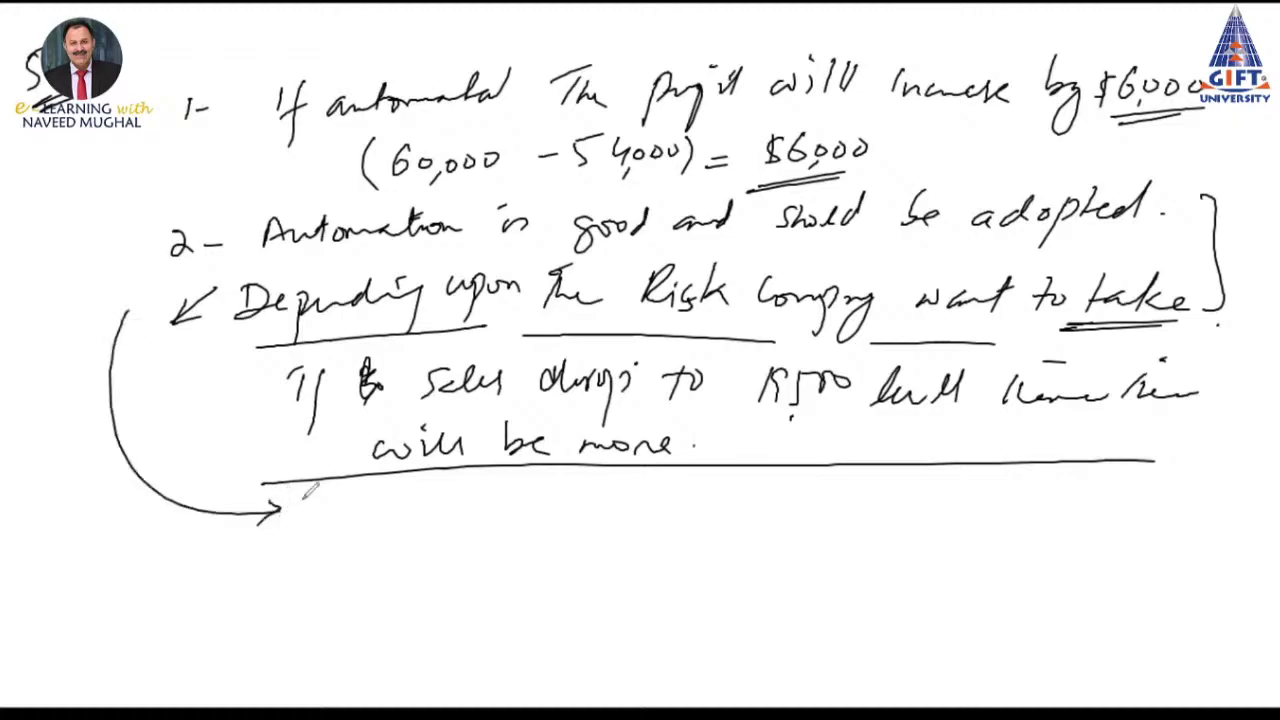
mouse_move(302, 484)
left_mouse_down()
mouse_move(306, 516)
mouse_move(344, 510)
left_mouse_up()
Handwrite the decision note that CM% rose from 30% to 40%, double-underlining 40%
left_click_drag(272, 488, 290, 478)
mouse_move(426, 494)
left_mouse_down()
mouse_move(410, 514)
mouse_move(476, 512)
left_mouse_up()
mouse_move(478, 508)
left_mouse_down()
mouse_move(818, 490)
mouse_move(882, 504)
mouse_move(922, 490)
mouse_move(972, 508)
mouse_move(1028, 486)
mouse_move(1046, 504)
left_mouse_up()
left_click_drag(1060, 456, 1064, 470)
left_click_drag(1066, 484, 1070, 492)
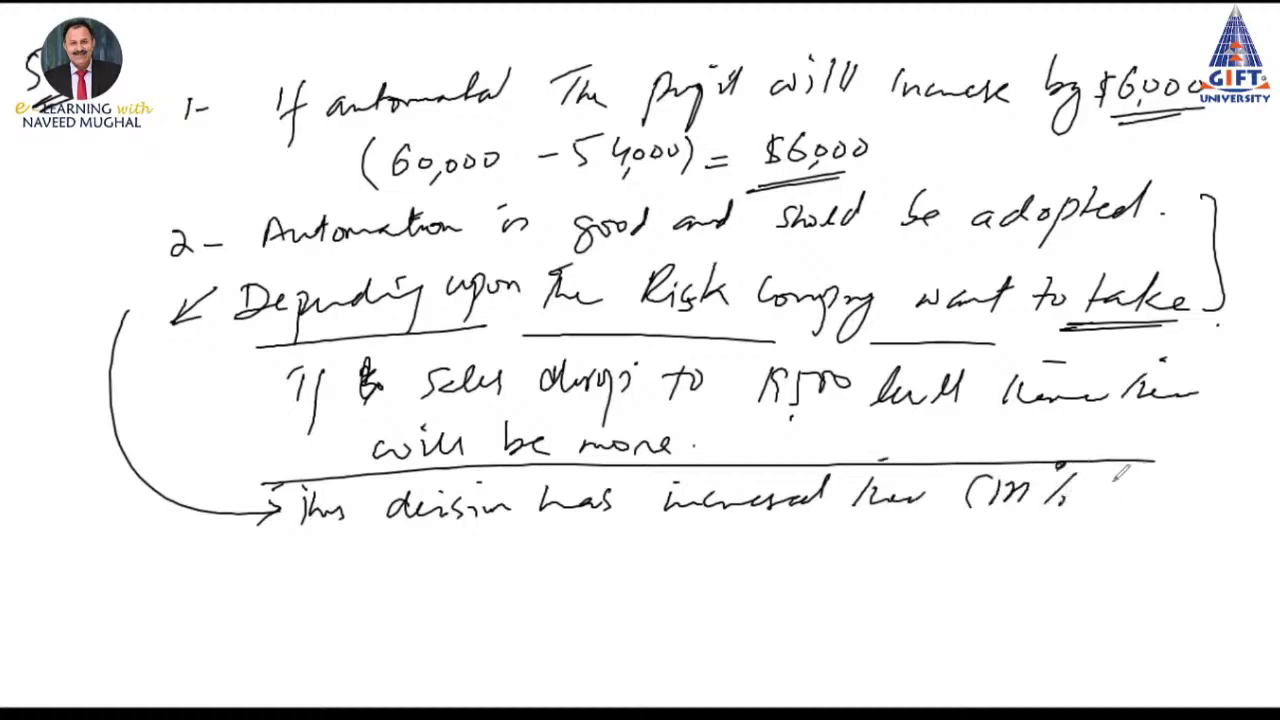
mouse_move(1140, 462)
left_mouse_down()
mouse_move(1092, 525)
mouse_move(1156, 490)
mouse_move(1194, 496)
mouse_move(1210, 476)
mouse_move(1204, 490)
left_mouse_up()
mouse_move(1222, 480)
left_mouse_down()
mouse_move(1214, 504)
mouse_move(1248, 506)
mouse_move(1262, 480)
left_mouse_up()
left_click_drag(1262, 492, 1268, 496)
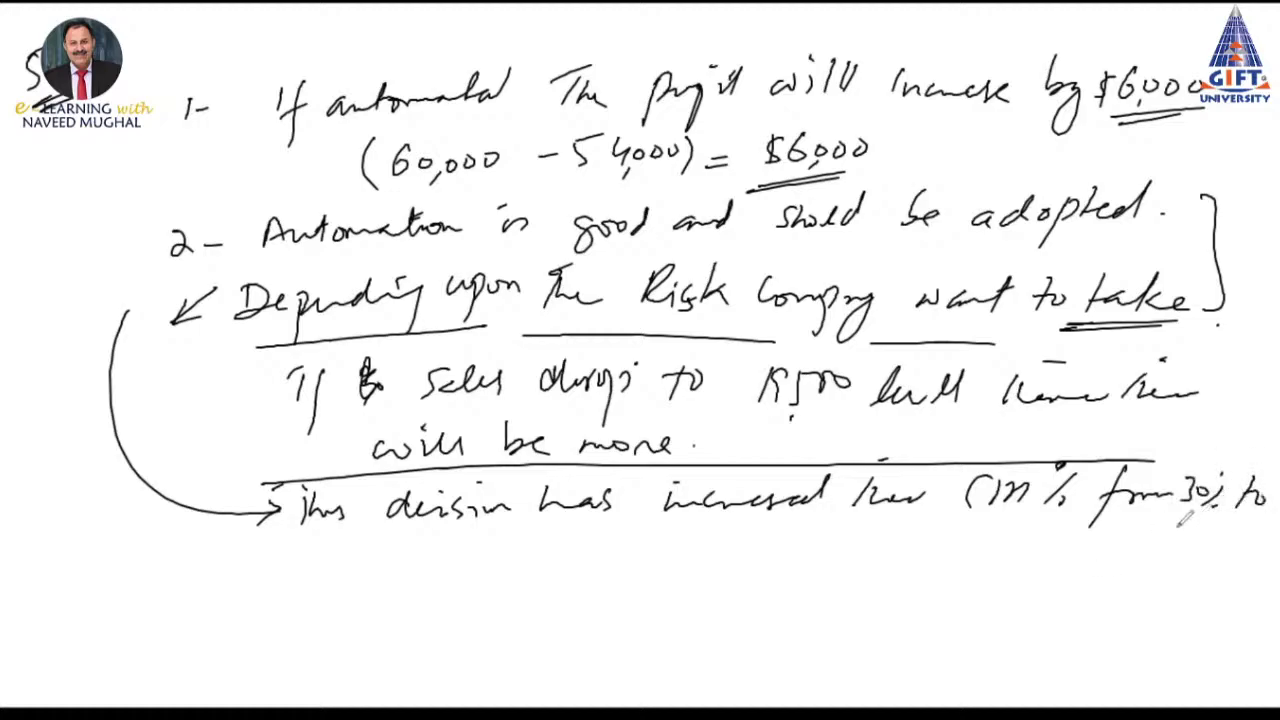
mouse_move(1168, 532)
left_mouse_down()
mouse_move(1186, 548)
mouse_move(1226, 547)
left_mouse_up()
left_click_drag(1150, 570, 1212, 567)
left_click_drag(1148, 577, 1214, 574)
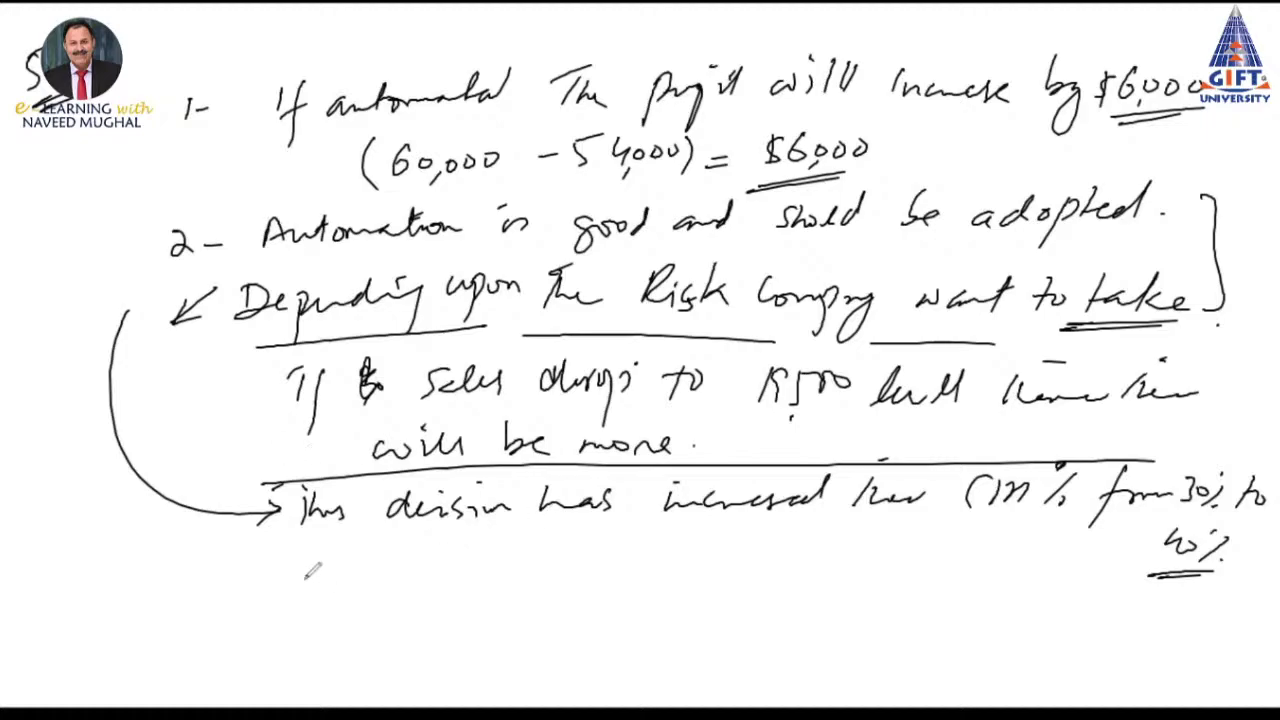
Write that after break-even profit will increase rapidly, ending with an arrow
mouse_move(292, 548)
left_mouse_down()
mouse_move(296, 580)
mouse_move(412, 556)
mouse_move(530, 566)
mouse_move(568, 548)
mouse_move(592, 566)
mouse_move(604, 528)
mouse_move(648, 564)
mouse_move(624, 604)
left_mouse_up()
mouse_move(646, 556)
left_mouse_down()
mouse_move(702, 564)
mouse_move(812, 530)
mouse_move(866, 534)
mouse_move(888, 564)
left_mouse_up()
left_click_drag(874, 544, 896, 538)
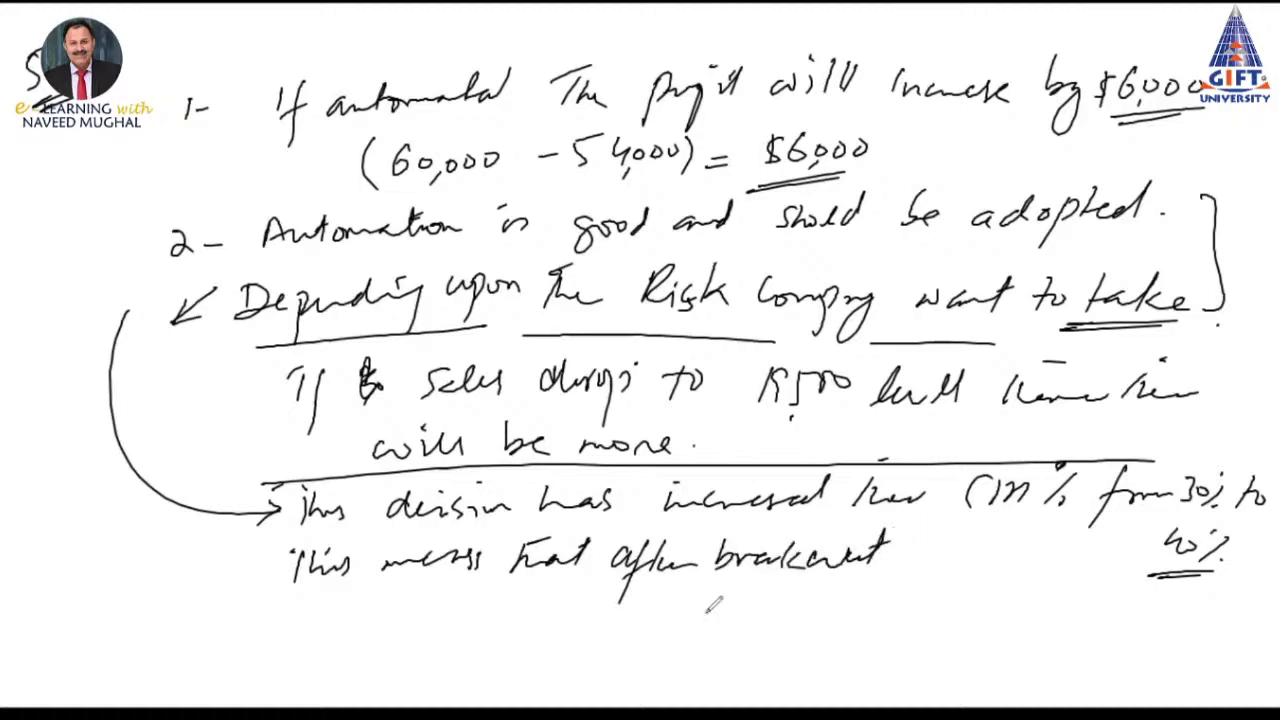
mouse_move(356, 600)
left_mouse_down()
mouse_move(404, 604)
mouse_move(380, 586)
left_mouse_up()
mouse_move(392, 600)
left_mouse_down()
mouse_move(434, 598)
mouse_move(466, 624)
left_mouse_up()
mouse_move(468, 594)
left_mouse_down()
mouse_move(546, 588)
mouse_move(584, 606)
mouse_move(620, 568)
mouse_move(690, 596)
mouse_move(876, 588)
mouse_move(884, 628)
mouse_move(920, 592)
left_mouse_up()
mouse_move(952, 562)
left_mouse_down()
mouse_move(935, 632)
mouse_move(1002, 592)
mouse_move(990, 606)
left_mouse_up()
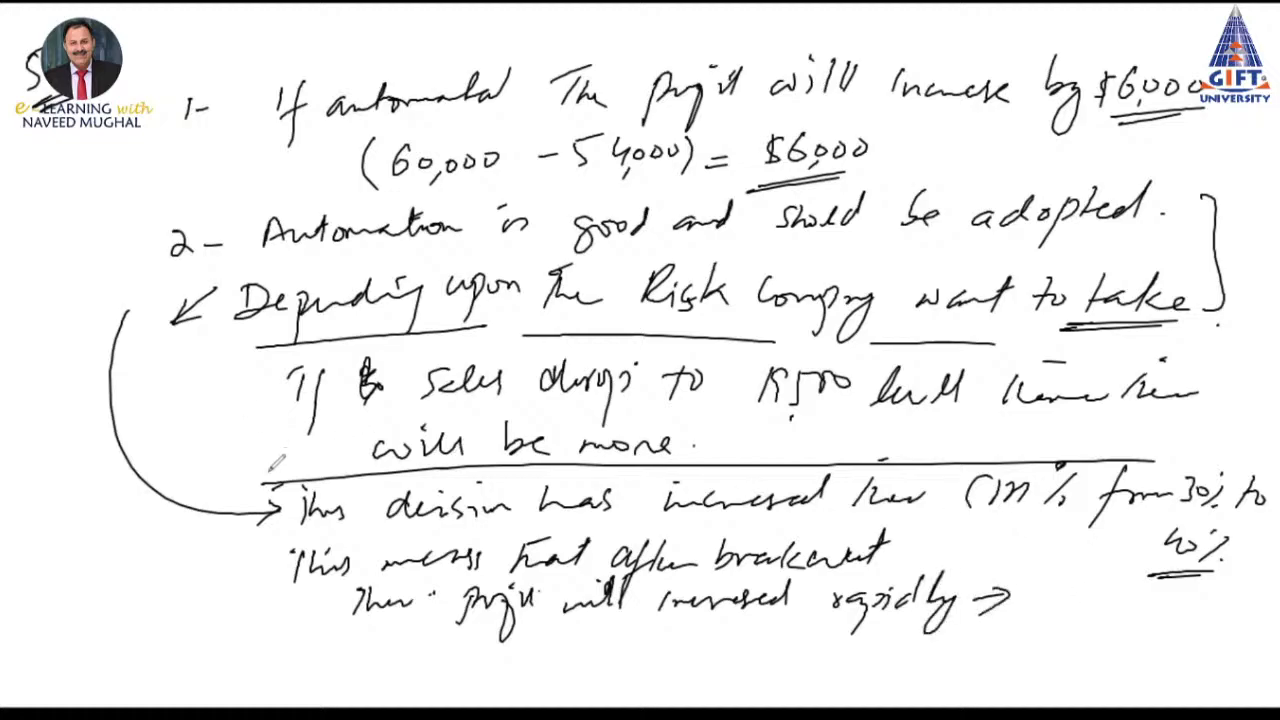
Bracket the last three note lines and begin a left-margin note about the decision
left_click_drag(273, 462, 280, 610)
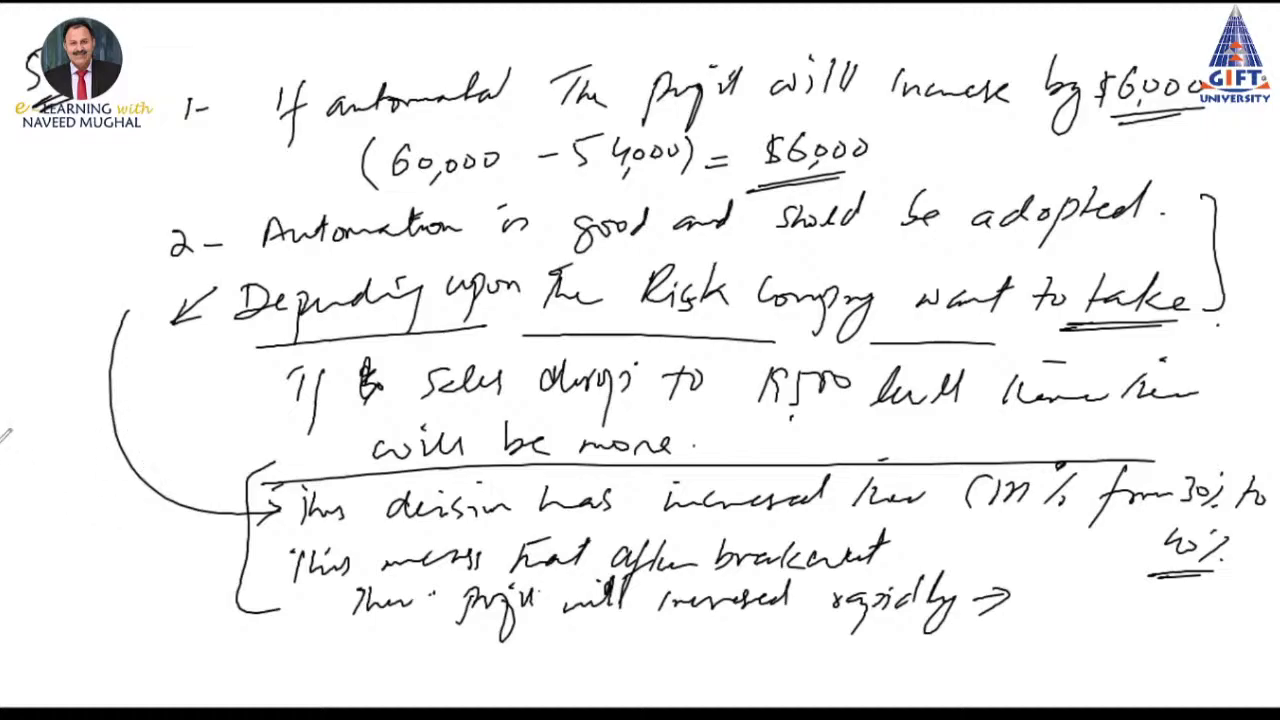
mouse_move(12, 454)
left_mouse_down()
mouse_move(24, 432)
mouse_move(54, 436)
mouse_move(72, 414)
mouse_move(80, 454)
left_mouse_up()
left_click_drag(86, 392, 106, 410)
left_click_drag(18, 476, 92, 422)
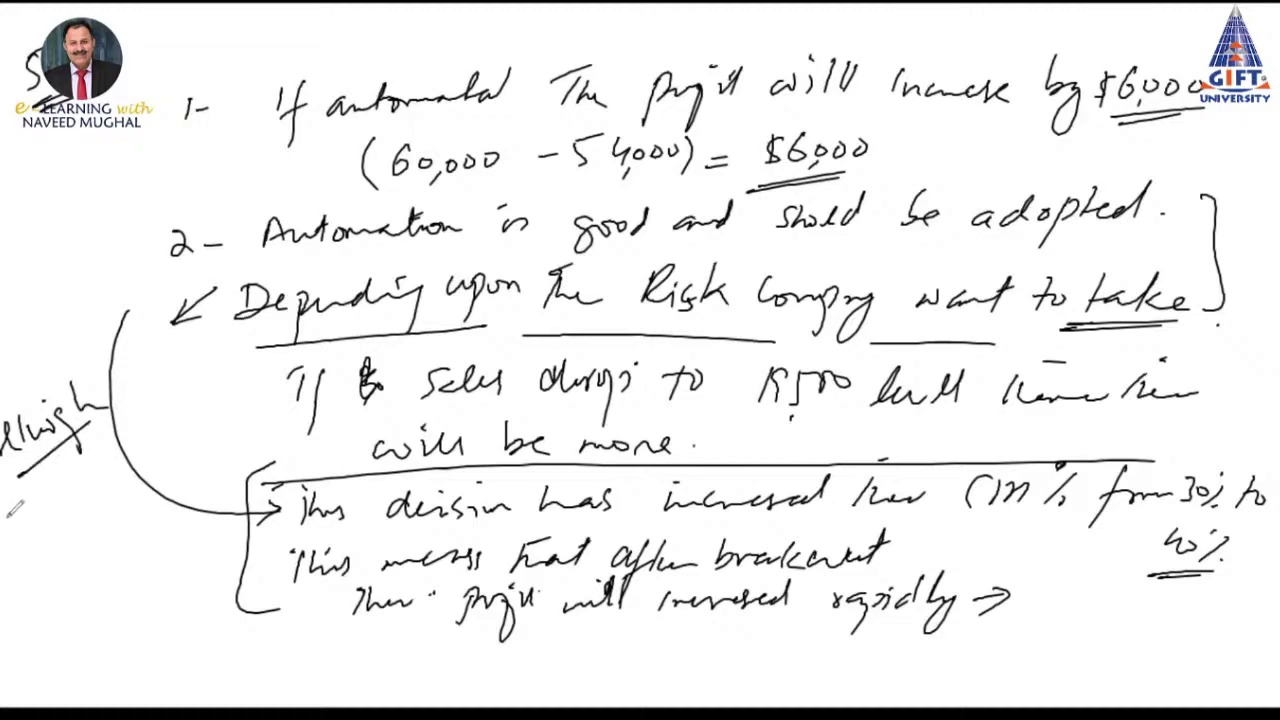
mouse_move(5, 510)
left_mouse_down()
mouse_move(84, 470)
mouse_move(74, 478)
mouse_move(96, 440)
mouse_move(160, 398)
mouse_move(176, 408)
mouse_move(202, 396)
left_mouse_up()
left_click(158, 398)
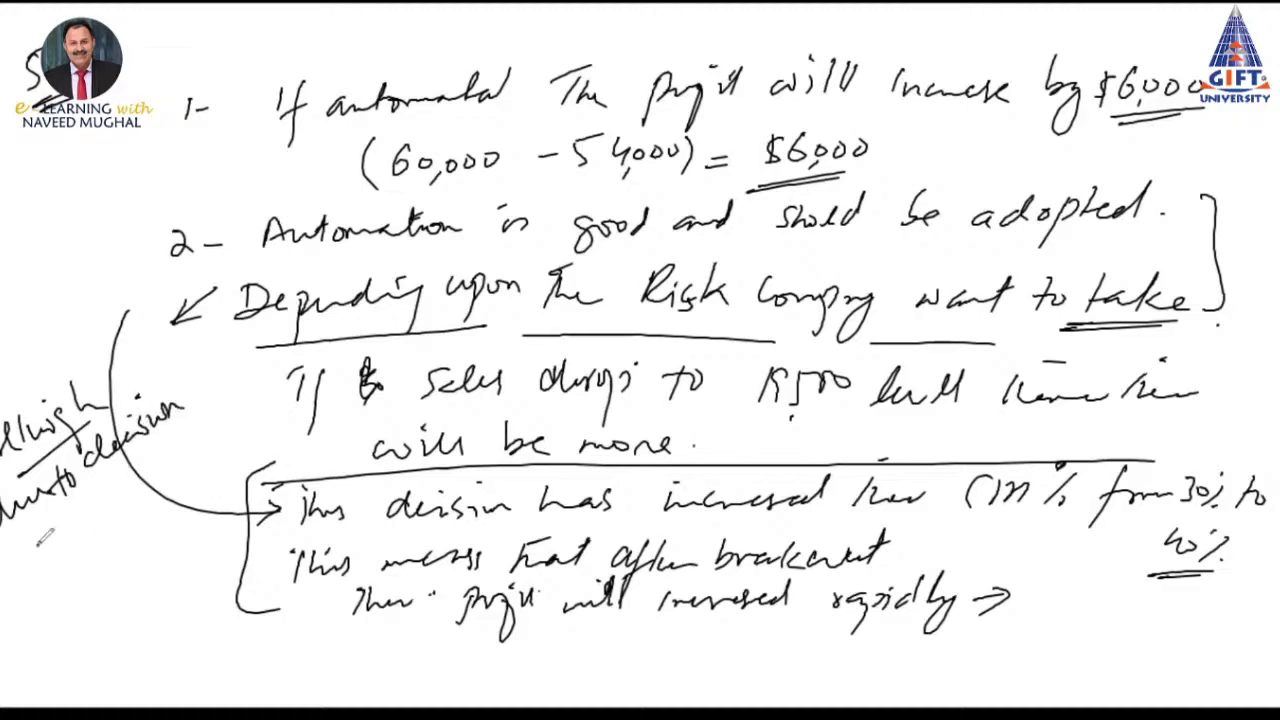
Add 'Then BE has increased' to 21000 with underlines, and bracket the right-edge lines
mouse_move(36, 572)
left_mouse_down()
mouse_move(138, 468)
mouse_move(128, 502)
left_mouse_up()
mouse_move(160, 452)
left_mouse_down()
mouse_move(150, 486)
mouse_move(242, 410)
left_mouse_up()
mouse_move(80, 594)
left_mouse_down()
mouse_move(86, 566)
mouse_move(208, 468)
mouse_move(228, 482)
left_mouse_up()
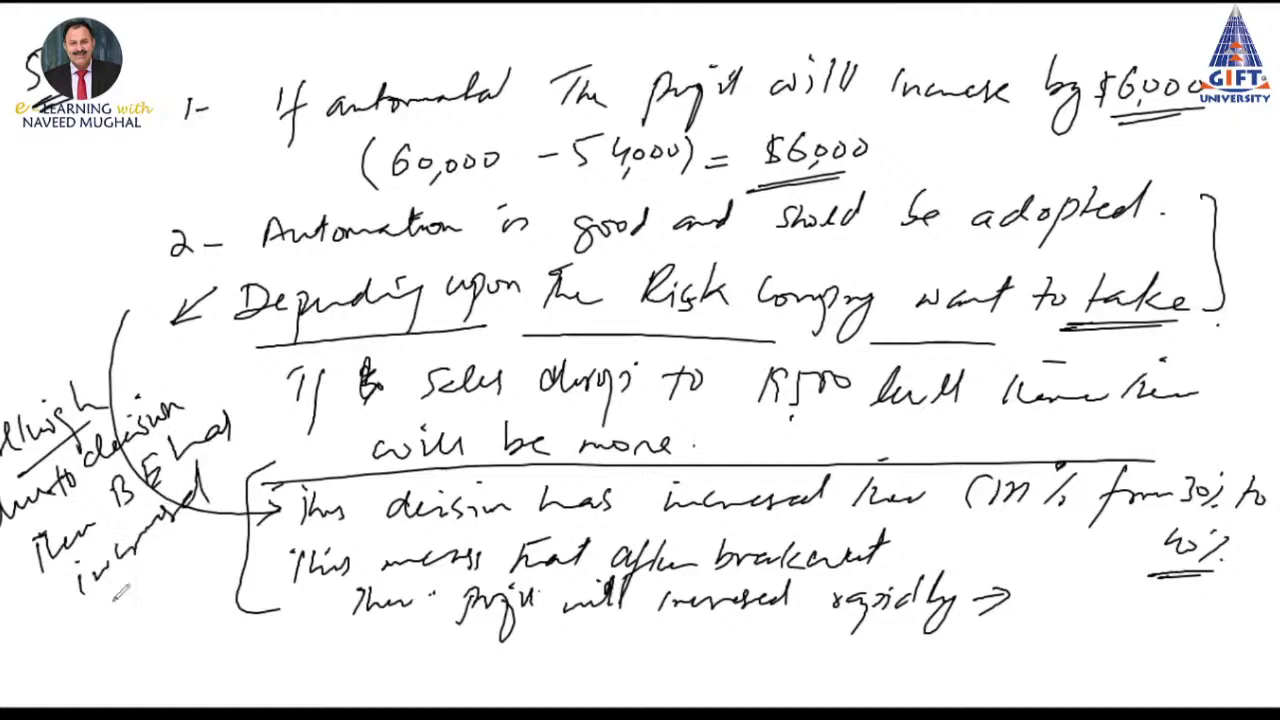
mouse_move(184, 536)
left_mouse_down()
mouse_move(104, 610)
mouse_move(116, 614)
left_mouse_up()
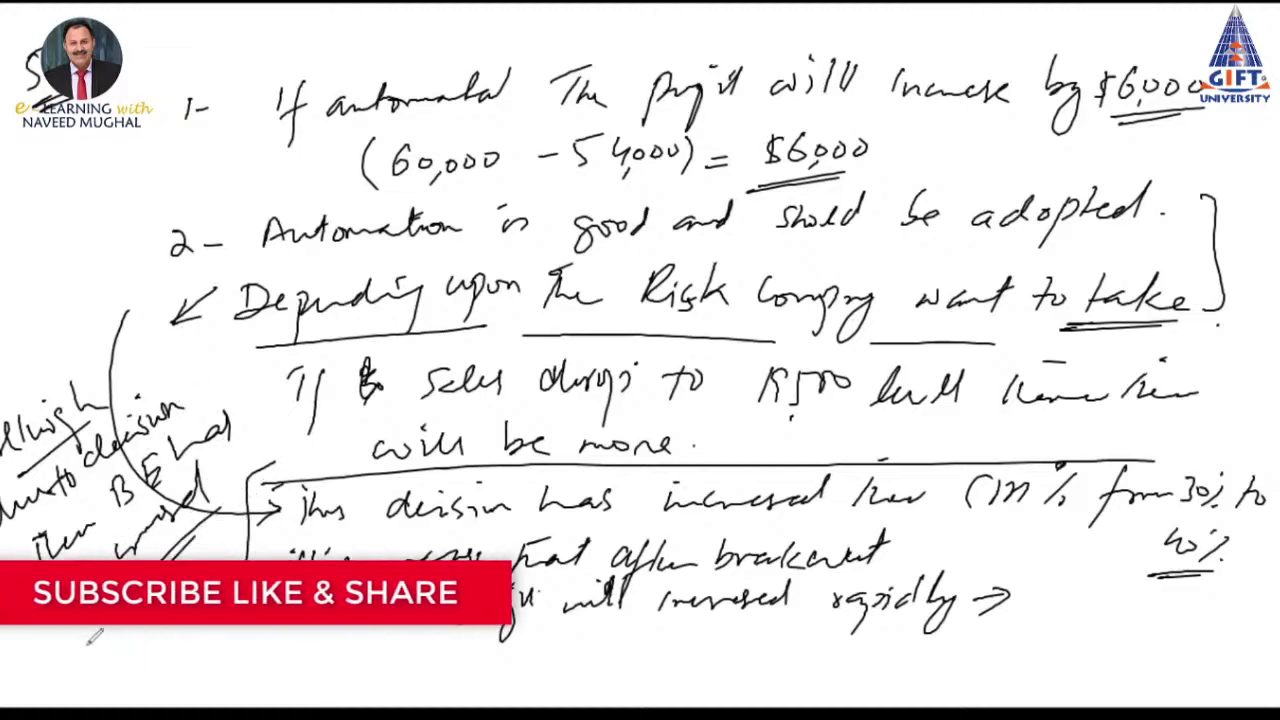
mouse_move(92, 640)
left_mouse_down()
mouse_move(114, 652)
mouse_move(130, 632)
mouse_move(56, 692)
mouse_move(108, 648)
left_mouse_up()
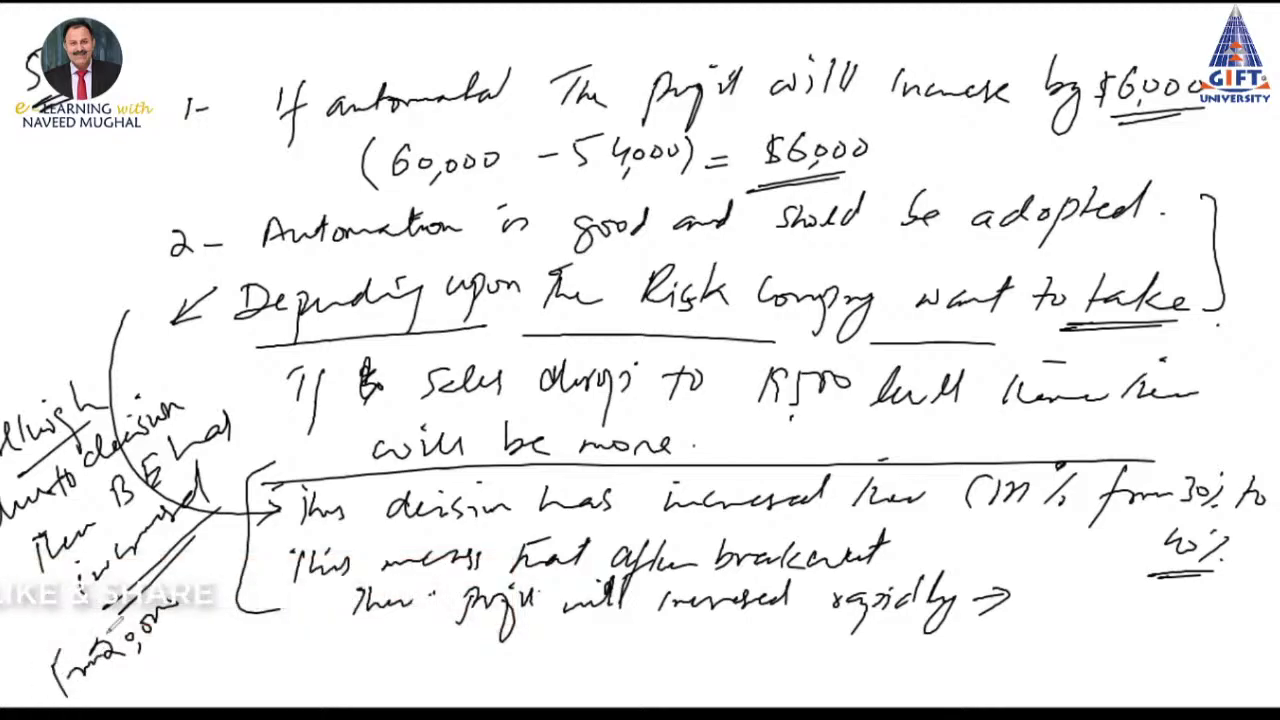
mouse_move(180, 590)
left_mouse_down()
mouse_move(208, 558)
mouse_move(232, 556)
mouse_move(266, 480)
left_mouse_up()
left_click_drag(250, 530, 222, 588)
left_click_drag(176, 634, 132, 682)
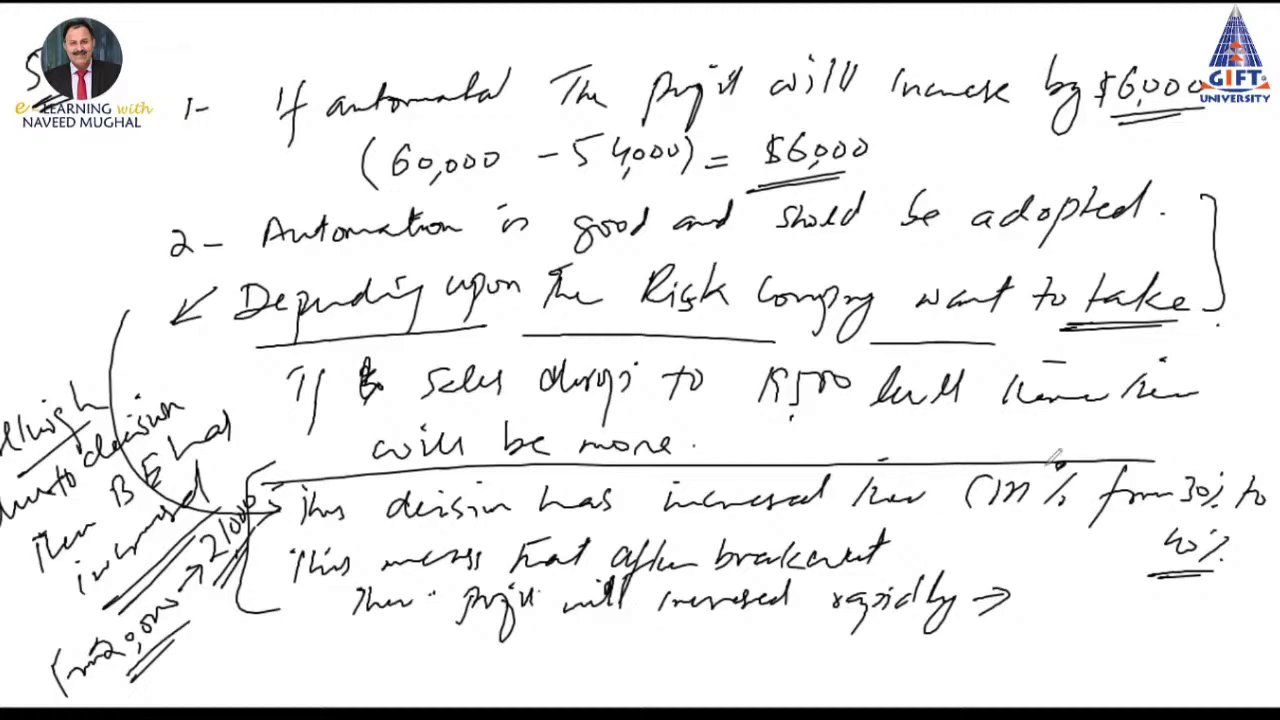
left_click_drag(1242, 437, 1212, 622)
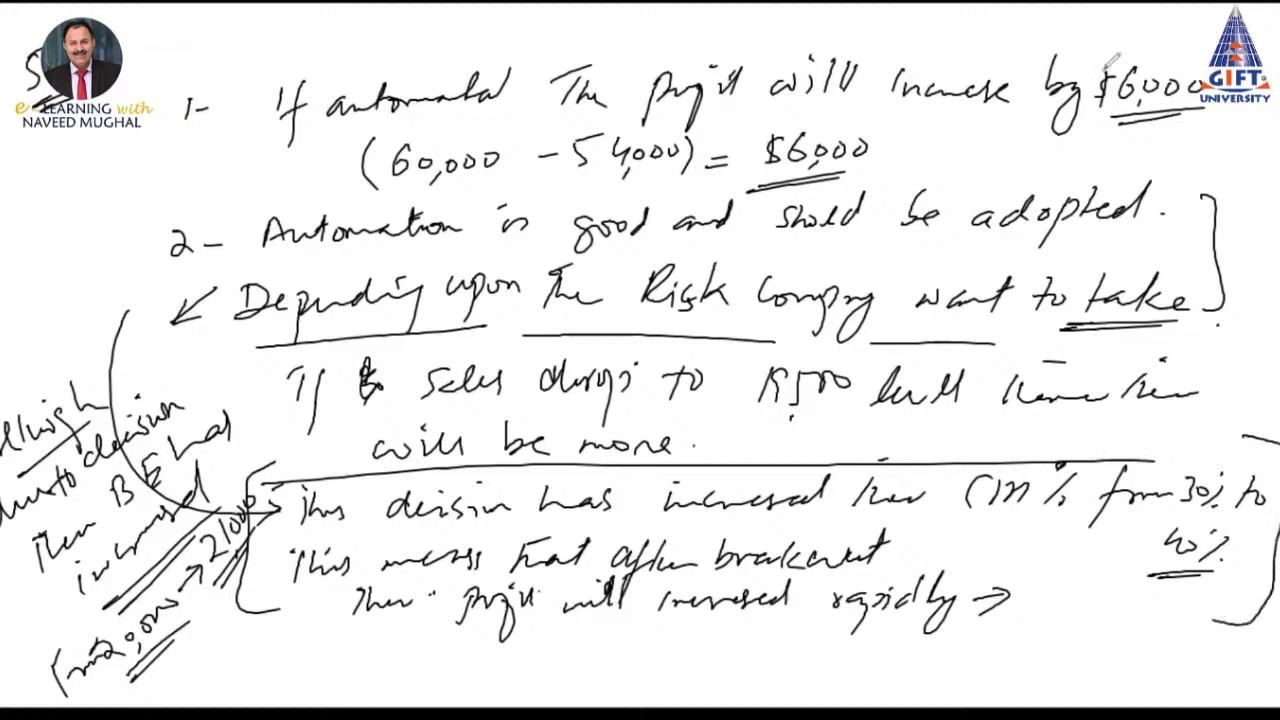
Tick the $6,000 profit increase and bracket and underline the 40% figure
mouse_move(1152, 40)
left_mouse_down()
mouse_move(1160, 50)
mouse_move(1189, 29)
left_mouse_up()
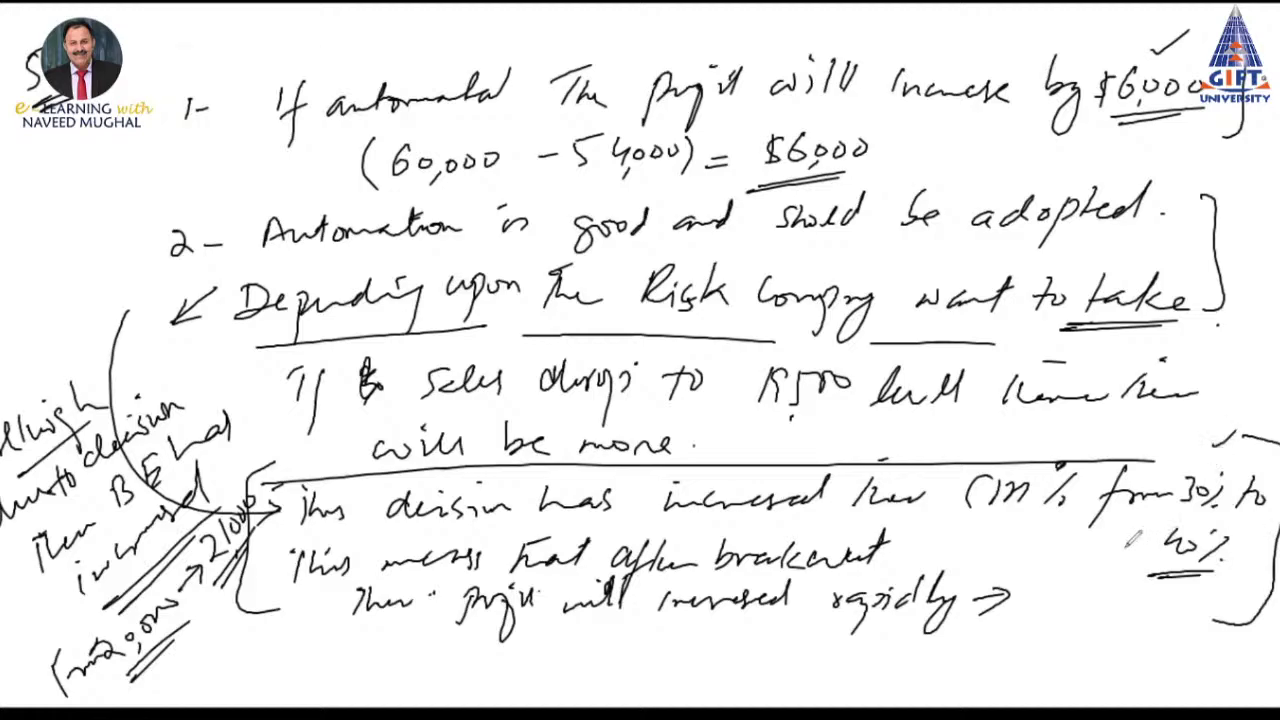
left_click_drag(1140, 538, 1118, 590)
left_click_drag(1172, 533, 1190, 540)
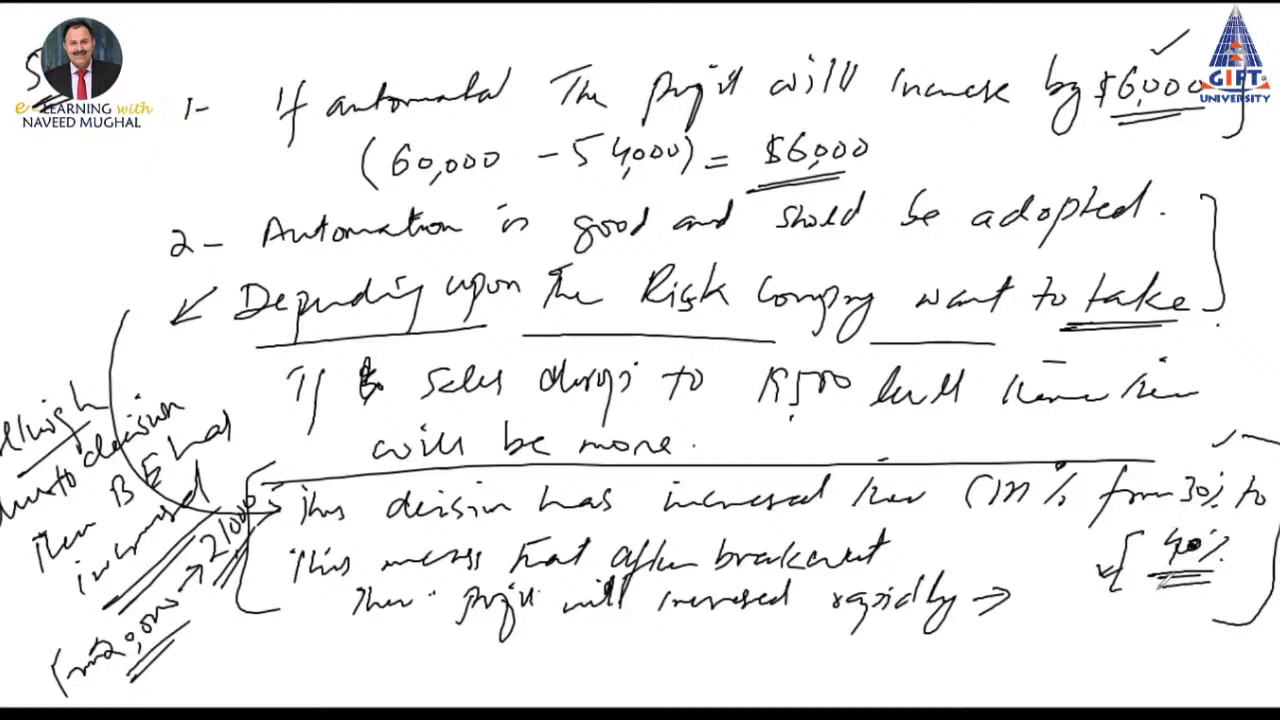
left_click_drag(1156, 586, 1208, 574)
left_click_drag(1259, 533, 1262, 545)
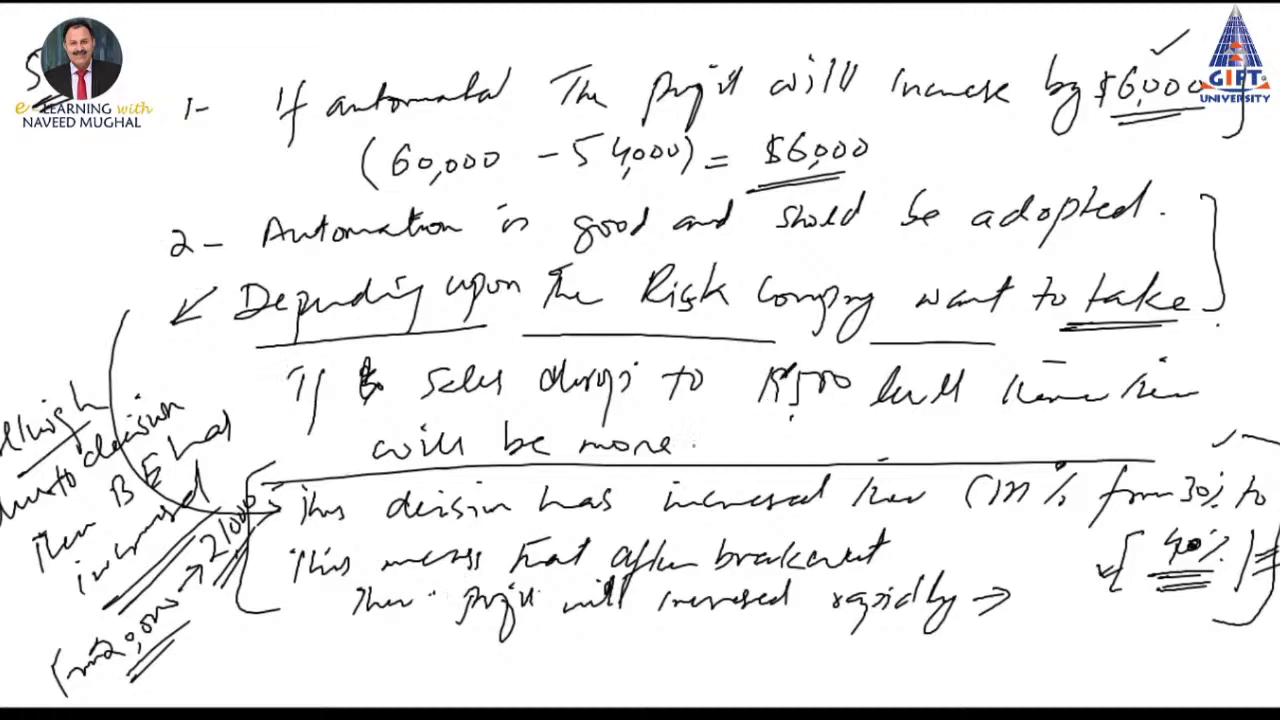
Bracket and check the Depending and If sales lines, then double-underline and circle Rs500
left_click_drag(1222, 262, 1222, 405)
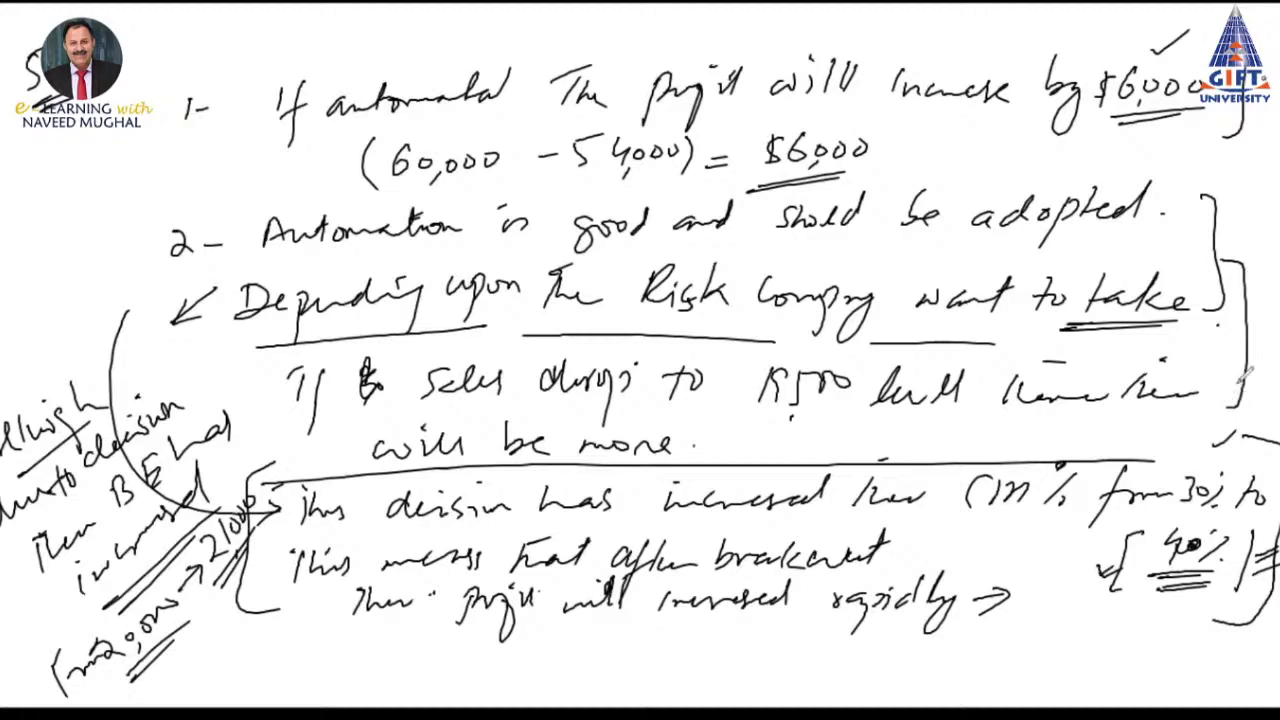
left_click_drag(1258, 335, 1276, 326)
left_click_drag(752, 424, 830, 419)
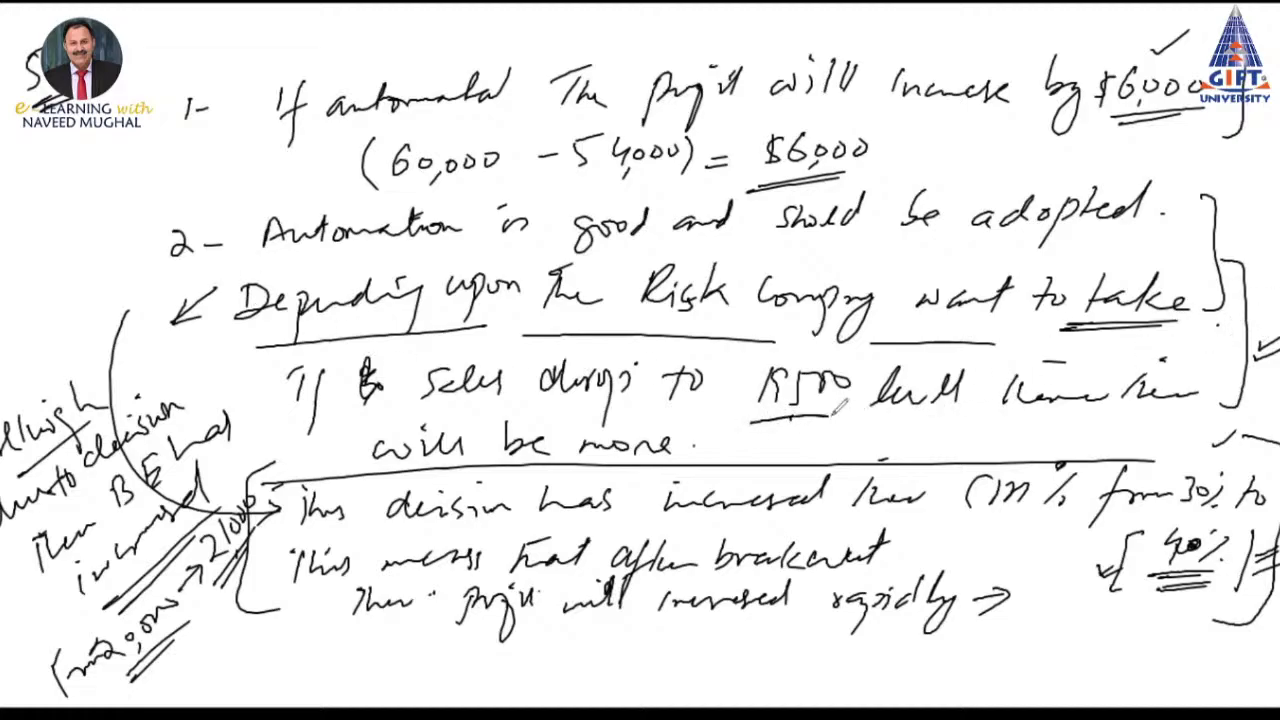
left_click_drag(754, 429, 832, 423)
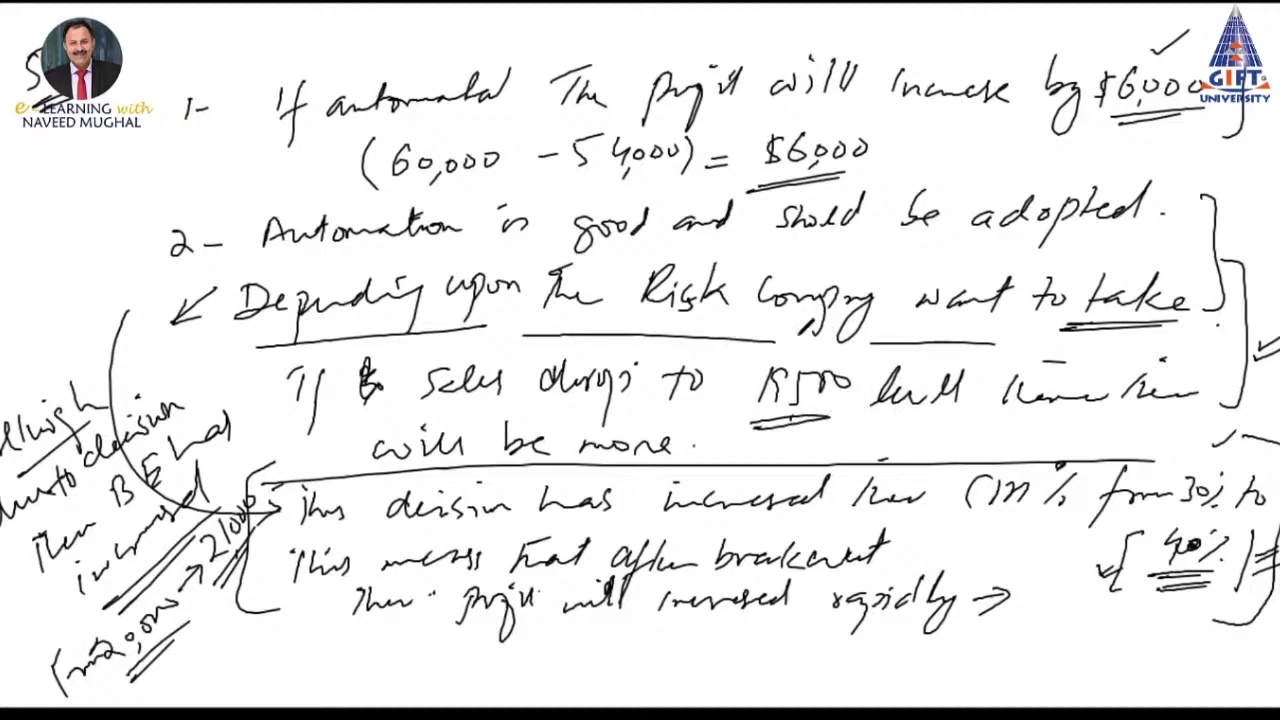
mouse_move(786, 334)
left_mouse_down()
mouse_move(805, 333)
mouse_move(767, 340)
left_mouse_up()
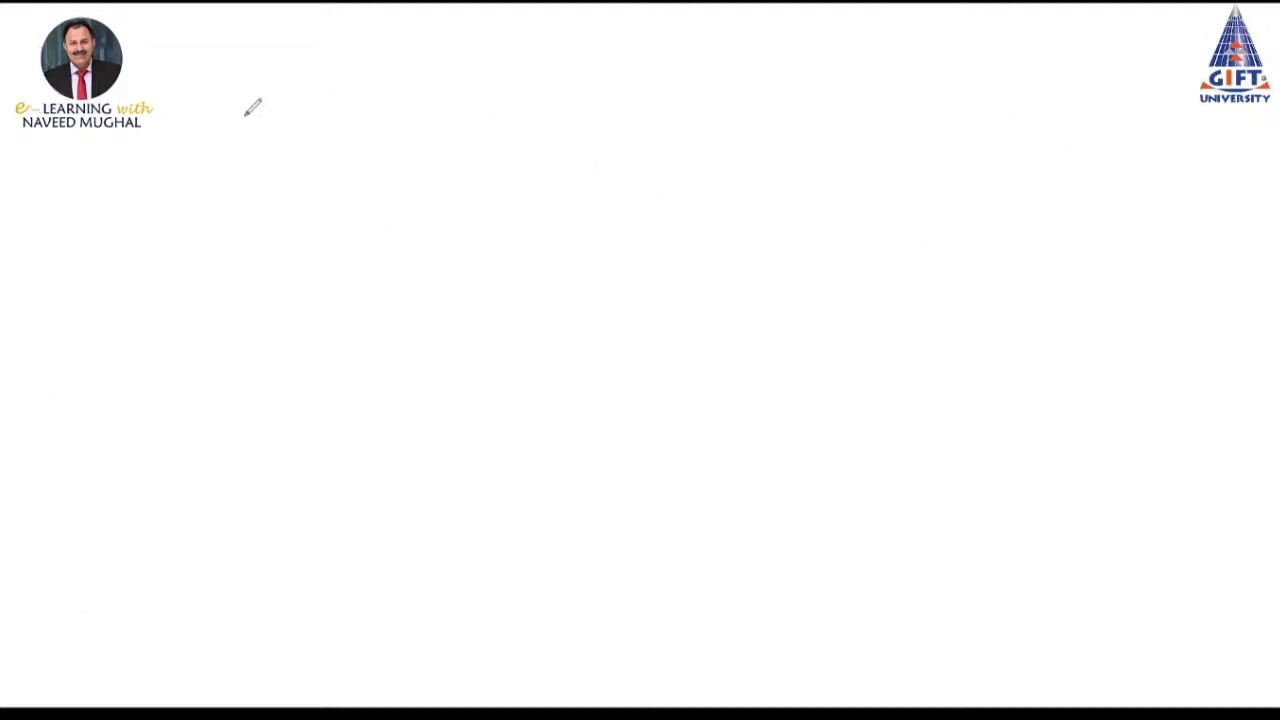
Write the first line 'At what point of Sales the company'
mouse_move(186, 104)
left_mouse_down()
mouse_move(224, 92)
mouse_move(242, 66)
mouse_move(312, 60)
mouse_move(352, 96)
mouse_move(392, 54)
mouse_move(378, 98)
left_mouse_up()
mouse_move(428, 62)
left_mouse_down()
mouse_move(418, 122)
mouse_move(497, 80)
mouse_move(504, 58)
mouse_move(548, 120)
left_mouse_up()
mouse_move(640, 60)
left_mouse_down()
mouse_move(612, 94)
mouse_move(709, 57)
mouse_move(706, 92)
left_mouse_up()
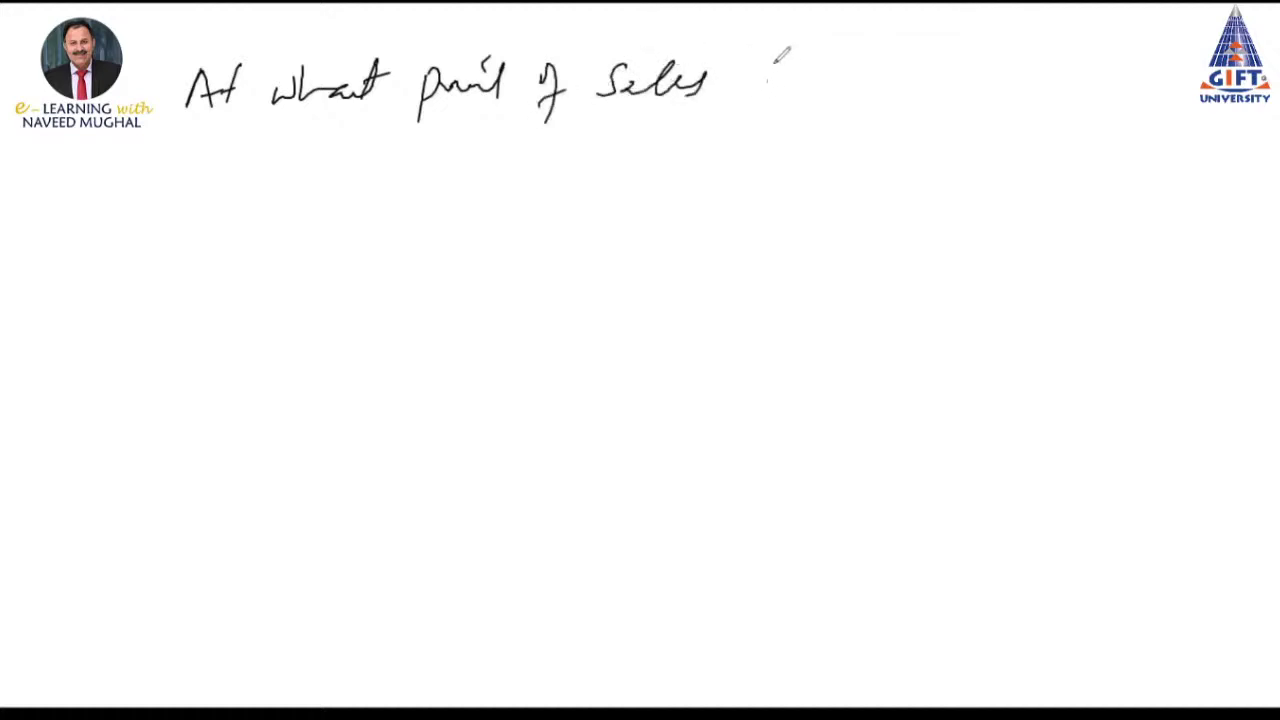
mouse_move(775, 63)
left_mouse_down()
mouse_move(760, 94)
mouse_move(816, 90)
mouse_move(798, 48)
left_mouse_up()
mouse_move(884, 66)
left_mouse_down()
mouse_move(871, 78)
mouse_move(910, 78)
mouse_move(915, 120)
left_mouse_up()
left_click_drag(930, 70, 982, 84)
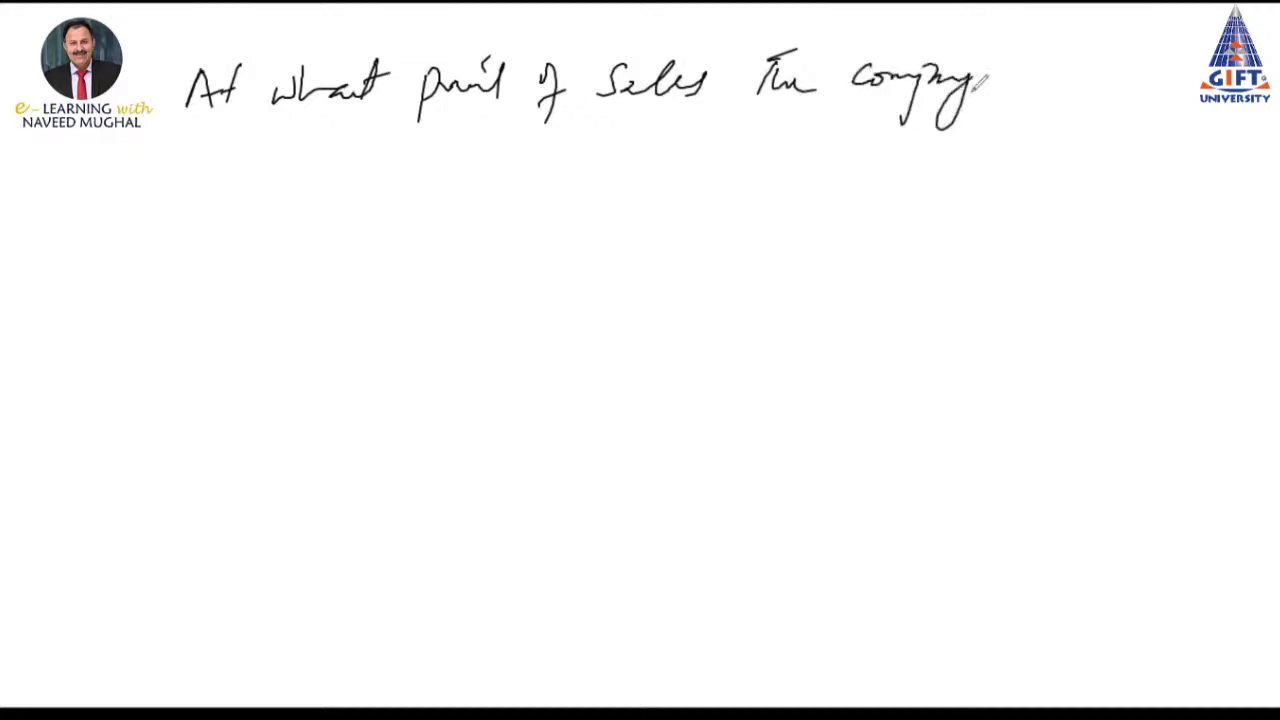
Continue with 'would be indifferent. They can choose any option', underlining indifferent and any option
mouse_move(356, 155)
left_mouse_down()
mouse_move(362, 182)
mouse_move(386, 158)
mouse_move(457, 143)
mouse_move(518, 137)
mouse_move(542, 160)
mouse_move(628, 148)
mouse_move(664, 112)
mouse_move(690, 178)
left_mouse_up()
left_click_drag(730, 115, 660, 204)
left_click_drag(712, 150, 800, 108)
mouse_move(634, 162)
left_mouse_down()
mouse_move(772, 148)
mouse_move(770, 164)
mouse_move(845, 136)
left_mouse_up()
mouse_move(508, 246)
left_mouse_down()
mouse_move(592, 215)
mouse_move(552, 232)
left_mouse_up()
left_click_drag(516, 205, 538, 210)
mouse_move(622, 198)
left_mouse_down()
mouse_move(662, 222)
mouse_move(775, 205)
mouse_move(830, 175)
mouse_move(828, 200)
left_mouse_up()
mouse_move(870, 185)
left_mouse_down()
mouse_move(888, 168)
mouse_move(920, 200)
mouse_move(890, 228)
left_mouse_up()
mouse_move(960, 180)
left_mouse_down()
mouse_move(975, 162)
mouse_move(970, 230)
mouse_move(1060, 160)
mouse_move(1096, 162)
mouse_move(1052, 128)
left_mouse_up()
left_click_drag(900, 212, 1022, 194)
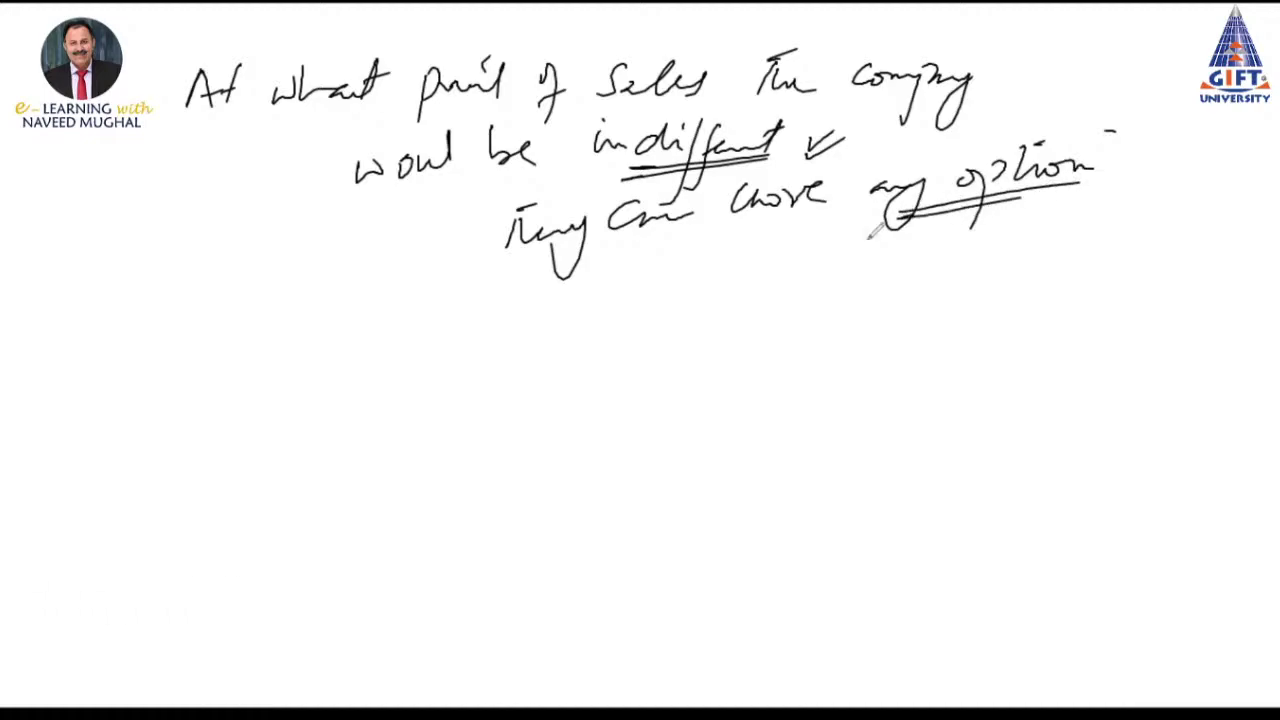
left_click_drag(830, 243, 1052, 207)
left_click_drag(224, 327, 238, 314)
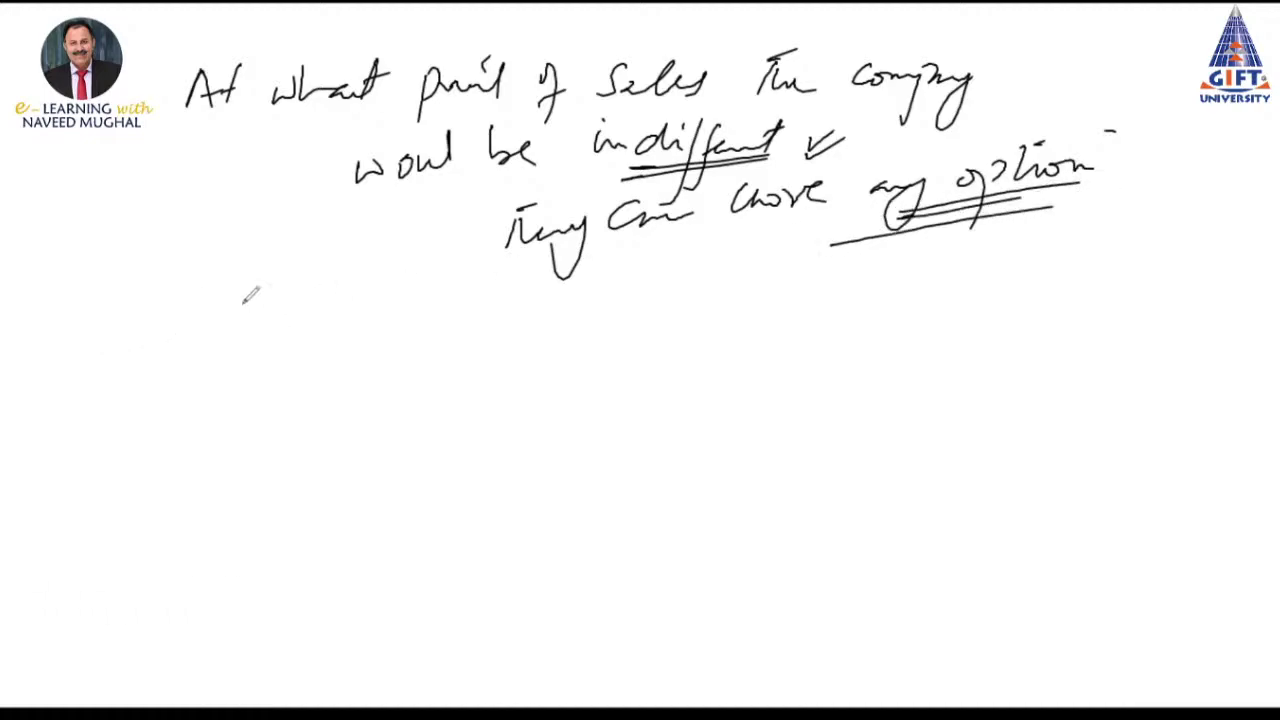
Write 'Let Q = Unit Sold', underline Unit Sold, and begin 'Total Cost' on the line below
mouse_move(184, 294)
left_mouse_down()
mouse_move(222, 336)
mouse_move(246, 304)
left_mouse_up()
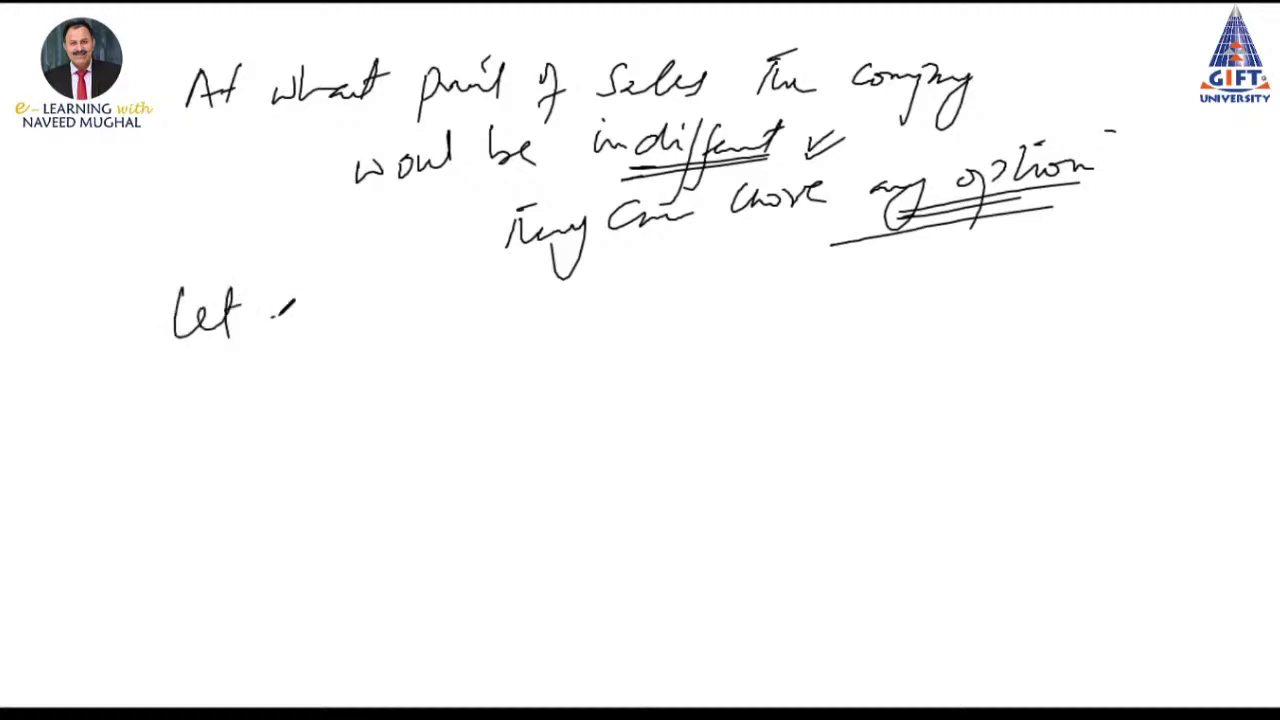
mouse_move(290, 300)
left_mouse_down()
mouse_move(304, 330)
mouse_move(338, 318)
left_mouse_up()
mouse_move(390, 280)
left_mouse_down()
mouse_move(464, 308)
mouse_move(492, 282)
mouse_move(488, 304)
left_mouse_up()
mouse_move(518, 286)
left_mouse_down()
mouse_move(534, 302)
mouse_move(568, 258)
left_mouse_up()
mouse_move(420, 340)
left_mouse_down()
mouse_move(558, 320)
mouse_move(534, 337)
left_mouse_up()
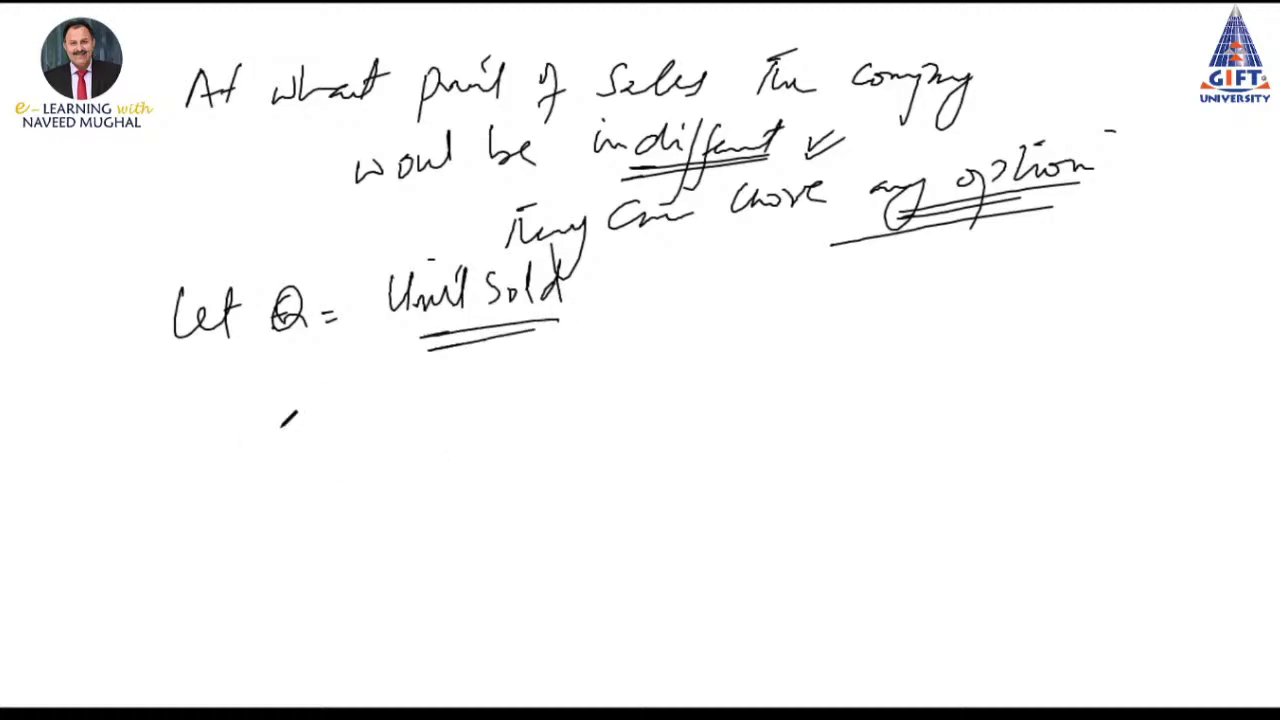
mouse_move(262, 400)
left_mouse_down()
mouse_move(260, 440)
mouse_move(272, 400)
left_mouse_up()
mouse_move(284, 412)
left_mouse_down()
mouse_move(287, 430)
mouse_move(300, 420)
left_mouse_up()
mouse_move(310, 396)
left_mouse_down()
mouse_move(316, 430)
mouse_move(350, 390)
mouse_move(378, 418)
mouse_move(410, 392)
left_mouse_up()
mouse_move(414, 376)
left_mouse_down()
mouse_move(418, 420)
mouse_move(432, 380)
left_mouse_up()
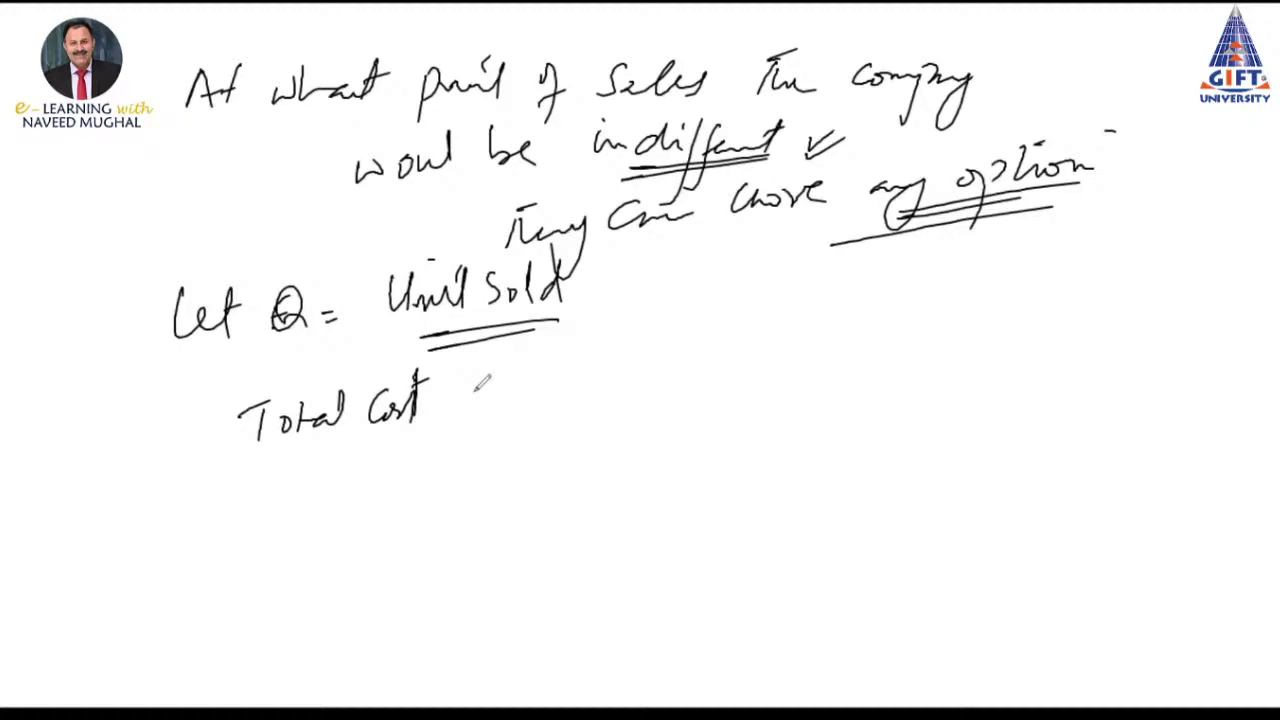
Write 'Total Cost when Not Automate = Total Cost when Automated'
mouse_move(466, 396)
left_mouse_down()
mouse_move(594, 364)
mouse_move(606, 390)
mouse_move(660, 360)
mouse_move(684, 378)
mouse_move(728, 356)
mouse_move(842, 370)
mouse_move(922, 342)
left_mouse_up()
mouse_move(906, 344)
left_mouse_down()
mouse_move(904, 376)
mouse_move(984, 368)
left_mouse_up()
mouse_move(988, 340)
left_mouse_down()
mouse_move(996, 372)
mouse_move(1046, 376)
left_mouse_up()
mouse_move(1050, 362)
left_mouse_down()
mouse_move(1090, 374)
mouse_move(1102, 354)
left_mouse_up()
mouse_move(1096, 360)
left_mouse_down()
mouse_move(1190, 372)
mouse_move(1214, 344)
mouse_move(1234, 376)
mouse_move(1278, 378)
left_mouse_up()
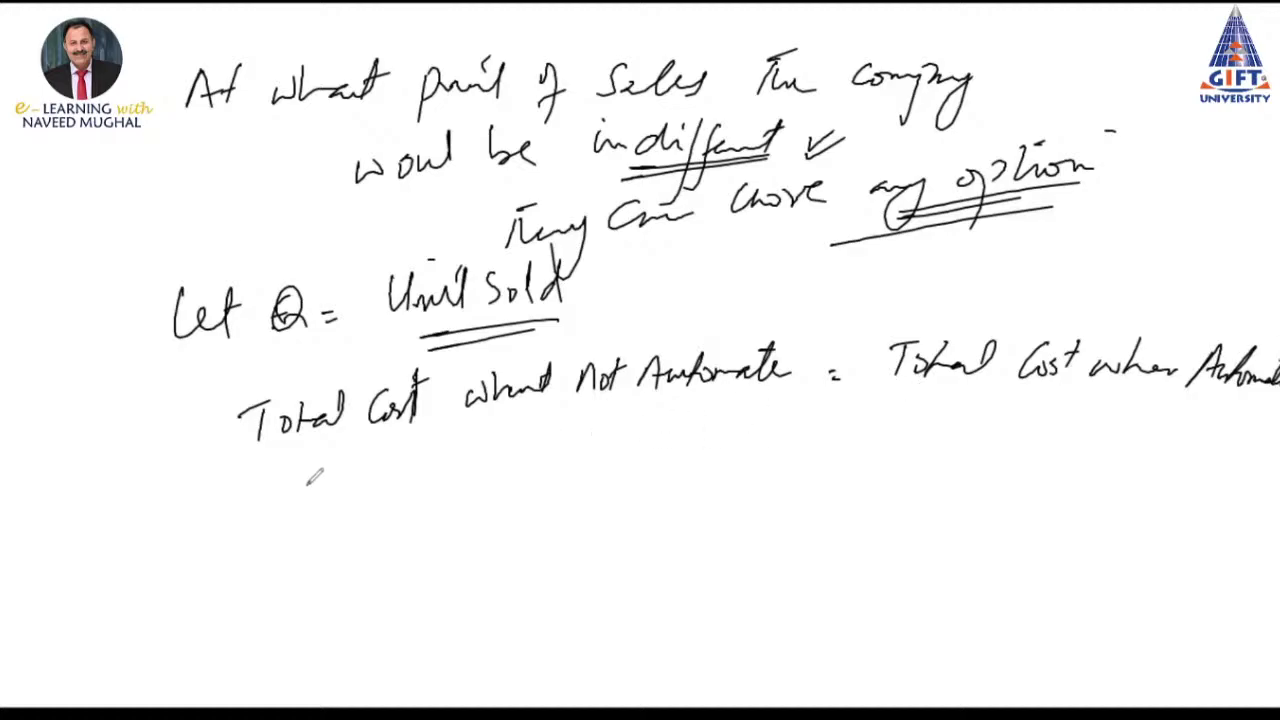
Write the general form VC/unit × Q + F Cost = VC/unit × Q + F Cost
mouse_move(303, 471)
left_mouse_down()
mouse_move(398, 484)
mouse_move(420, 458)
mouse_move(450, 486)
mouse_move(486, 436)
mouse_move(502, 478)
mouse_move(552, 454)
mouse_move(548, 476)
mouse_move(580, 474)
mouse_move(607, 442)
left_mouse_up()
left_click_drag(582, 460, 599, 458)
mouse_move(662, 436)
left_mouse_down()
mouse_move(652, 460)
mouse_move(704, 460)
mouse_move(706, 447)
left_mouse_up()
left_click_drag(738, 454, 784, 457)
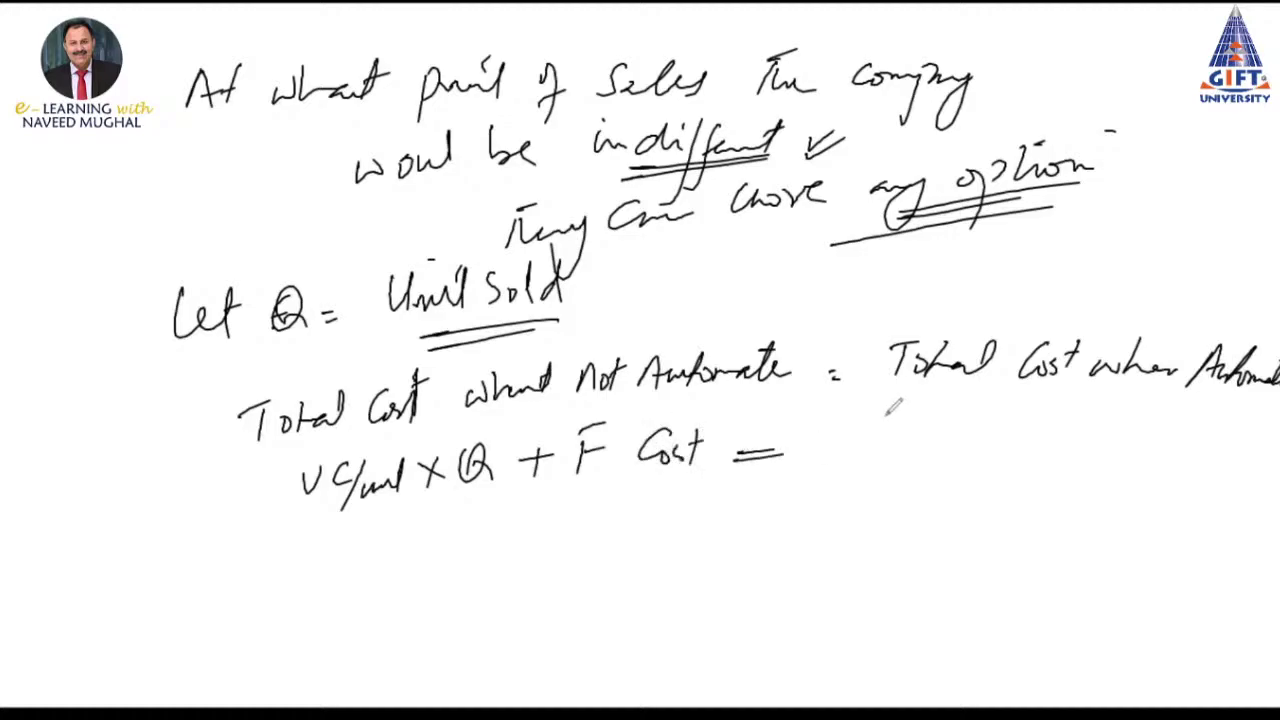
mouse_move(829, 420)
left_mouse_down()
mouse_move(850, 421)
mouse_move(870, 460)
mouse_move(952, 456)
left_mouse_up()
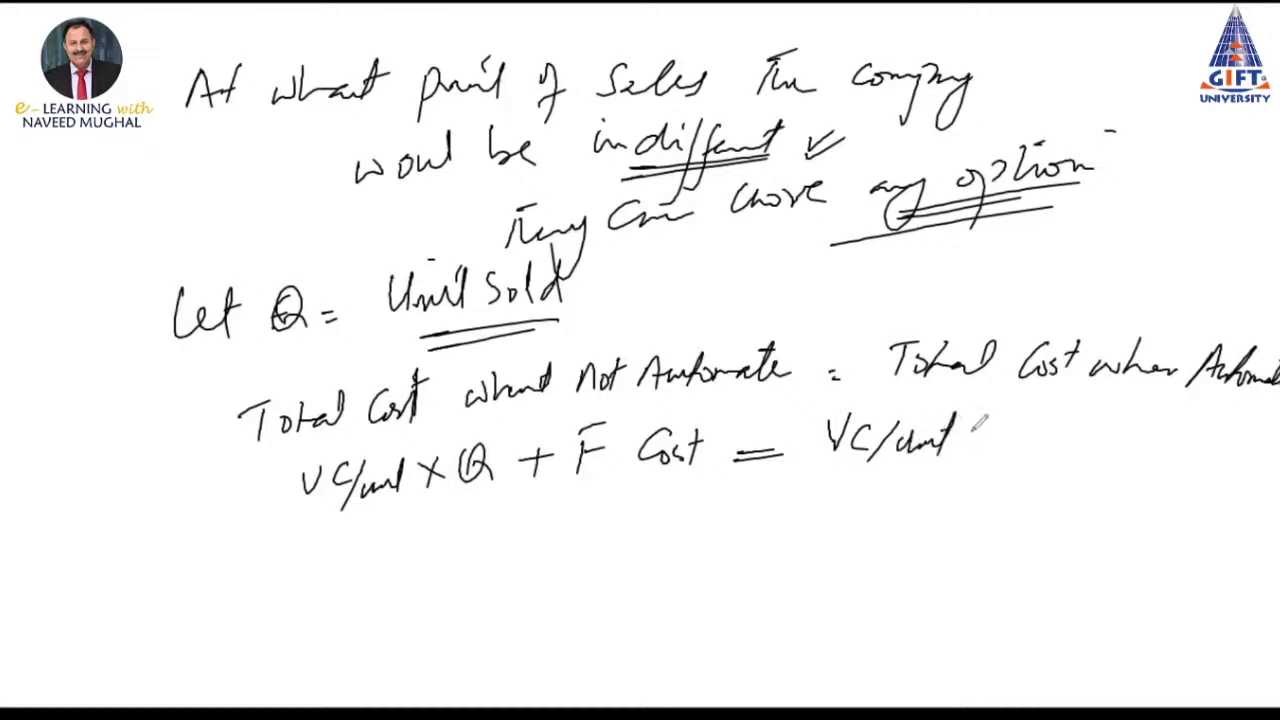
left_click_drag(970, 414, 992, 446)
mouse_move(1004, 410)
left_mouse_down()
mouse_move(968, 452)
mouse_move(1022, 420)
mouse_move(1046, 452)
mouse_move(1104, 433)
left_mouse_up()
mouse_move(1086, 414)
left_mouse_down()
mouse_move(1084, 454)
mouse_move(1146, 410)
left_mouse_up()
mouse_move(1128, 414)
left_mouse_down()
mouse_move(1118, 454)
mouse_move(1184, 454)
left_mouse_up()
left_click_drag(1200, 414, 1192, 456)
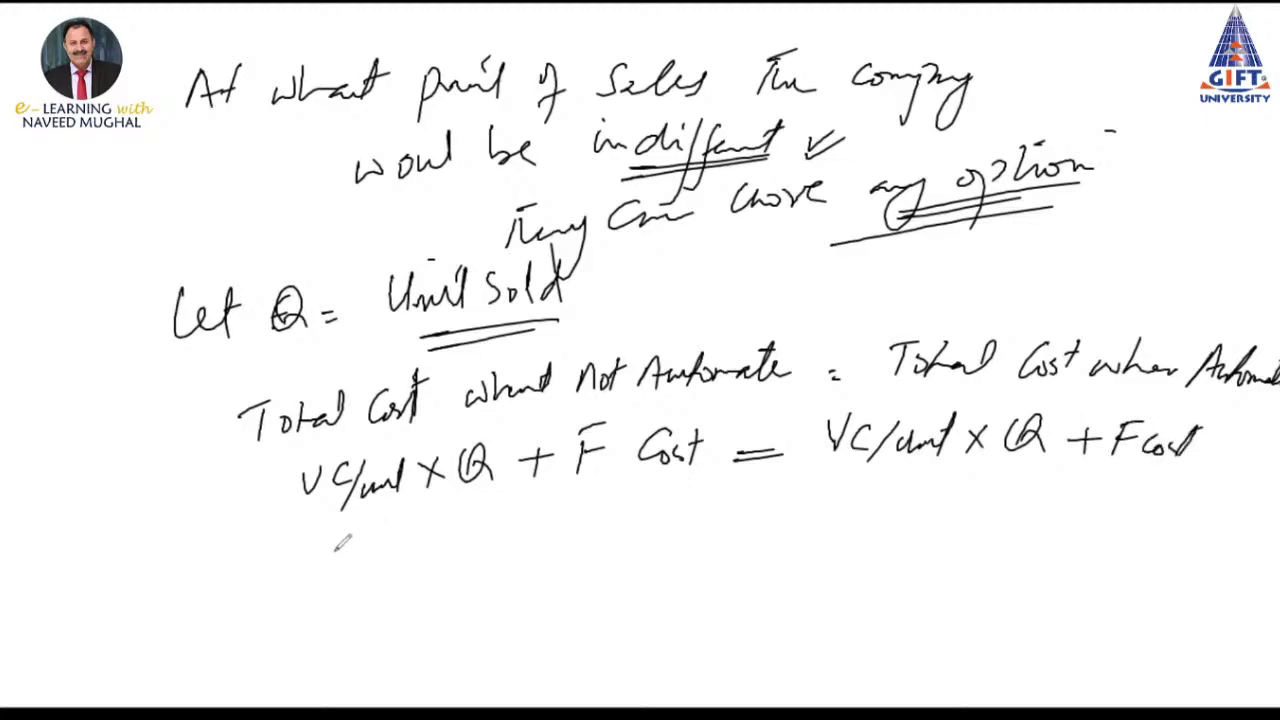
Substitute the non-automated side: 21 × Q + 180,000 =
mouse_move(316, 546)
left_mouse_down()
mouse_move(336, 568)
mouse_move(422, 562)
left_mouse_up()
left_click_drag(424, 538, 408, 562)
mouse_move(476, 514)
left_mouse_down()
mouse_move(492, 540)
mouse_move(562, 515)
mouse_move(548, 546)
left_mouse_up()
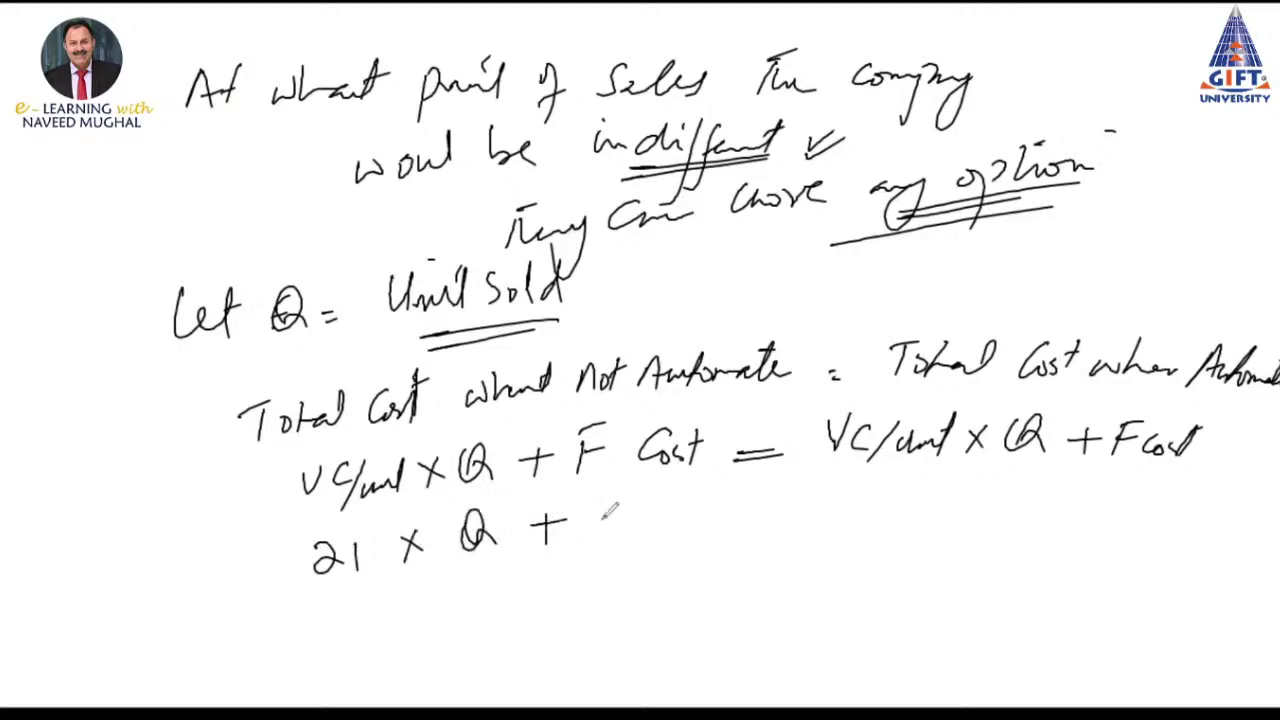
mouse_move(606, 500)
left_mouse_down()
mouse_move(606, 538)
mouse_move(650, 530)
left_mouse_up()
mouse_move(682, 506)
left_mouse_down()
mouse_move(674, 520)
mouse_move(706, 510)
left_mouse_up()
left_click_drag(724, 508, 722, 510)
left_click_drag(760, 512, 786, 522)
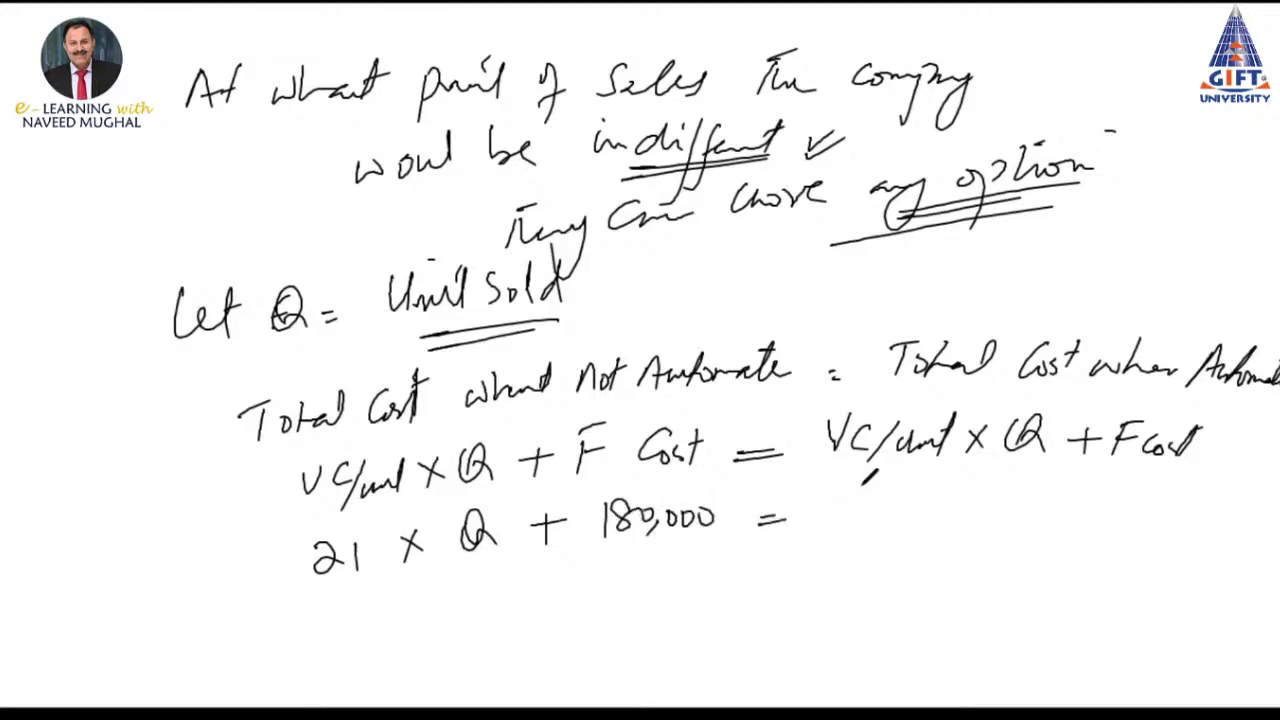
Complete the automated side 18 × Q + 252,000 and begin 21Q − 18Q = below
left_click_drag(857, 490, 855, 518)
mouse_move(890, 490)
left_mouse_down()
mouse_move(886, 500)
mouse_move(940, 520)
left_mouse_up()
left_click_drag(940, 496, 920, 522)
mouse_move(980, 486)
left_mouse_down()
mouse_move(976, 512)
mouse_move(1066, 509)
left_mouse_up()
left_click_drag(1050, 496, 1050, 522)
left_click_drag(1088, 484, 1112, 516)
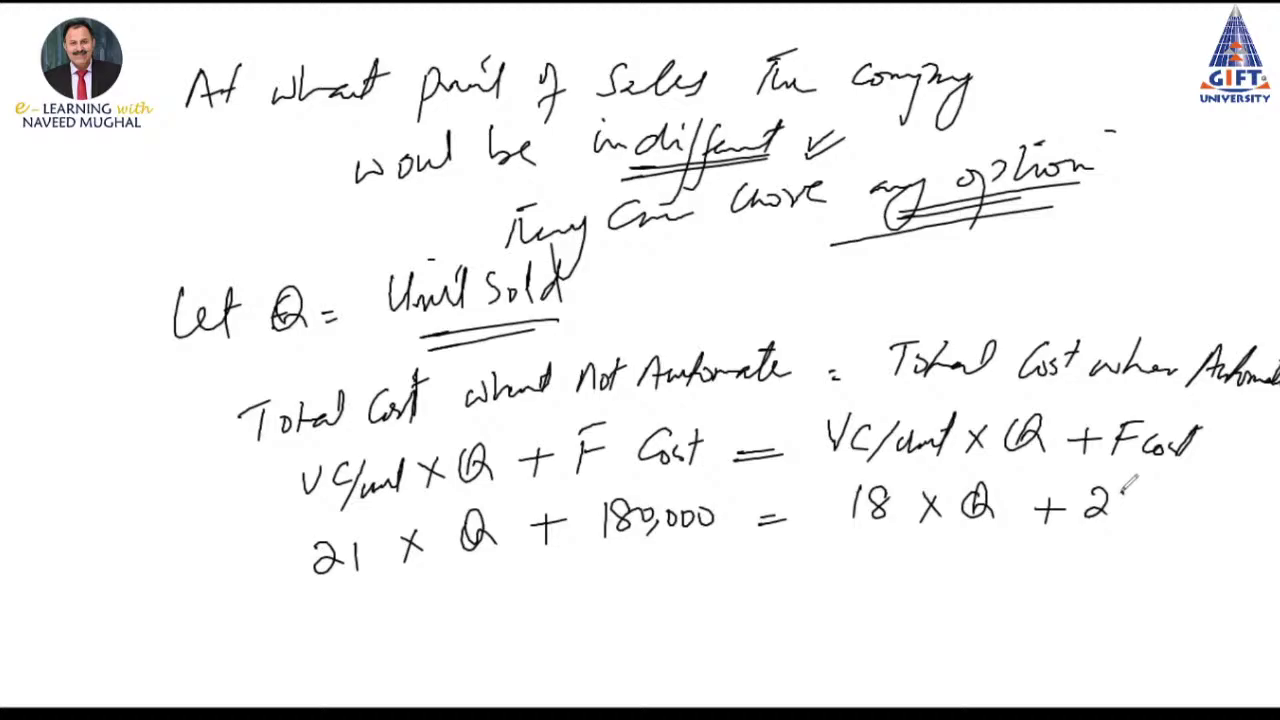
mouse_move(1124, 488)
left_mouse_down()
mouse_move(1118, 512)
mouse_move(1162, 518)
mouse_move(1170, 500)
mouse_move(1188, 500)
left_mouse_up()
left_click_drag(1208, 496, 1204, 498)
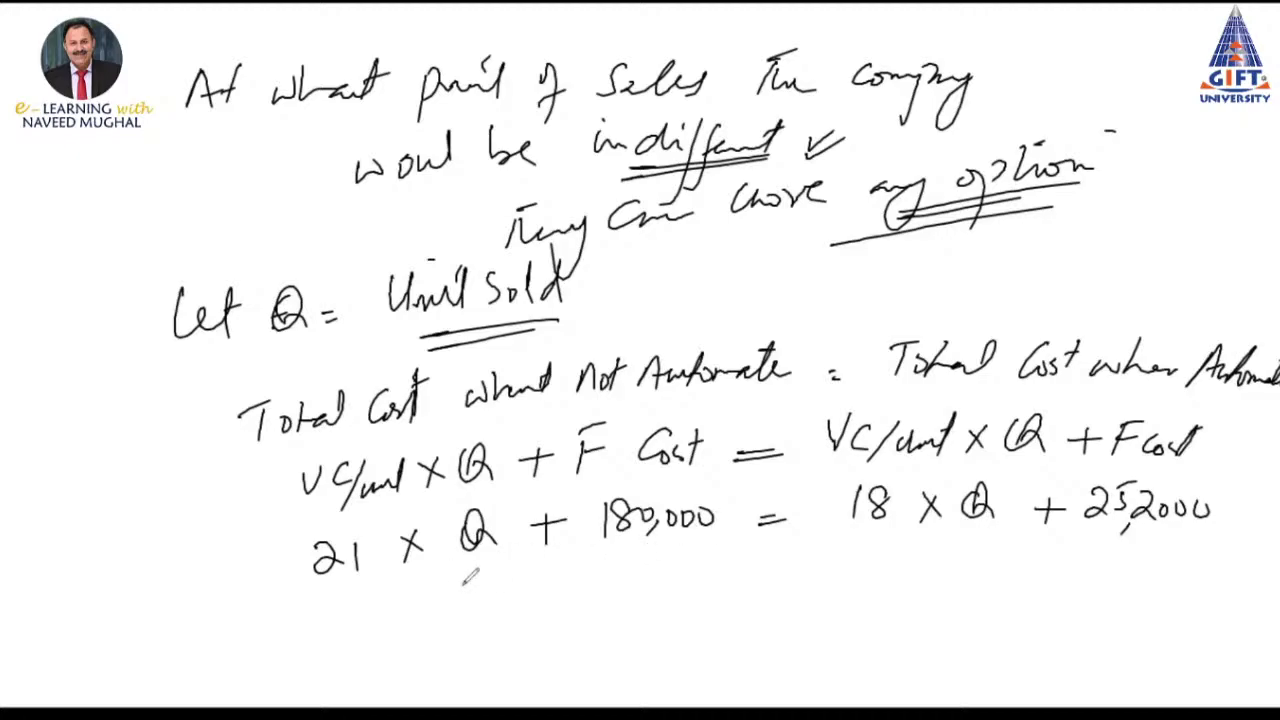
left_click_drag(386, 598, 410, 632)
mouse_move(430, 590)
left_mouse_down()
mouse_move(434, 625)
mouse_move(526, 595)
mouse_move(558, 606)
mouse_move(620, 572)
mouse_move(614, 598)
mouse_move(756, 592)
left_mouse_up()
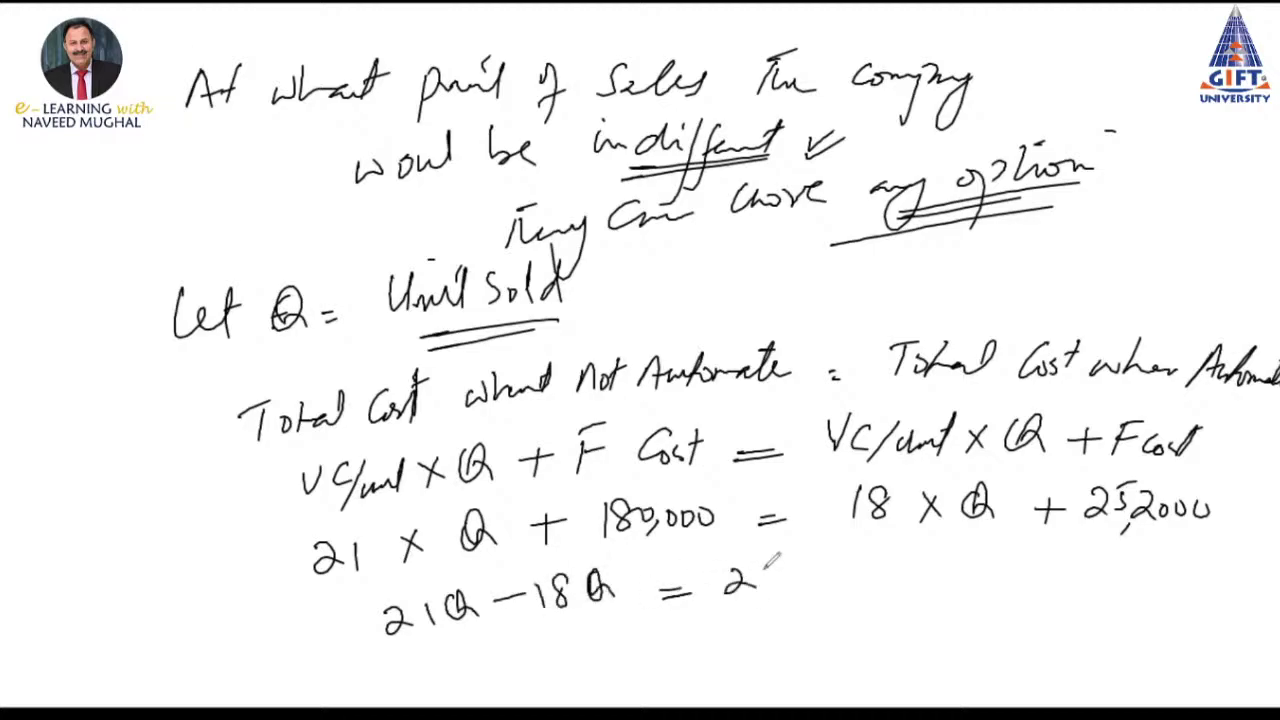
Complete 21Q − 18Q = 252000 − 180,000, giving 3Q = $72000
mouse_move(778, 550)
left_mouse_down()
mouse_move(762, 590)
mouse_move(806, 590)
mouse_move(822, 572)
mouse_move(906, 578)
left_mouse_up()
mouse_move(935, 553)
left_mouse_down()
mouse_move(930, 572)
mouse_move(956, 566)
mouse_move(970, 584)
left_mouse_up()
left_click_drag(992, 560, 1016, 568)
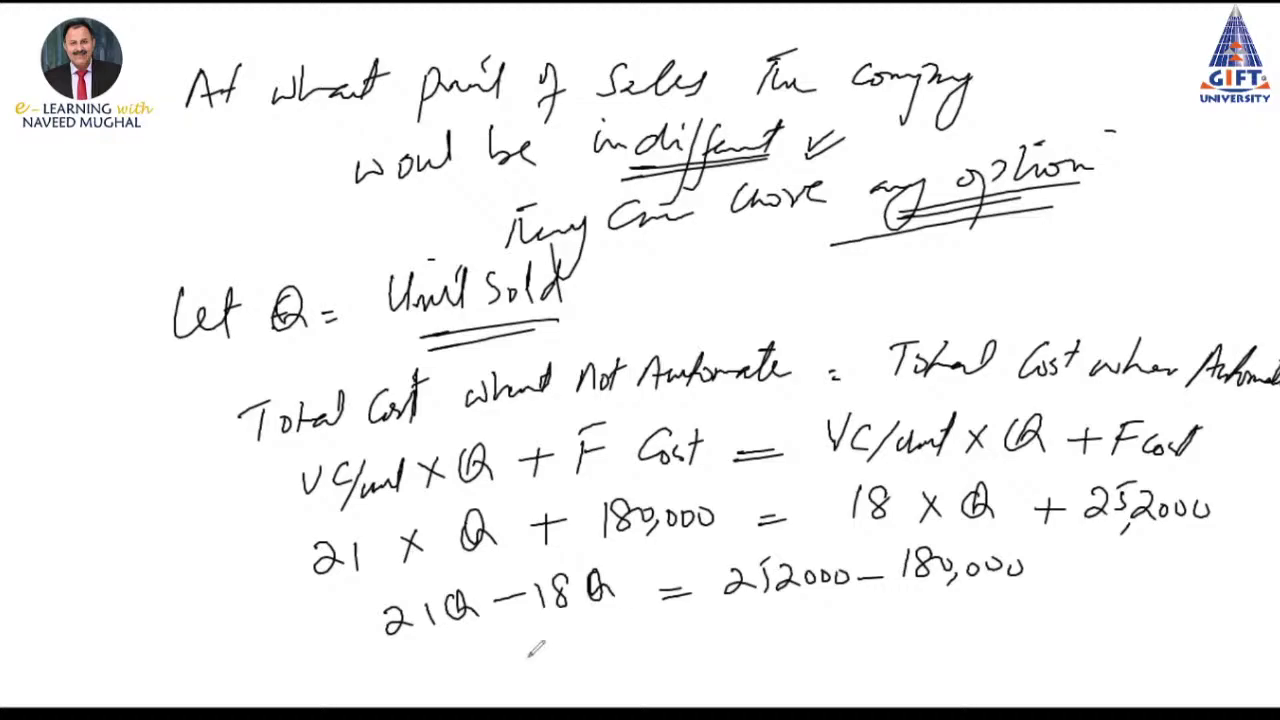
mouse_move(558, 638)
left_mouse_down()
mouse_move(570, 660)
mouse_move(632, 645)
left_mouse_up()
left_click_drag(618, 655, 633, 655)
left_click_drag(512, 643, 522, 672)
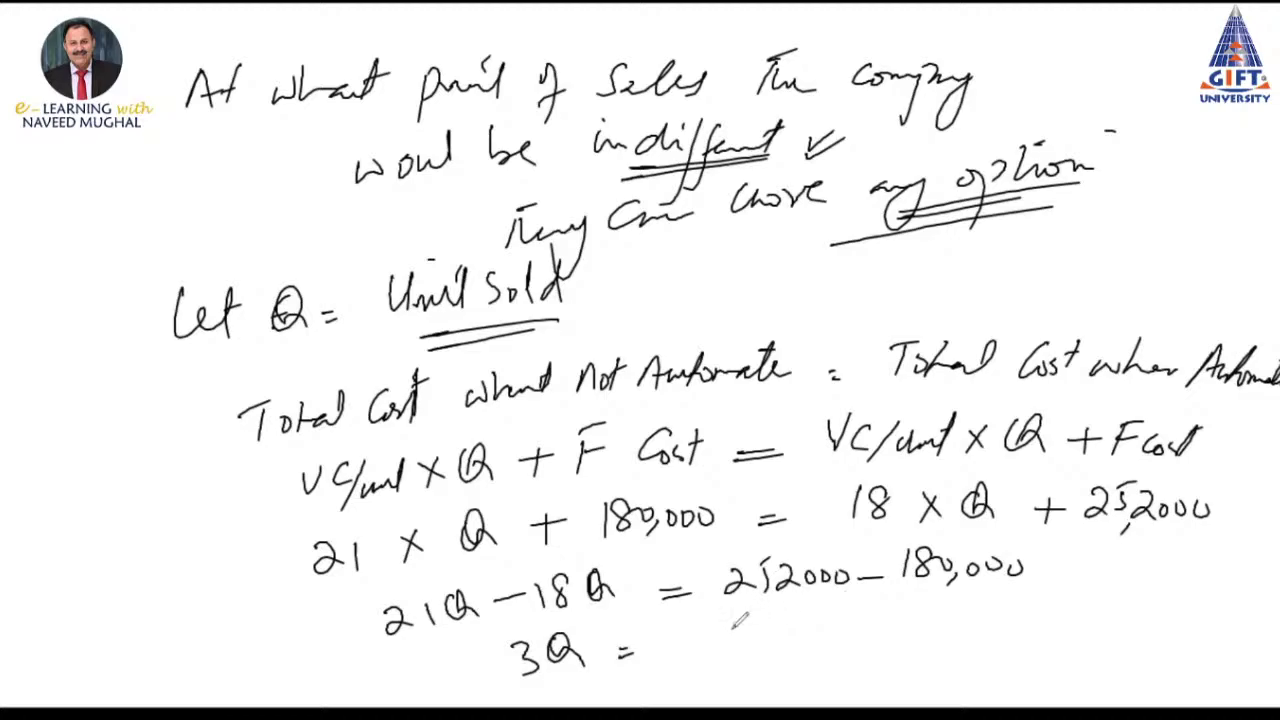
mouse_move(700, 612)
left_mouse_down()
mouse_move(730, 608)
mouse_move(712, 645)
mouse_move(762, 642)
left_mouse_up()
left_click_drag(768, 622, 800, 620)
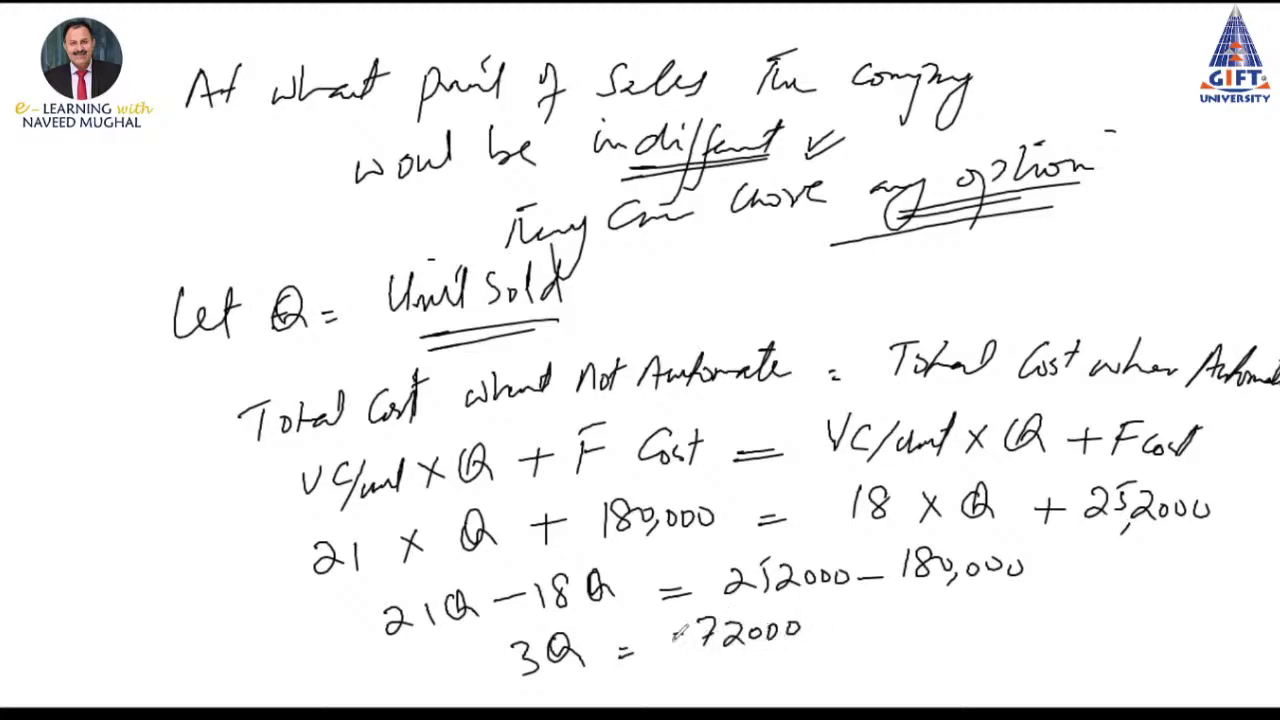
left_click_drag(676, 632, 678, 656)
Derive Q = 72000/3 = 24,000, circle the answer, and bracket the whole solution
left_click_drag(832, 642, 874, 650)
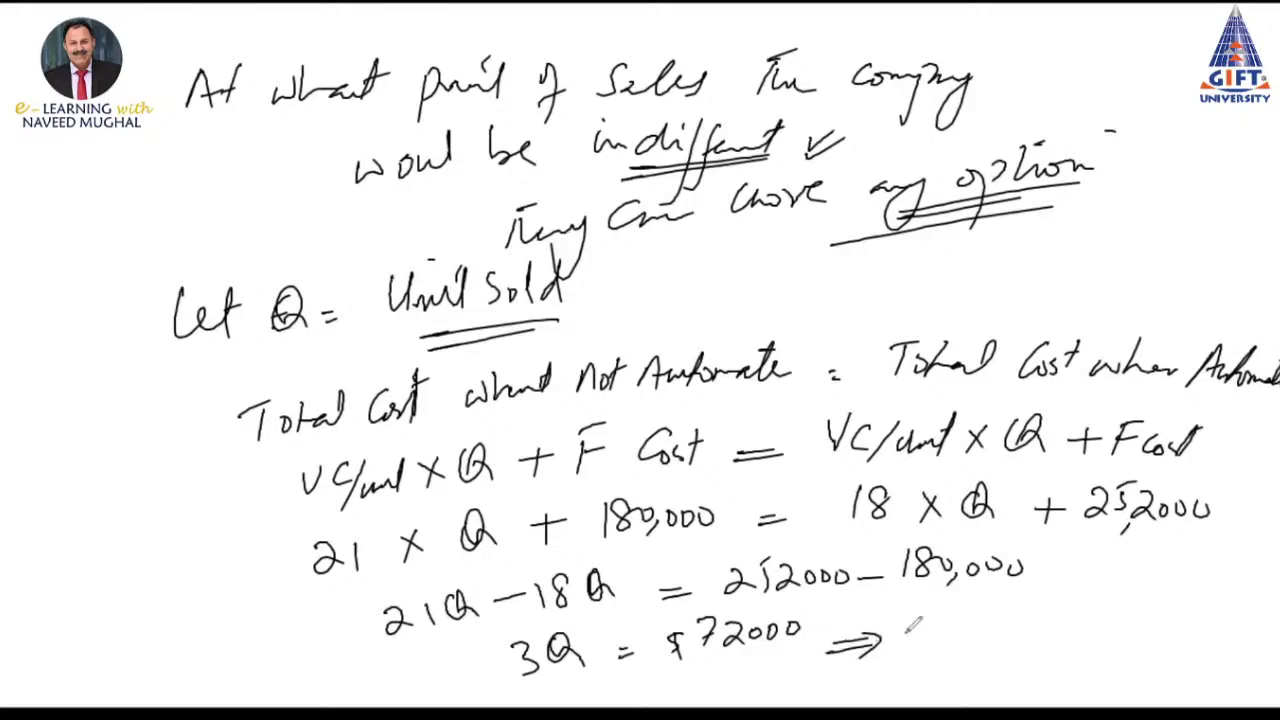
mouse_move(960, 612)
left_mouse_down()
mouse_move(958, 636)
mouse_move(996, 626)
mouse_move(1058, 578)
mouse_move(1046, 620)
mouse_move(1094, 610)
left_mouse_up()
left_click_drag(1100, 590, 1142, 592)
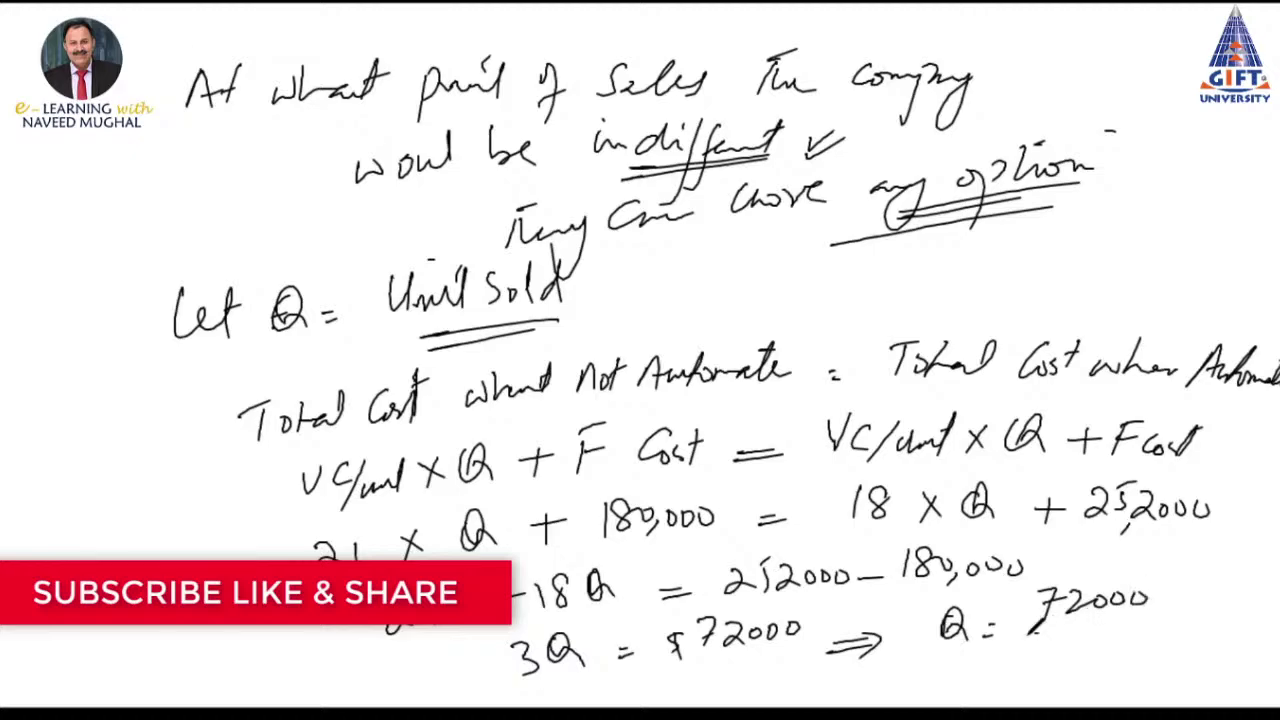
left_click_drag(1026, 634, 1146, 616)
left_click_drag(1062, 638, 1064, 656)
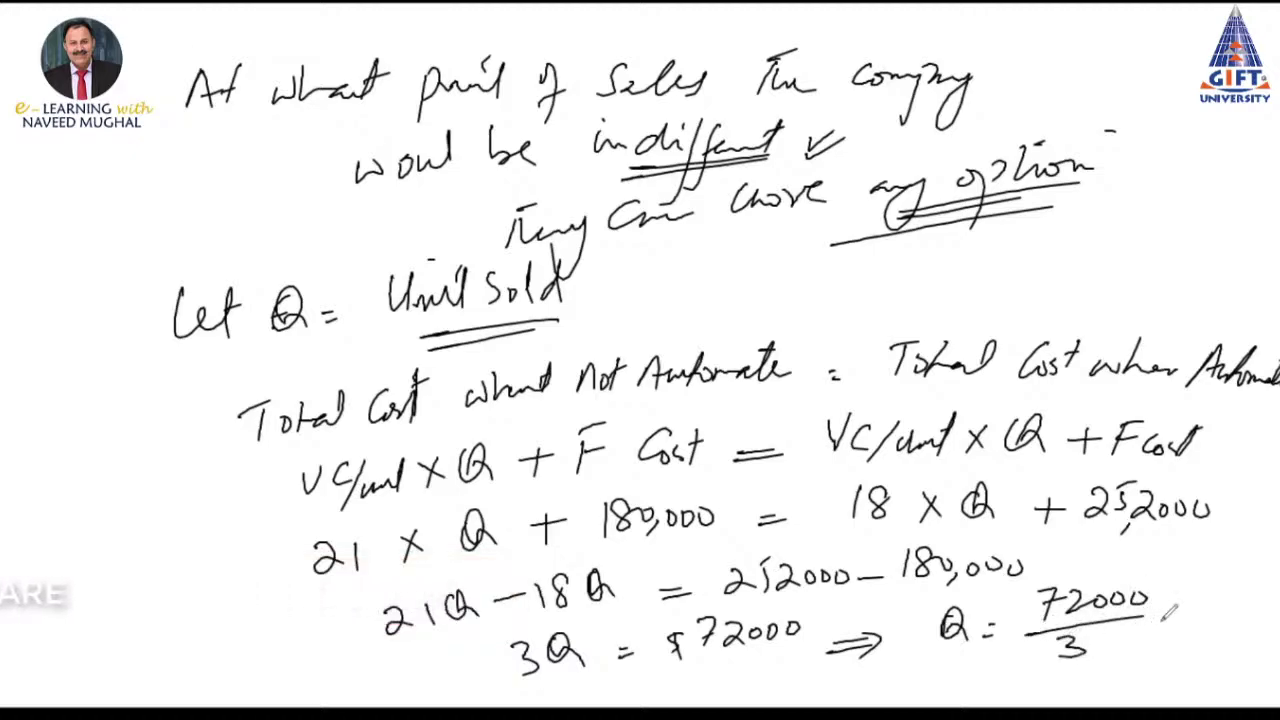
left_click_drag(1152, 614, 1172, 612)
mouse_move(1156, 626)
left_mouse_down()
mouse_move(1240, 622)
mouse_move(1246, 600)
mouse_move(1264, 598)
mouse_move(1242, 628)
left_mouse_up()
left_click_drag(1244, 574, 1264, 630)
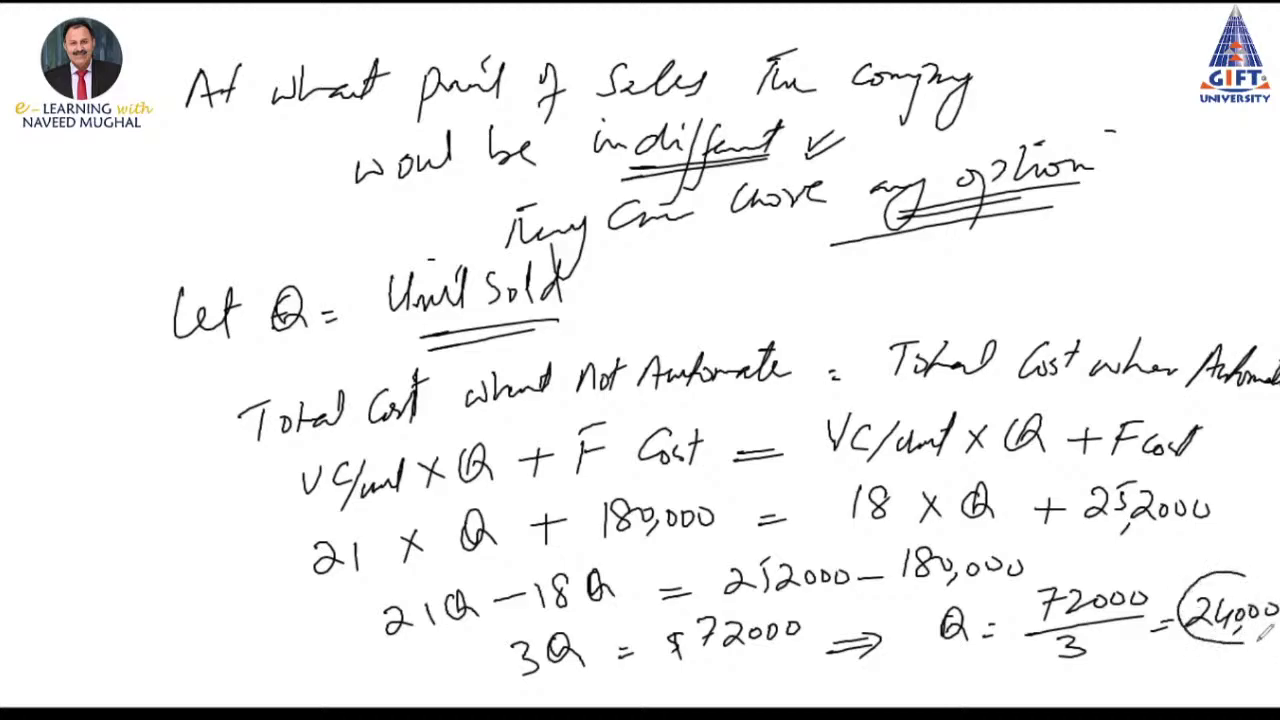
left_click_drag(1240, 556, 1218, 566)
left_click_drag(128, 241, 255, 634)
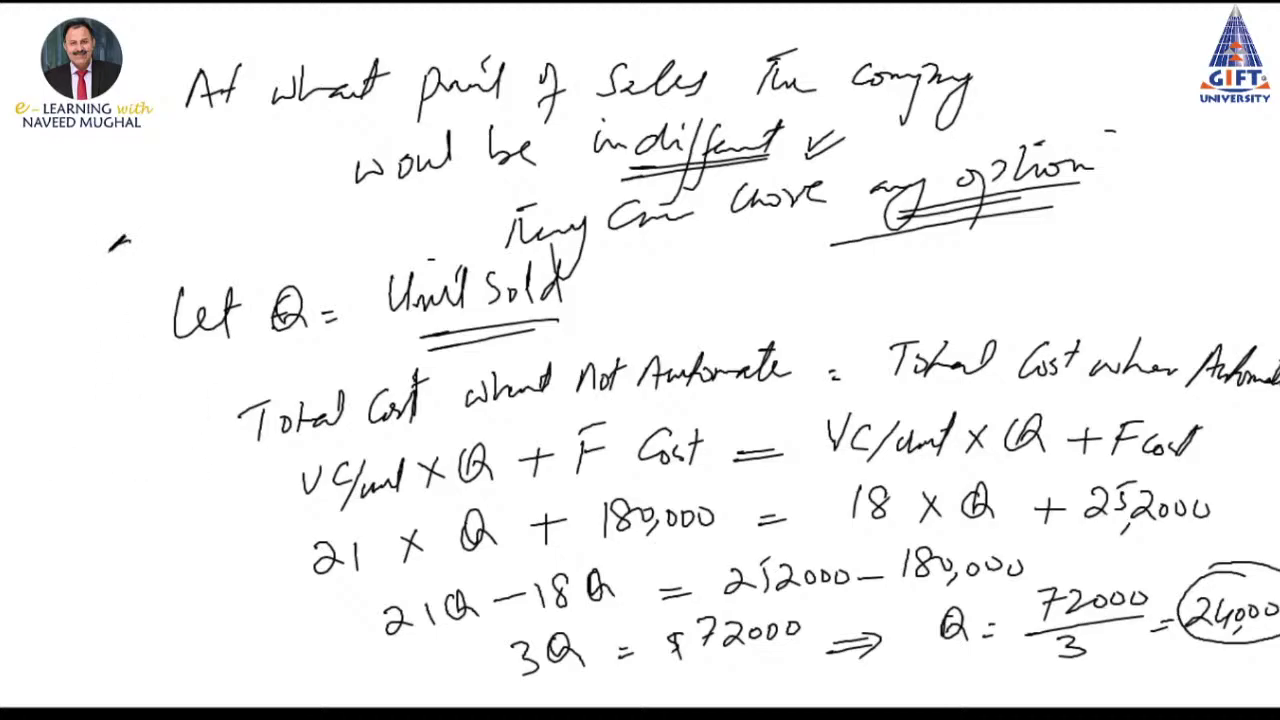
Tick the solution, then on a fresh page write 'If company foresee sales above 24000'
left_click_drag(94, 492, 142, 480)
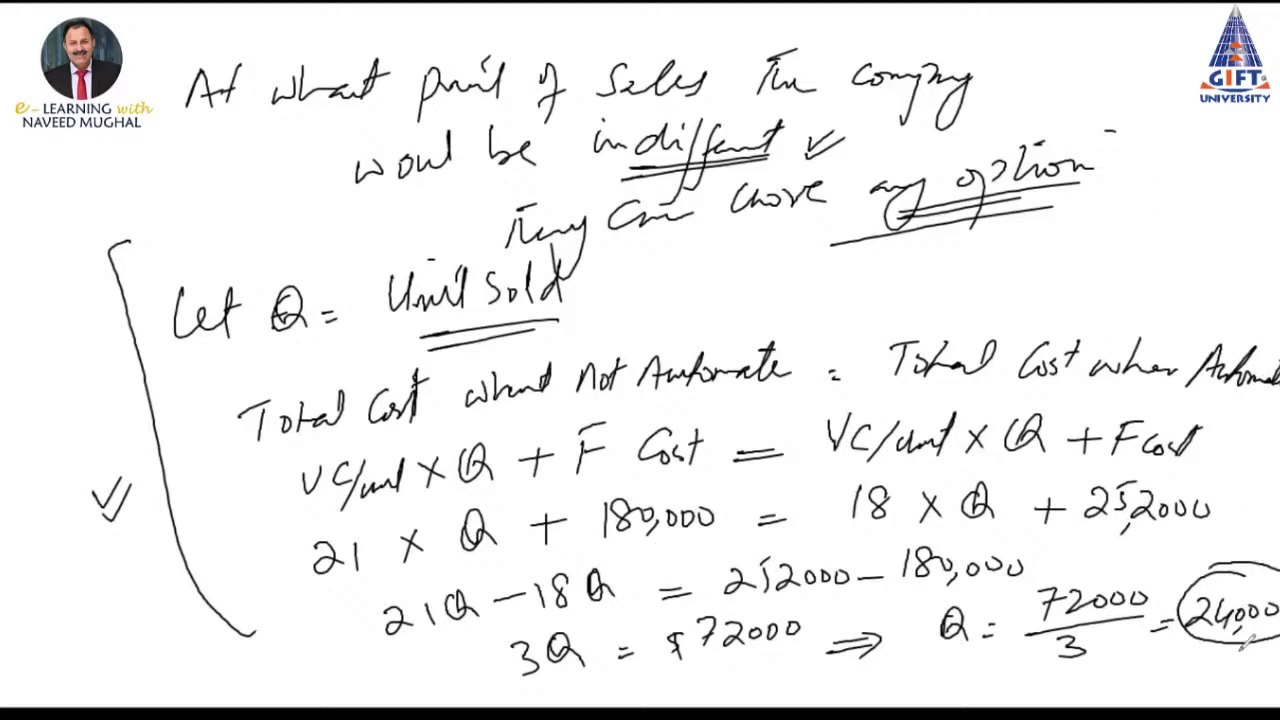
left_click_drag(136, 118, 156, 208)
mouse_move(146, 162)
left_mouse_down()
mouse_move(222, 152)
mouse_move(298, 106)
mouse_move(340, 126)
mouse_move(318, 150)
left_mouse_up()
mouse_move(427, 100)
left_mouse_down()
mouse_move(394, 180)
mouse_move(474, 122)
mouse_move(480, 144)
left_mouse_up()
mouse_move(516, 118)
left_mouse_down()
mouse_move(498, 140)
mouse_move(548, 130)
left_mouse_up()
mouse_move(624, 100)
left_mouse_down()
mouse_move(606, 136)
mouse_move(656, 96)
mouse_move(722, 124)
left_mouse_up()
mouse_move(770, 72)
left_mouse_down()
mouse_move(768, 124)
mouse_move(828, 104)
mouse_move(898, 122)
left_mouse_up()
mouse_move(908, 86)
left_mouse_down()
mouse_move(920, 118)
mouse_move(958, 118)
left_mouse_up()
mouse_move(958, 100)
left_mouse_down()
mouse_move(972, 112)
mouse_move(1062, 100)
mouse_move(1082, 118)
left_mouse_up()
Add 'units' after 24000, underline '24000 units', and tick it
left_click(1078, 76)
left_click_drag(872, 140, 998, 134)
left_click_drag(848, 157, 958, 150)
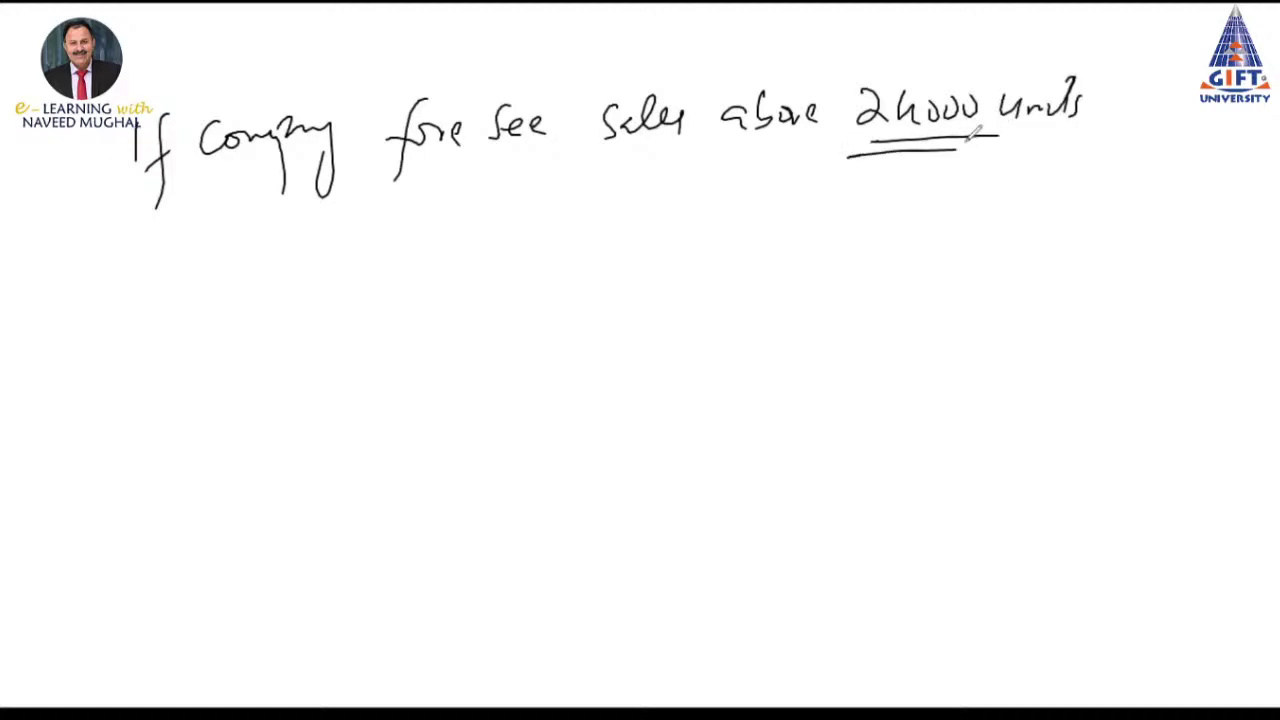
left_click_drag(921, 102, 920, 117)
left_click_drag(1120, 98, 1130, 90)
Write 'Then they should automate', double-underline it, and begin 'If company foresee sales'
mouse_move(222, 222)
left_mouse_down()
mouse_move(252, 262)
mouse_move(292, 248)
mouse_move(254, 224)
left_mouse_up()
mouse_move(340, 222)
left_mouse_down()
mouse_move(344, 250)
mouse_move(402, 240)
mouse_move(378, 286)
left_mouse_up()
mouse_move(476, 198)
left_mouse_down()
mouse_move(452, 230)
mouse_move(562, 196)
mouse_move(574, 222)
mouse_move(786, 190)
mouse_move(762, 184)
left_mouse_up()
mouse_move(562, 250)
left_mouse_down()
mouse_move(742, 224)
mouse_move(714, 232)
left_mouse_up()
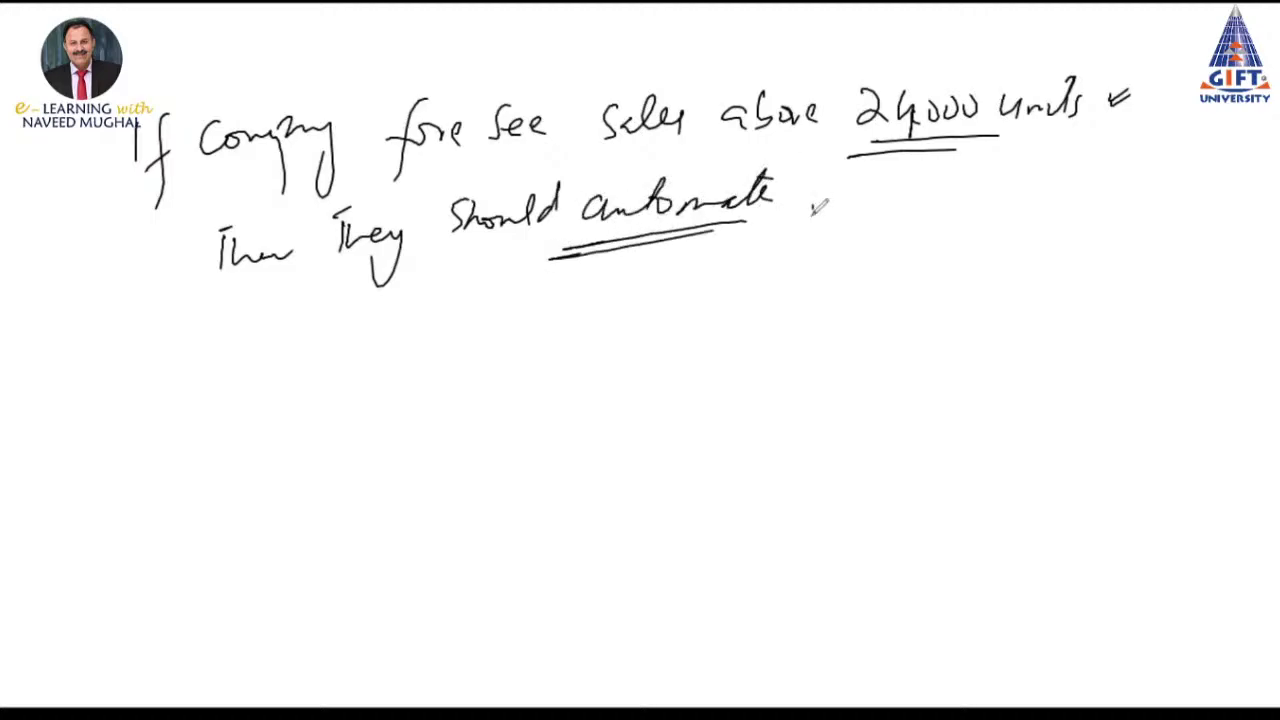
mouse_move(812, 210)
left_mouse_down()
mouse_move(834, 196)
mouse_move(814, 220)
left_mouse_up()
mouse_move(132, 350)
left_mouse_down()
mouse_move(126, 404)
mouse_move(170, 368)
mouse_move(340, 350)
mouse_move(318, 412)
left_mouse_up()
mouse_move(395, 330)
left_mouse_down()
mouse_move(369, 405)
mouse_move(425, 336)
mouse_move(608, 340)
mouse_move(810, 302)
left_mouse_up()
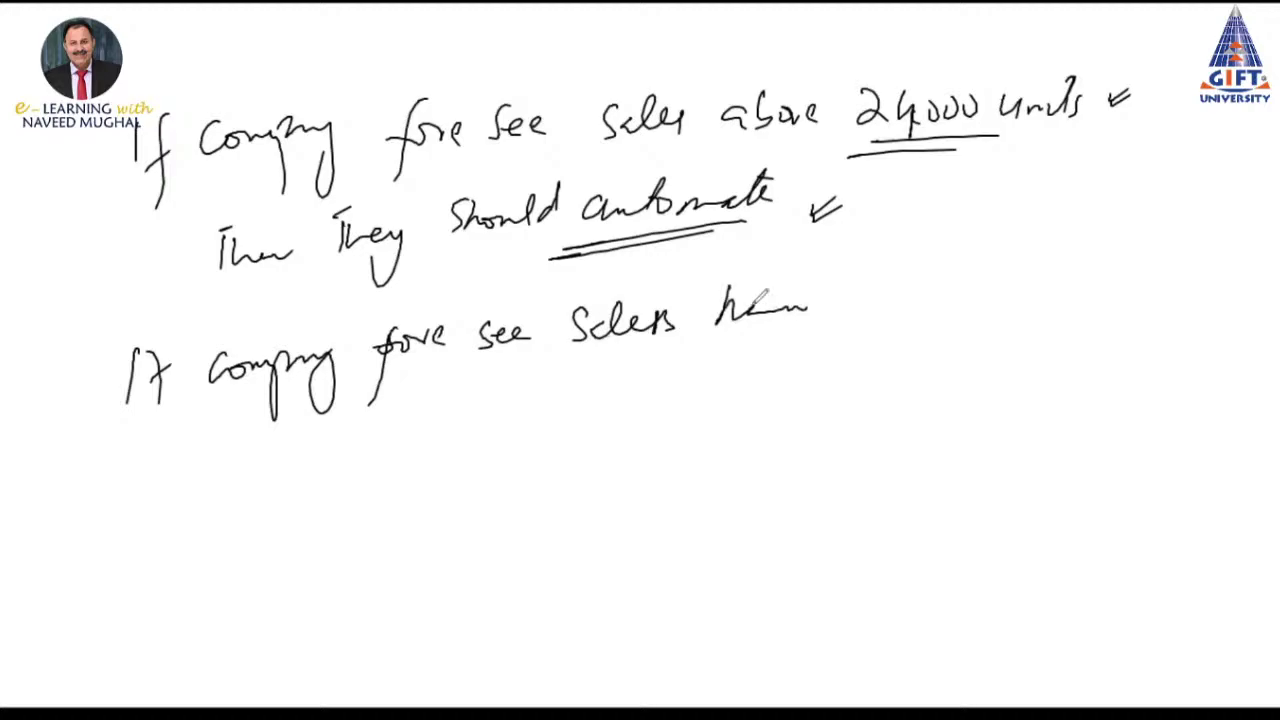
Write 'less than 24000', underline the 24000 threshold, and close the condition with slashes
left_click_drag(726, 300, 806, 308)
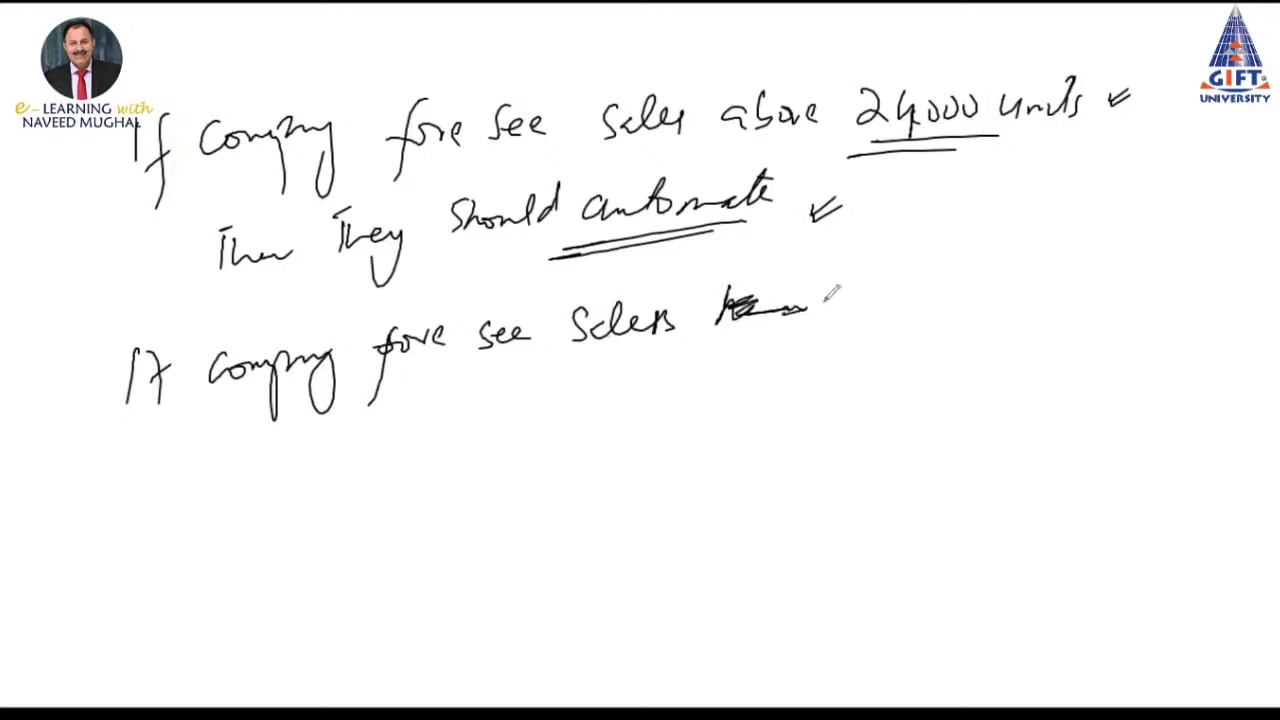
mouse_move(862, 262)
left_mouse_down()
mouse_move(838, 304)
mouse_move(892, 280)
mouse_move(930, 298)
left_mouse_up()
left_click_drag(938, 288, 1028, 276)
left_click_drag(942, 240, 968, 232)
mouse_move(1040, 260)
left_mouse_down()
mouse_move(1100, 294)
mouse_move(1166, 266)
left_mouse_up()
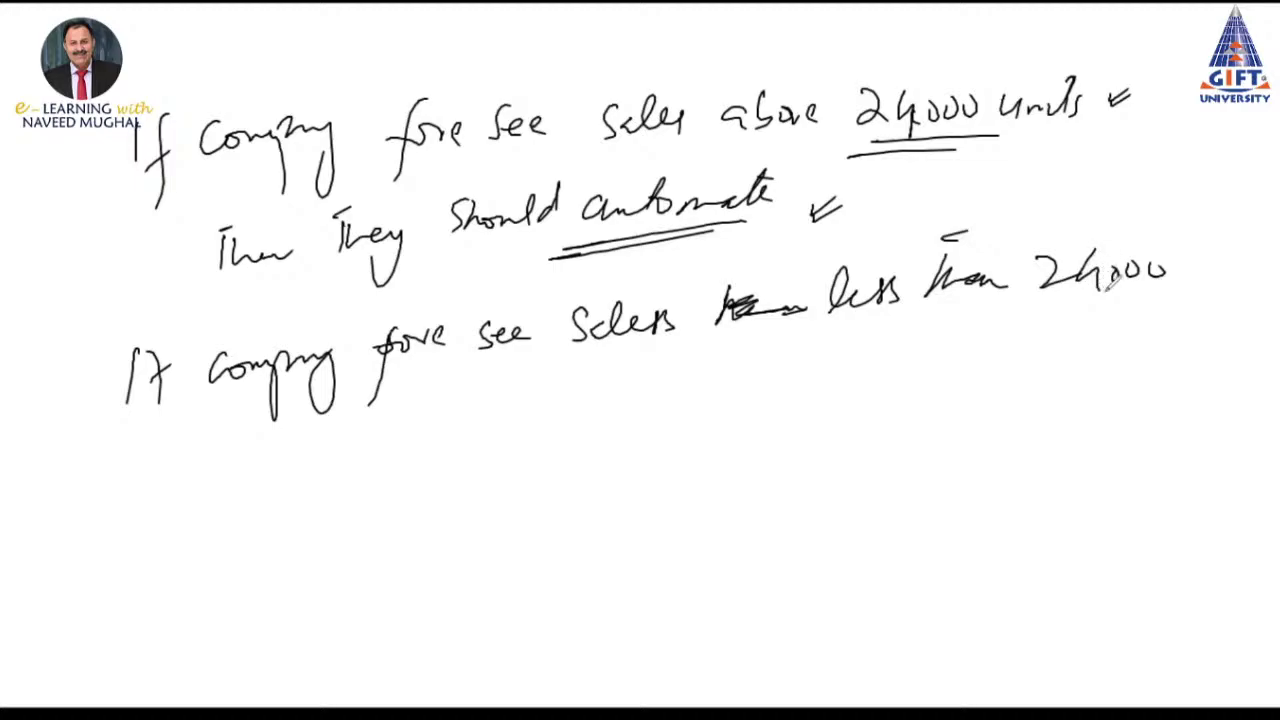
left_click_drag(1042, 302, 1146, 300)
left_click_drag(1040, 311, 1134, 308)
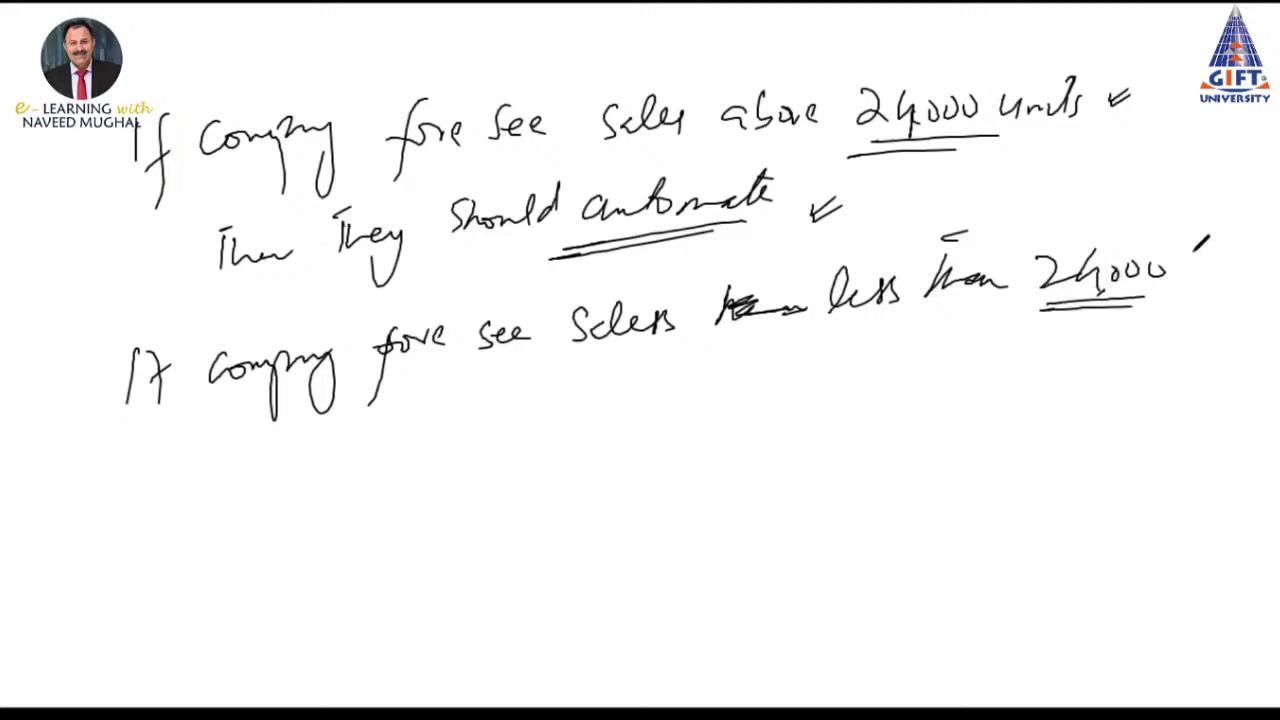
left_click_drag(1187, 238, 1172, 297)
mouse_move(1207, 232)
left_mouse_down()
mouse_move(1190, 296)
mouse_move(1231, 259)
left_mouse_up()
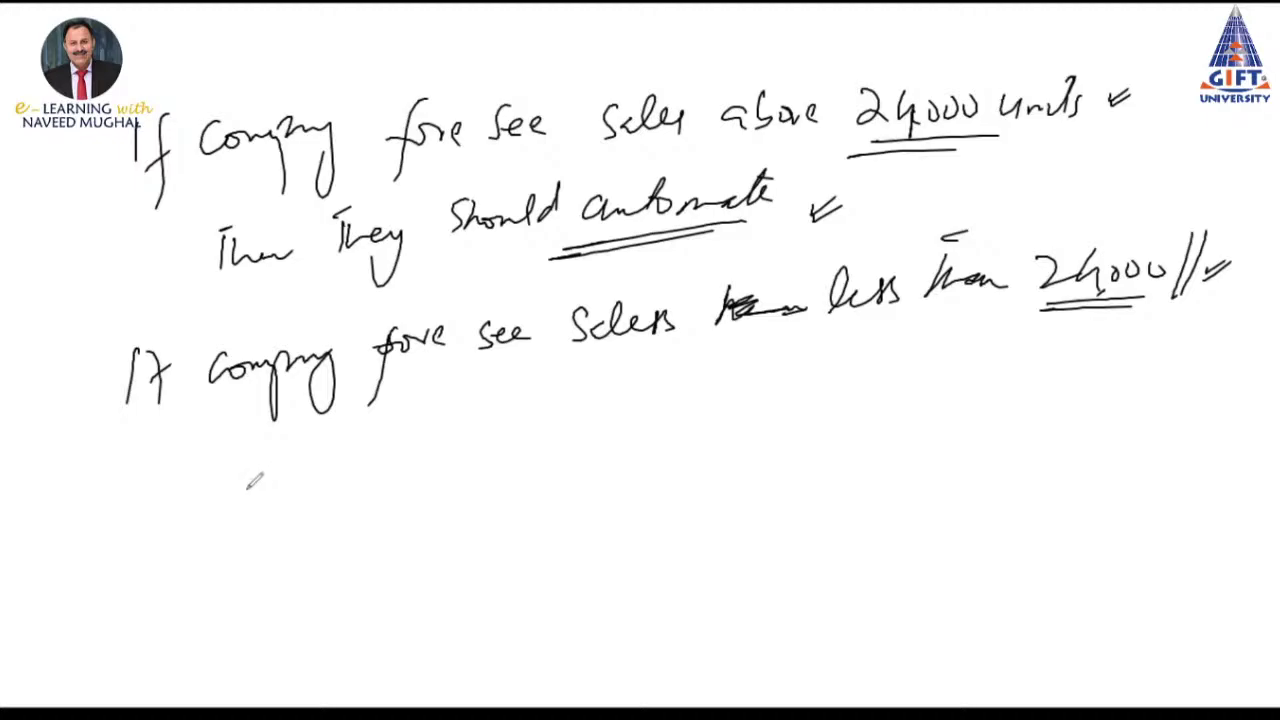
Write 'then they should not' on the next line
mouse_move(228, 440)
left_mouse_down()
mouse_move(288, 464)
mouse_move(292, 430)
mouse_move(364, 446)
mouse_move(418, 430)
mouse_move(404, 482)
left_mouse_up()
left_click_drag(342, 422, 372, 406)
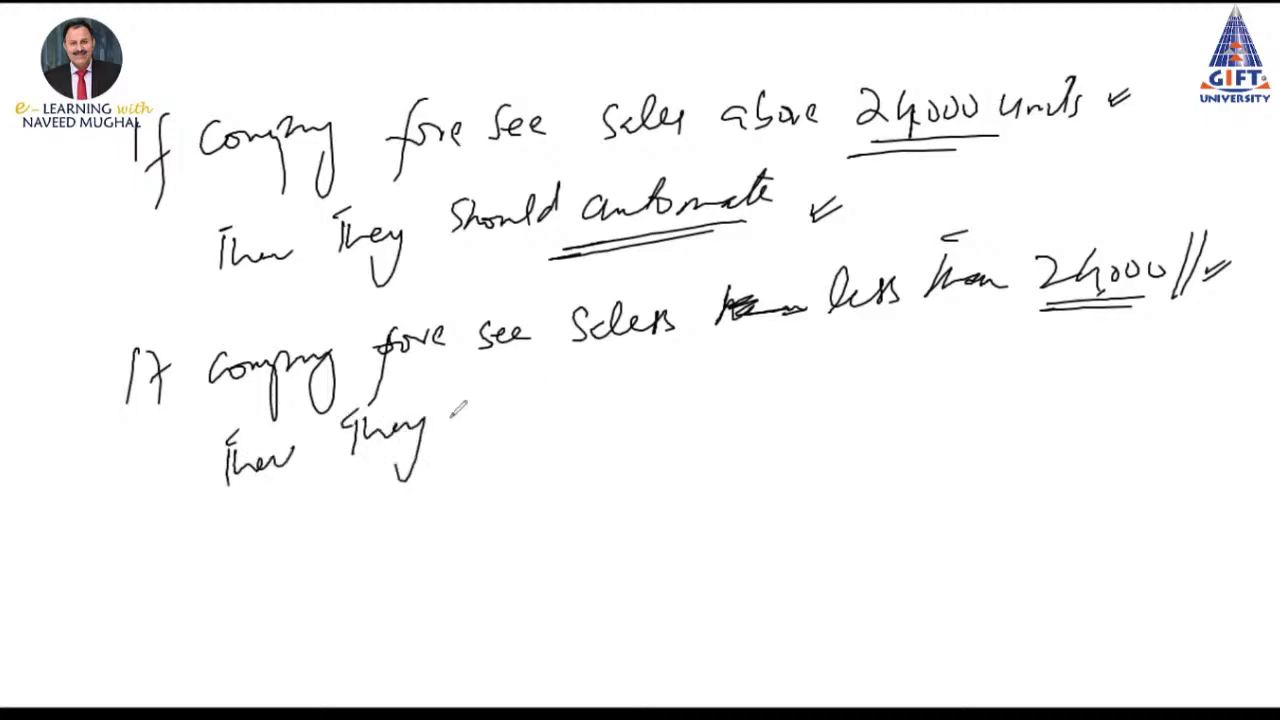
mouse_move(458, 408)
left_mouse_down()
mouse_move(468, 428)
mouse_move(552, 414)
left_mouse_up()
left_click_drag(566, 366, 570, 416)
left_click_drag(606, 372, 636, 400)
left_click_drag(640, 382, 650, 396)
left_click_drag(664, 344, 664, 408)
mouse_move(648, 366)
left_mouse_down()
mouse_move(758, 372)
mouse_move(778, 394)
mouse_move(912, 360)
mouse_move(938, 332)
left_mouse_up()
Add 'automate' double-underlined, tick both conclusions, and double-underline the first 24000
left_click_drag(692, 428, 902, 390)
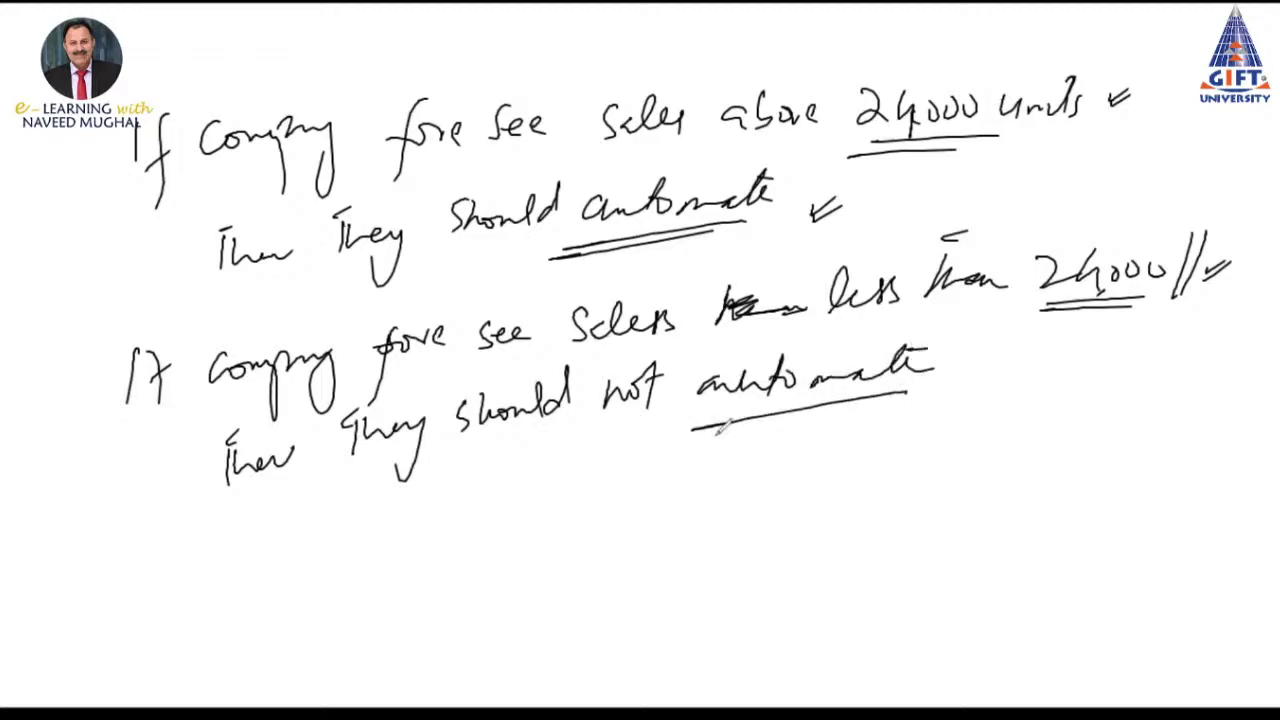
left_click_drag(690, 438, 830, 410)
left_click_drag(958, 376, 992, 366)
left_click_drag(1134, 212, 1156, 200)
mouse_move(1150, 222)
left_mouse_down()
mouse_move(1184, 184)
mouse_move(1190, 322)
left_mouse_up()
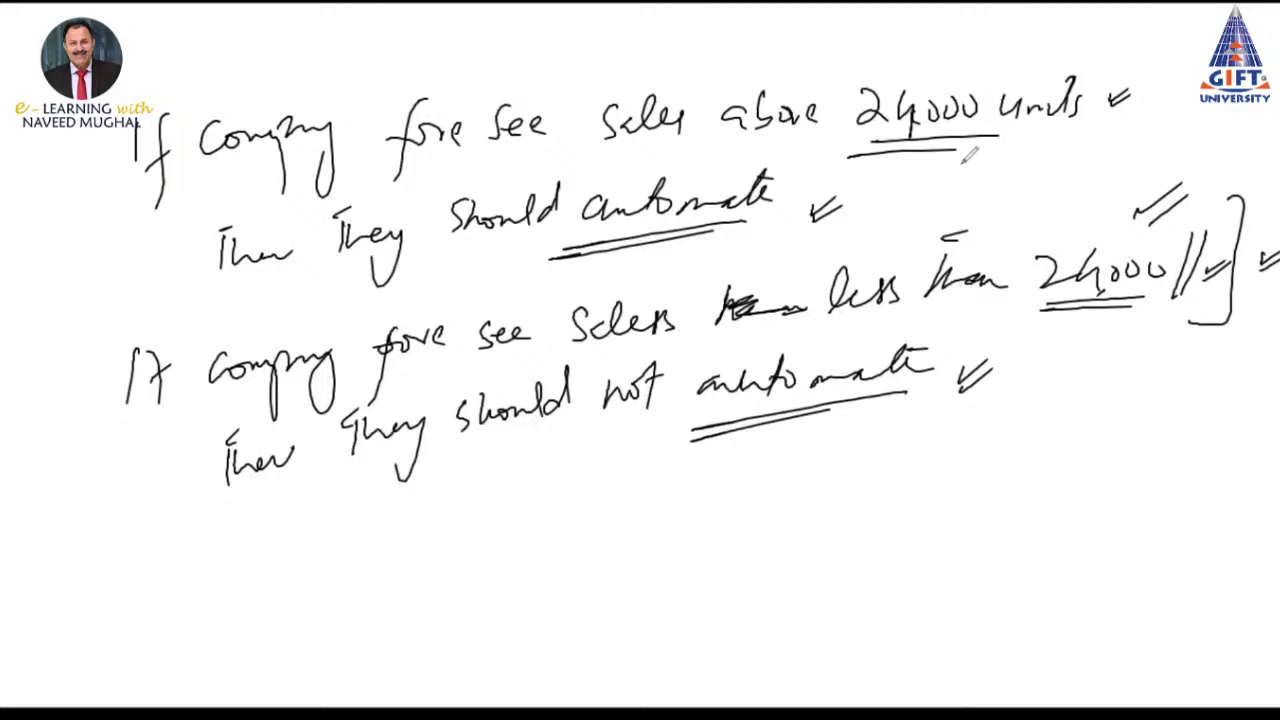
left_click_drag(974, 150, 850, 157)
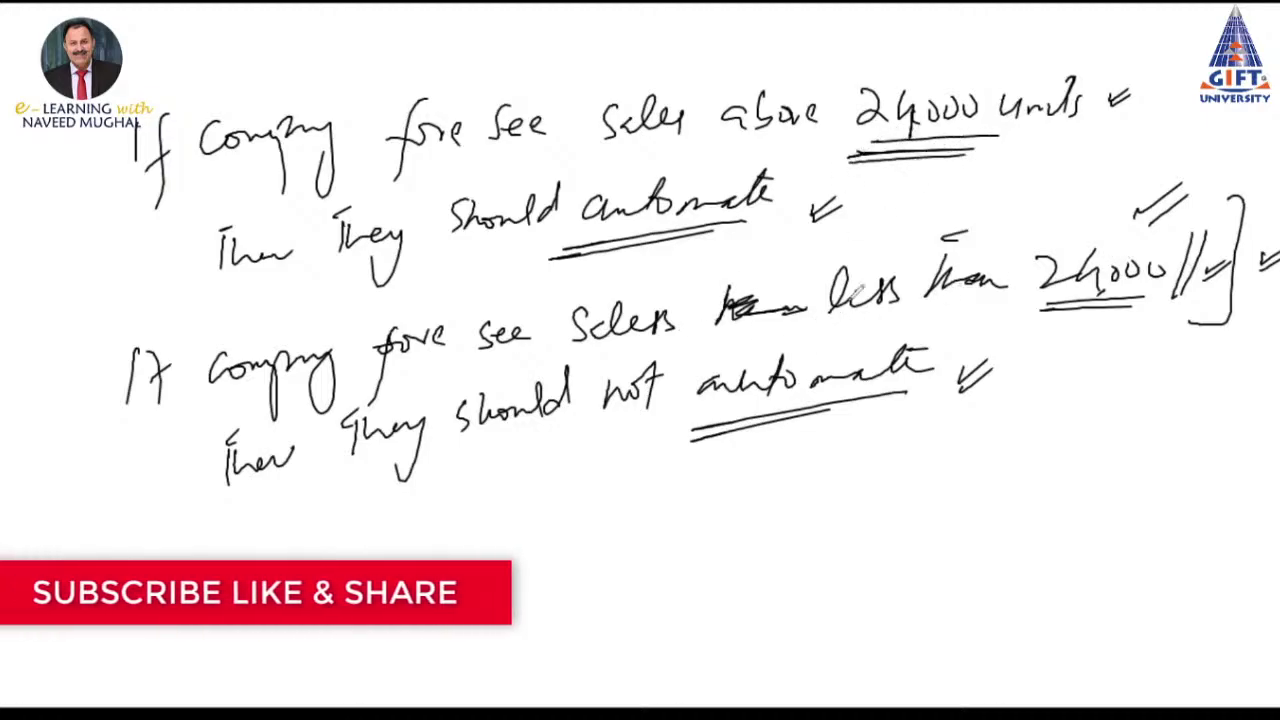
Write 'more profit if more 24000 sales in automation', double-underlined and ticked
mouse_move(752, 464)
left_mouse_down()
mouse_move(848, 452)
mouse_move(882, 518)
left_mouse_up()
mouse_move(896, 440)
left_mouse_down()
mouse_move(952, 446)
mouse_move(965, 505)
left_mouse_up()
mouse_move(1004, 431)
left_mouse_down()
mouse_move(998, 492)
mouse_move(1020, 492)
left_mouse_up()
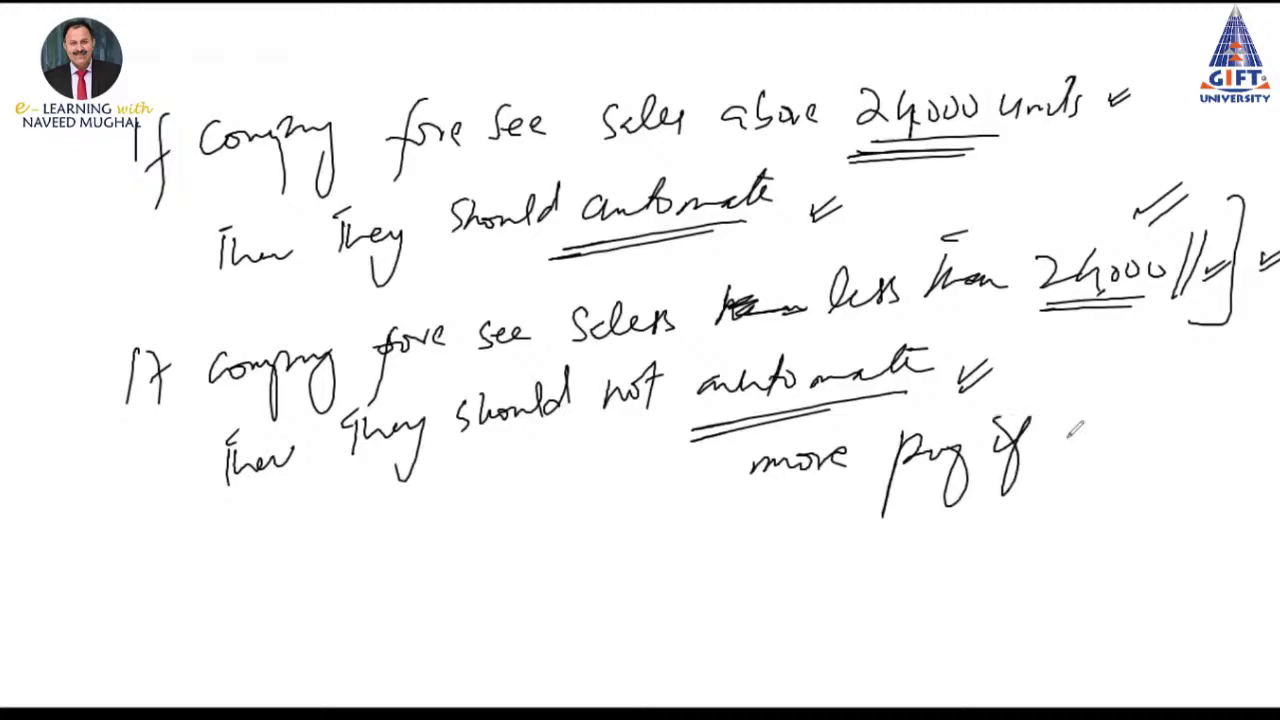
mouse_move(1048, 432)
left_mouse_down()
mouse_move(1170, 438)
mouse_move(1264, 410)
left_mouse_up()
mouse_move(1094, 468)
left_mouse_down()
mouse_move(1066, 496)
mouse_move(1144, 468)
mouse_move(1162, 490)
left_mouse_up()
mouse_move(902, 545)
left_mouse_down()
mouse_move(946, 560)
mouse_move(1052, 528)
mouse_move(1144, 530)
left_mouse_up()
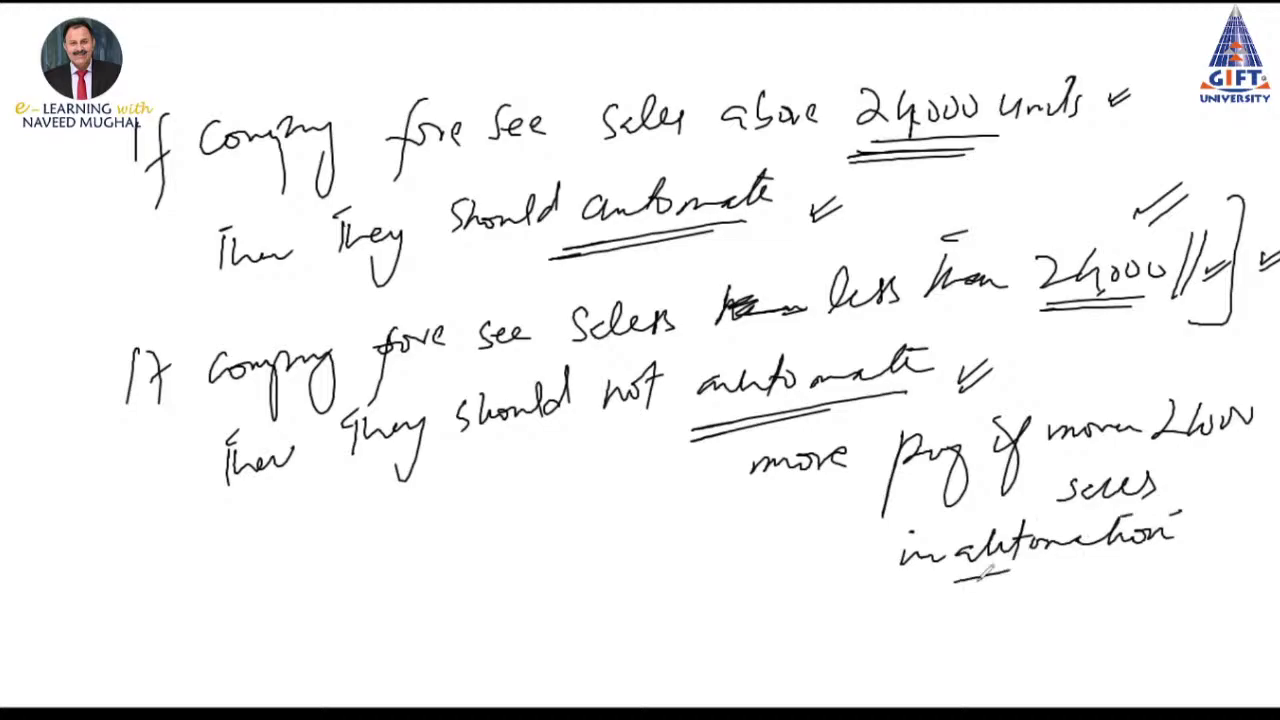
left_click_drag(958, 580, 1130, 558)
left_click_drag(960, 587, 1110, 568)
left_click_drag(1222, 528, 1250, 500)
left_click_drag(1224, 538, 1266, 502)
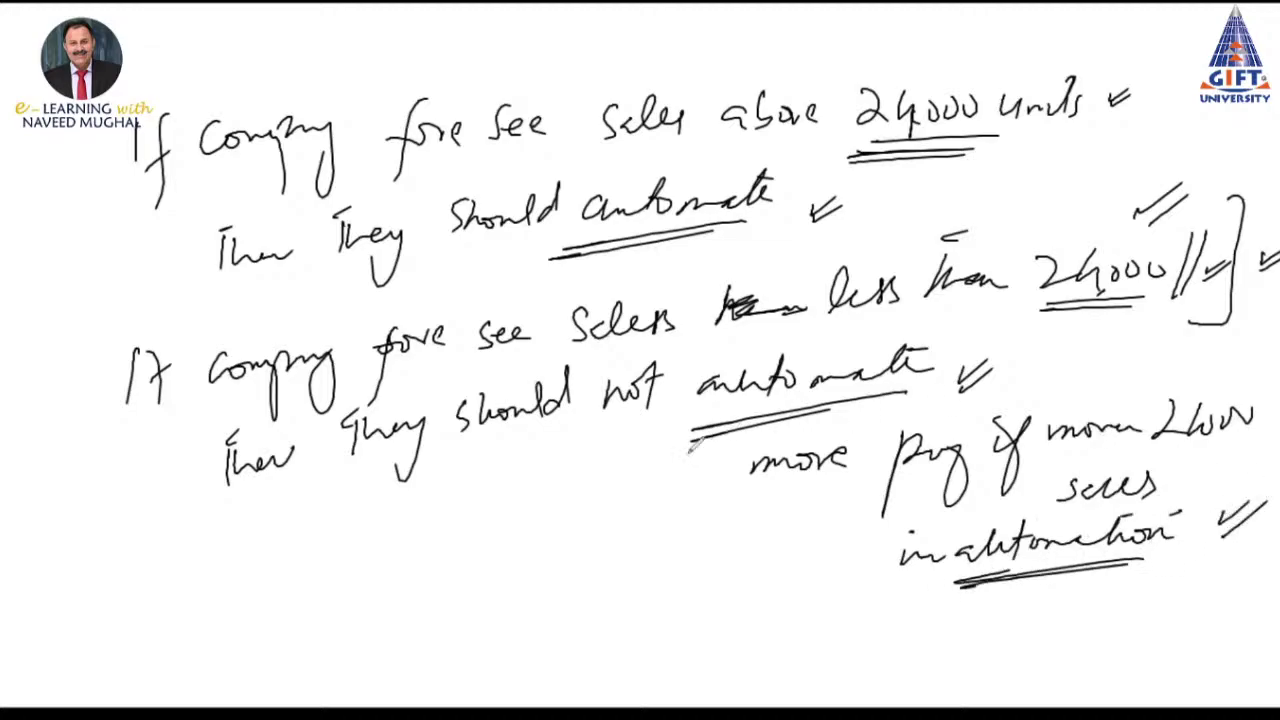
Bracket the note, draw a left-margin line with ticks, and underline 'Then they should'
left_click_drag(693, 436, 728, 576)
left_click_drag(665, 505, 714, 522)
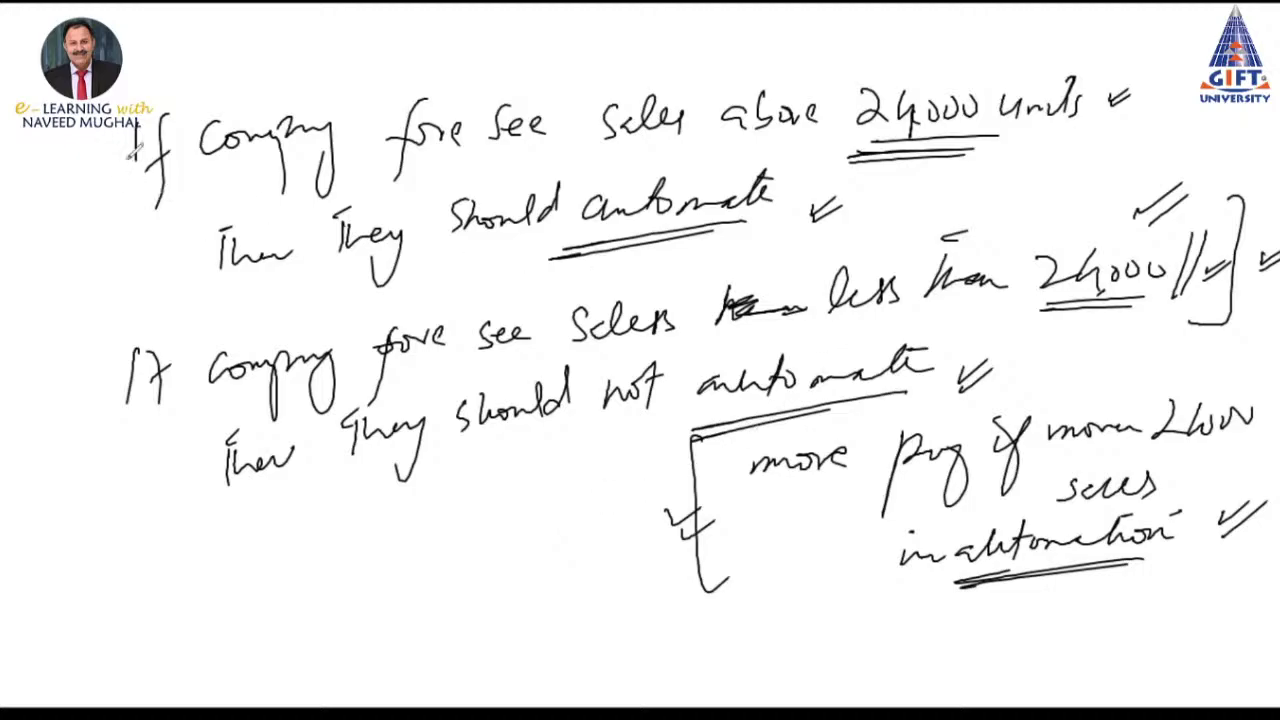
left_click_drag(60, 100, 172, 585)
left_click_drag(16, 350, 82, 305)
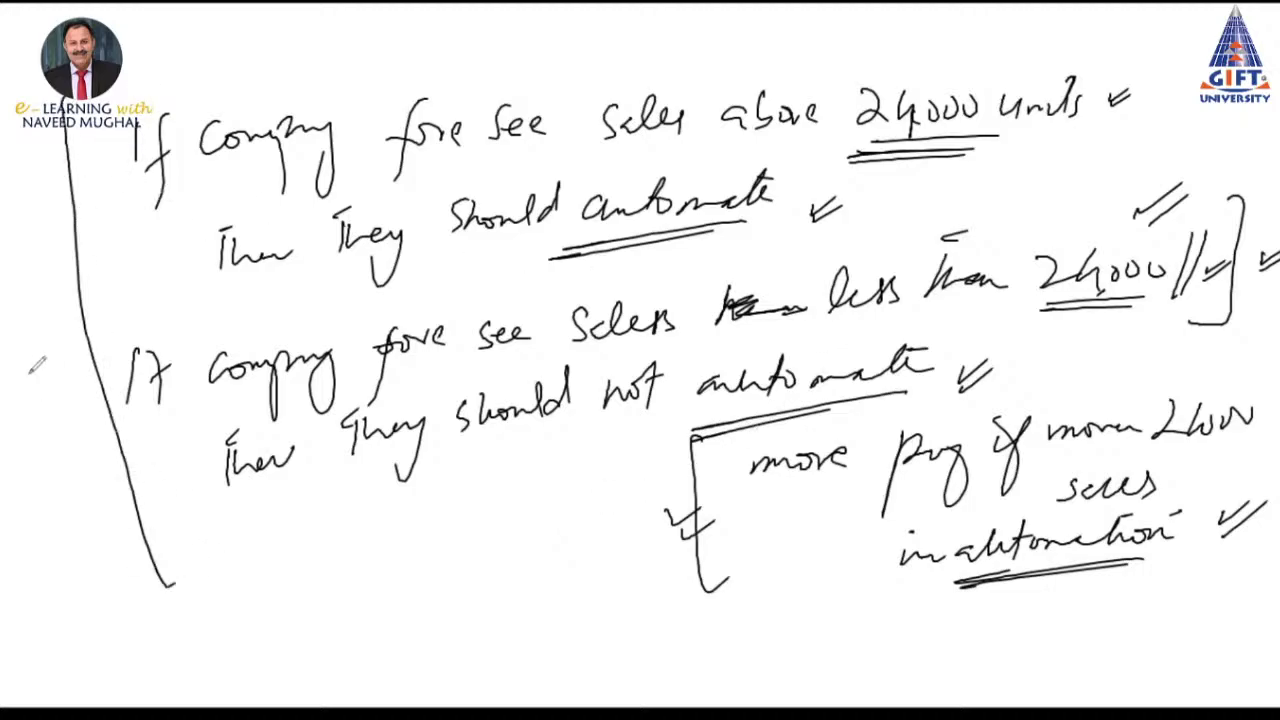
left_click_drag(66, 368, 115, 321)
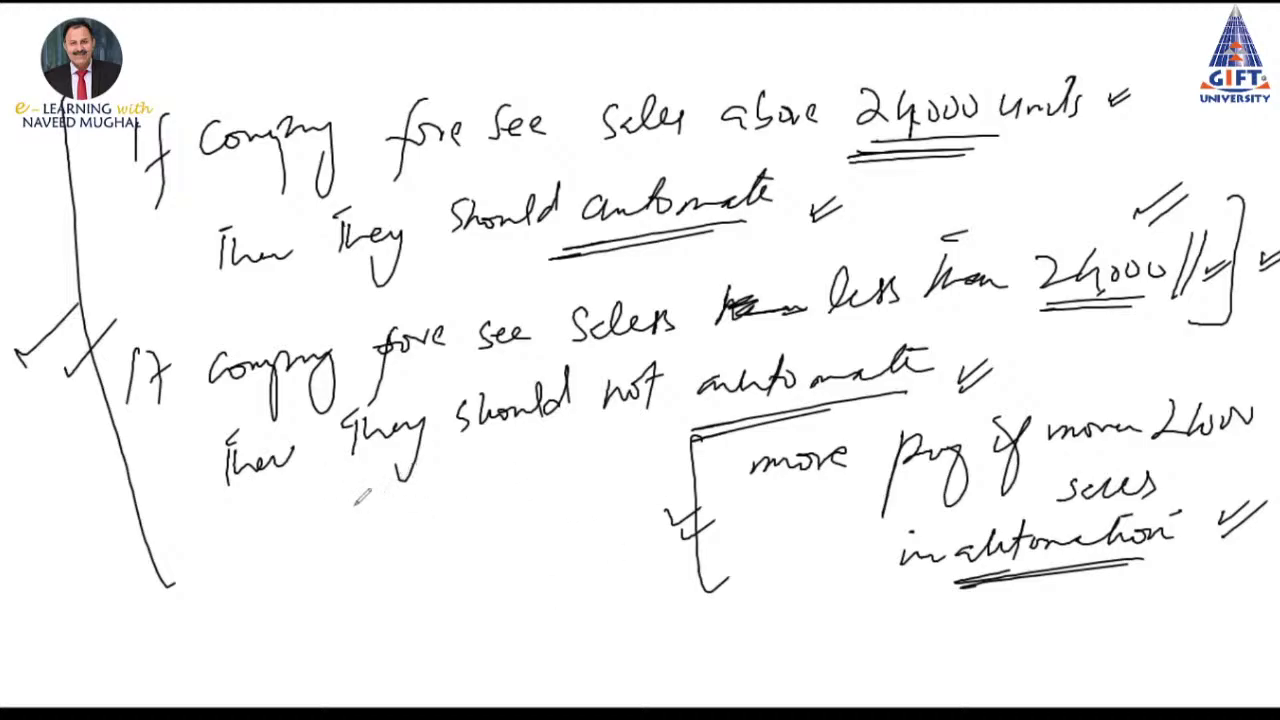
mouse_move(215, 511)
left_mouse_down()
mouse_move(455, 477)
mouse_move(392, 491)
left_mouse_up()
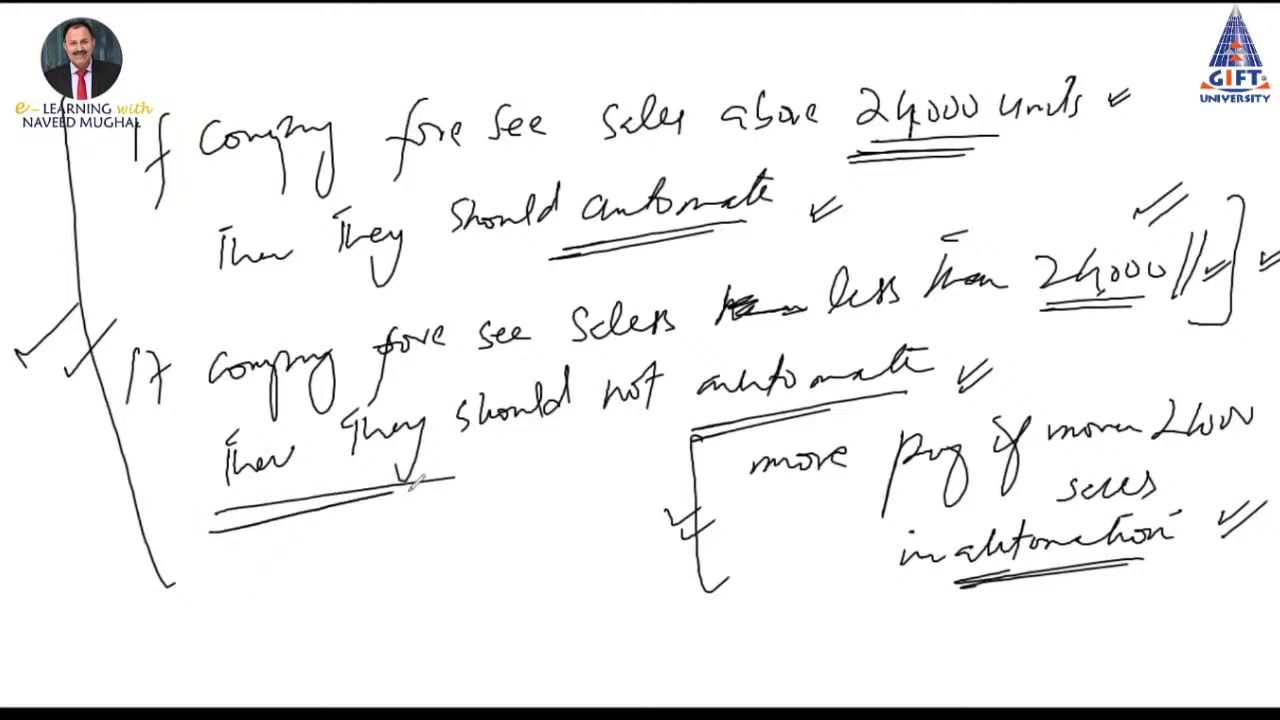
Note that not automating will generate less profit or slight loss, then bracket and tick it
left_click_drag(210, 572, 207, 606)
mouse_move(222, 565)
left_mouse_down()
mouse_move(220, 600)
mouse_move(262, 598)
mouse_move(306, 550)
mouse_move(420, 518)
mouse_move(512, 464)
left_mouse_up()
mouse_move(346, 584)
left_mouse_down()
mouse_move(340, 606)
mouse_move(478, 570)
mouse_move(566, 502)
left_mouse_up()
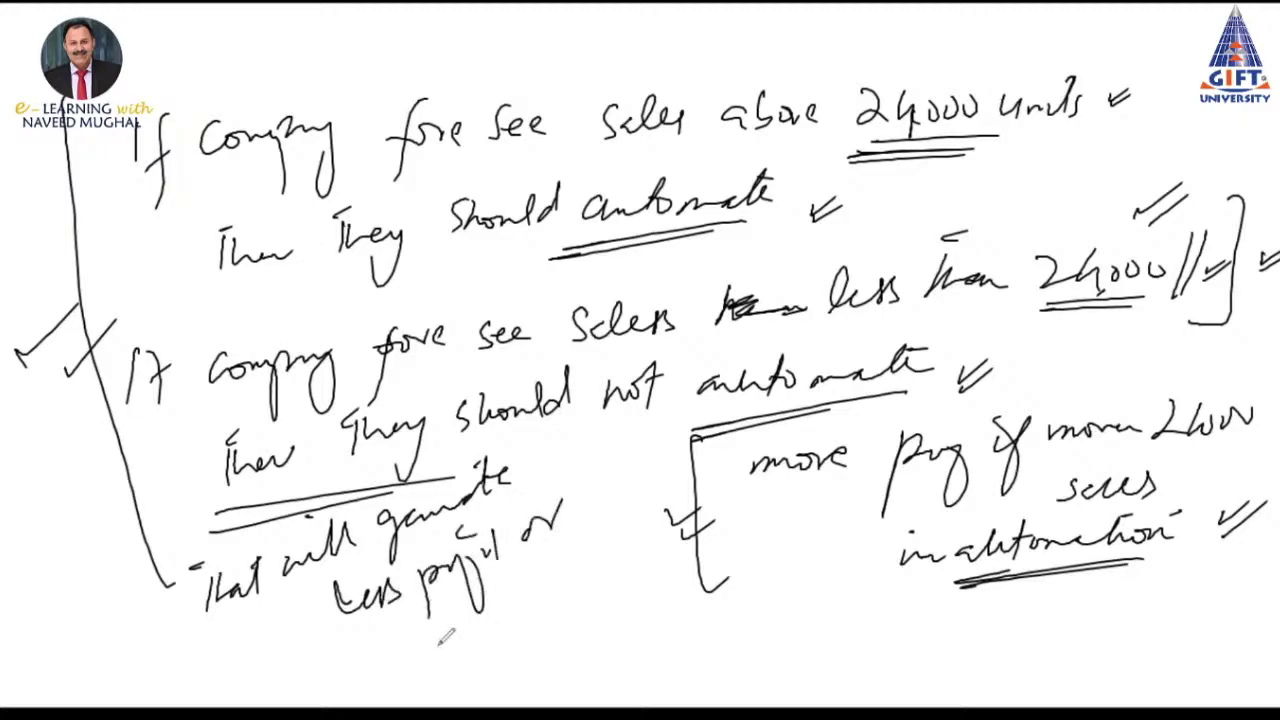
mouse_move(446, 640)
left_mouse_down()
mouse_move(620, 565)
mouse_move(650, 545)
mouse_move(643, 516)
left_mouse_up()
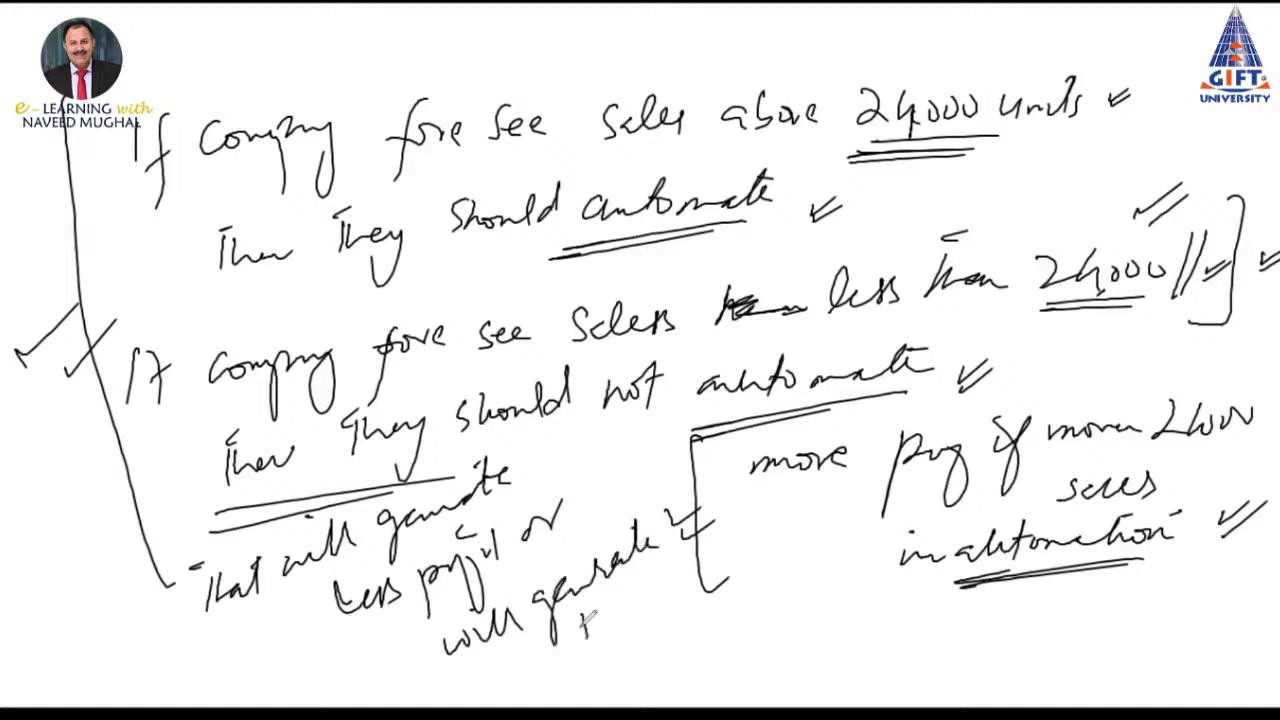
mouse_move(484, 680)
left_mouse_down()
mouse_move(636, 625)
mouse_move(688, 588)
left_mouse_up()
left_click_drag(658, 490, 718, 625)
mouse_move(724, 556)
left_mouse_down()
mouse_move(752, 558)
mouse_move(758, 540)
left_mouse_up()
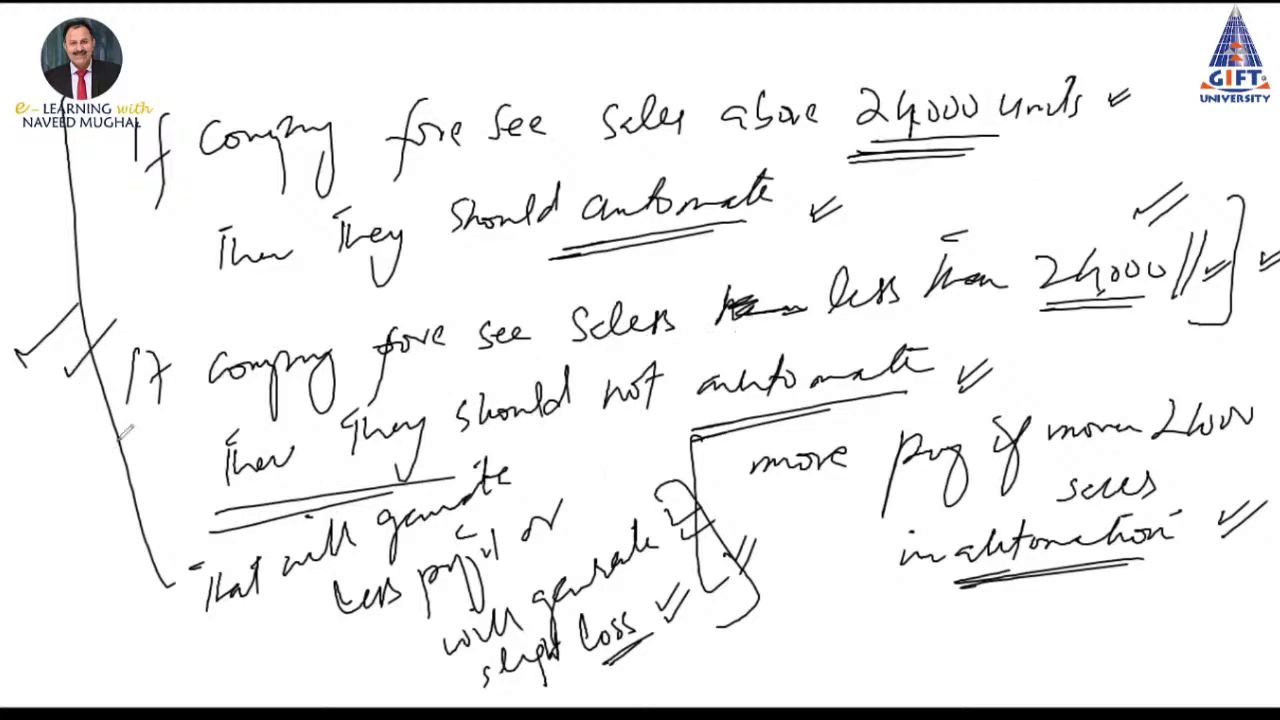
left_click_drag(147, 476, 245, 690)
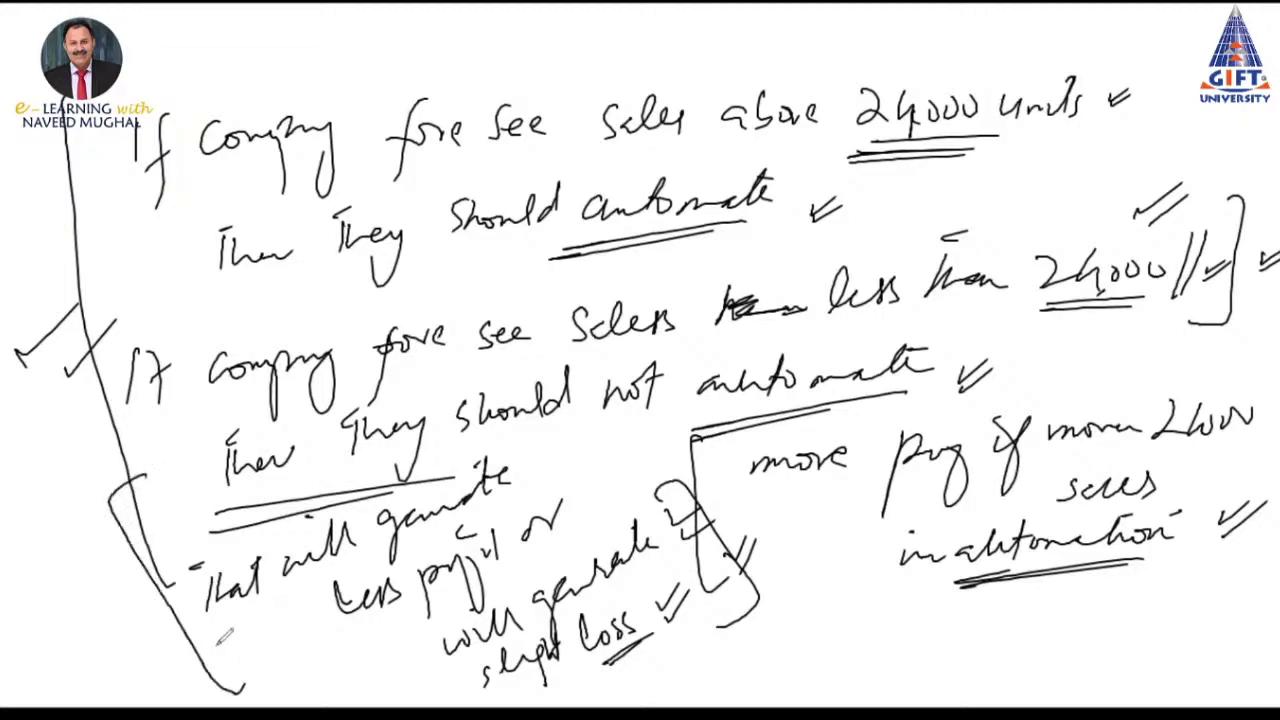
left_click_drag(157, 640, 197, 620)
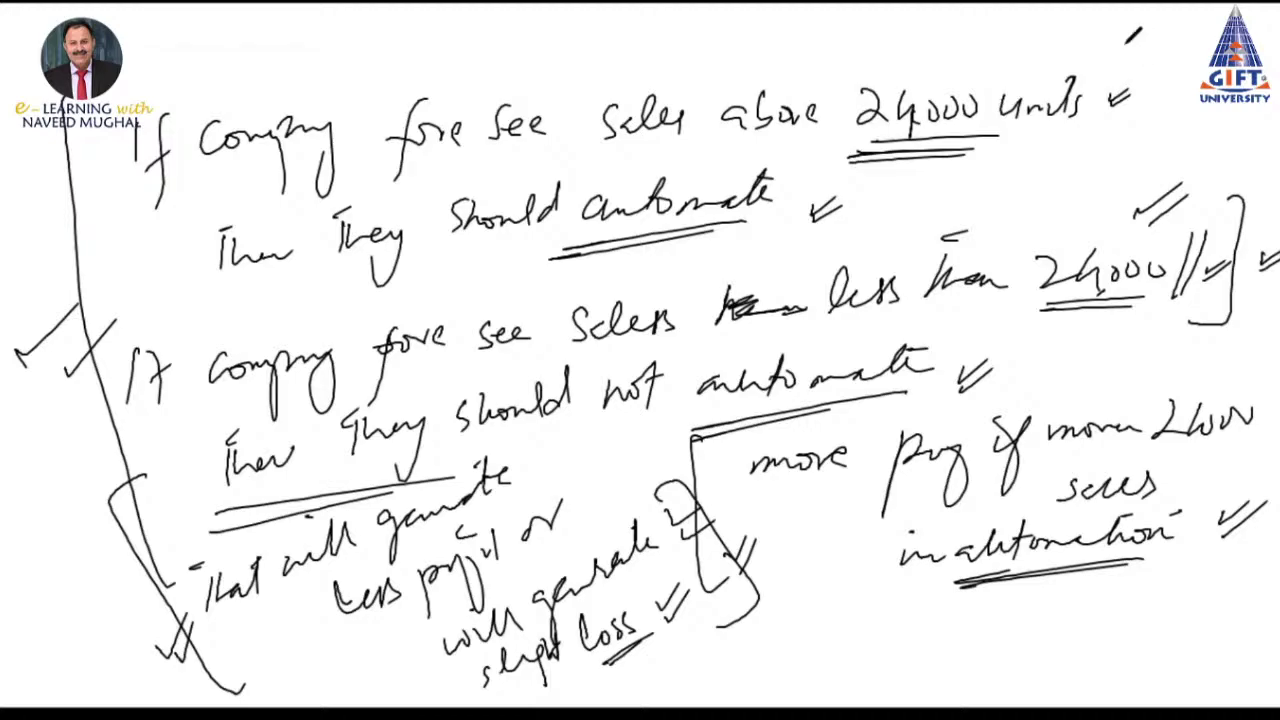
Bracket and tick the 24000 units condition, tick the automate conclusion, and draw a linking line
left_click_drag(1124, 47, 1118, 168)
left_click_drag(1152, 92, 1220, 84)
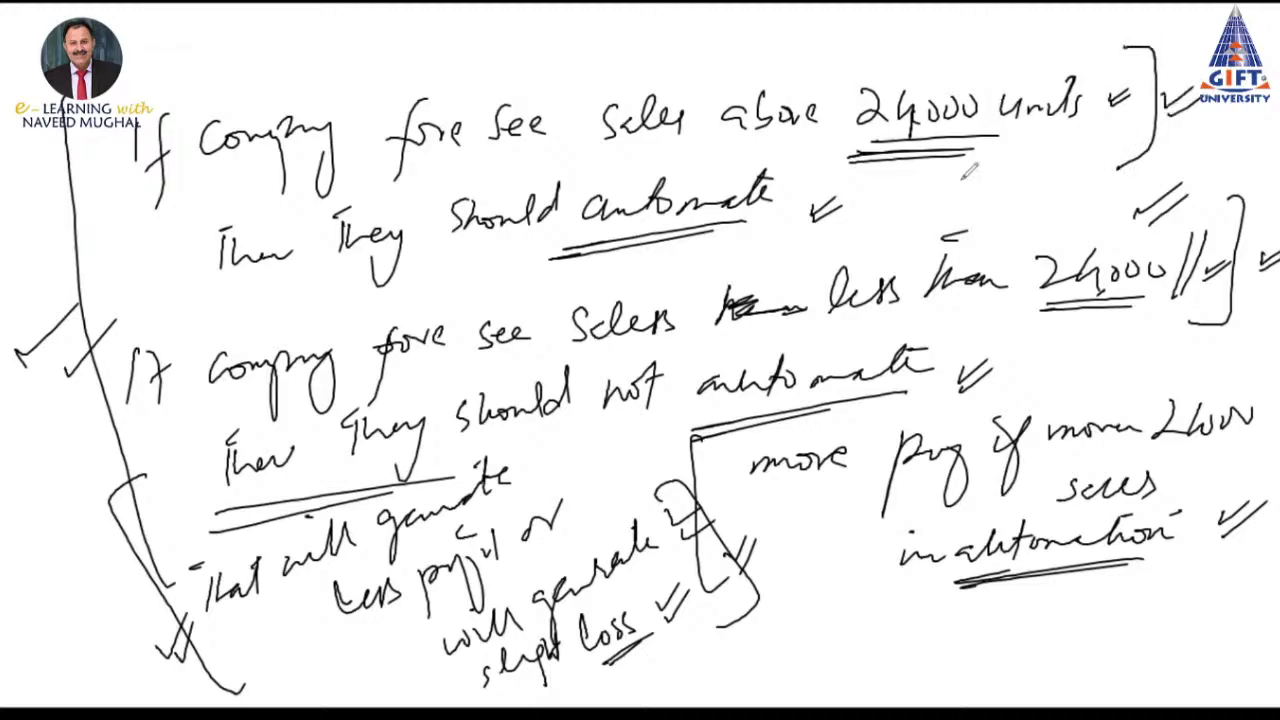
left_click_drag(912, 194, 944, 176)
left_click_drag(900, 206, 940, 184)
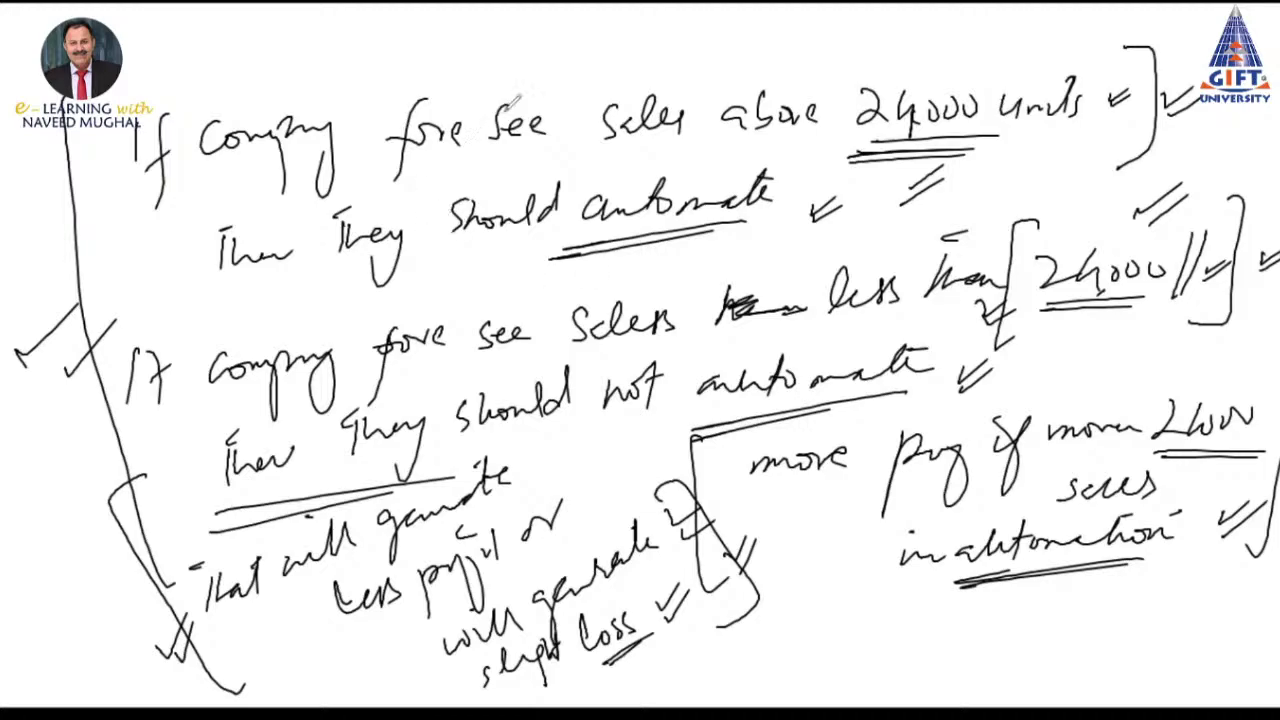
left_click_drag(122, 190, 820, 128)
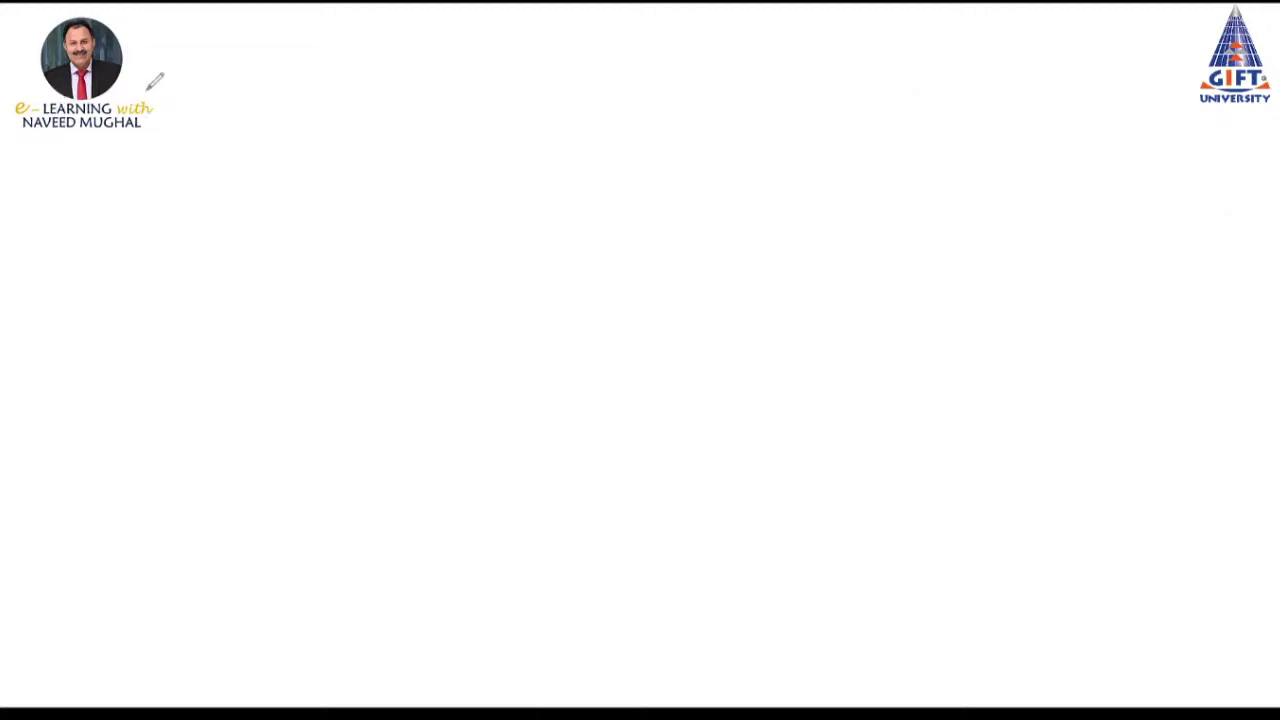
Write 'If sales are more than 24000 expected' and double-underline the figure
mouse_move(140, 126)
left_mouse_down()
mouse_move(137, 168)
mouse_move(162, 204)
left_mouse_up()
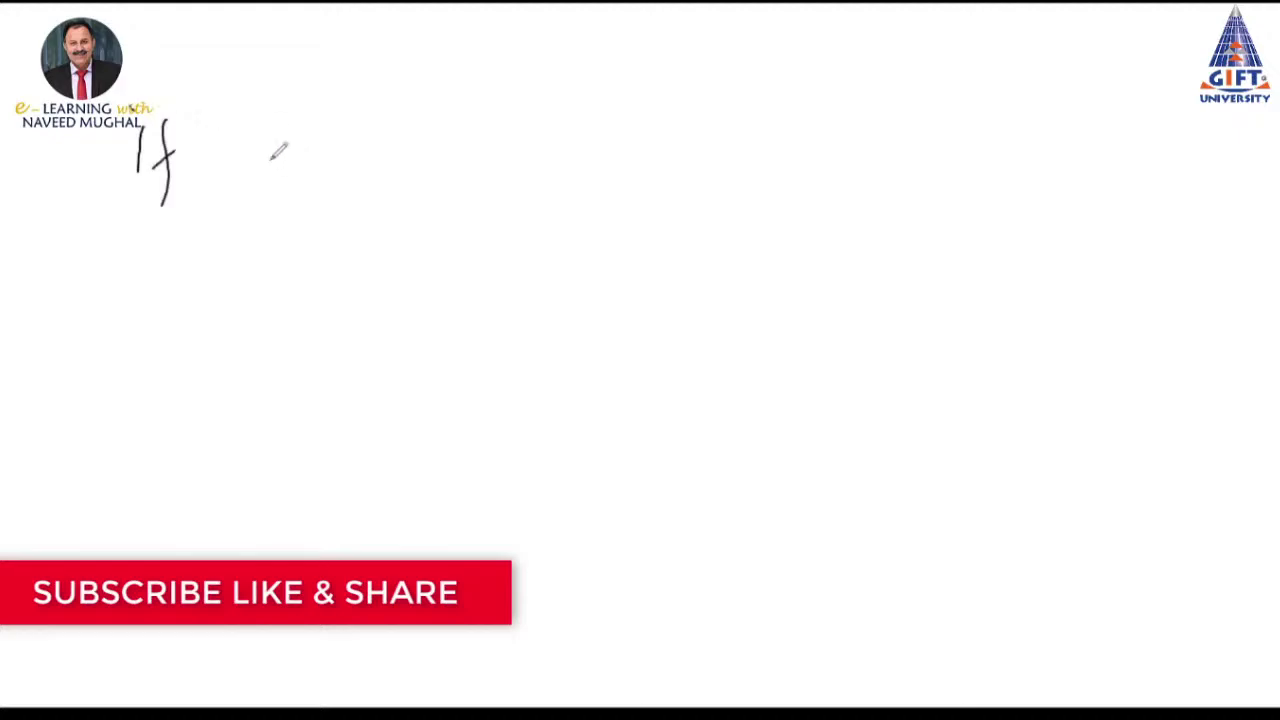
mouse_move(262, 126)
left_mouse_down()
mouse_move(232, 160)
mouse_move(266, 158)
left_mouse_up()
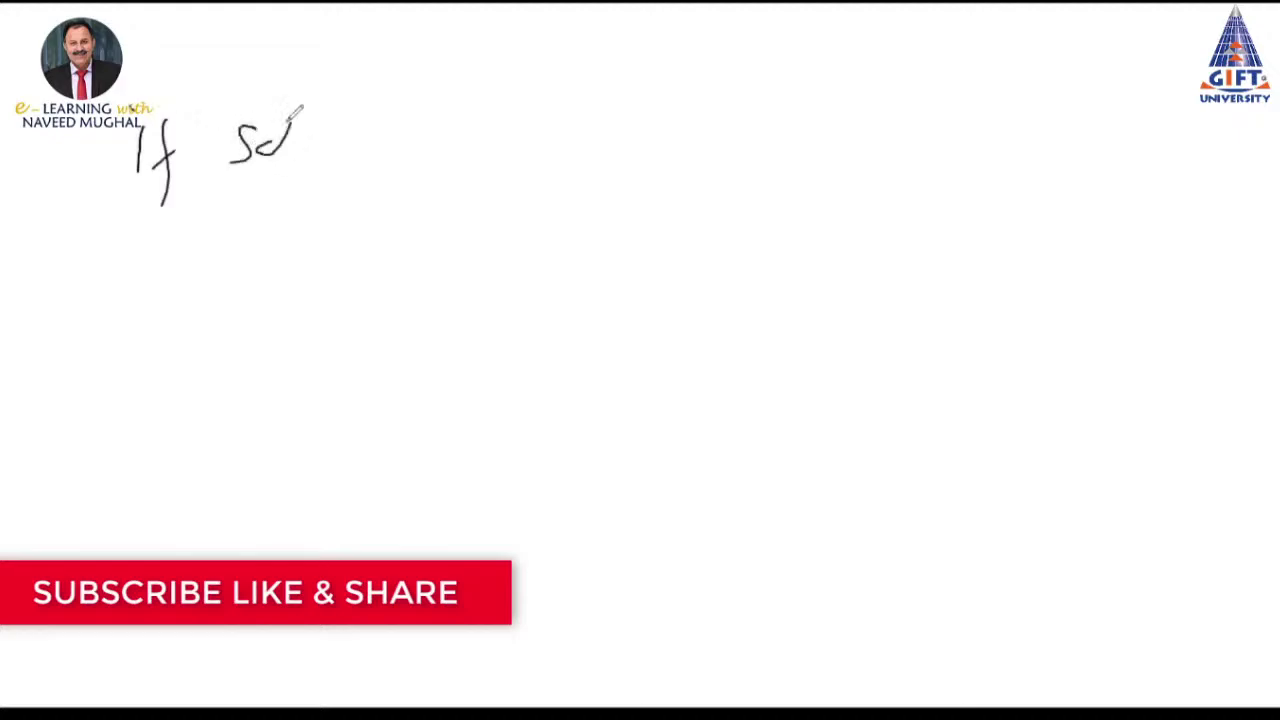
left_click_drag(286, 108, 306, 152)
mouse_move(308, 134)
left_mouse_down()
mouse_move(326, 158)
mouse_move(398, 128)
mouse_move(436, 134)
left_mouse_up()
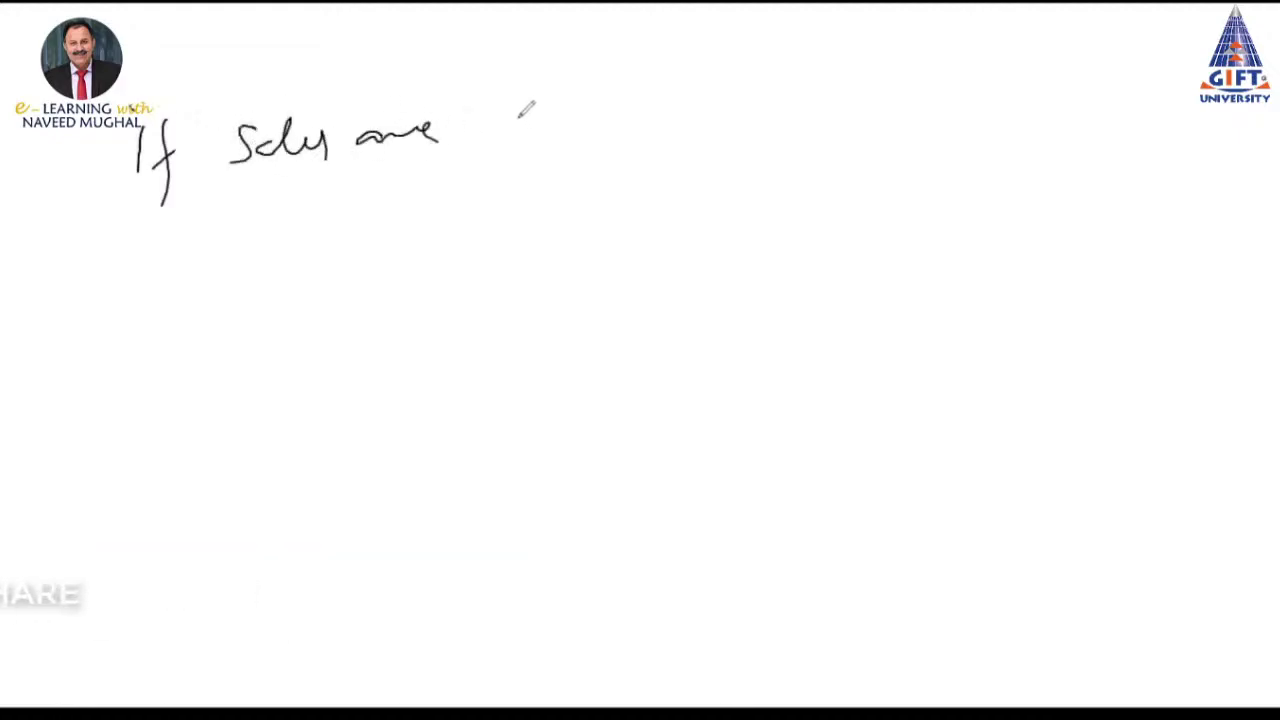
mouse_move(514, 124)
left_mouse_down()
mouse_move(597, 120)
mouse_move(634, 140)
mouse_move(756, 130)
mouse_move(872, 100)
mouse_move(1006, 110)
mouse_move(1128, 72)
left_mouse_up()
left_click(652, 86)
mouse_move(720, 158)
left_mouse_down()
mouse_move(1022, 148)
mouse_move(934, 158)
left_mouse_up()
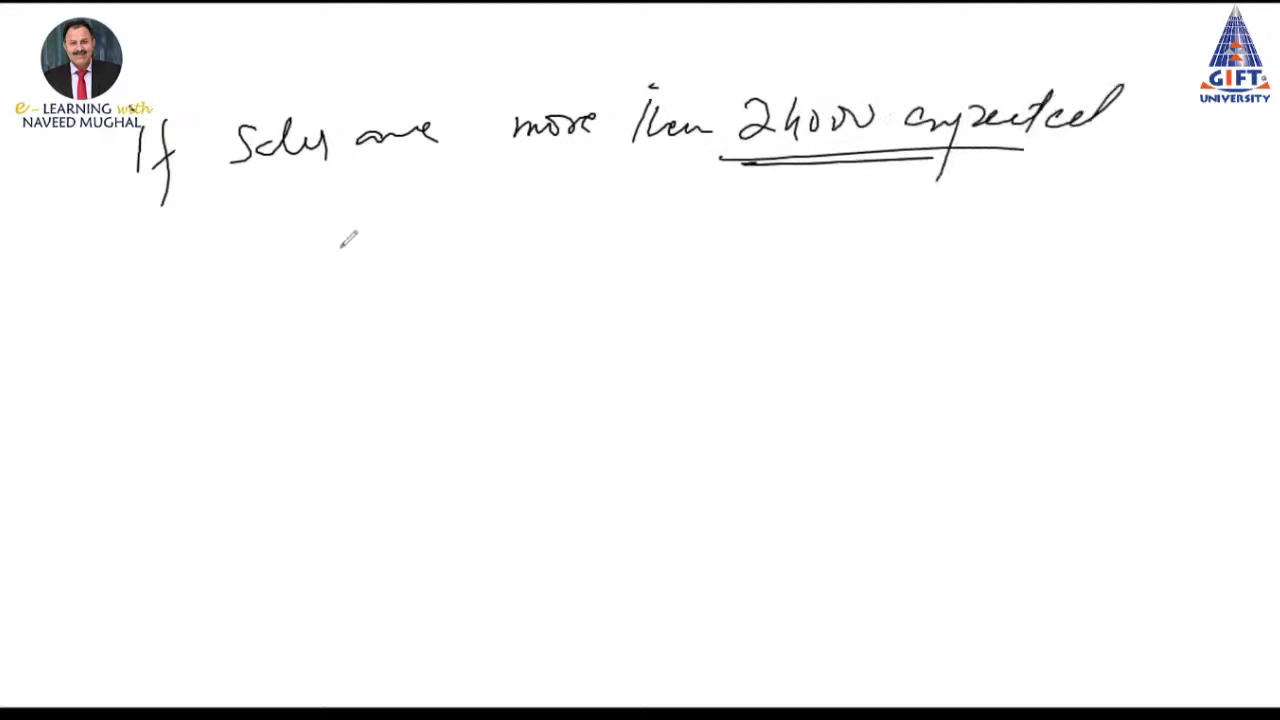
Write 'New plan will generate more profit' on the second line
mouse_move(284, 262)
left_mouse_down()
mouse_move(300, 214)
mouse_move(349, 237)
mouse_move(374, 223)
mouse_move(413, 300)
left_mouse_up()
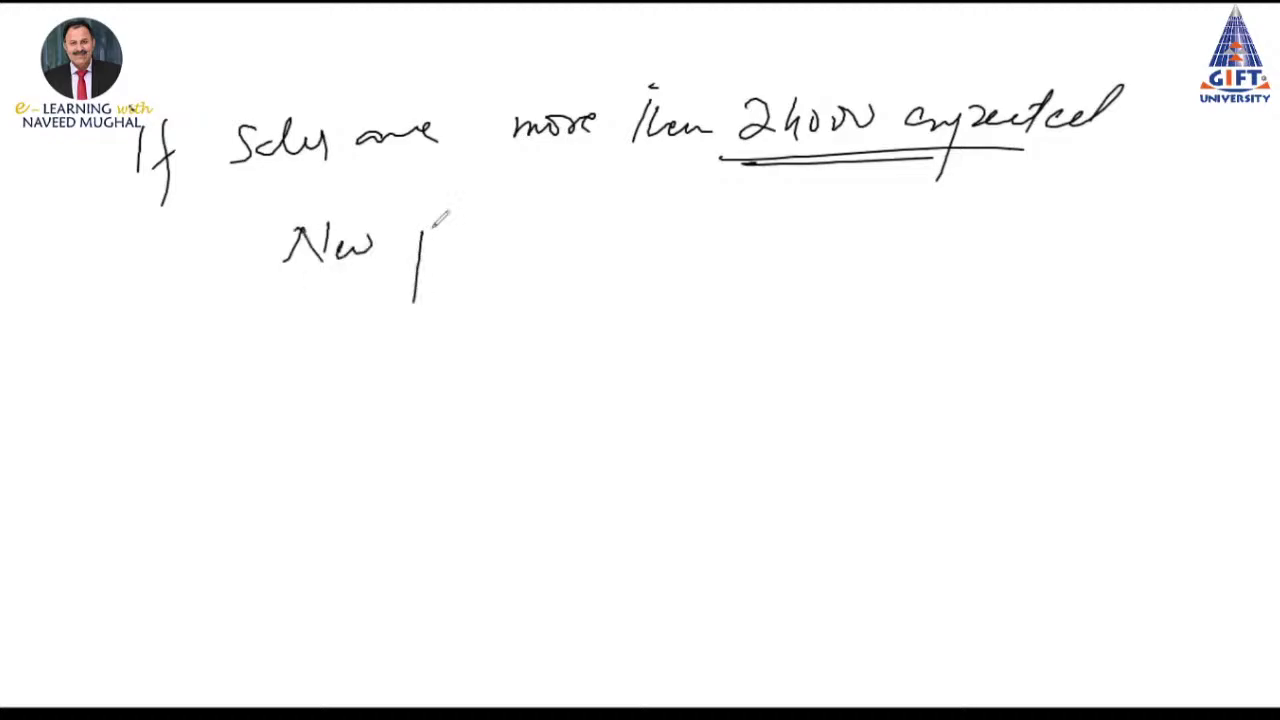
mouse_move(420, 232)
left_mouse_down()
mouse_move(596, 230)
mouse_move(640, 196)
left_mouse_up()
left_click_drag(588, 186, 600, 172)
mouse_move(672, 208)
left_mouse_down()
mouse_move(770, 210)
mouse_move(818, 190)
mouse_move(808, 178)
left_mouse_up()
mouse_move(850, 228)
left_mouse_down()
mouse_move(940, 210)
mouse_move(944, 228)
left_mouse_up()
mouse_move(1012, 199)
left_mouse_down()
mouse_move(1100, 212)
mouse_move(1108, 162)
left_mouse_up()
Add 'So it is proposed to opt', underlined and ticked, plus a bullet before the note
mouse_move(530, 278)
left_mouse_down()
mouse_move(514, 308)
mouse_move(602, 306)
left_mouse_up()
mouse_move(604, 306)
left_mouse_down()
mouse_move(628, 258)
mouse_move(692, 300)
left_mouse_up()
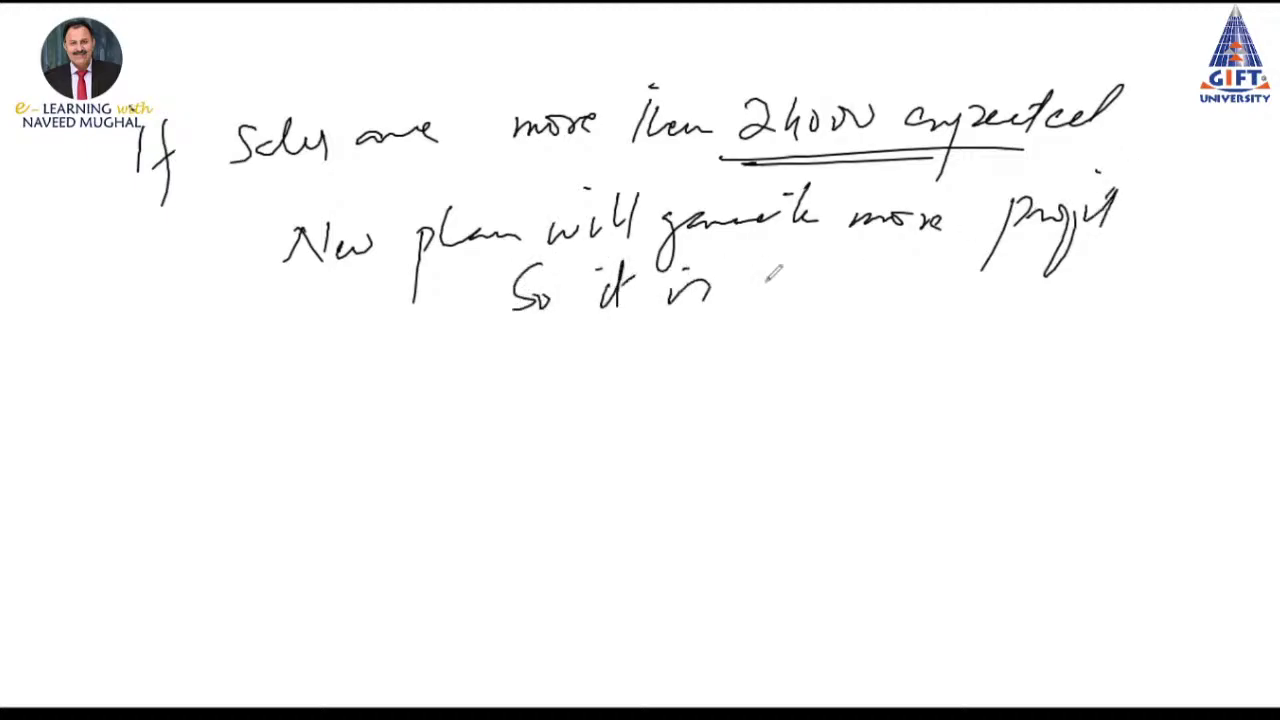
mouse_move(768, 276)
left_mouse_down()
mouse_move(754, 338)
mouse_move(818, 267)
mouse_move(802, 356)
left_mouse_up()
mouse_move(806, 284)
left_mouse_down()
mouse_move(886, 292)
mouse_move(916, 260)
left_mouse_up()
mouse_move(690, 332)
left_mouse_down()
mouse_move(880, 314)
mouse_move(684, 340)
left_mouse_up()
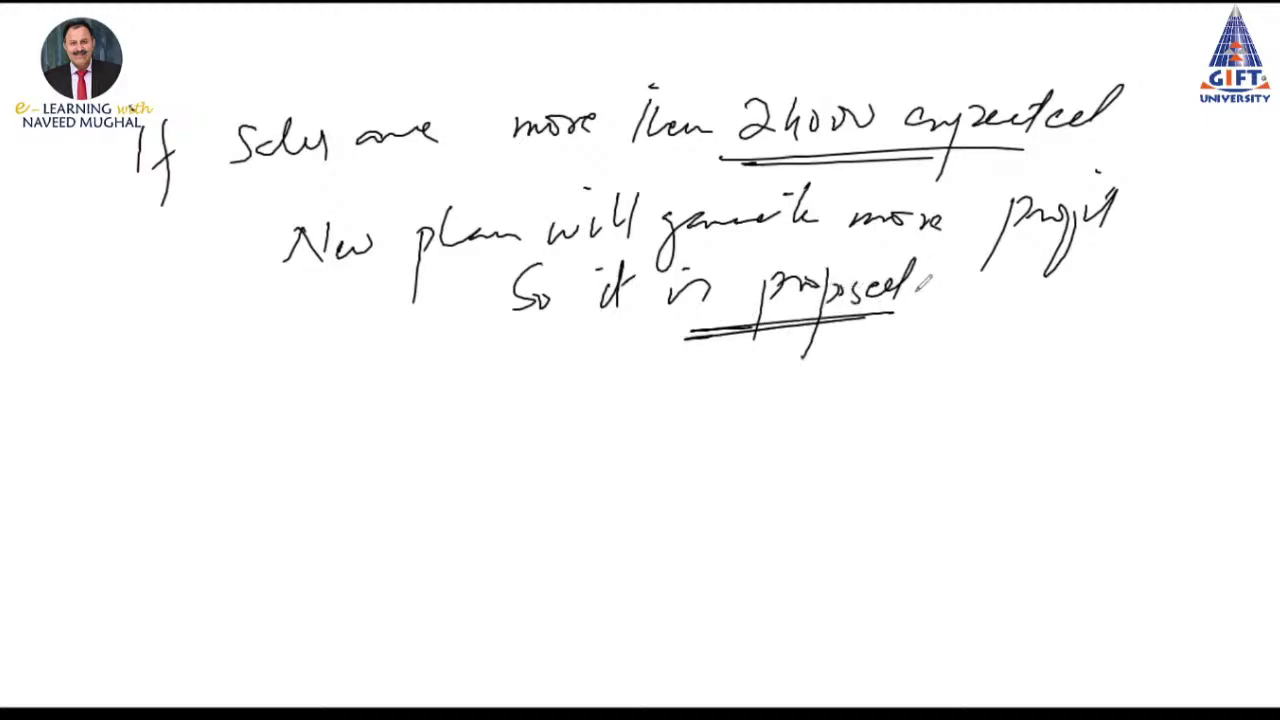
left_click_drag(920, 288, 924, 310)
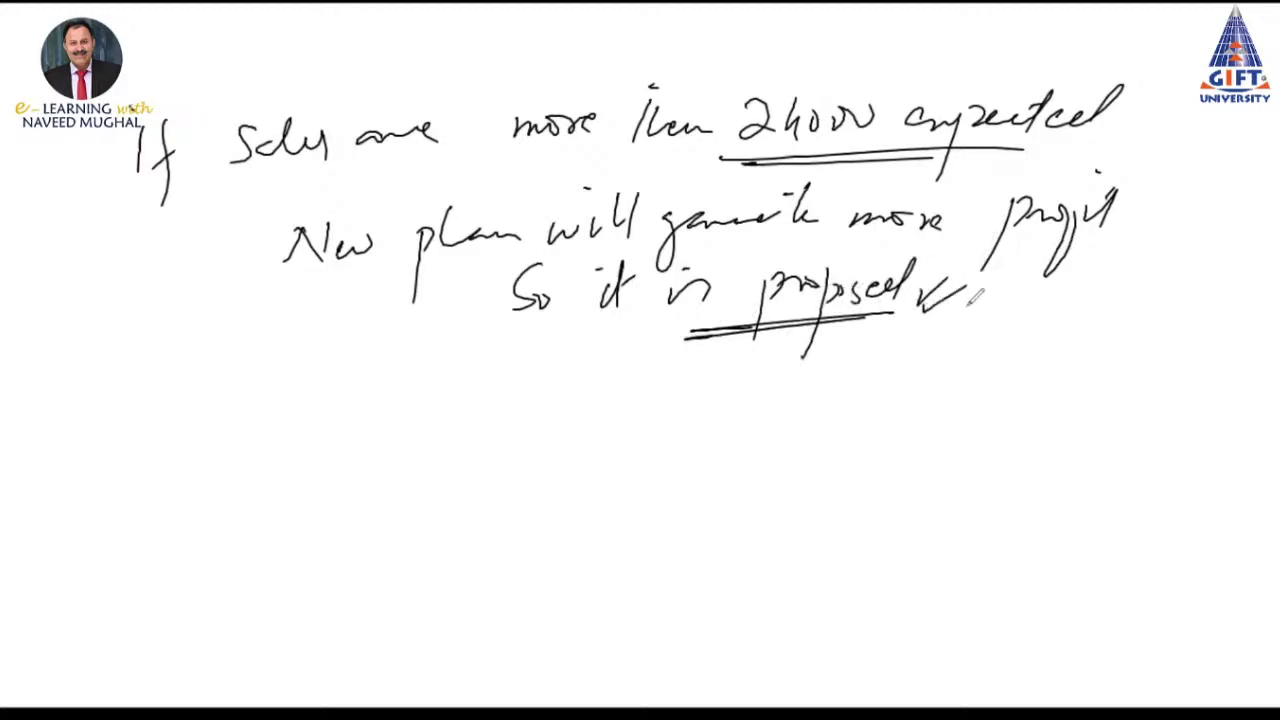
mouse_move(992, 278)
left_mouse_down()
mouse_move(984, 304)
mouse_move(1052, 298)
mouse_move(1052, 338)
left_mouse_up()
mouse_move(1080, 284)
left_mouse_down()
mouse_move(1108, 288)
mouse_move(1096, 300)
left_mouse_up()
left_click_drag(1088, 284, 1118, 280)
left_click_drag(1040, 312, 1116, 304)
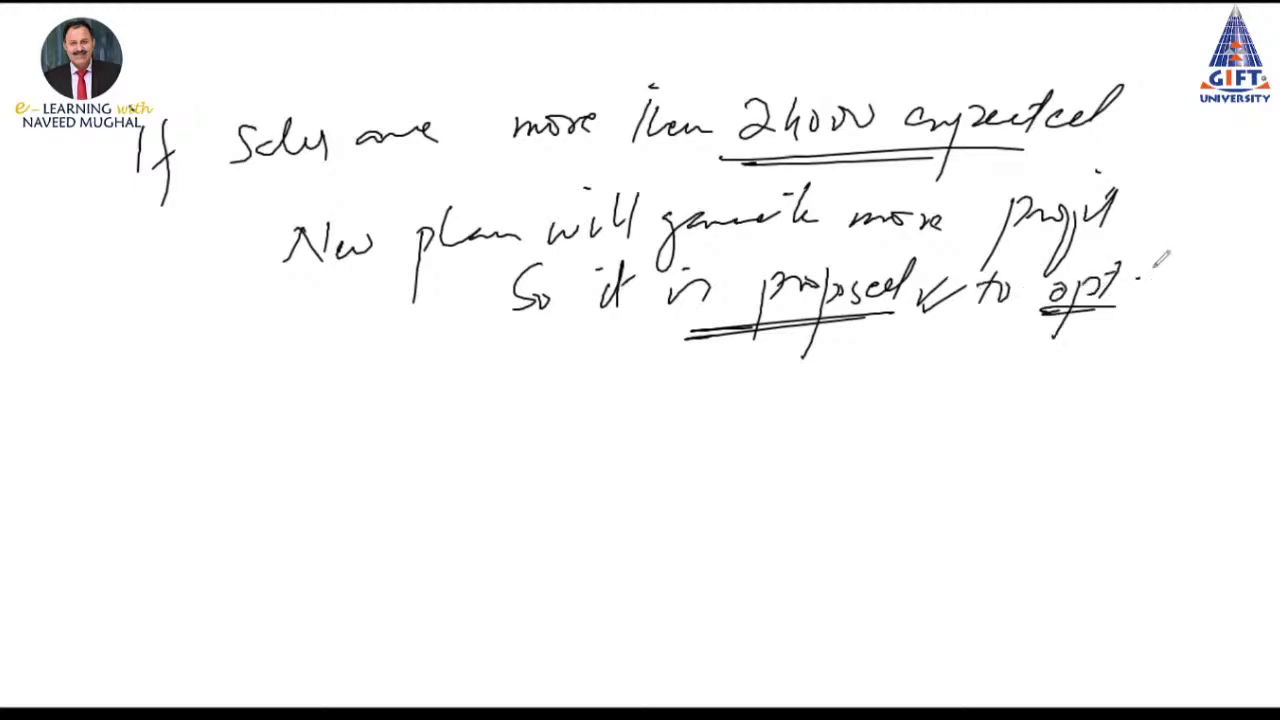
left_click_drag(1176, 266, 1150, 298)
mouse_move(57, 164)
left_mouse_down()
mouse_move(50, 172)
mouse_move(70, 170)
left_mouse_up()
Start a second bullet with 'If sales are'
left_click_drag(76, 438, 80, 446)
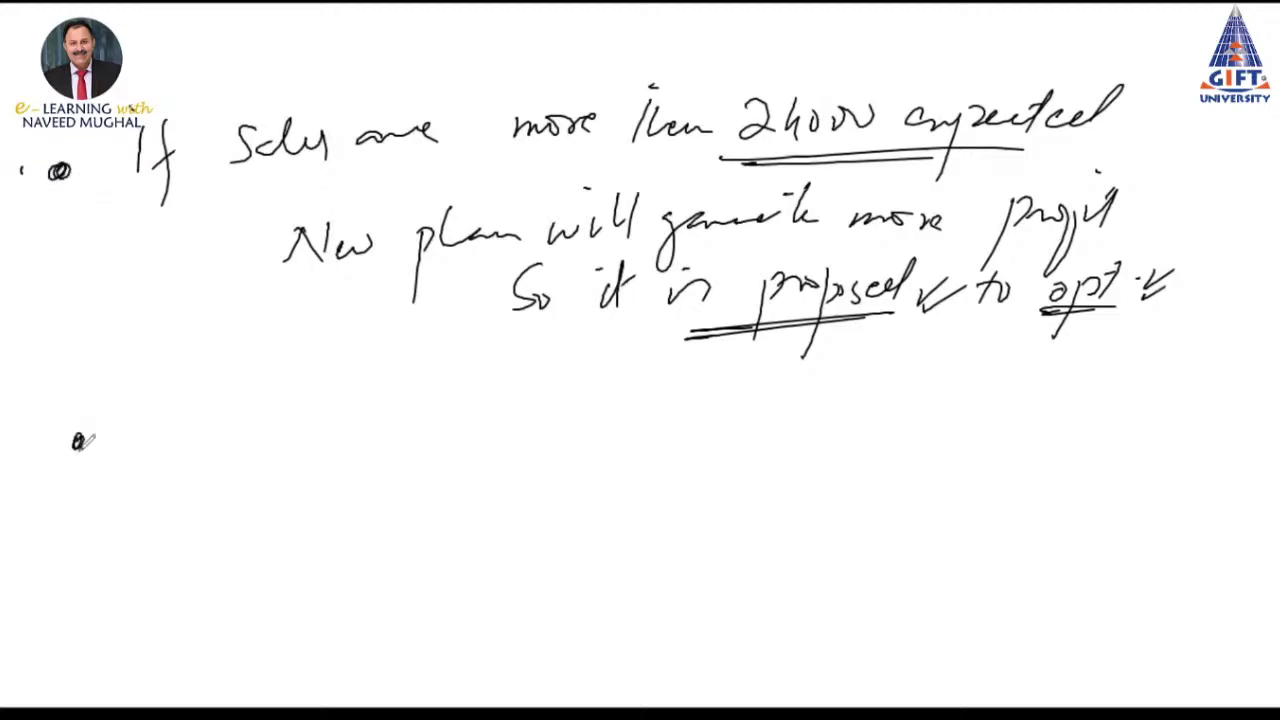
left_click_drag(164, 424, 160, 480)
left_click_drag(146, 456, 172, 452)
left_click_drag(202, 406, 195, 508)
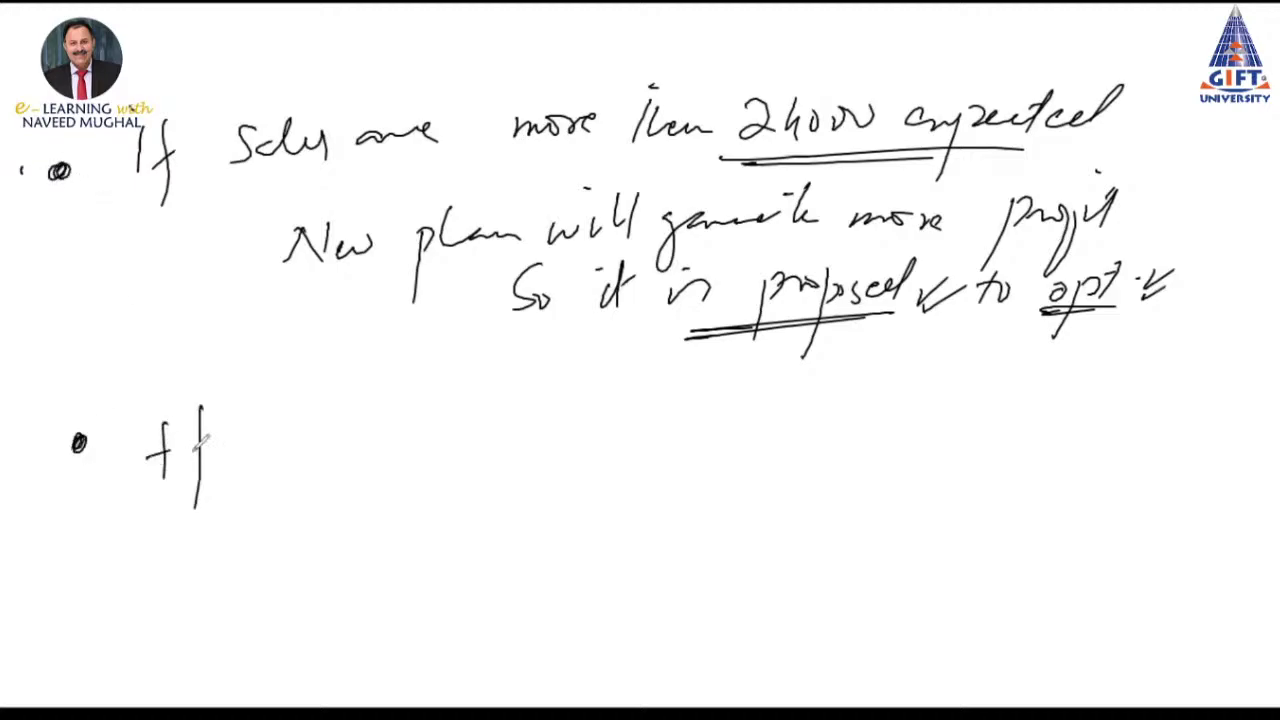
left_click_drag(186, 458, 208, 450)
mouse_move(280, 404)
left_mouse_down()
mouse_move(254, 442)
mouse_move(324, 406)
mouse_move(350, 420)
mouse_move(408, 414)
left_mouse_up()
mouse_move(464, 378)
left_mouse_down()
mouse_move(466, 410)
mouse_move(516, 404)
mouse_move(536, 420)
left_mouse_up()
Write 'less than 24000 expected', underlining the 24000 figure
mouse_move(582, 372)
left_mouse_down()
mouse_move(584, 424)
mouse_move(656, 398)
left_mouse_up()
left_click_drag(586, 368, 604, 352)
left_click_drag(712, 384, 736, 420)
left_click_drag(758, 372, 792, 420)
mouse_move(796, 406)
left_mouse_down()
mouse_move(814, 418)
mouse_move(832, 408)
mouse_move(782, 430)
mouse_move(814, 430)
left_mouse_up()
left_click_drag(710, 454, 800, 446)
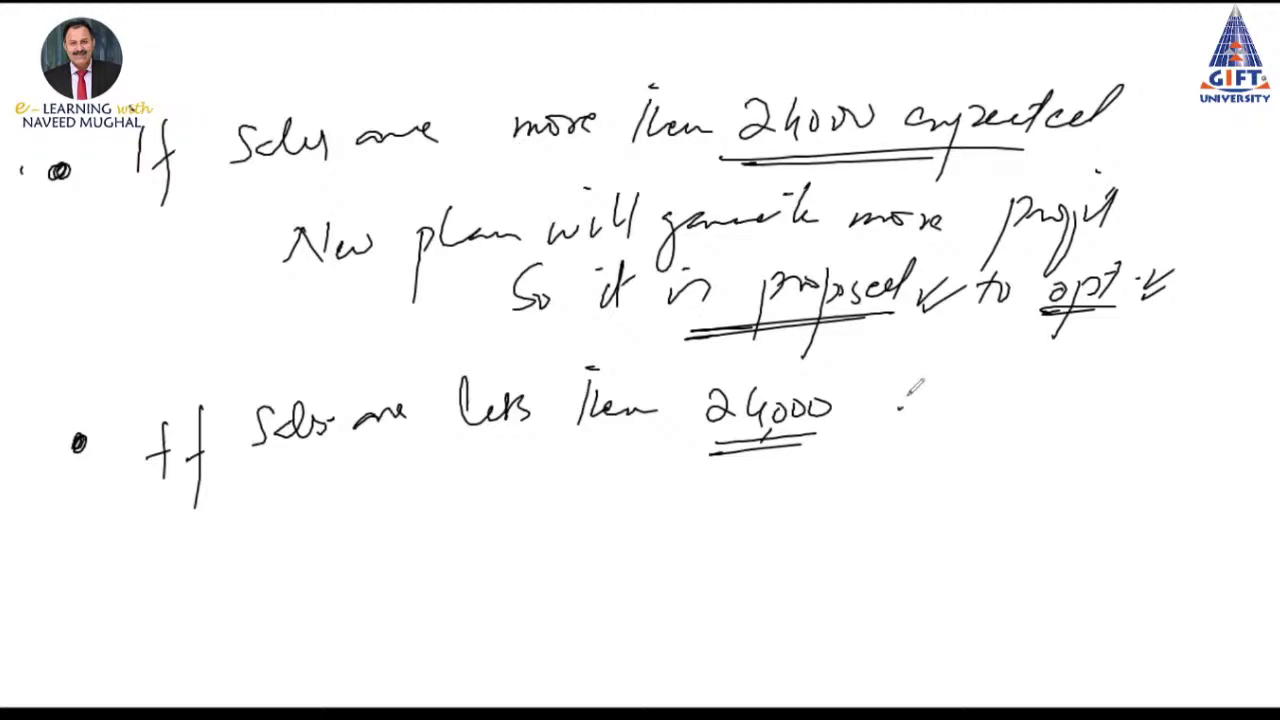
mouse_move(896, 400)
left_mouse_down()
mouse_move(982, 402)
mouse_move(1034, 380)
mouse_move(1046, 402)
mouse_move(1090, 360)
mouse_move(1072, 410)
left_mouse_up()
Continue with 'then the current plan which is not automation'
mouse_move(344, 486)
left_mouse_down()
mouse_move(330, 540)
mouse_move(424, 512)
left_mouse_up()
mouse_move(476, 478)
left_mouse_down()
mouse_move(468, 526)
mouse_move(662, 480)
mouse_move(698, 534)
left_mouse_up()
mouse_move(732, 484)
left_mouse_down()
mouse_move(822, 490)
mouse_move(876, 476)
mouse_move(912, 492)
mouse_move(1012, 494)
left_mouse_up()
left_click_drag(1020, 480, 1086, 516)
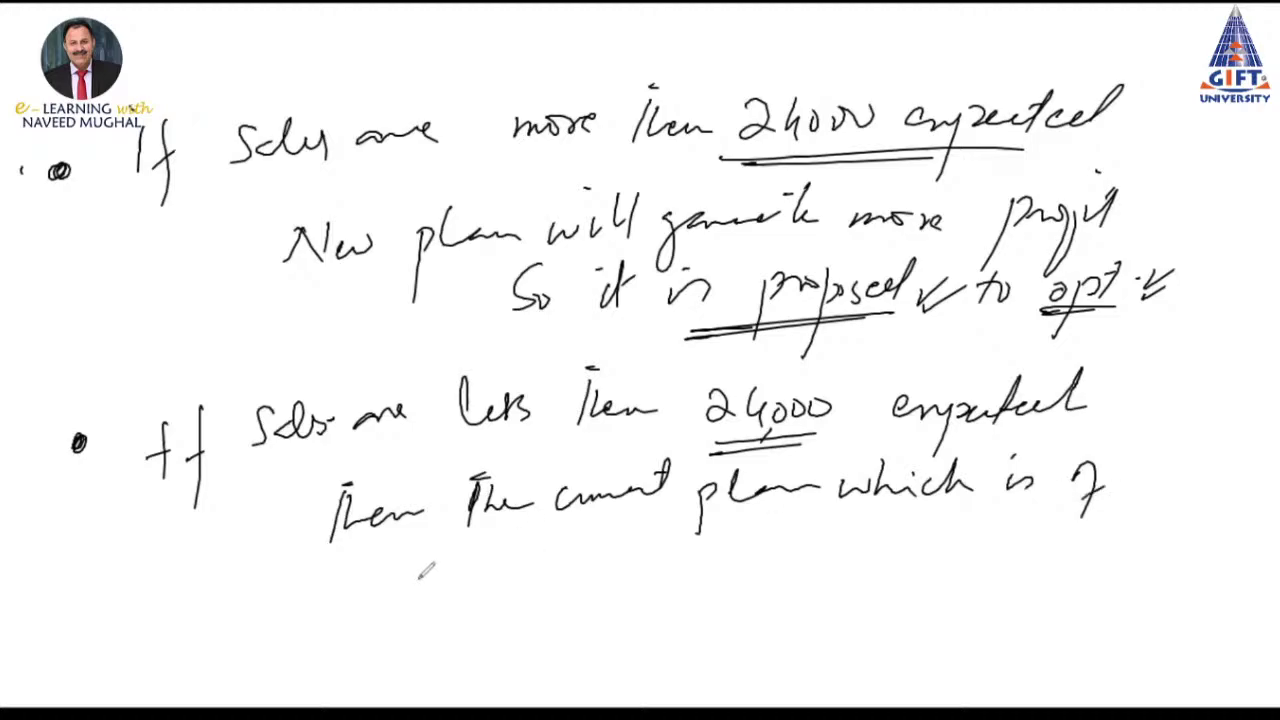
mouse_move(351, 586)
left_mouse_down()
mouse_move(502, 566)
mouse_move(560, 540)
mouse_move(586, 551)
mouse_move(710, 530)
mouse_move(756, 556)
mouse_move(868, 530)
mouse_move(912, 552)
mouse_move(1030, 556)
mouse_move(1056, 514)
mouse_move(1078, 540)
mouse_move(1180, 554)
left_mouse_up()
Finish with 'it will generate more profit' and a tick
mouse_move(418, 612)
left_mouse_down()
mouse_move(420, 645)
mouse_move(538, 606)
mouse_move(526, 632)
left_mouse_up()
mouse_move(594, 594)
left_mouse_down()
mouse_move(566, 644)
mouse_move(682, 594)
mouse_move(722, 608)
mouse_move(785, 598)
left_mouse_up()
mouse_move(812, 602)
left_mouse_down()
mouse_move(928, 606)
mouse_move(862, 650)
left_mouse_up()
mouse_move(906, 606)
left_mouse_down()
mouse_move(918, 590)
mouse_move(944, 604)
mouse_move(952, 646)
mouse_move(982, 596)
mouse_move(1000, 610)
left_mouse_up()
left_click_drag(966, 590, 1042, 610)
left_click(1064, 606)
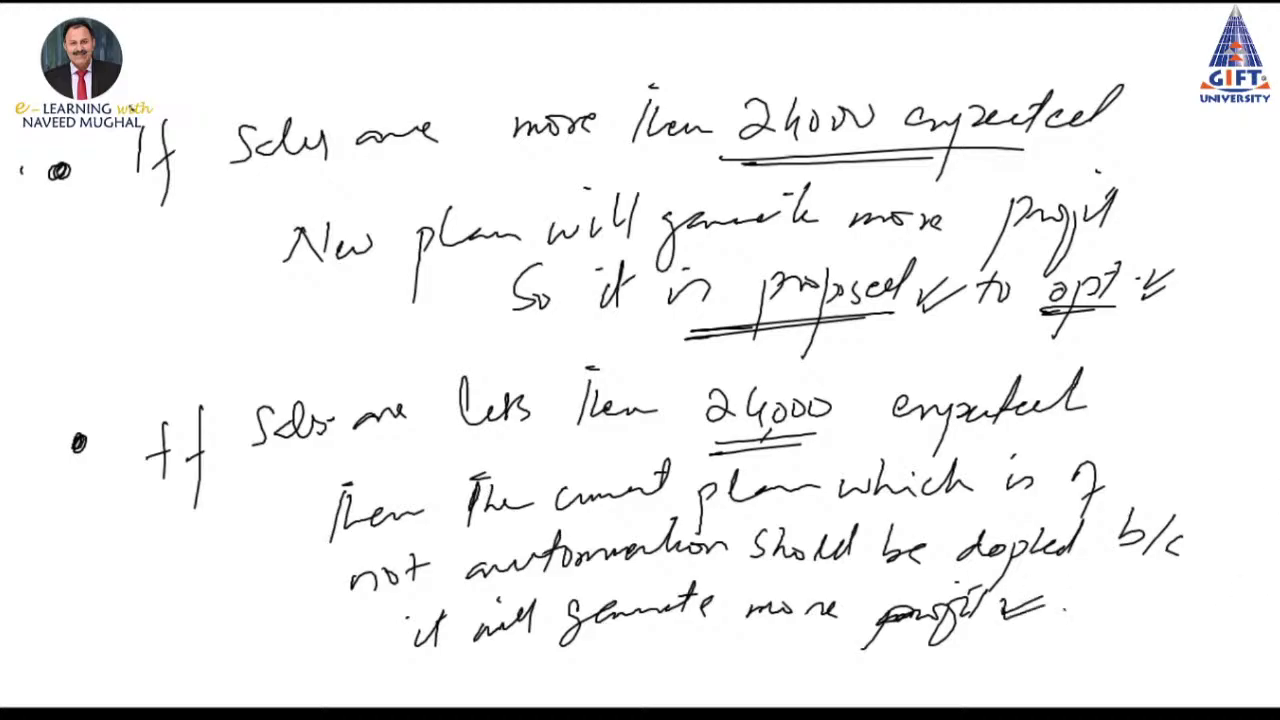
Draw braces beside both paragraphs and tick the lower one
mouse_move(1176, 406)
left_mouse_down()
mouse_move(1218, 540)
mouse_move(1142, 604)
left_mouse_up()
left_click_drag(1210, 490, 1248, 482)
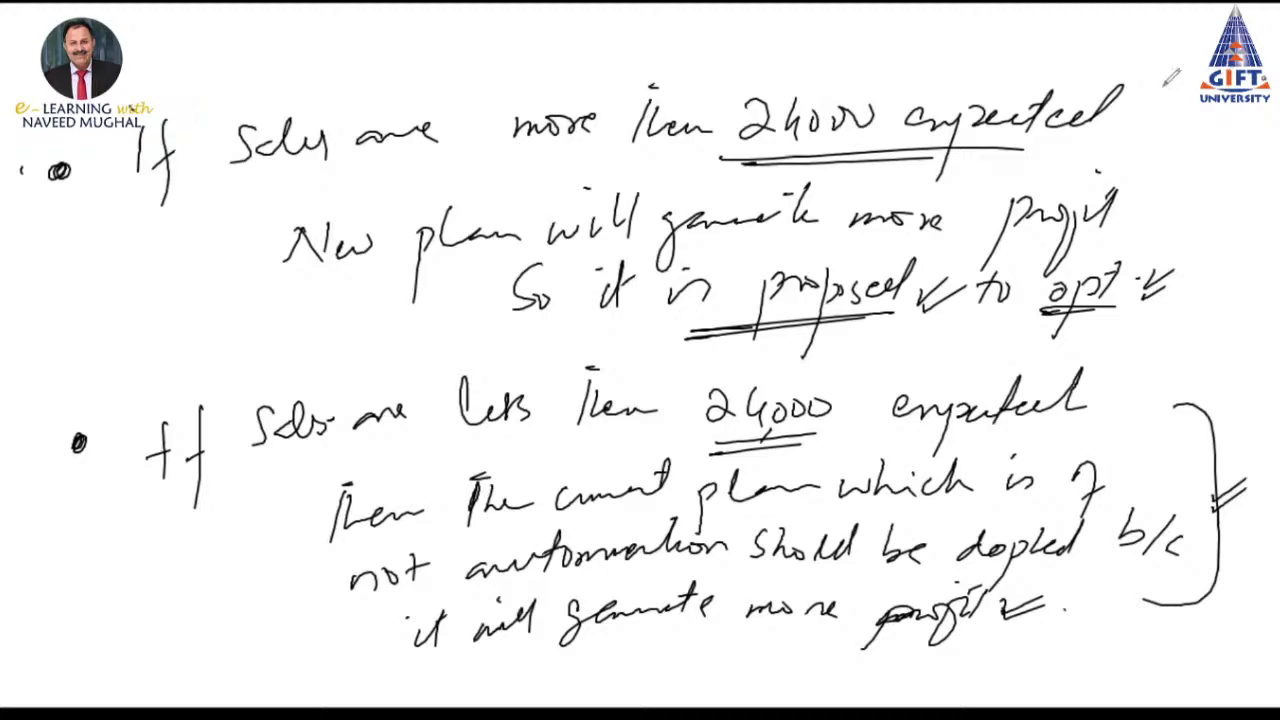
left_click_drag(1162, 88, 1150, 320)
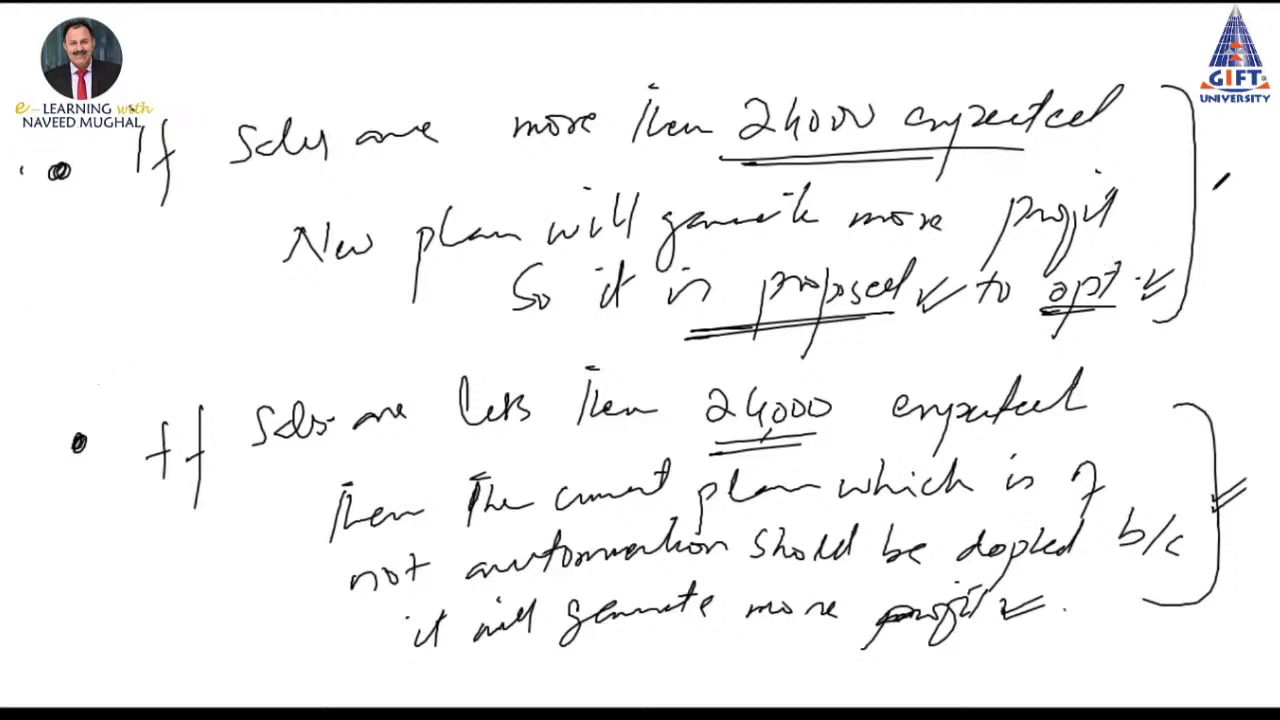
Add a tick beside the upper paragraph's bracket before returning to the worksheet
mouse_move(1217, 178)
left_mouse_down()
mouse_move(1250, 175)
mouse_move(1255, 188)
left_mouse_up()
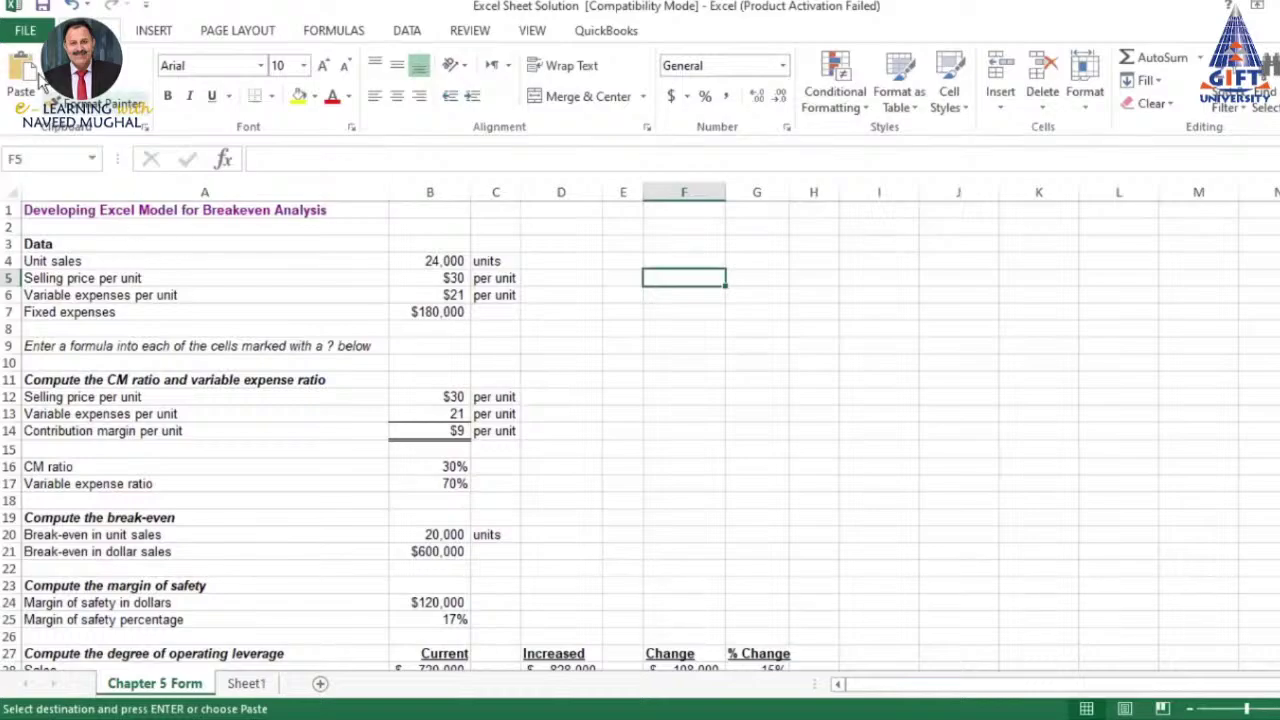
Set the whole worksheet's font size to 20
left_click(8, 190)
left_click(303, 65)
left_click(282, 250)
left_click(551, 290)
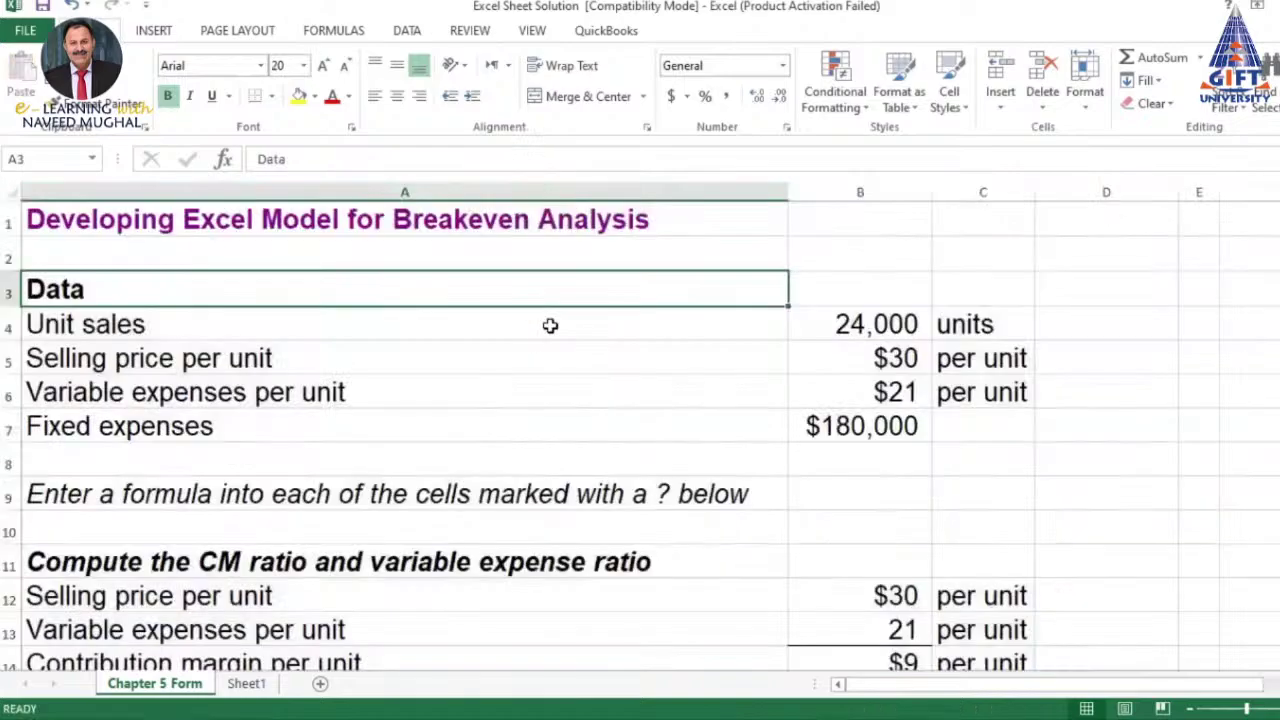
scroll(551, 323, "down", 1)
scroll(550, 325, "up", 1)
Review unit sales, selling price, variable expenses and fixed expenses in B4 to B7
left_click(873, 323)
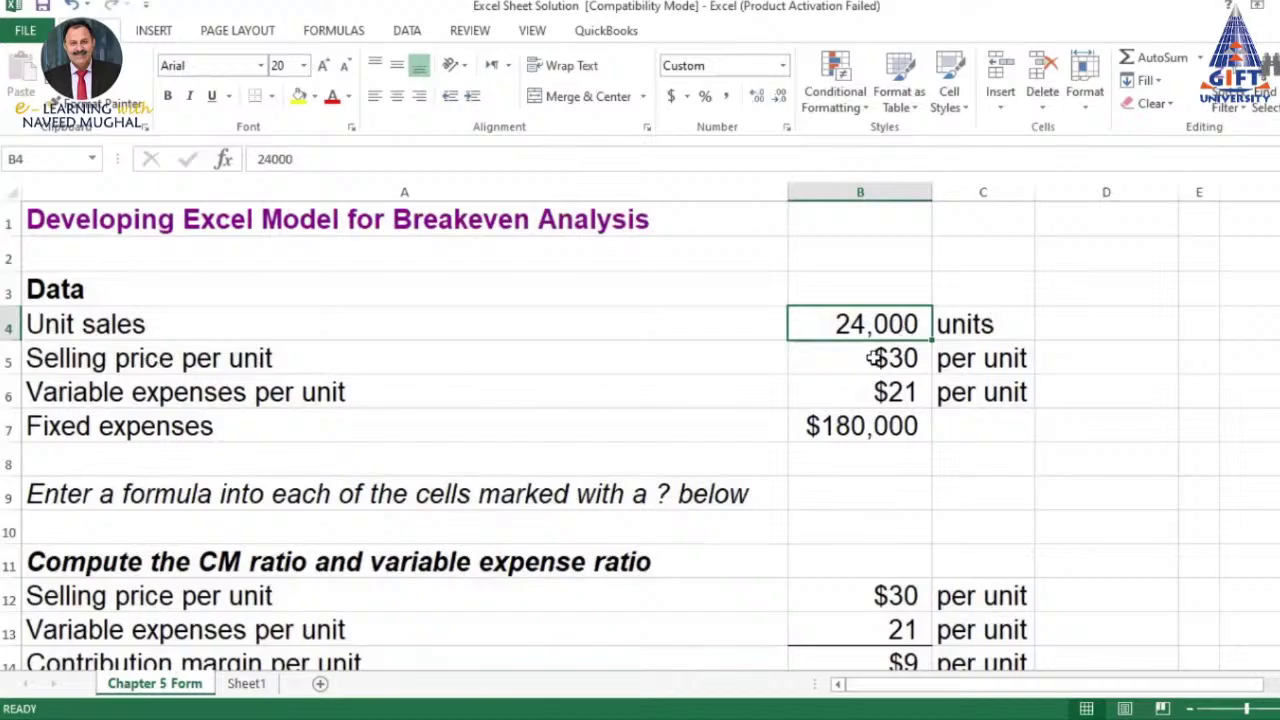
left_click(873, 358)
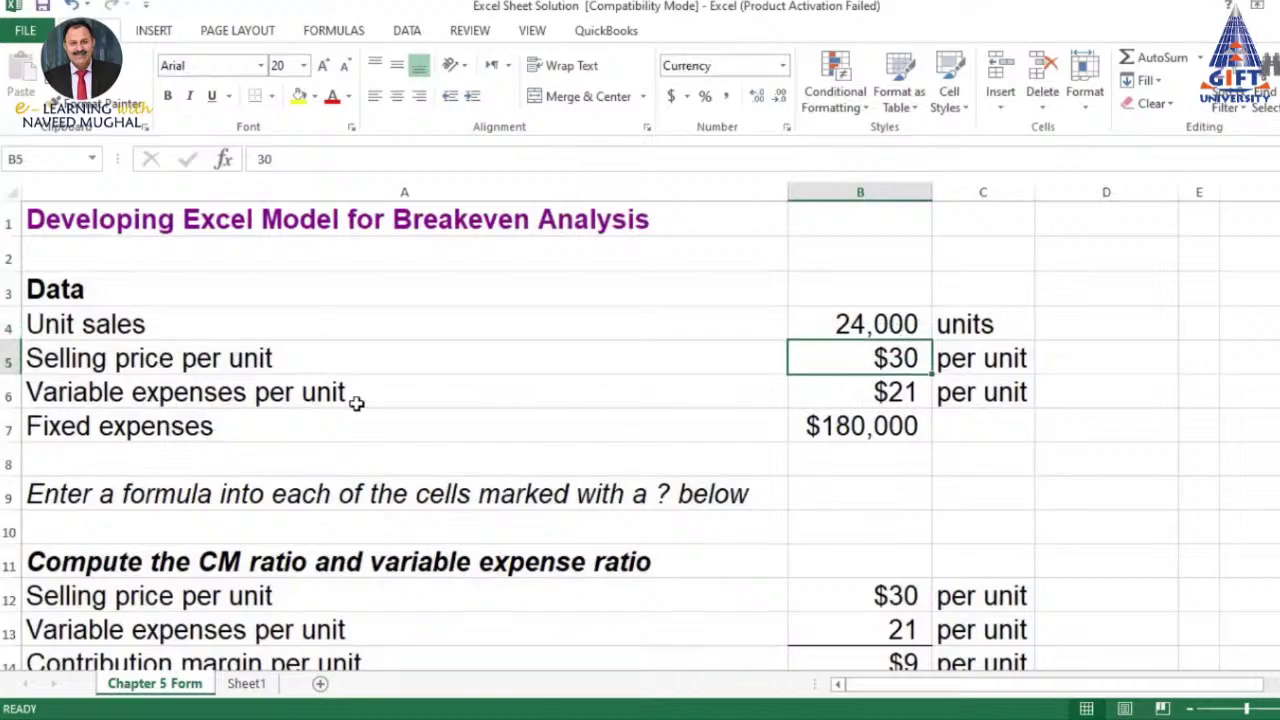
left_click(855, 395)
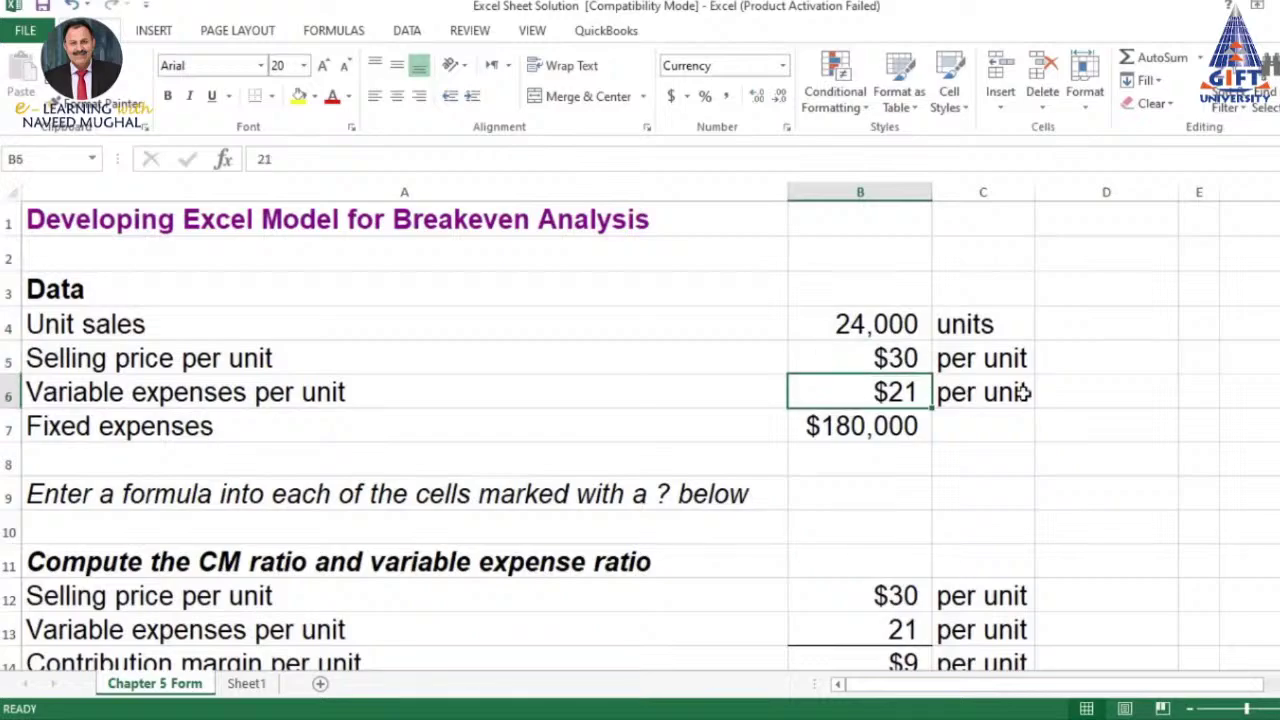
left_click(867, 428)
scroll(910, 320, "down", 2)
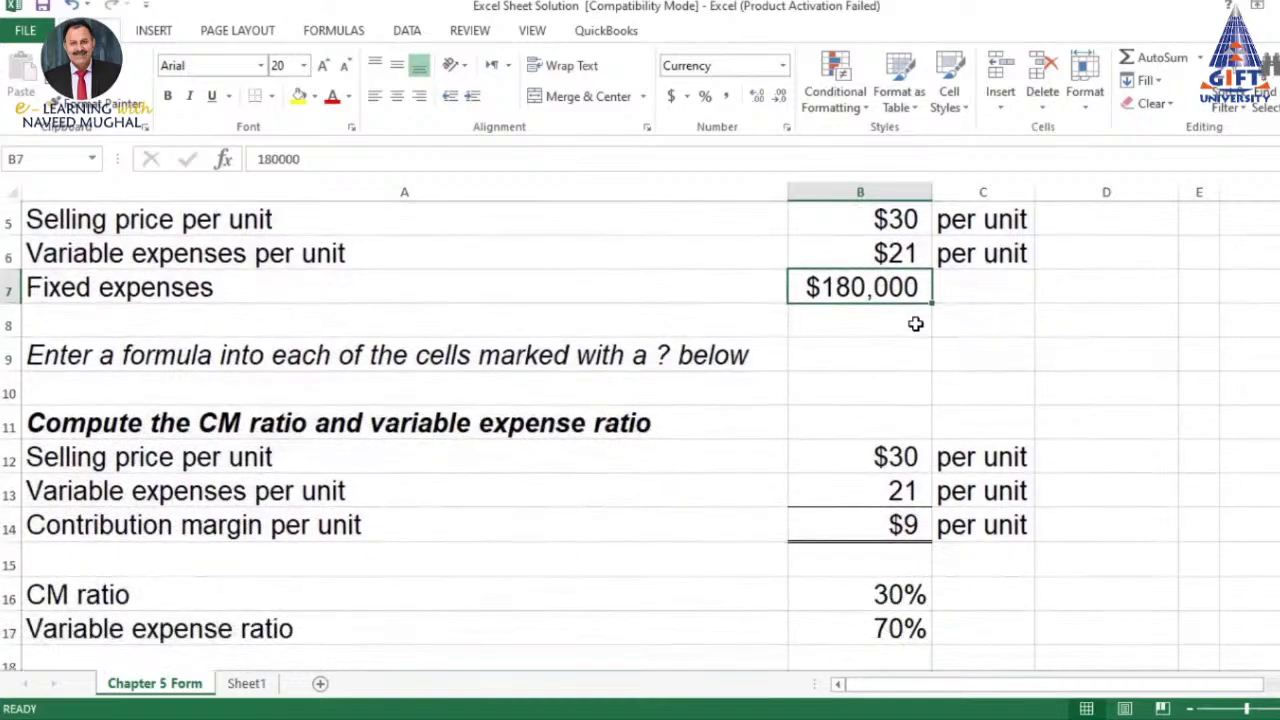
scroll(915, 323, "up", 2)
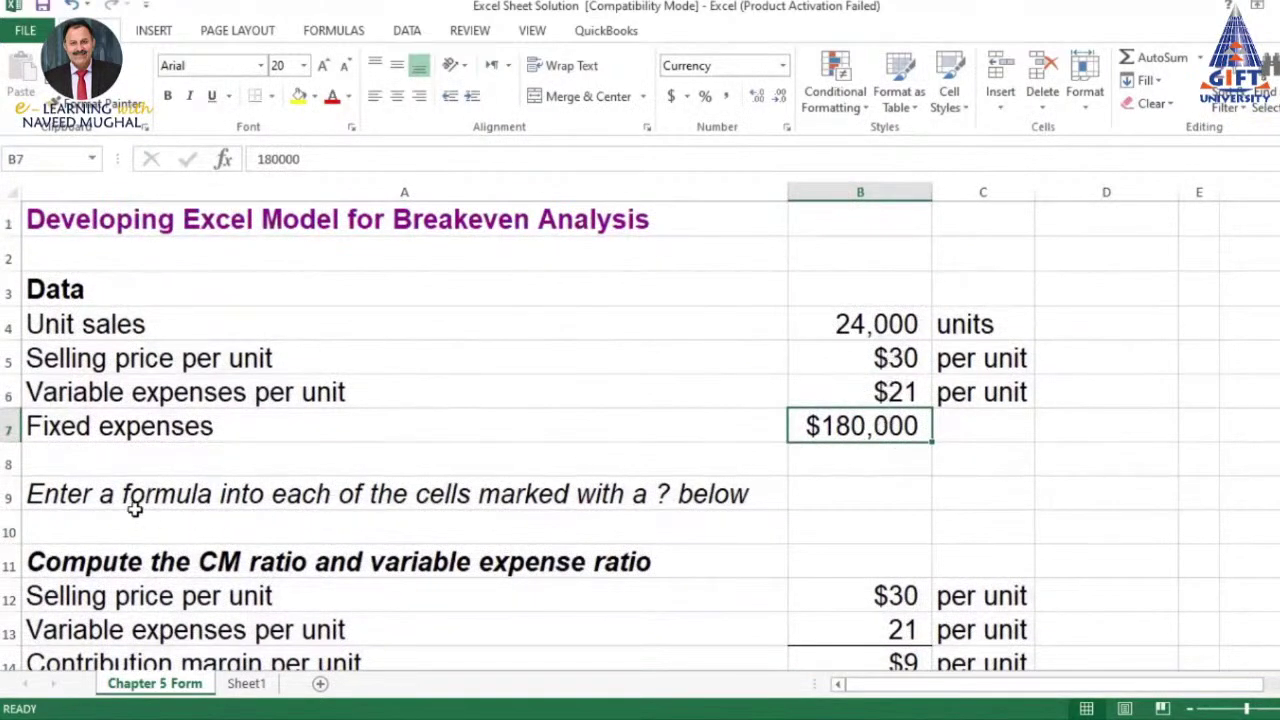
scroll(135, 507, "down", 2)
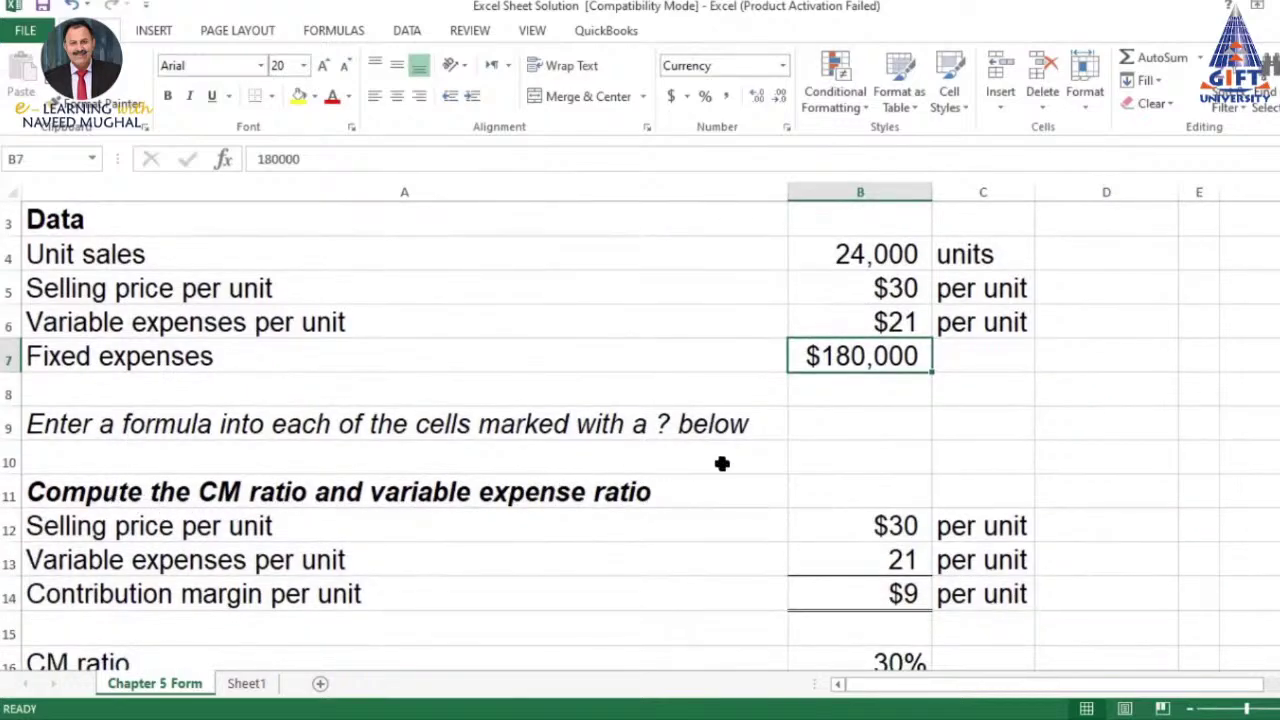
scroll(793, 477, "down", 2)
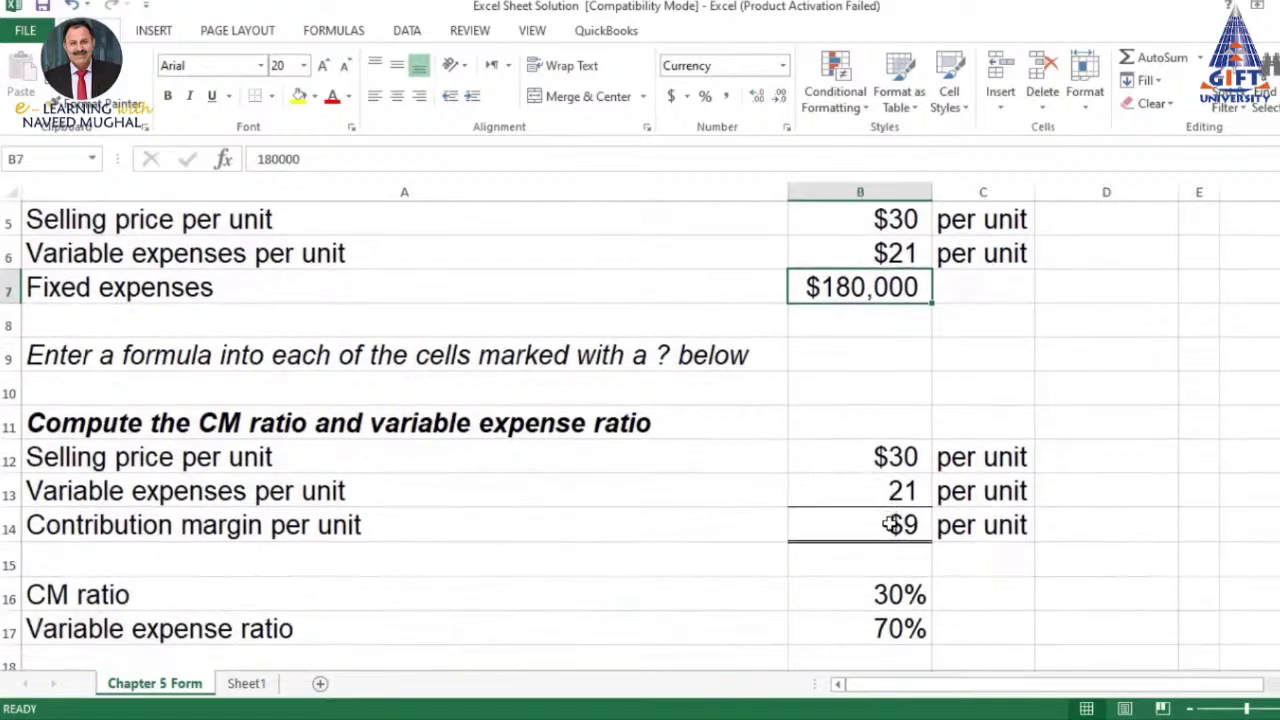
Link the selling price in B12 to =B5 and the variable expense in B13 to =B6
left_click(877, 457)
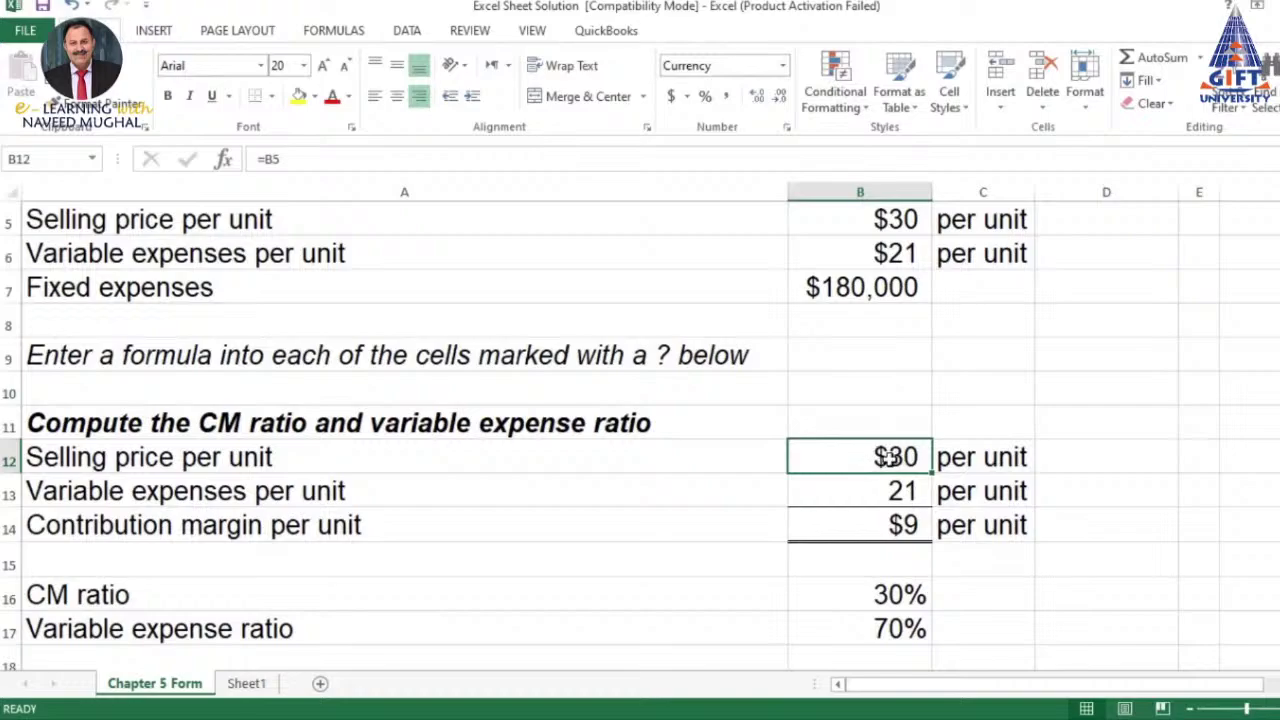
type("=")
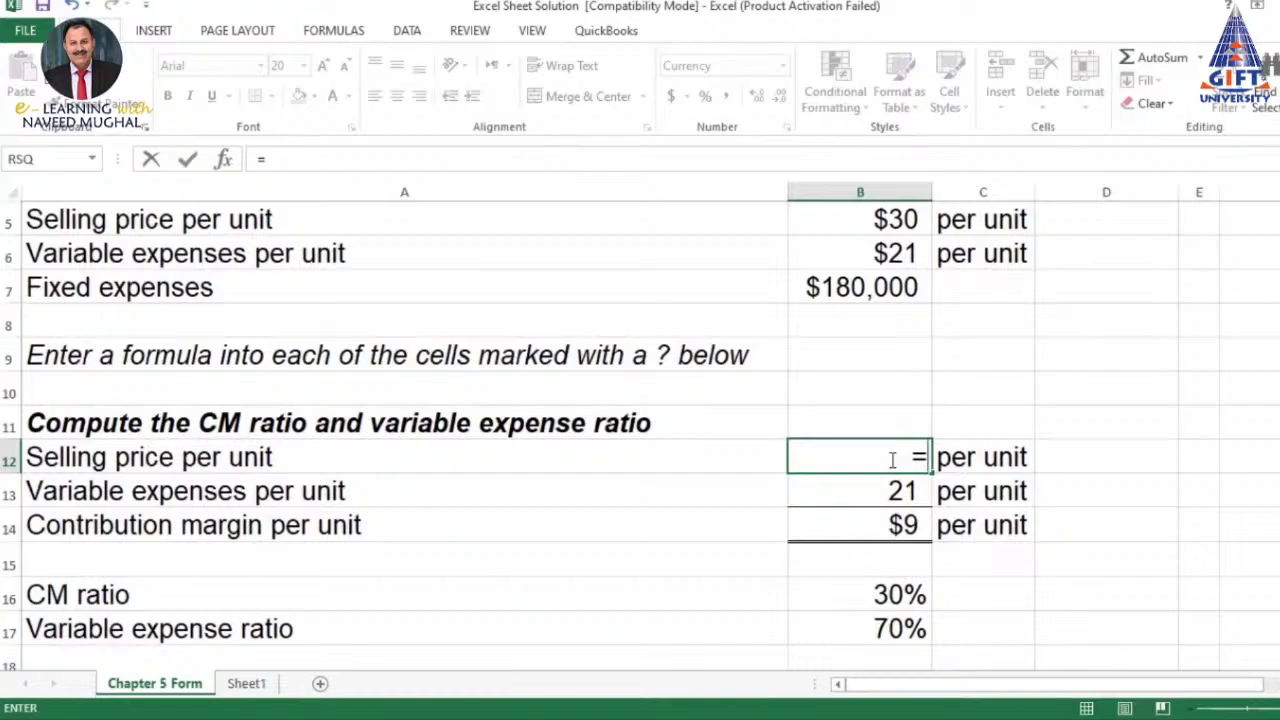
scroll(893, 459, "up", 2)
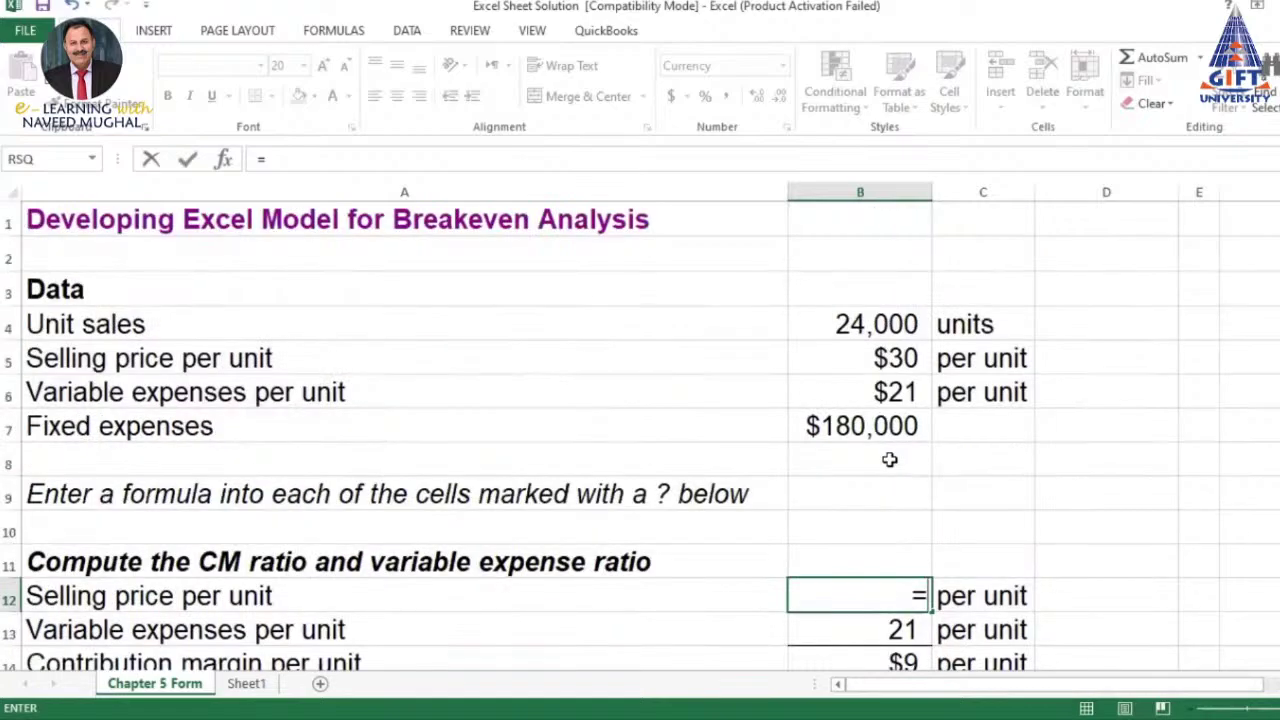
left_click(890, 357)
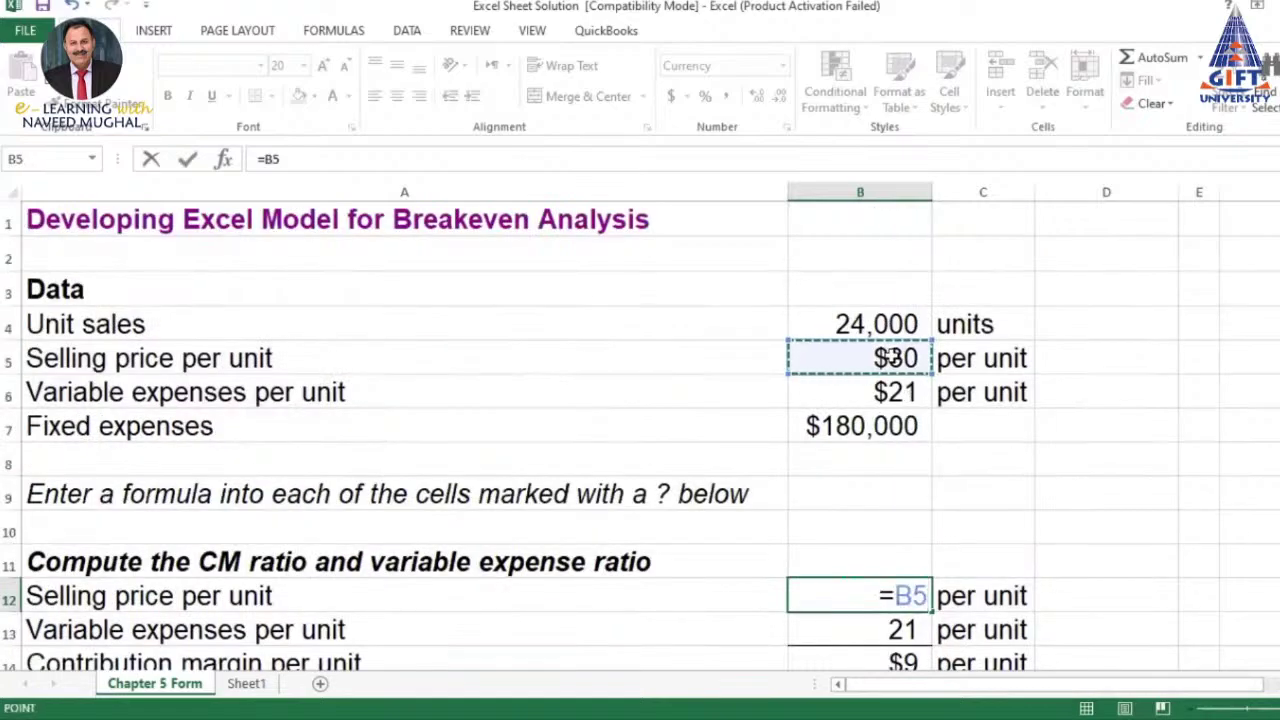
key("Return")
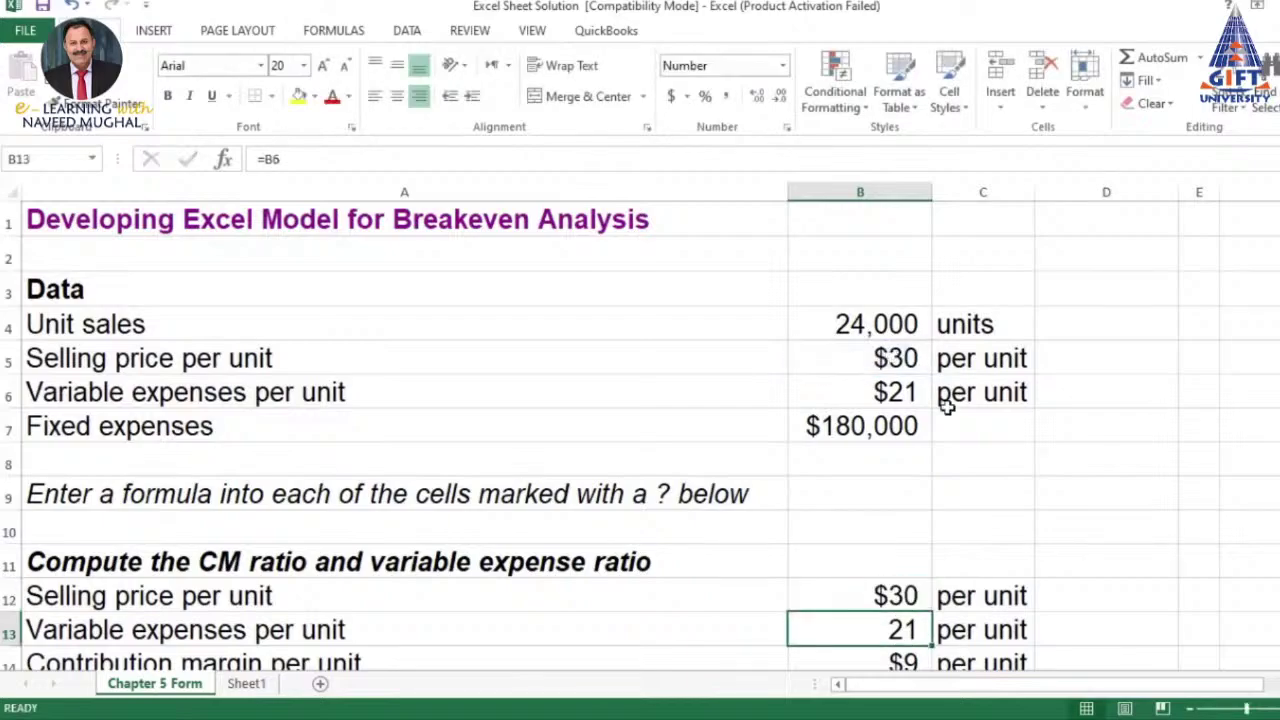
scroll(920, 449, "down", 2)
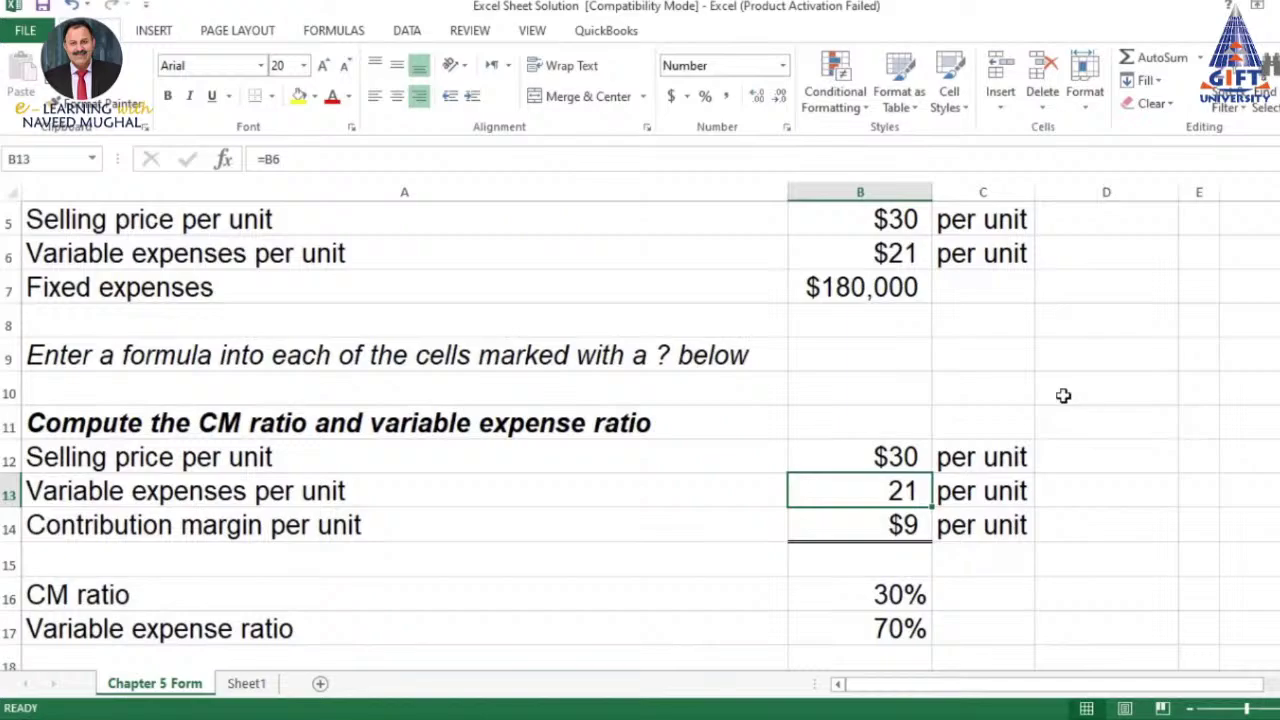
type("=")
left_click(887, 253)
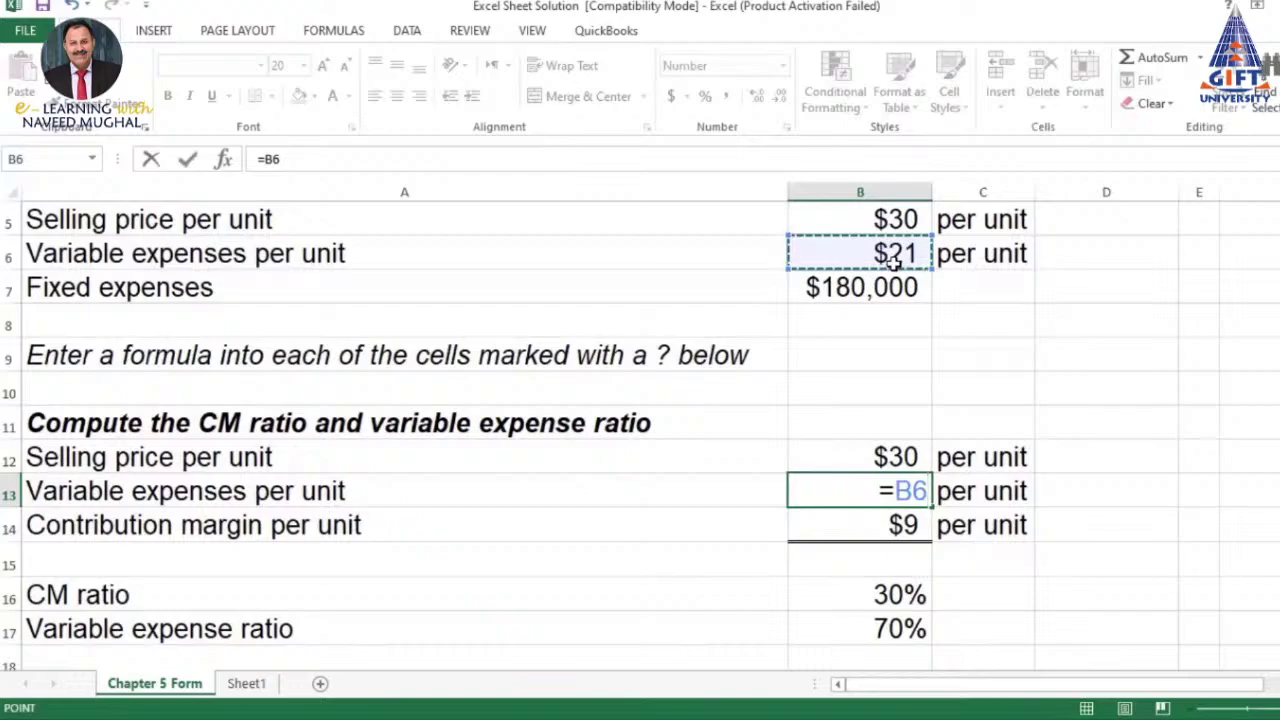
key("Return")
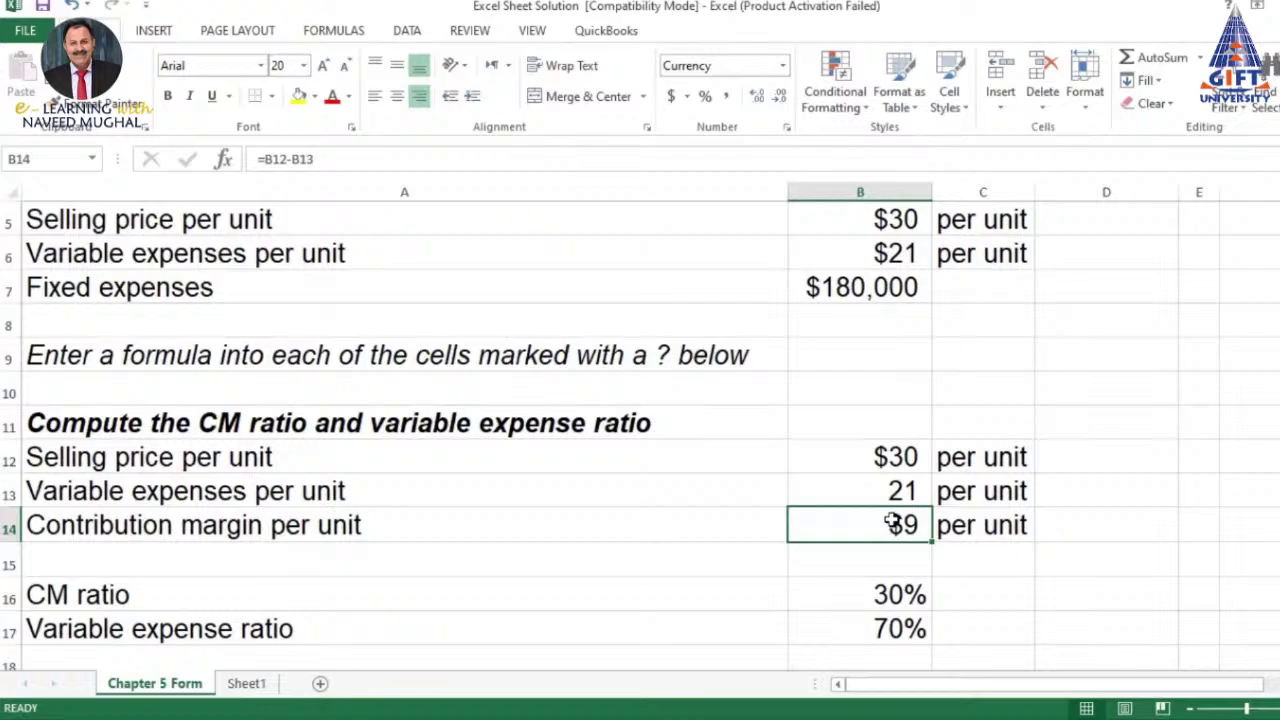
Enter =B12-B13 in B14 so the contribution margin per unit shows $9
type("=")
left_click(890, 452)
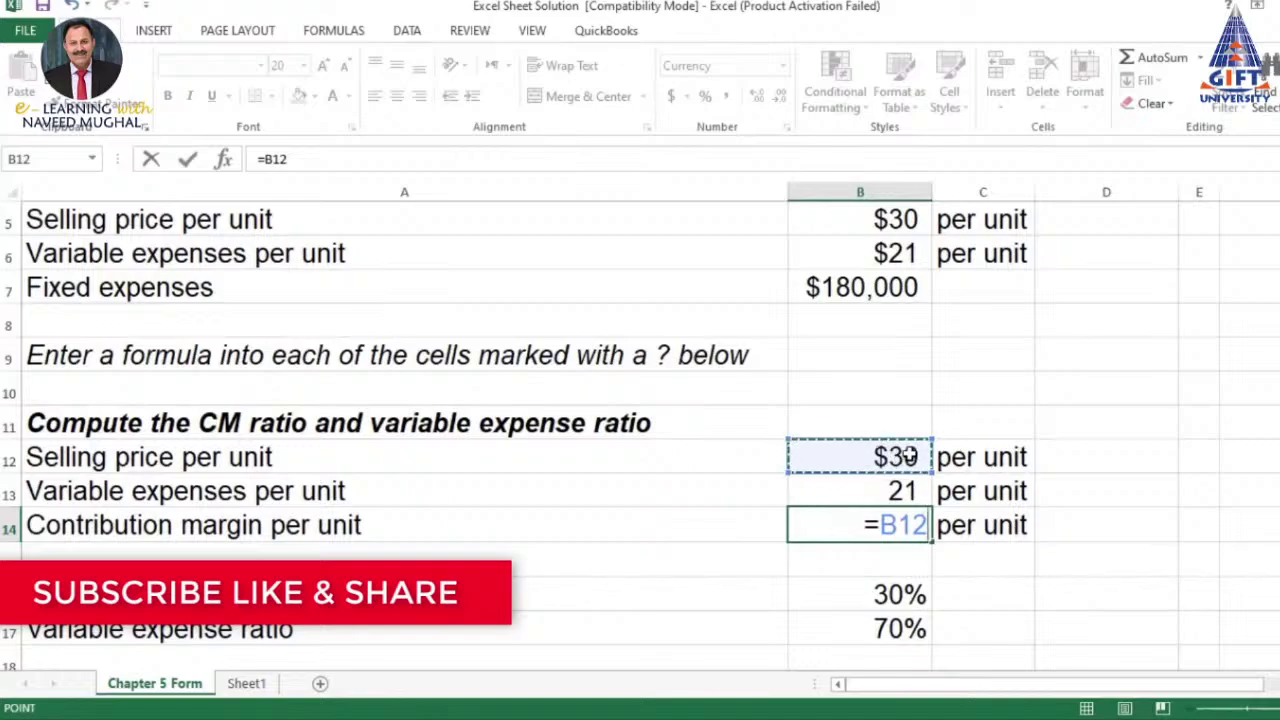
type("-")
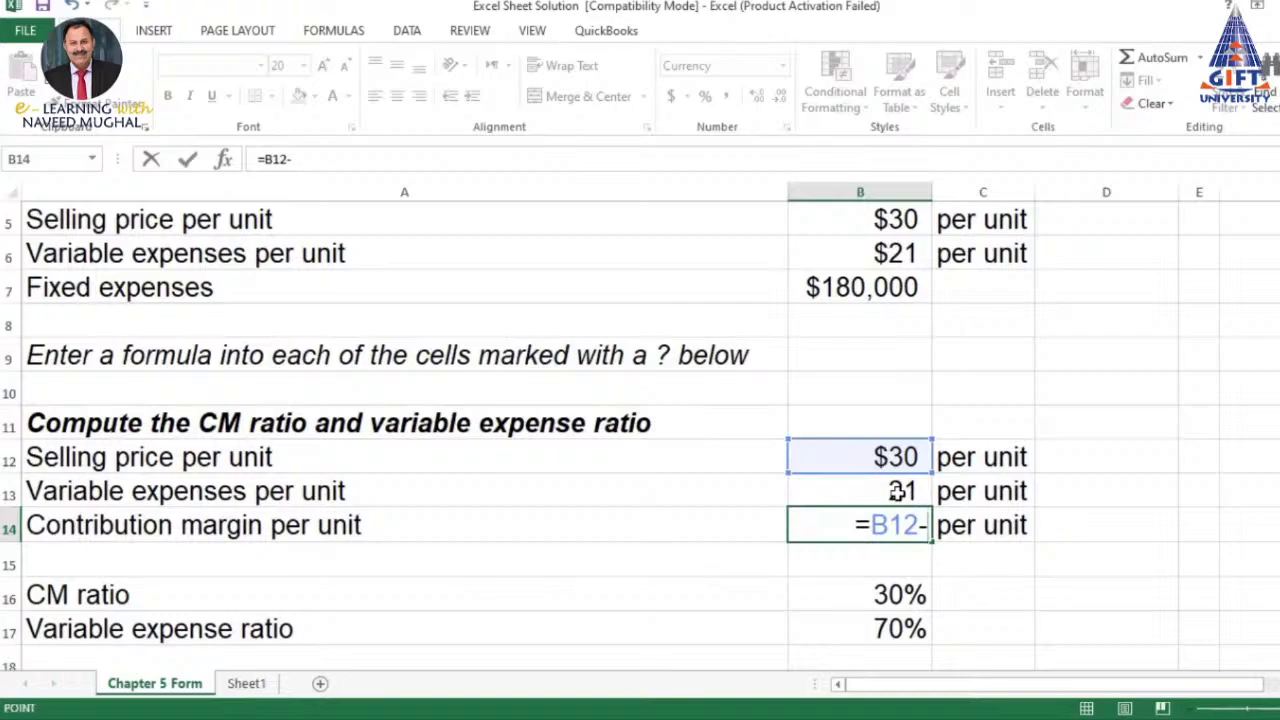
left_click(899, 490)
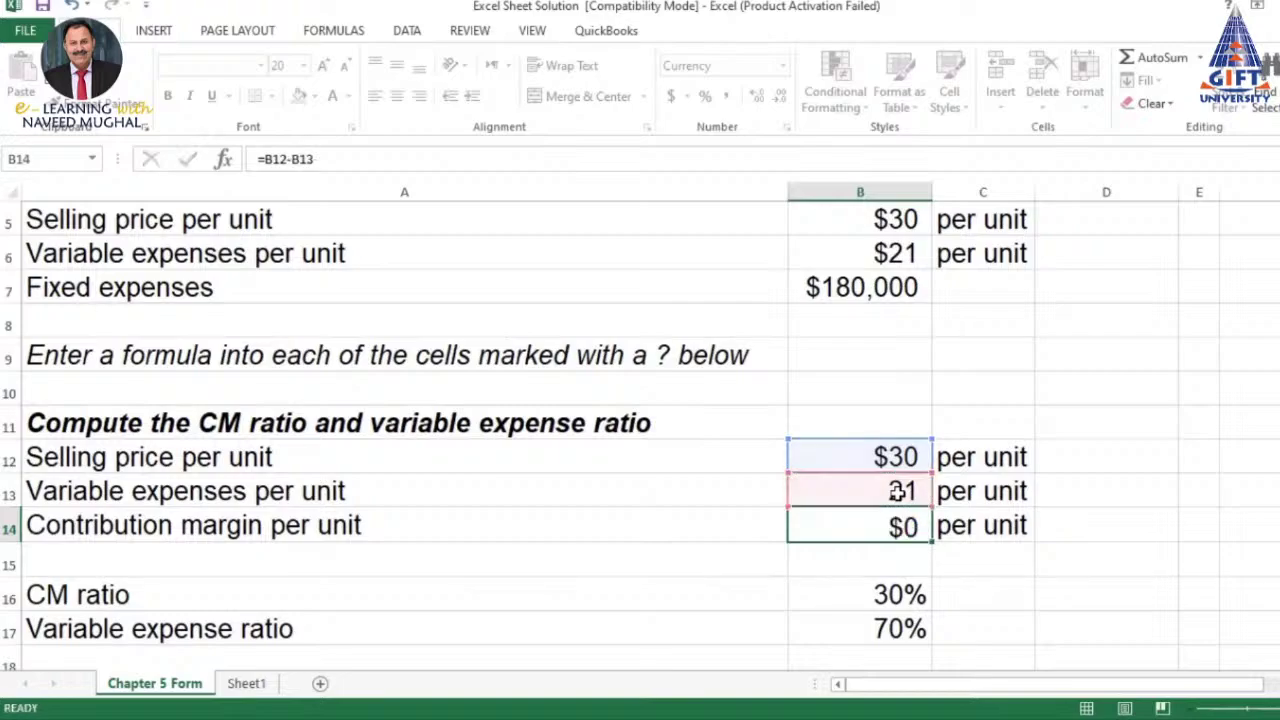
key("Return")
left_click(912, 527)
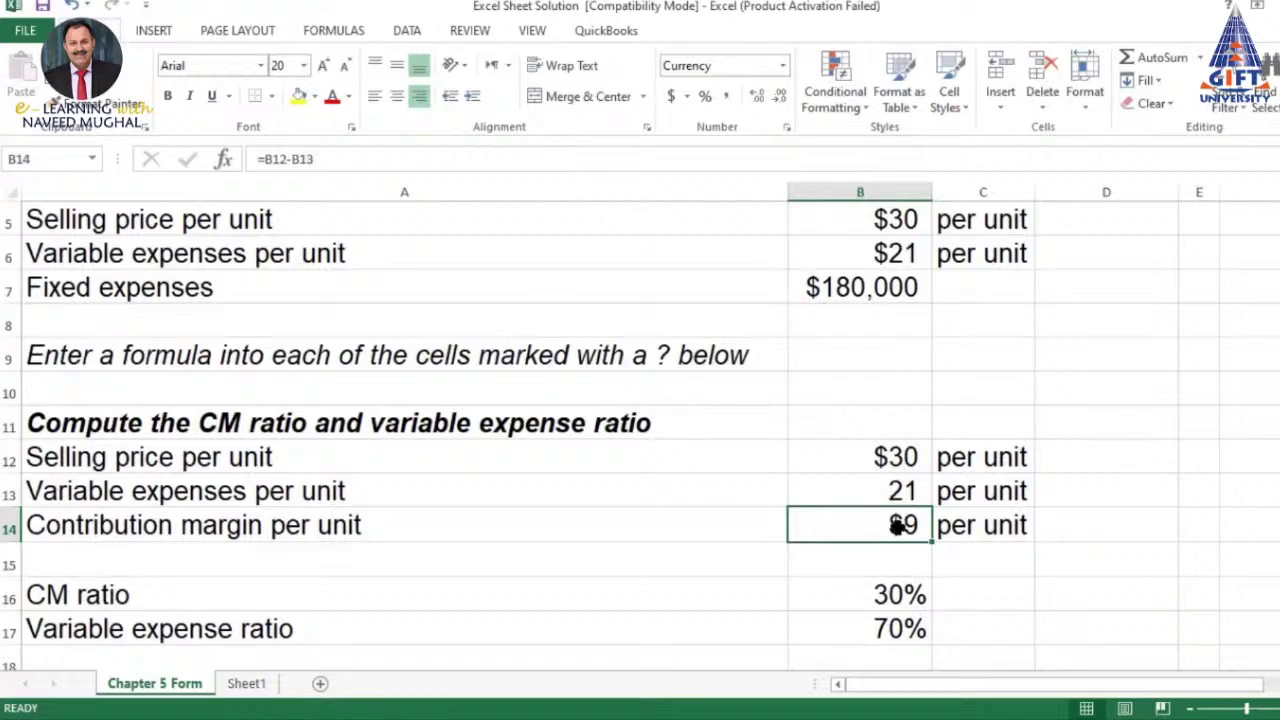
Re-enter the unit contribution margin in B14 as =B12-B13, still returning $9
scroll(906, 450, "down", 2)
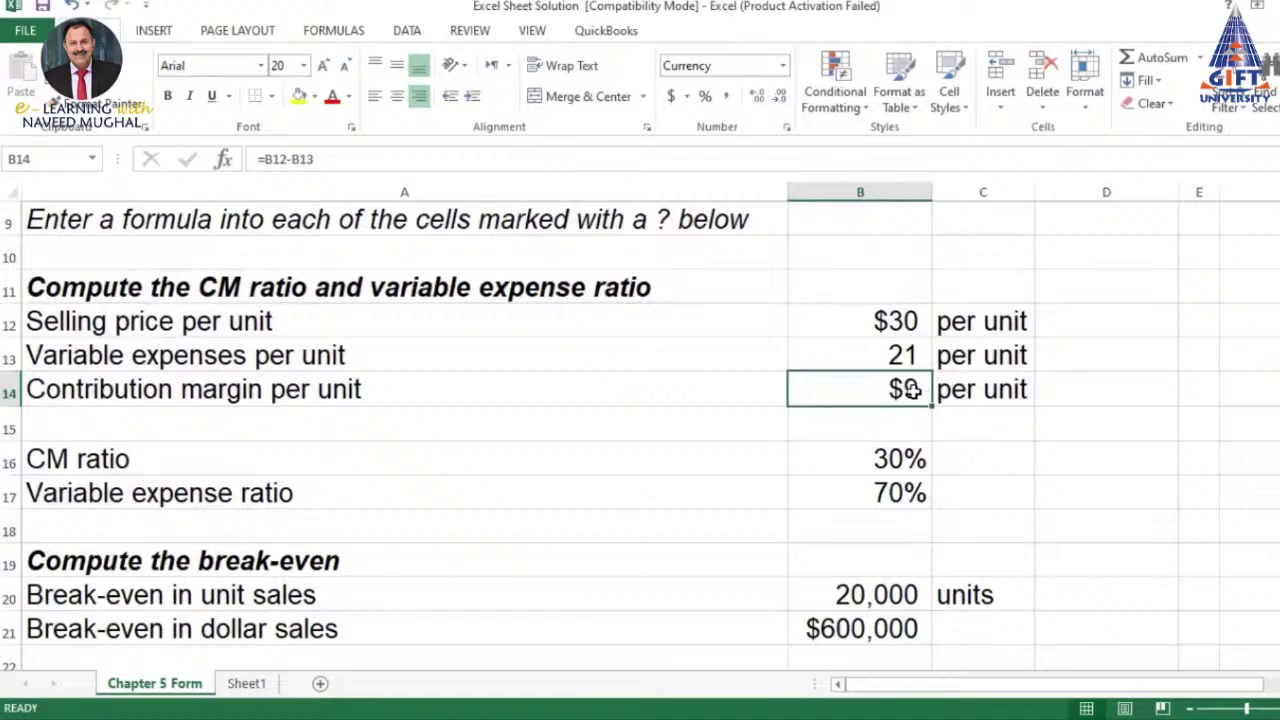
scroll(906, 380, "up", 2)
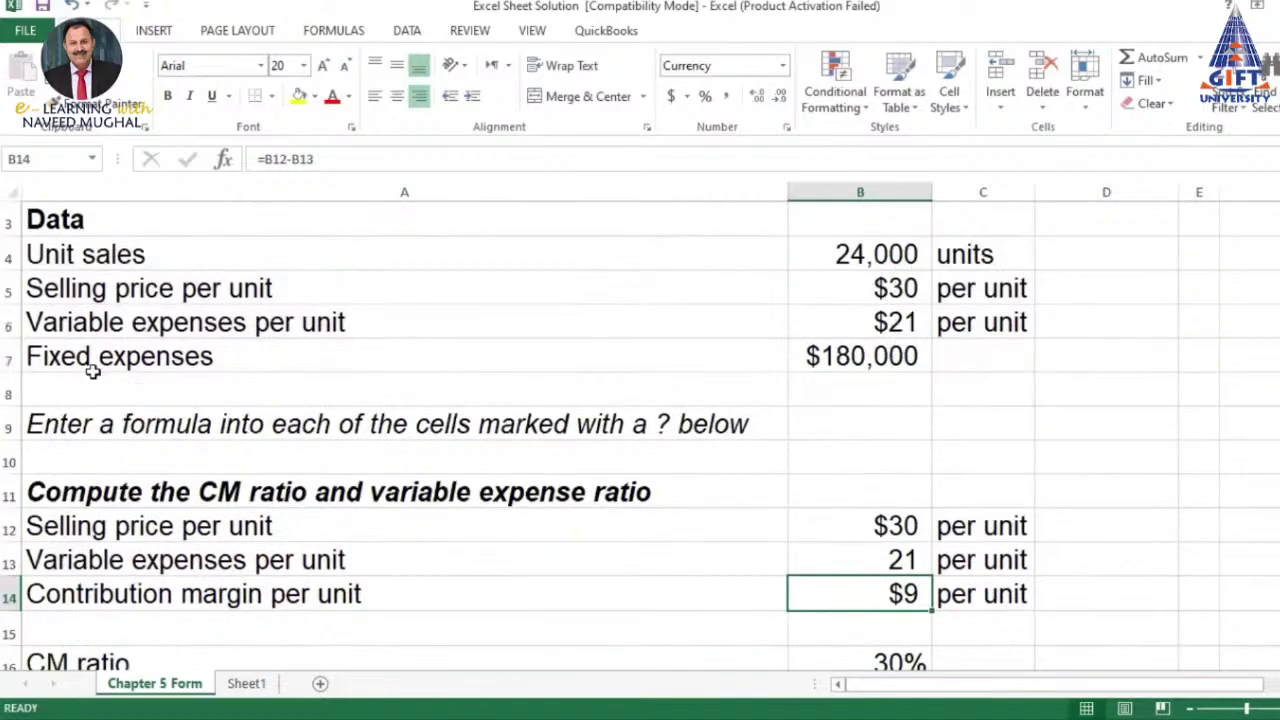
scroll(956, 398, "down", 2)
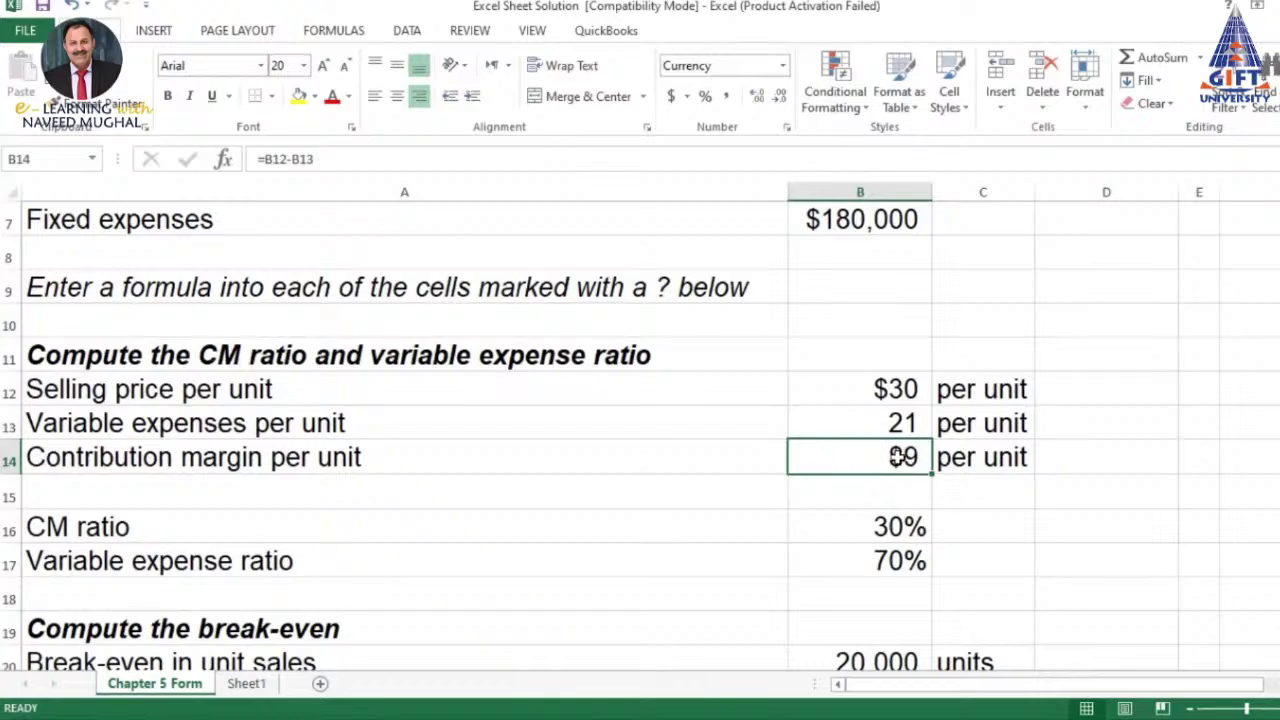
type("=")
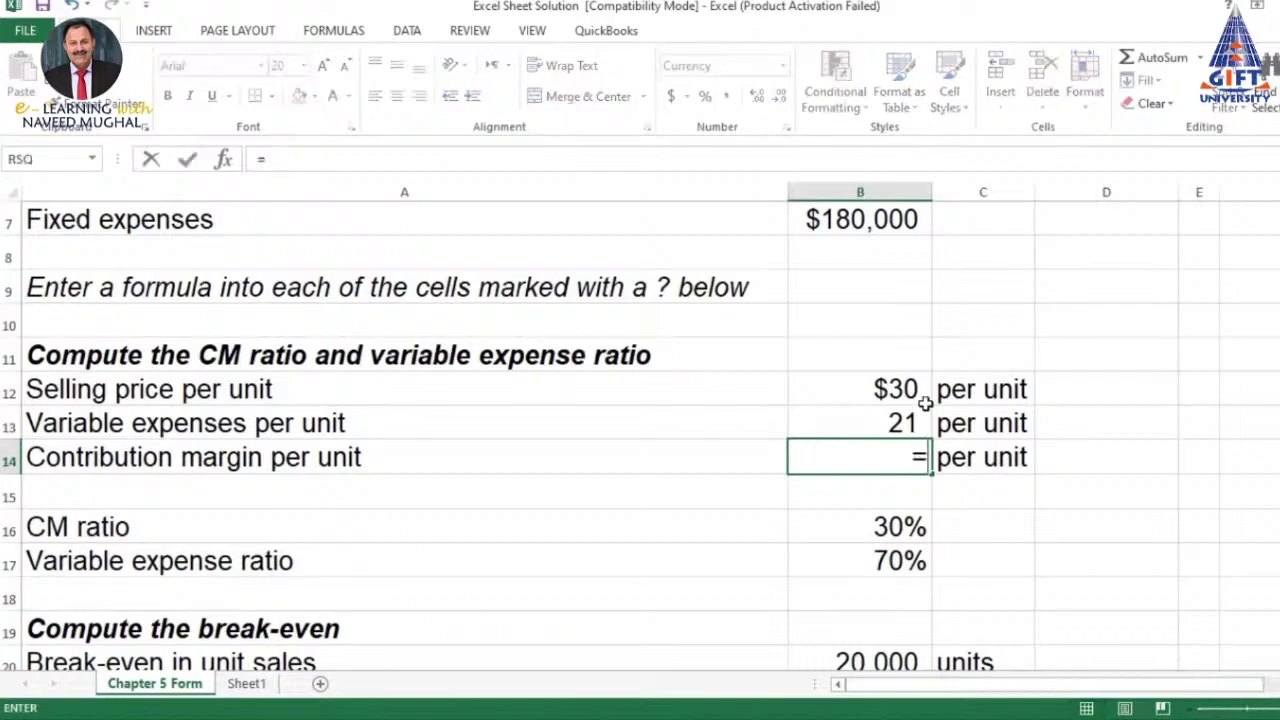
left_click(885, 386)
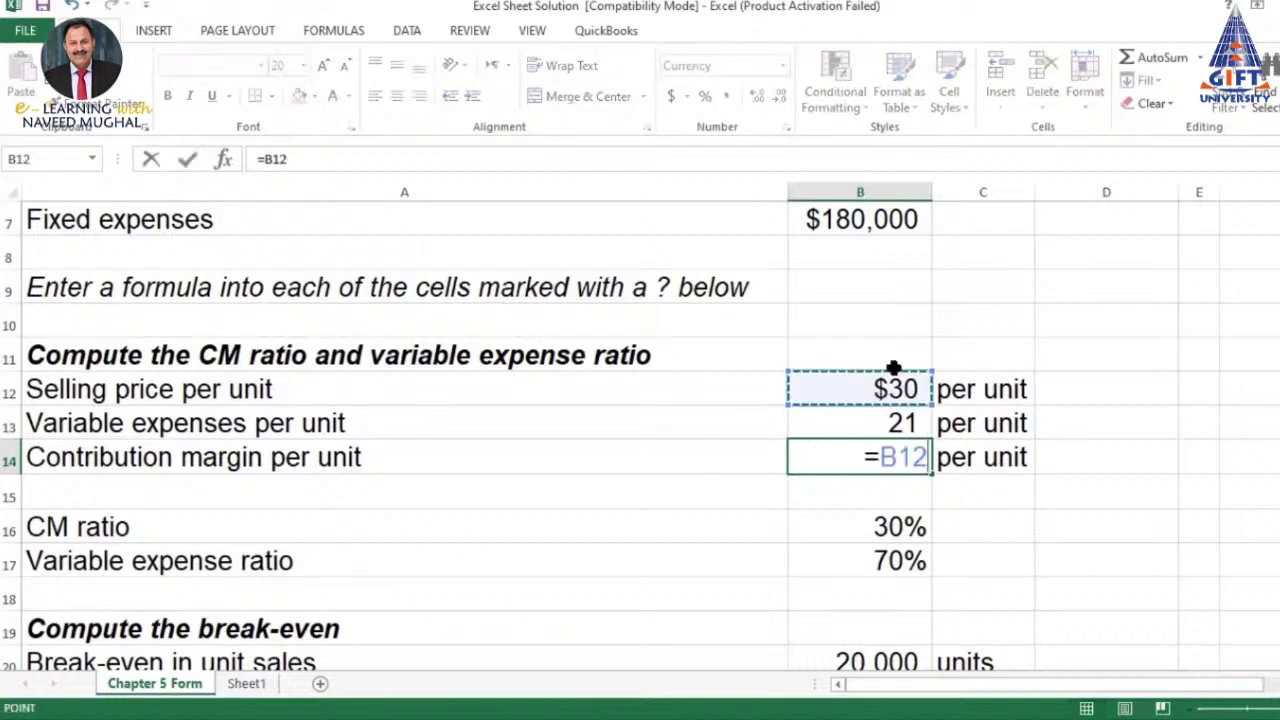
type("-")
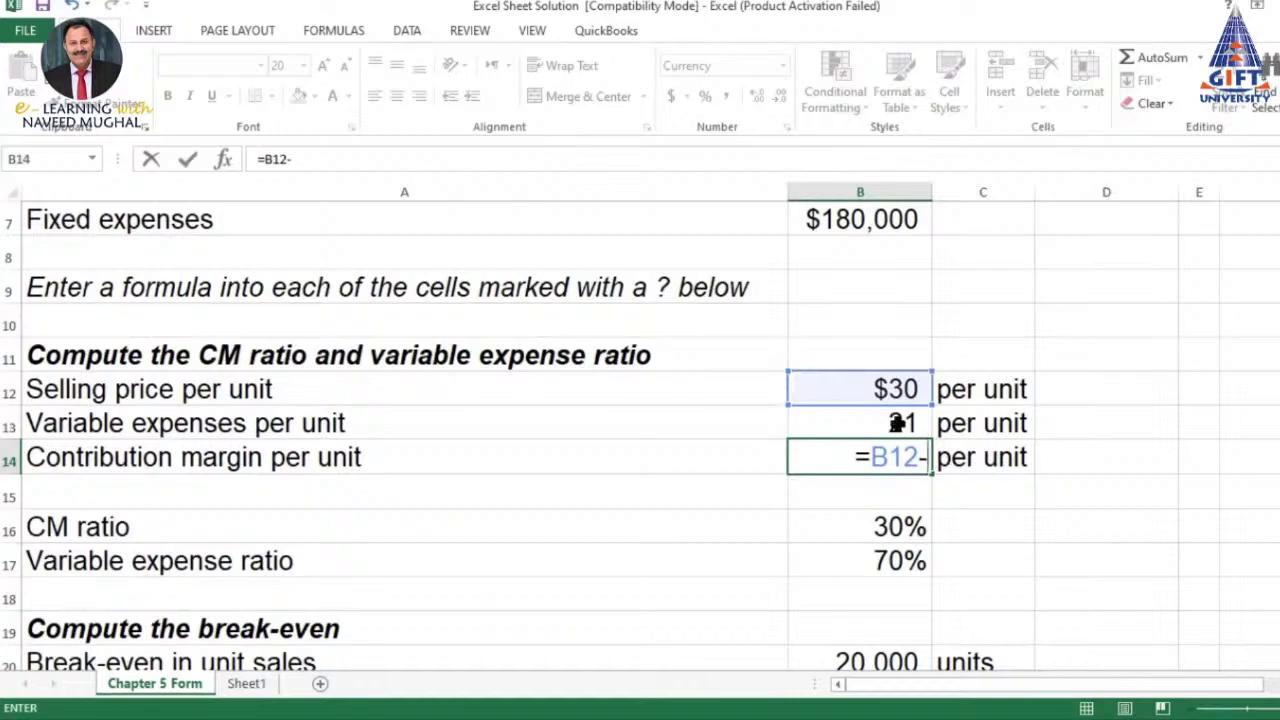
left_click(899, 423)
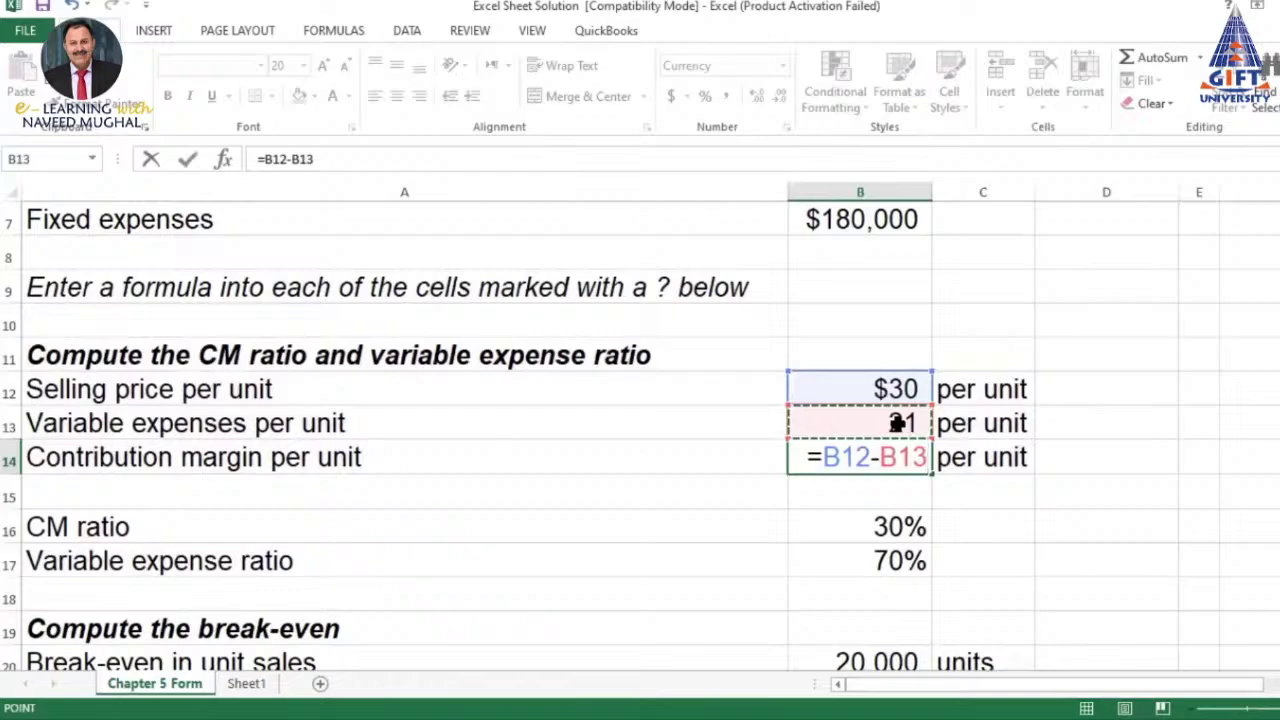
key("Return")
left_click(914, 457)
Enter =B14/B12 in B16 so the CM ratio shows 30%
scroll(1006, 423, "down", 2)
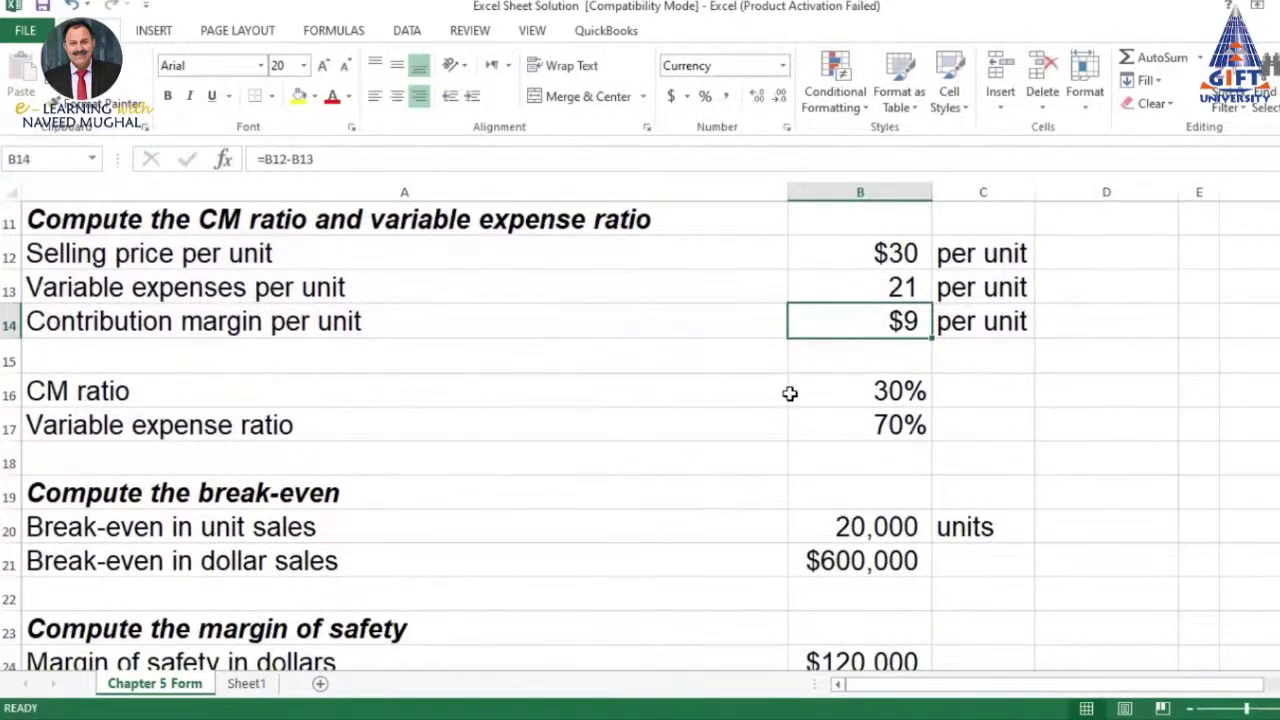
left_click(884, 391)
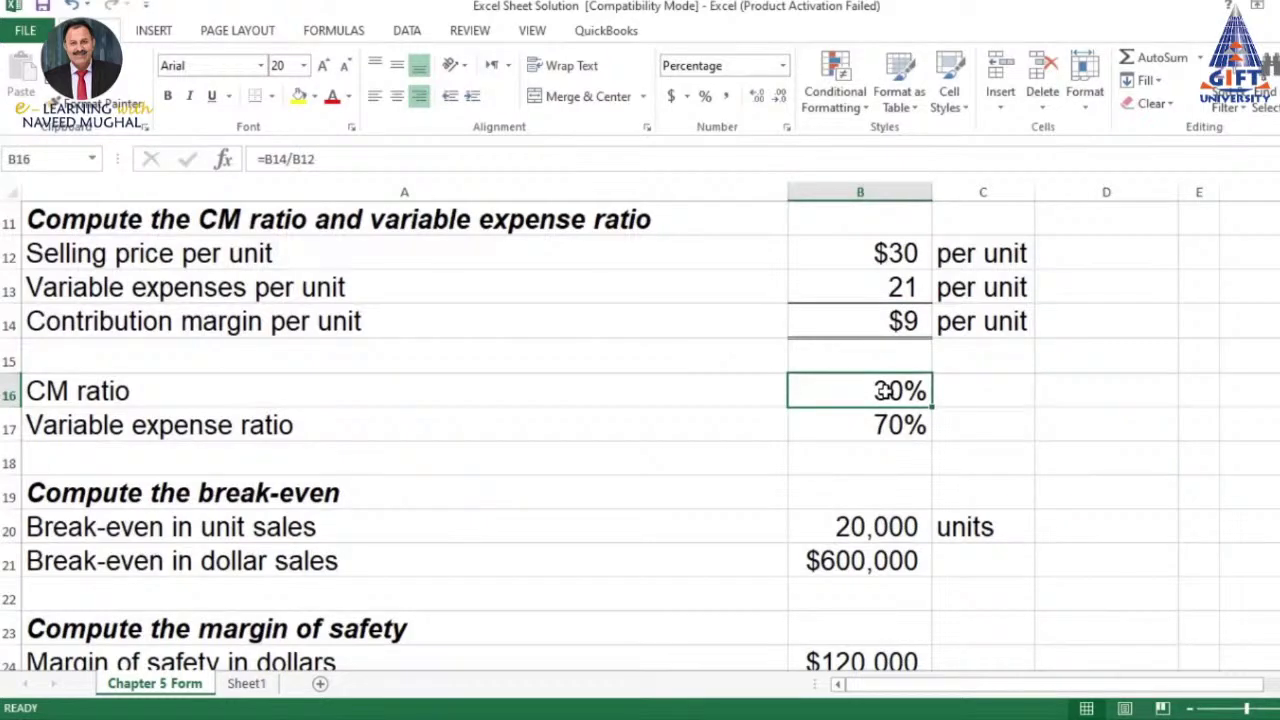
type("=")
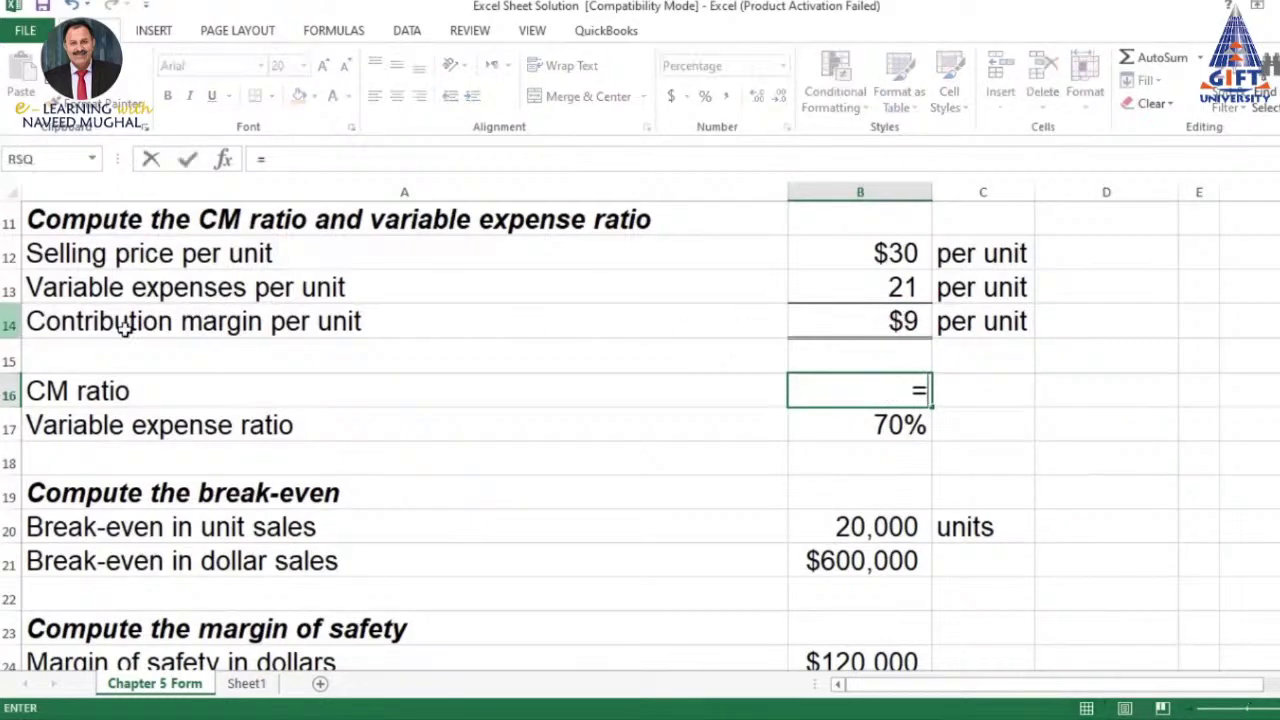
left_click(893, 321)
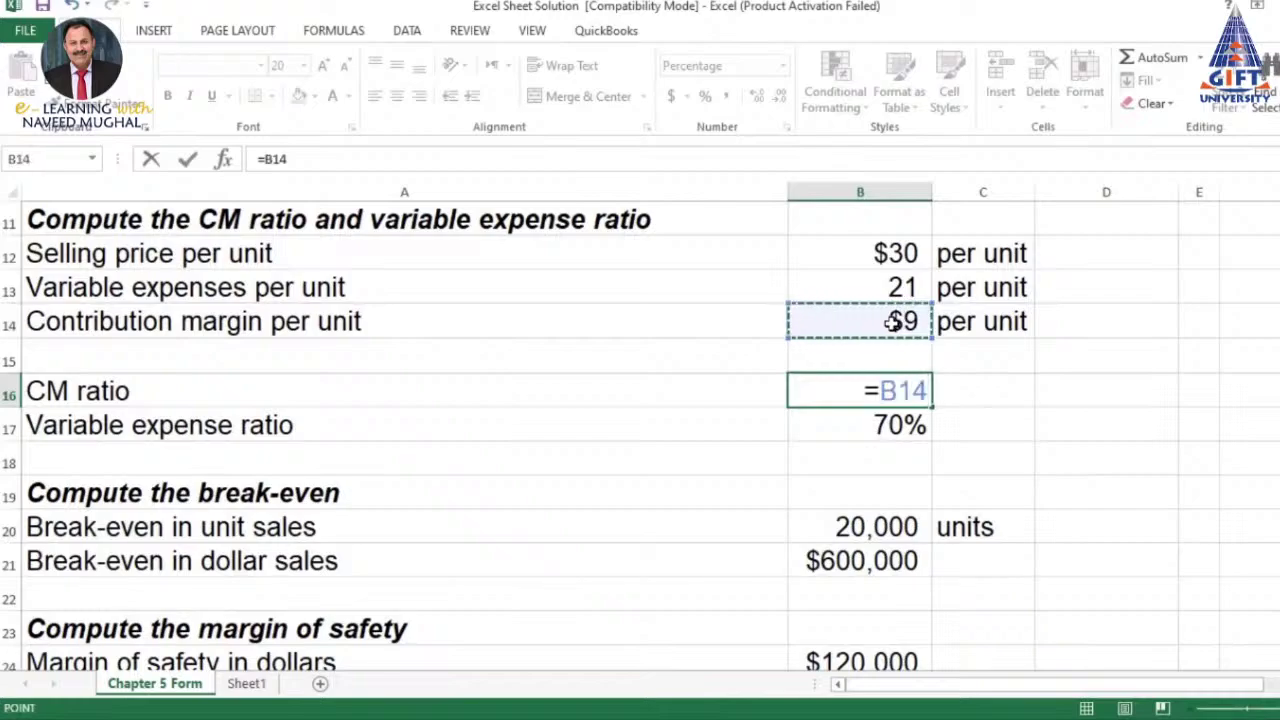
type("/")
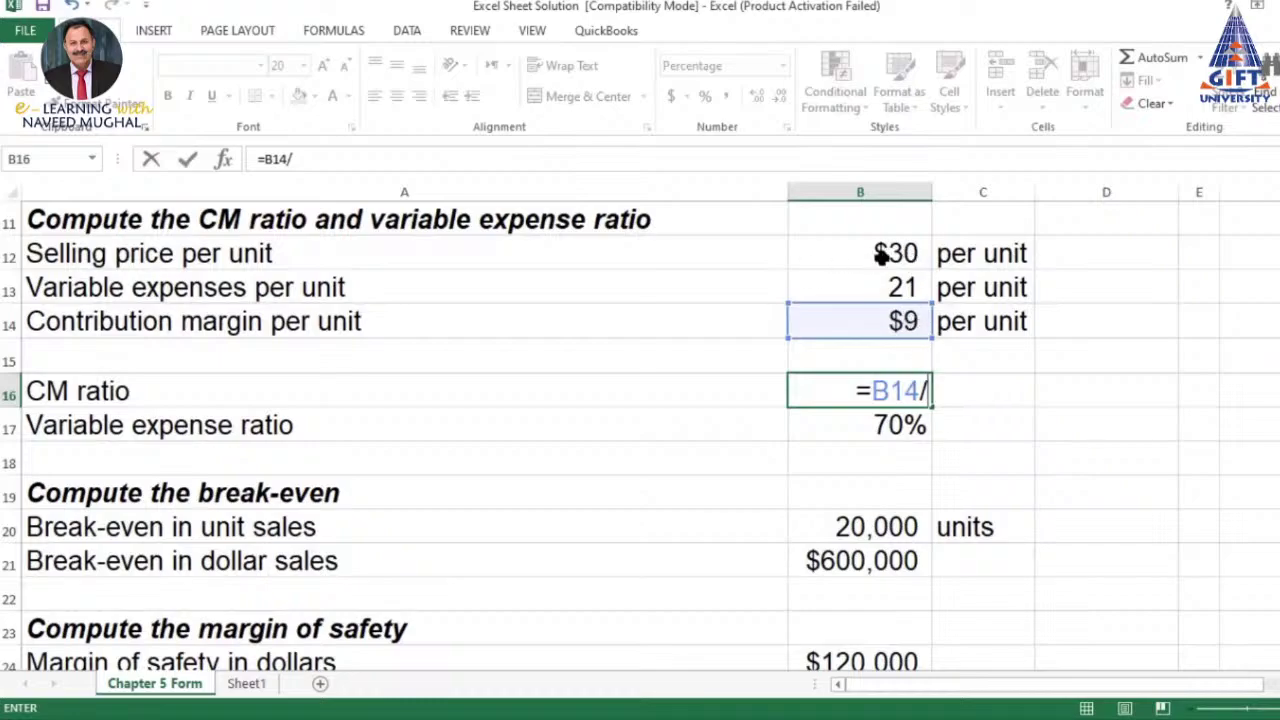
left_click(882, 253)
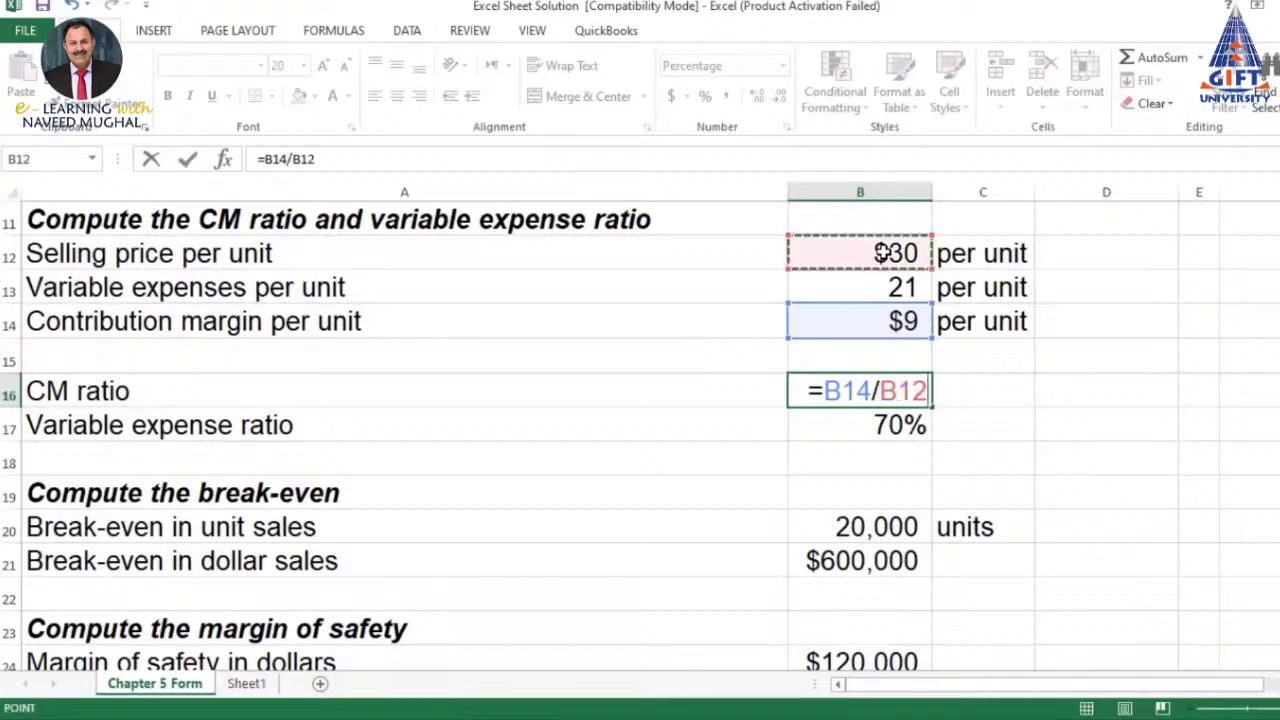
key("Return")
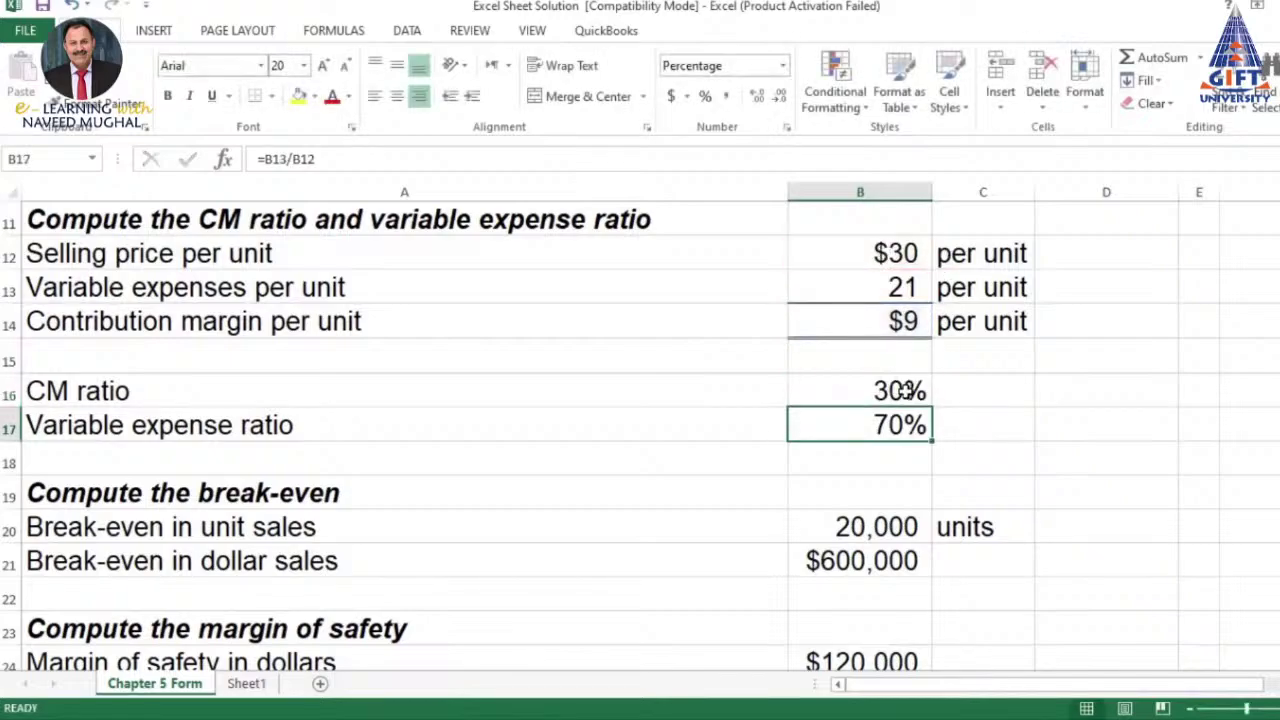
left_click(903, 390)
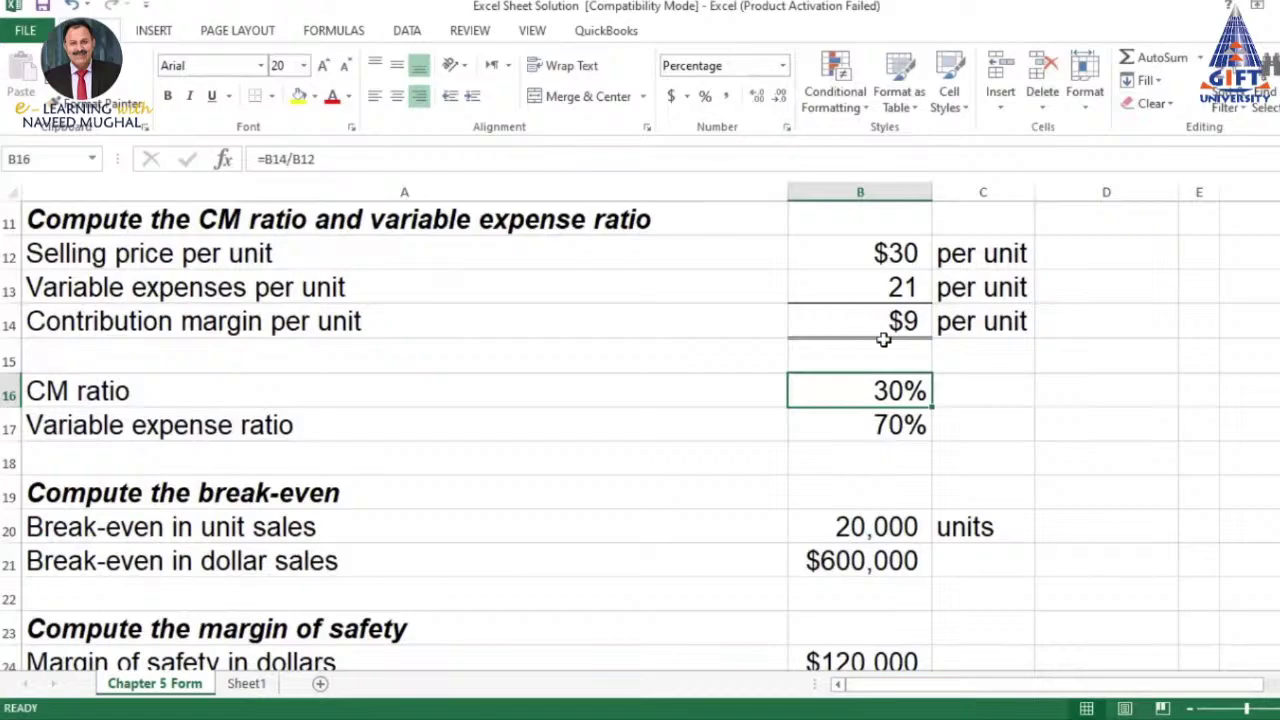
left_click(728, 97)
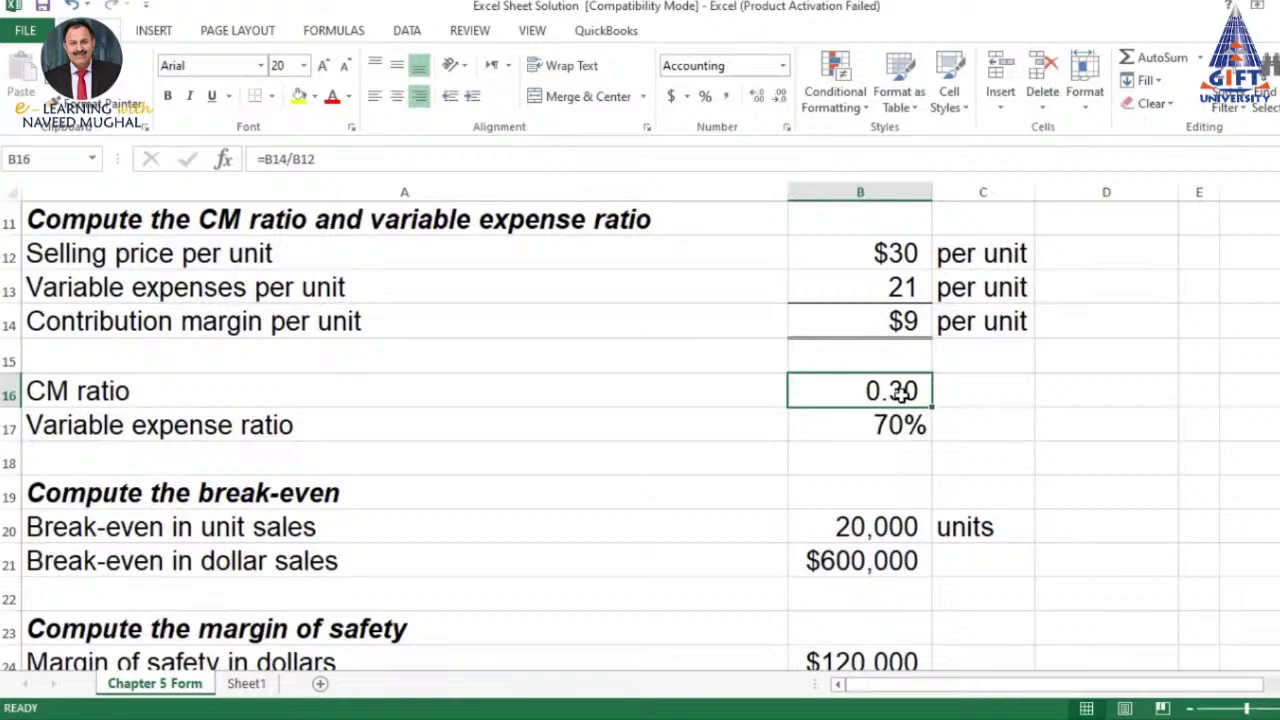
left_click(705, 97)
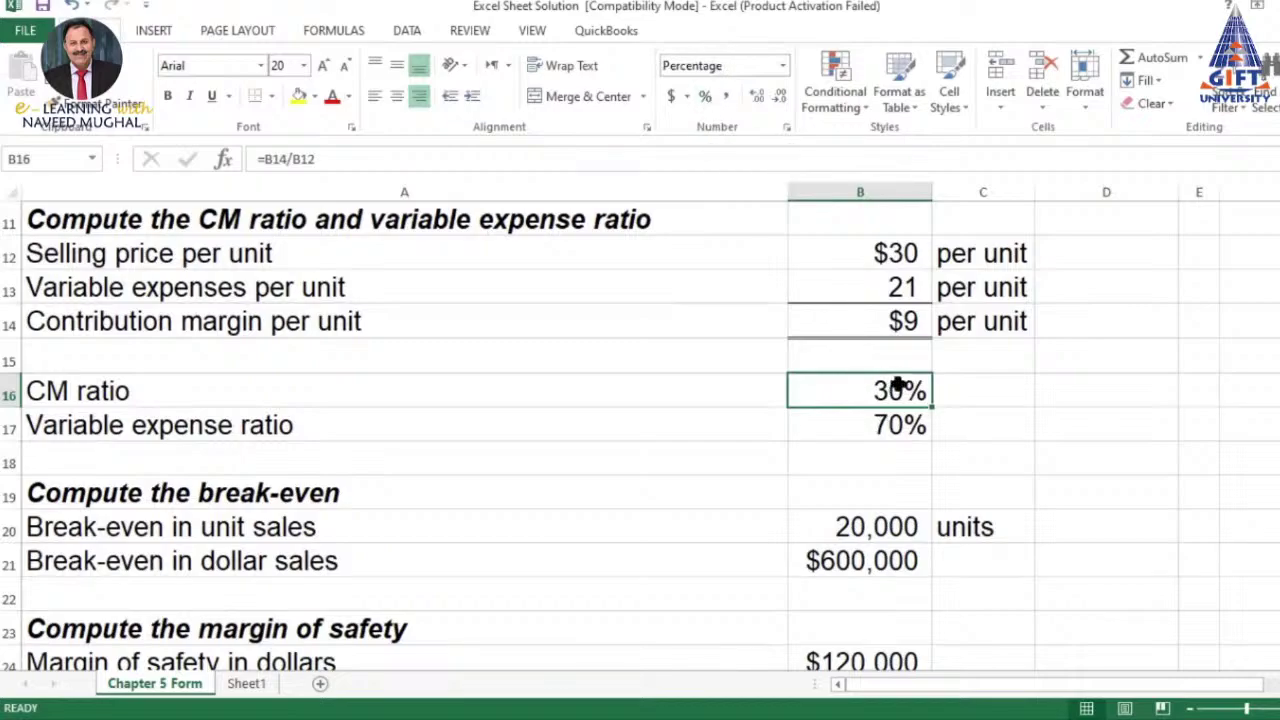
left_click(905, 440)
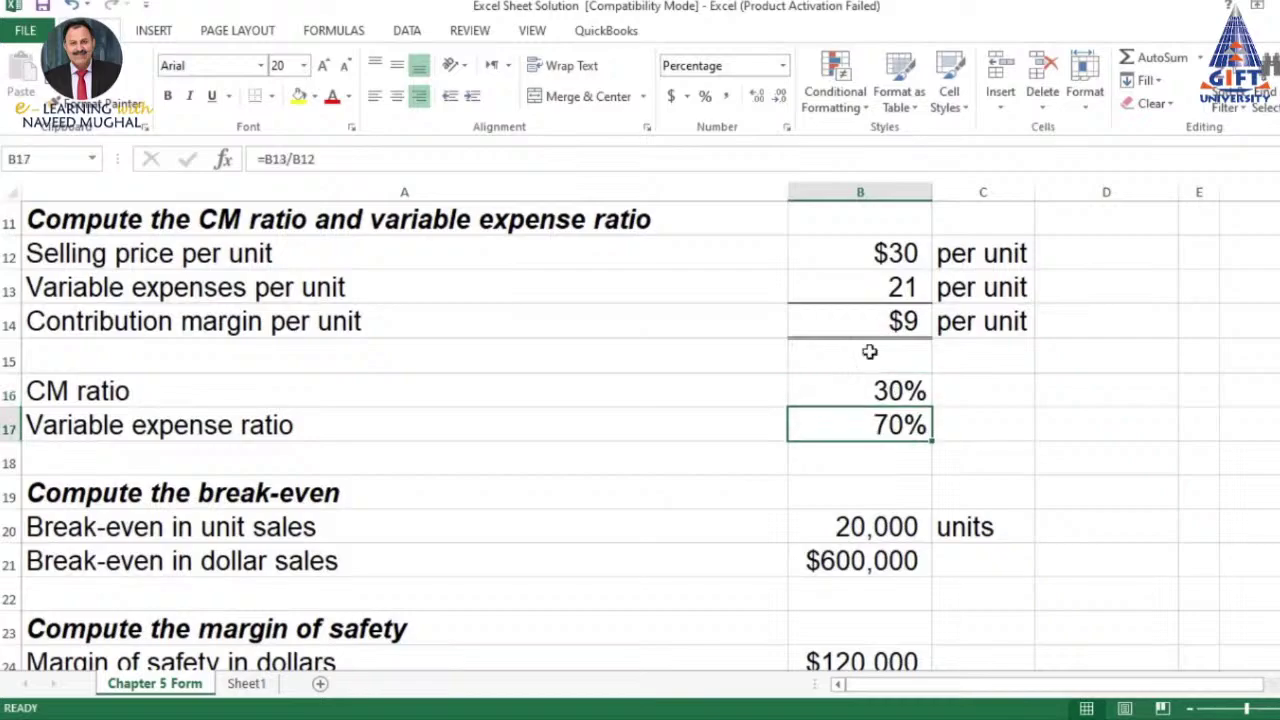
left_click(727, 97)
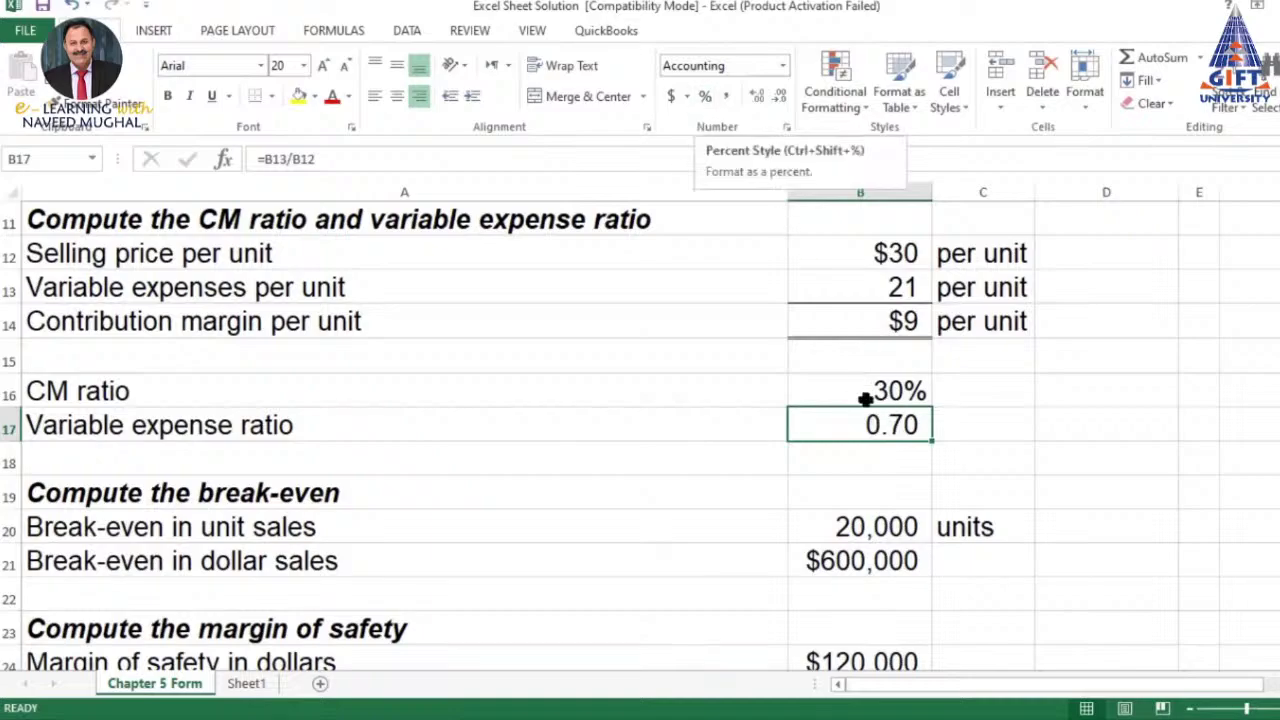
left_click(687, 97)
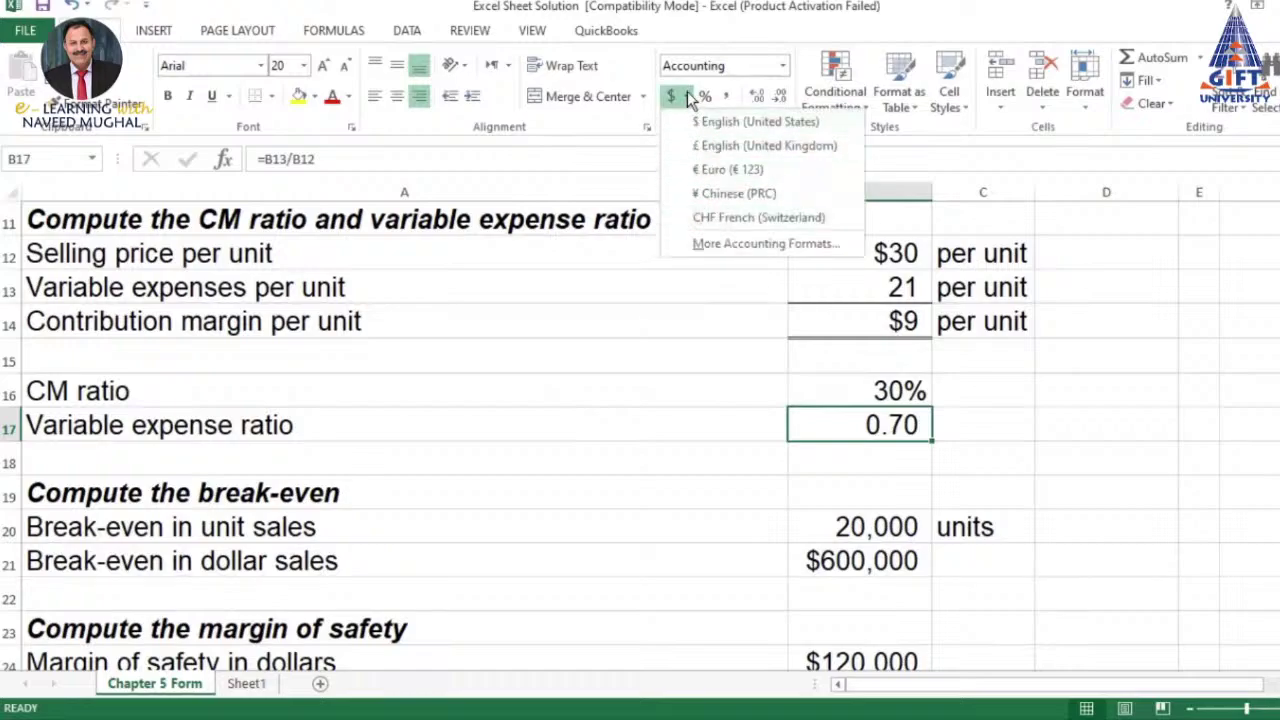
left_click(687, 97)
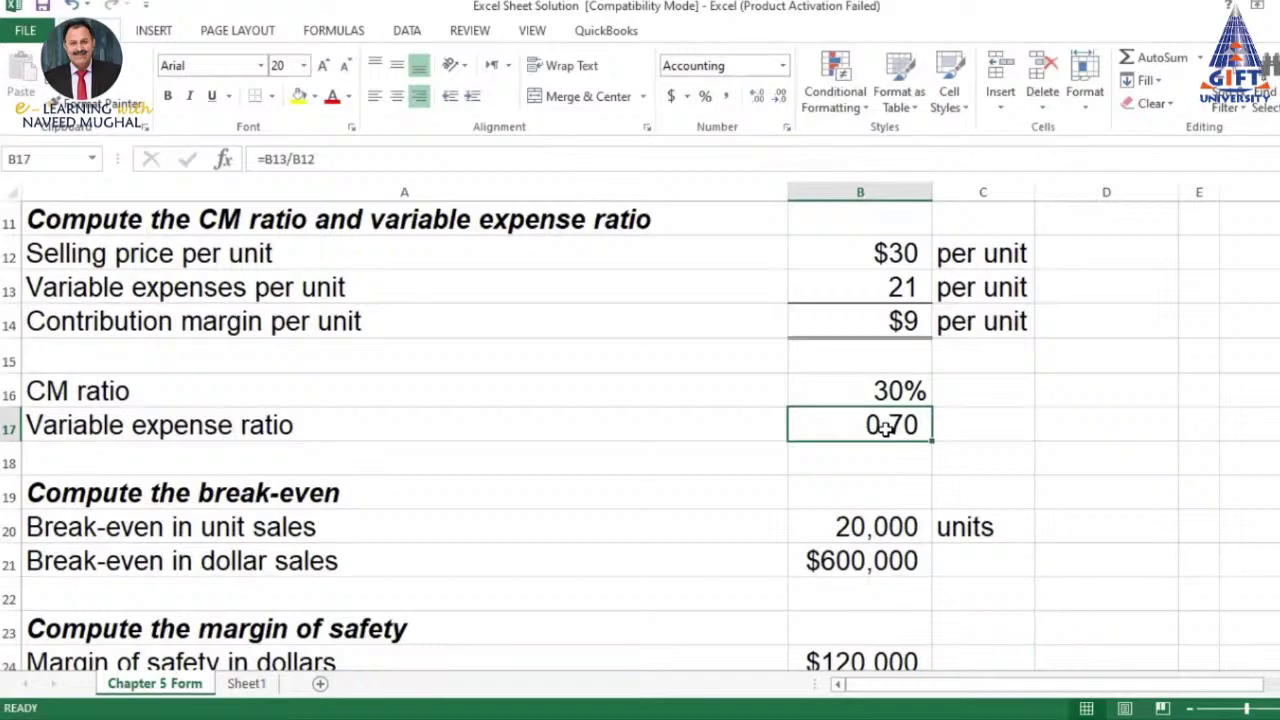
Enter selling price 30, variable expenses 21 and fixed expenses 180000 in B5 to B7
scroll(890, 380, "up", 4)
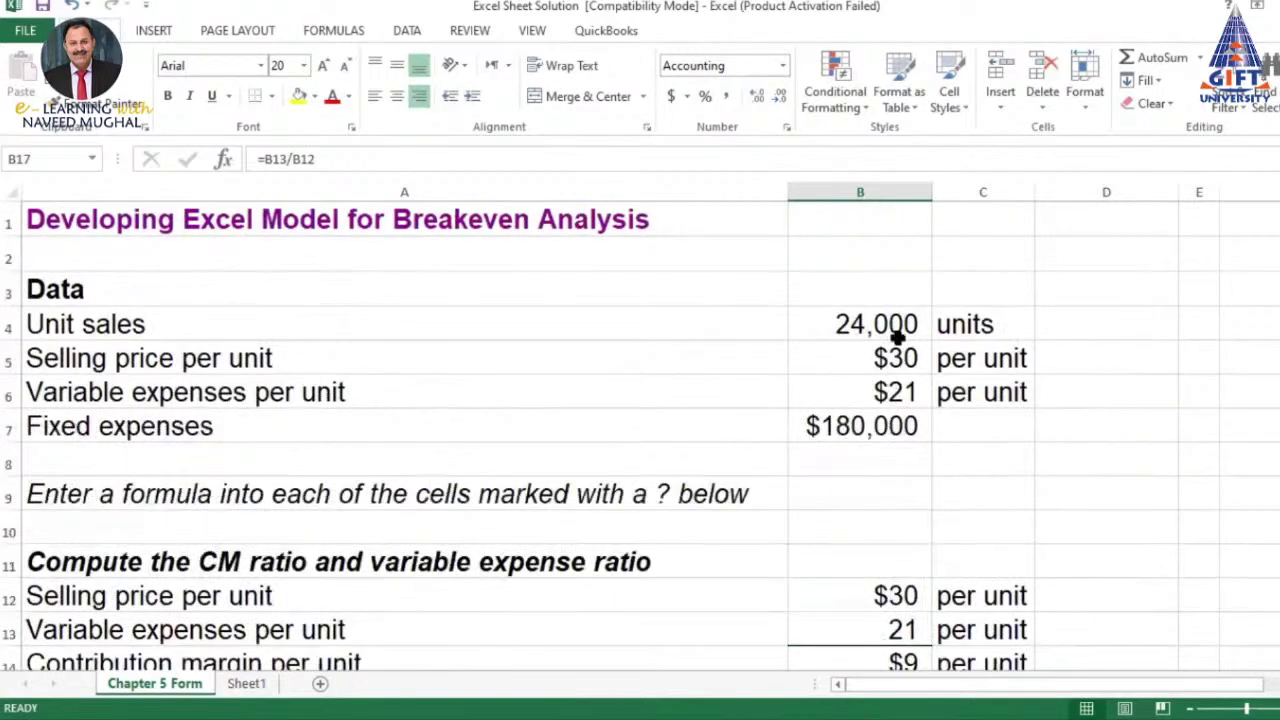
left_click(885, 363)
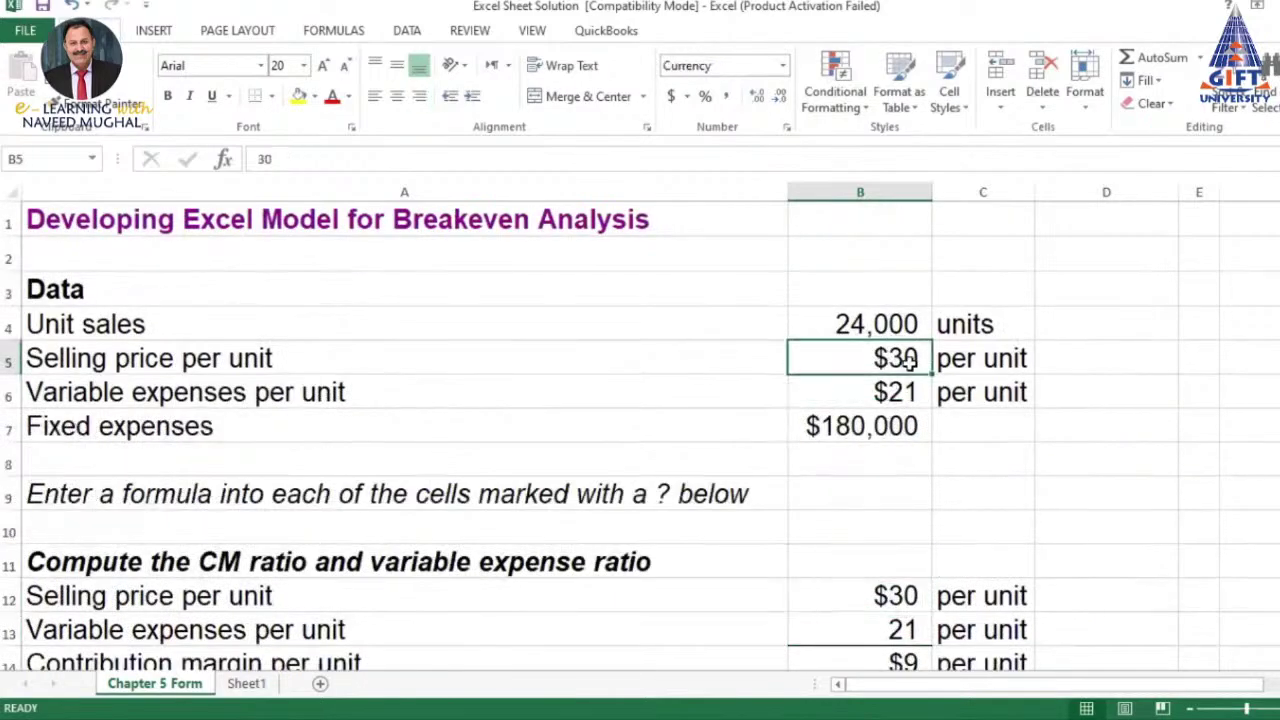
left_click(915, 396)
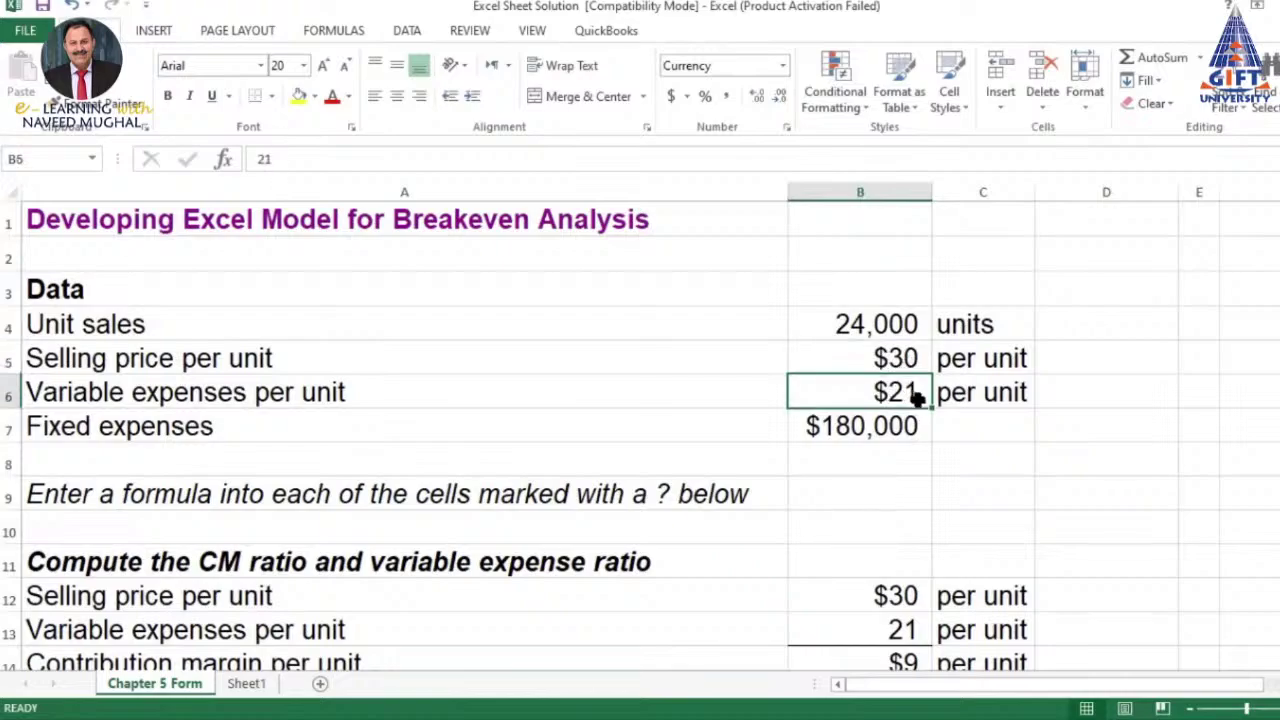
key("Return")
left_click(890, 358)
type("30")
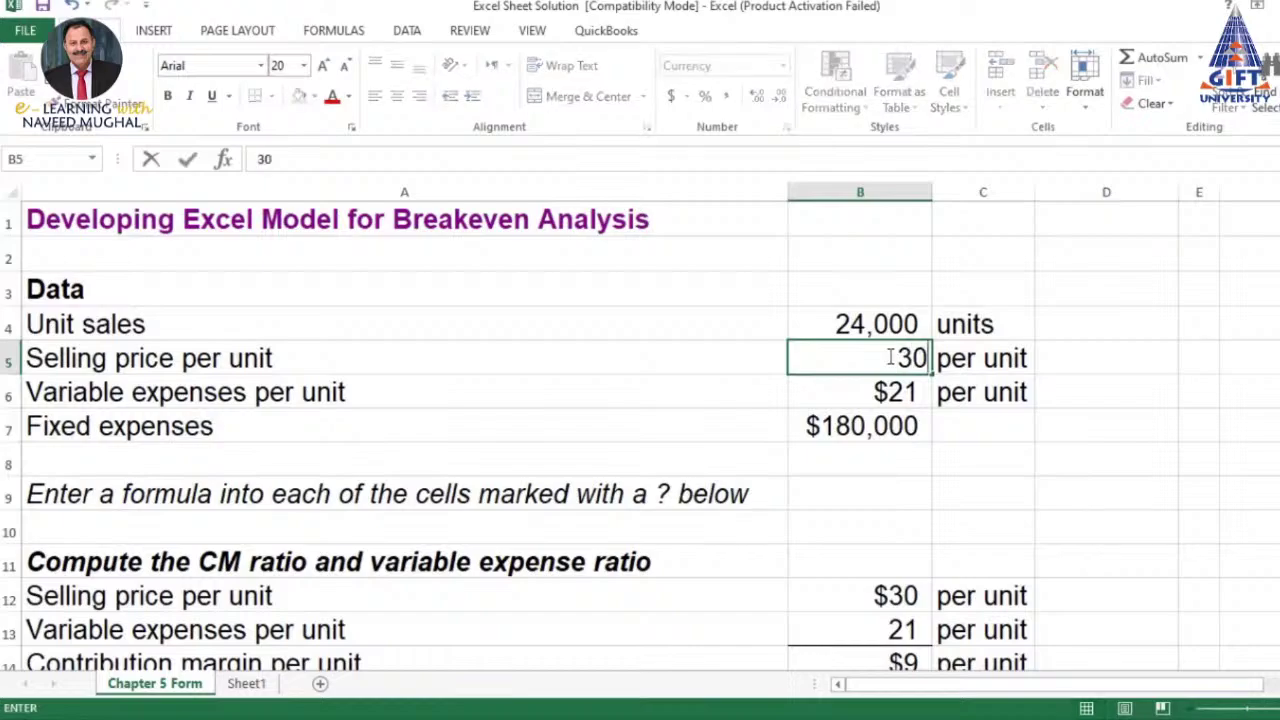
key("Return")
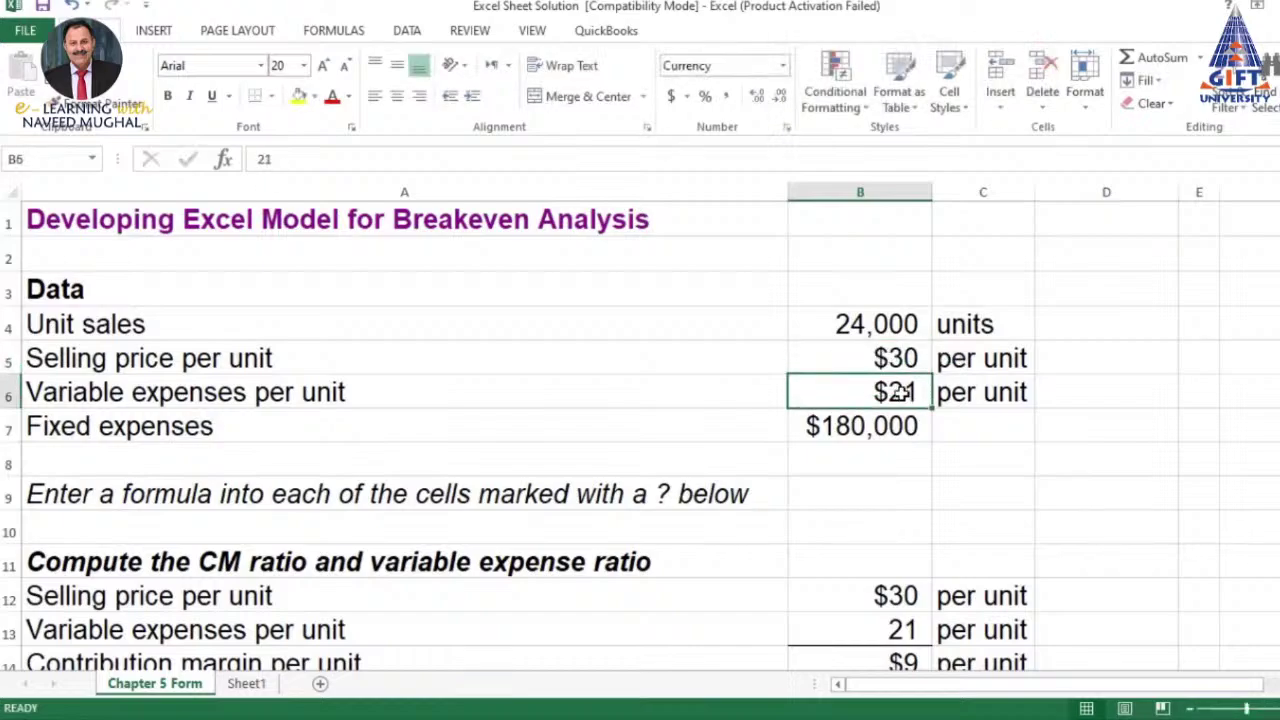
type("21")
key("Return")
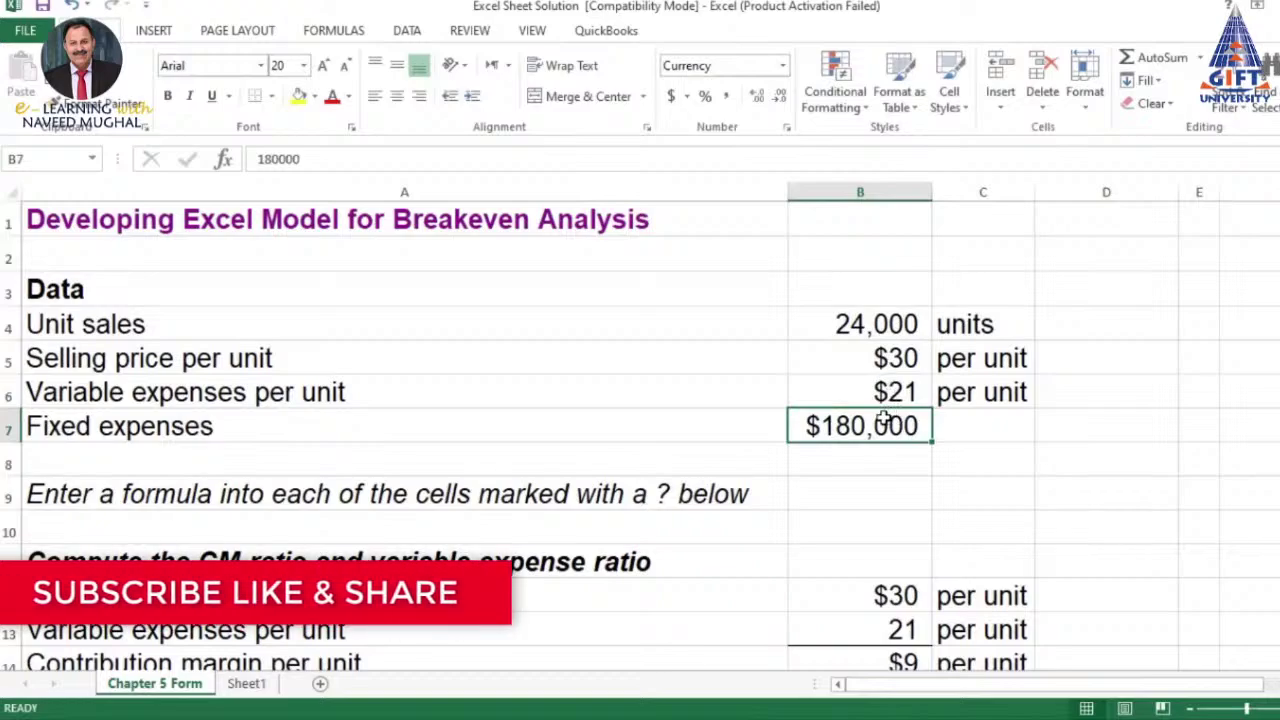
type("180000")
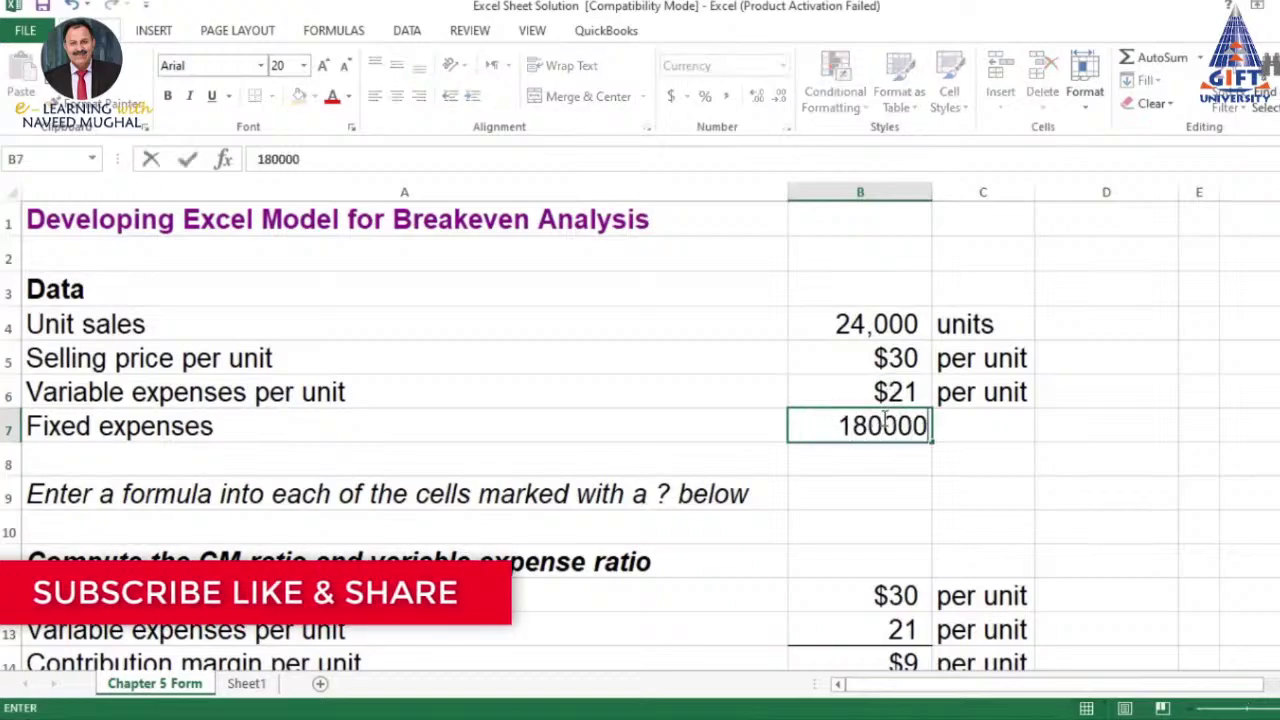
key("Return")
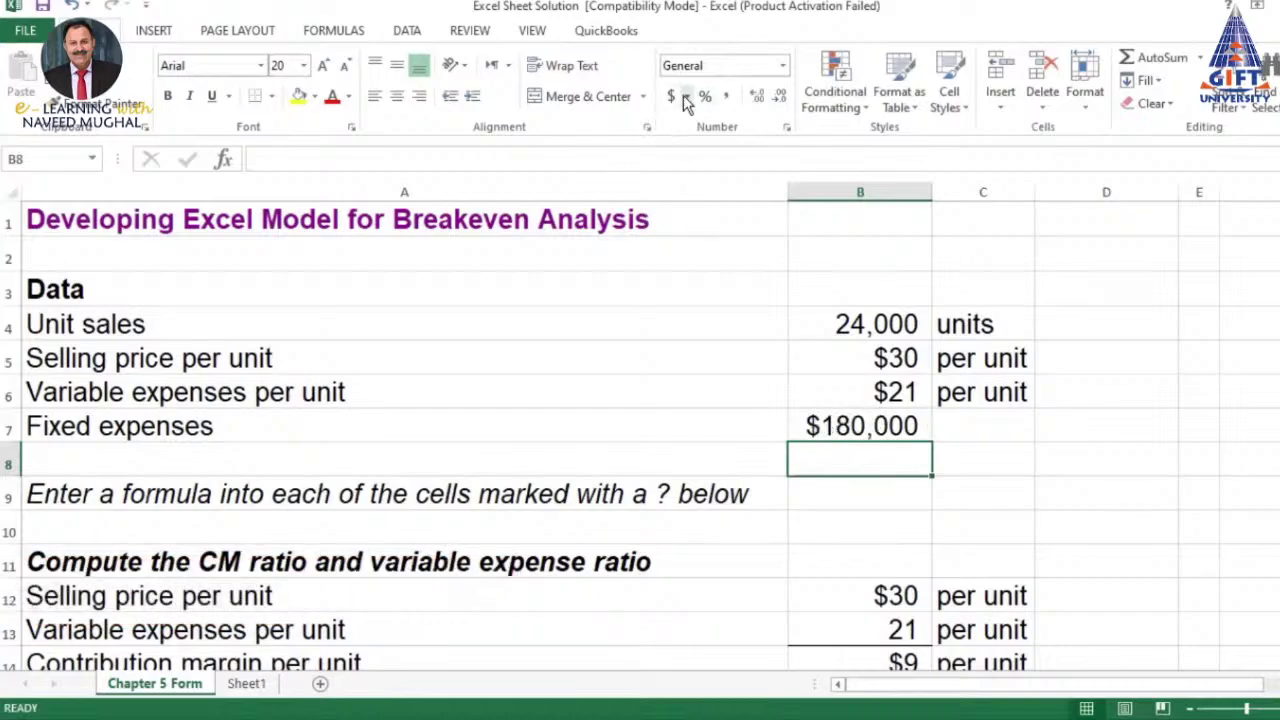
scroll(850, 425, "down", 3)
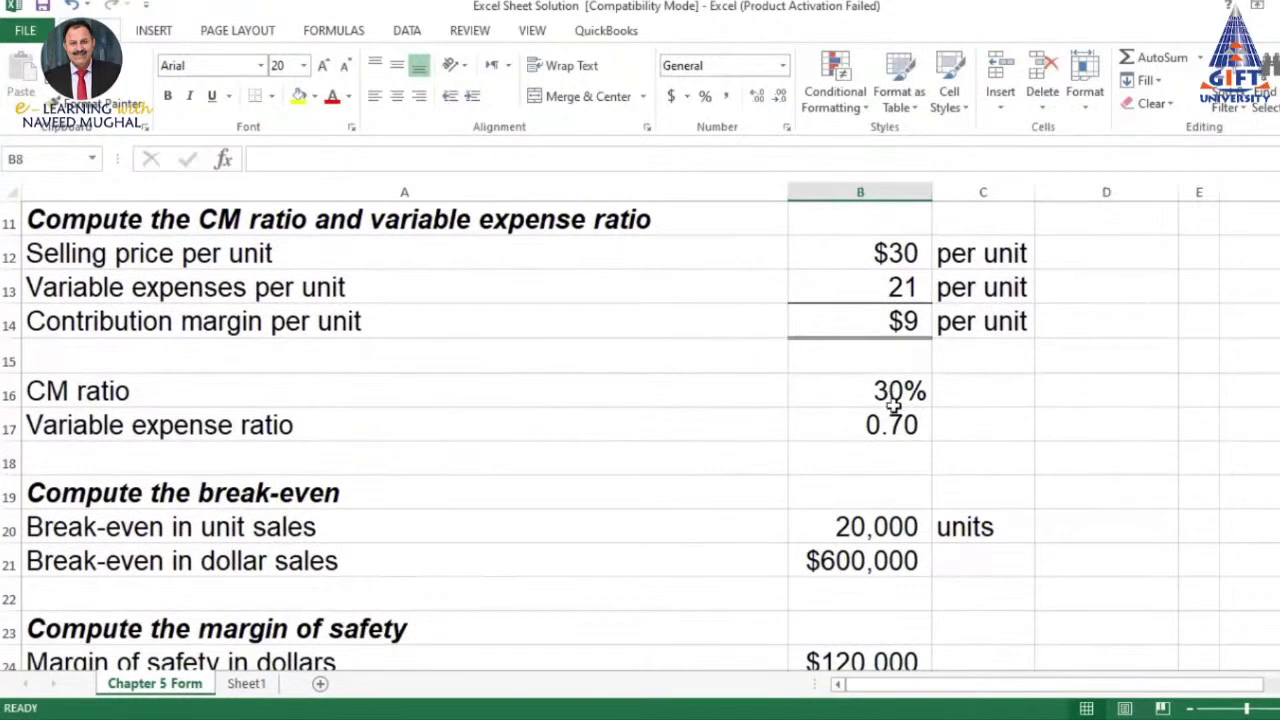
scroll(905, 422, "down", 1)
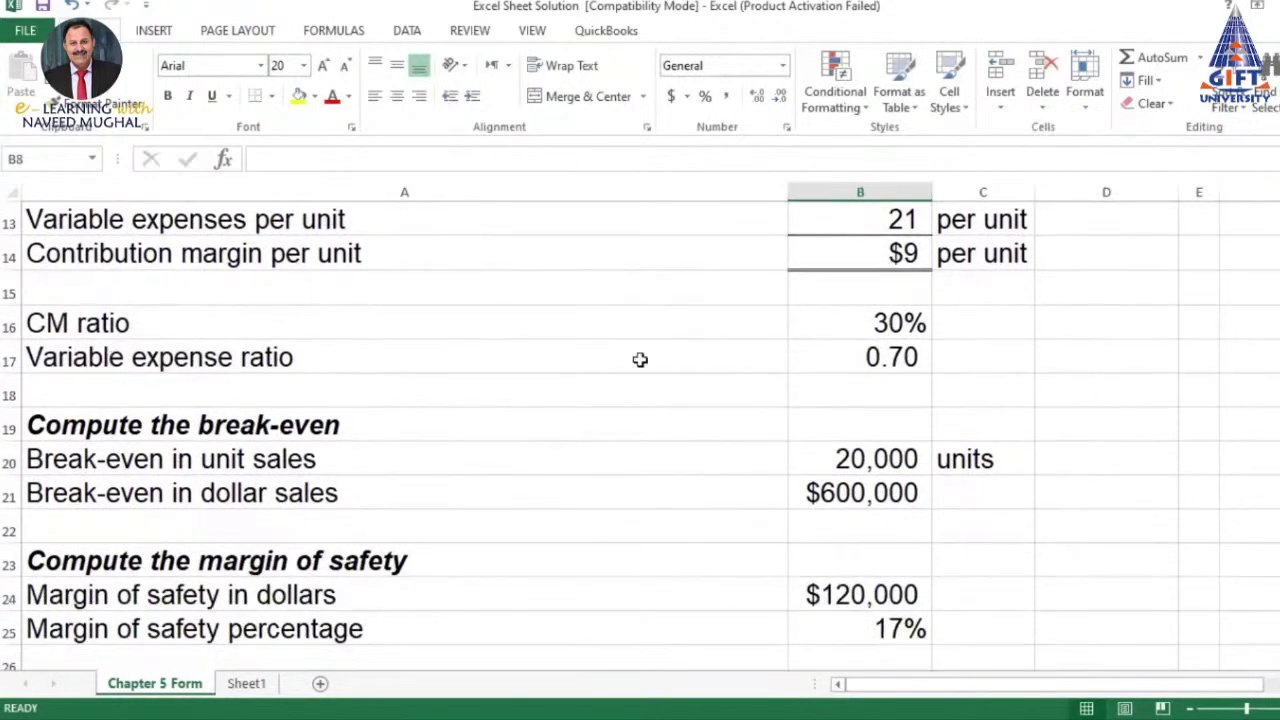
Enter =B13/B12 in B17 and apply Percent Style so it displays 70%
left_click(885, 357)
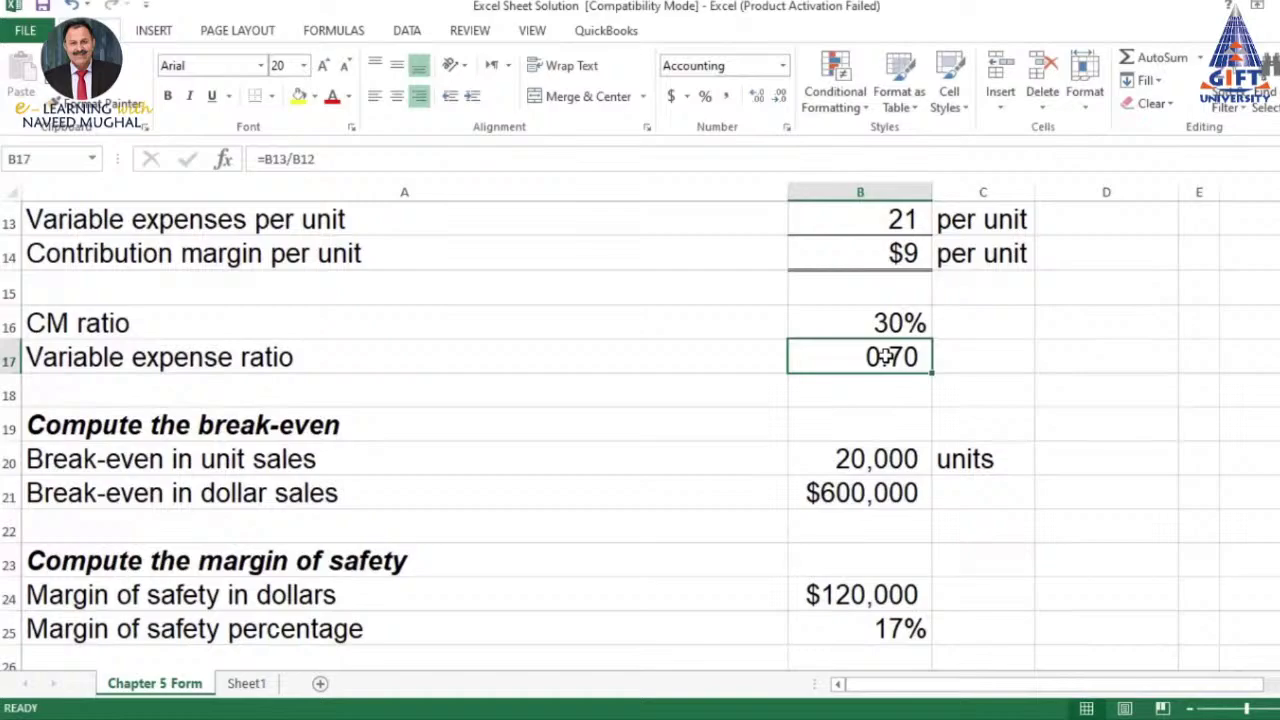
type("=")
scroll(928, 372, "up", 2)
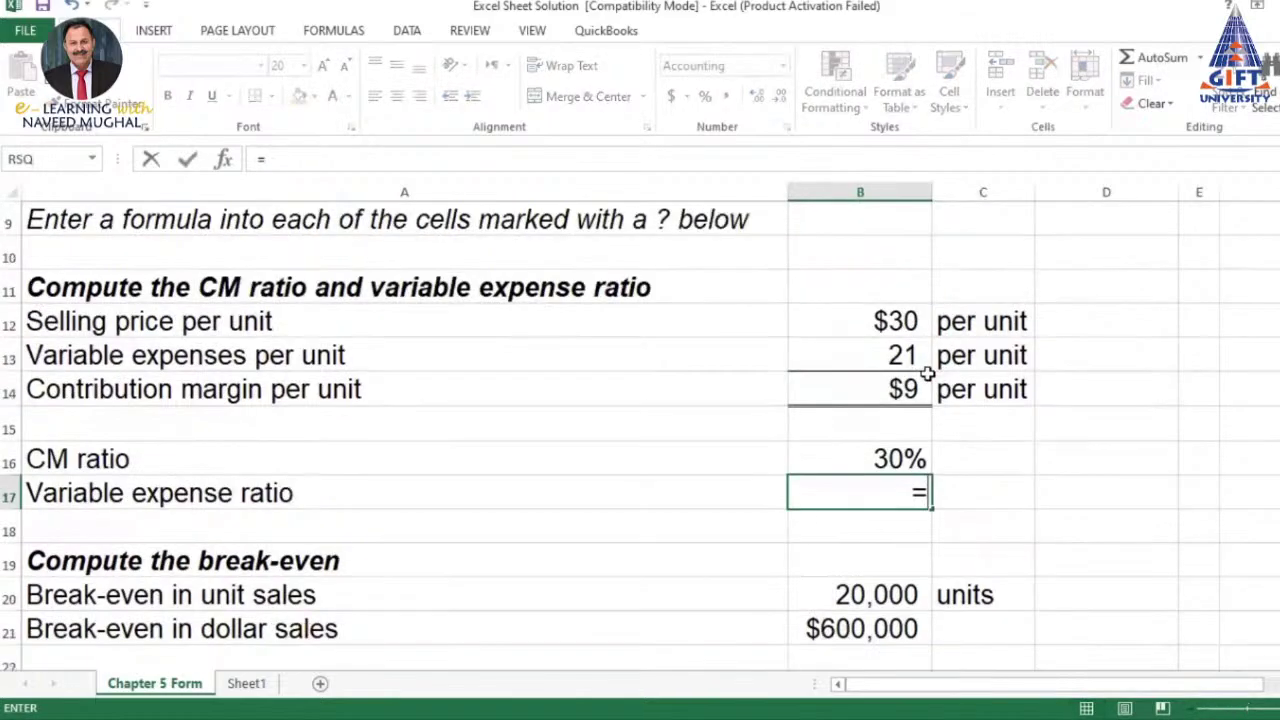
left_click(902, 354)
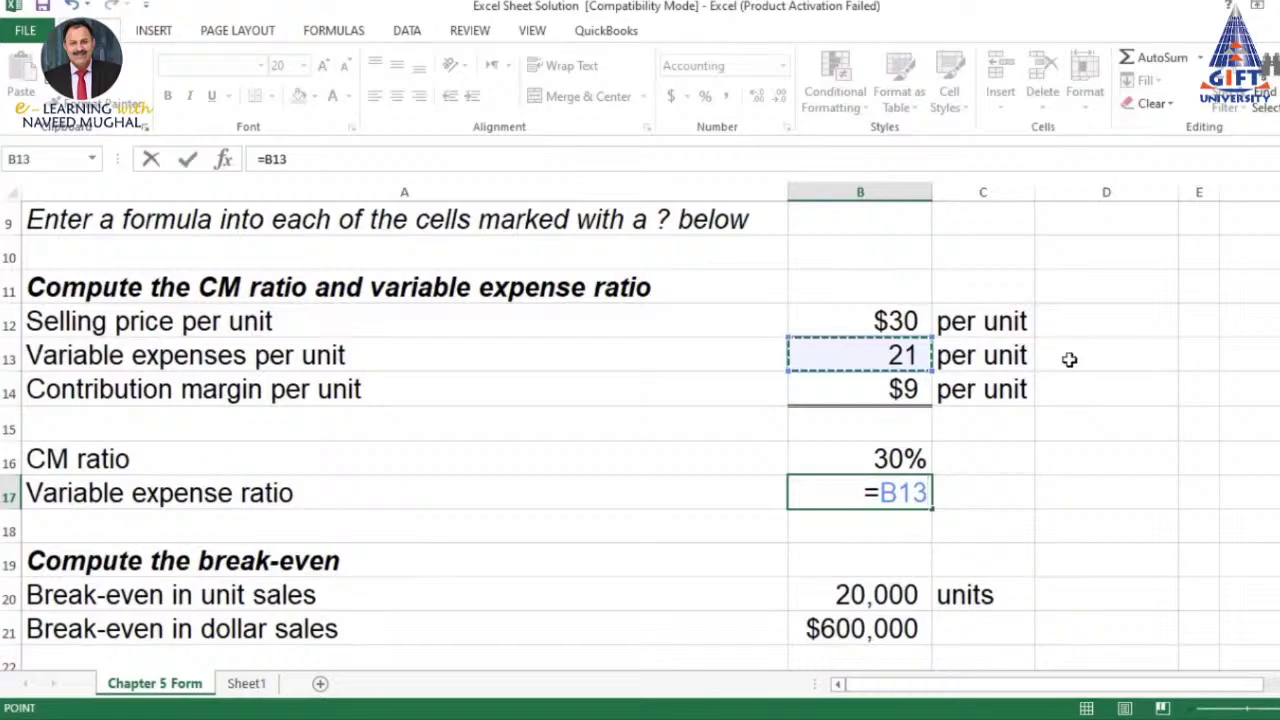
type("/")
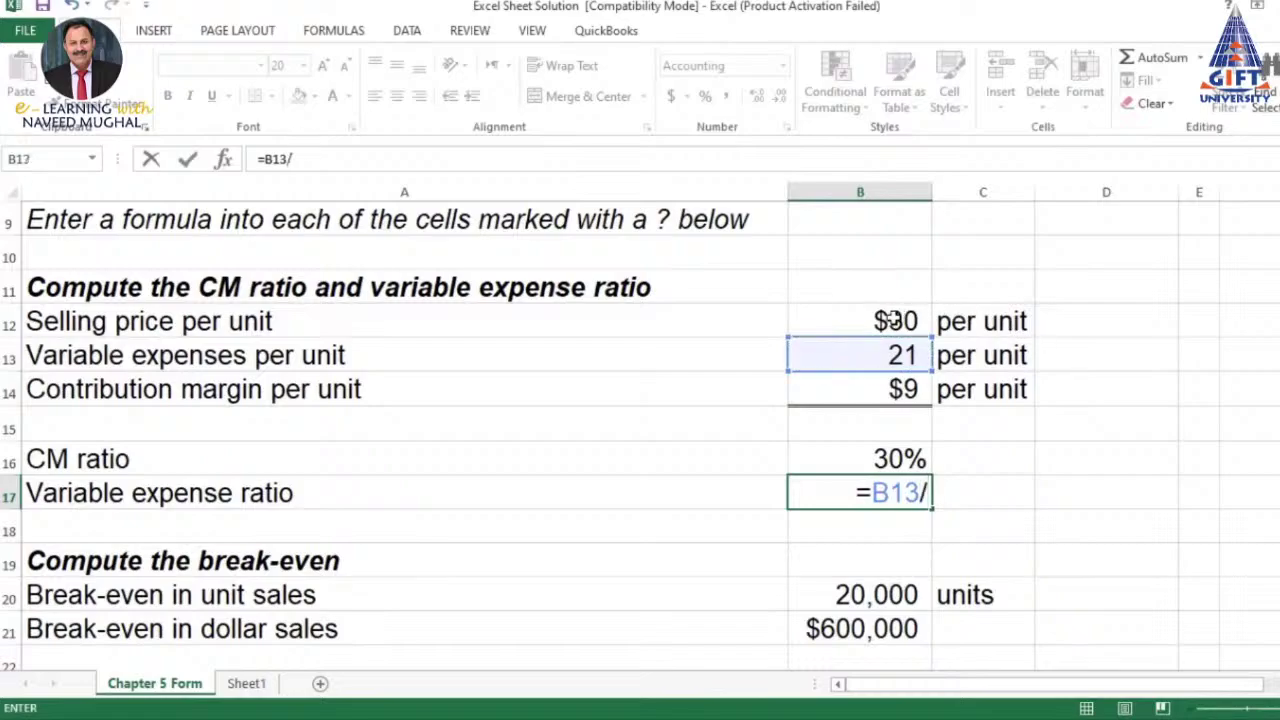
left_click(893, 318)
key("Return")
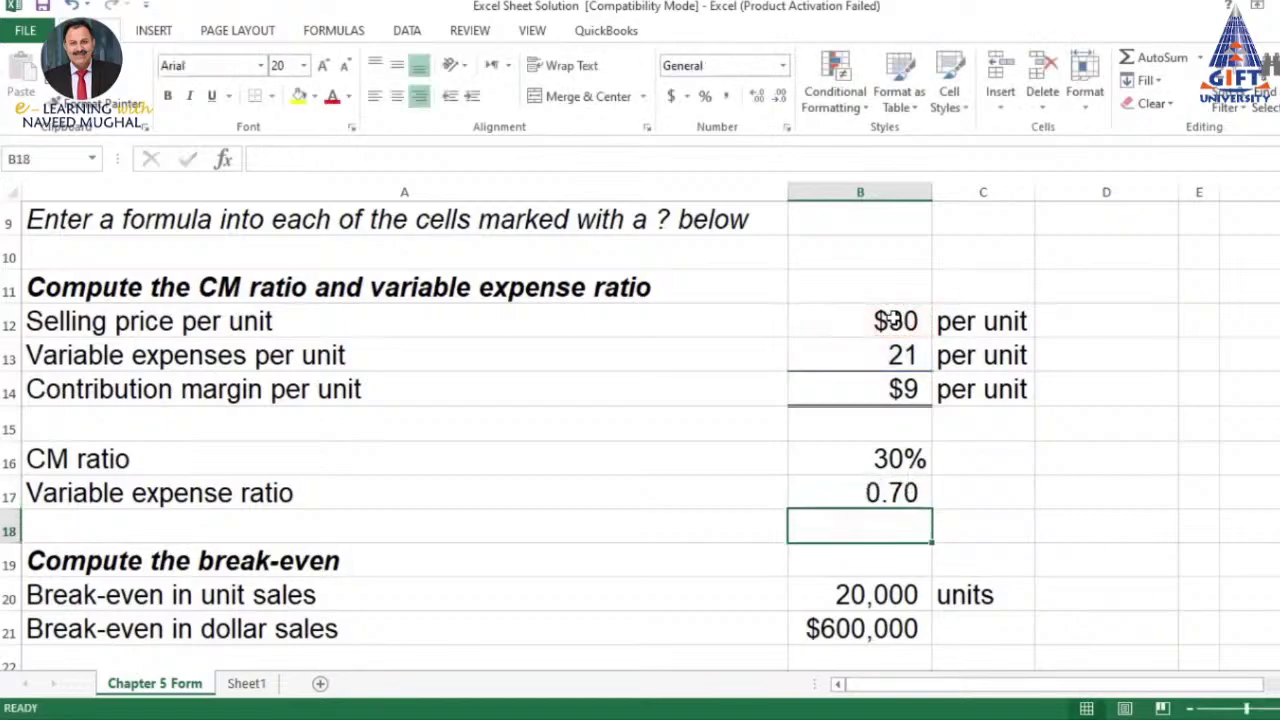
left_click(900, 492)
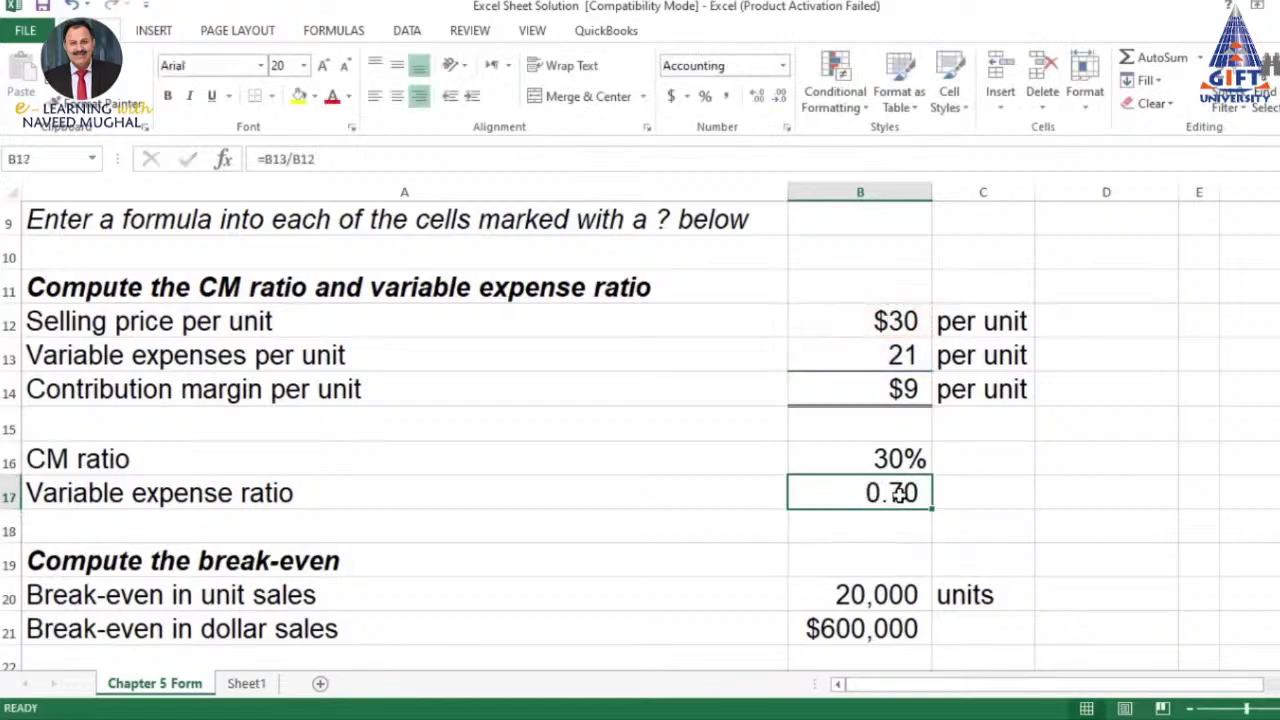
left_click(705, 96)
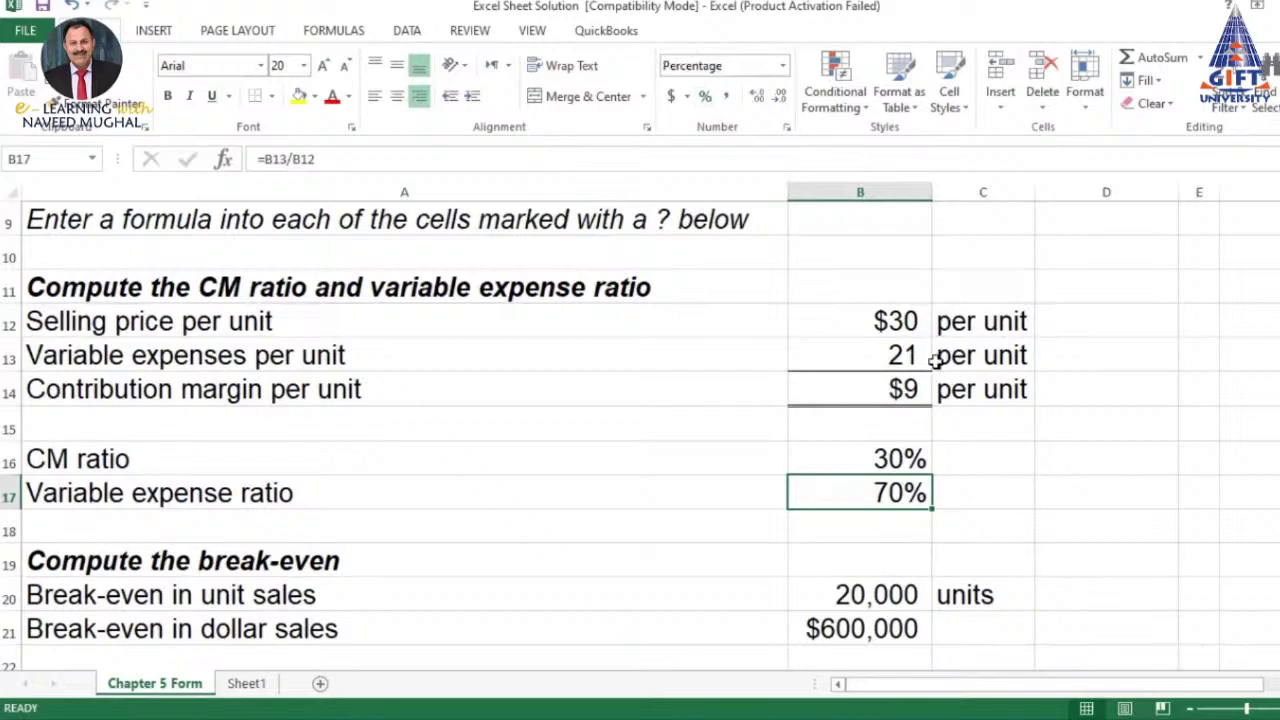
scroll(875, 385, "up", 3)
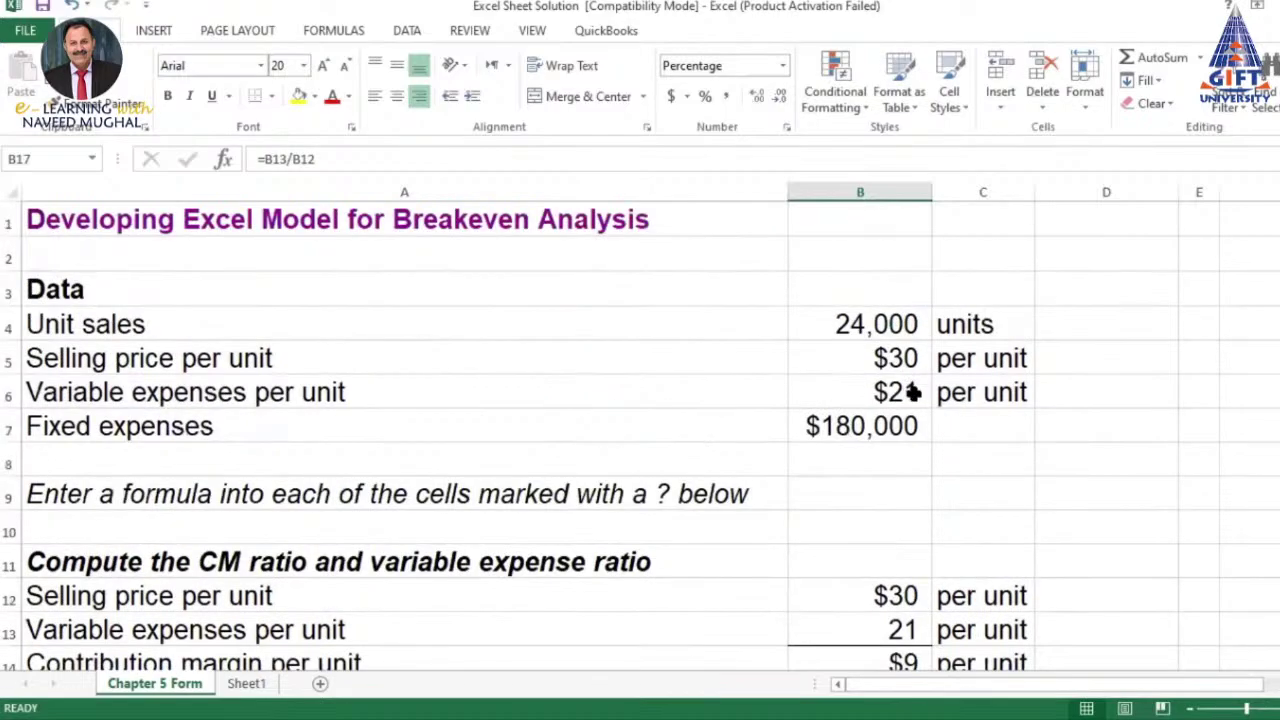
scroll(915, 523, "down", 2)
scroll(900, 400, "down", 2)
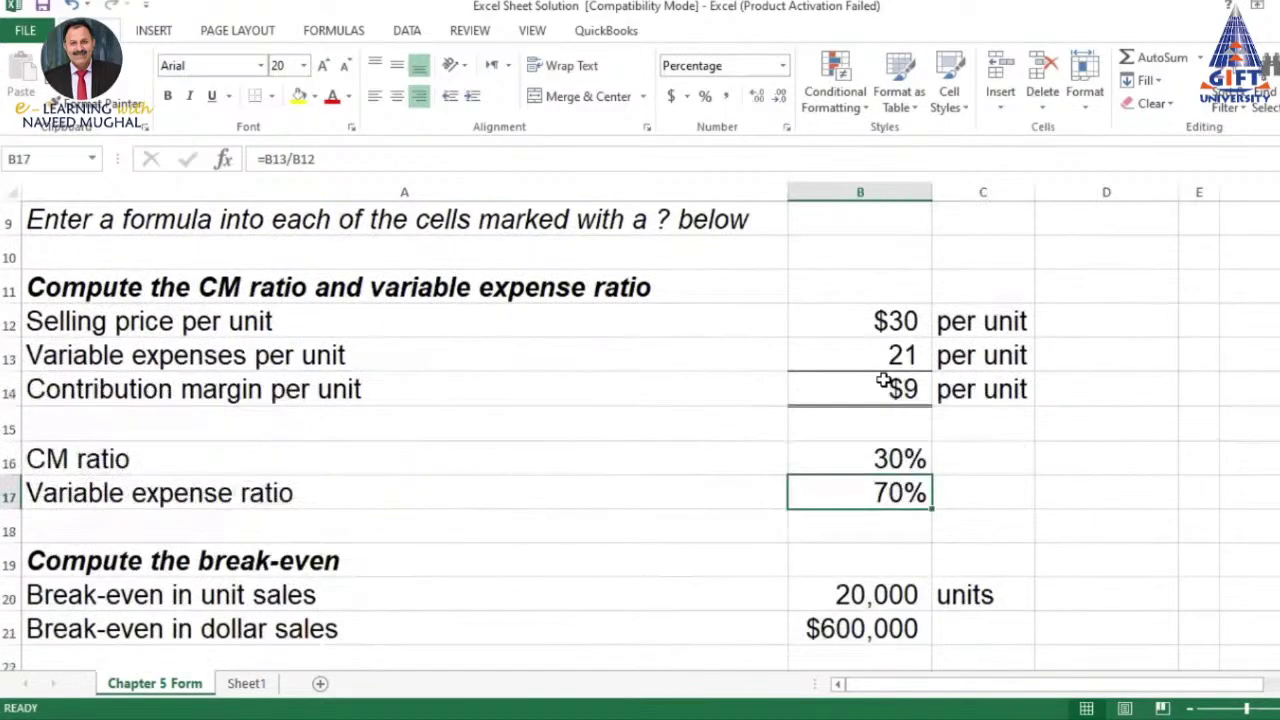
scroll(889, 377, "down", 1)
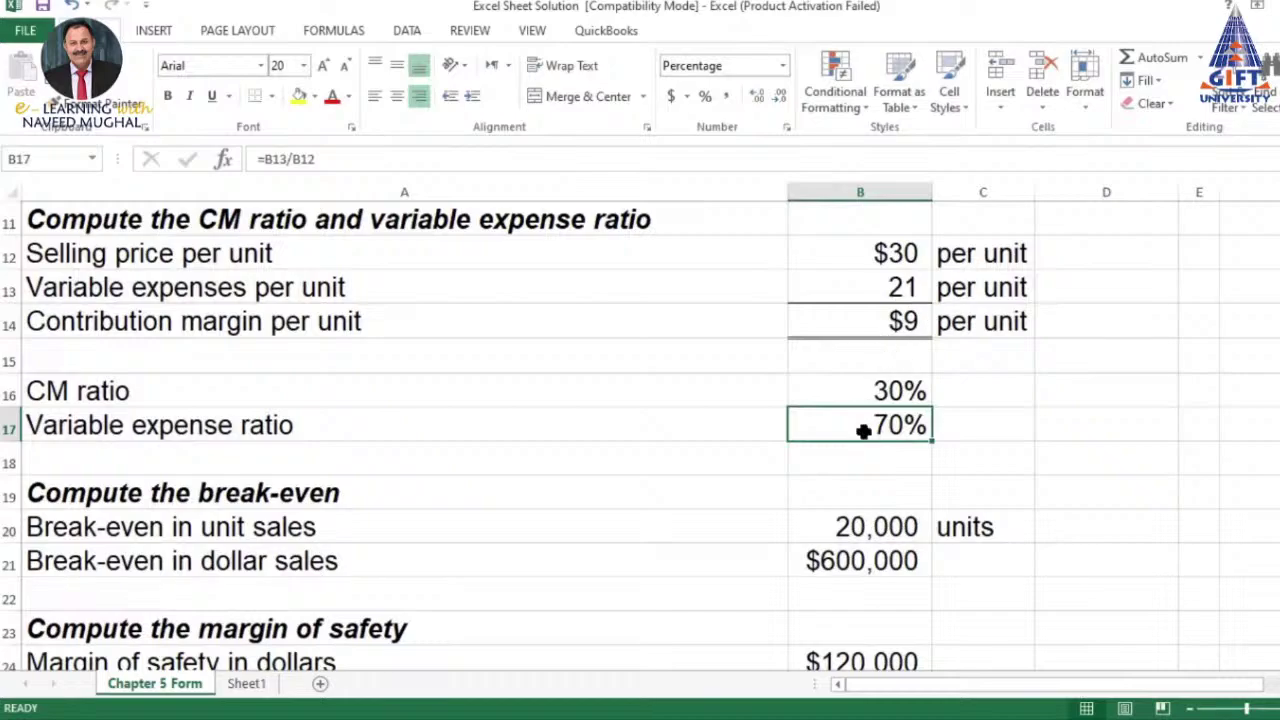
scroll(903, 418, "up", 2)
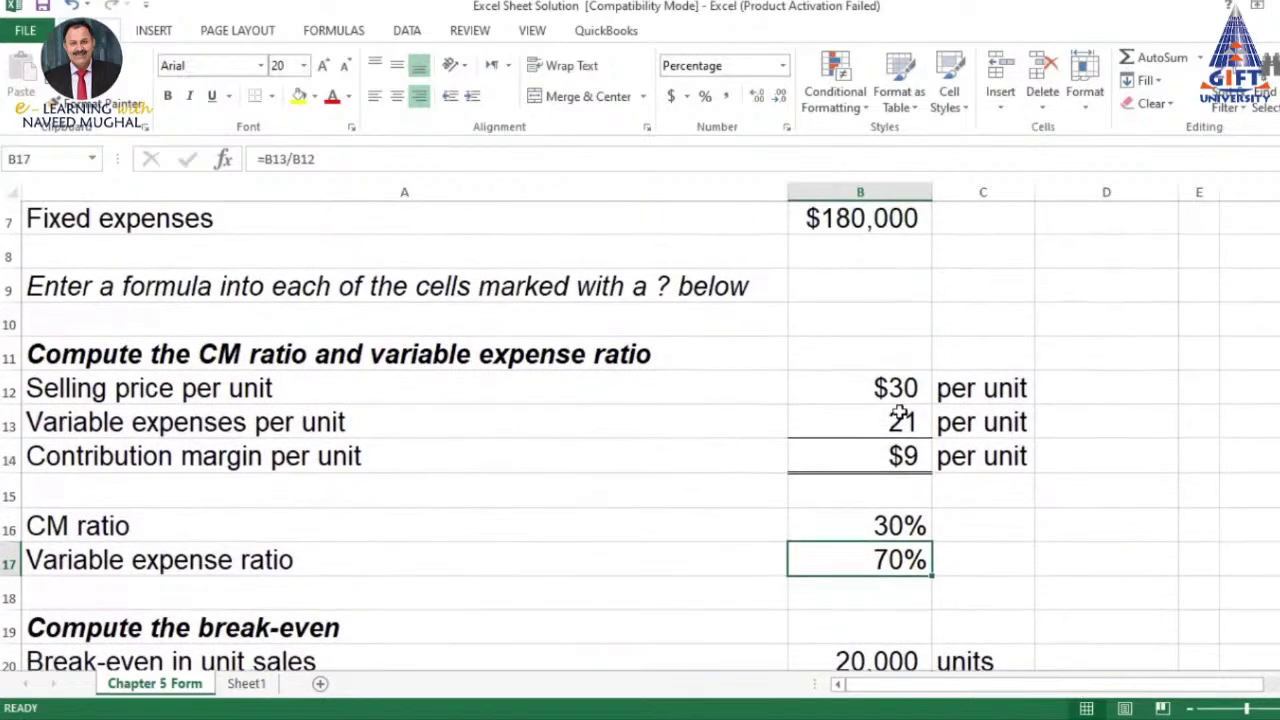
left_click(899, 456)
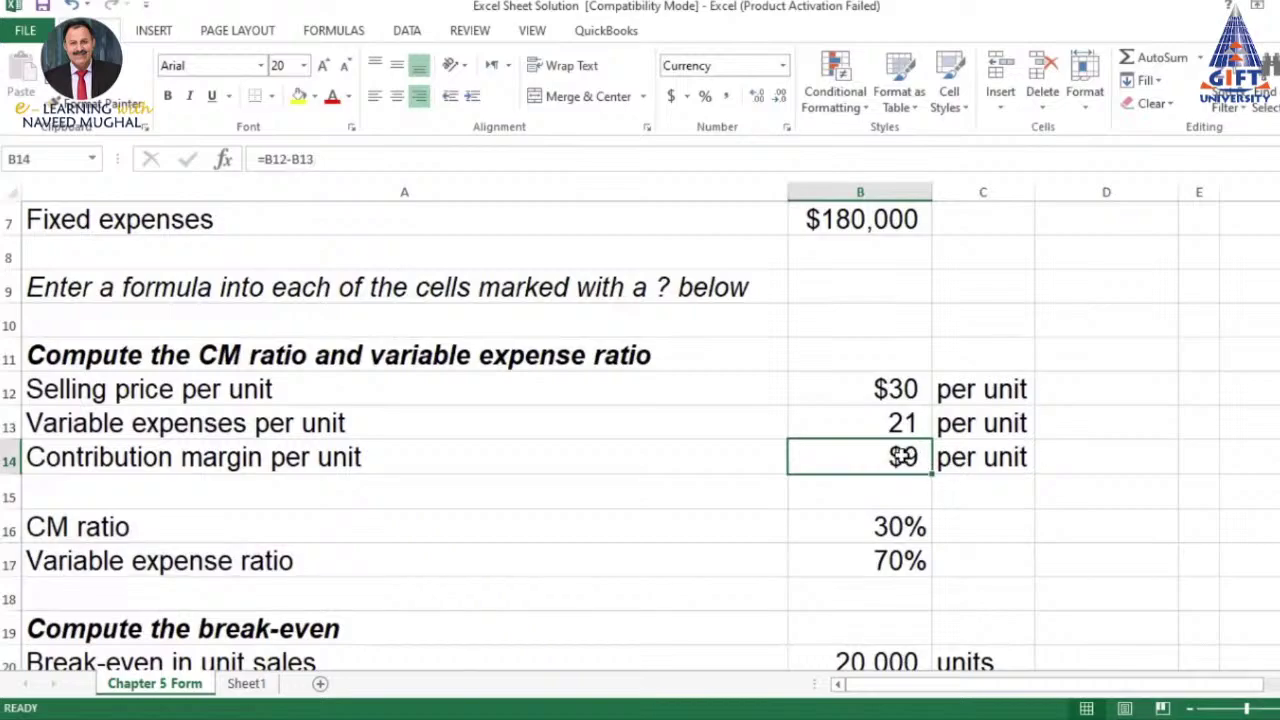
left_click(905, 556)
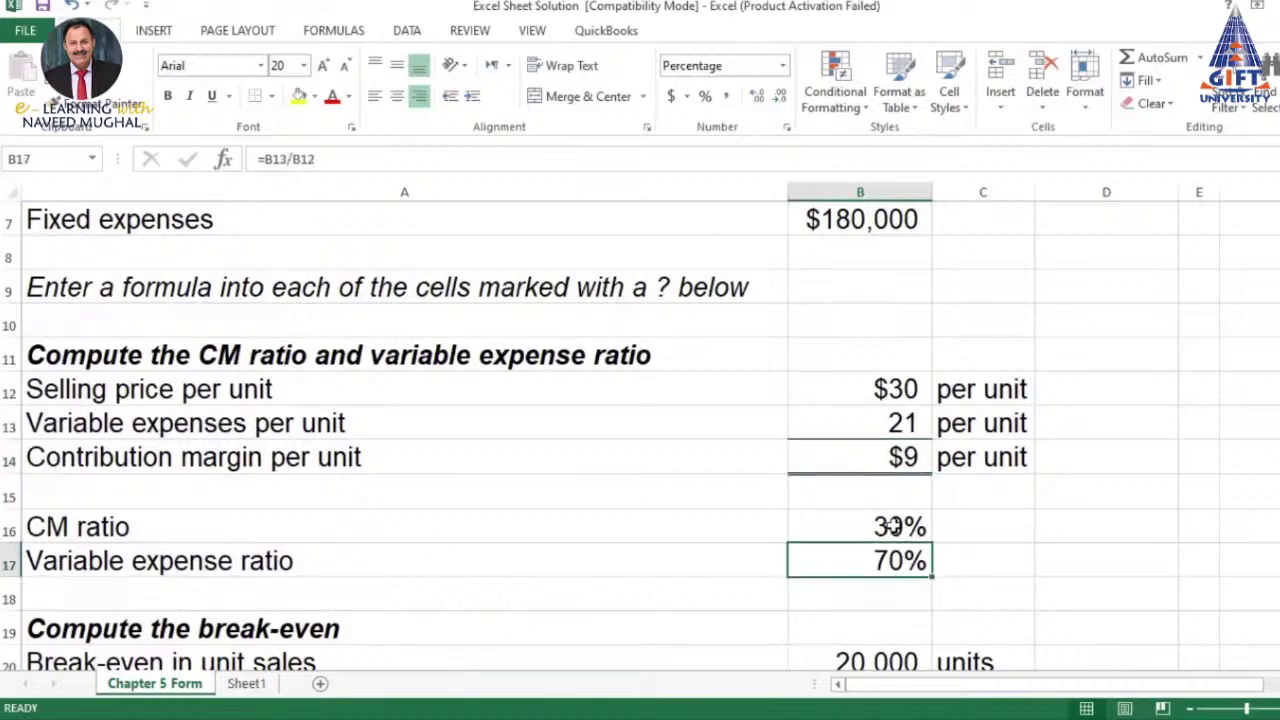
left_click(900, 525)
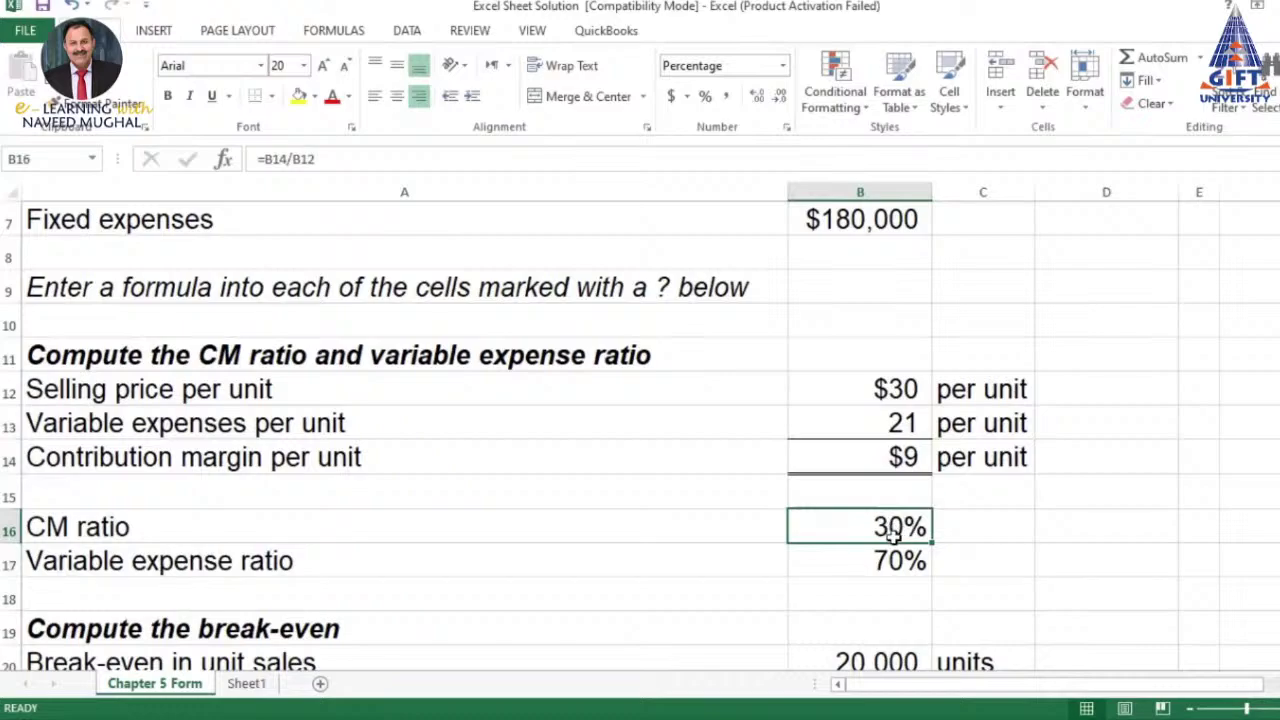
scroll(893, 533, "down", 2)
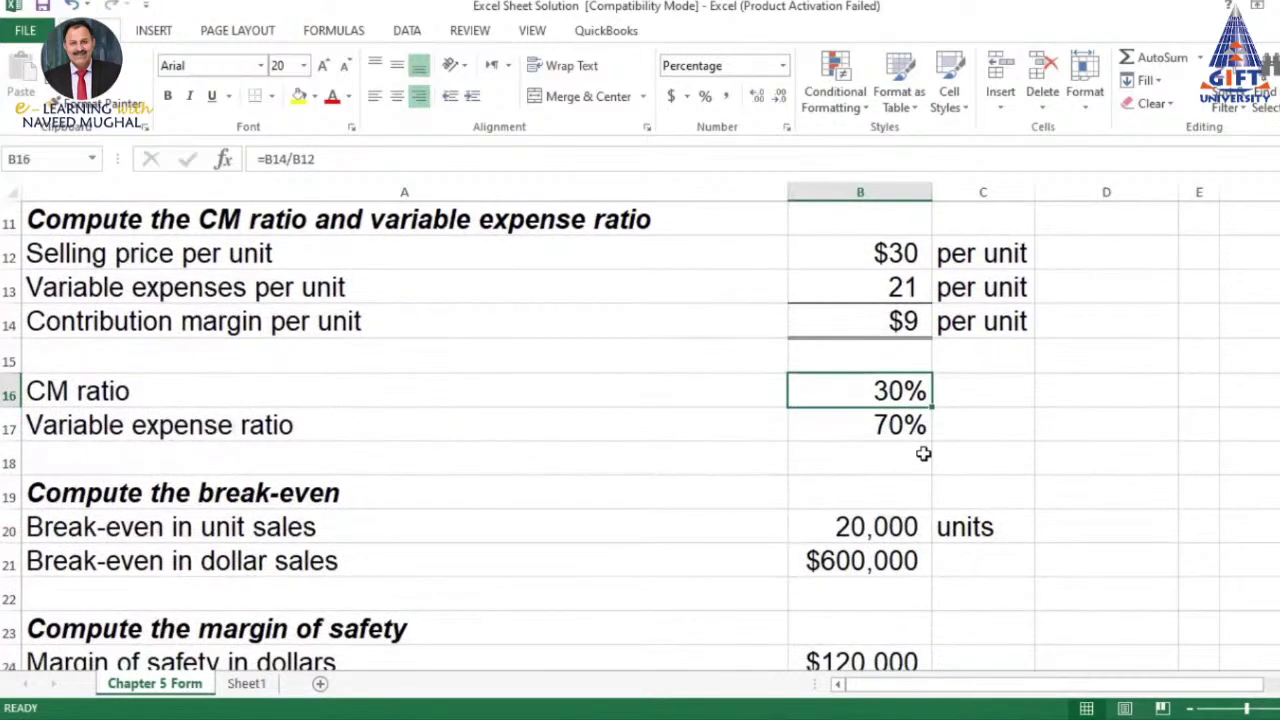
left_click(894, 426)
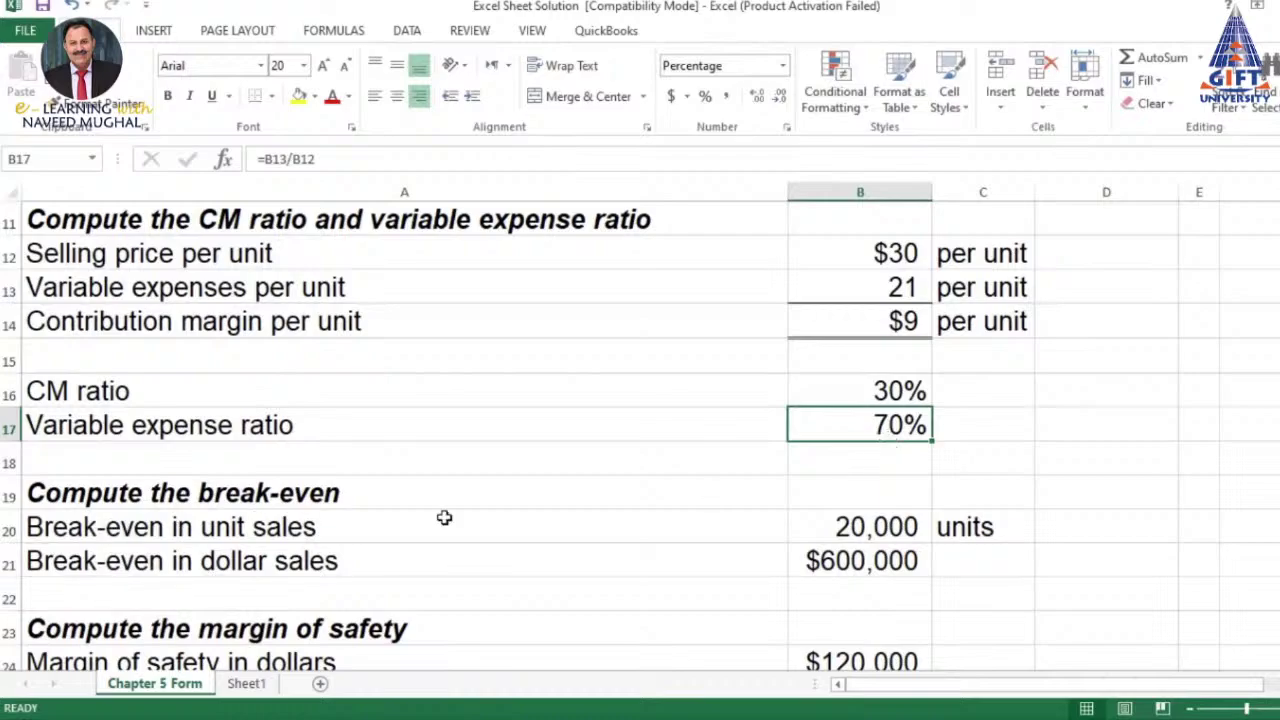
Rewrite B20 as =B7/B14, fixed expenses over contribution margin per unit
left_click(875, 527)
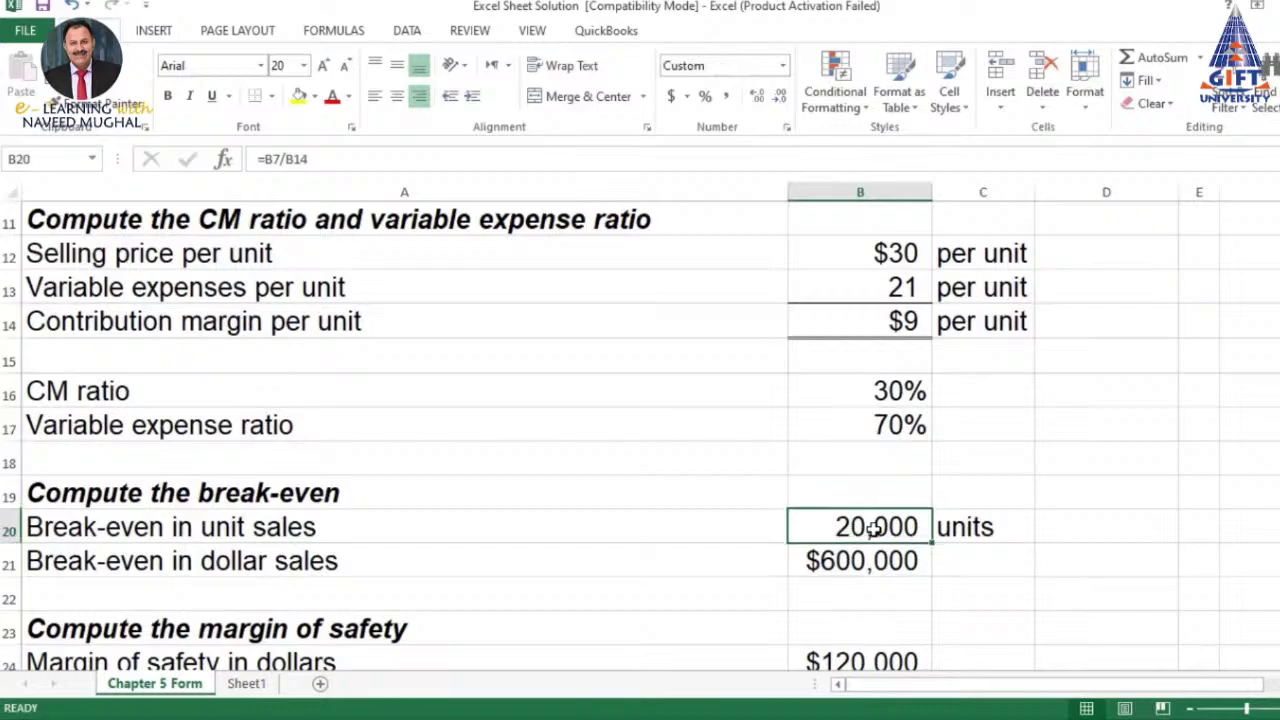
double_click(875, 527)
key("Escape")
type("=")
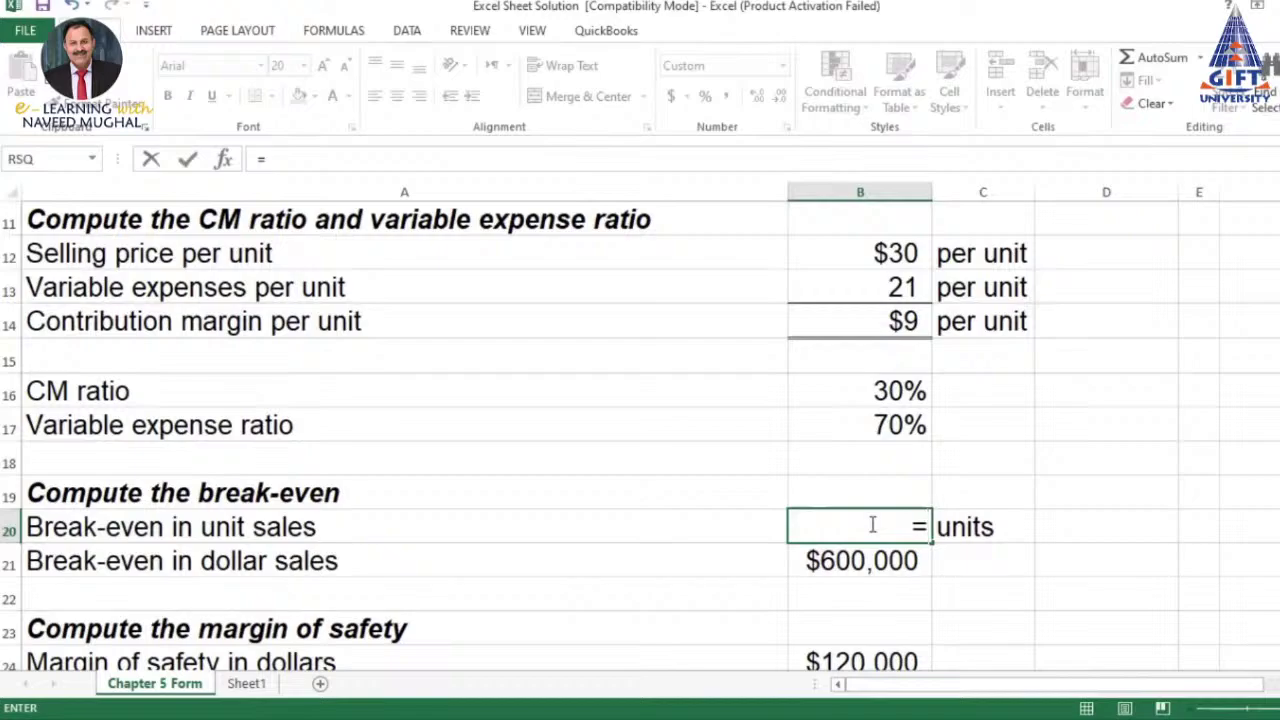
scroll(872, 525, "up", 3)
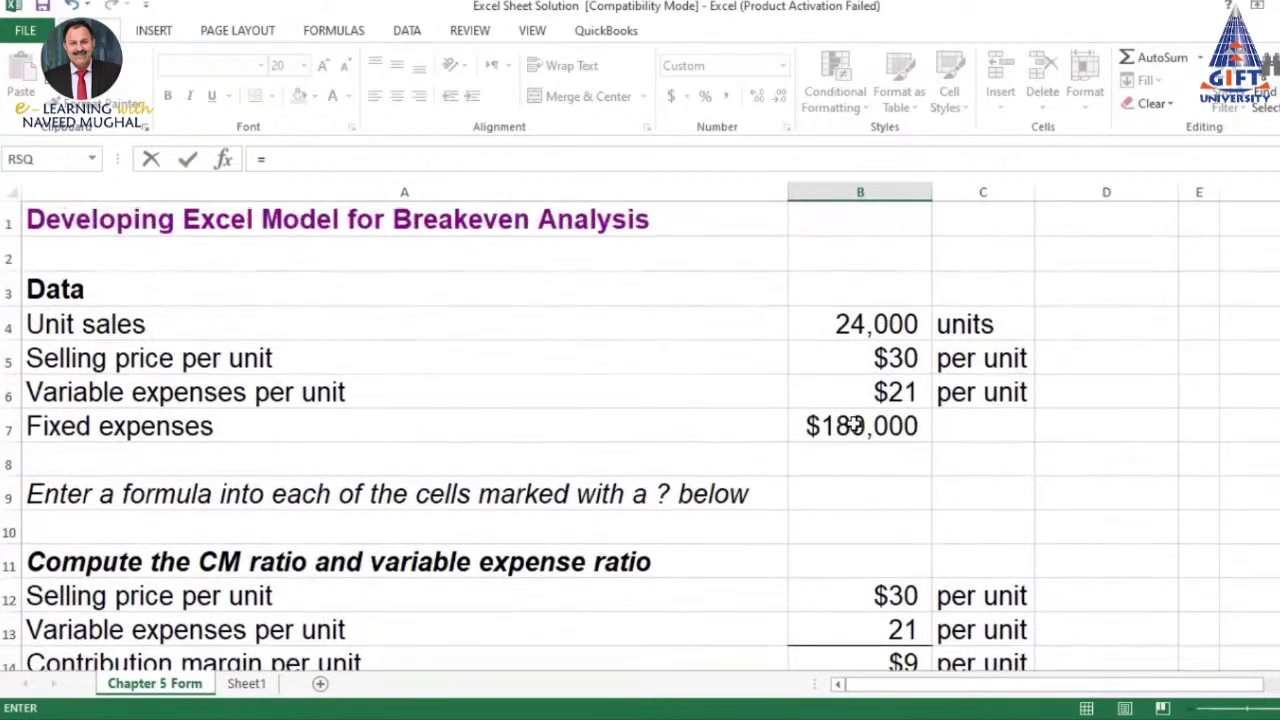
left_click(845, 425)
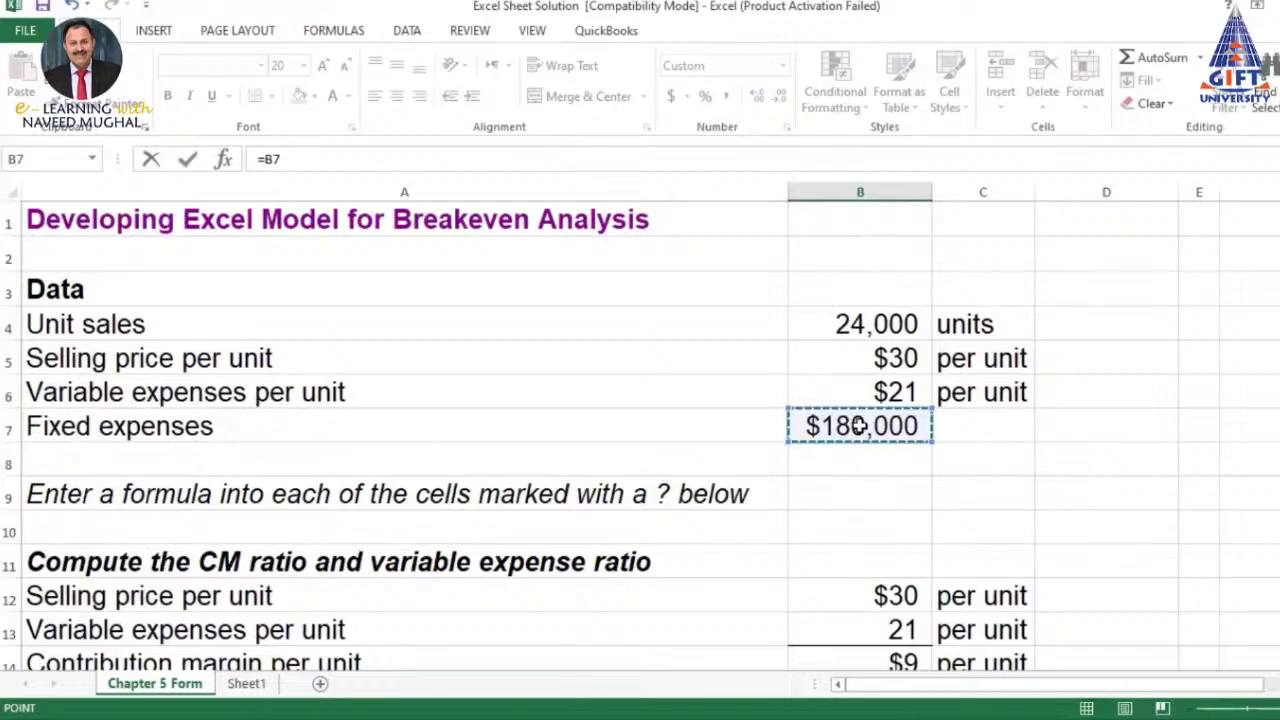
type("/")
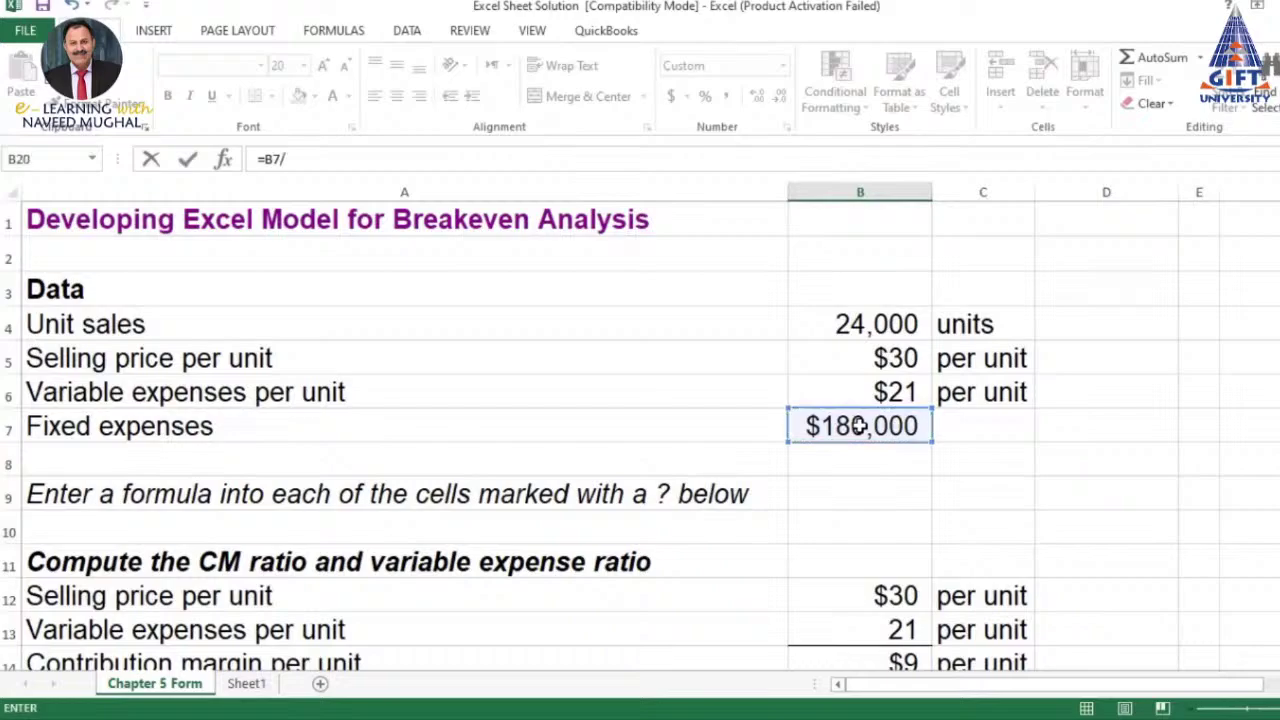
scroll(860, 424, "down", 3)
scroll(872, 360, "down", 1)
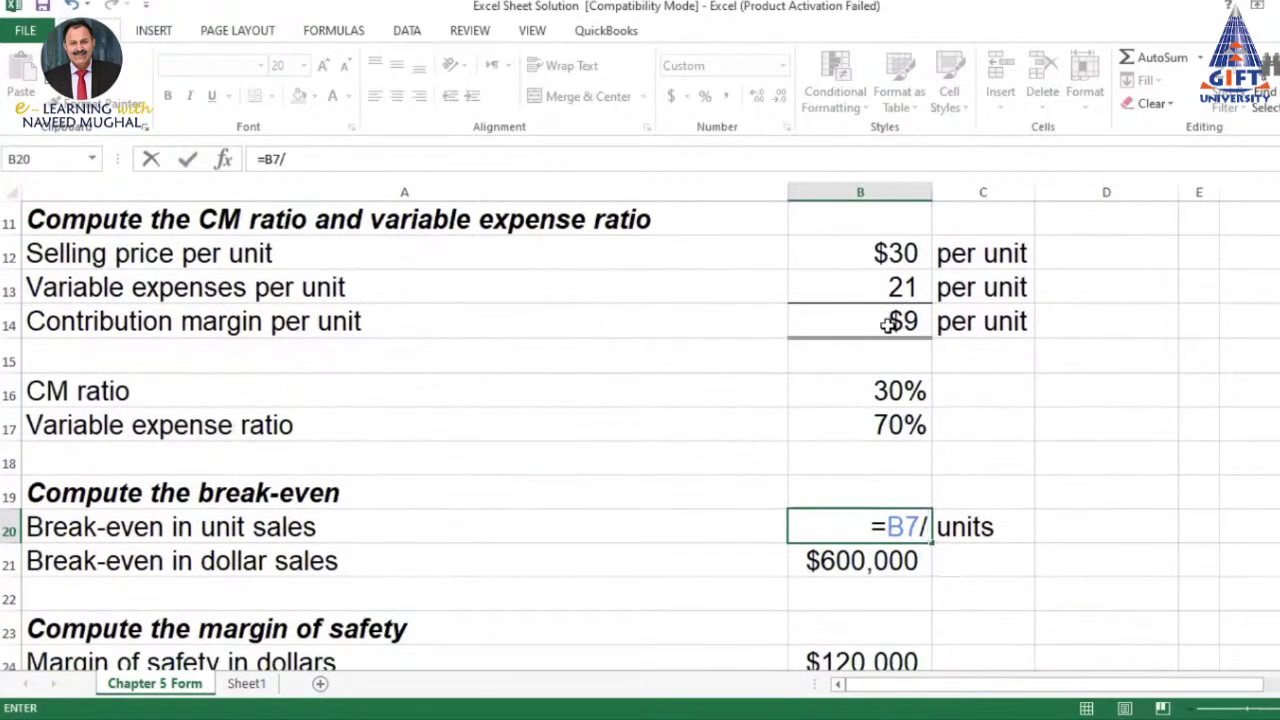
left_click(892, 321)
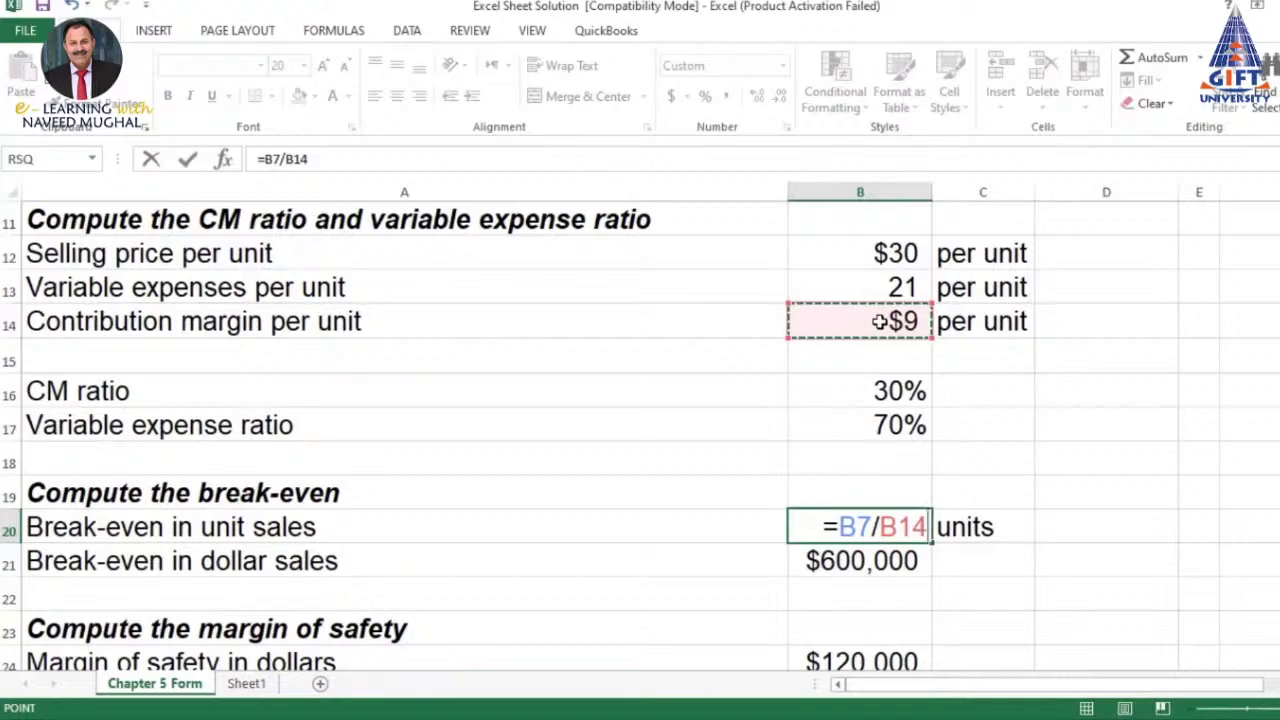
key("Return")
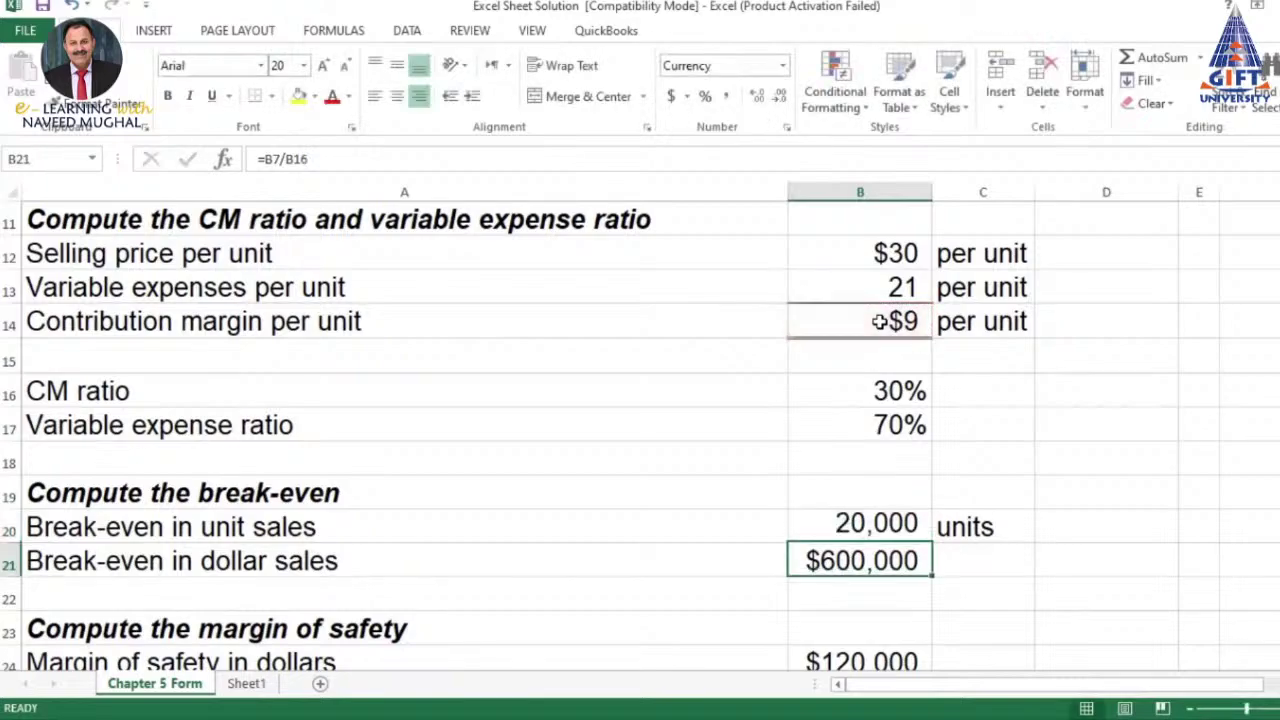
Format the 20,000 break-even units in Accounting style with no decimals
left_click(905, 527)
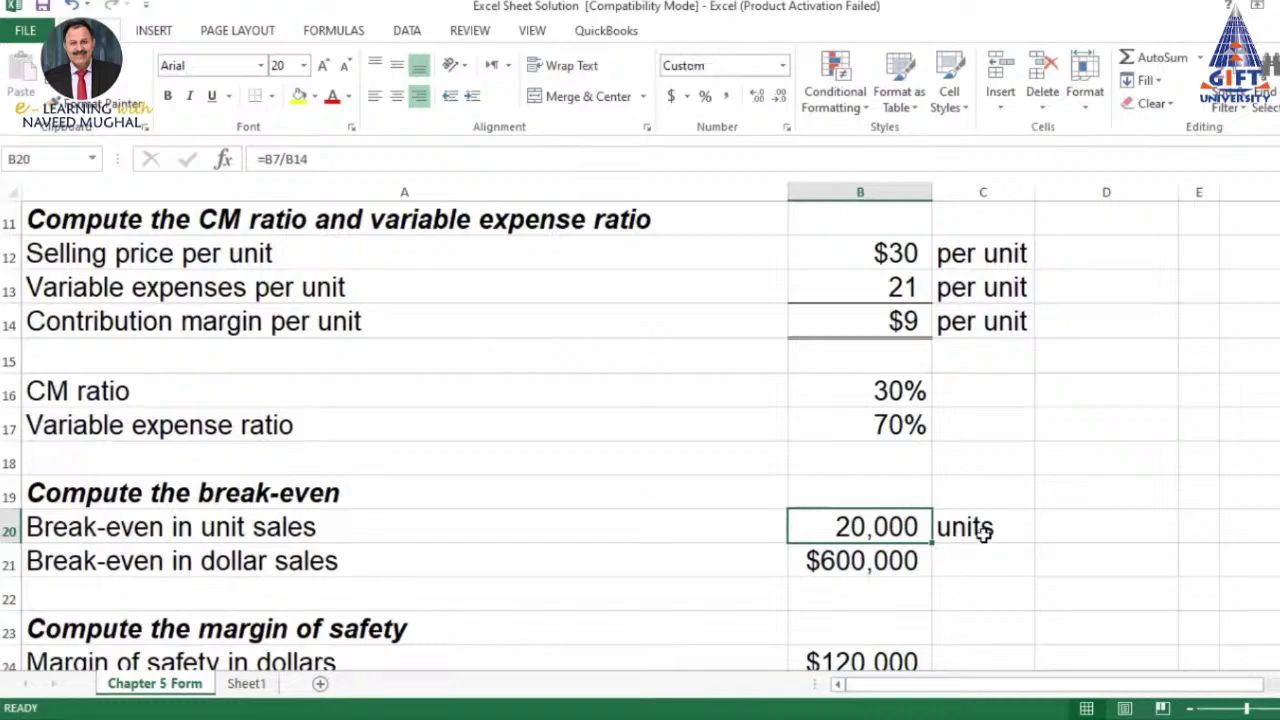
left_click(724, 96)
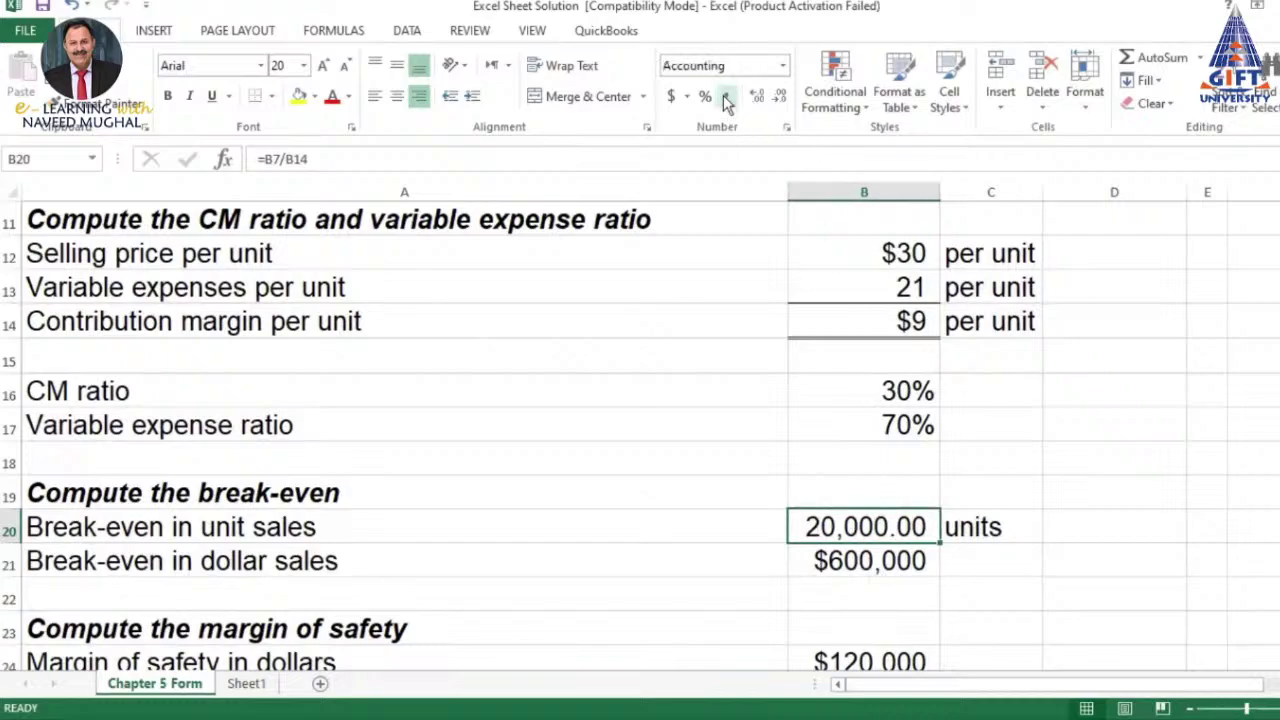
left_click(781, 97)
left_click(781, 97)
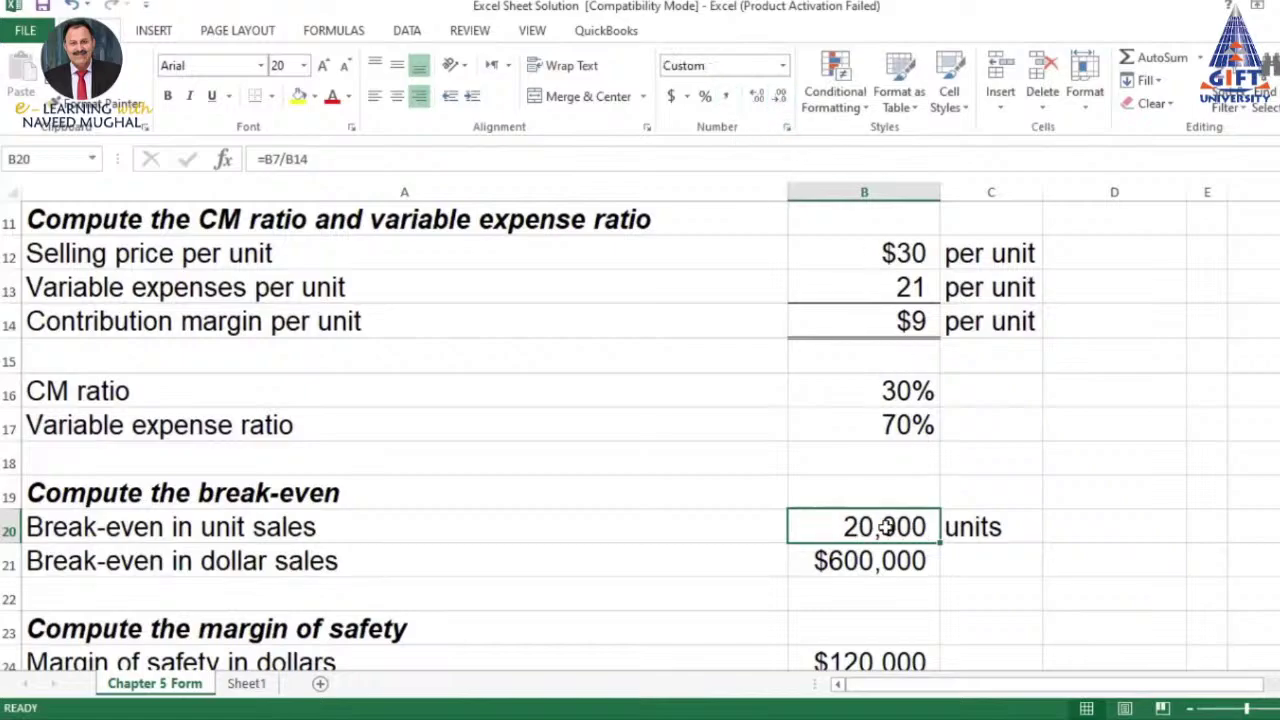
left_click(884, 565)
left_click(868, 527)
scroll(914, 526, "down", 1)
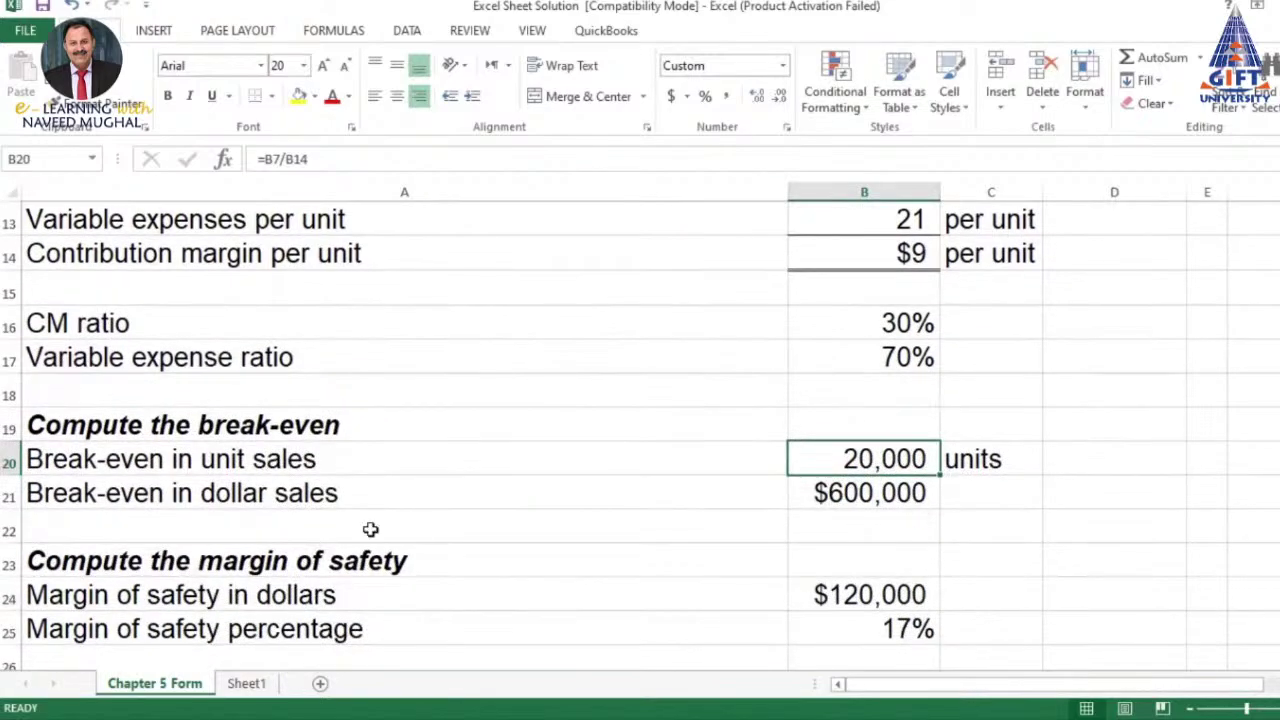
Rewrite B21 as =B7/B16, fixed expenses over the CM ratio
left_click(886, 494)
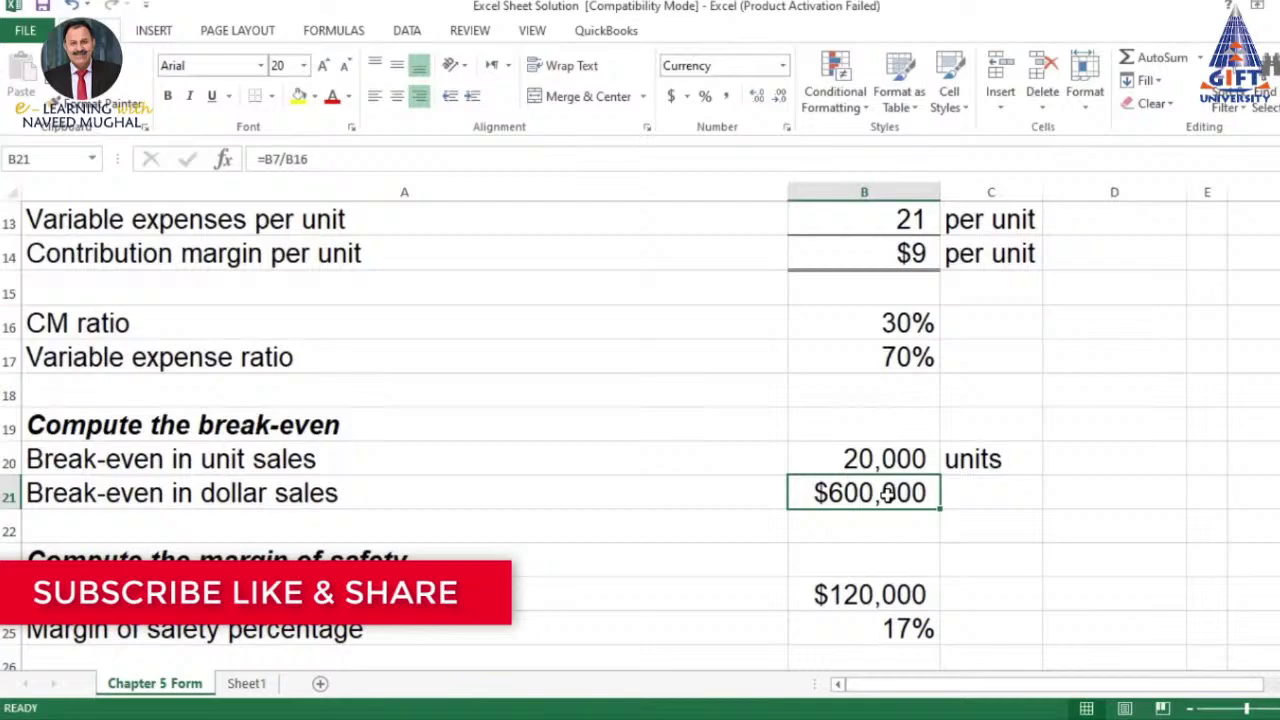
double_click(886, 494)
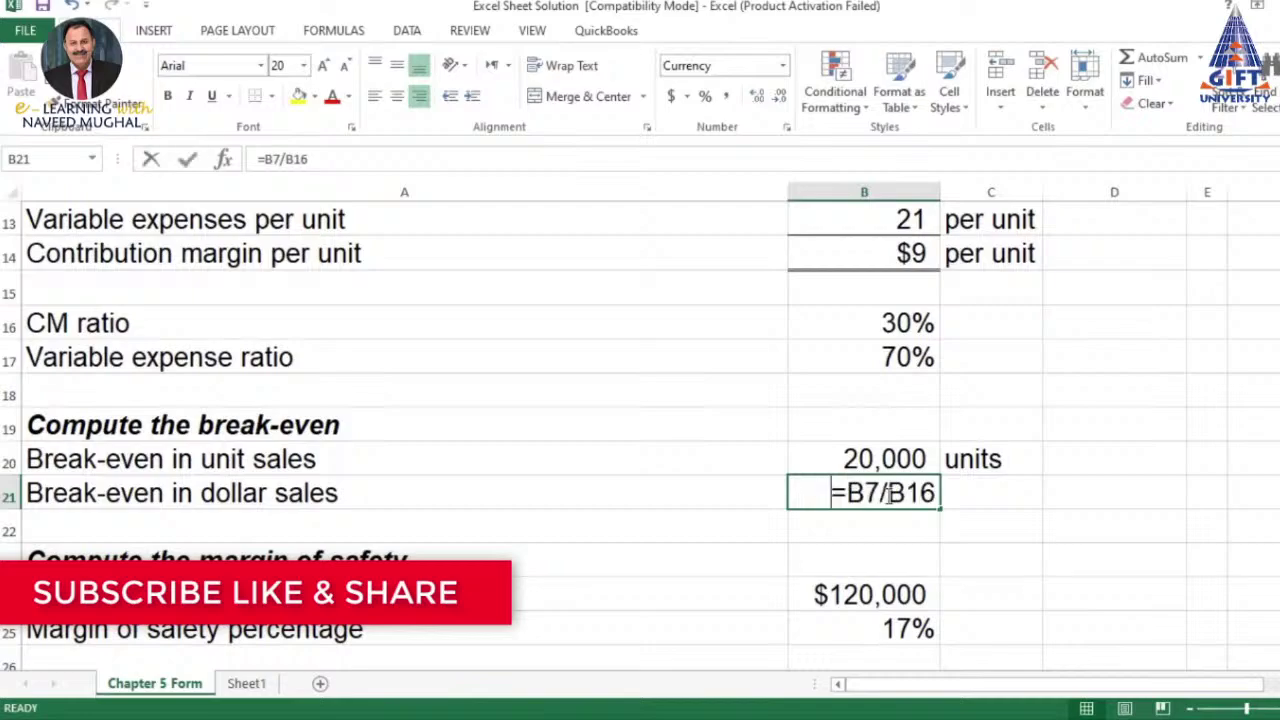
key("Escape")
type("=")
scroll(885, 493, "up", 3)
scroll(885, 493, "up", 1)
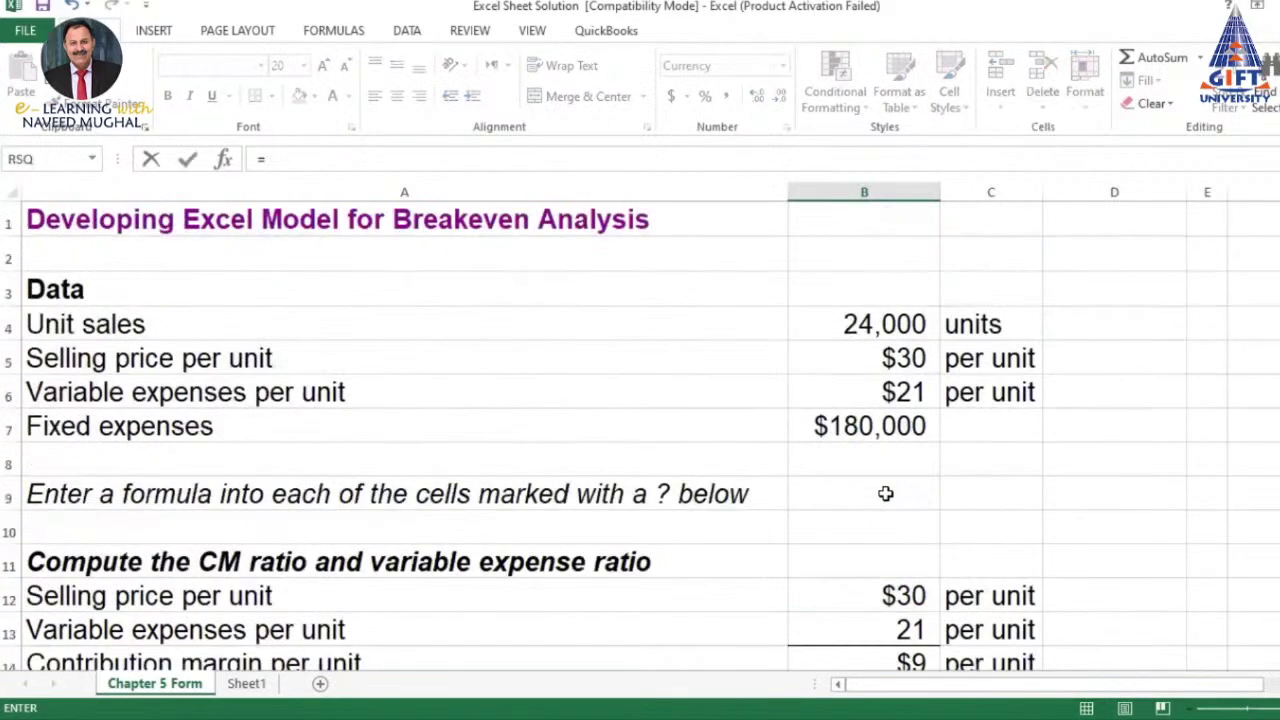
left_click(880, 426)
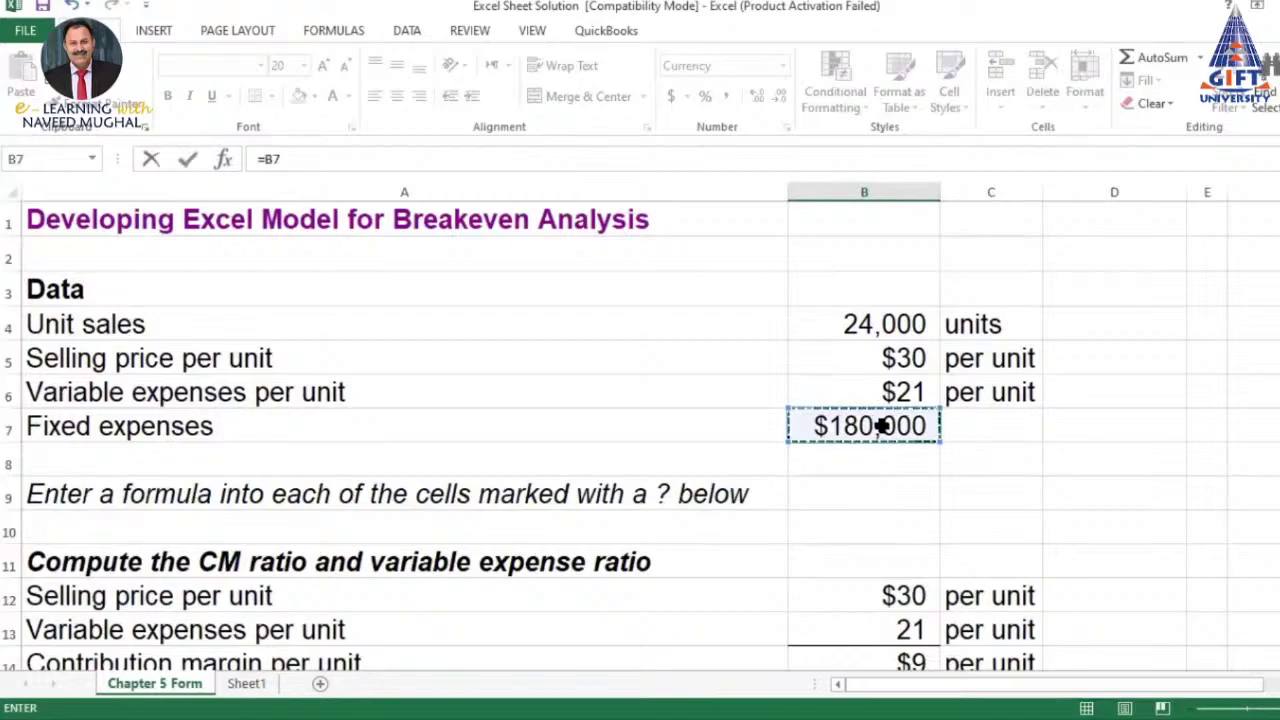
type("/")
scroll(882, 424, "down", 2)
scroll(888, 400, "down", 1)
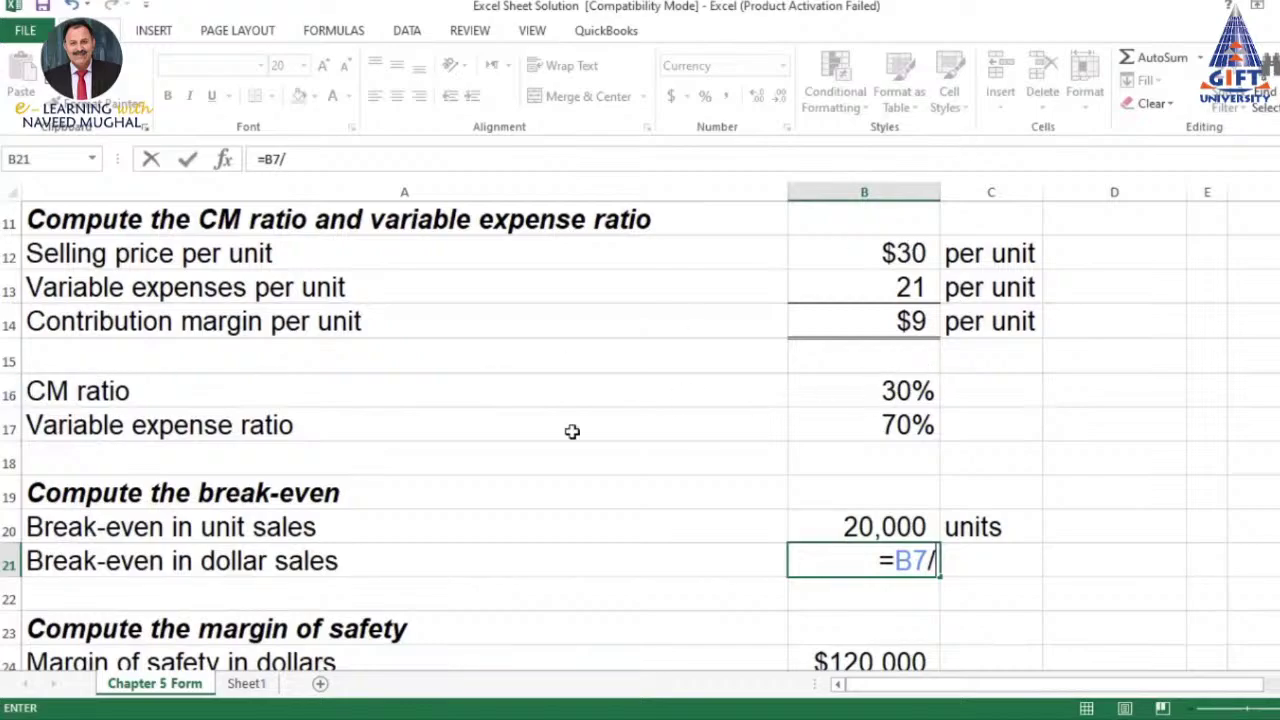
left_click(889, 391)
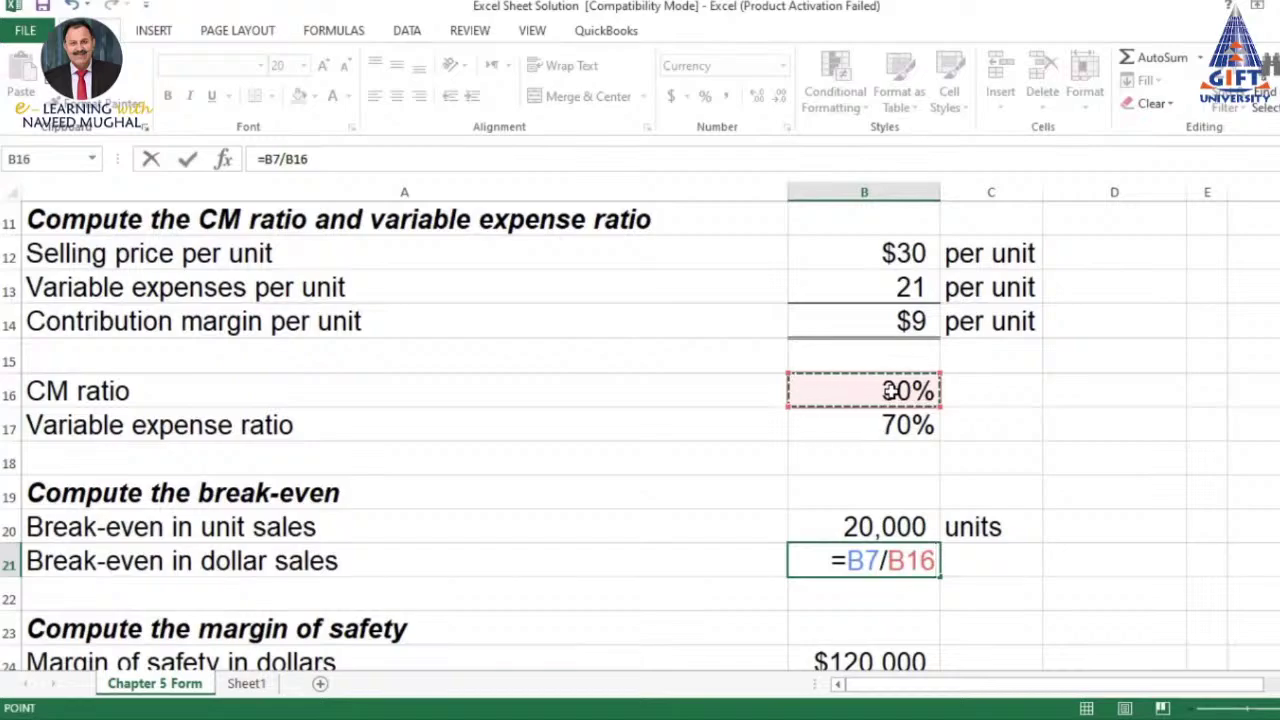
key("Return")
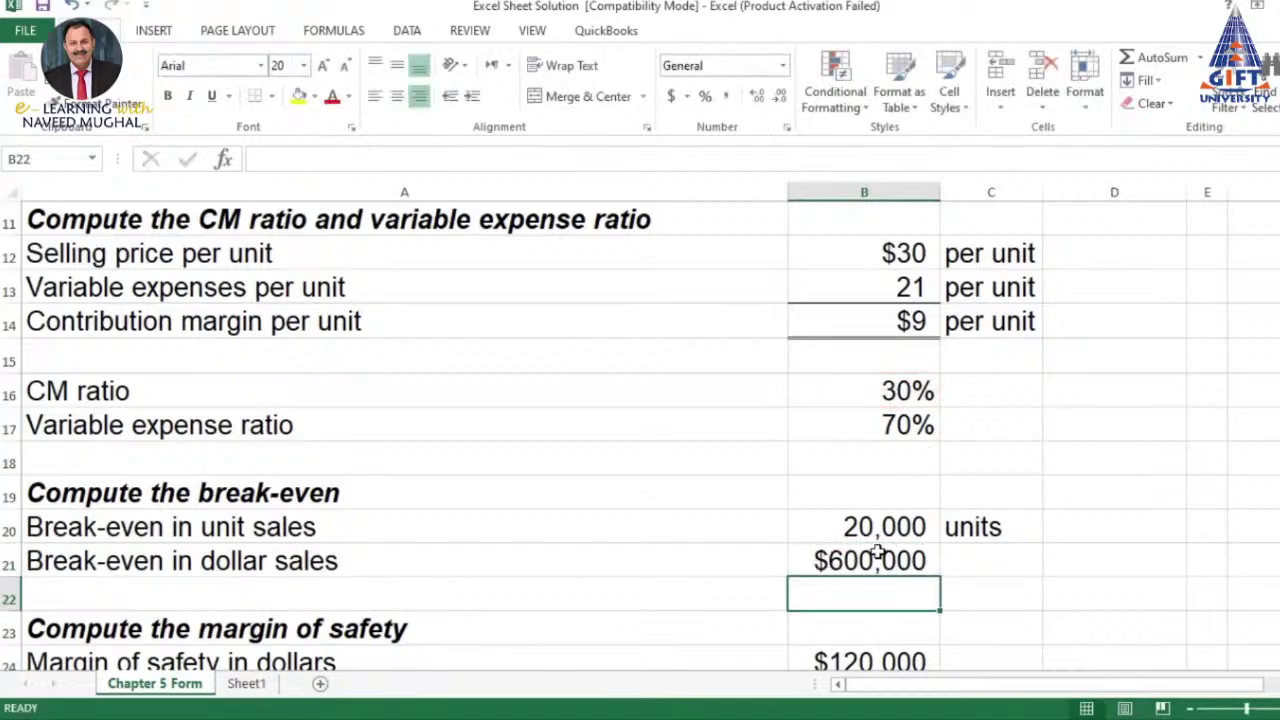
Check the $600,000 break-even sales result and review the rest of the sheet
left_click(873, 561)
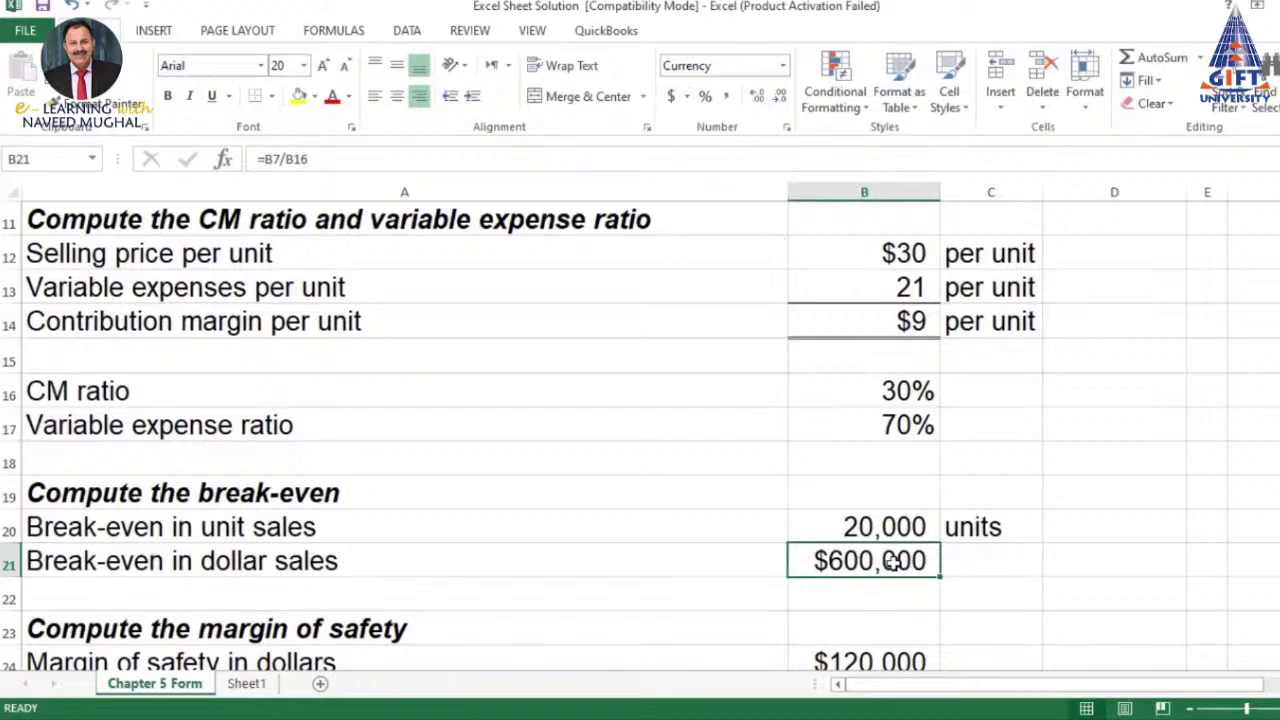
scroll(880, 500, "down", 1)
scroll(890, 480, "down", 1)
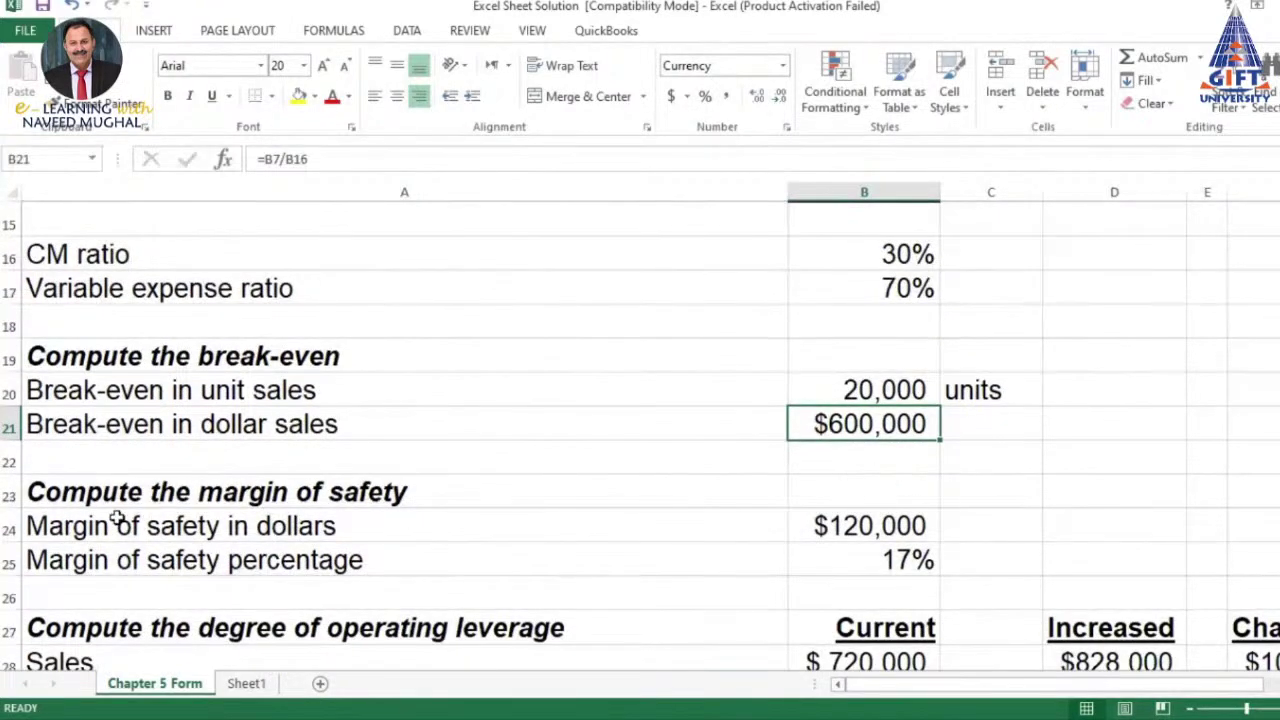
scroll(918, 562, "down", 1)
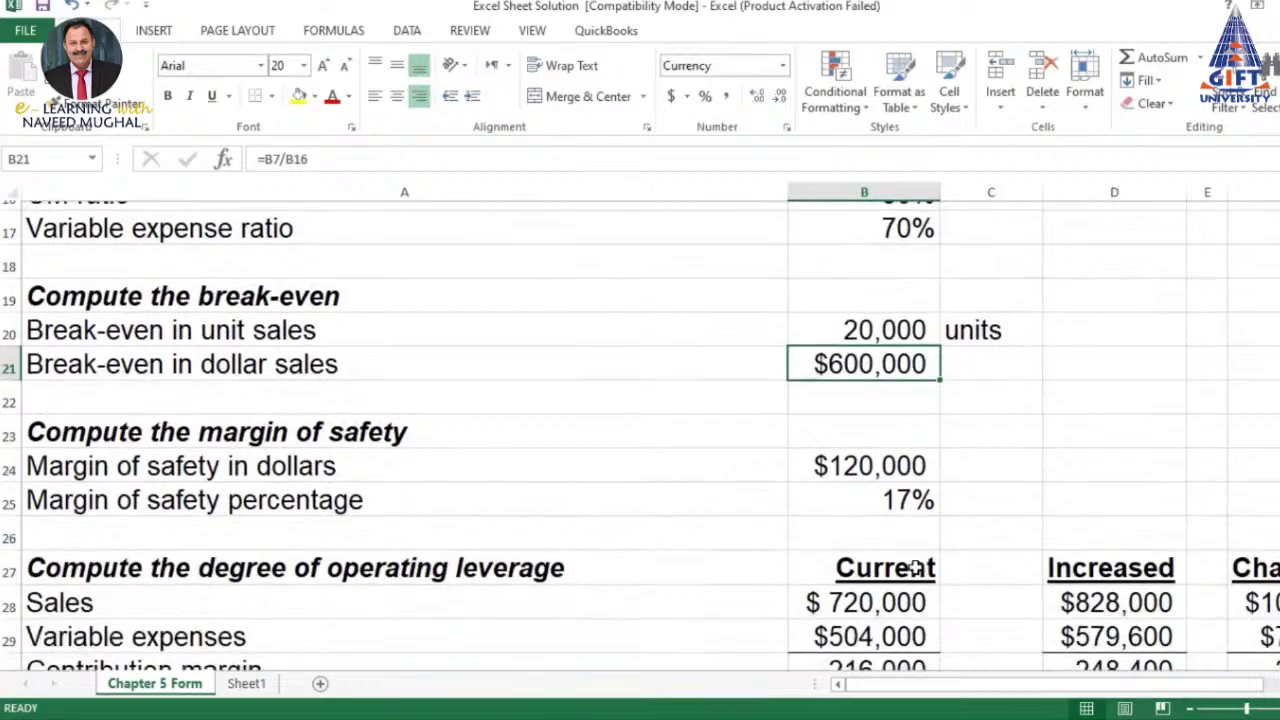
scroll(918, 565, "up", 1)
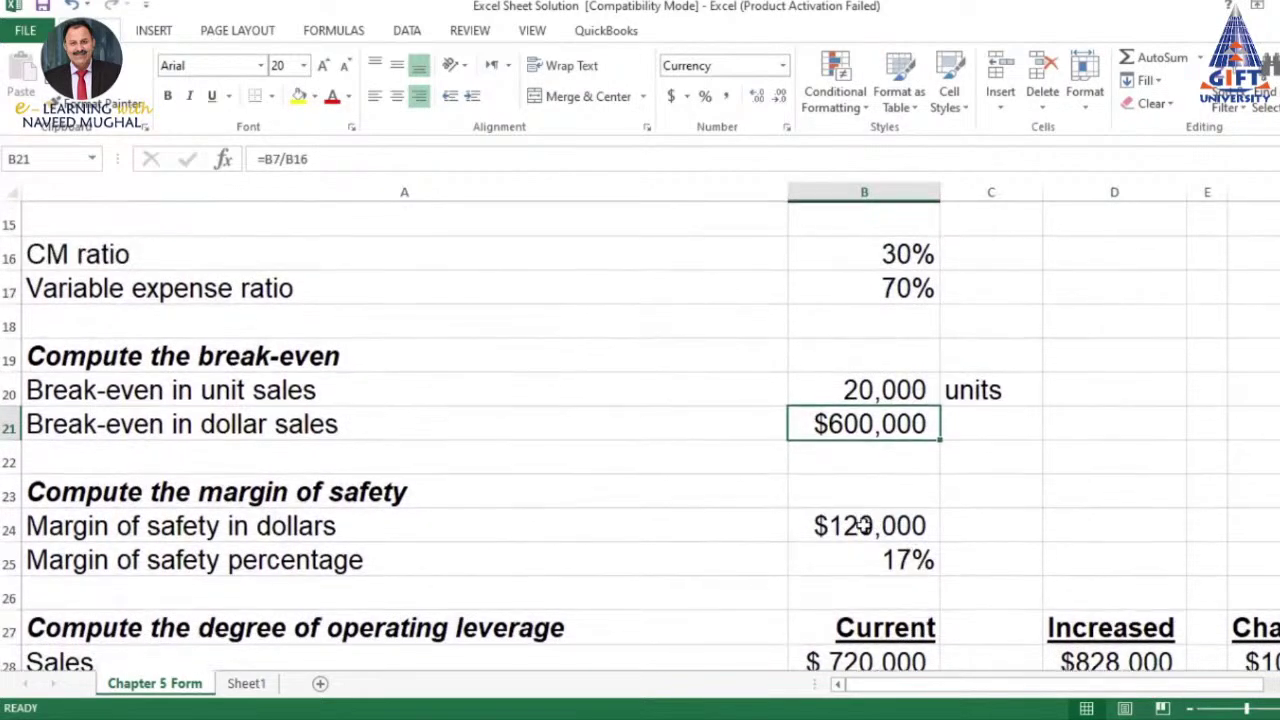
scroll(863, 525, "down", 1)
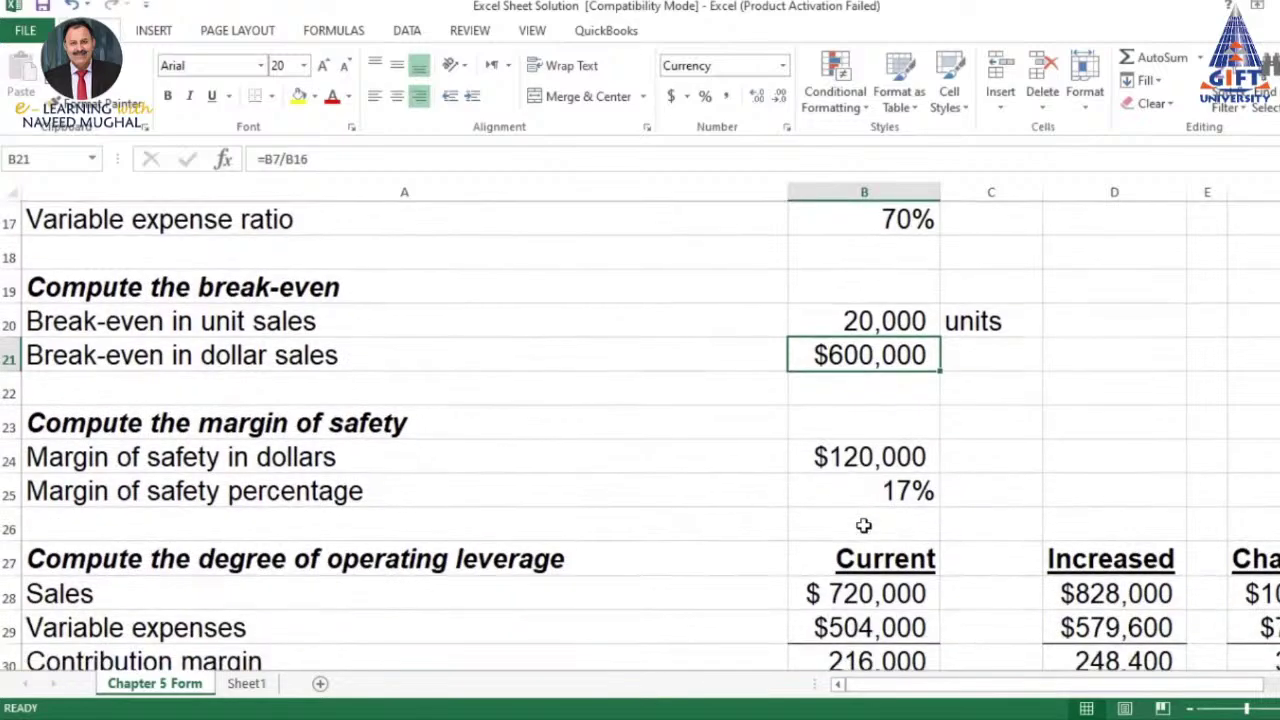
scroll(863, 525, "down", 1)
scroll(863, 525, "up", 1)
scroll(863, 525, "up", 2)
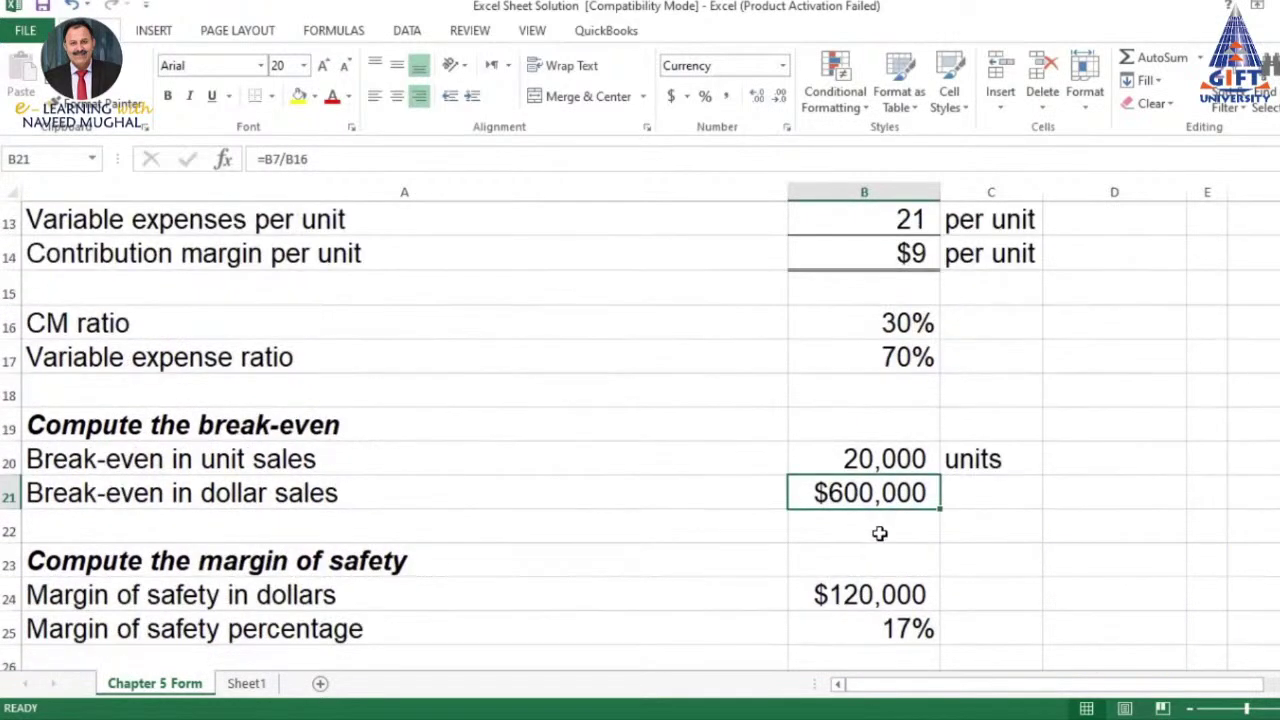
scroll(879, 533, "up", 2)
scroll(879, 533, "up", 2)
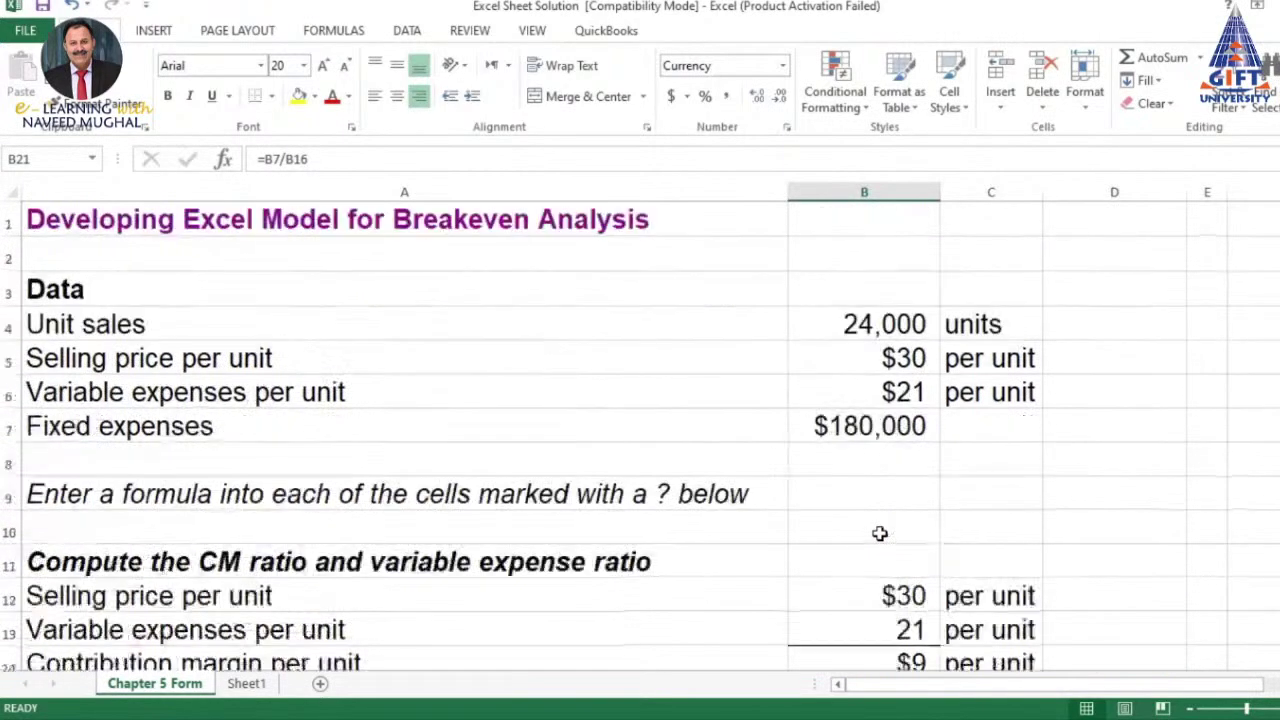
Enter =B4*B5 in D4 to get the 720,000 sales total
left_click(1133, 327)
type("=")
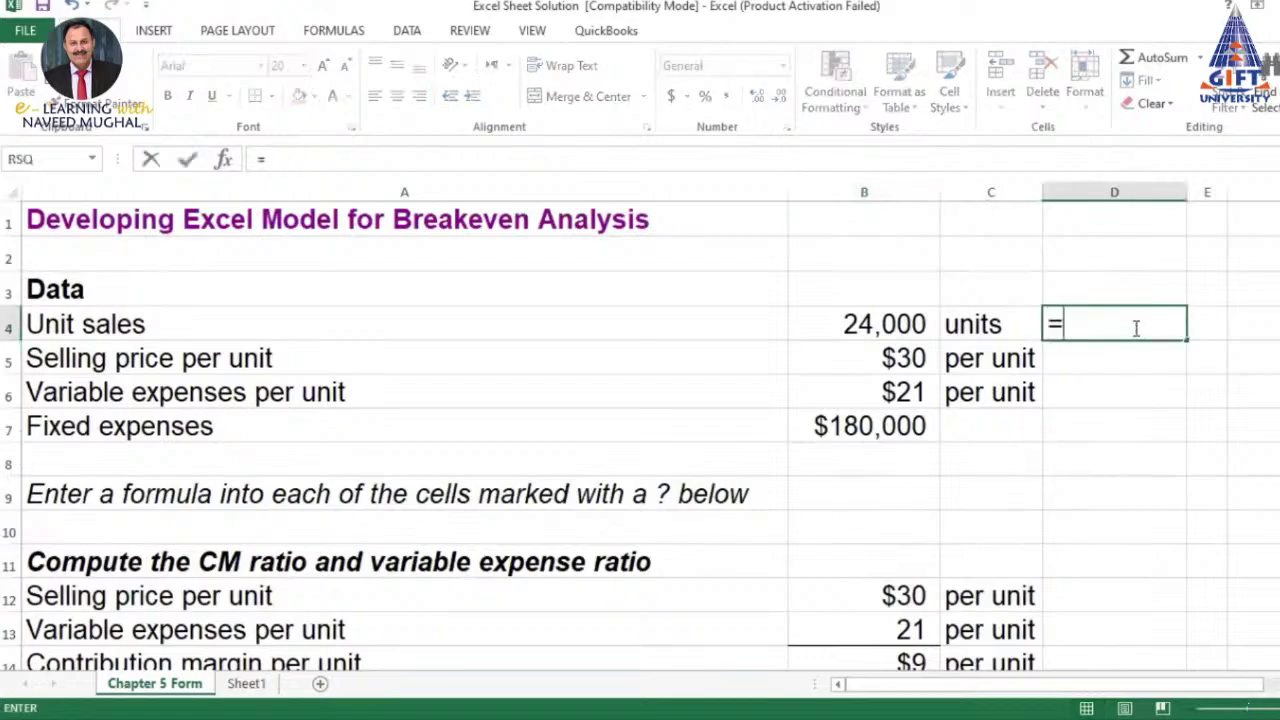
left_click(884, 322)
type("*")
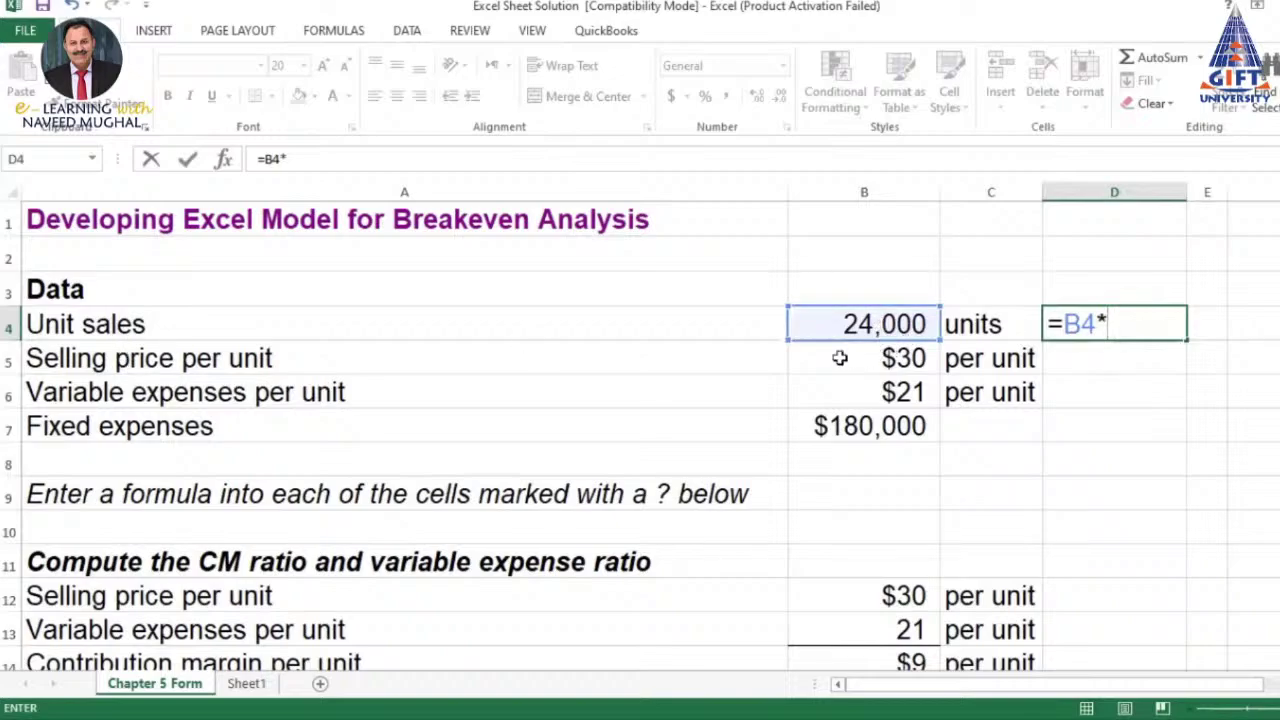
left_click(879, 361)
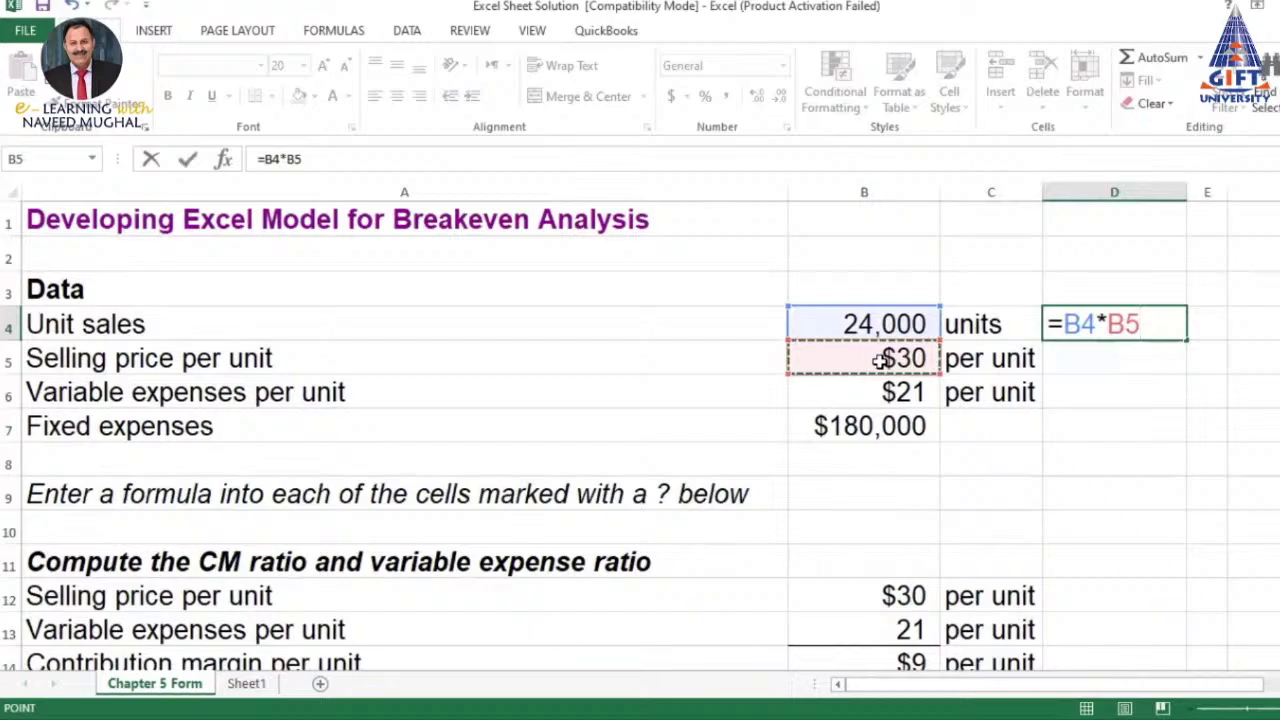
key("Return")
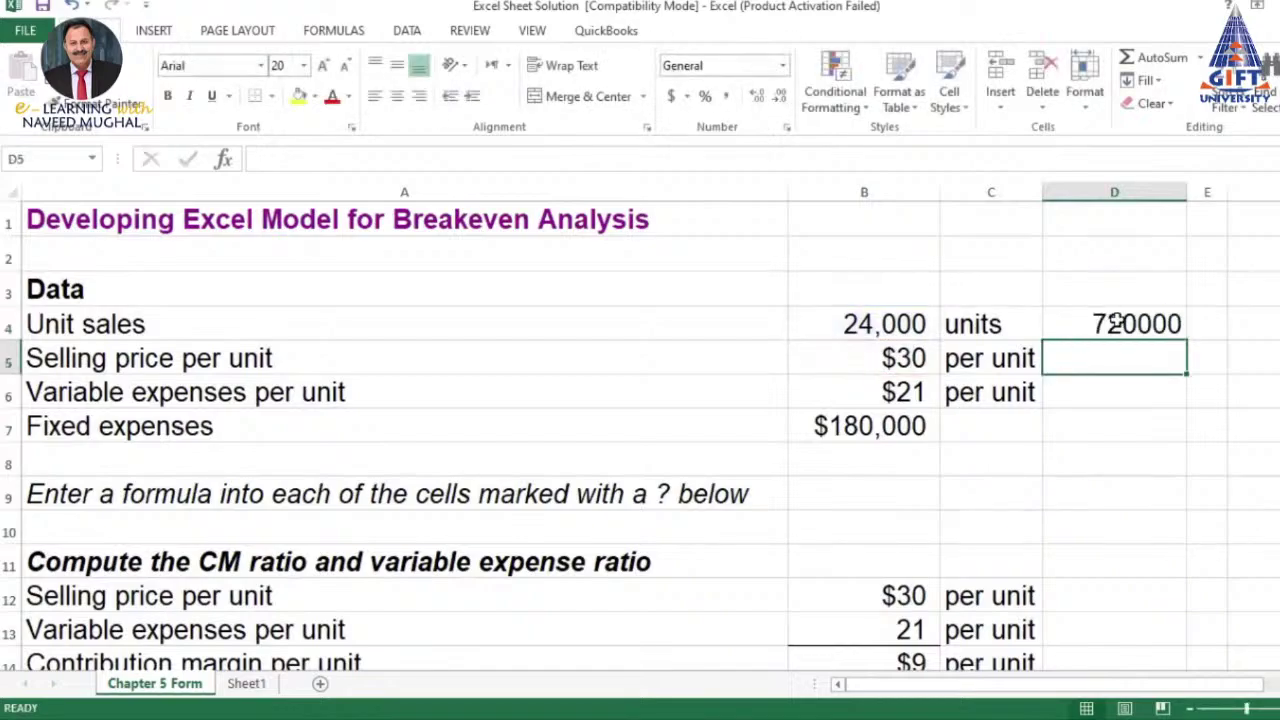
Format D4 as Accounting currency with no decimal places
left_click(1110, 324)
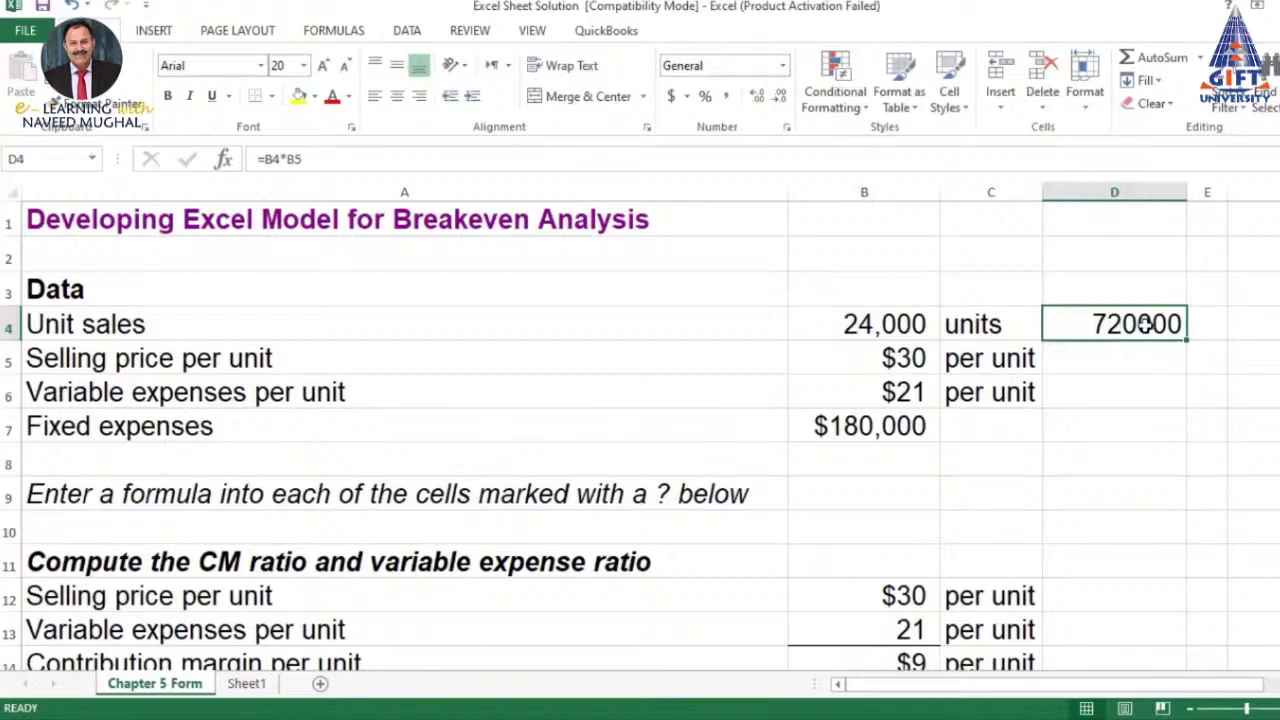
left_click(673, 96)
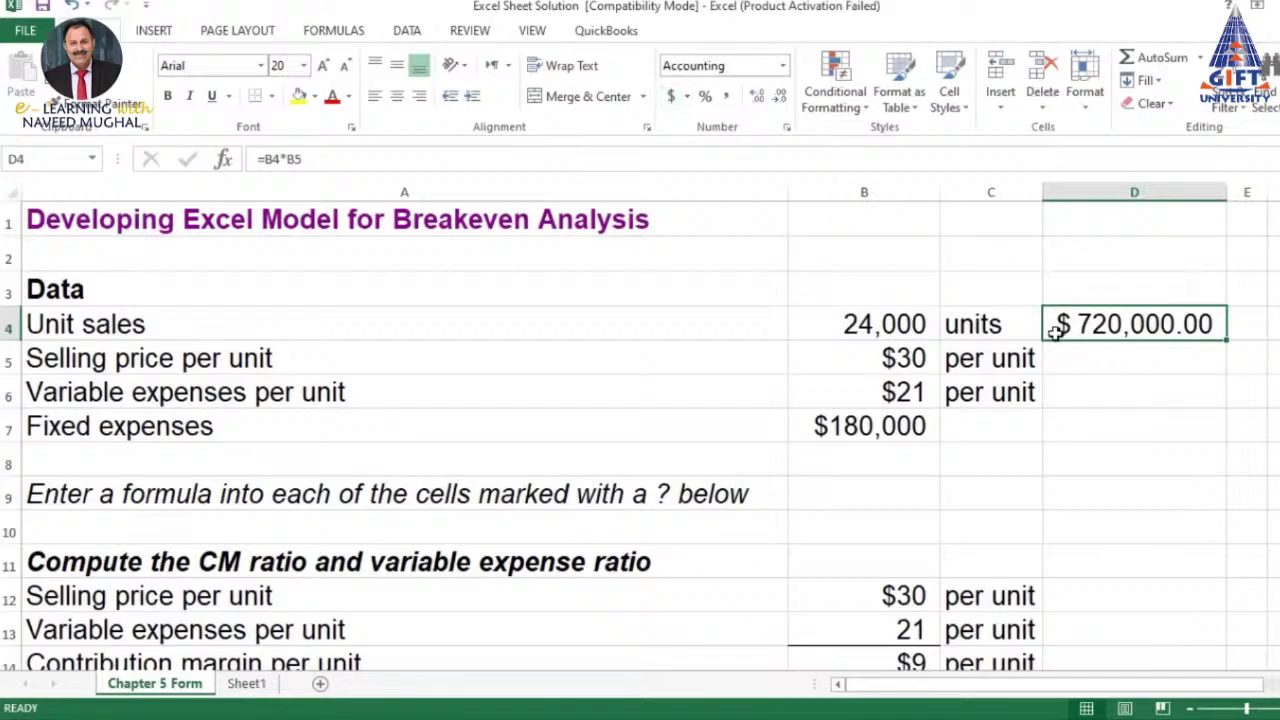
left_click(779, 97)
left_click(779, 97)
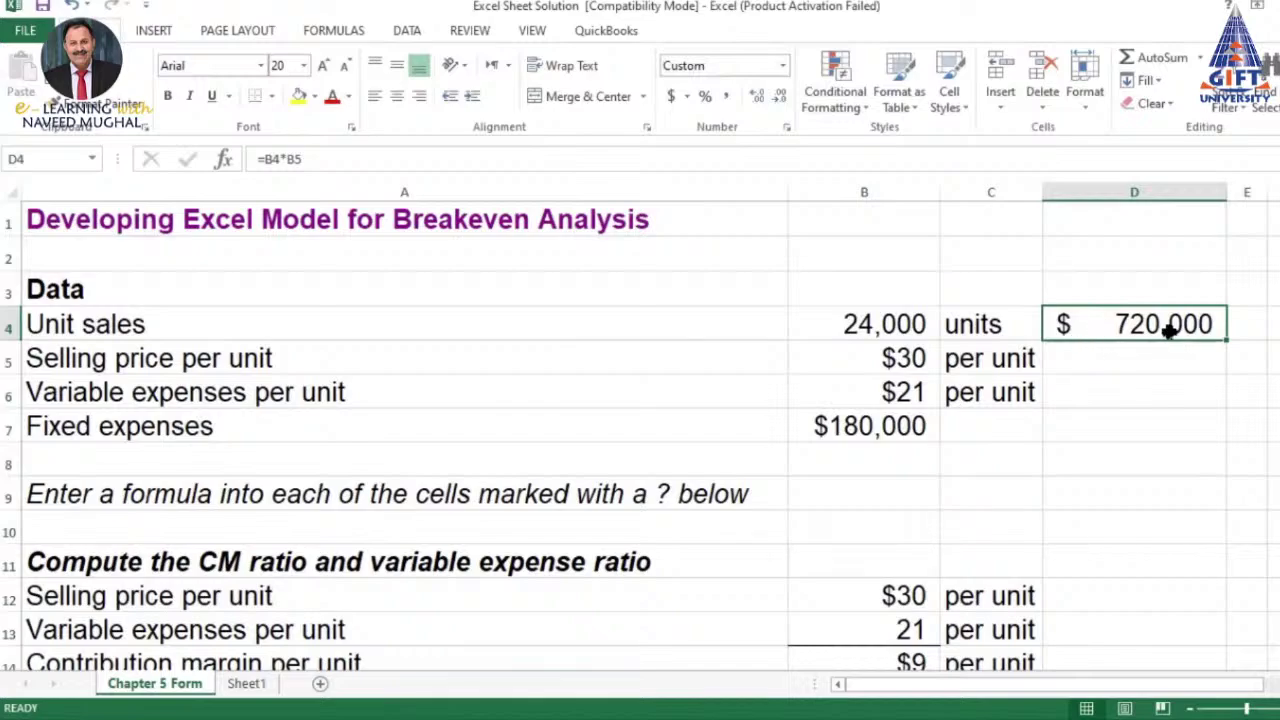
Enter =D4-B21 in B24, giving a $120,000 margin of safety
scroll(1150, 342, "down", 2)
scroll(1145, 338, "down", 2)
scroll(1143, 337, "down", 1)
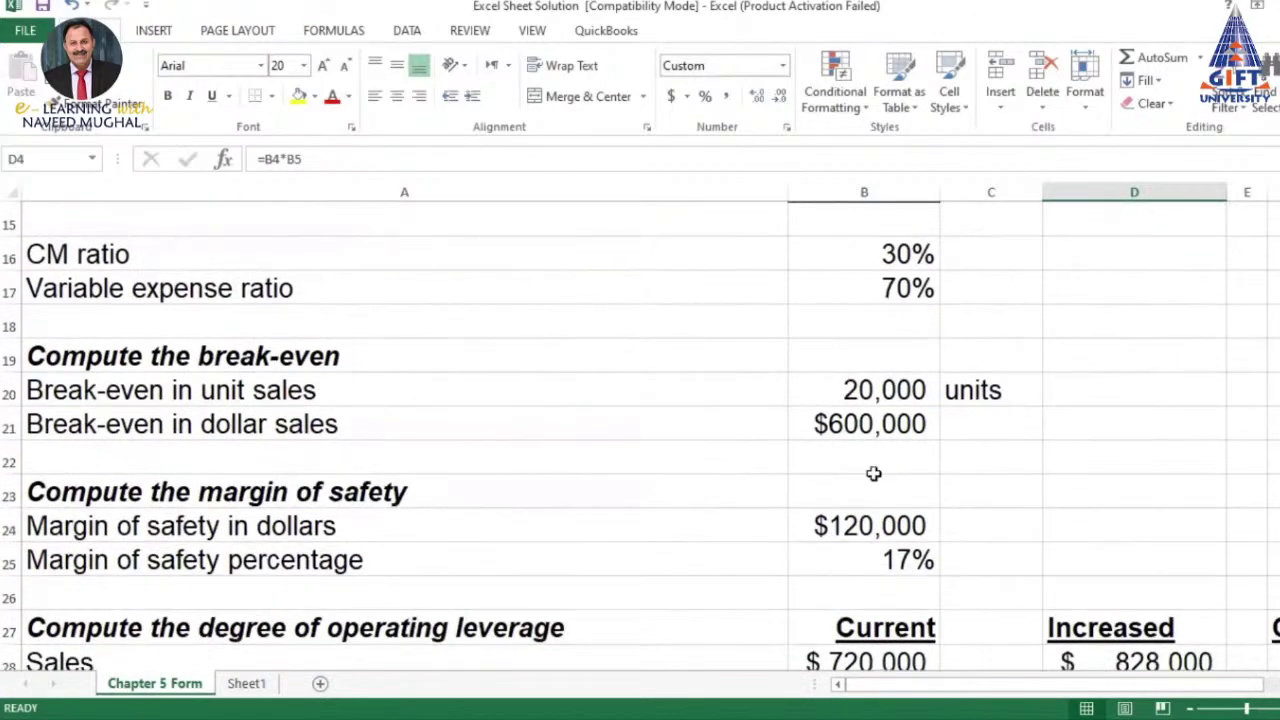
scroll(880, 490, "down", 1)
scroll(894, 495, "up", 1)
scroll(880, 520, "down", 1)
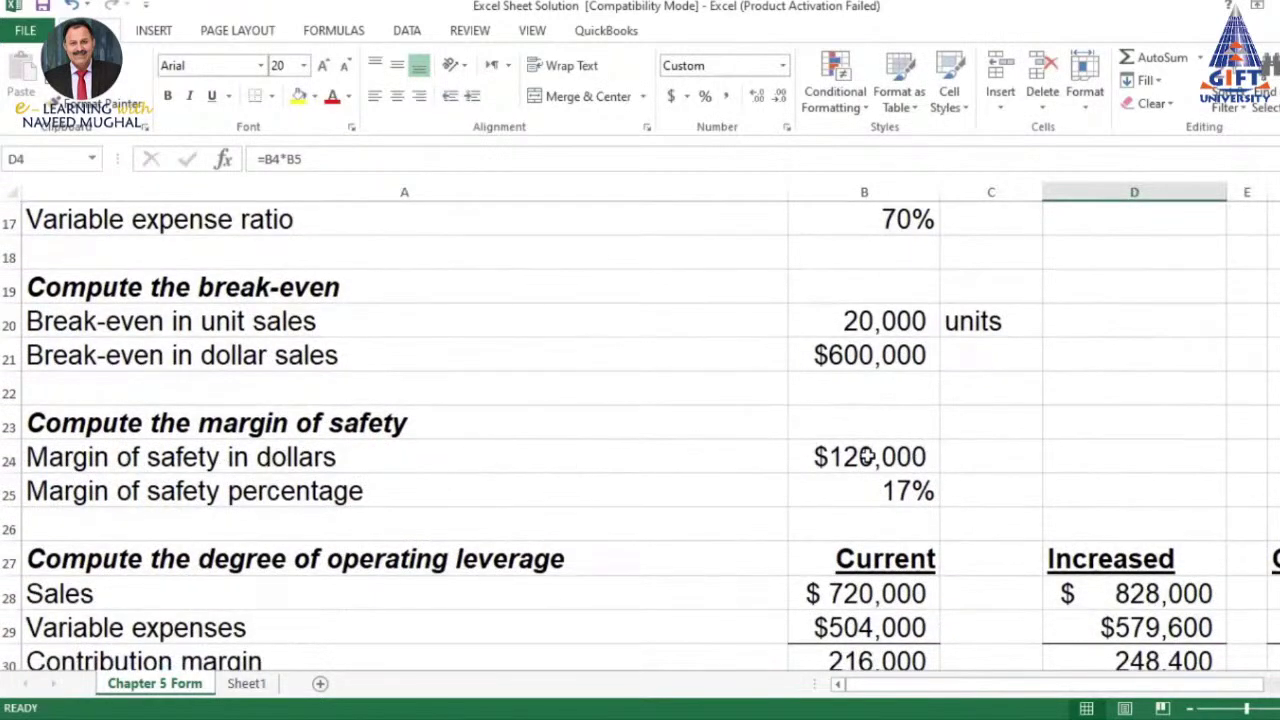
left_click(860, 457)
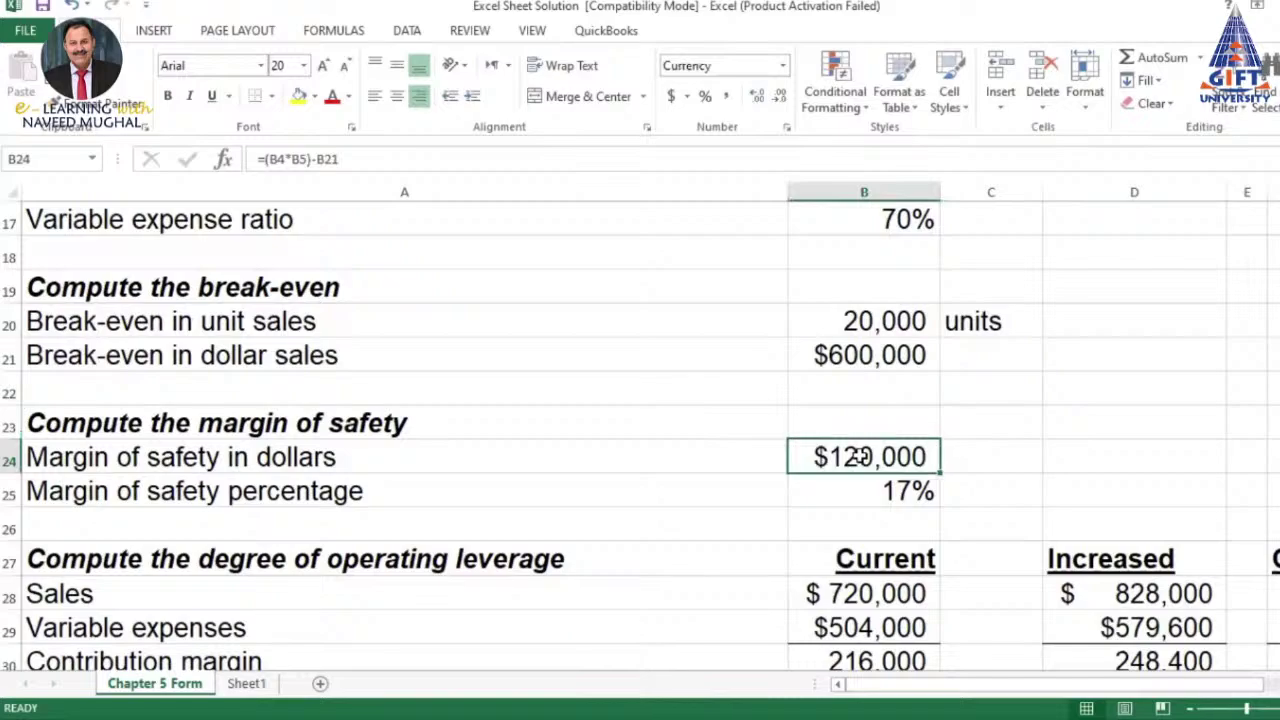
type("=")
scroll(920, 463, "up", 3)
scroll(1047, 452, "up", 2)
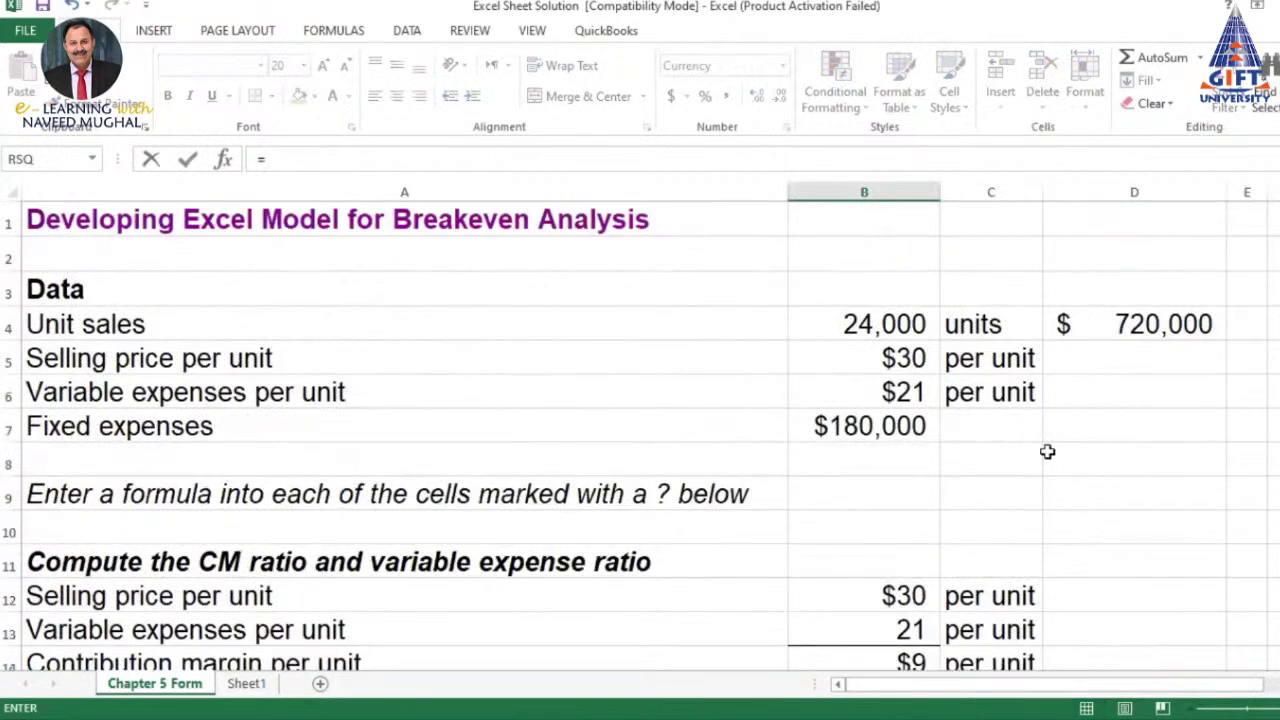
left_click(1137, 323)
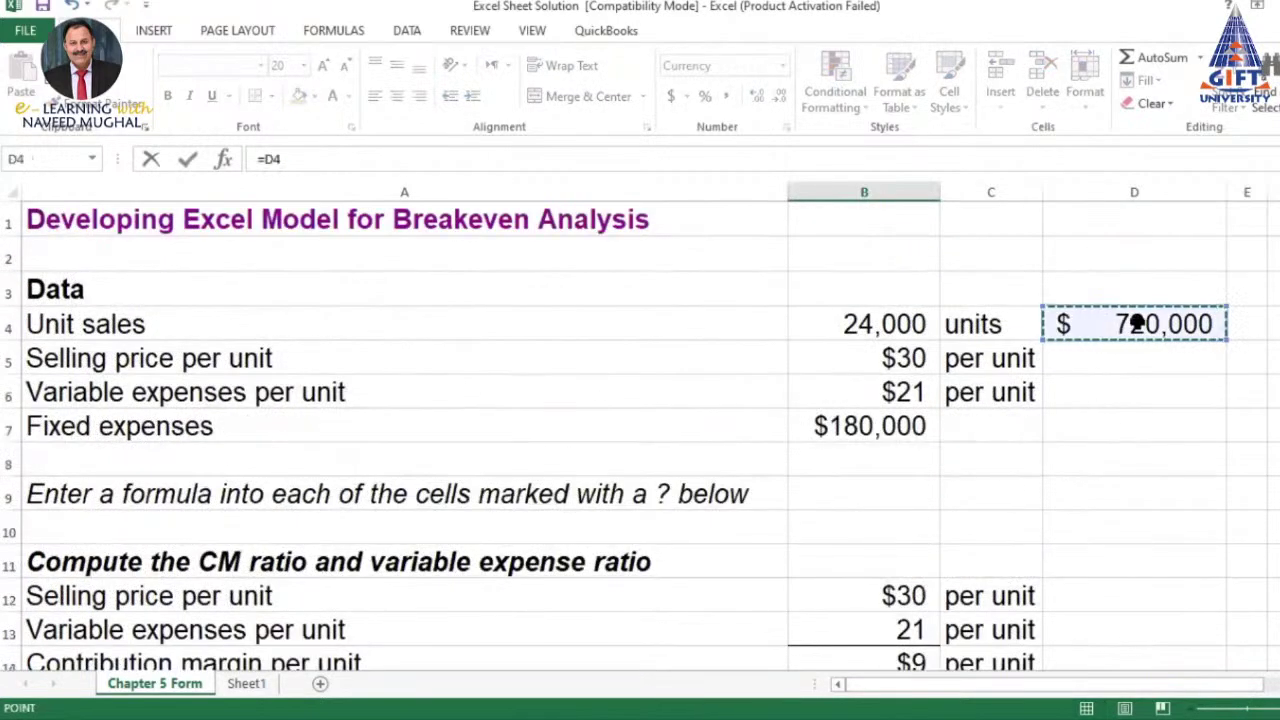
type("-")
scroll(1131, 320, "down", 3)
scroll(1131, 320, "down", 2)
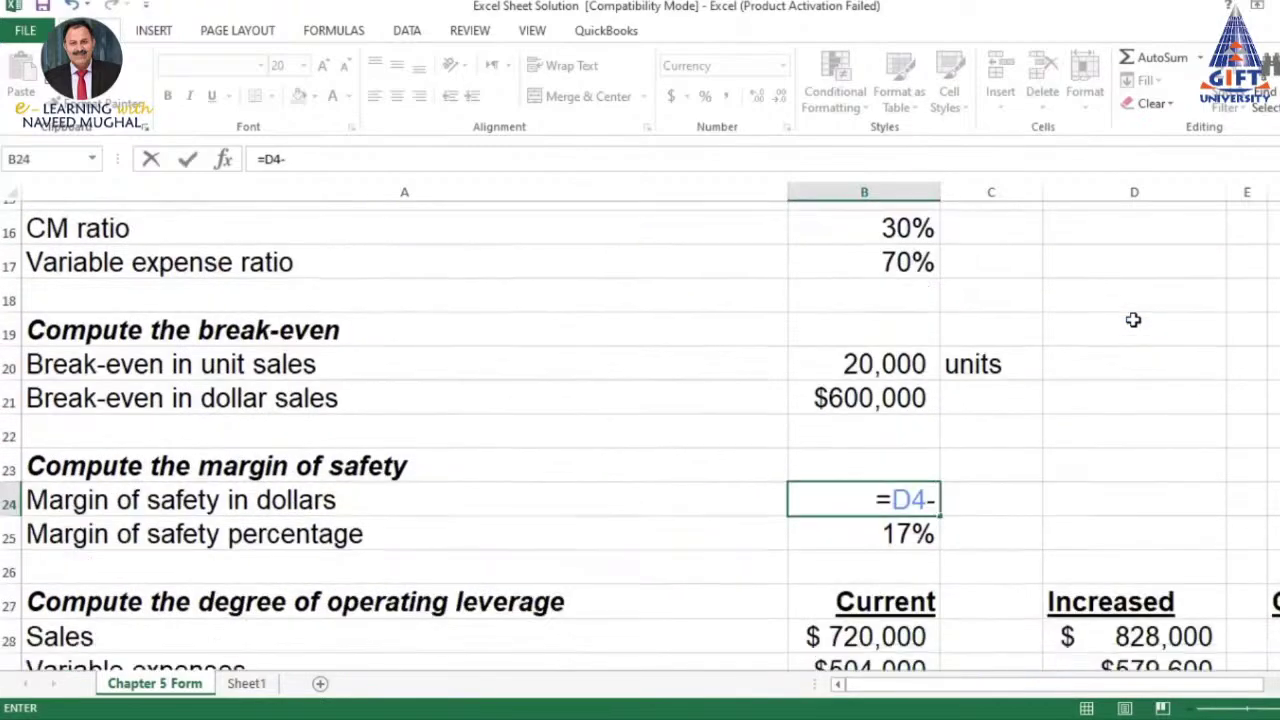
scroll(1131, 320, "down", 1)
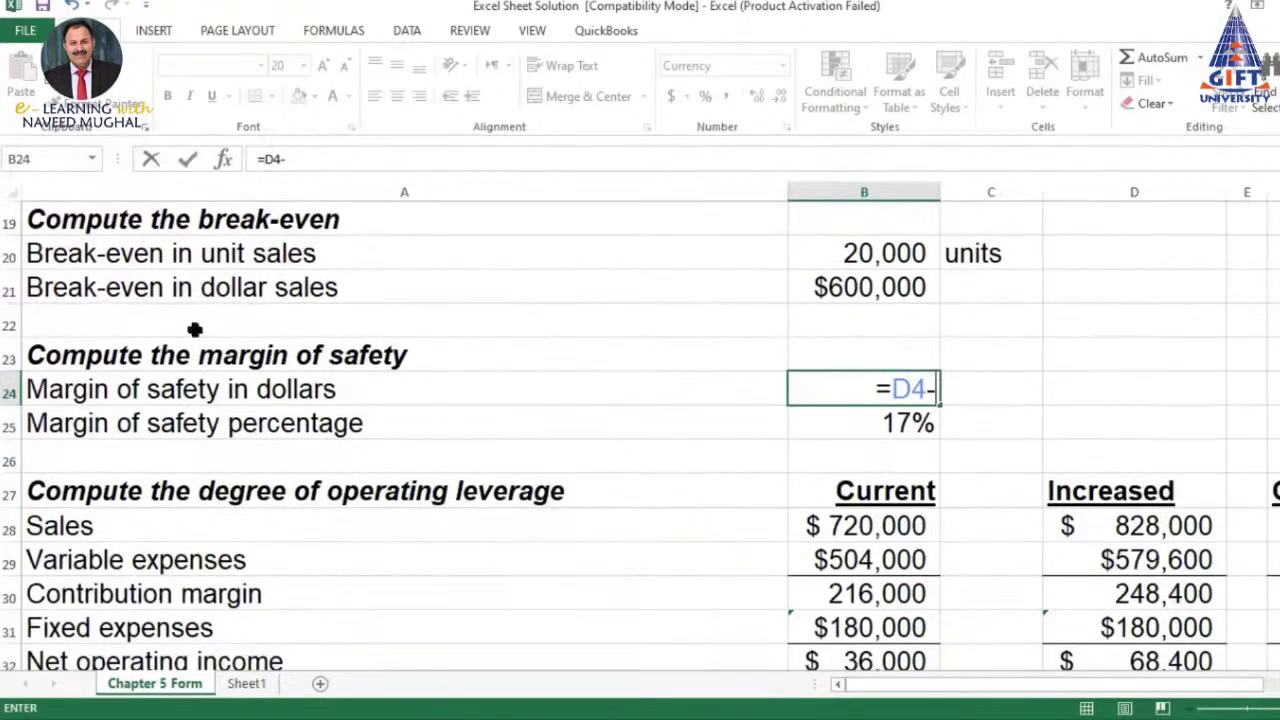
left_click(871, 287)
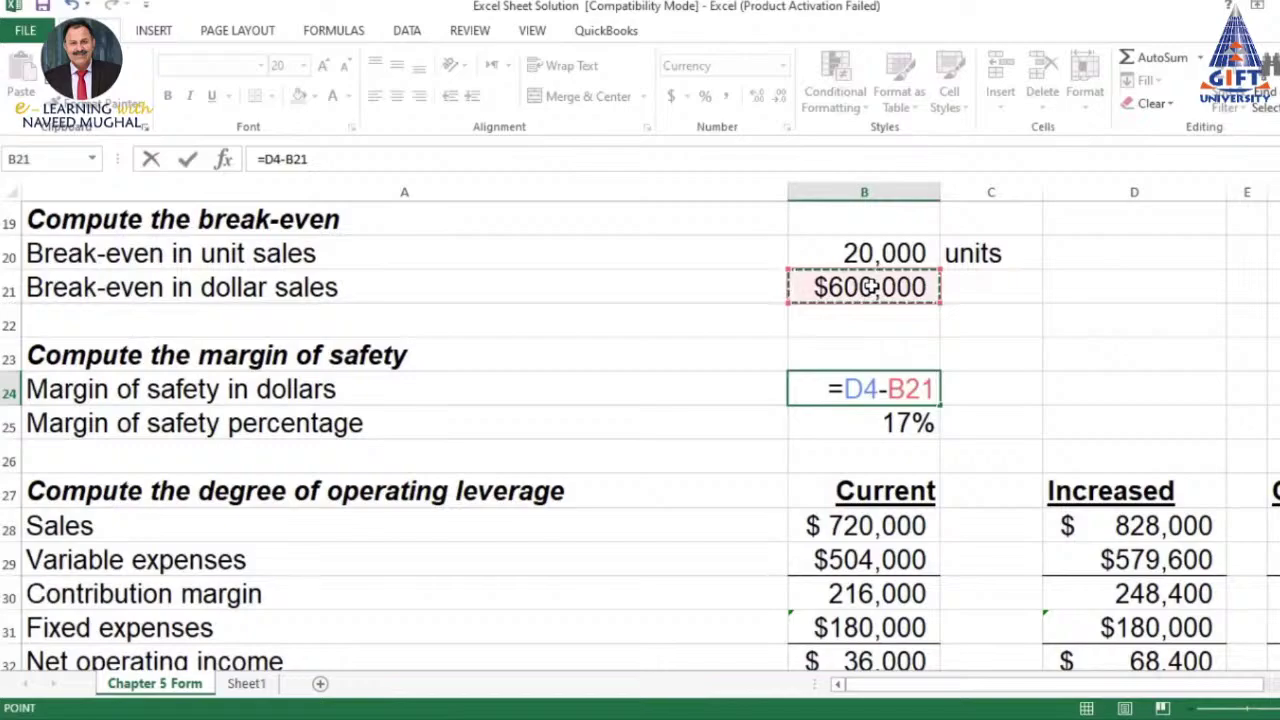
key("Return")
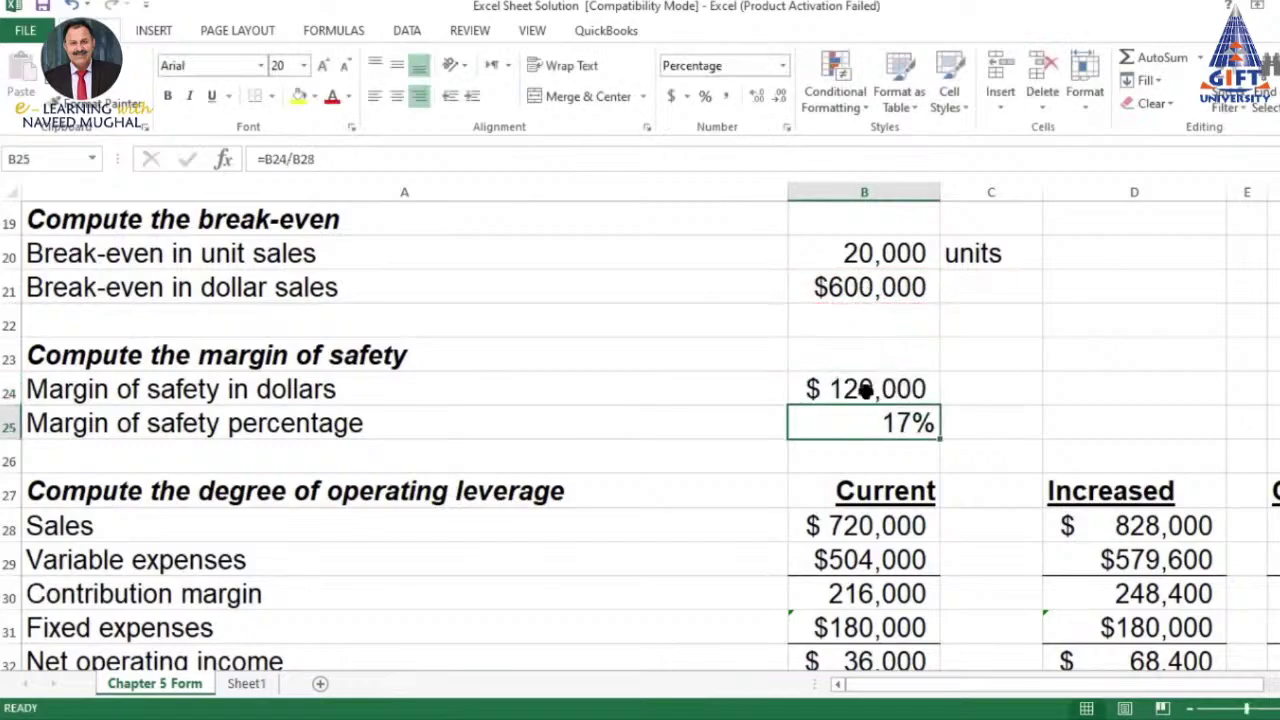
left_click(865, 390)
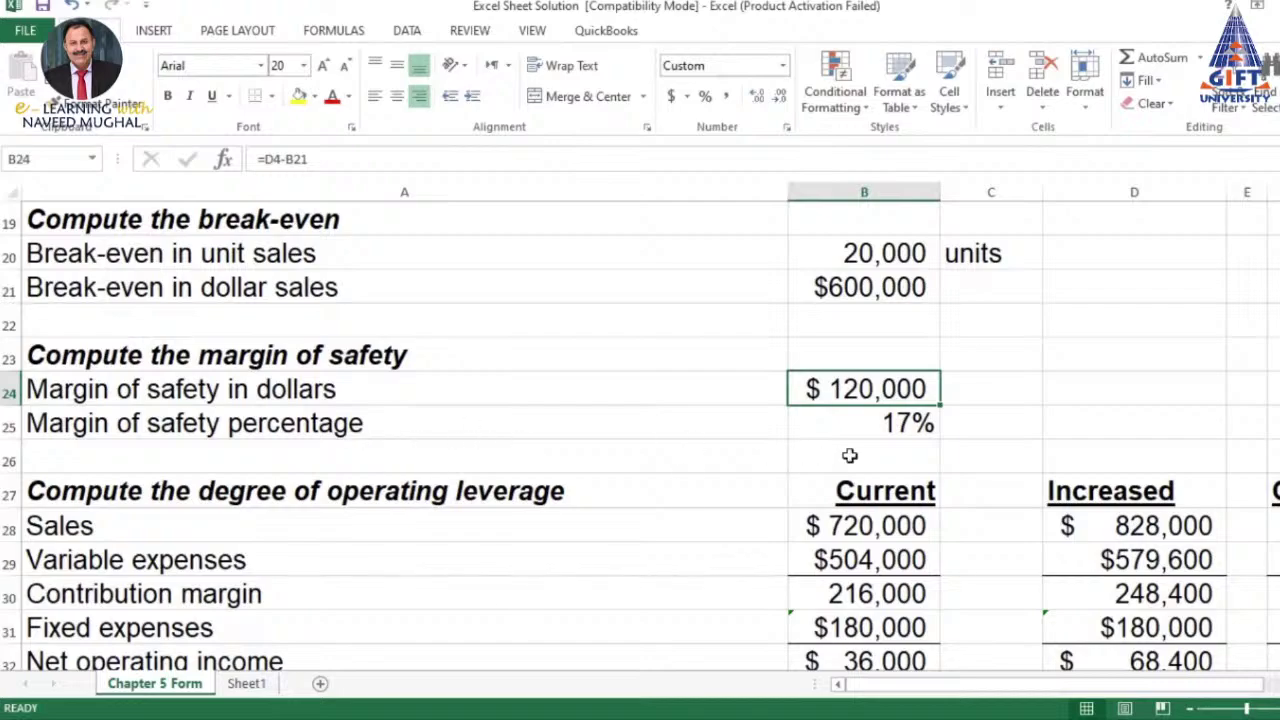
Enter =B24/D4 in B25 for the margin of safety ratio
left_click(907, 424)
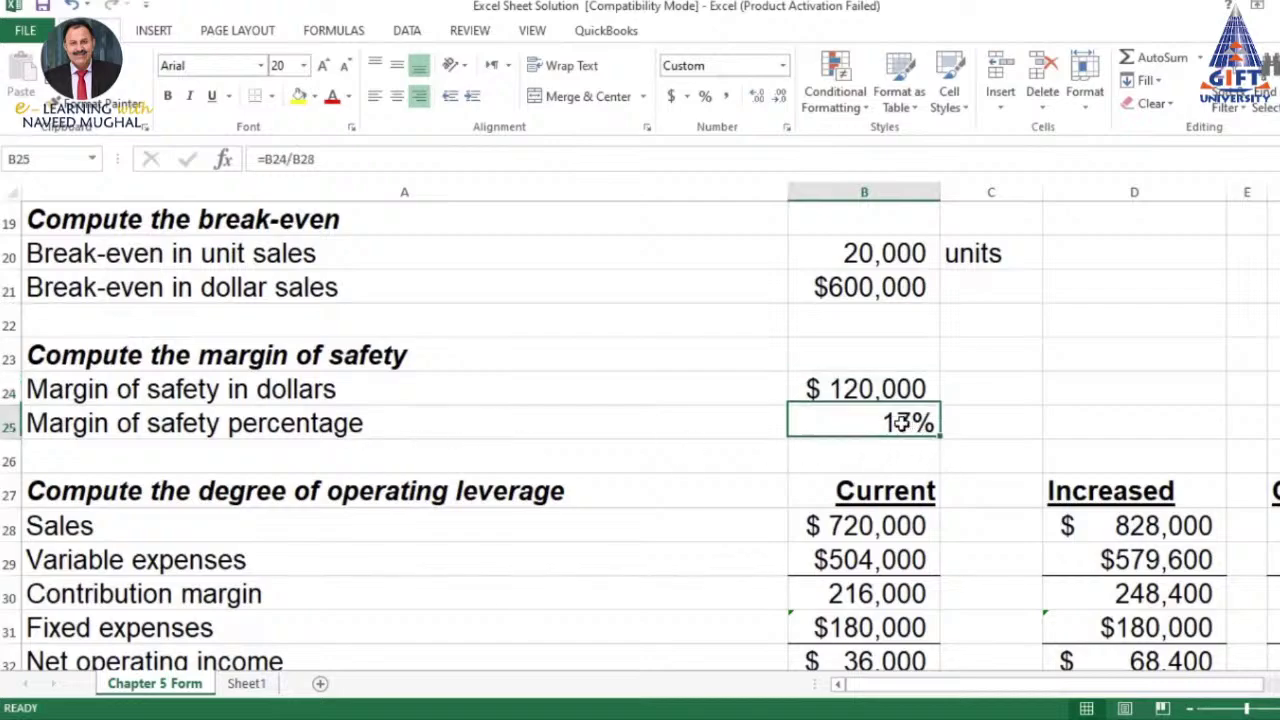
type("=")
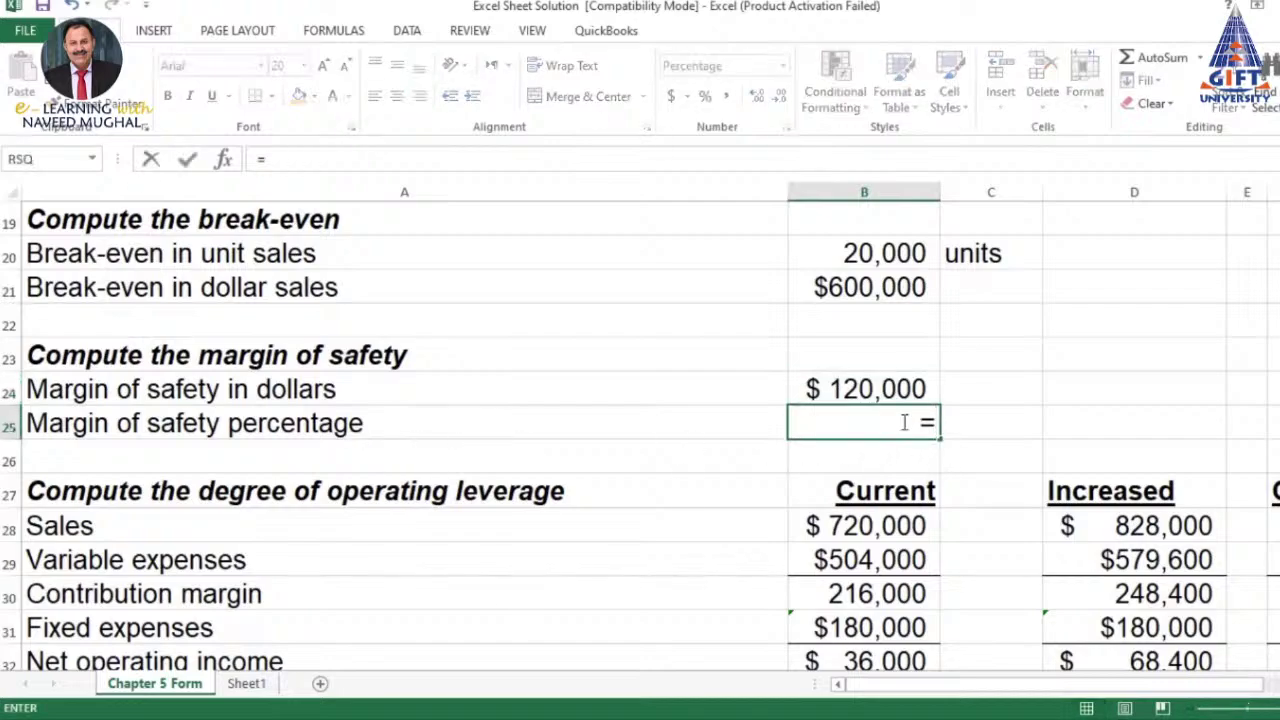
left_click(868, 389)
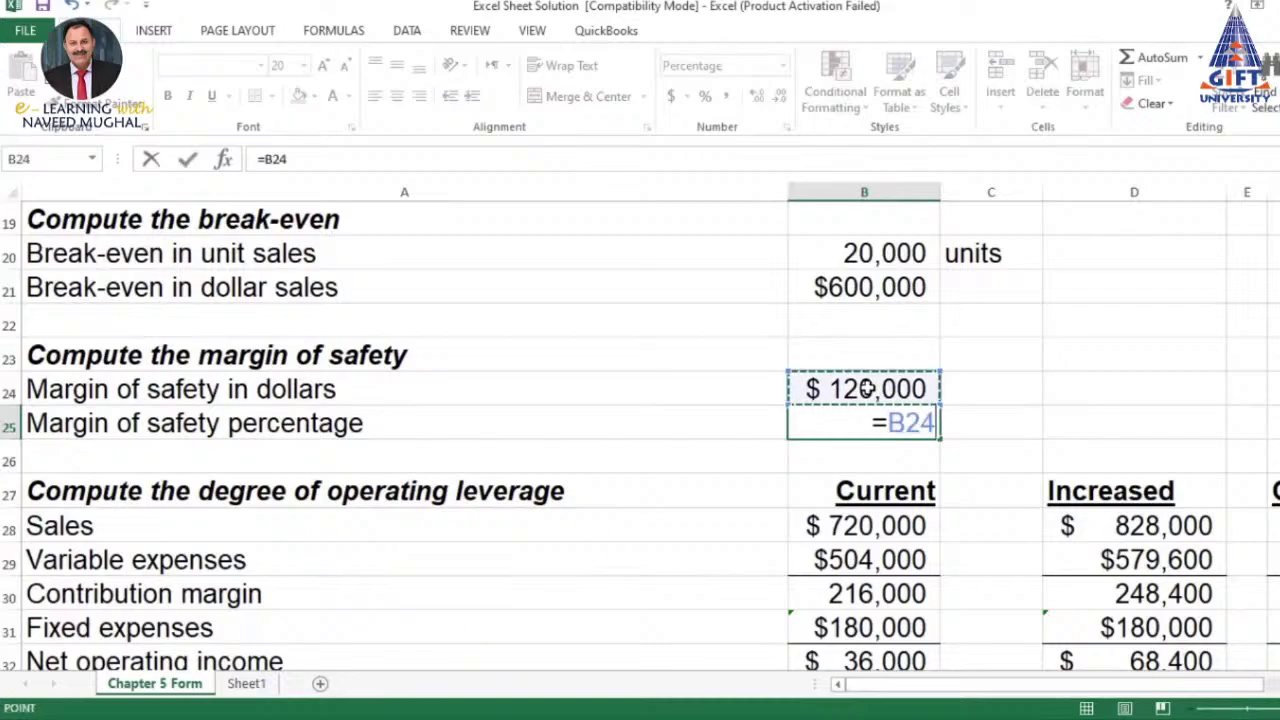
type("/")
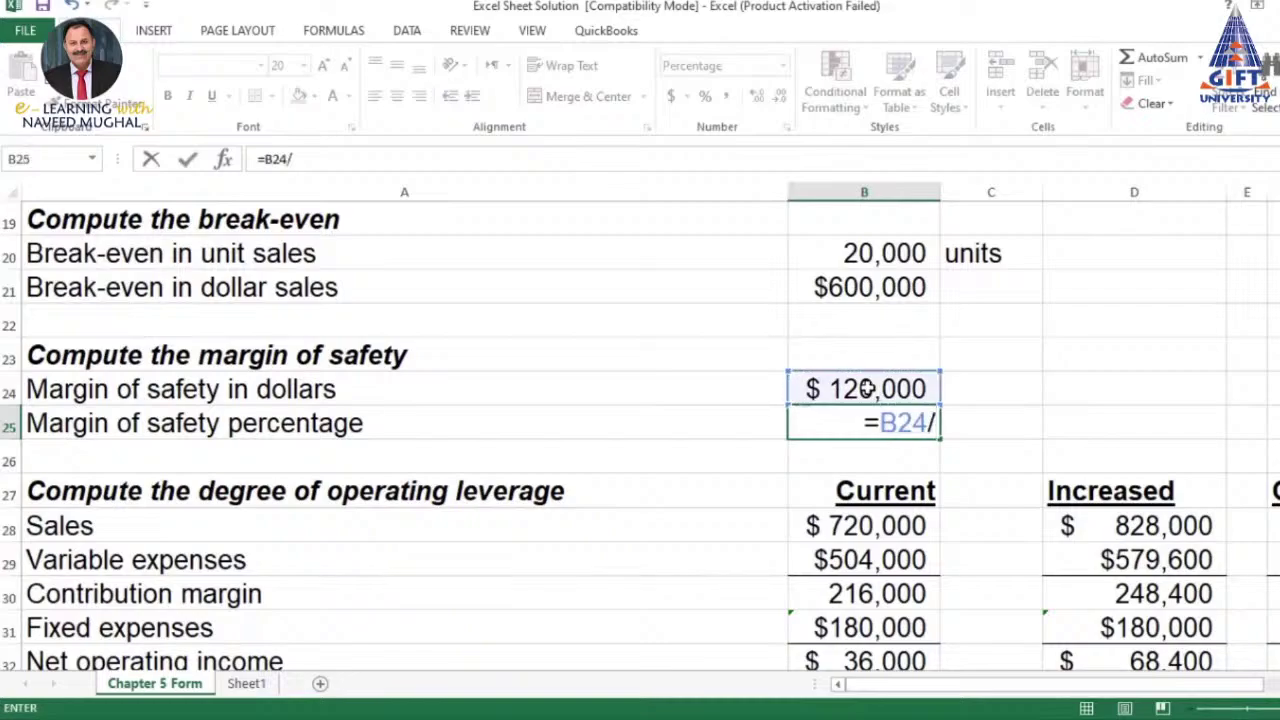
scroll(868, 389, "up", 4)
scroll(994, 383, "up", 2)
scroll(1018, 393, "up", 1)
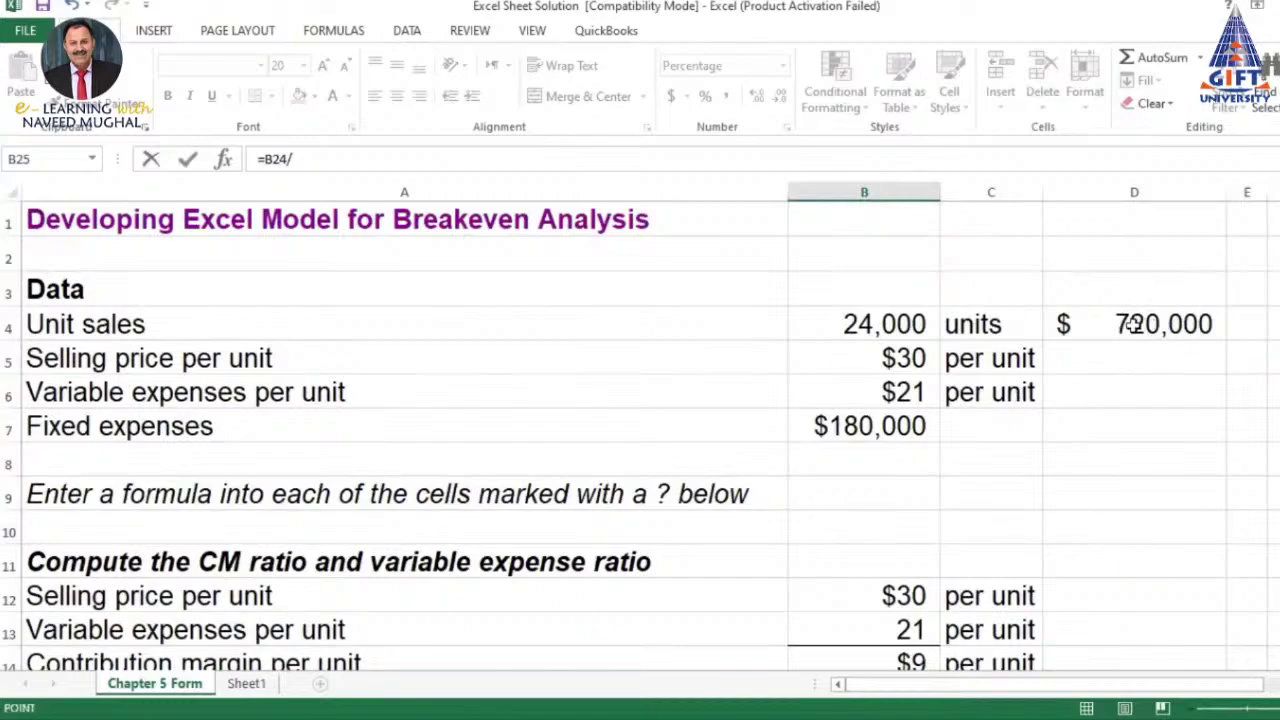
left_click(1131, 323)
key("Return")
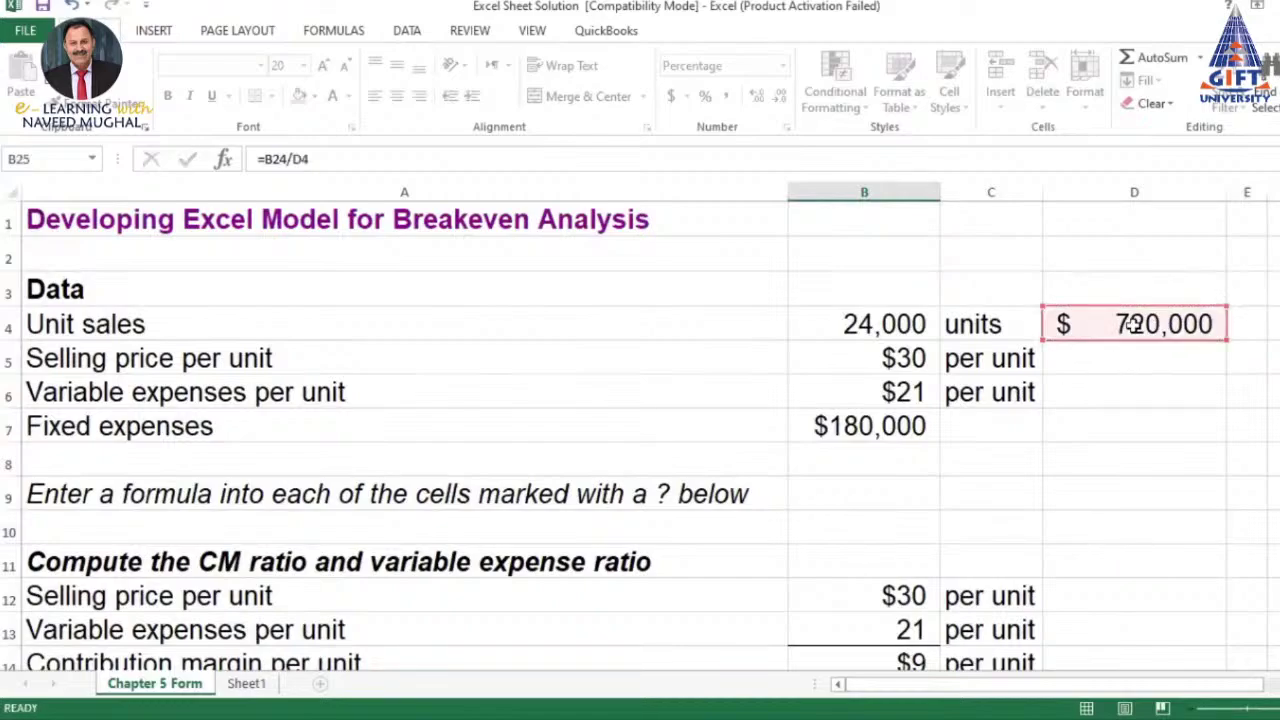
Format B25 as a percentage so it shows 17%
scroll(1131, 323, "down", 4)
scroll(1006, 400, "down", 1)
left_click(918, 456)
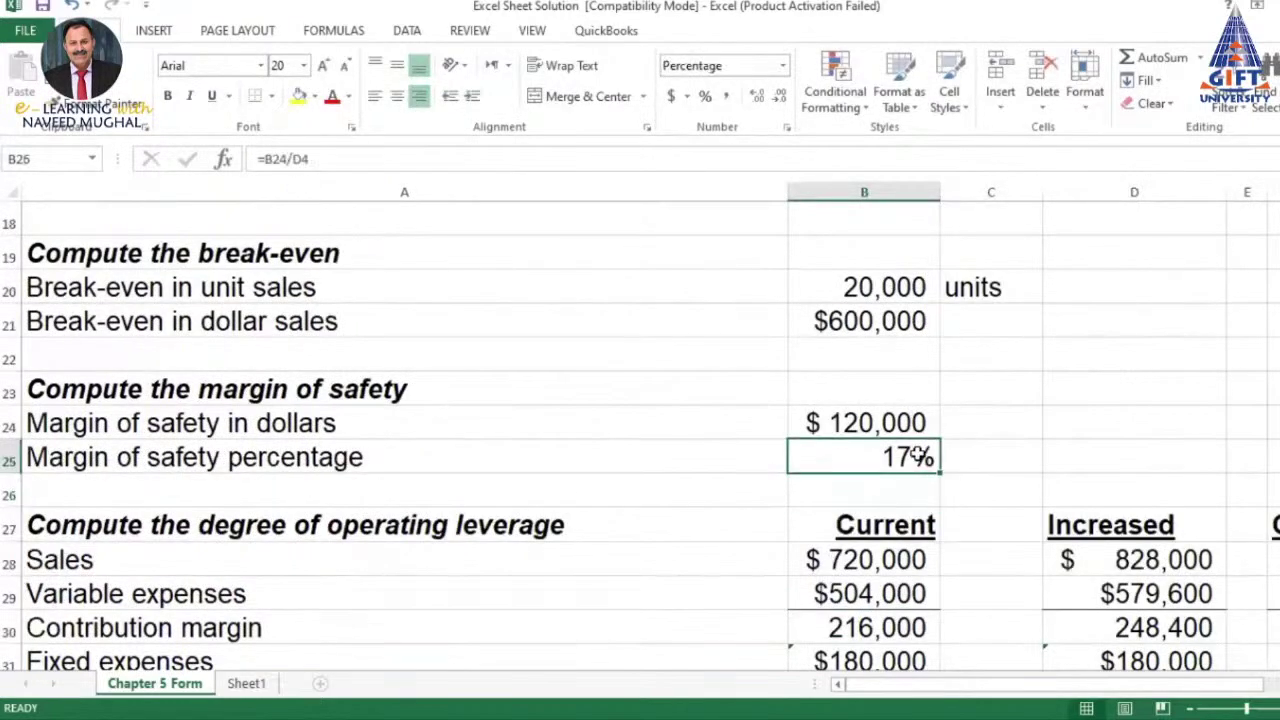
left_click(722, 92)
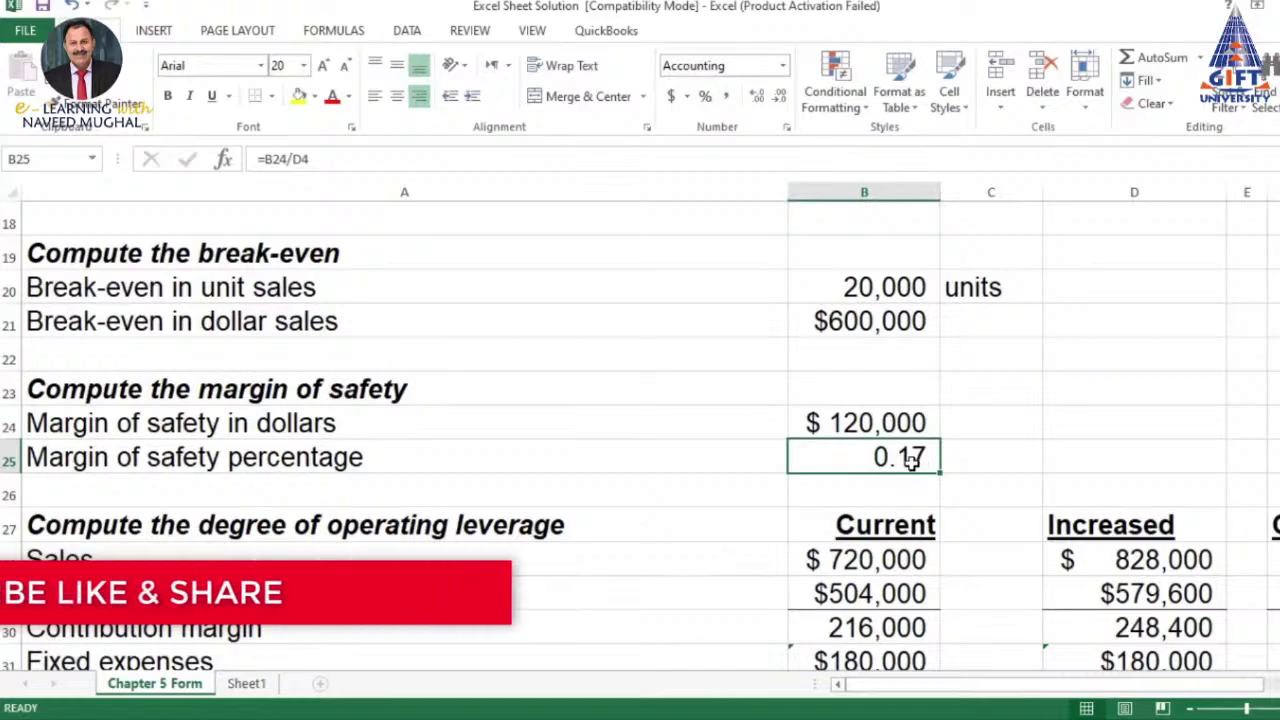
left_click(705, 95)
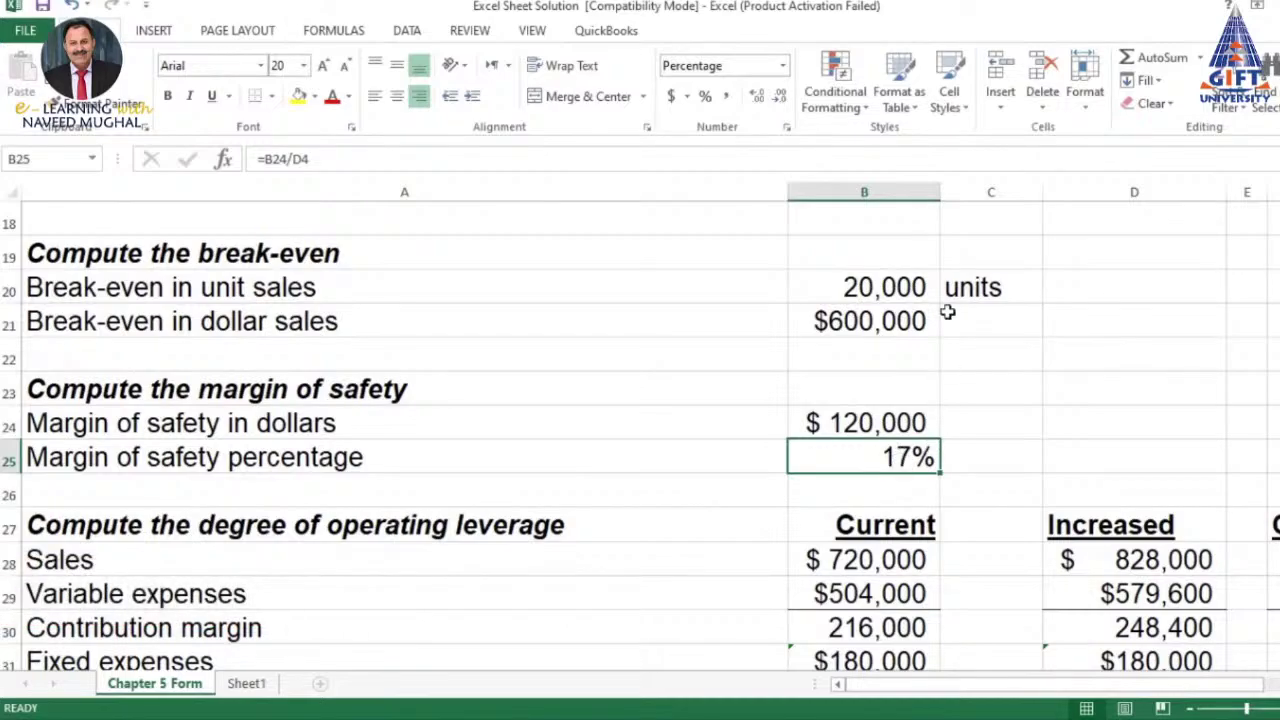
scroll(914, 320, "up", 3)
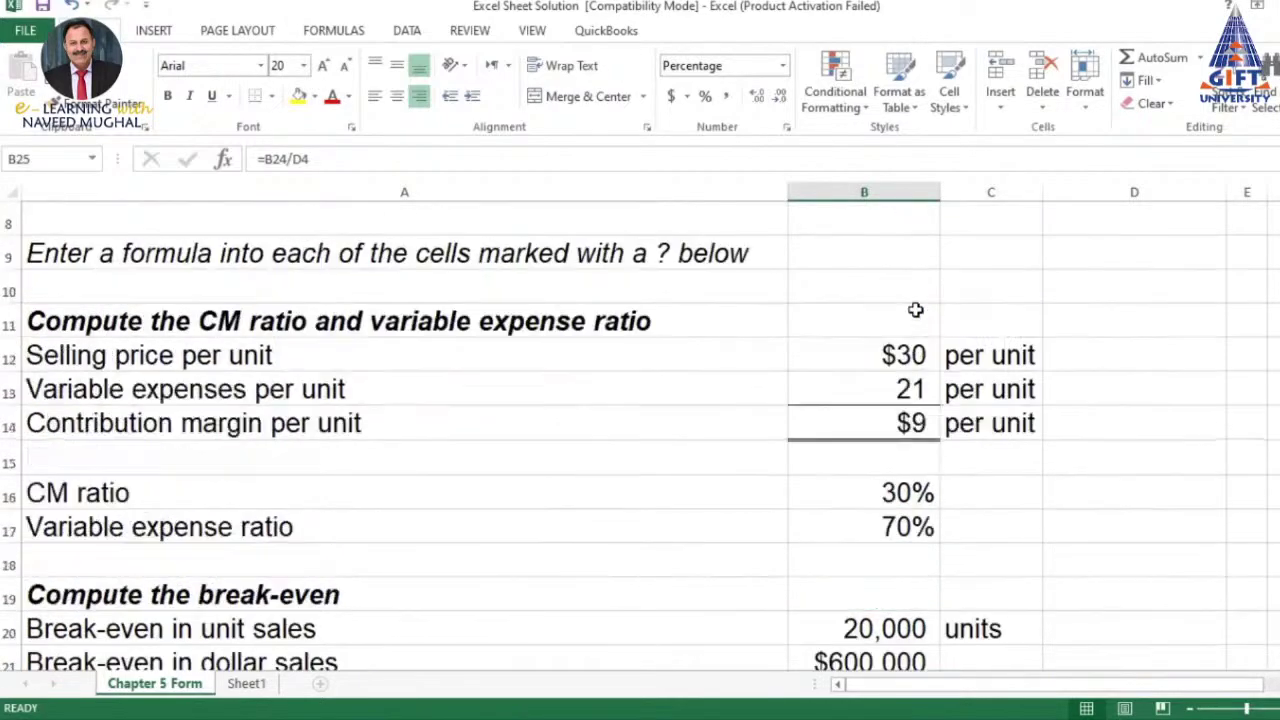
scroll(914, 312, "down", 2)
scroll(910, 316, "down", 2)
scroll(909, 316, "down", 2)
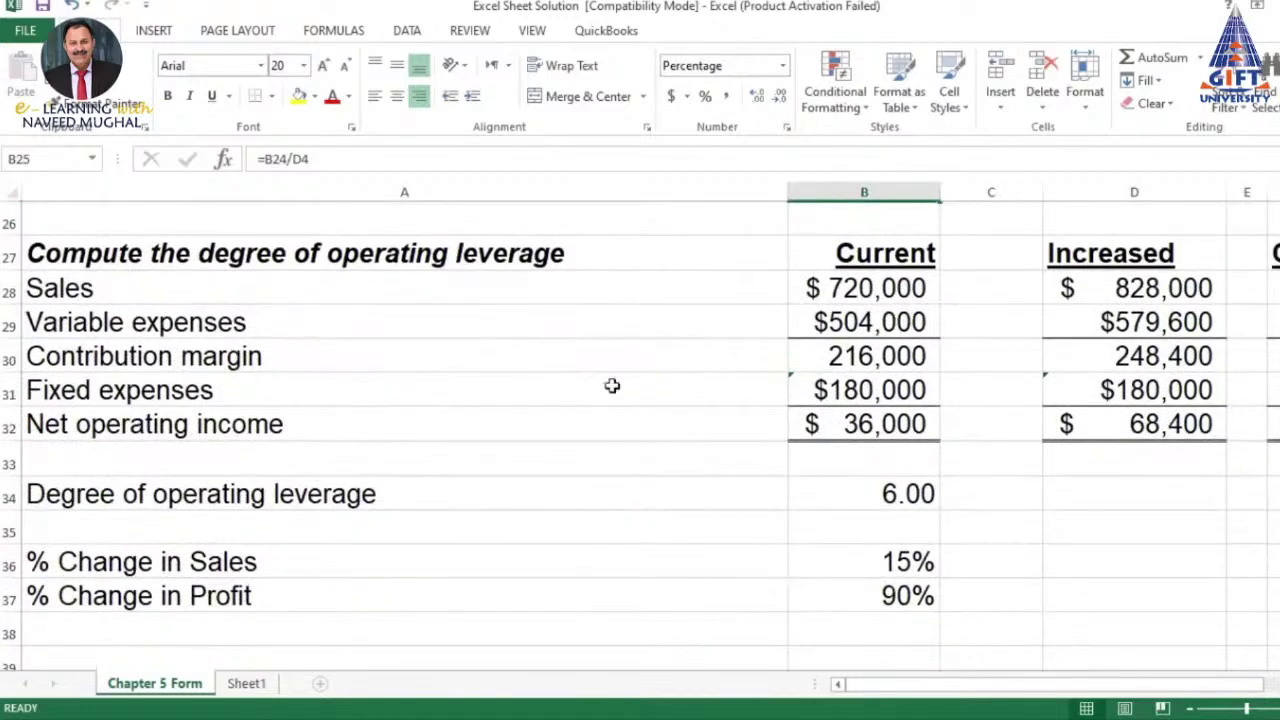
Set B28 to =D4 so current Sales reads $720,000
left_click(850, 284)
type("=")
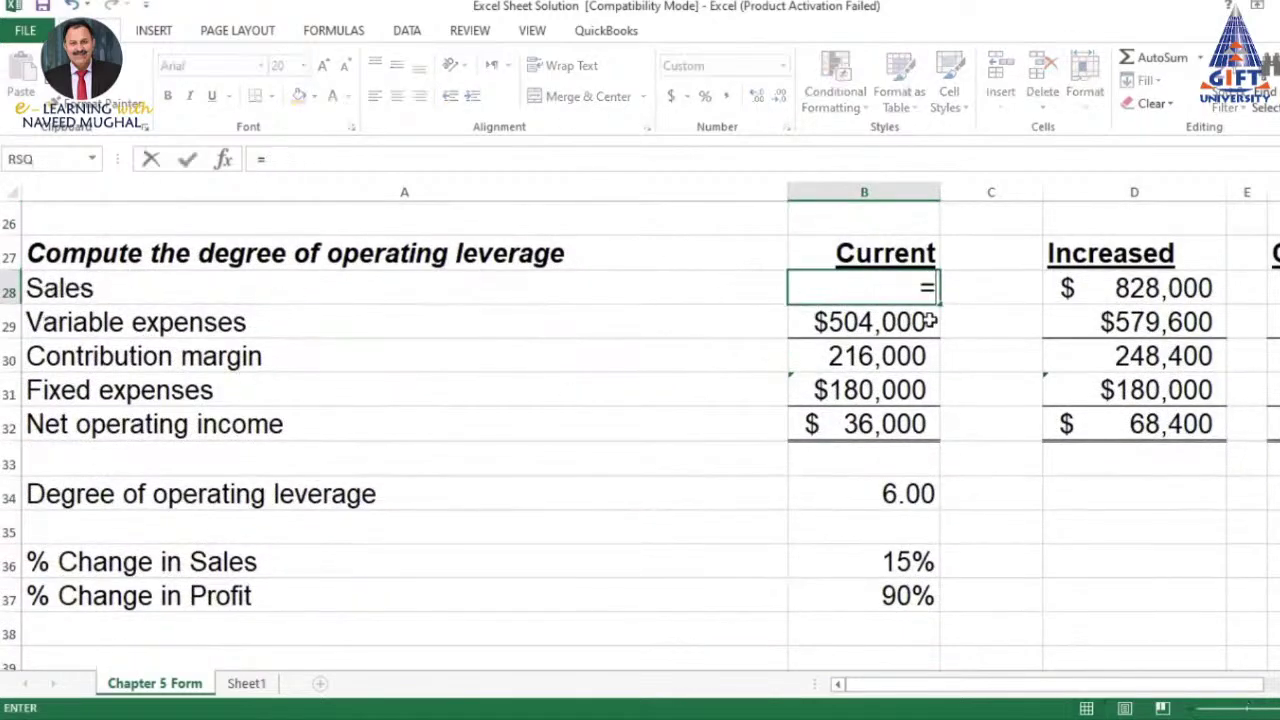
scroll(950, 330, "up", 4)
scroll(990, 354, "up", 4)
left_click(1134, 322)
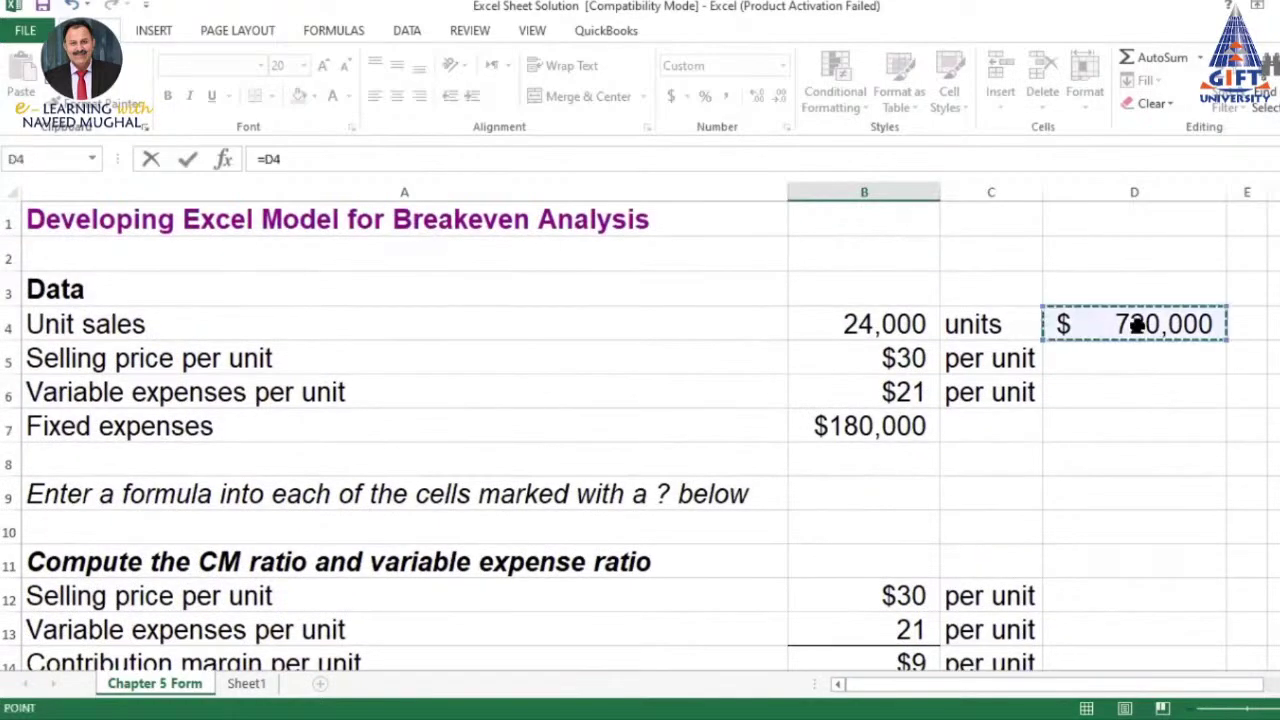
key("Return")
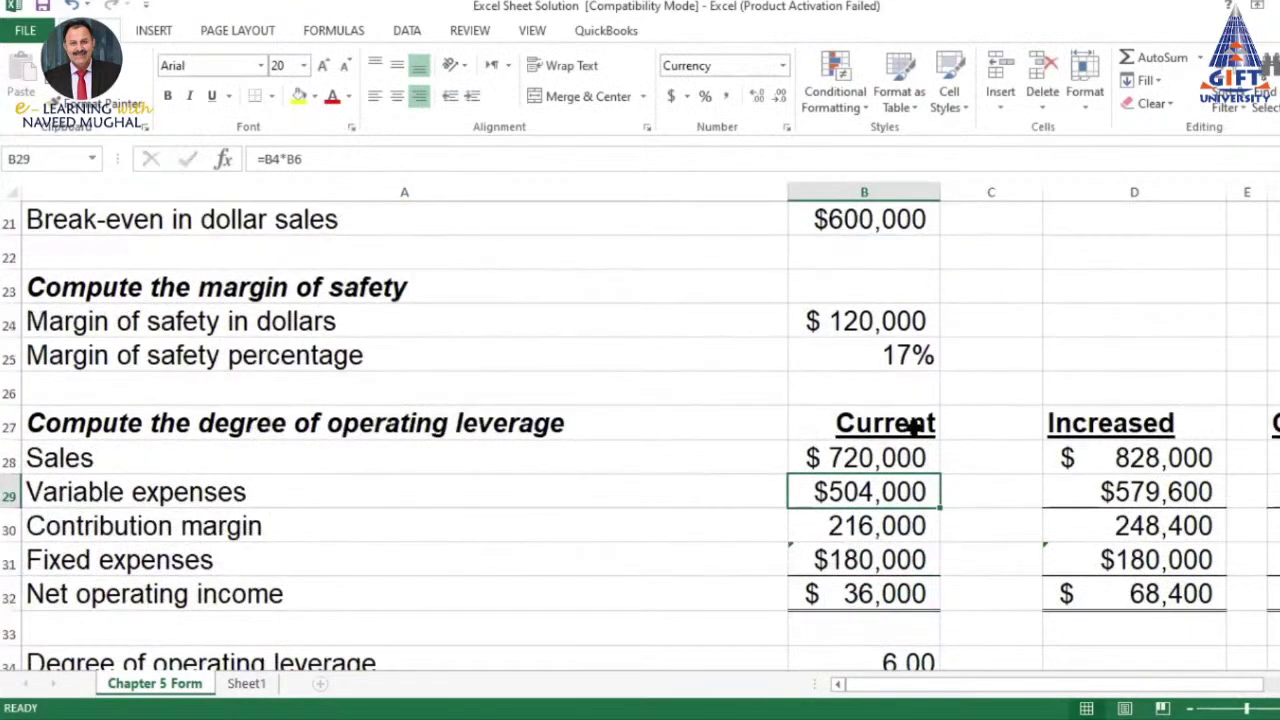
Review the formulas in B28, B29 and the variable expense ratio in B17
left_click(872, 457)
left_click(855, 490)
left_click(858, 457)
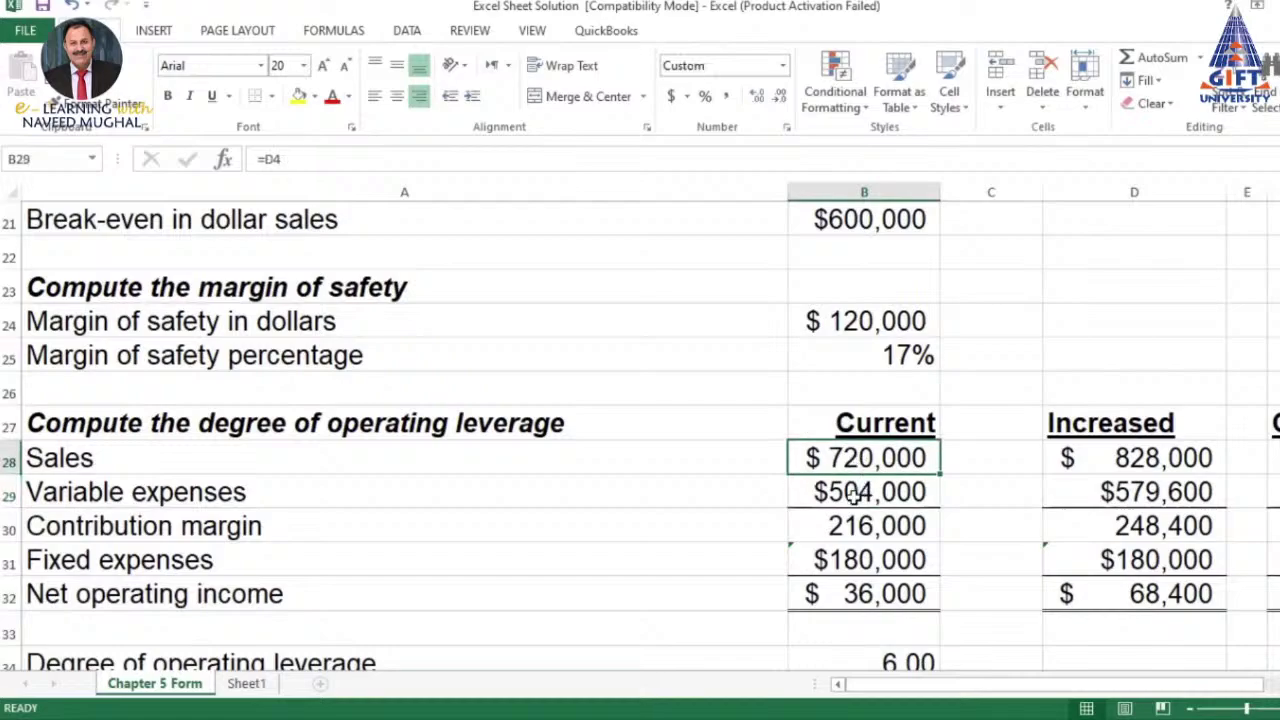
left_click(852, 492)
scroll(848, 456, "up", 1)
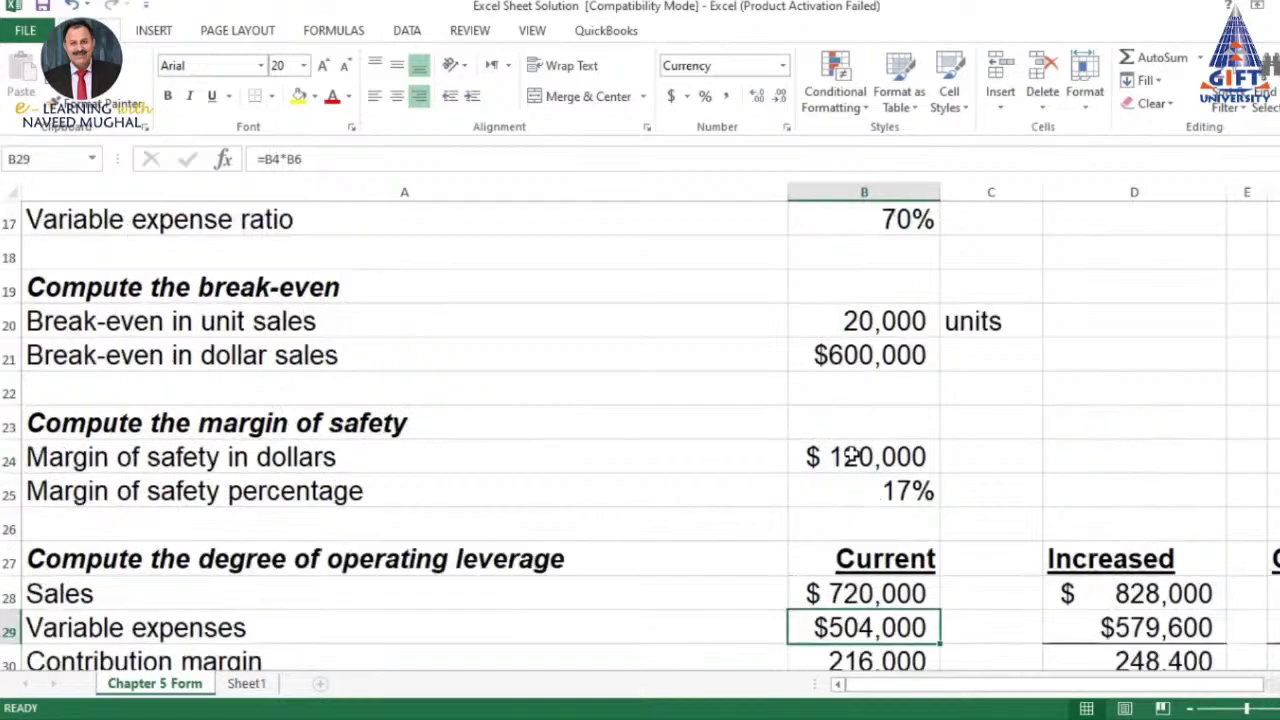
scroll(850, 456, "up", 2)
left_click(900, 422)
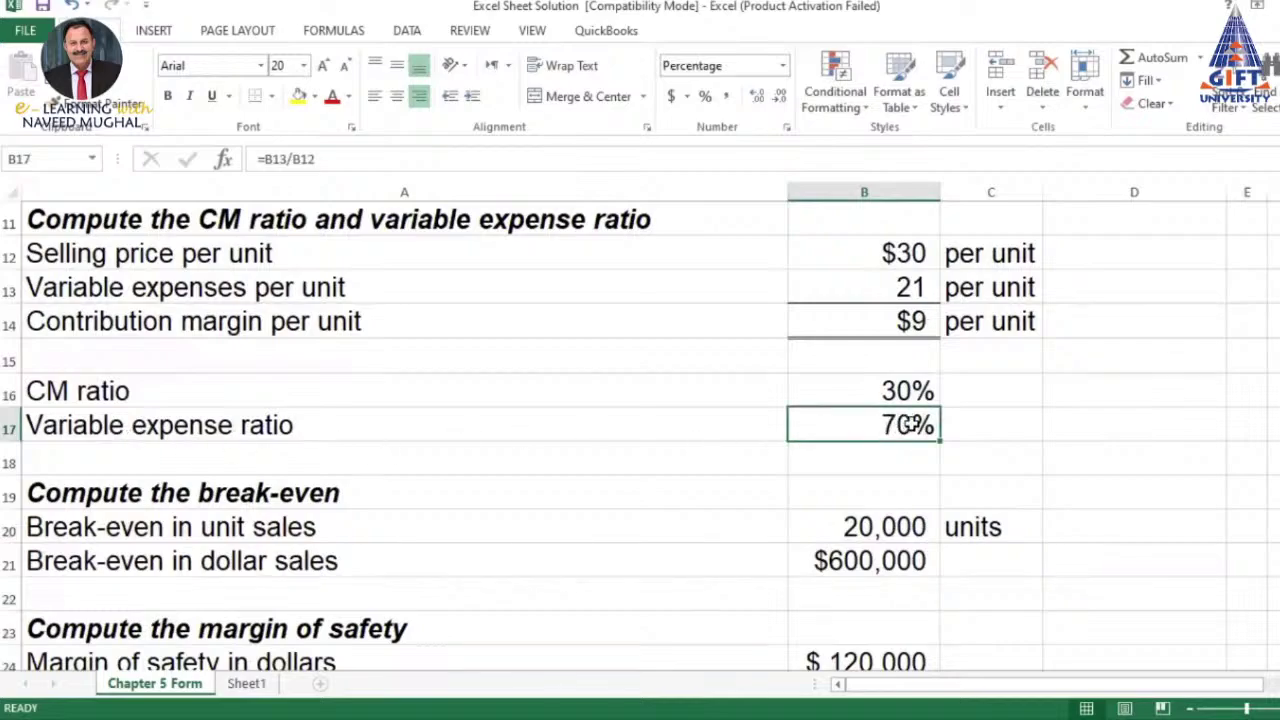
scroll(893, 430, "down", 3)
scroll(900, 455, "down", 2)
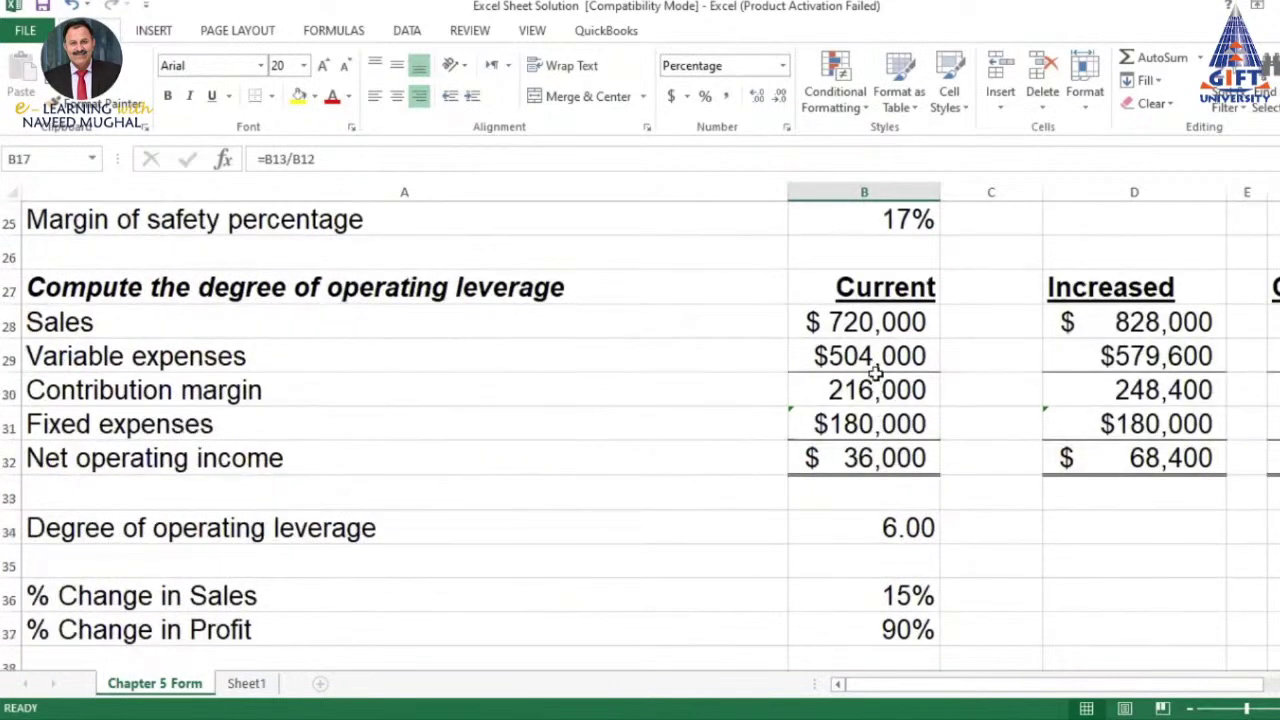
Enter =B28*B17 in B29, current sales times the 70% variable expense ratio
left_click(845, 353)
type("=")
scroll(852, 366, "up", 3)
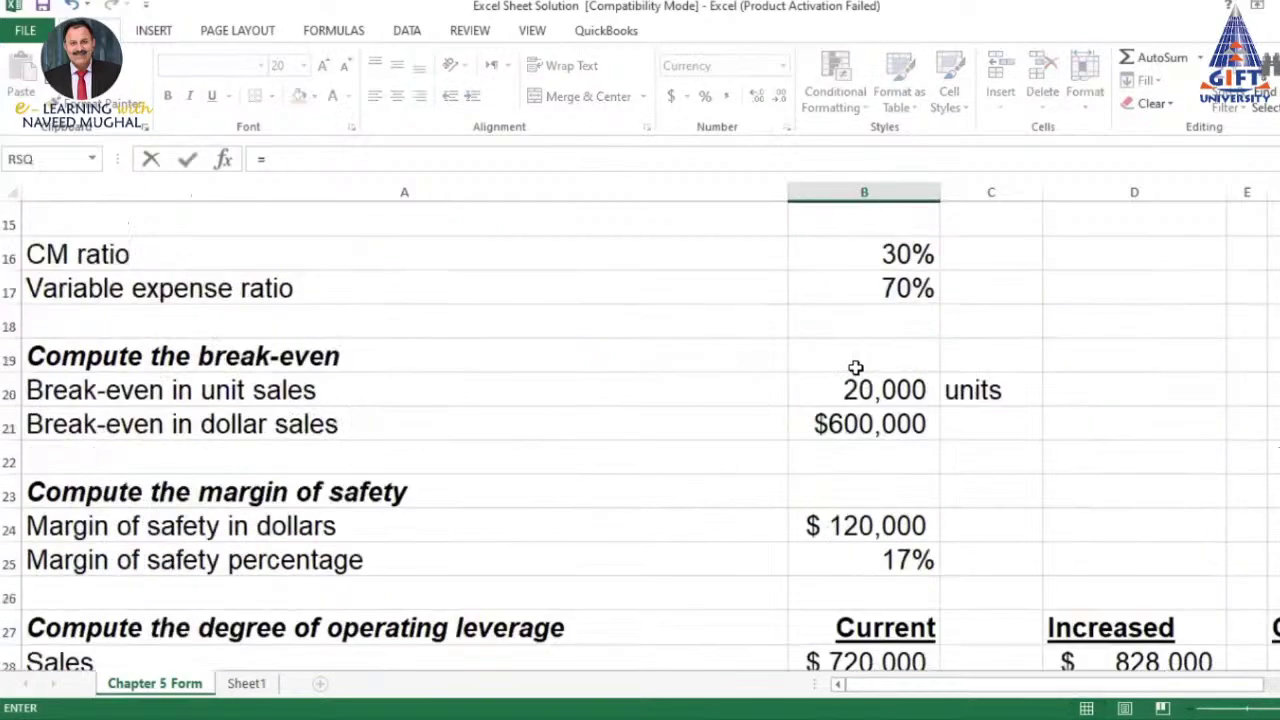
scroll(860, 372, "up", 1)
scroll(860, 370, "down", 2)
scroll(860, 368, "down", 1)
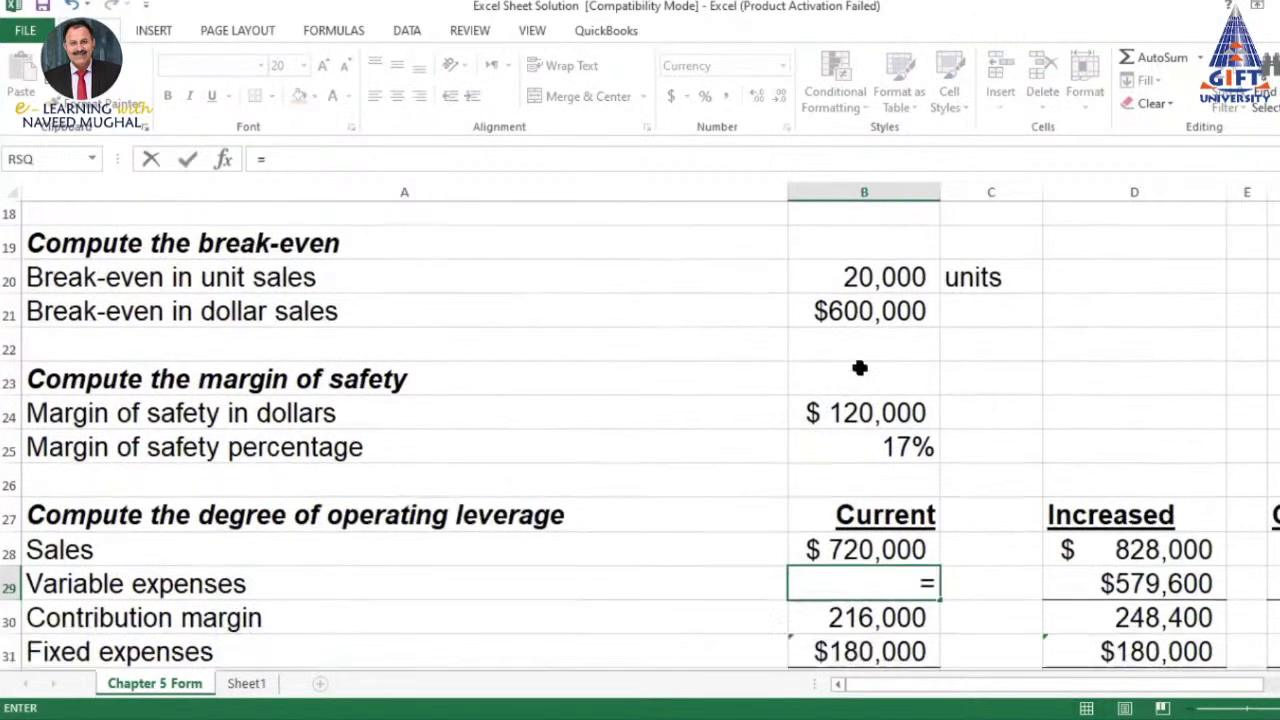
left_click(862, 521)
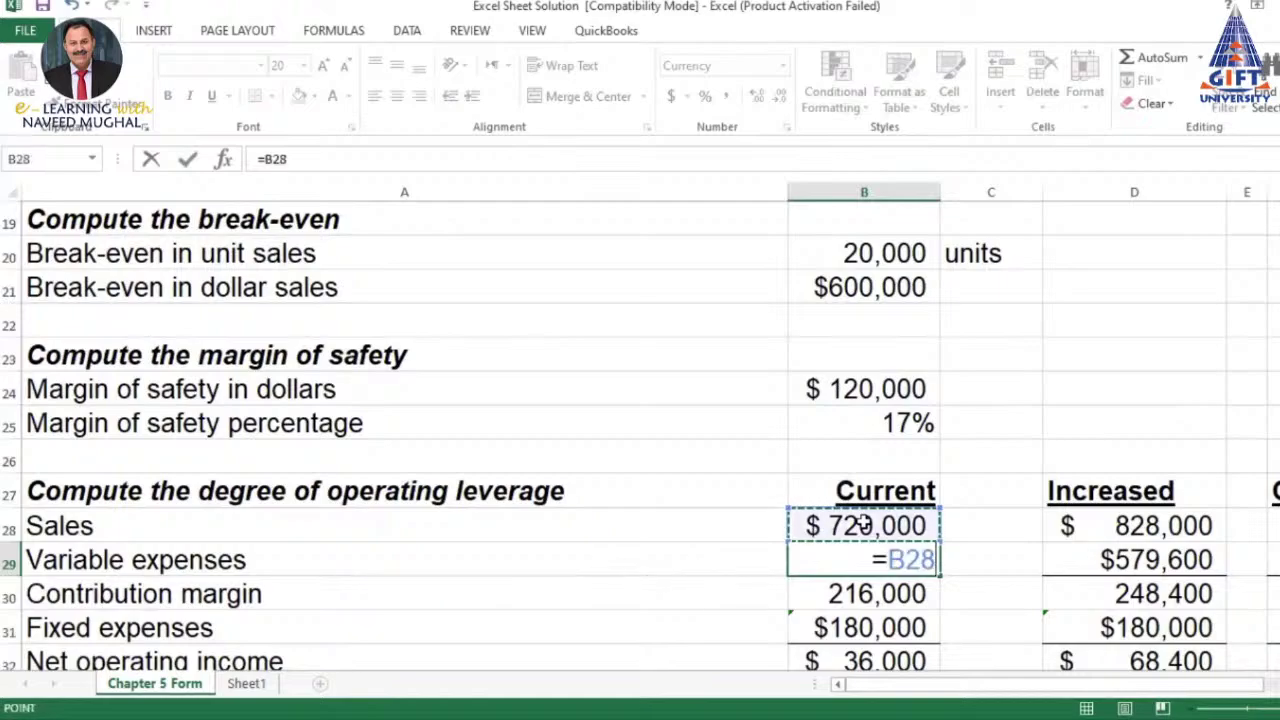
type("*")
scroll(870, 524, "up", 2)
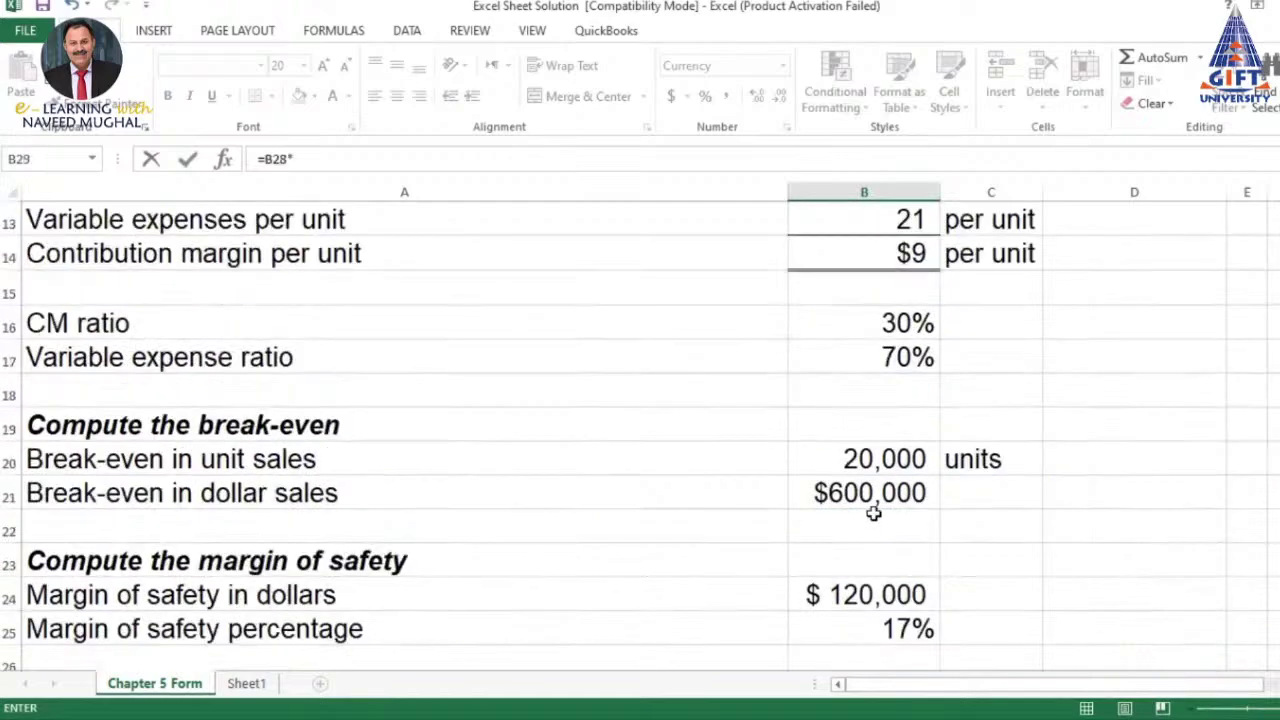
left_click(908, 357)
key("Return")
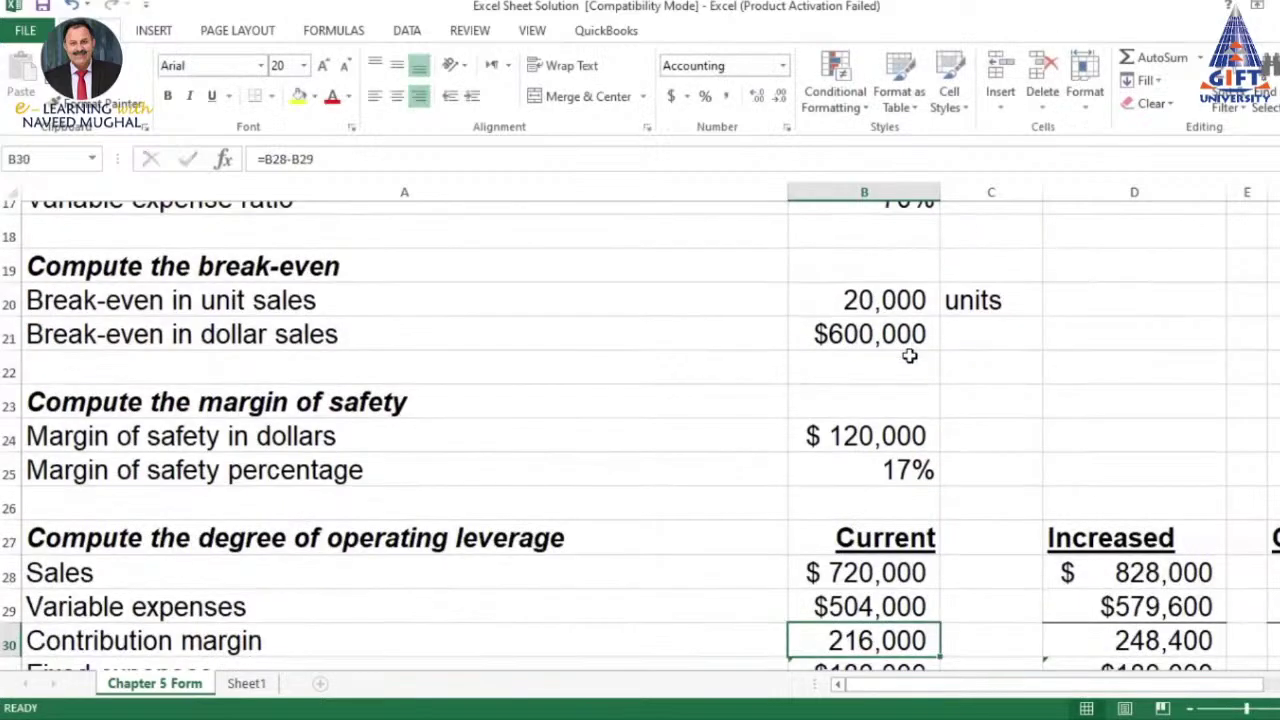
Re-enter =B28*B17 in B29 to confirm $504,000 variable expenses
scroll(890, 470, "down", 2)
left_click(864, 458)
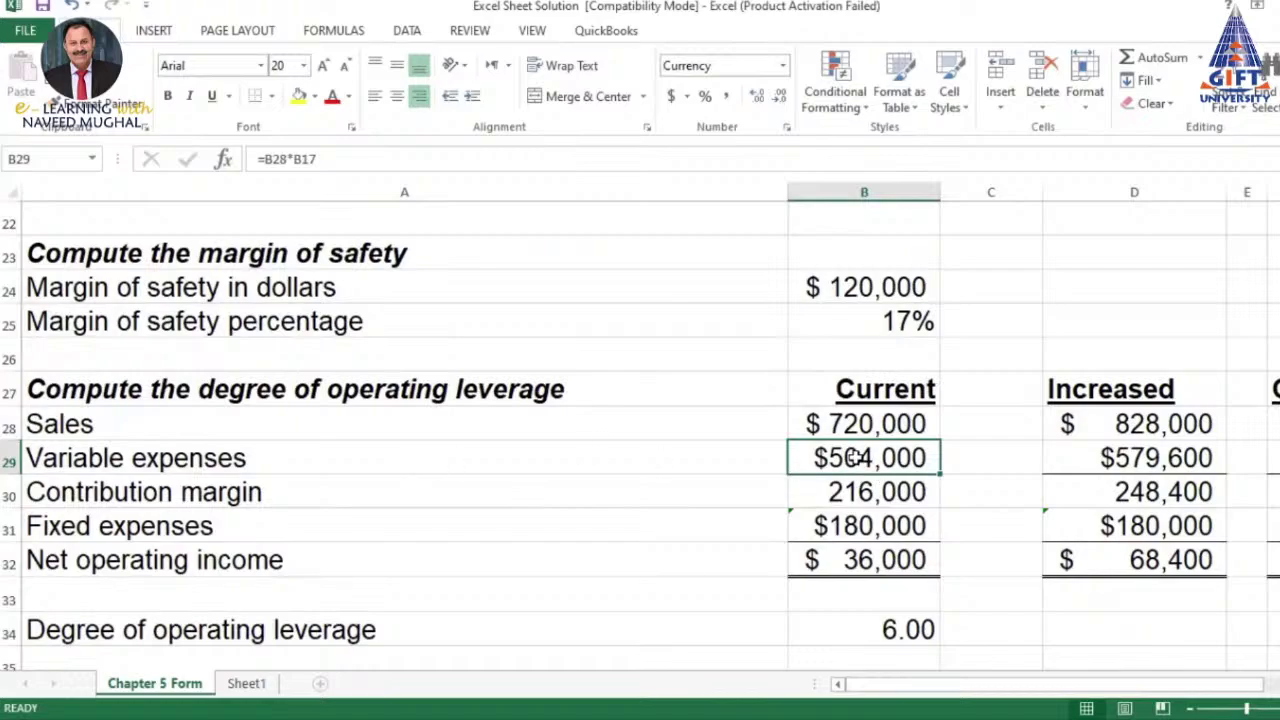
type("=")
left_click(898, 424)
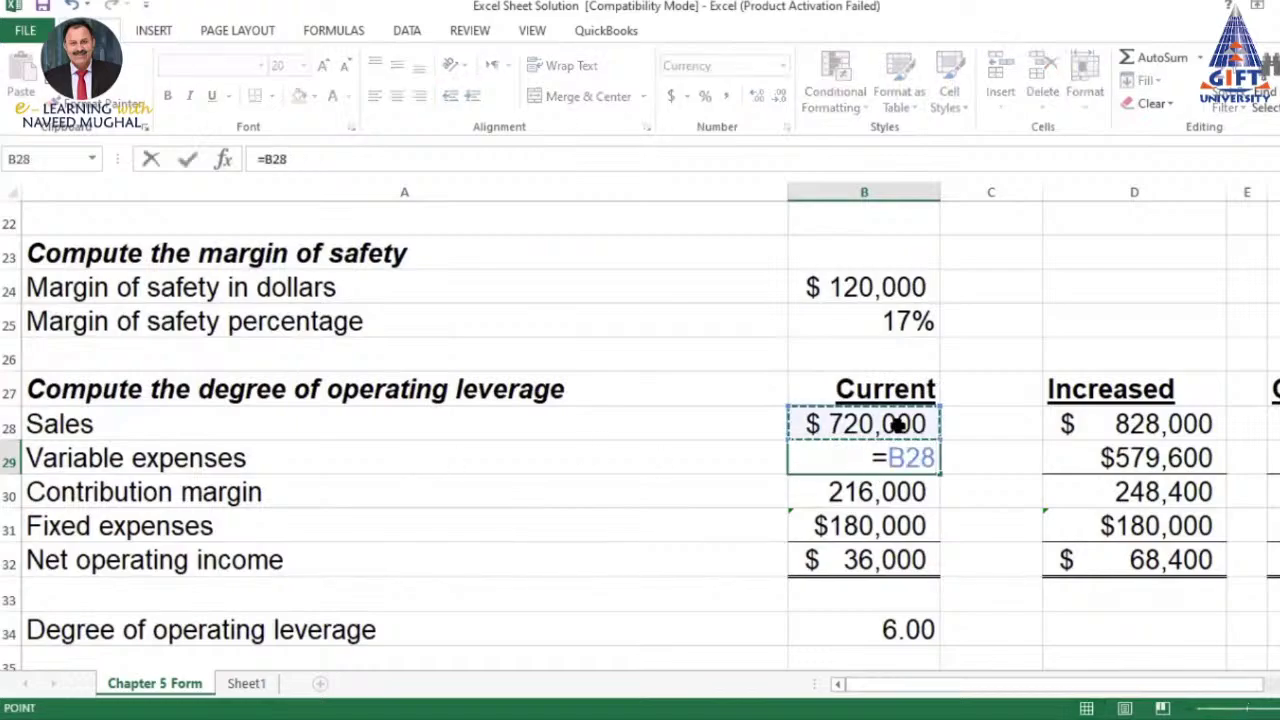
type("*")
scroll(898, 424, "up", 2)
scroll(910, 410, "up", 1)
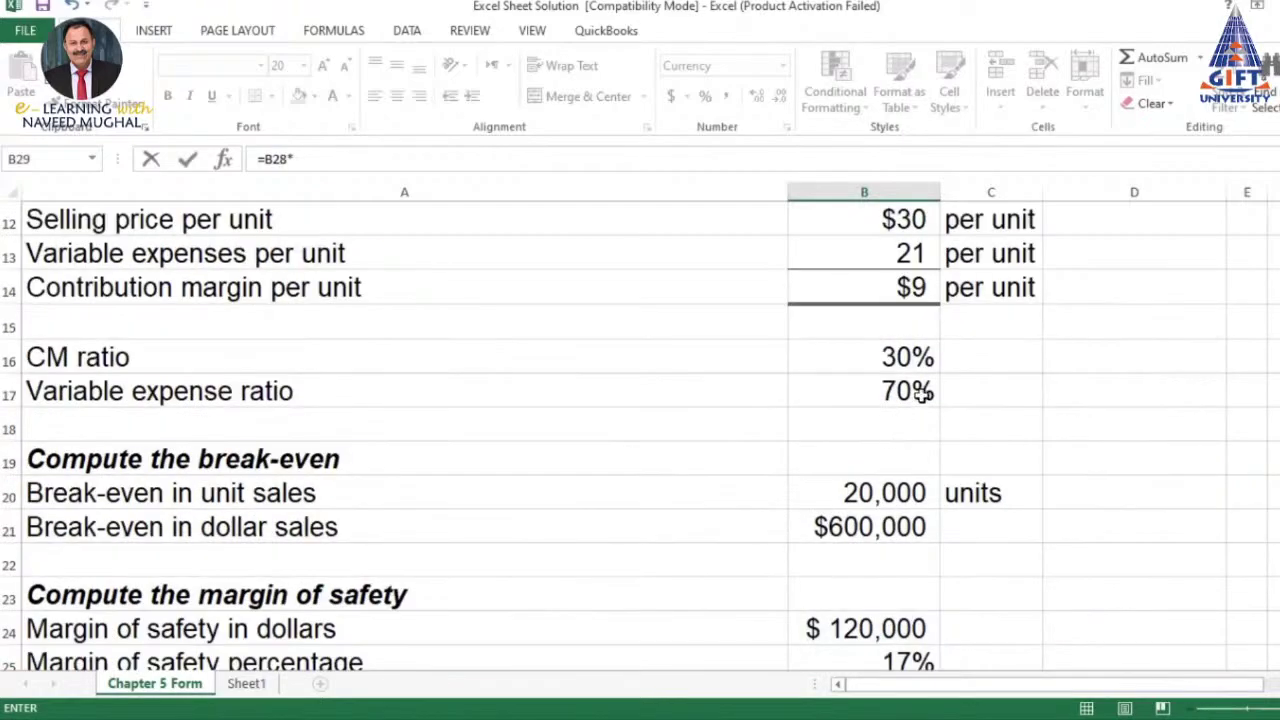
left_click(906, 388)
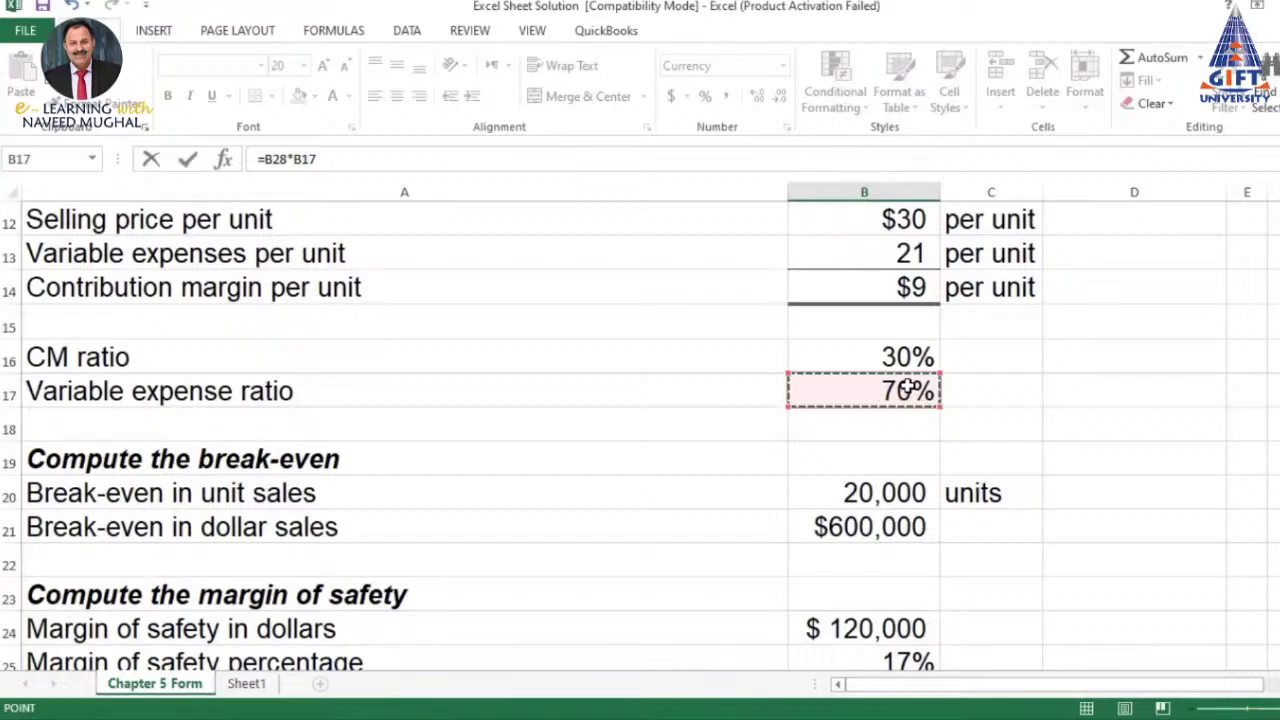
key("Return")
scroll(903, 408, "down", 2)
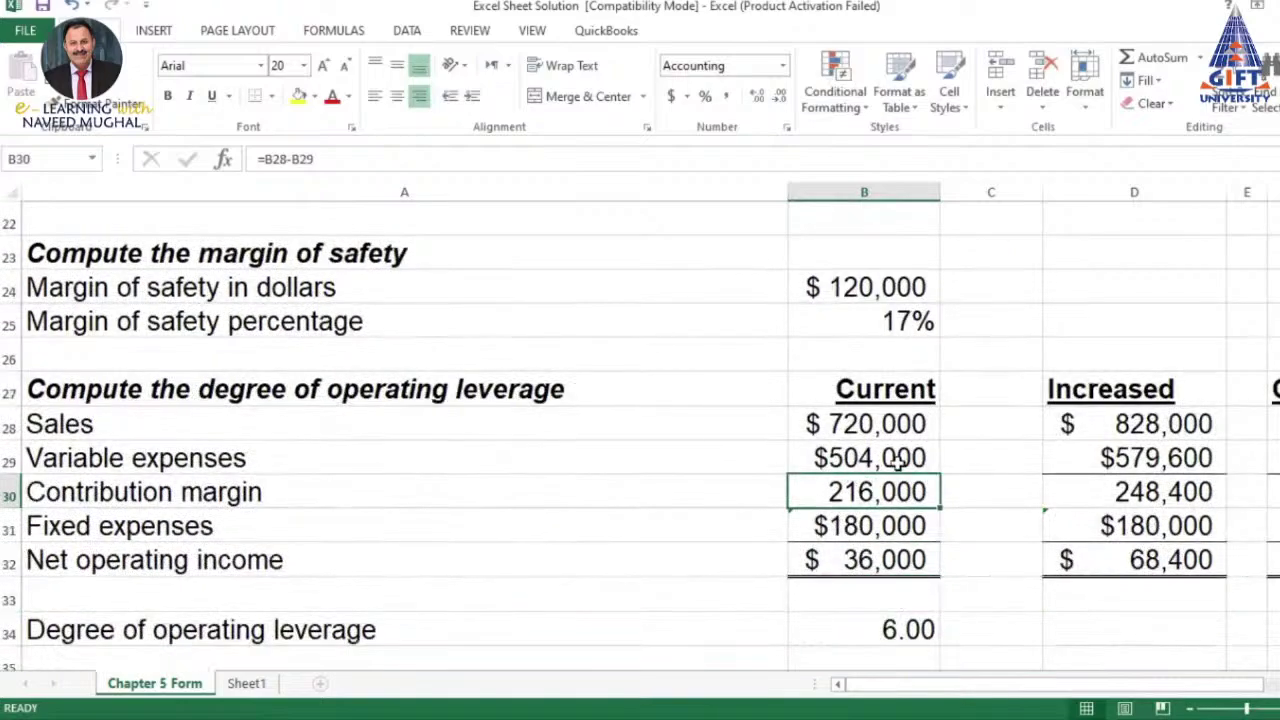
type("=")
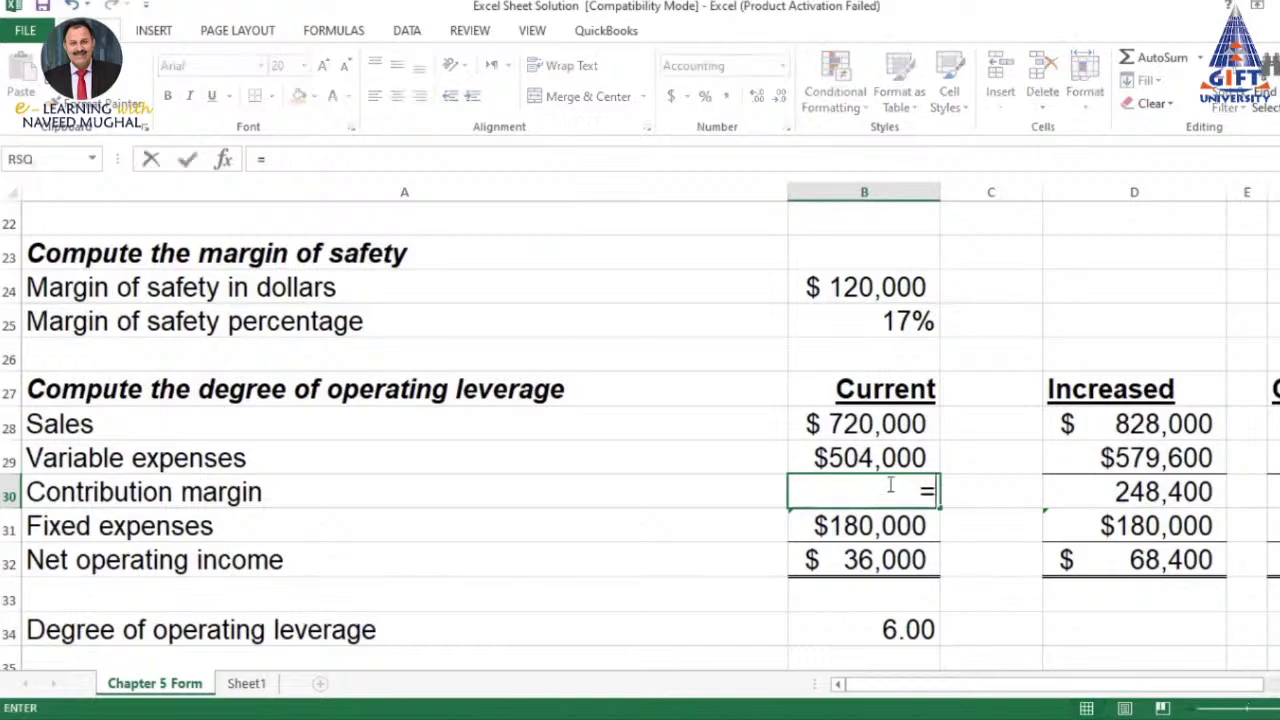
left_click(879, 426)
type("-")
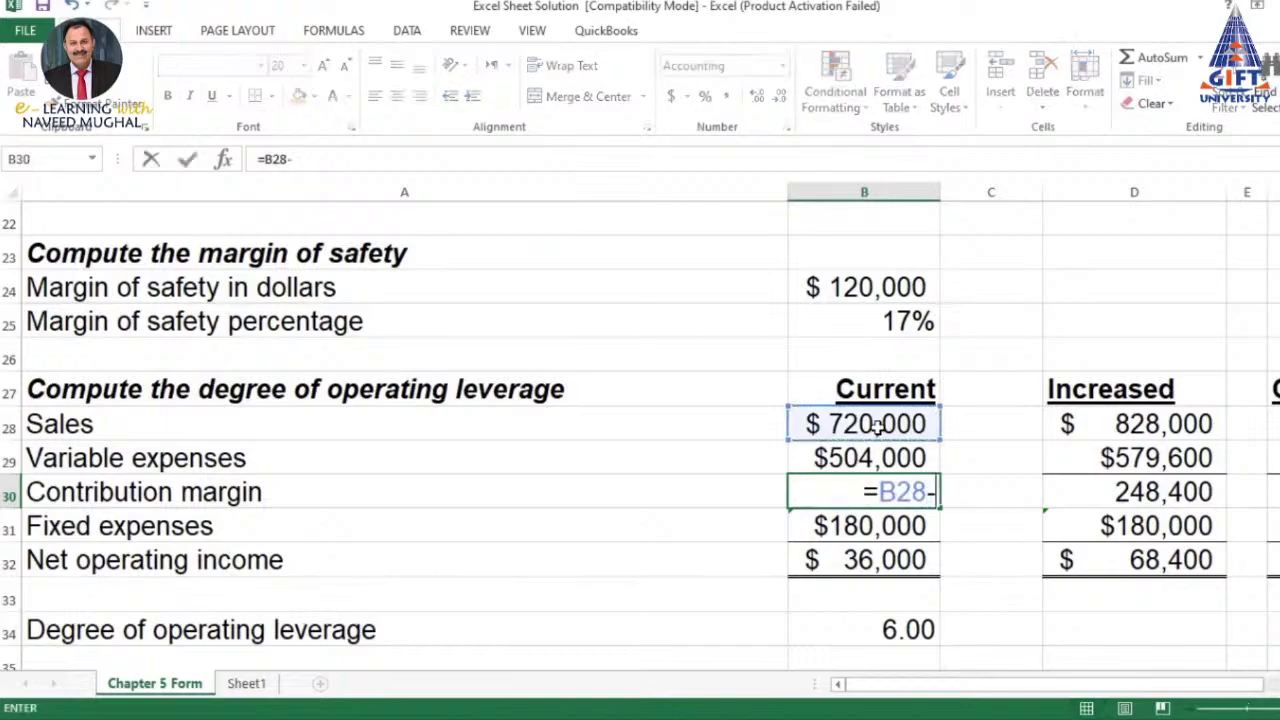
left_click(900, 458)
key("Return")
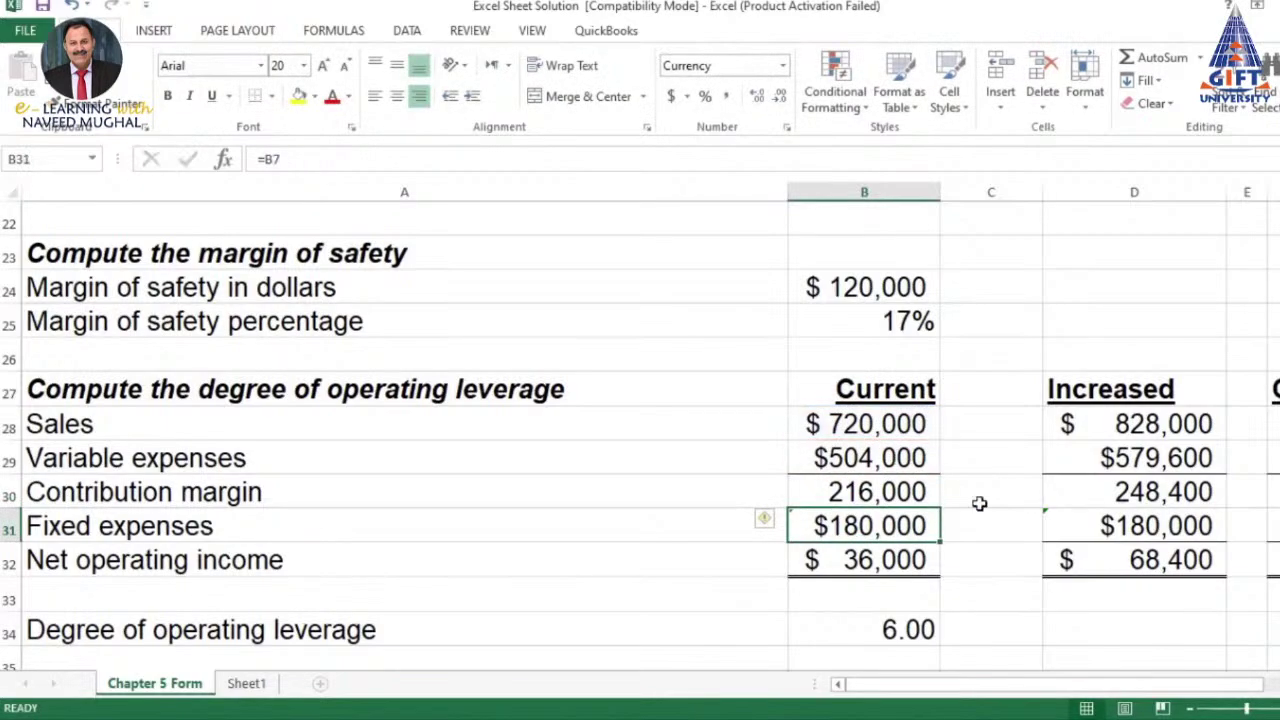
left_click(866, 491)
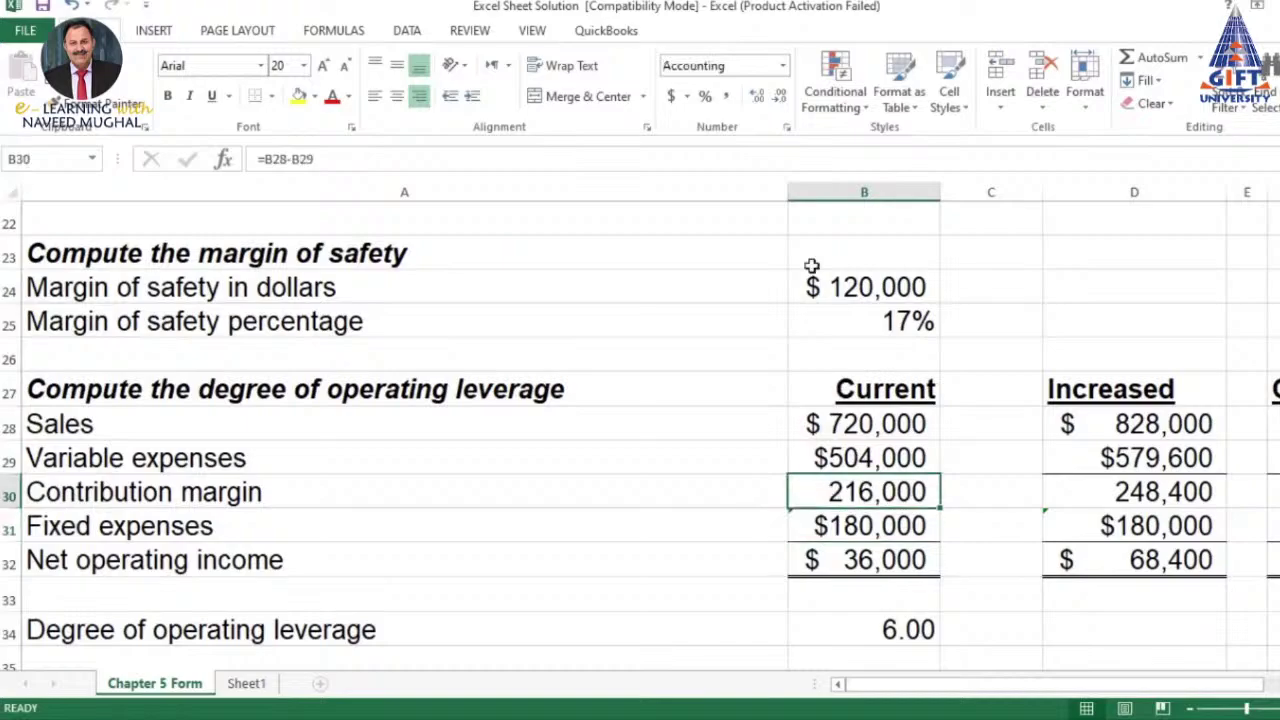
left_click(671, 96)
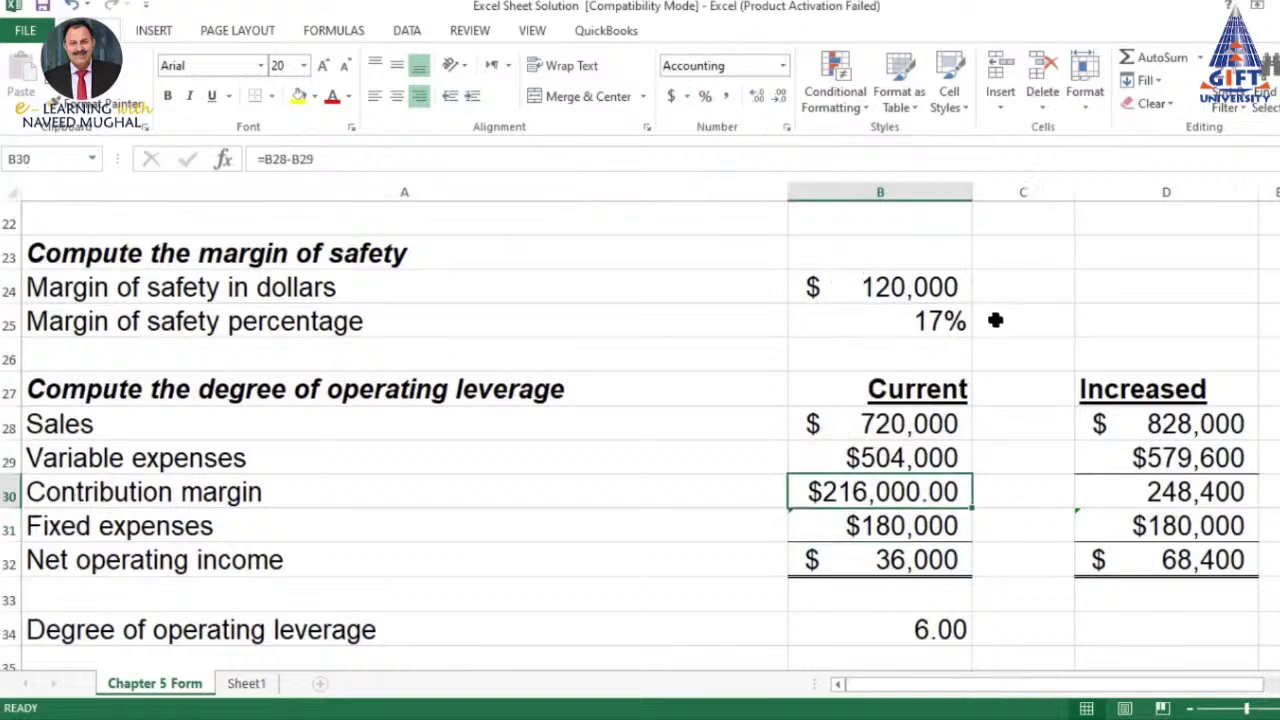
double_click(783, 103)
left_click(1166, 252)
scroll(928, 491, "down", 1)
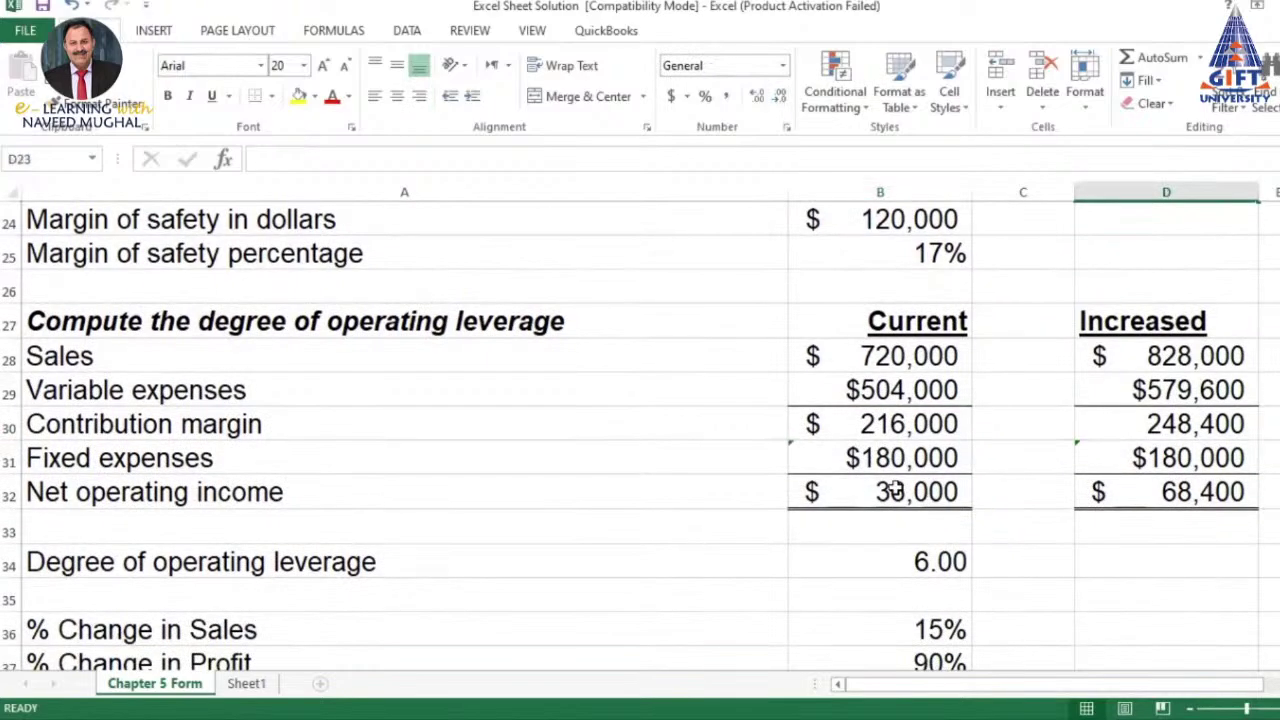
left_click(880, 457)
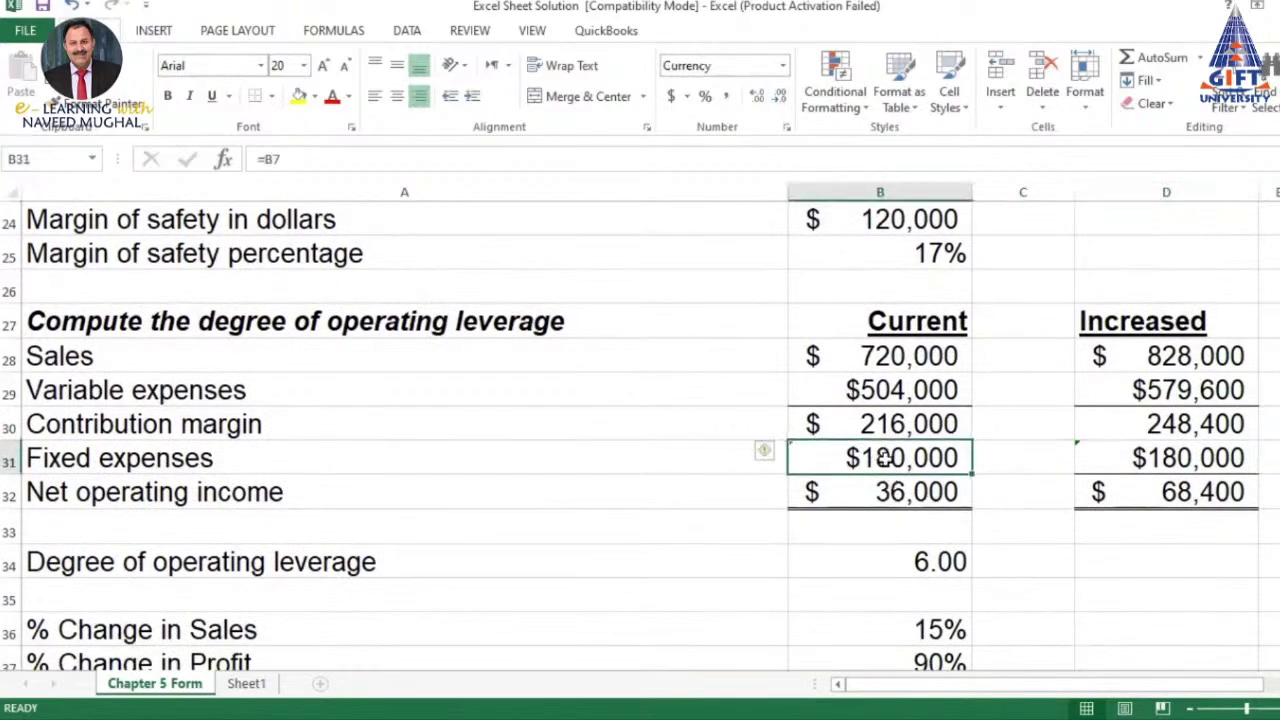
type("=")
scroll(886, 457, "up", 2)
scroll(886, 457, "up", 5)
scroll(900, 445, "up", 1)
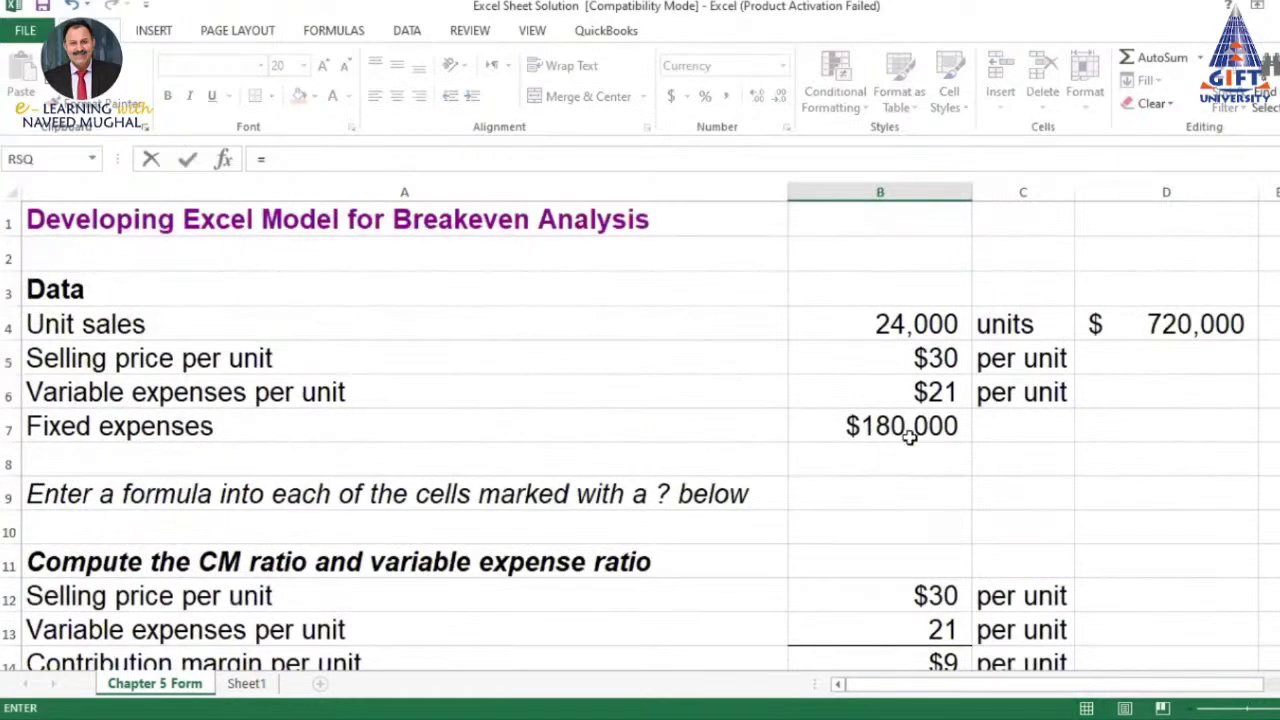
left_click(862, 426)
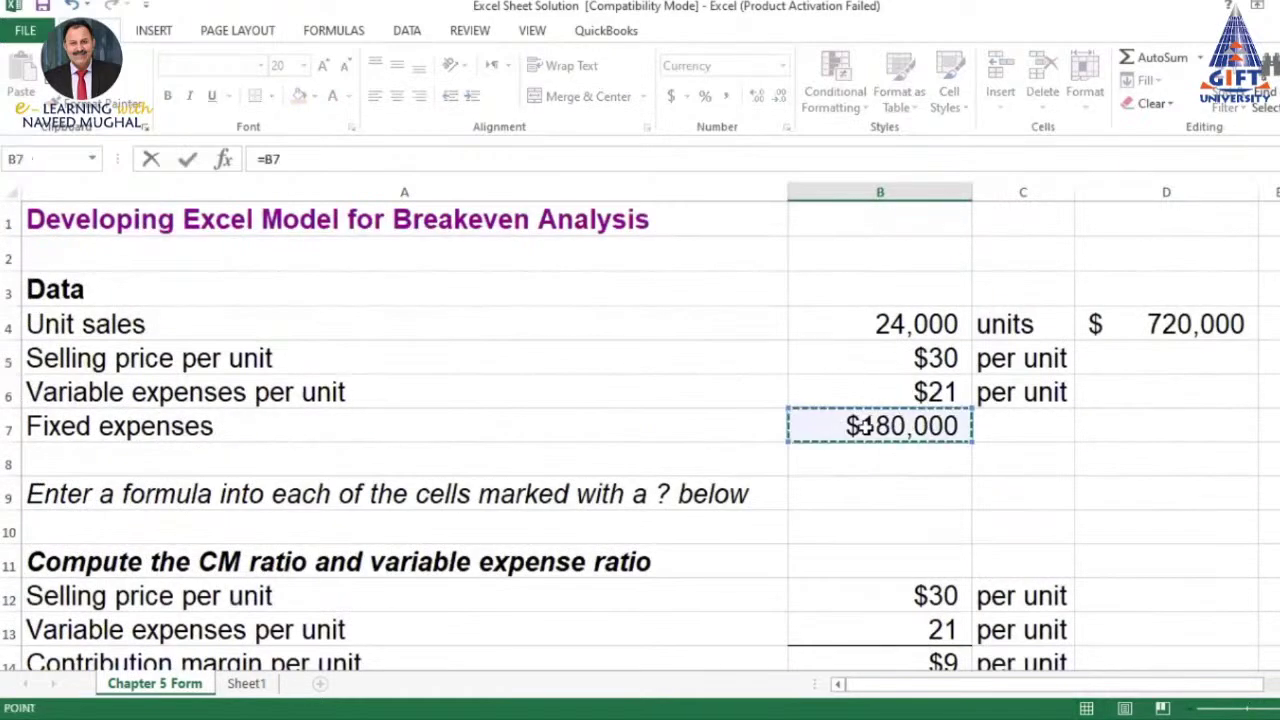
key("Return")
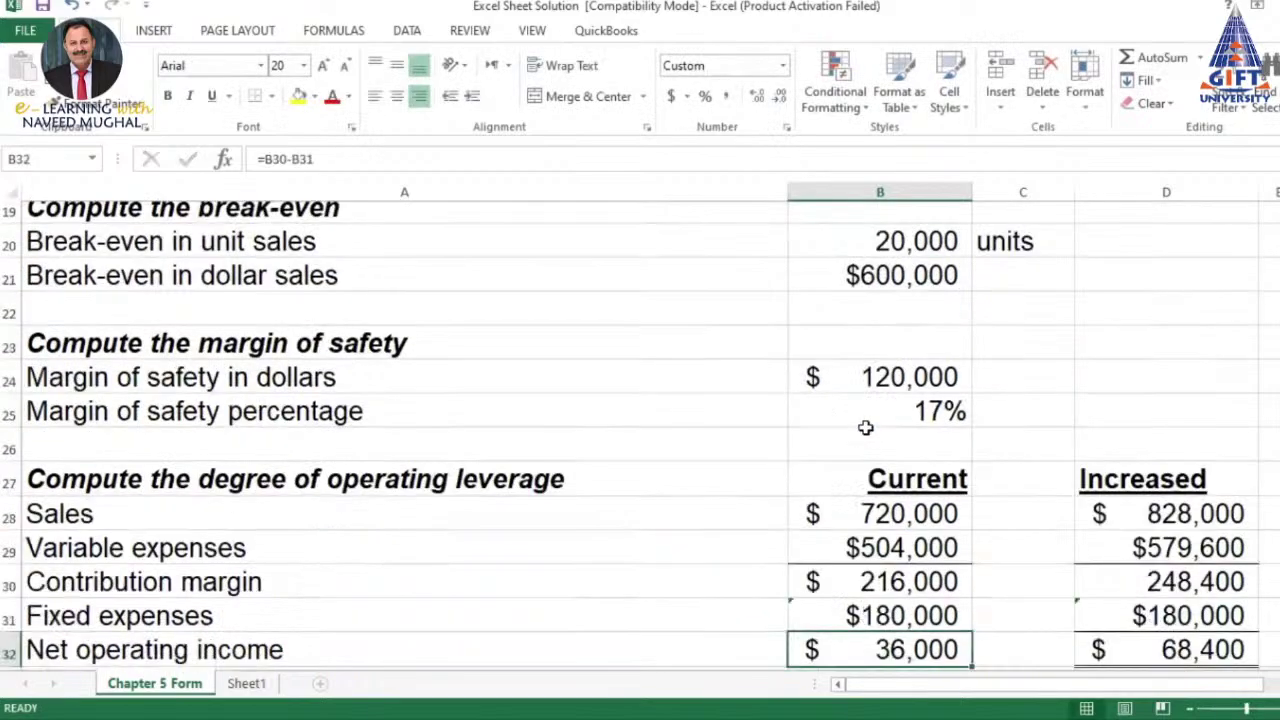
scroll(863, 423, "down", 1)
scroll(823, 414, "down", 1)
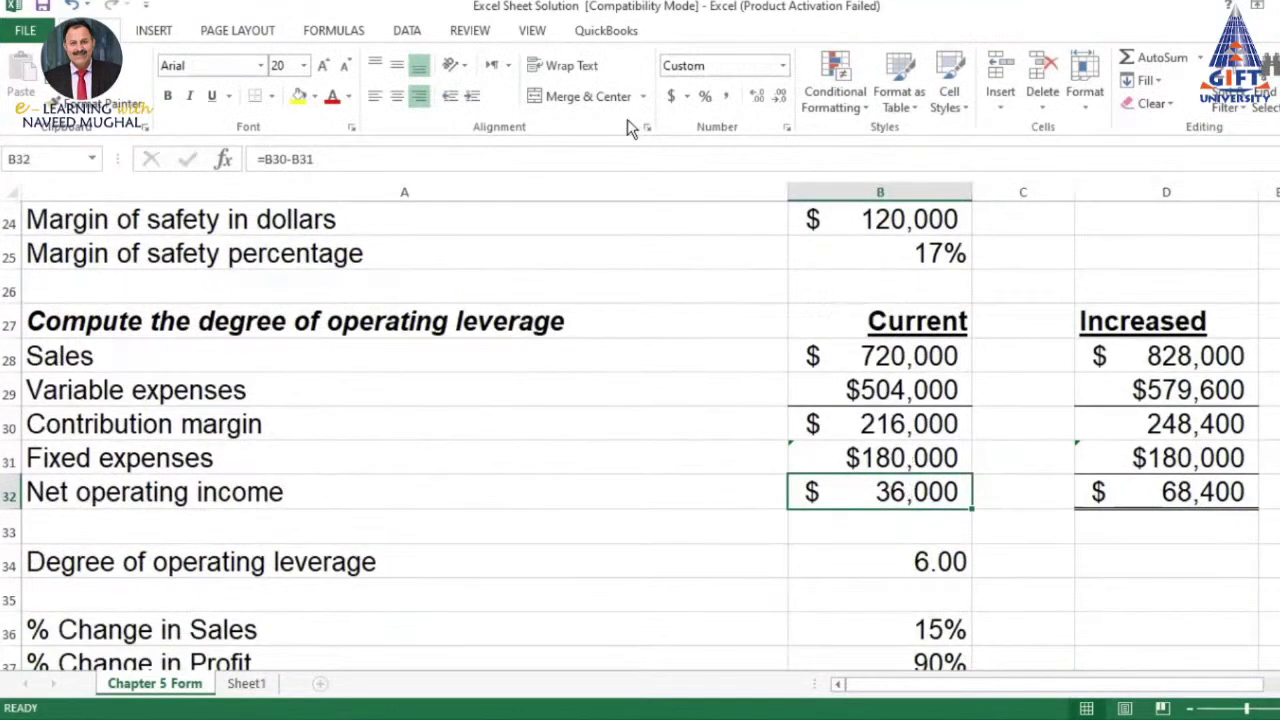
left_click(671, 96)
left_click(888, 458)
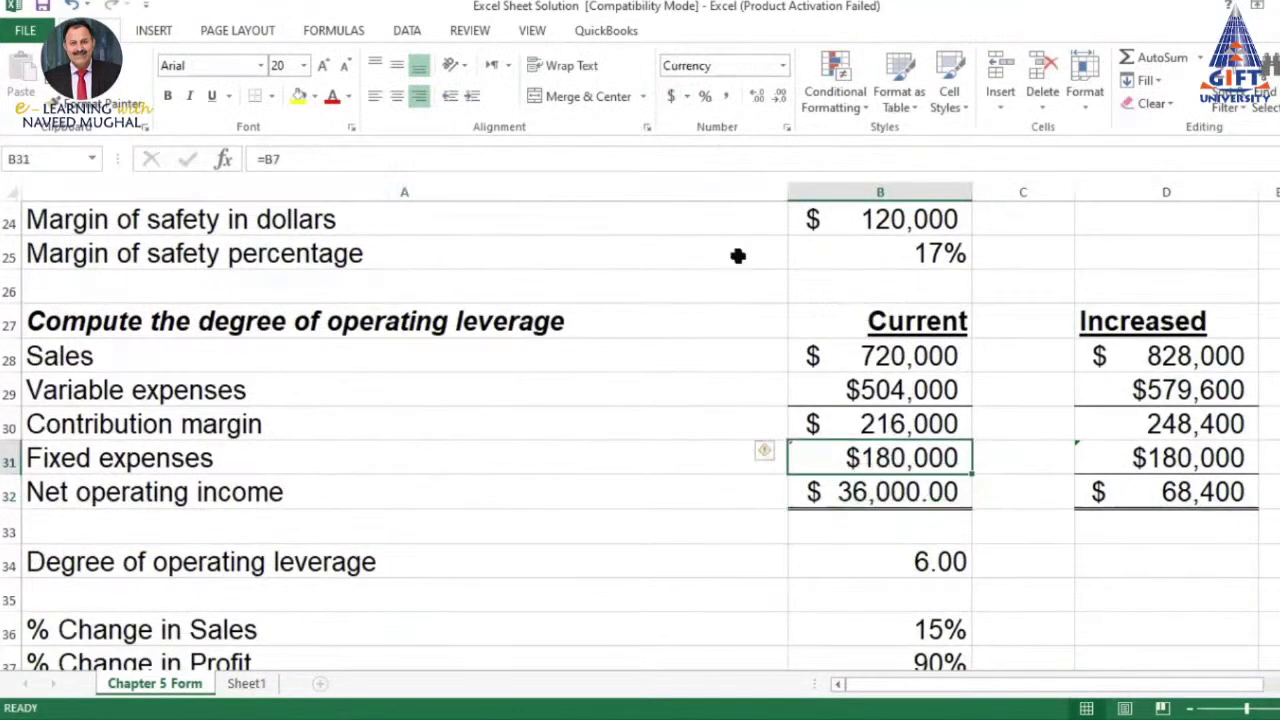
left_click(671, 96)
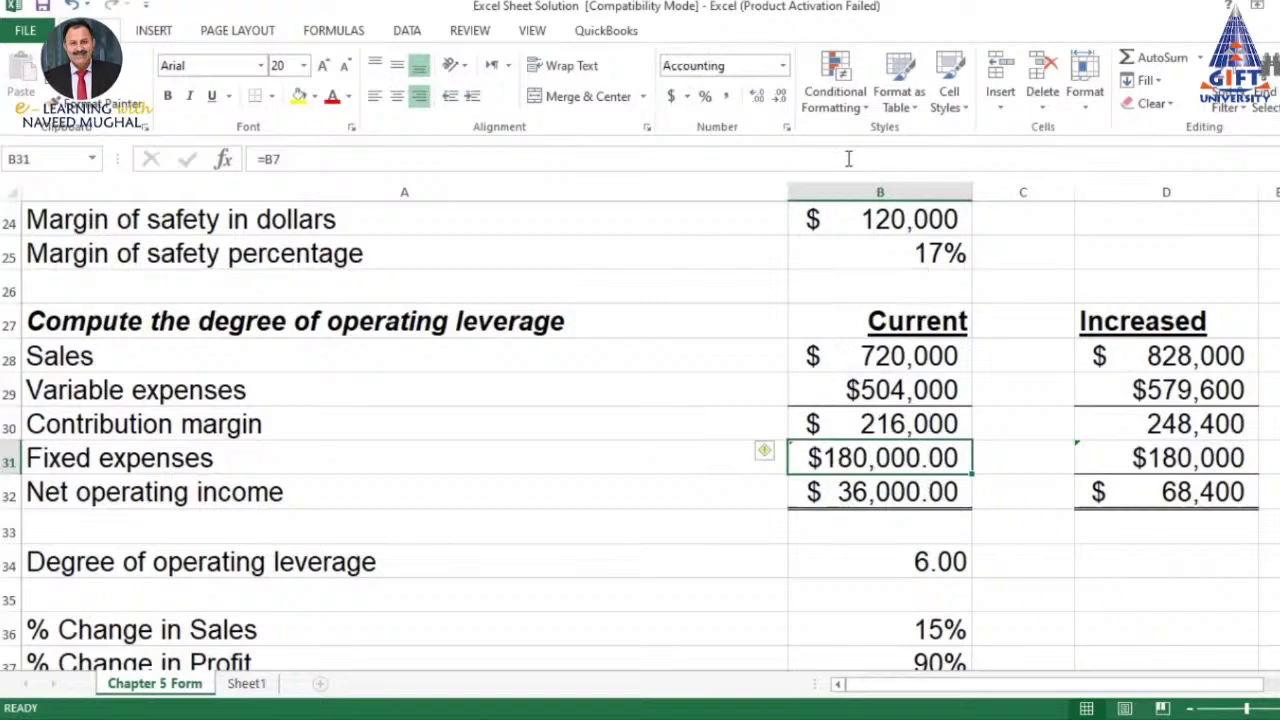
left_click(779, 97)
left_click(779, 97)
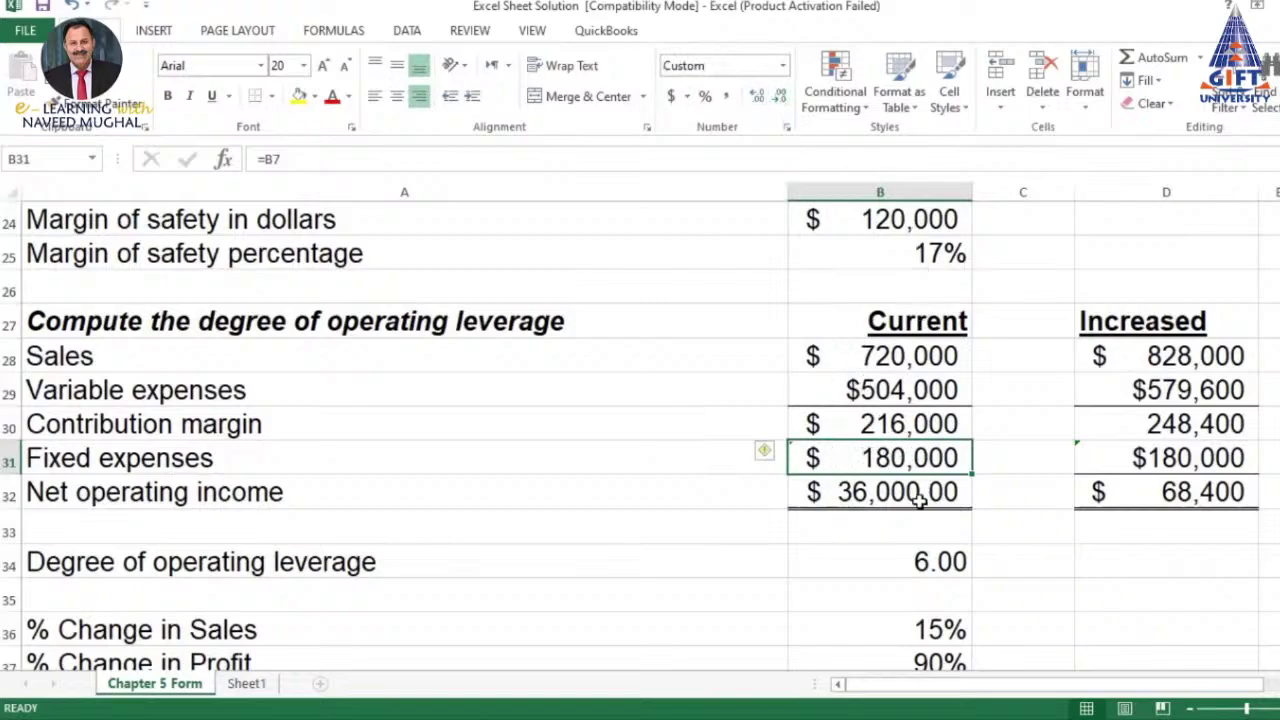
left_click(918, 495)
left_click(780, 100)
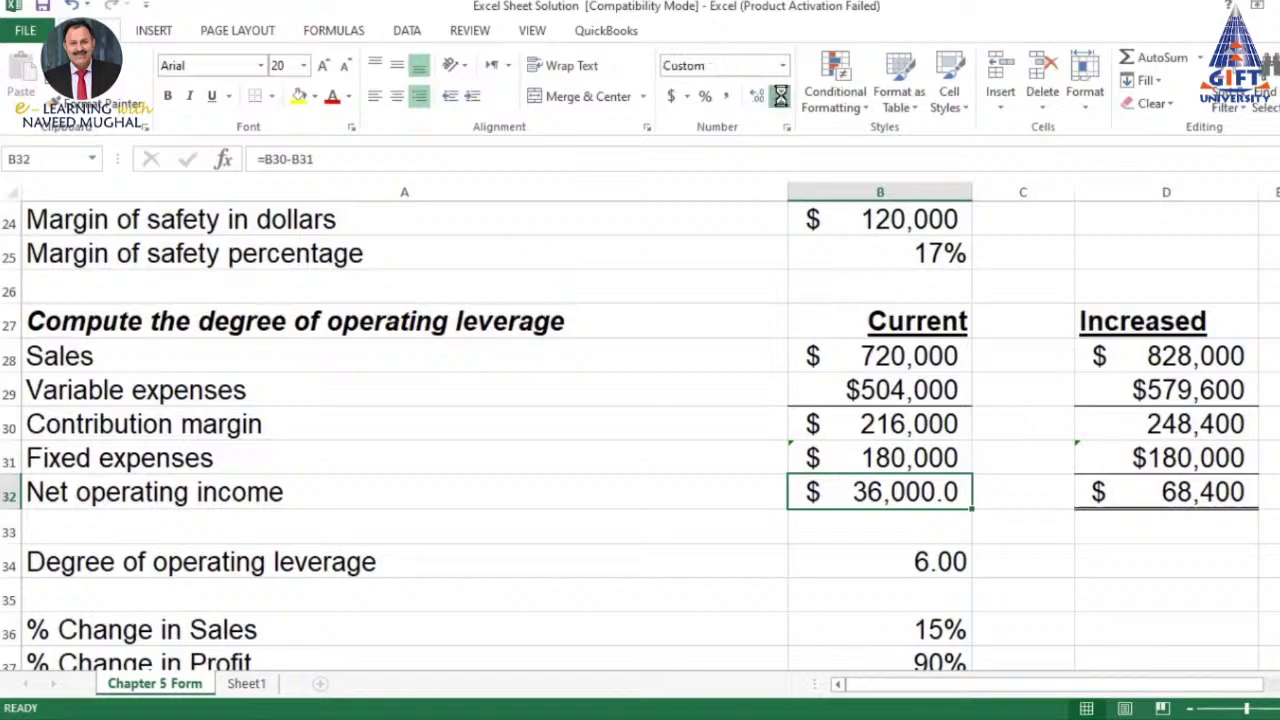
left_click(780, 100)
left_click(1006, 420)
left_click(916, 492)
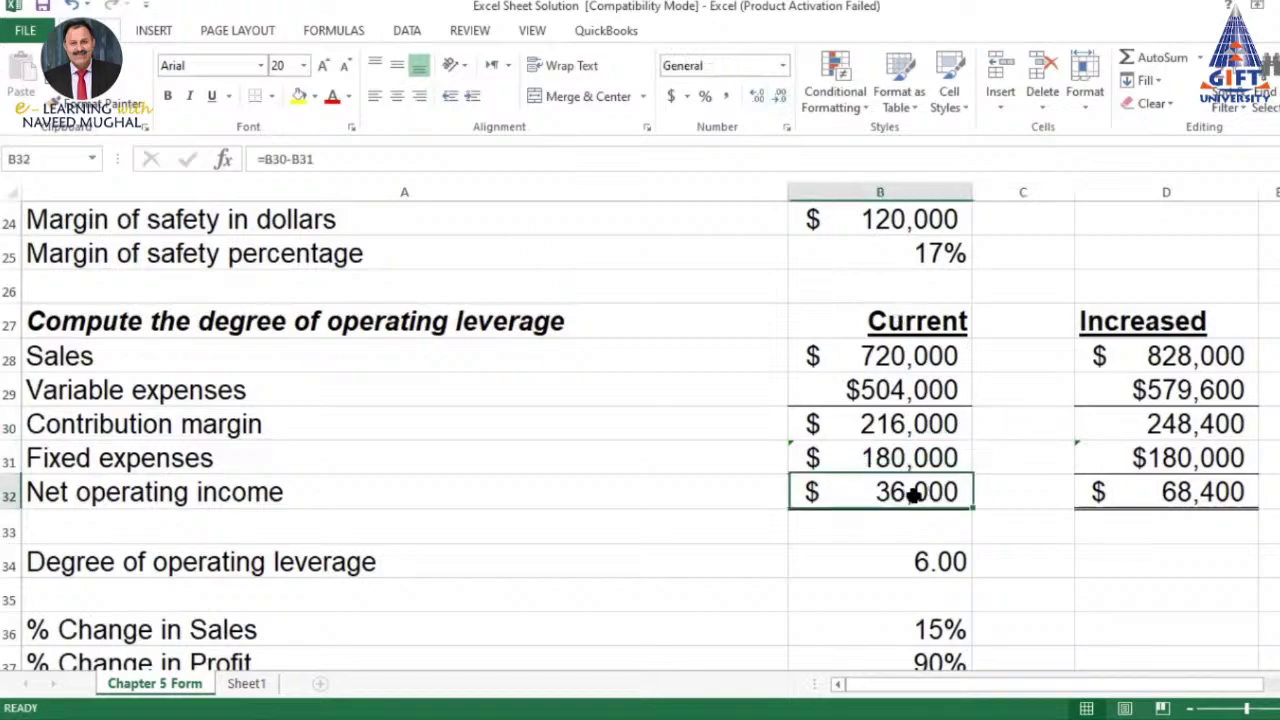
type("=")
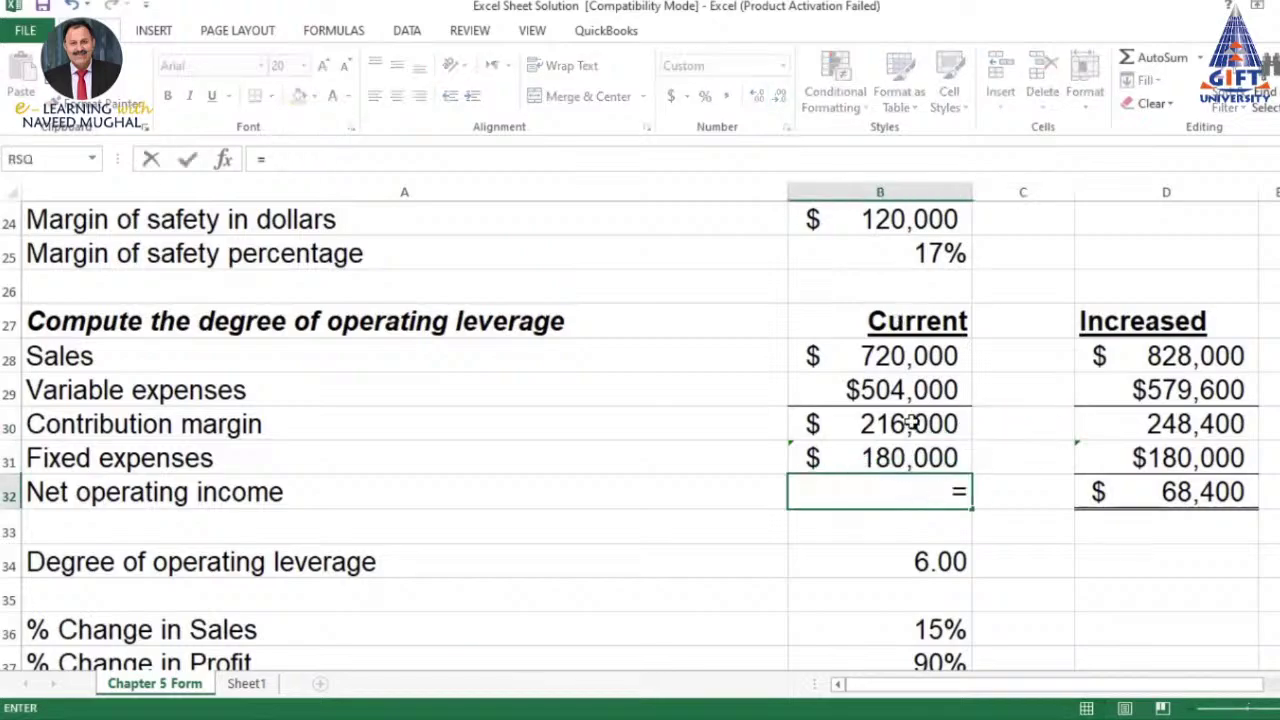
left_click(908, 423)
type("-")
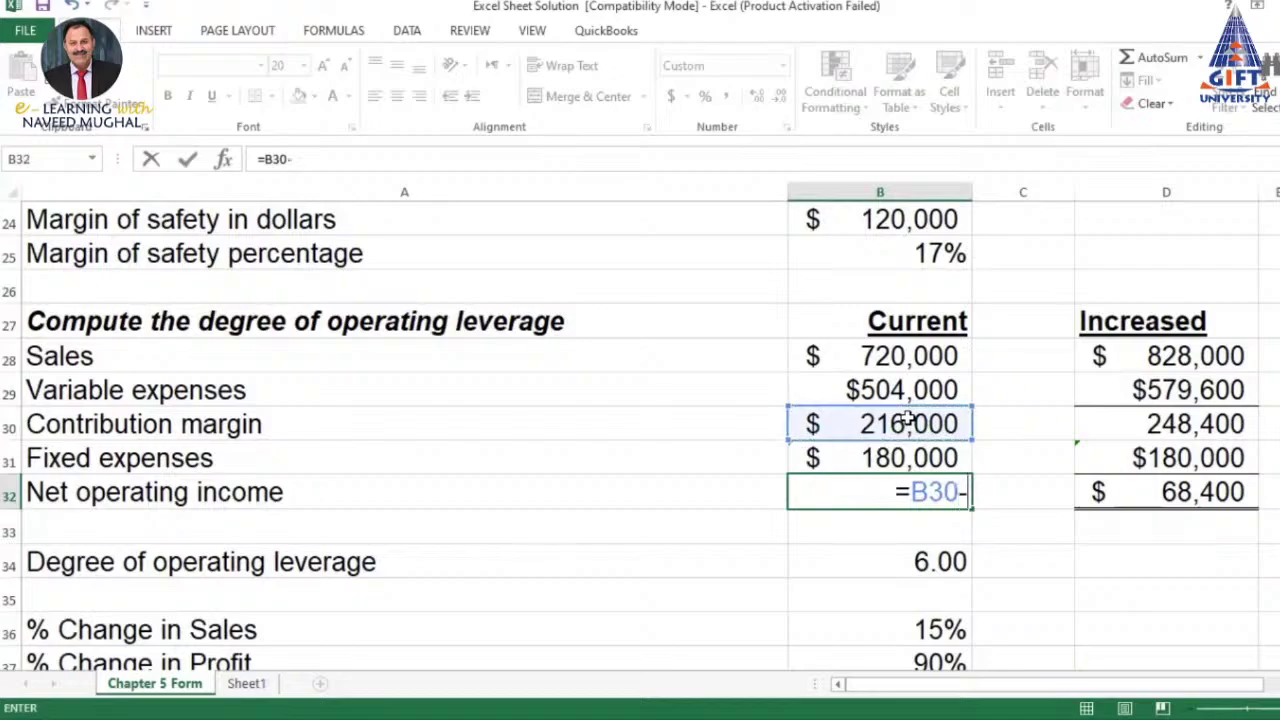
left_click(916, 457)
key("Return")
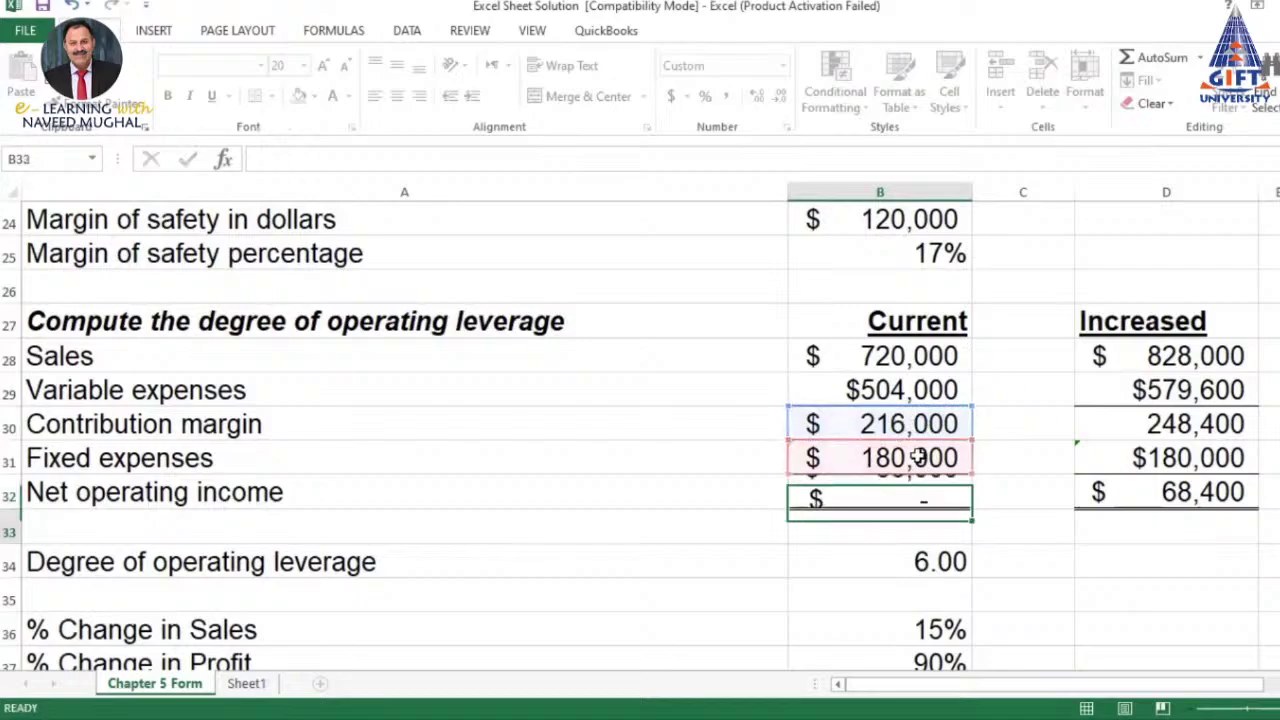
left_click(953, 491)
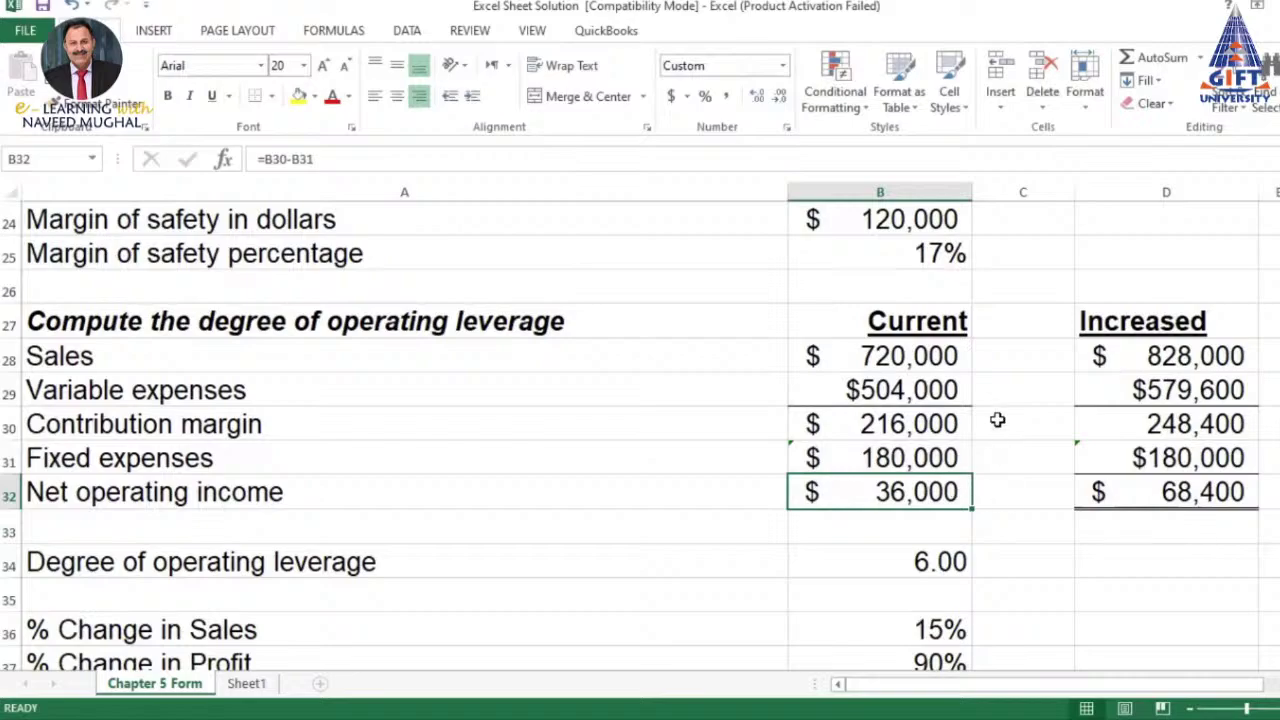
left_click(929, 529)
left_click(1010, 525)
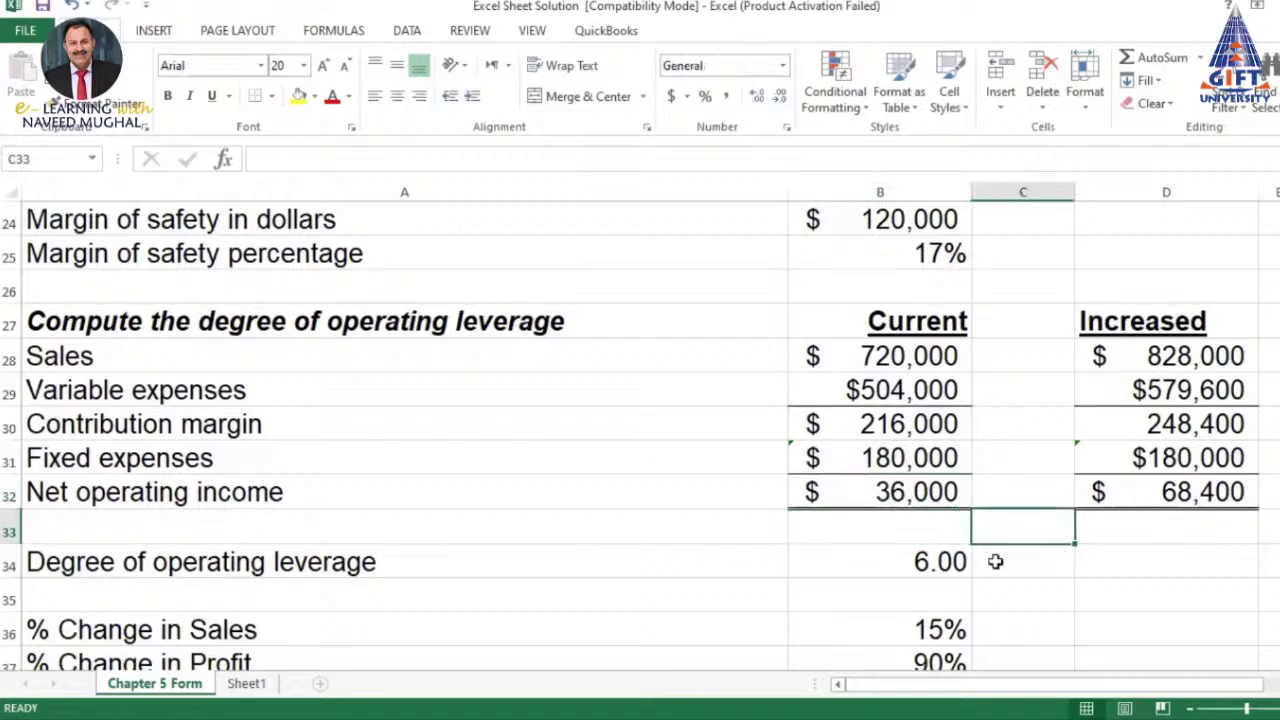
left_click(877, 537)
left_click_drag(905, 318, 890, 495)
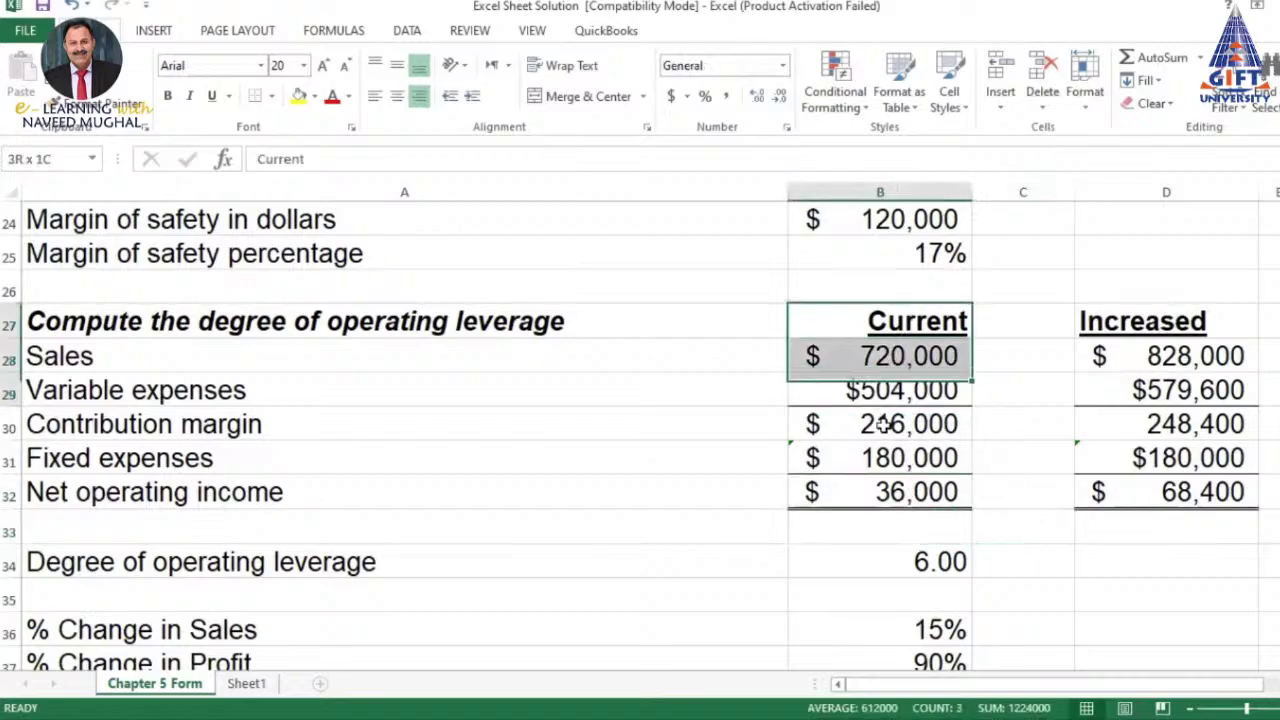
left_click(883, 495)
Enter =B30/B32 in B34 so the degree of operating leverage shows 6.00
scroll(912, 450, "down", 2)
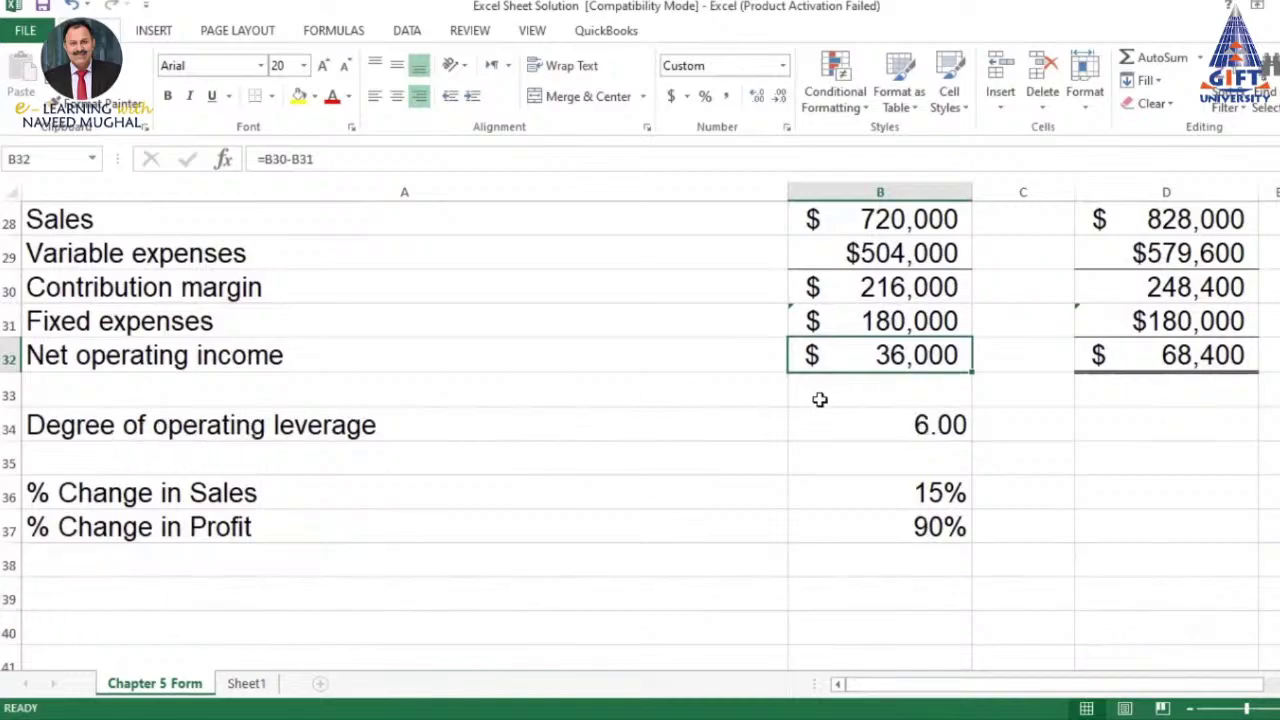
left_click(905, 414)
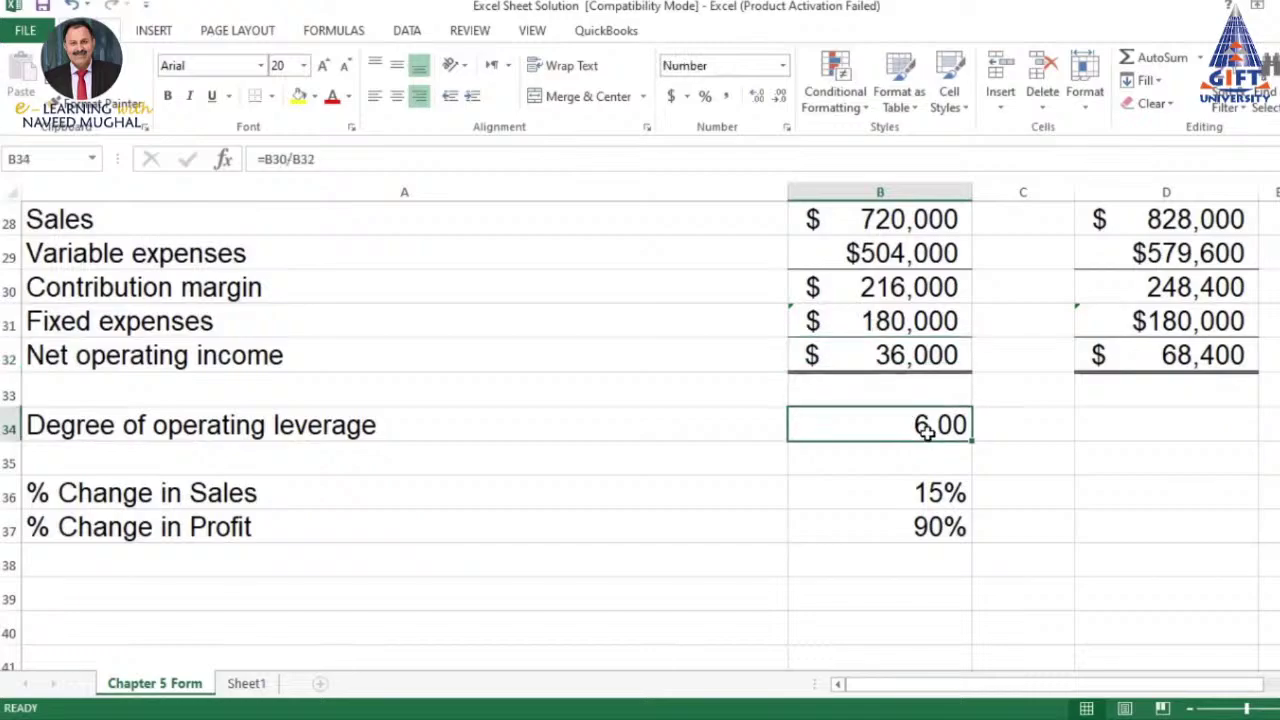
type("=")
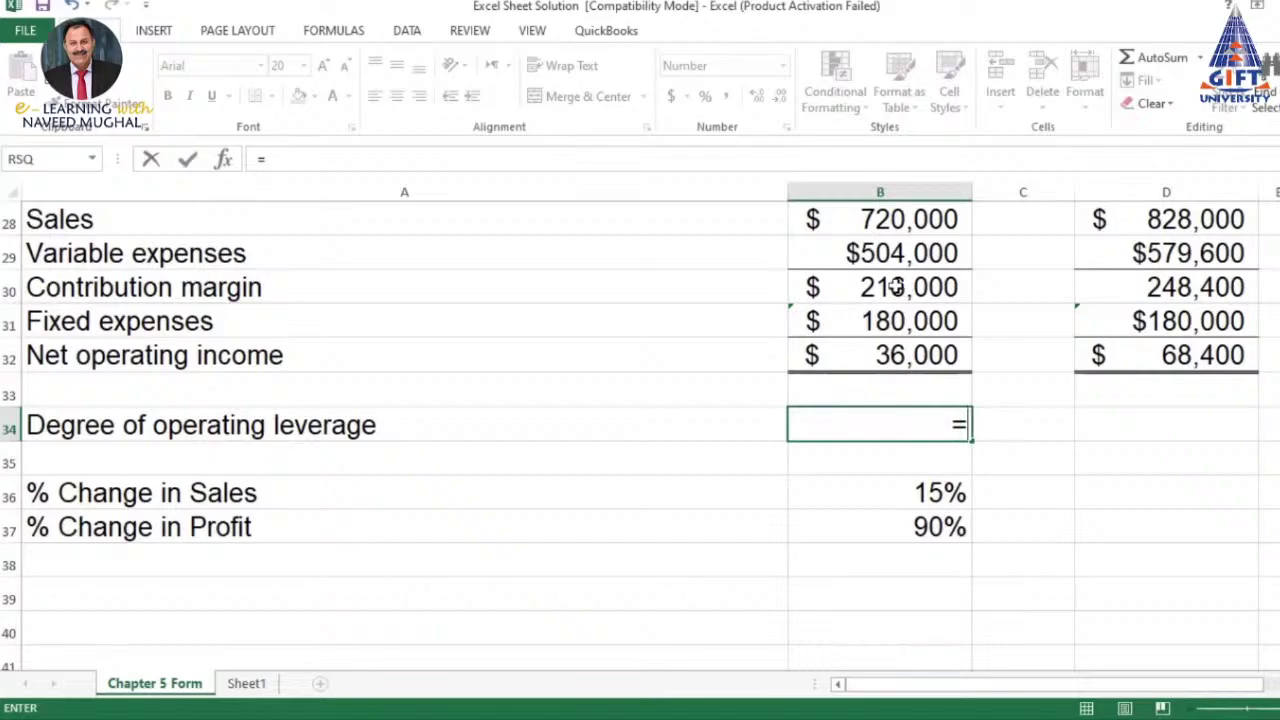
left_click(886, 287)
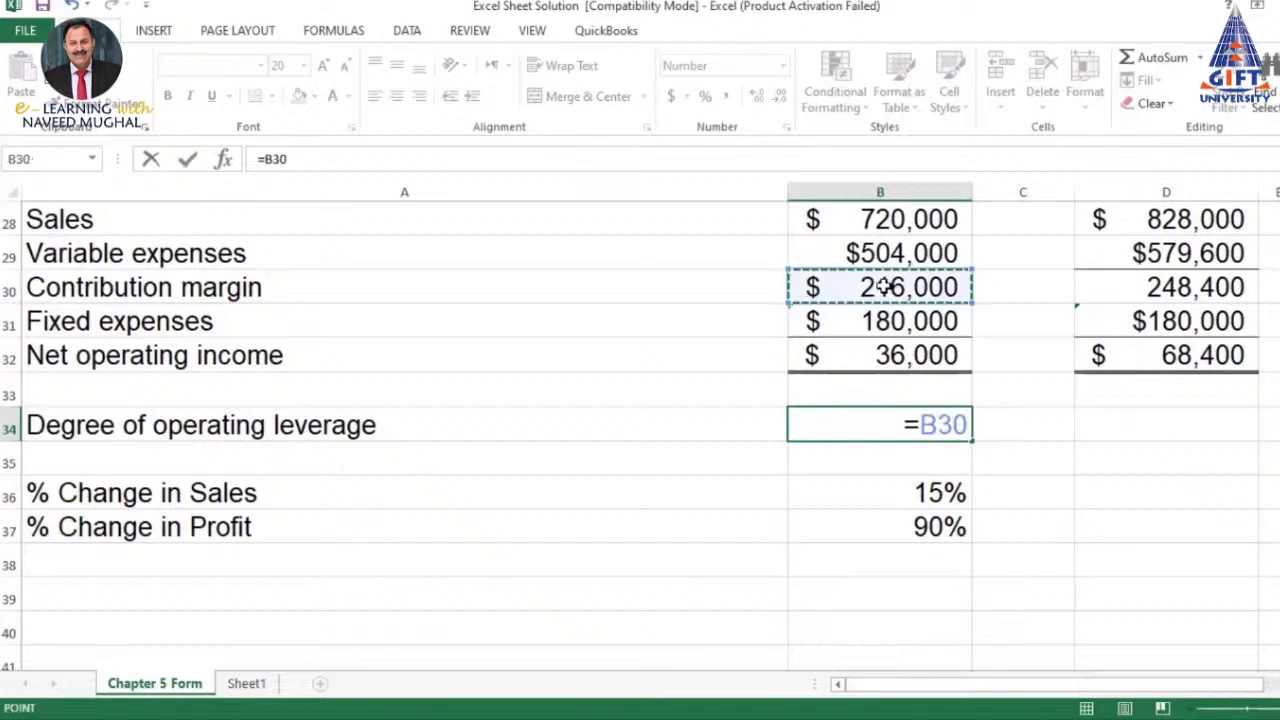
type("/")
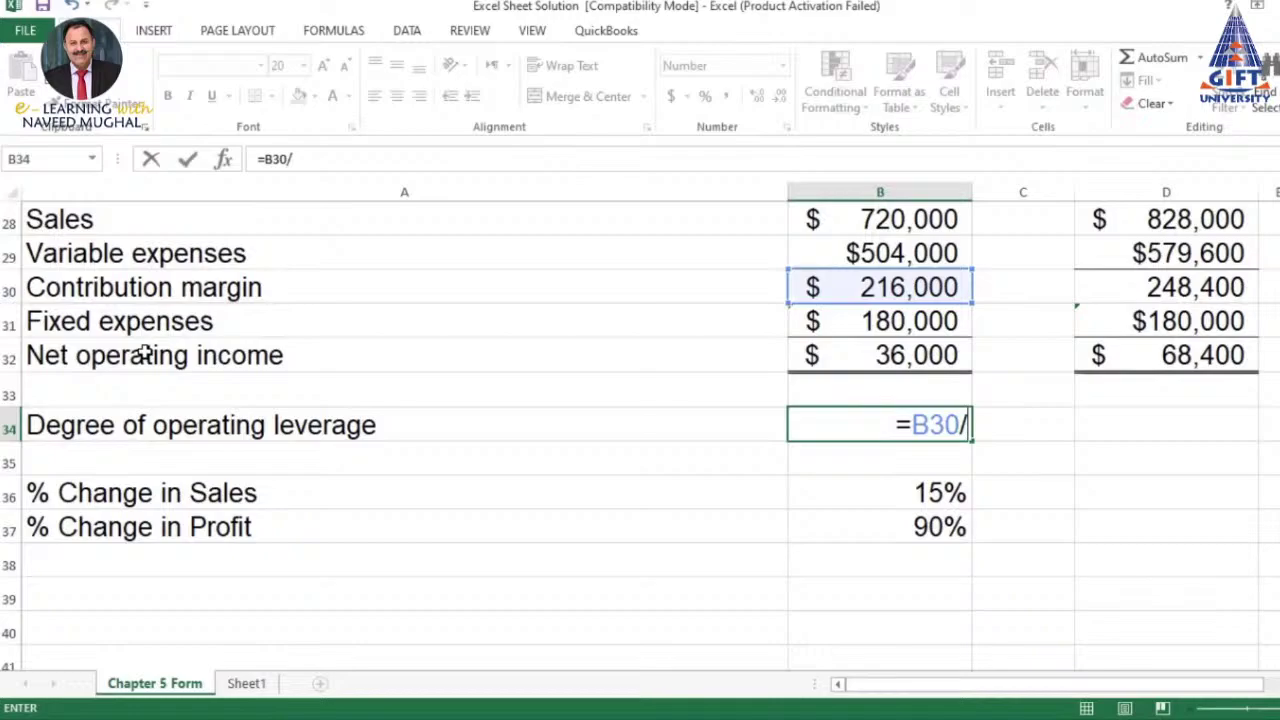
left_click(940, 358)
key("Return")
left_click(930, 427)
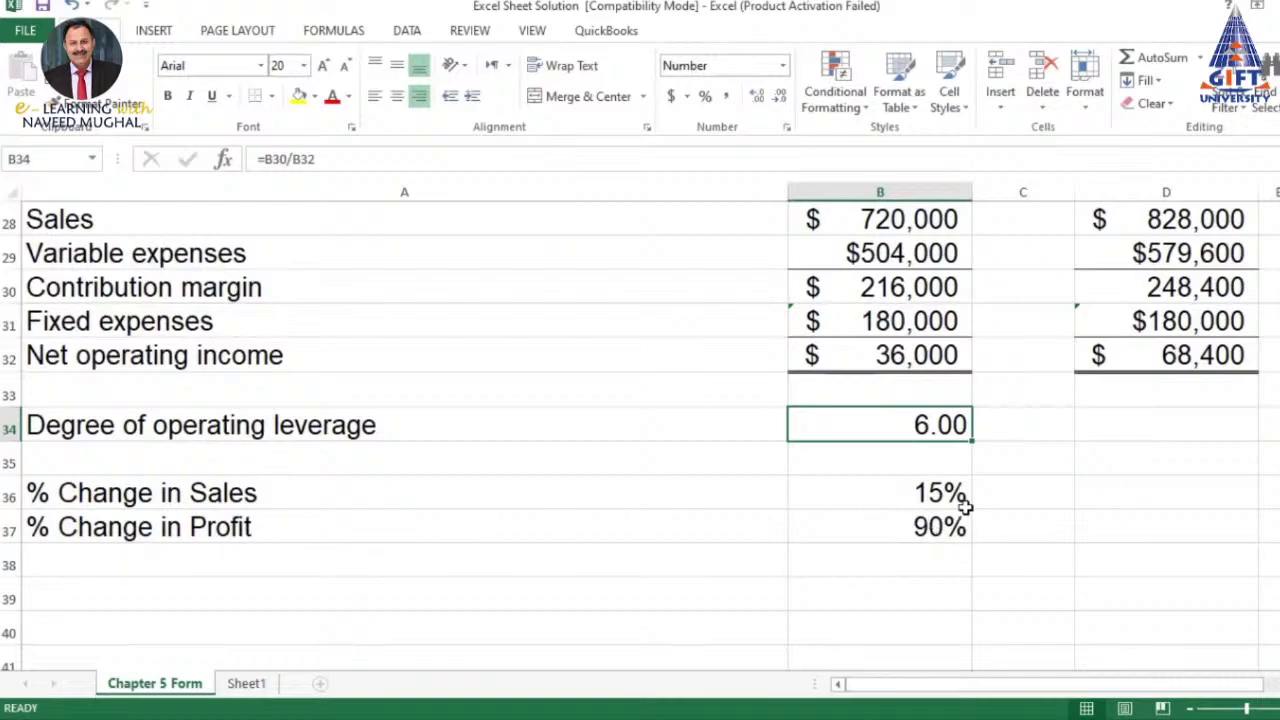
Enter =B36*B34 in B37 so the profit change reads 90%
left_click(929, 490)
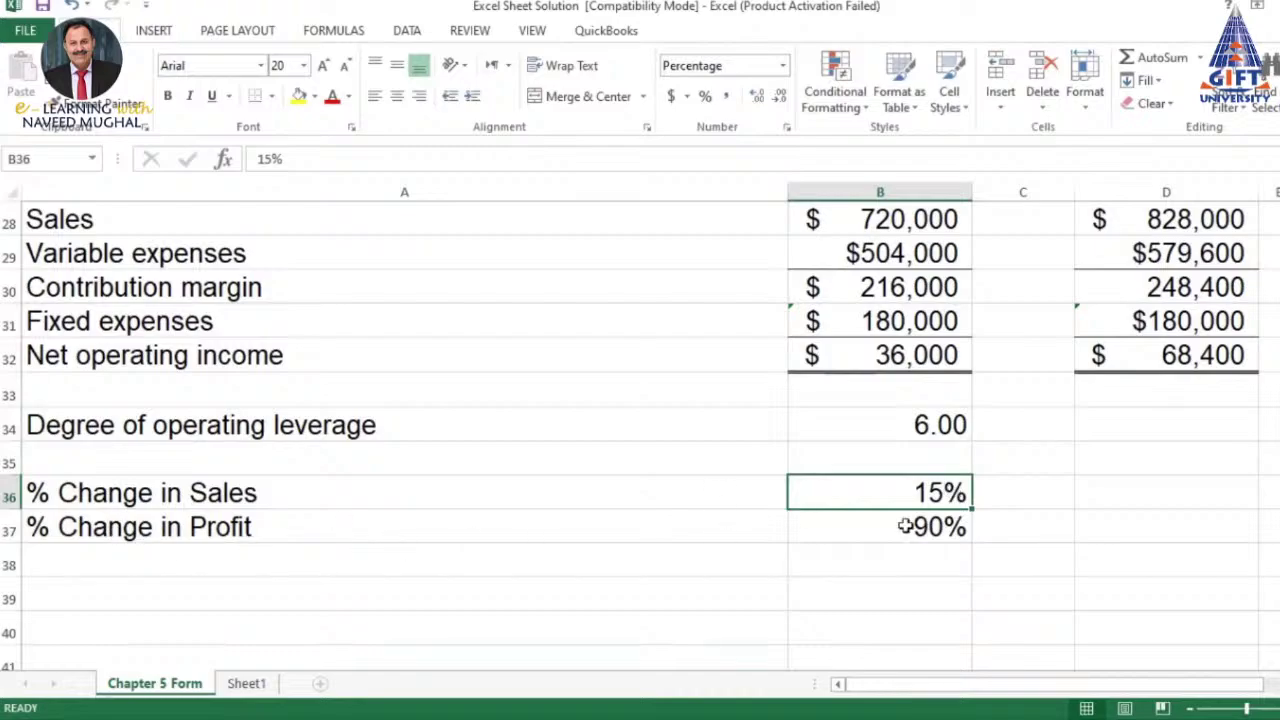
left_click(926, 527)
type("=")
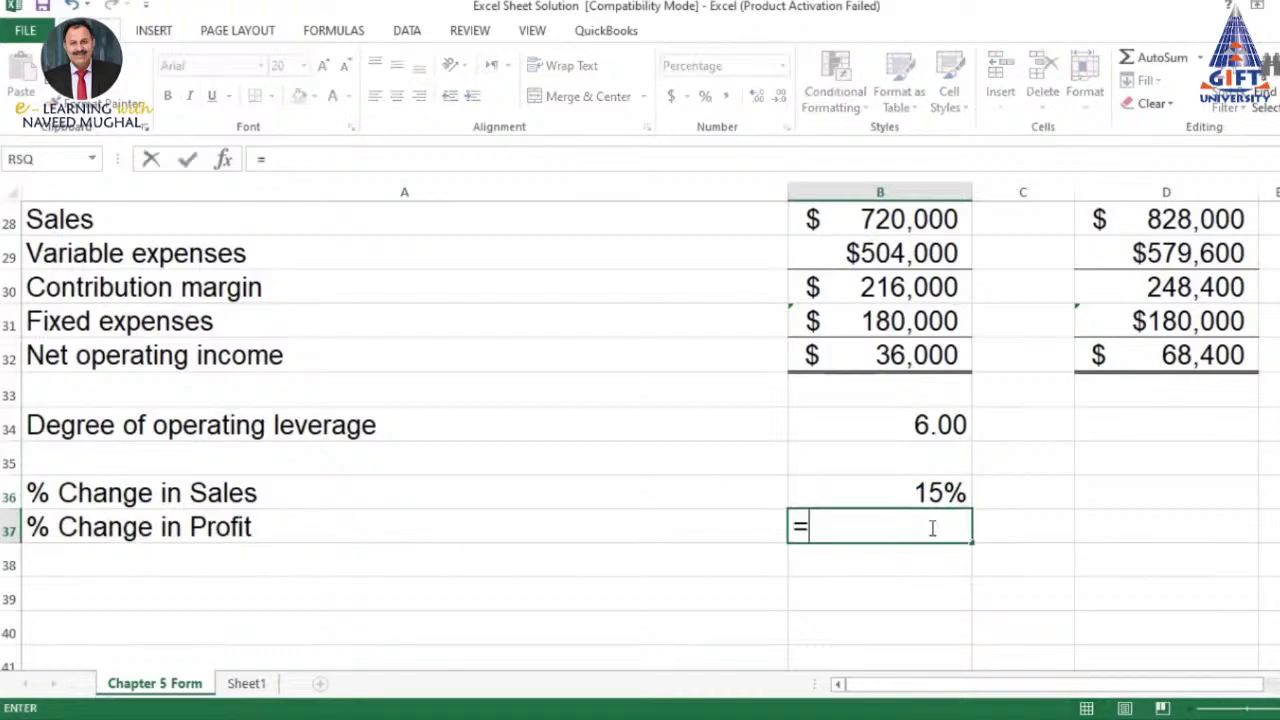
left_click(929, 490)
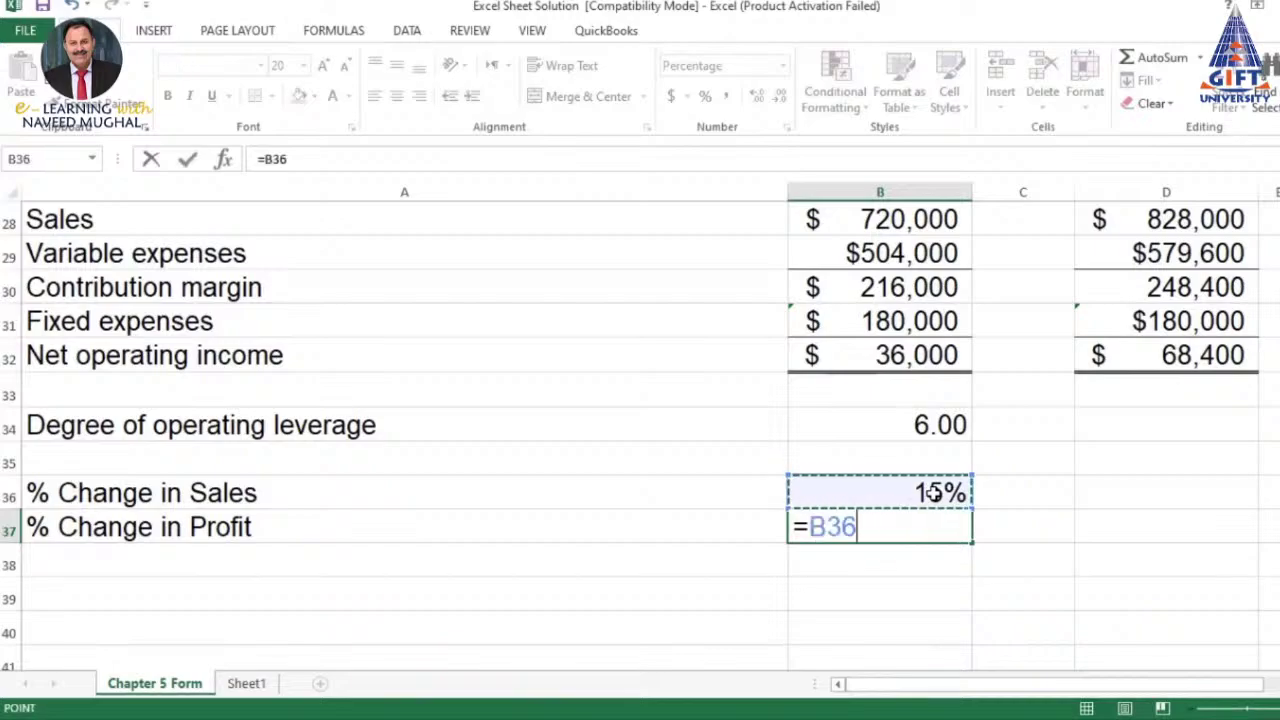
type("*")
left_click(923, 425)
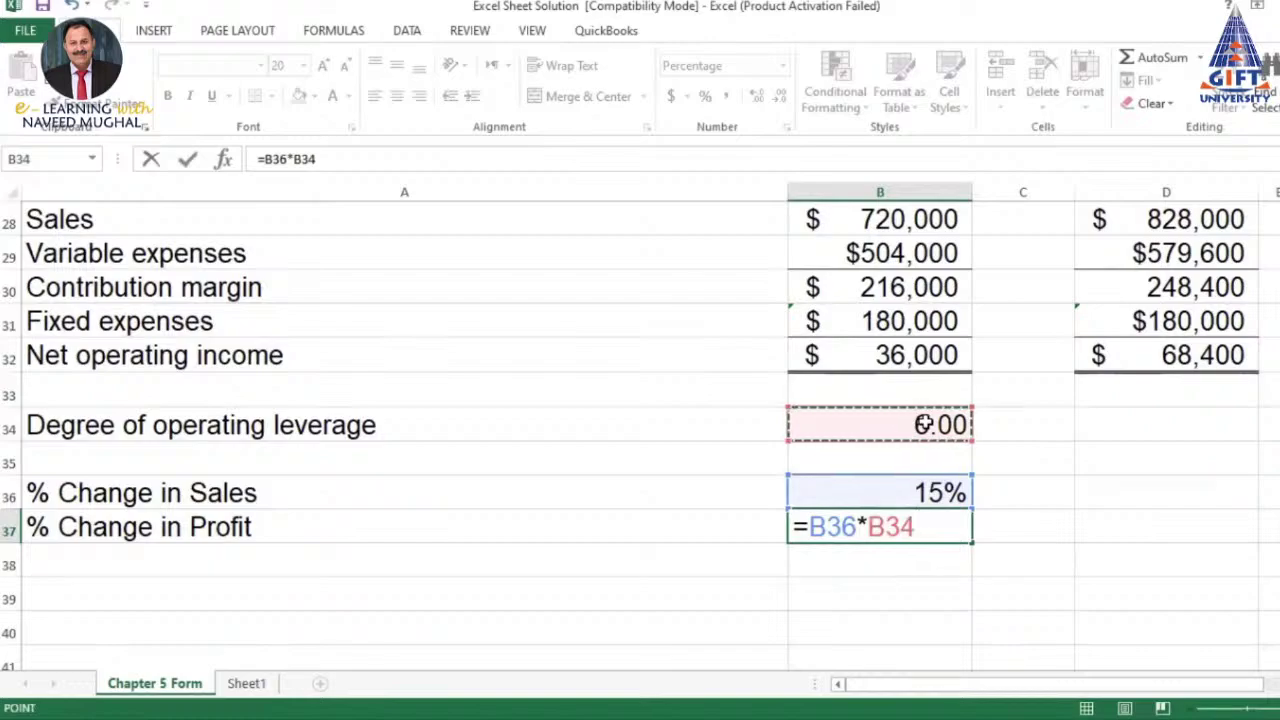
key("Return")
left_click(912, 529)
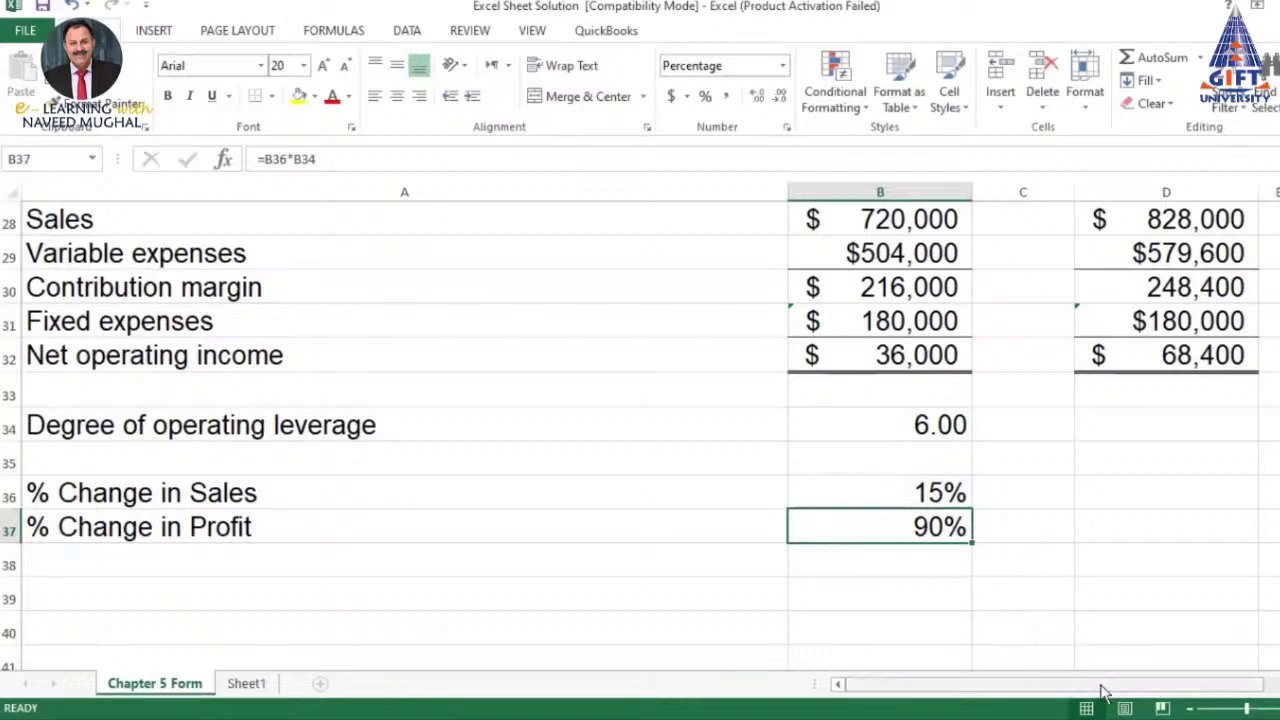
Review the 15% sales change in B36, current sales in B28 and increased sales in D28
scroll(808, 557, "right", 5)
scroll(583, 523, "right", 1)
scroll(583, 523, "up", 2)
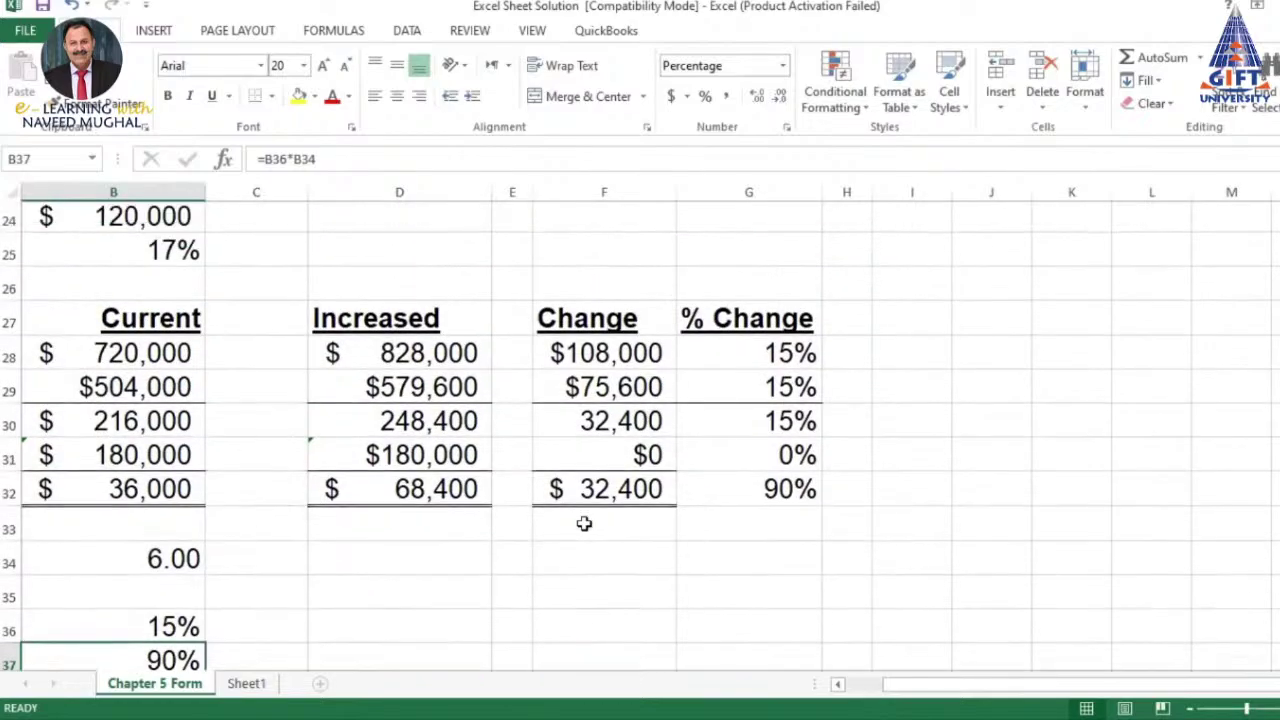
left_click(160, 630)
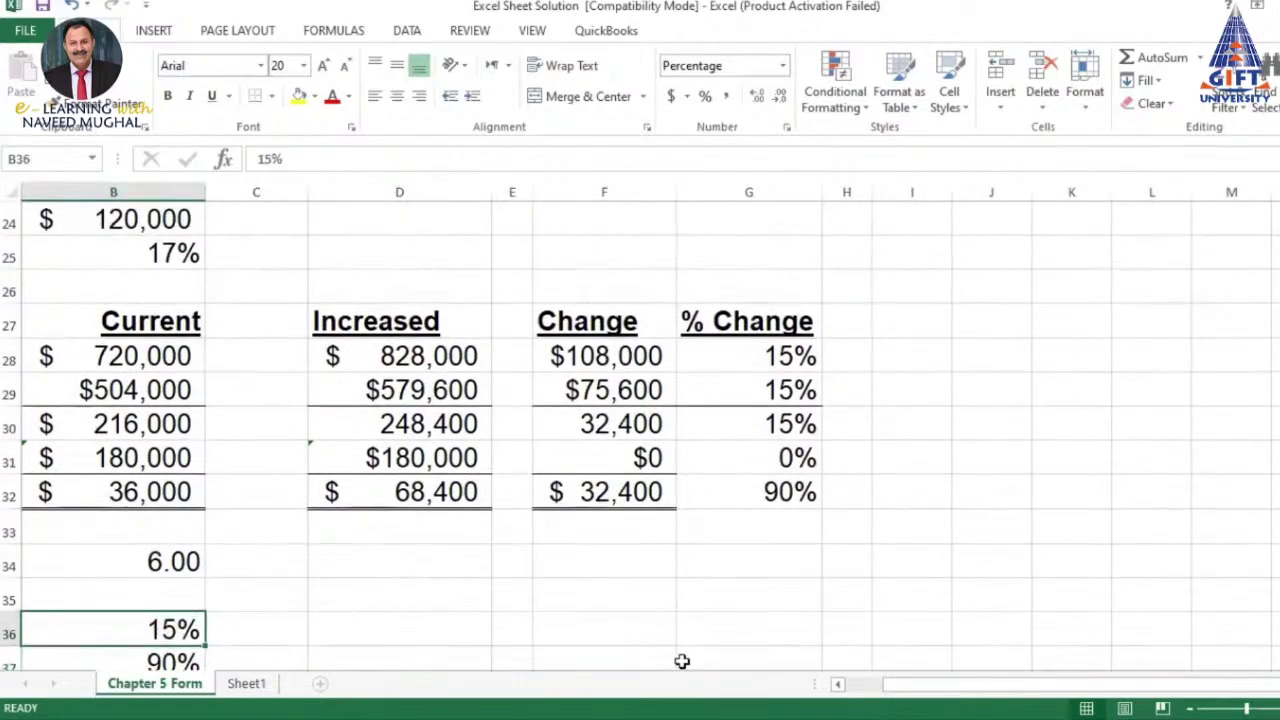
left_click(128, 357)
left_click(405, 357)
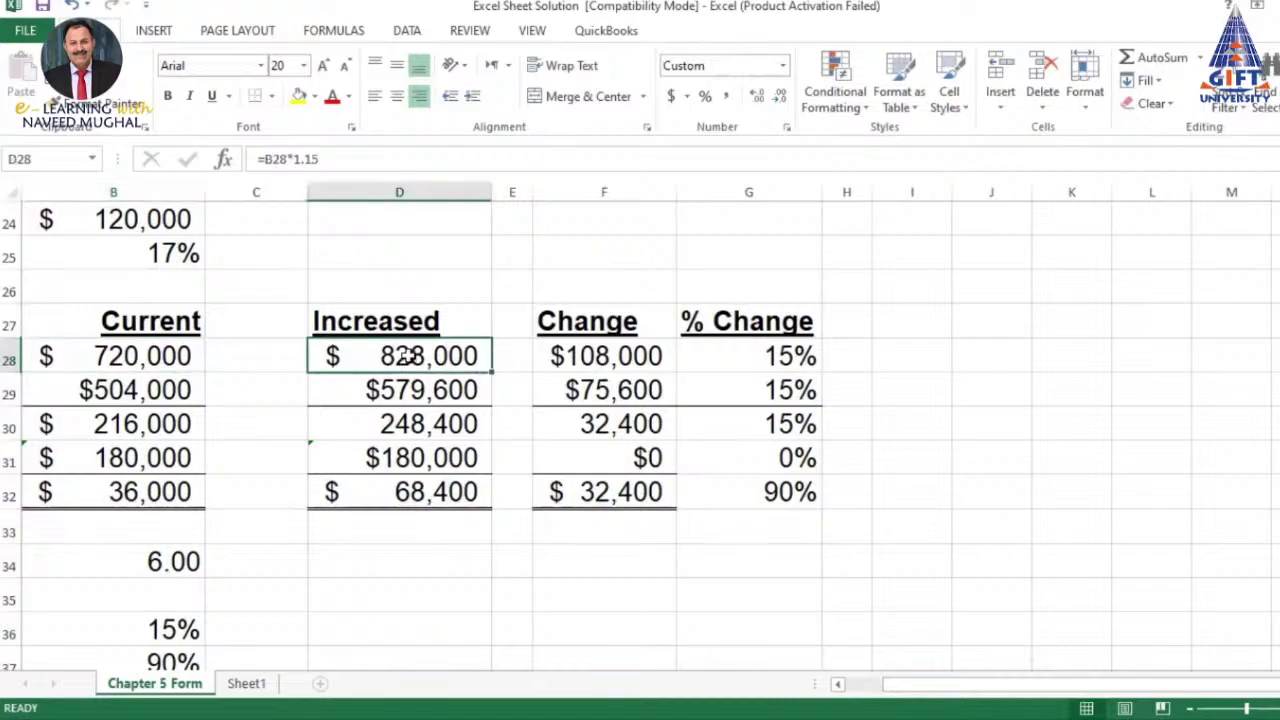
Rewrite D28 as =B28*115%, giving $828,000 increased sales
double_click(405, 357)
key("BackSpace")
key("BackSpace")
key("BackSpace")
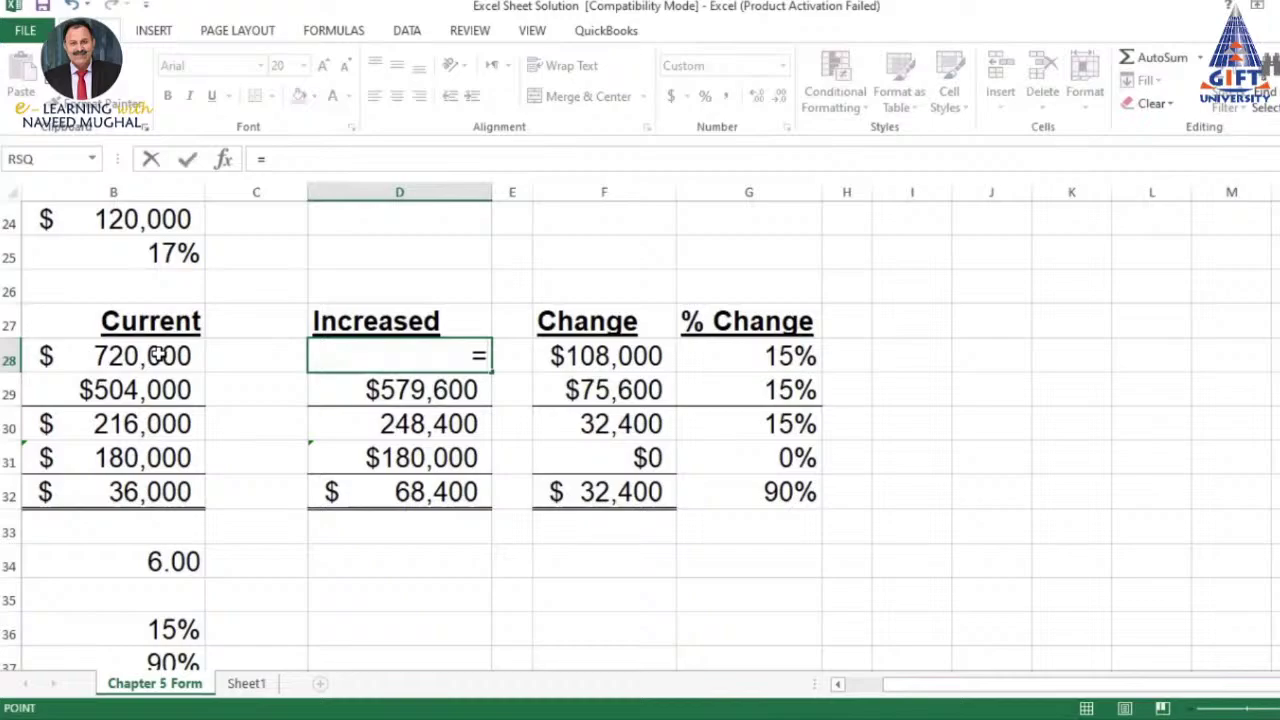
left_click(157, 356)
type("*1.15")
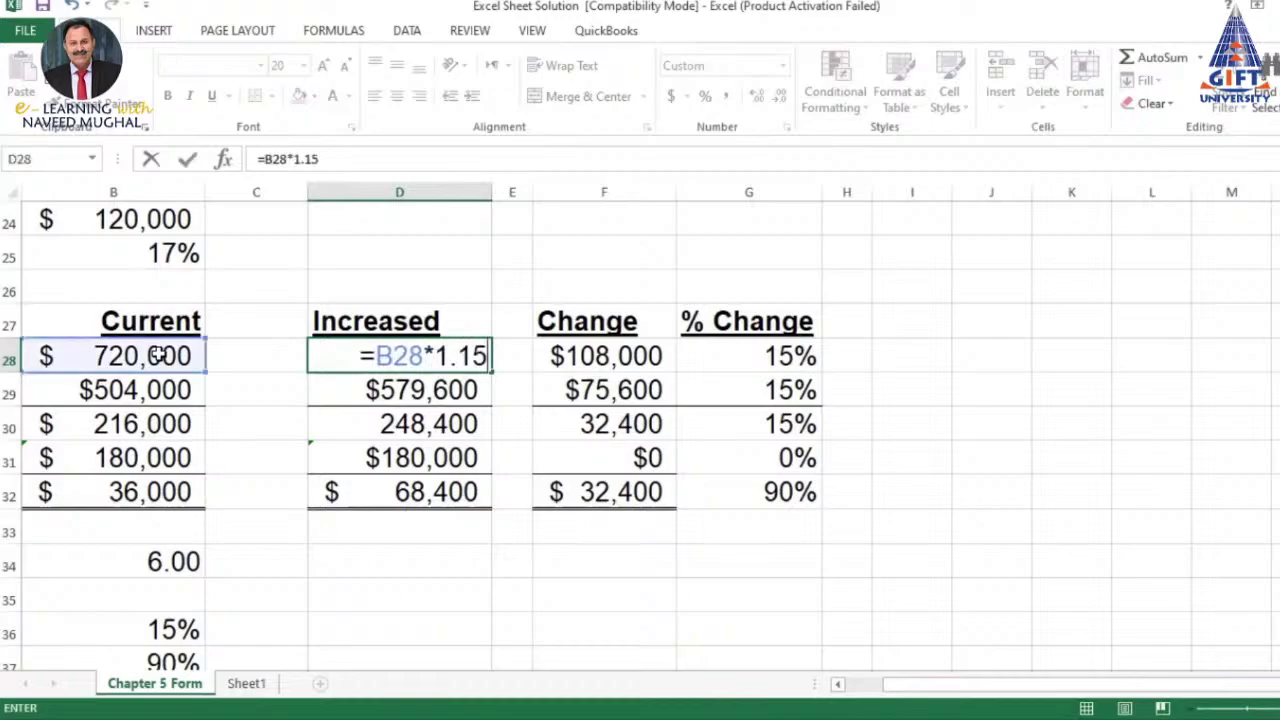
key("BackSpace")
key("BackSpace")
key("BackSpace")
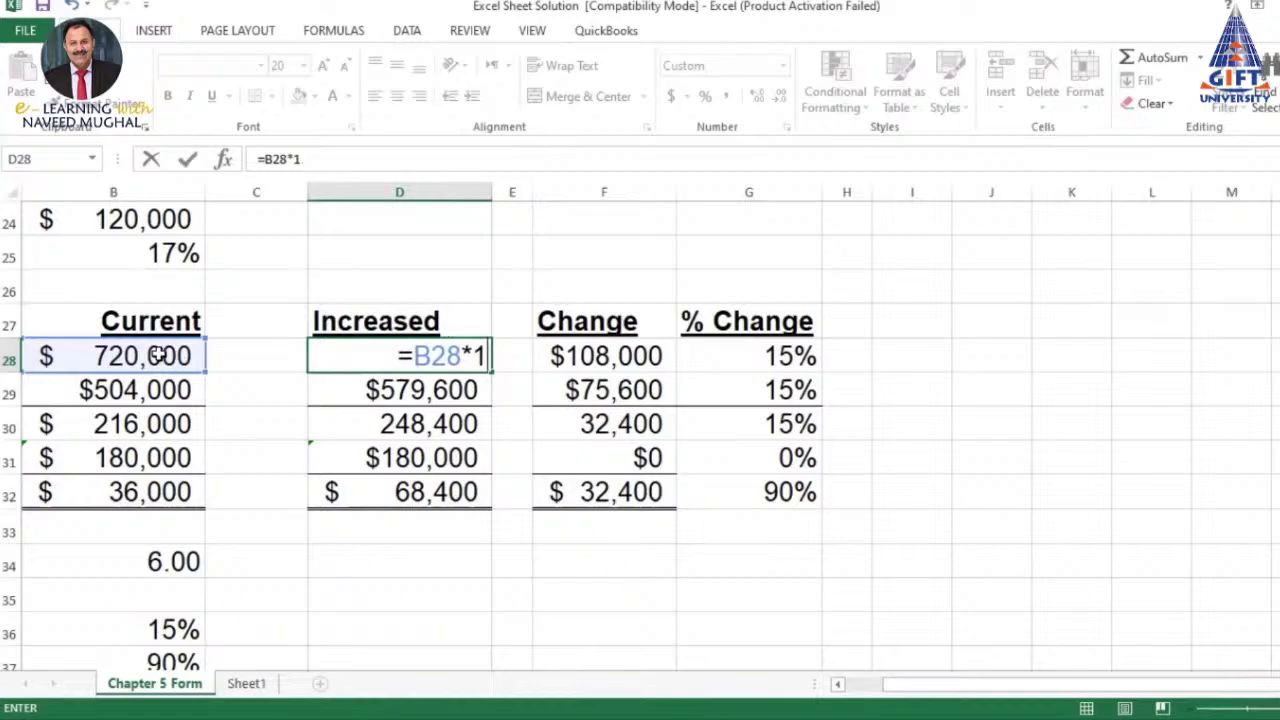
type("15")
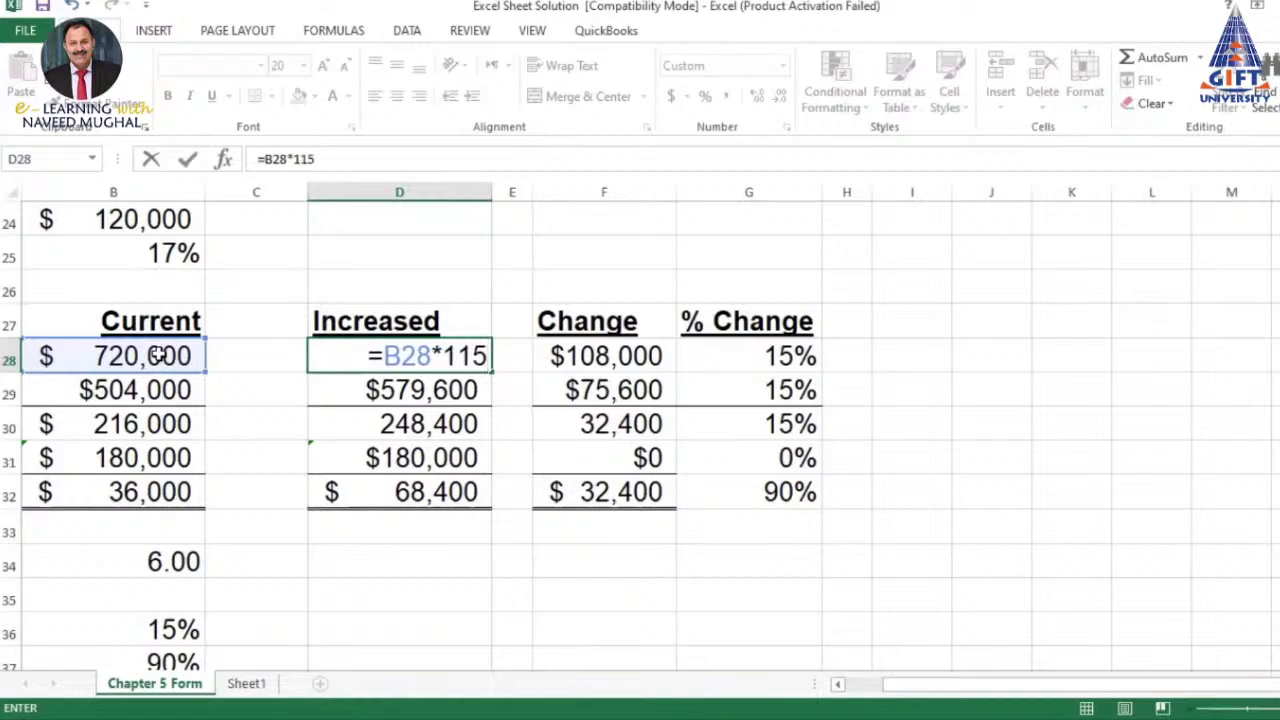
type("%")
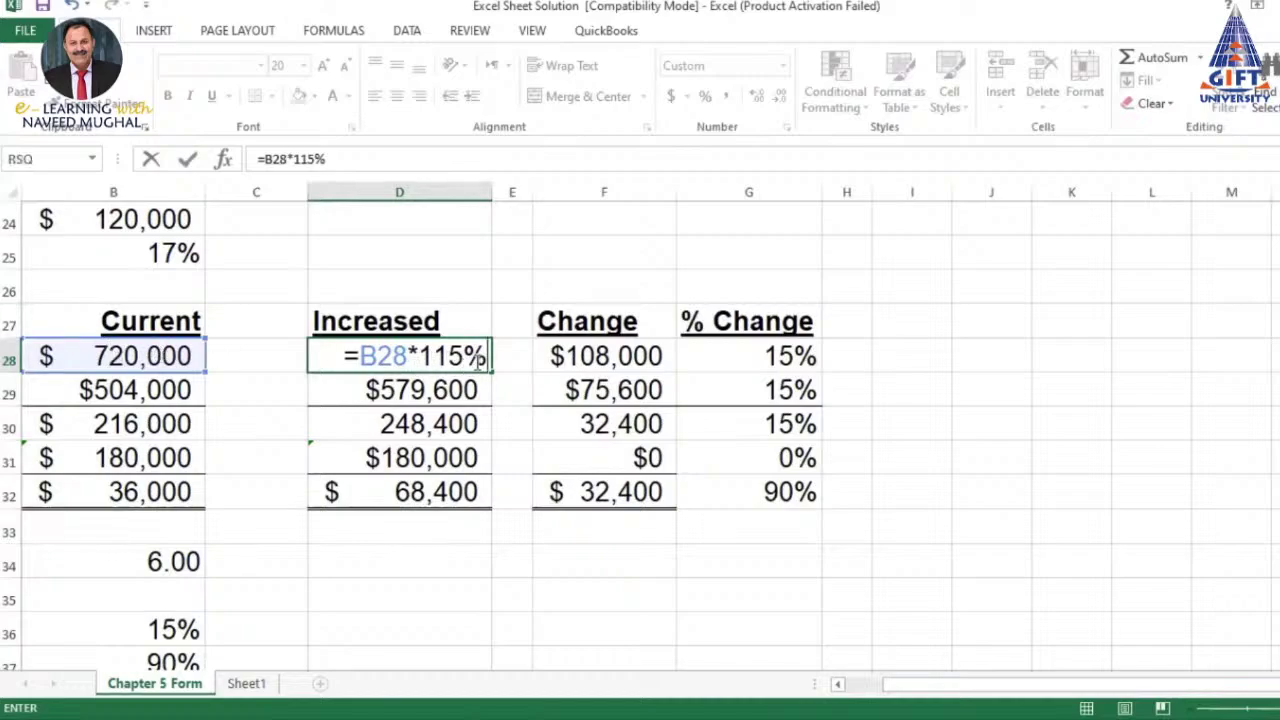
key("Return")
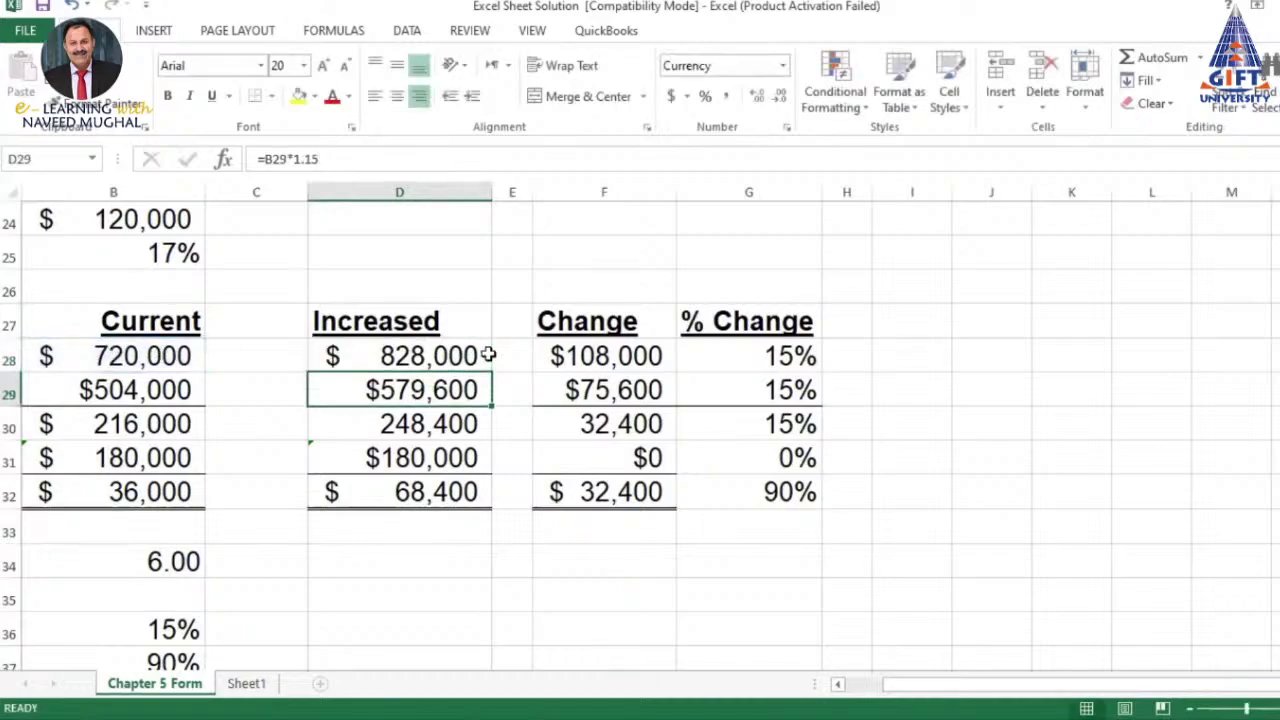
left_click(432, 354)
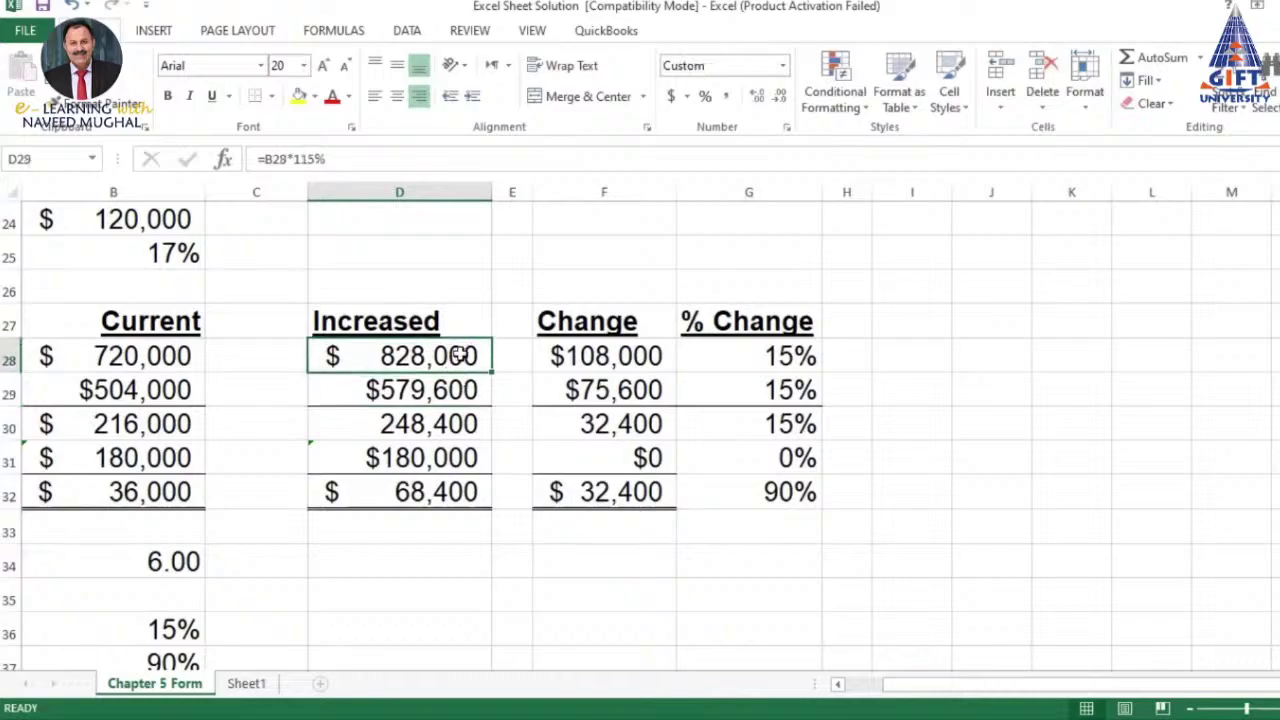
Enter =B29*115% in D29 for increased variable expenses
left_click(108, 392)
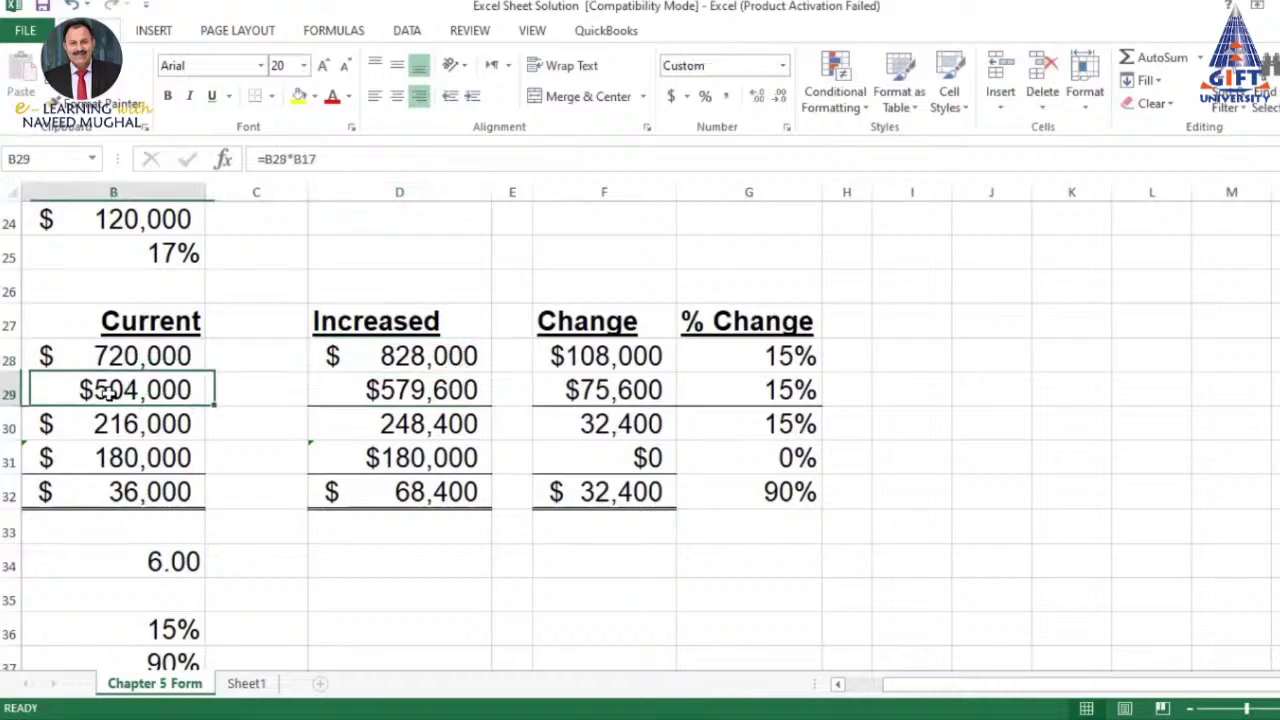
left_click(372, 400)
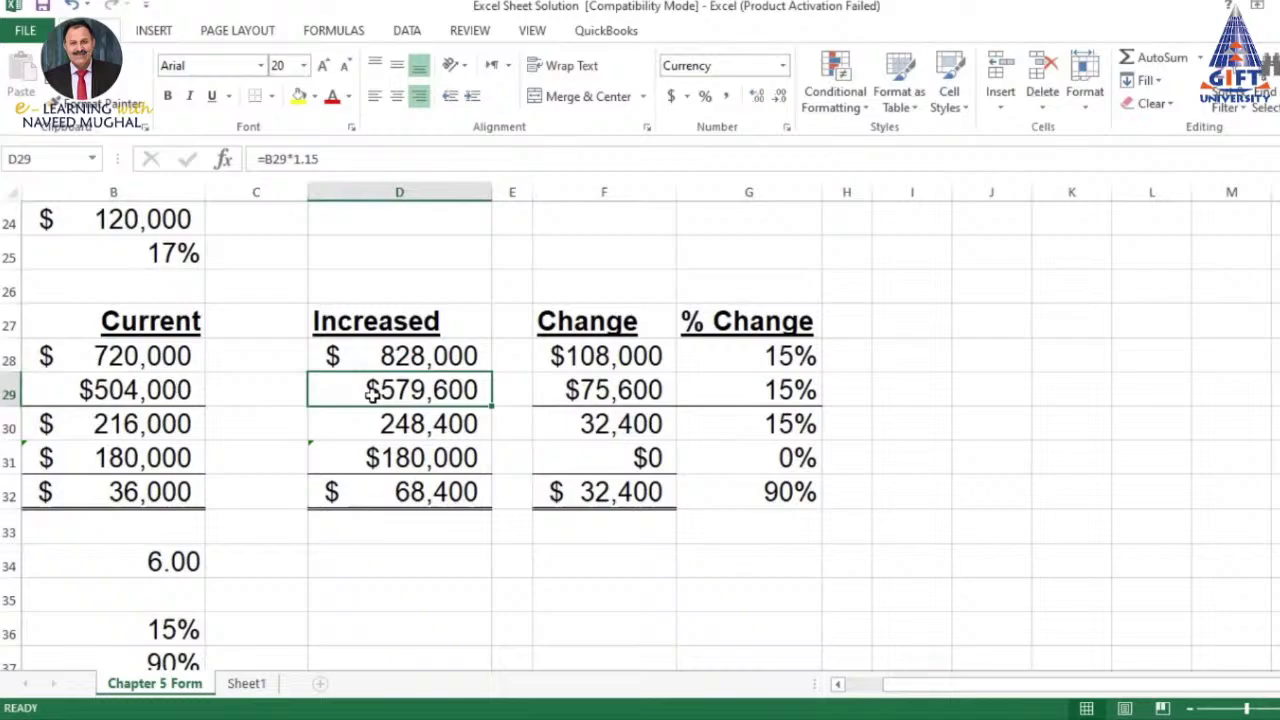
type("=")
left_click(146, 392)
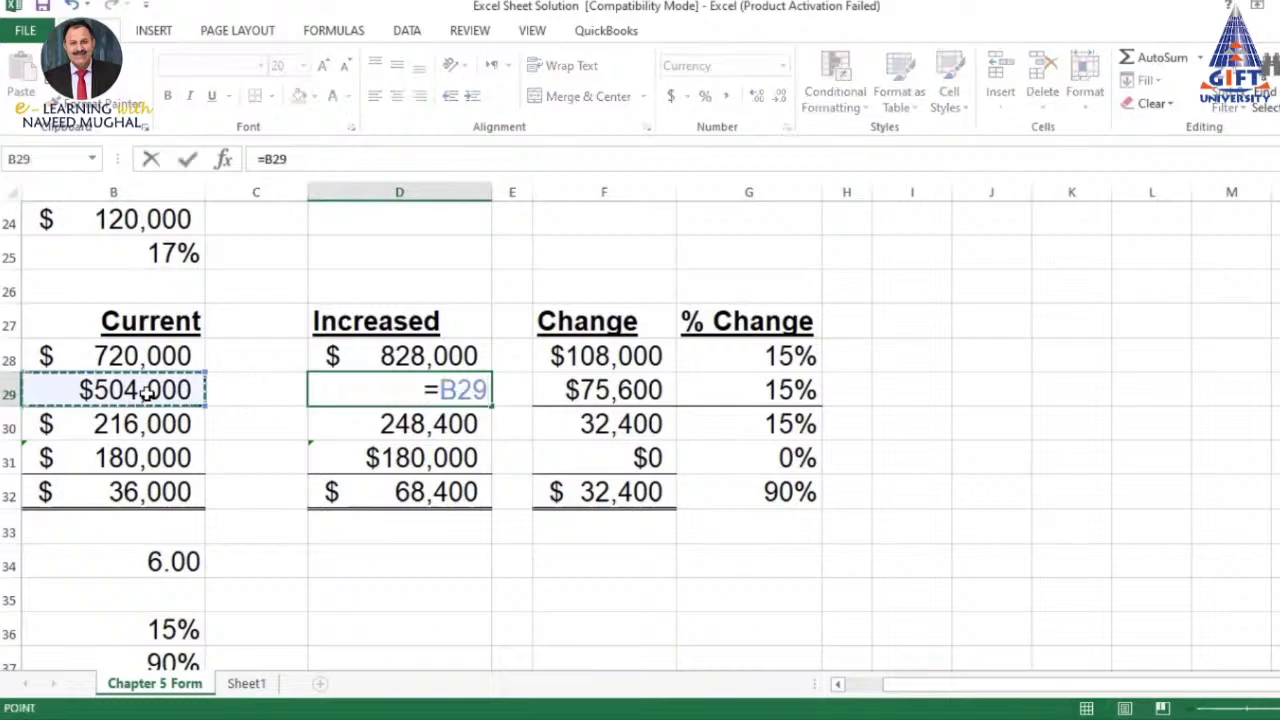
type("*115")
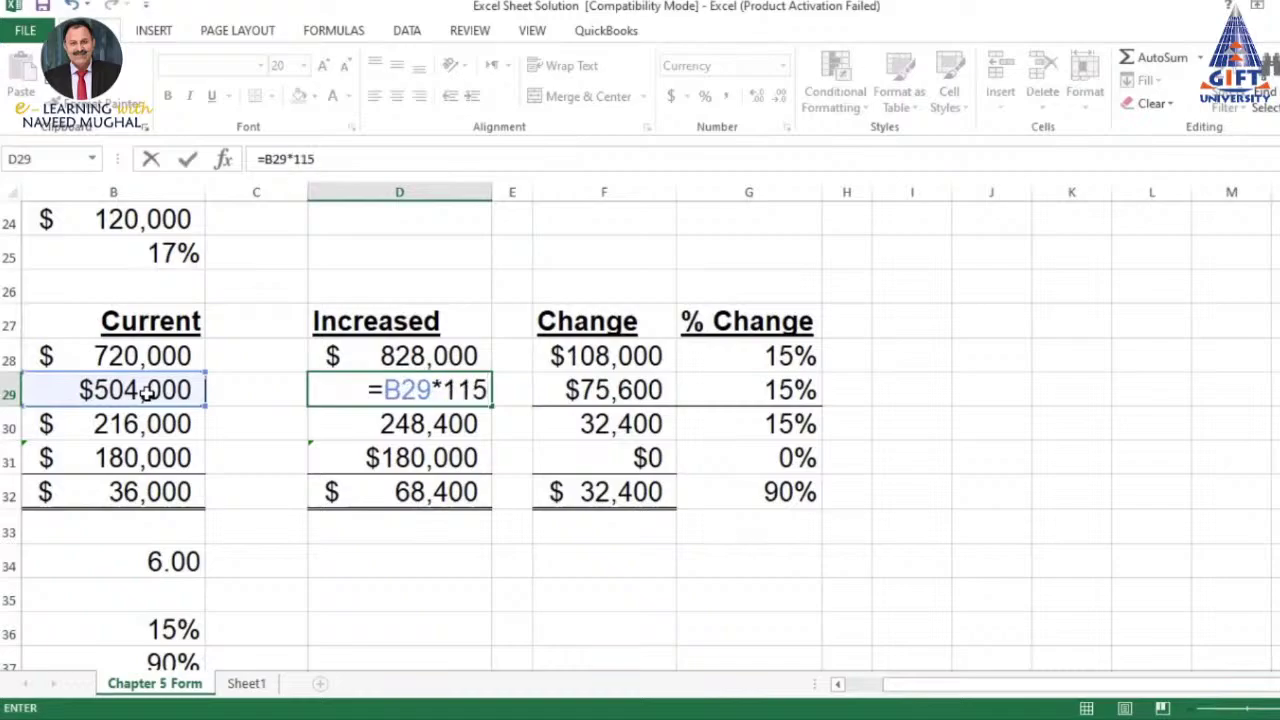
type("%")
key("Return")
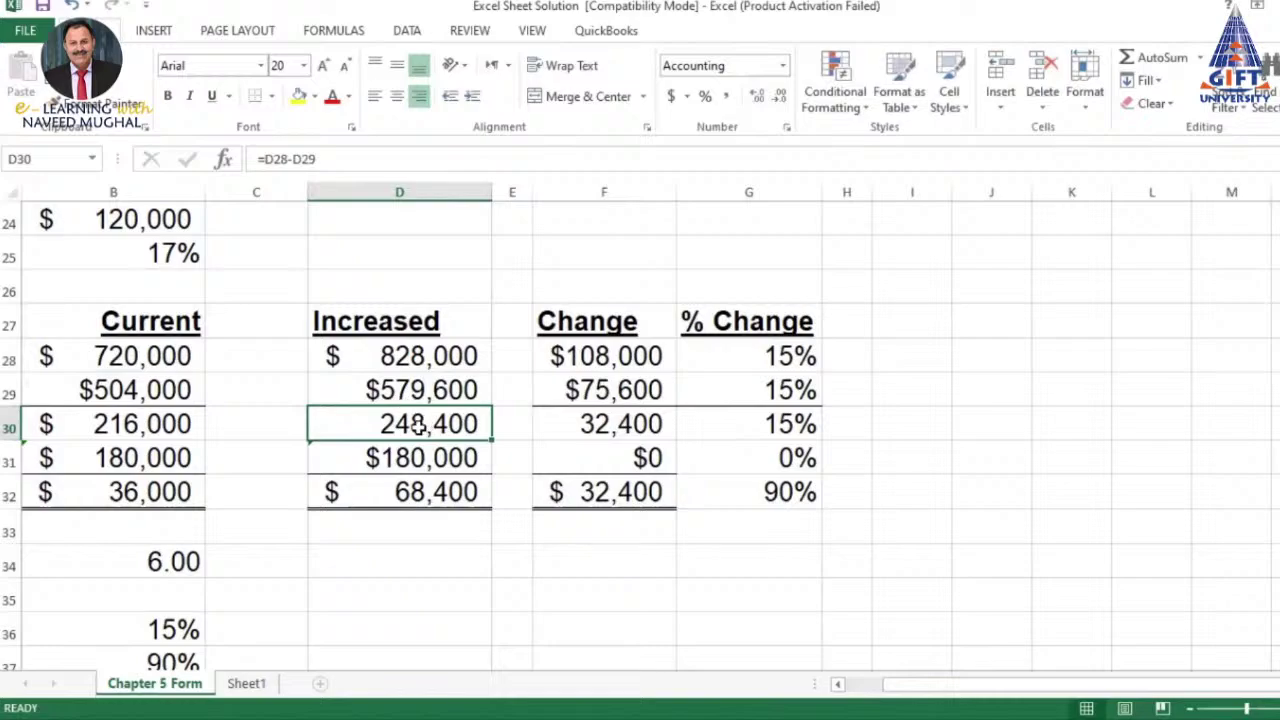
Set increased contribution margin D30 to =D28-D29
left_click(432, 358)
left_click(424, 393)
left_click(424, 424)
type("=")
left_click(420, 357)
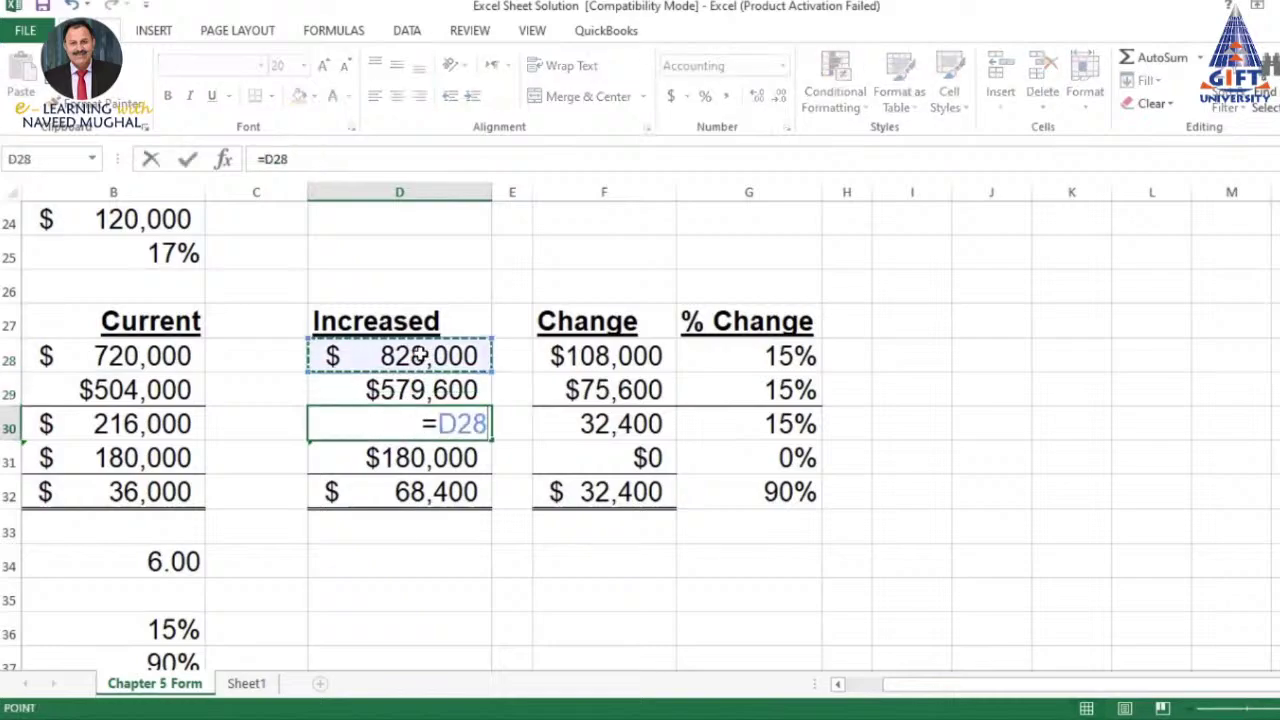
type("-")
left_click(437, 392)
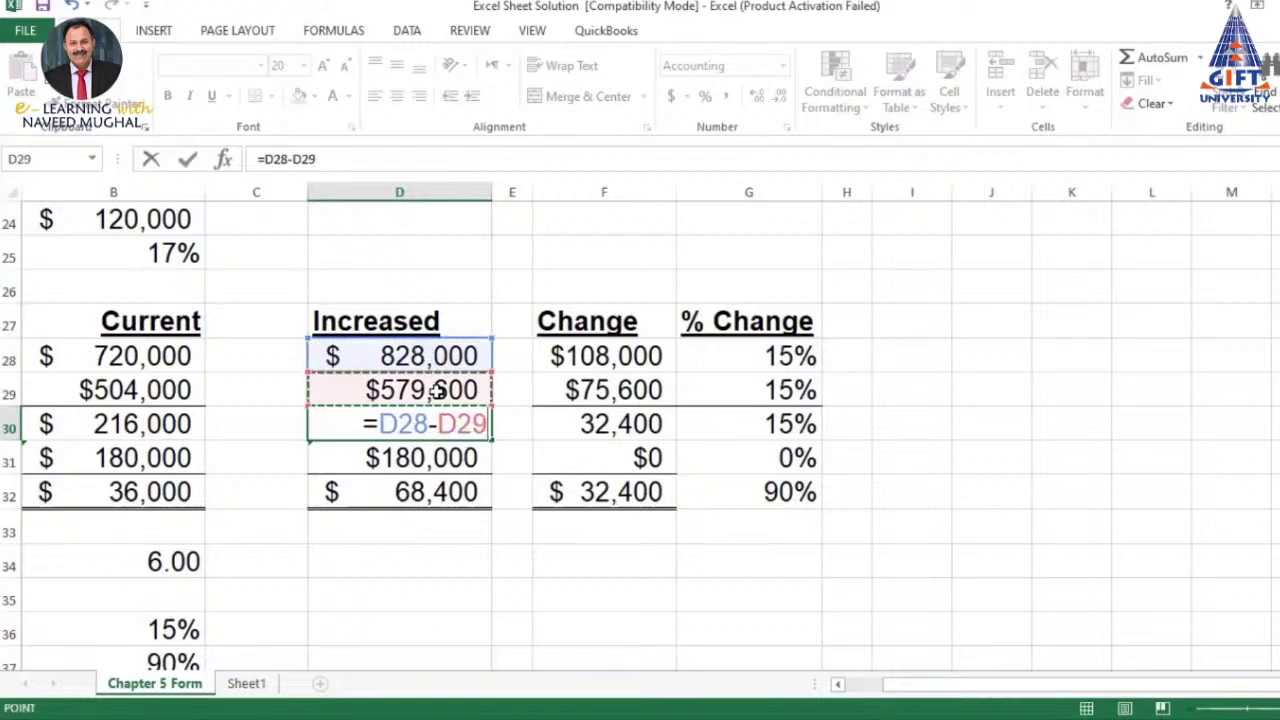
key("Return")
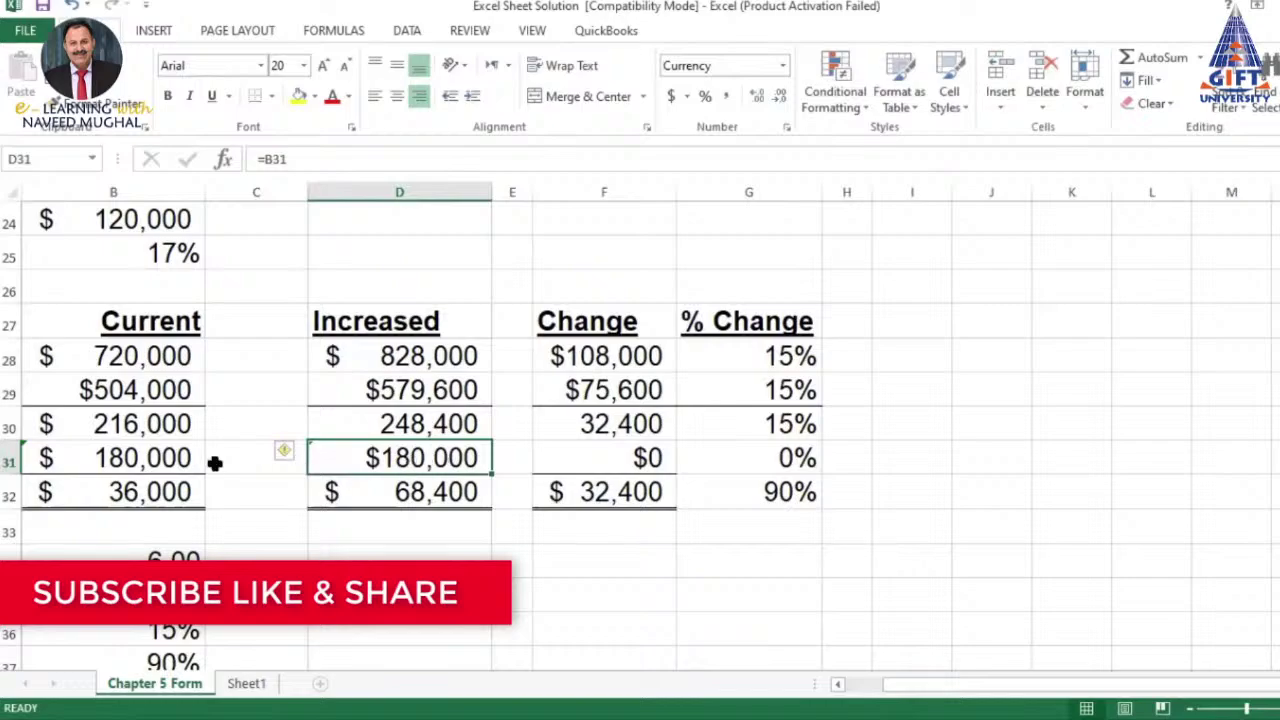
Link increased fixed expenses D31 to current fixed costs with =B31 (180,000)
left_click(133, 457)
left_click(441, 457)
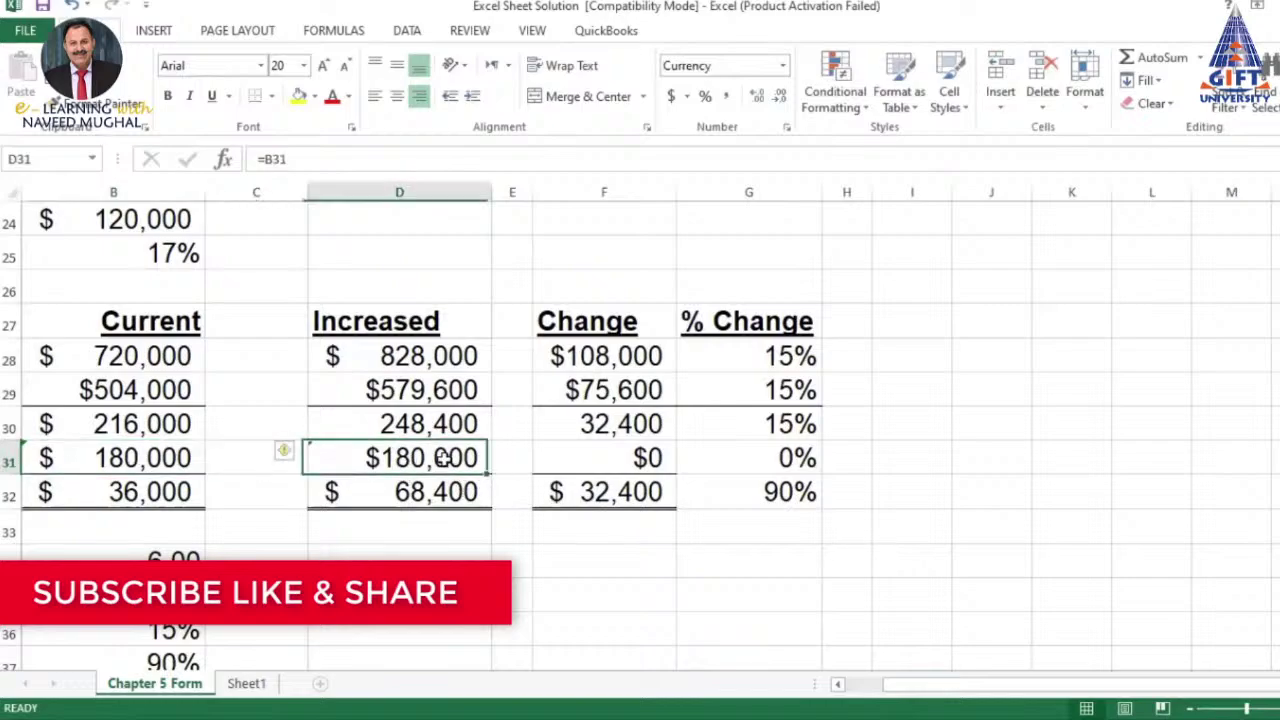
type("=")
left_click(146, 451)
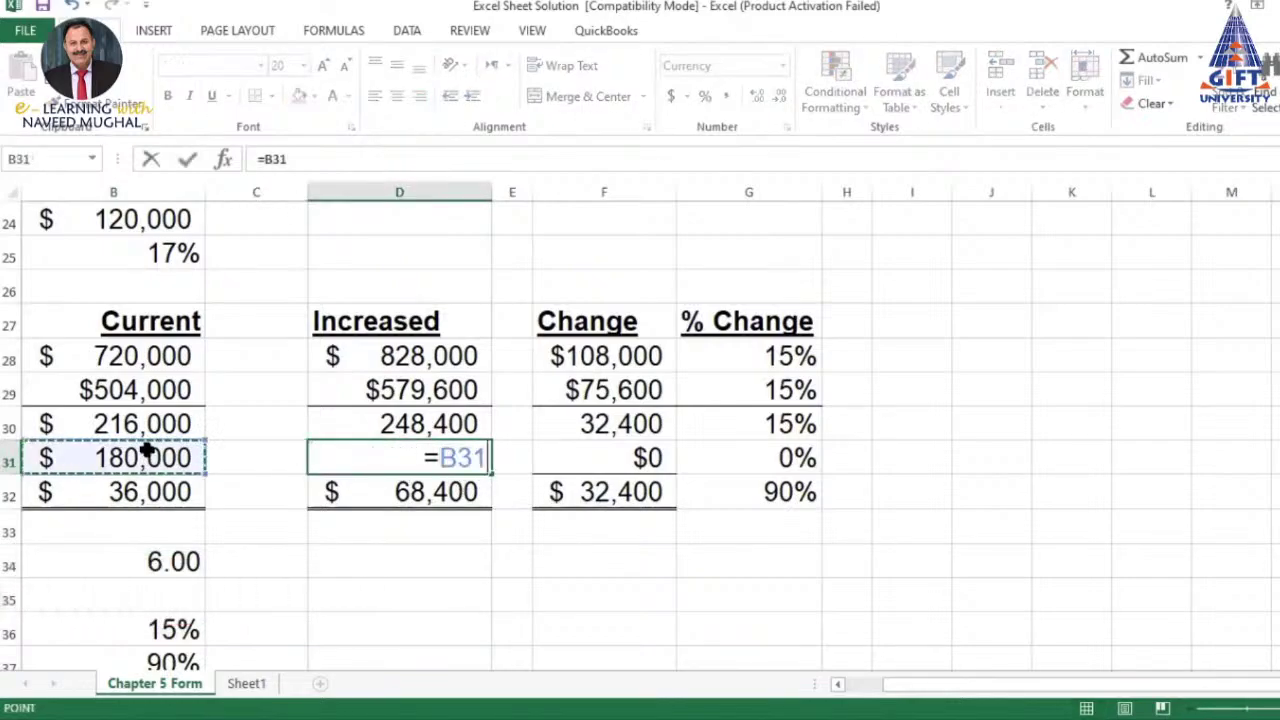
key("Return")
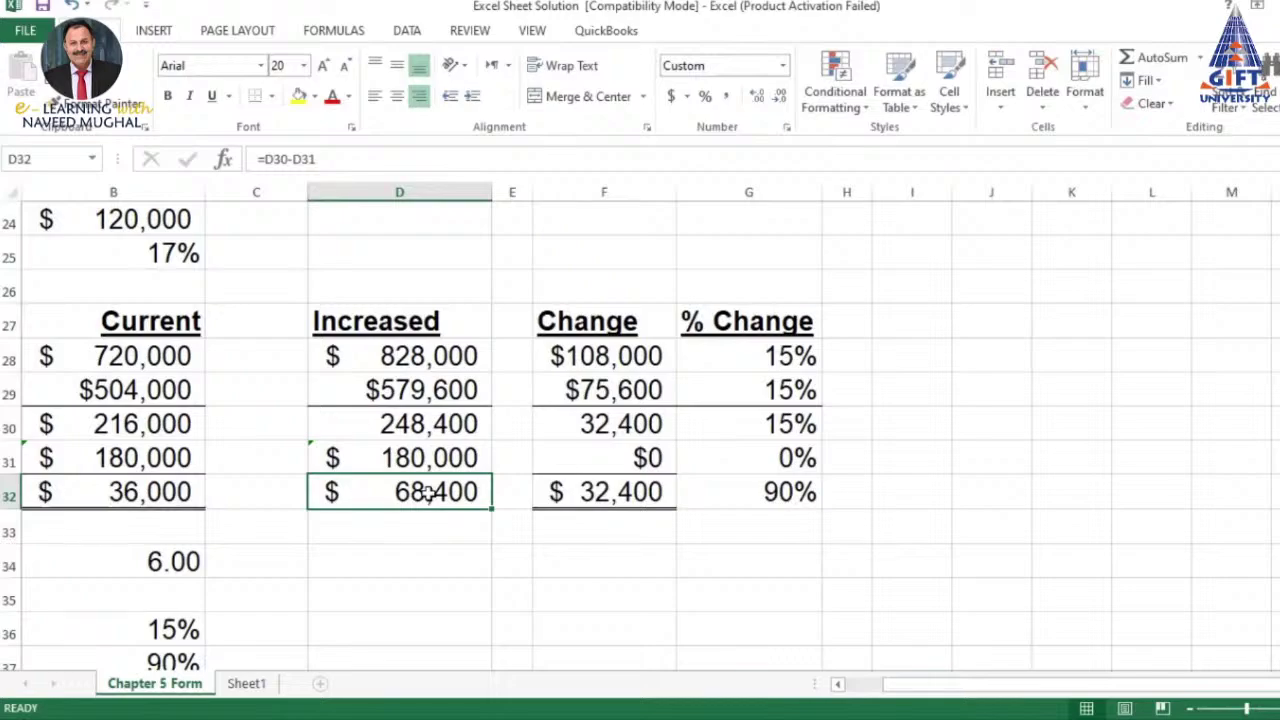
Compute increased net operating income in D32 as =D30-D31, giving 68,400
type("=")
left_click(436, 424)
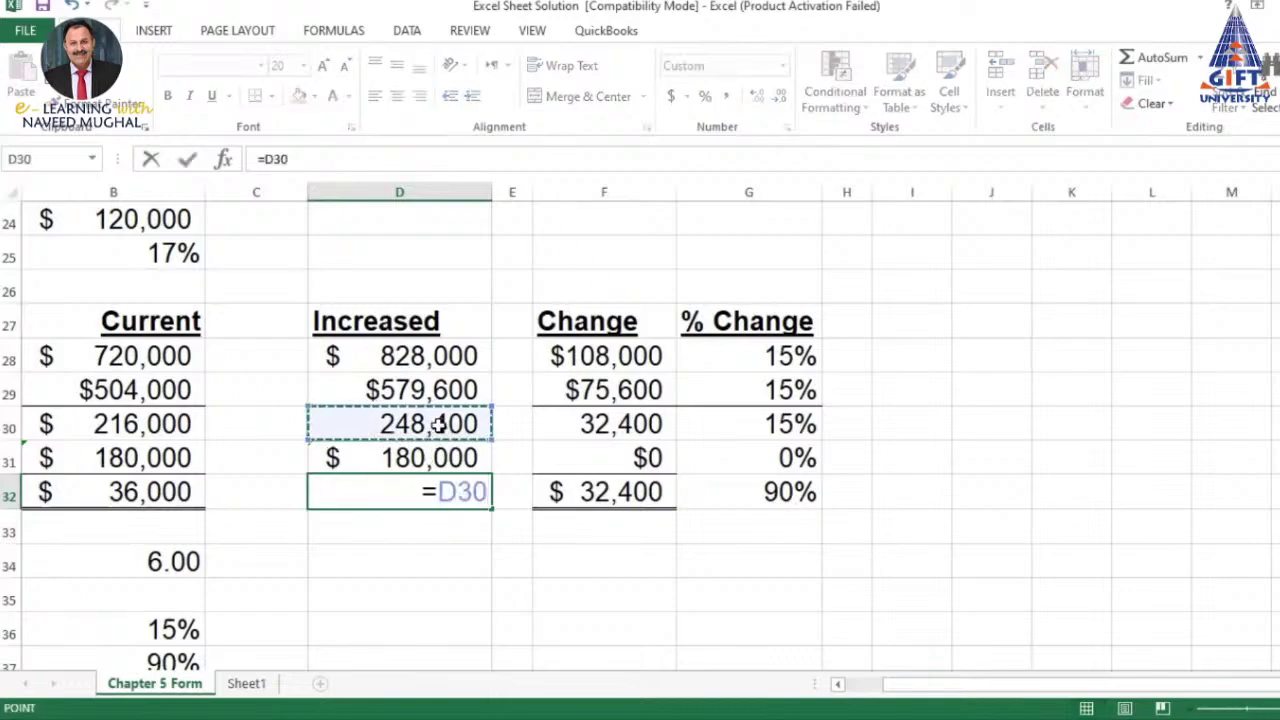
type("-")
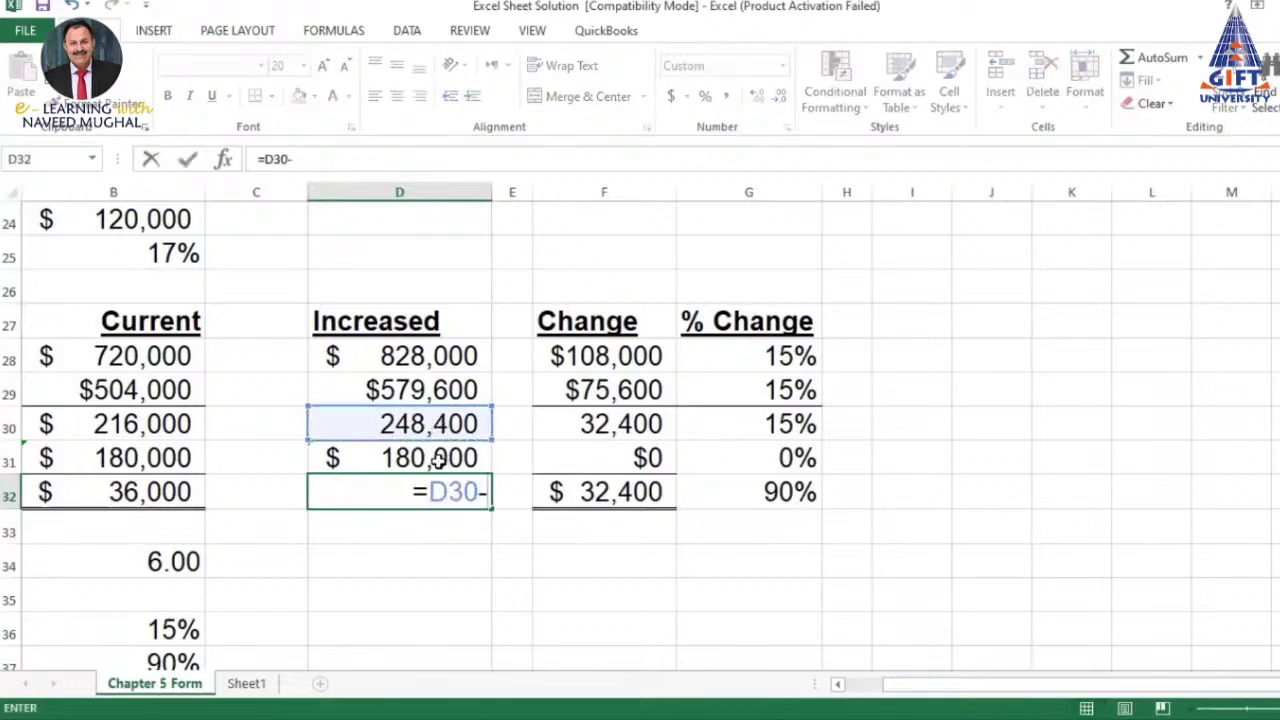
left_click(438, 458)
key("Return")
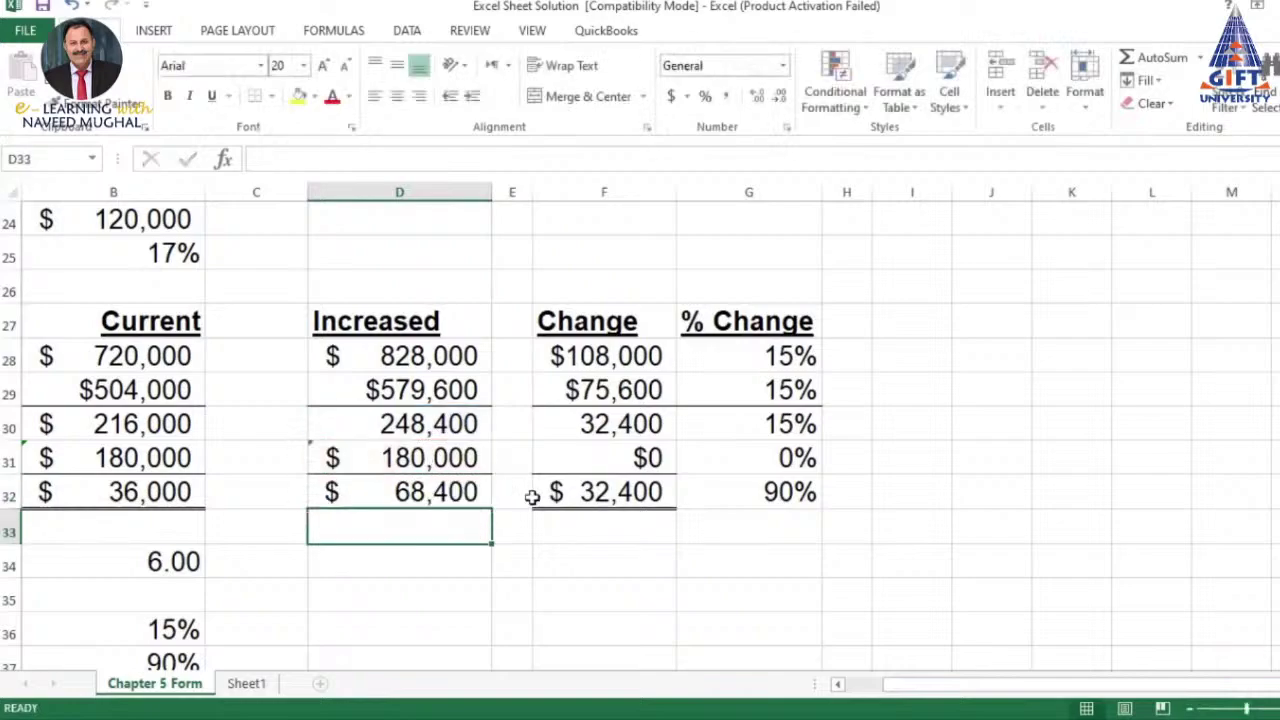
left_click(444, 494)
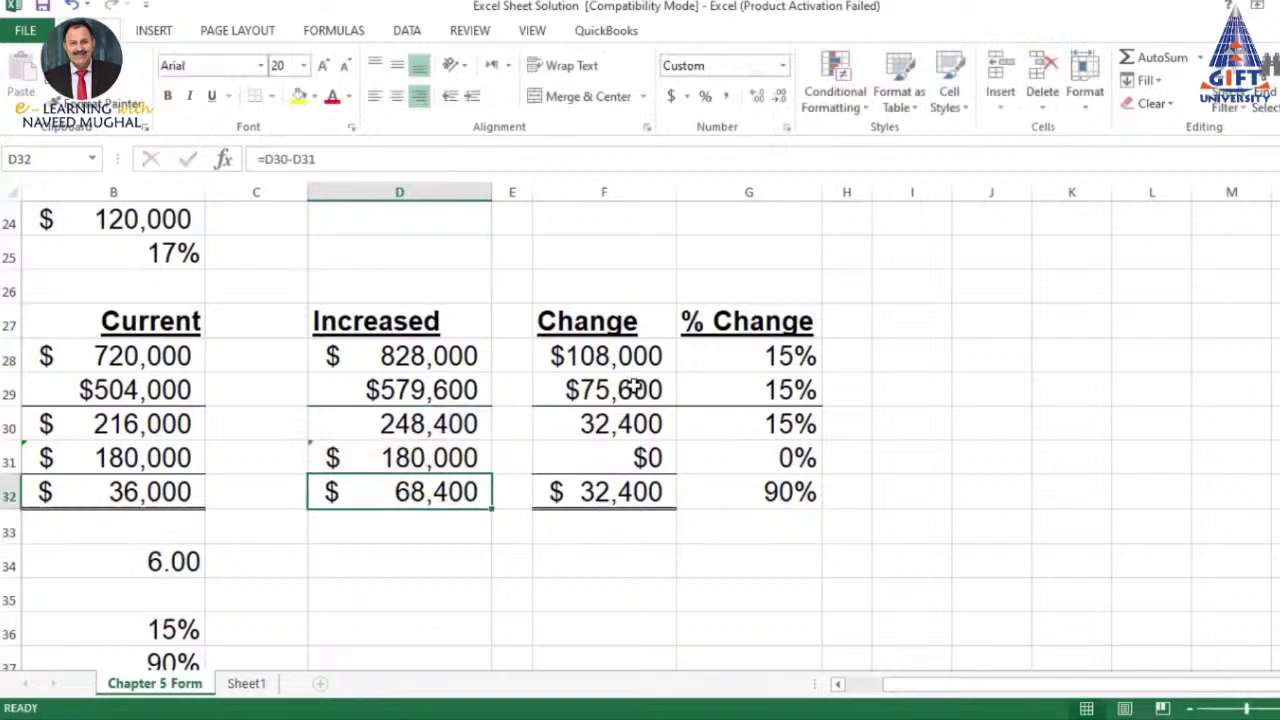
Enter =D28-B28 in F28 for a 108,000 sales change
left_click(618, 357)
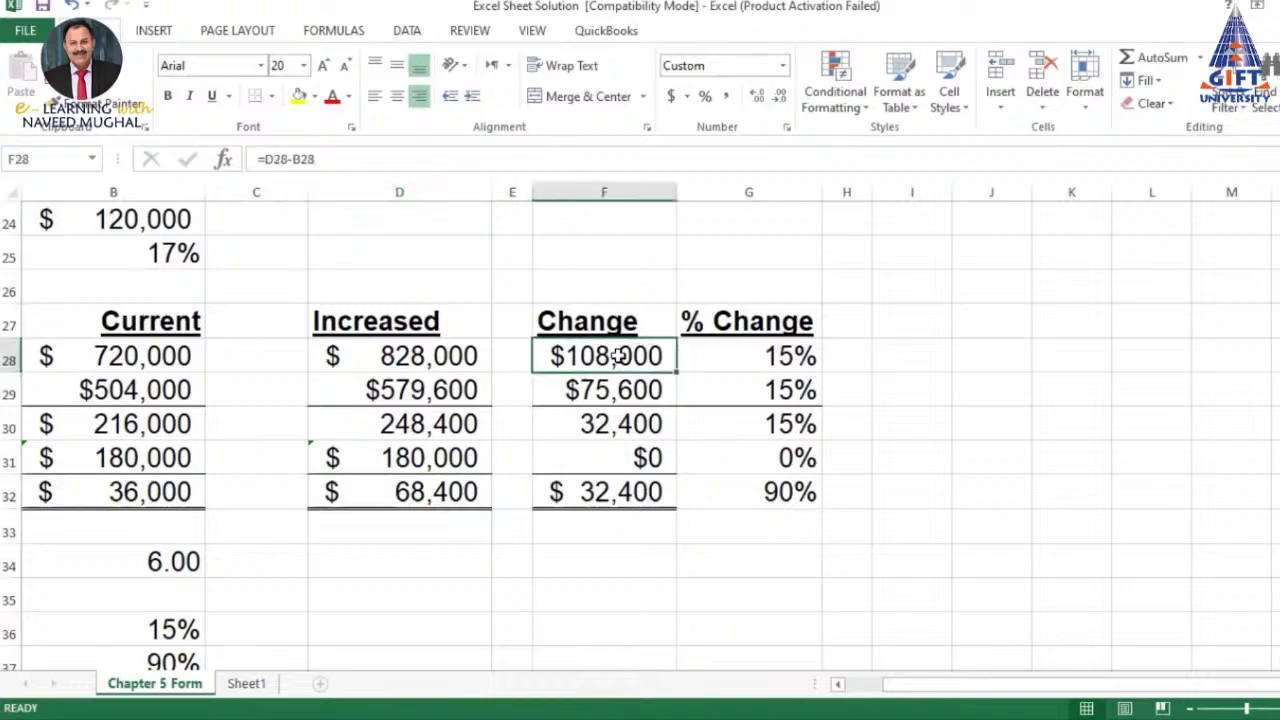
type("=")
left_click(428, 357)
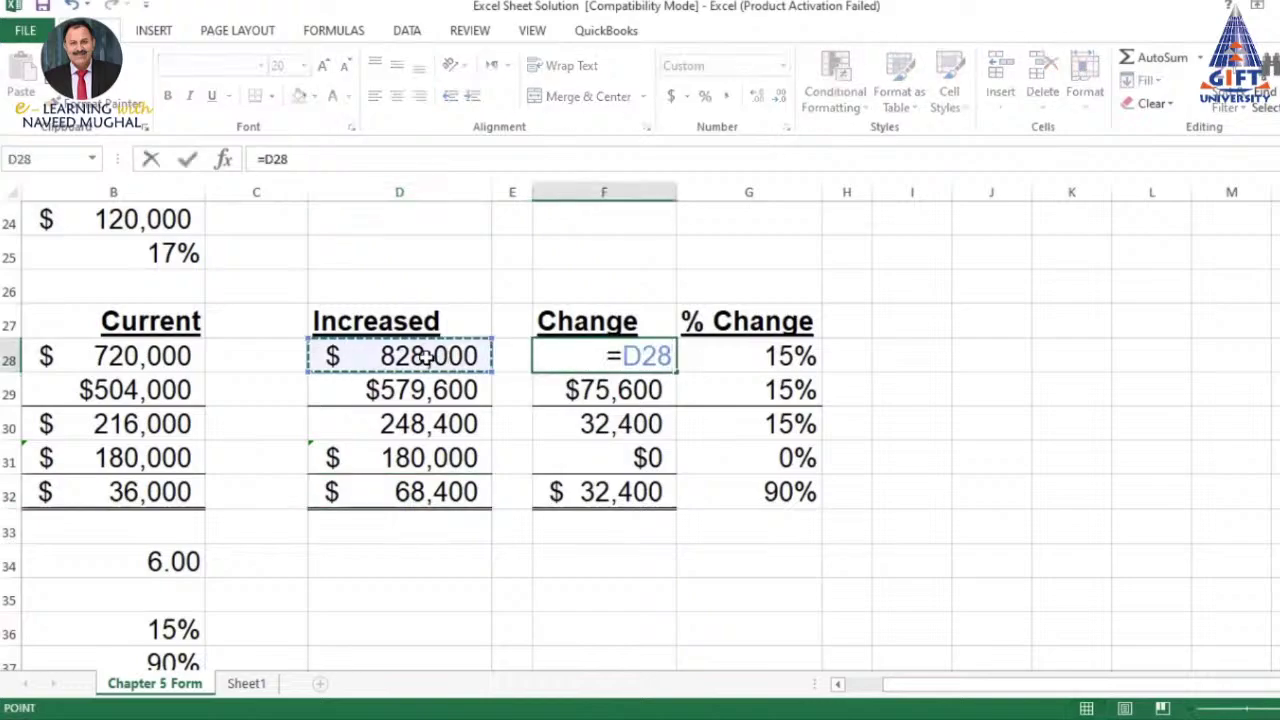
type("-")
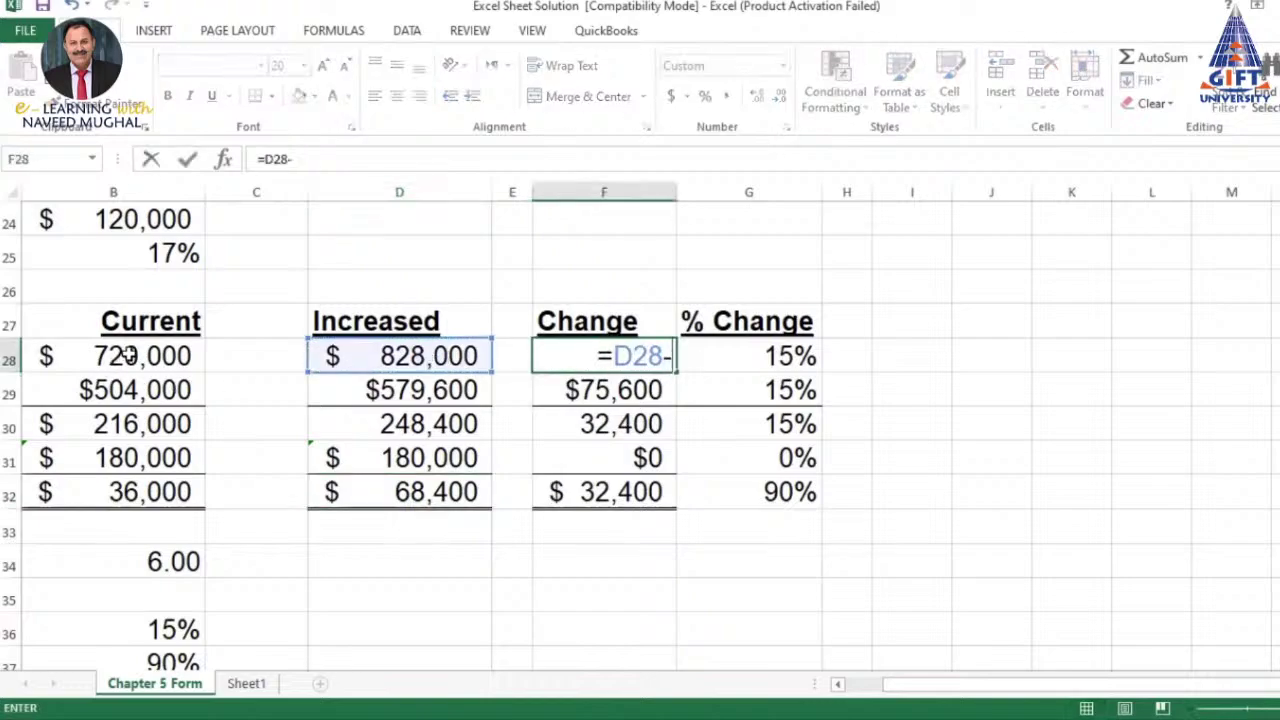
left_click(128, 358)
key("Return")
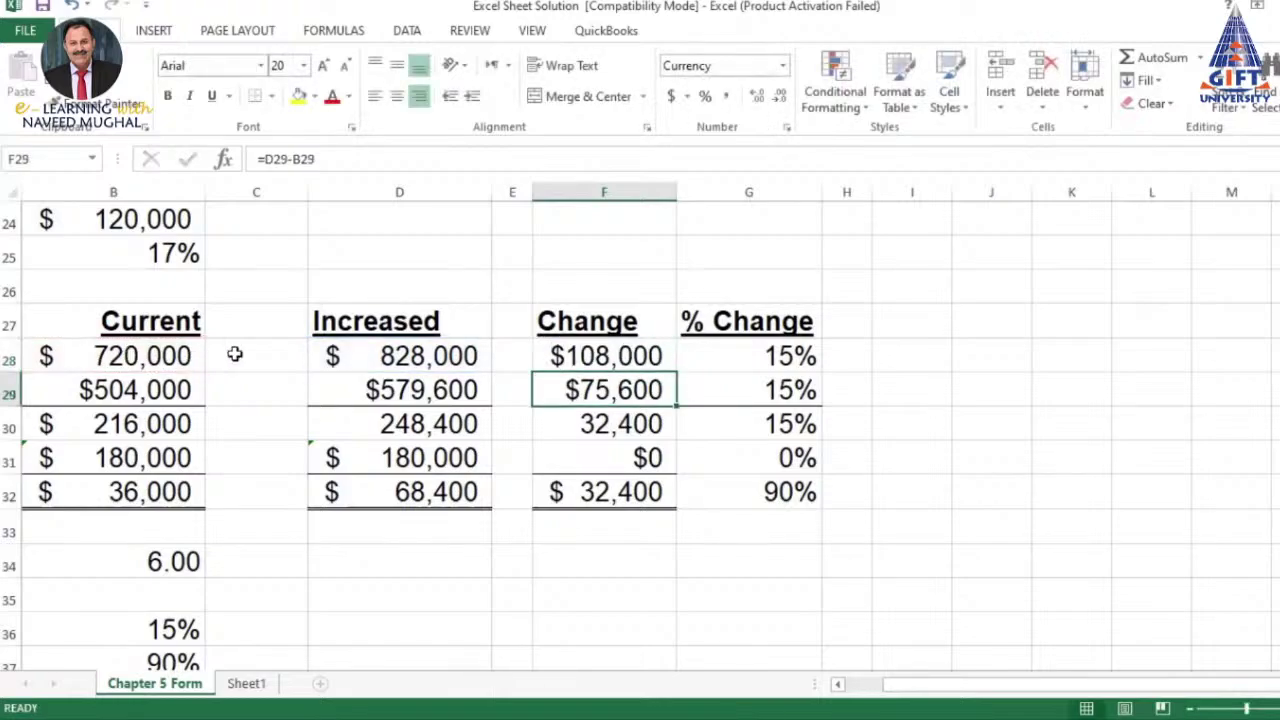
Fill the change formula down to F29 (75,600) and copy D30's formula into F30 (32,400)
left_click(660, 362)
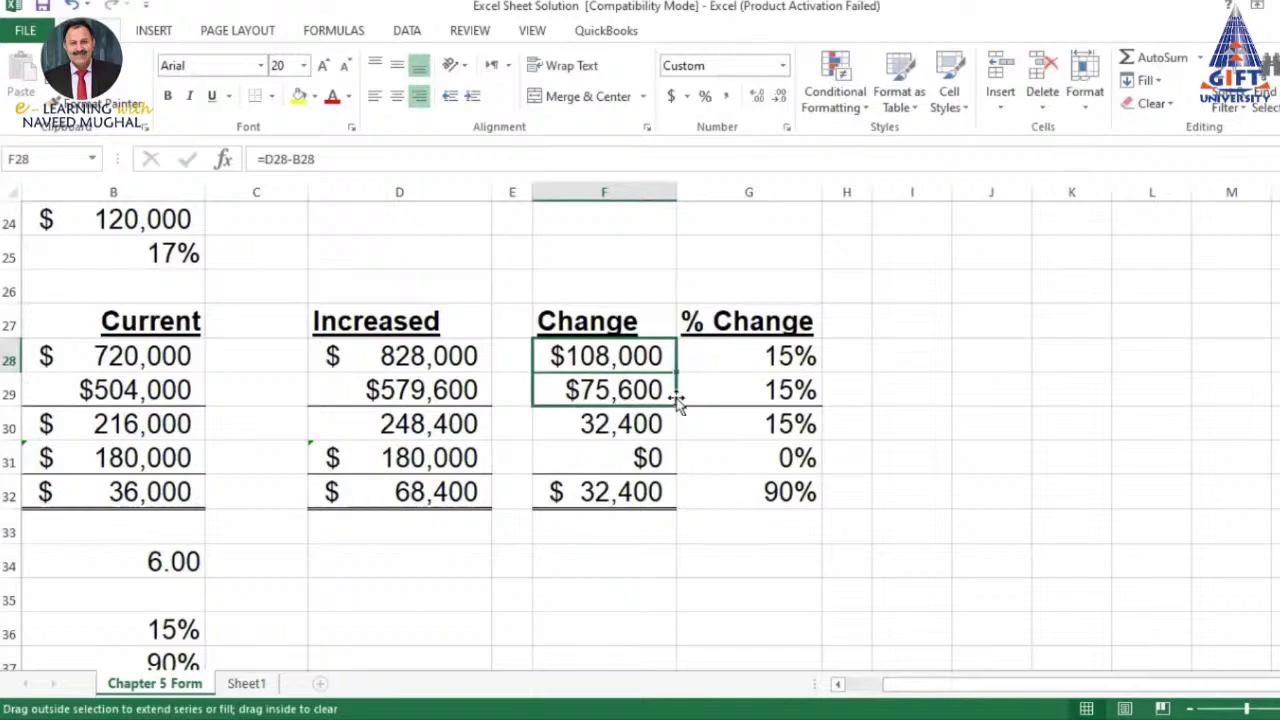
left_click_drag(676, 372, 677, 405)
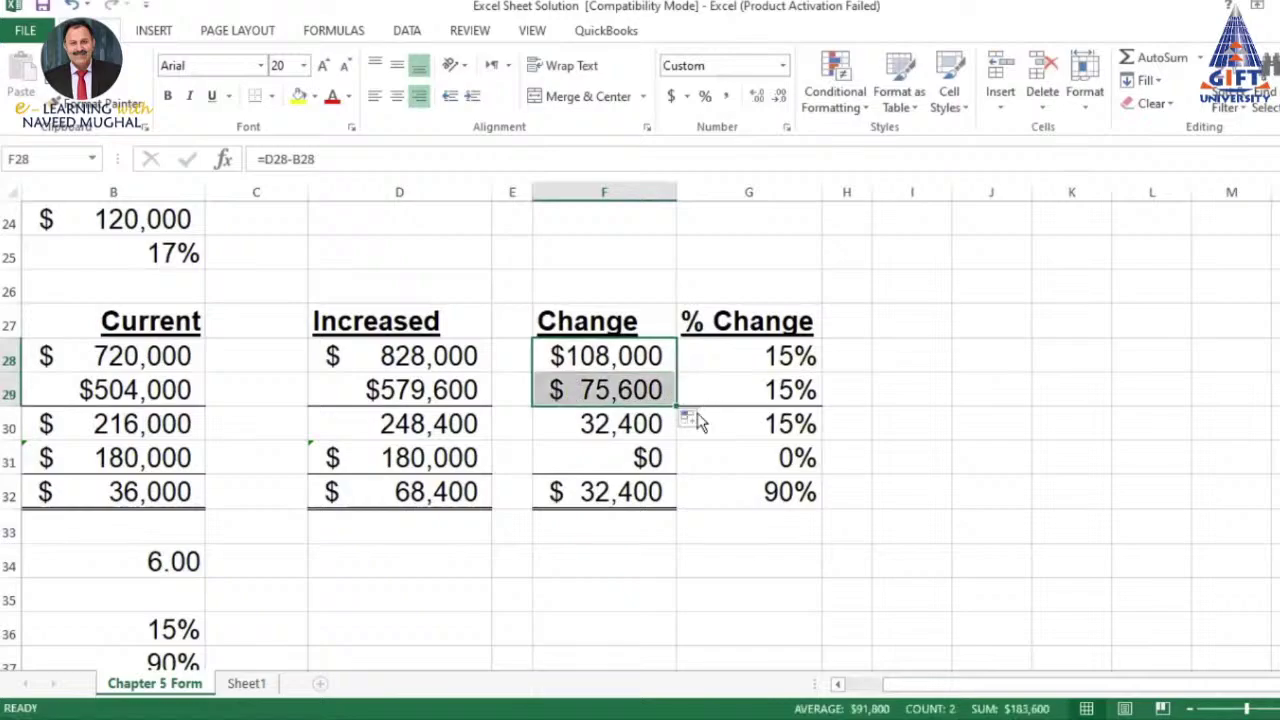
left_click(619, 396)
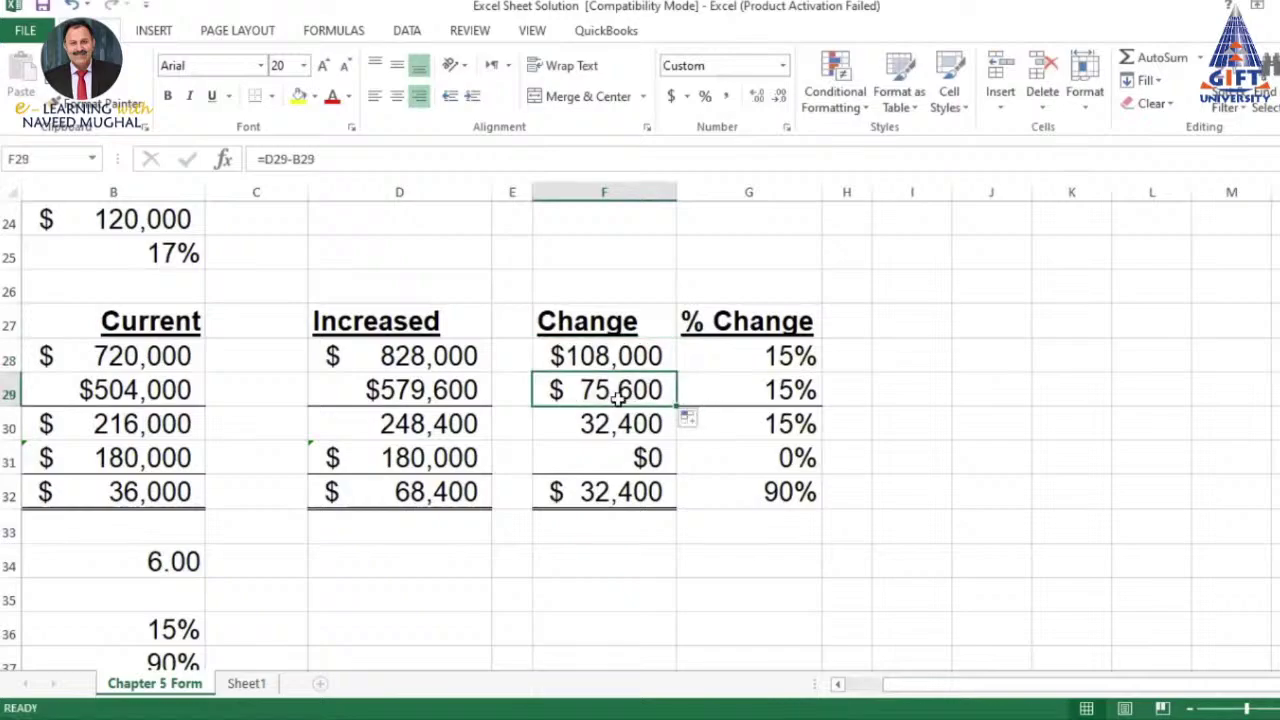
left_click(626, 424)
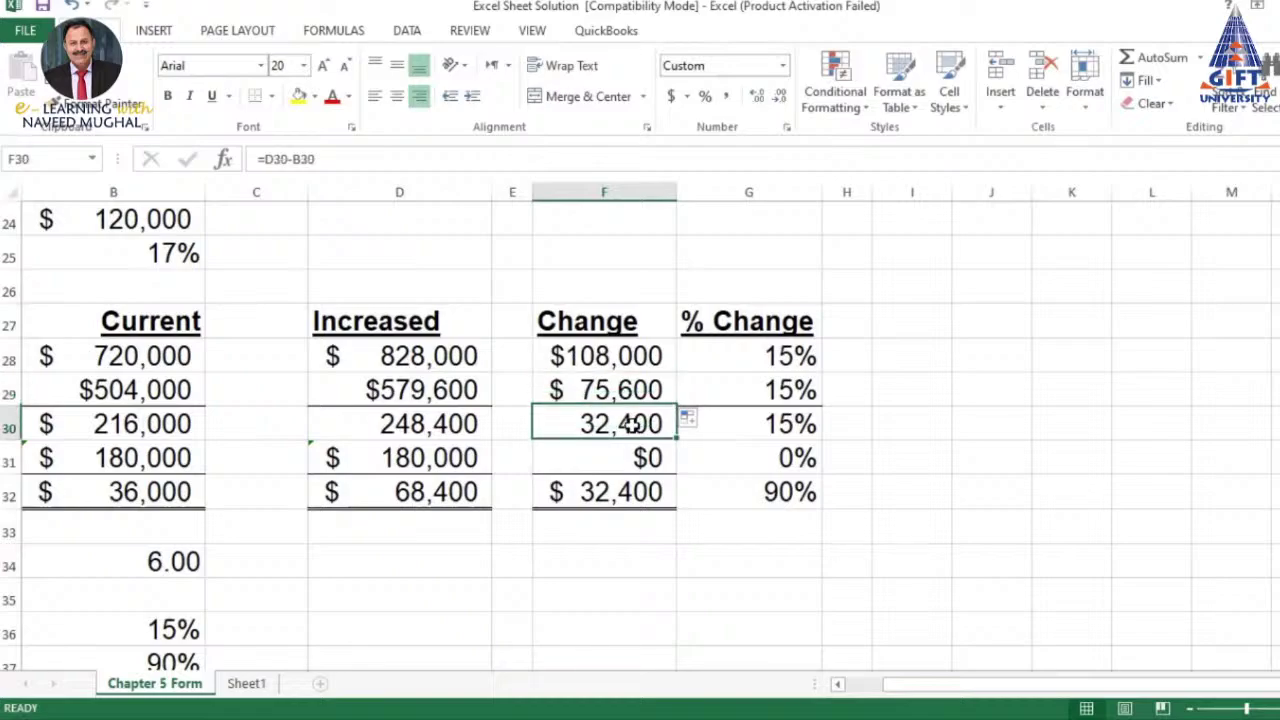
left_click(417, 421)
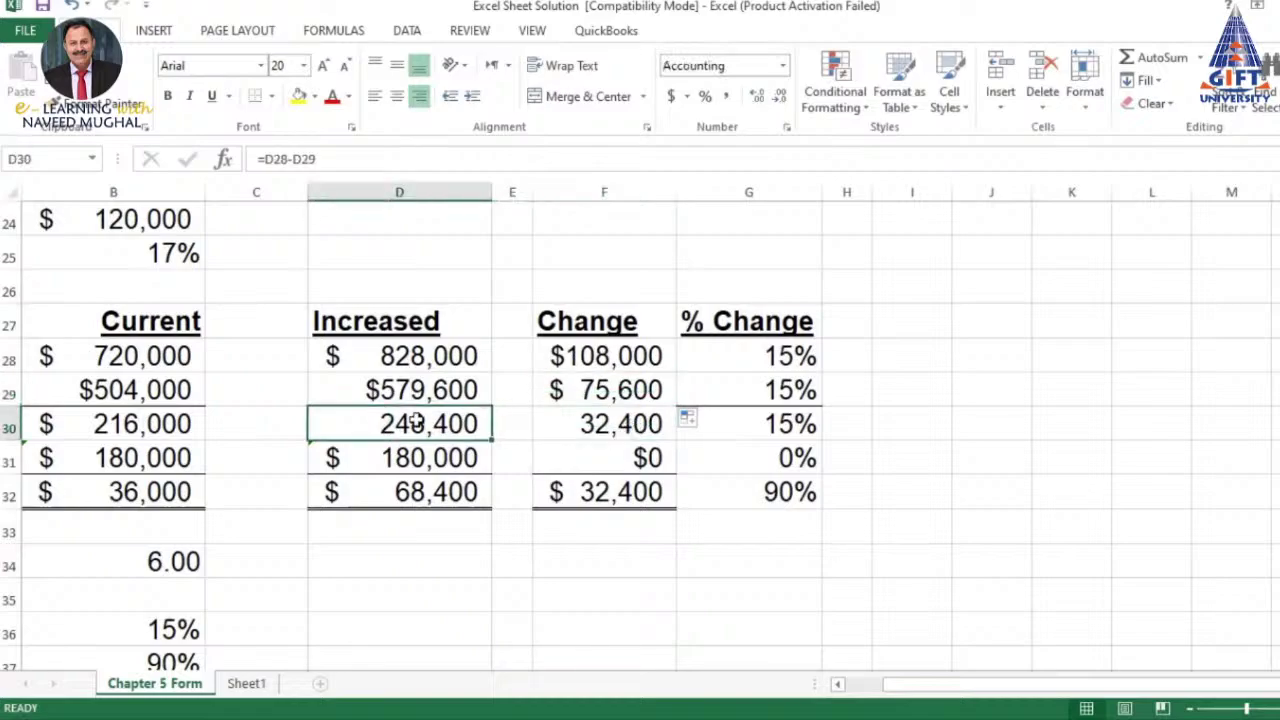
key("ctrl+c")
left_click(580, 423)
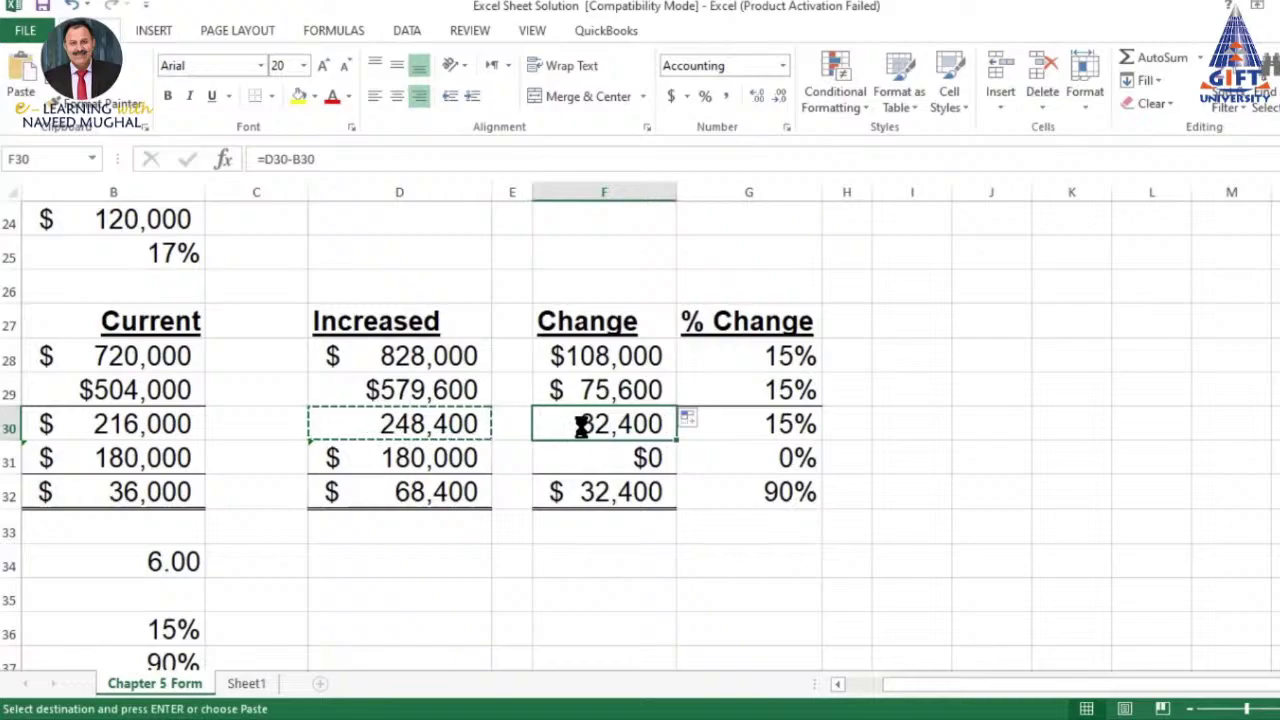
key("Return")
left_click(966, 357)
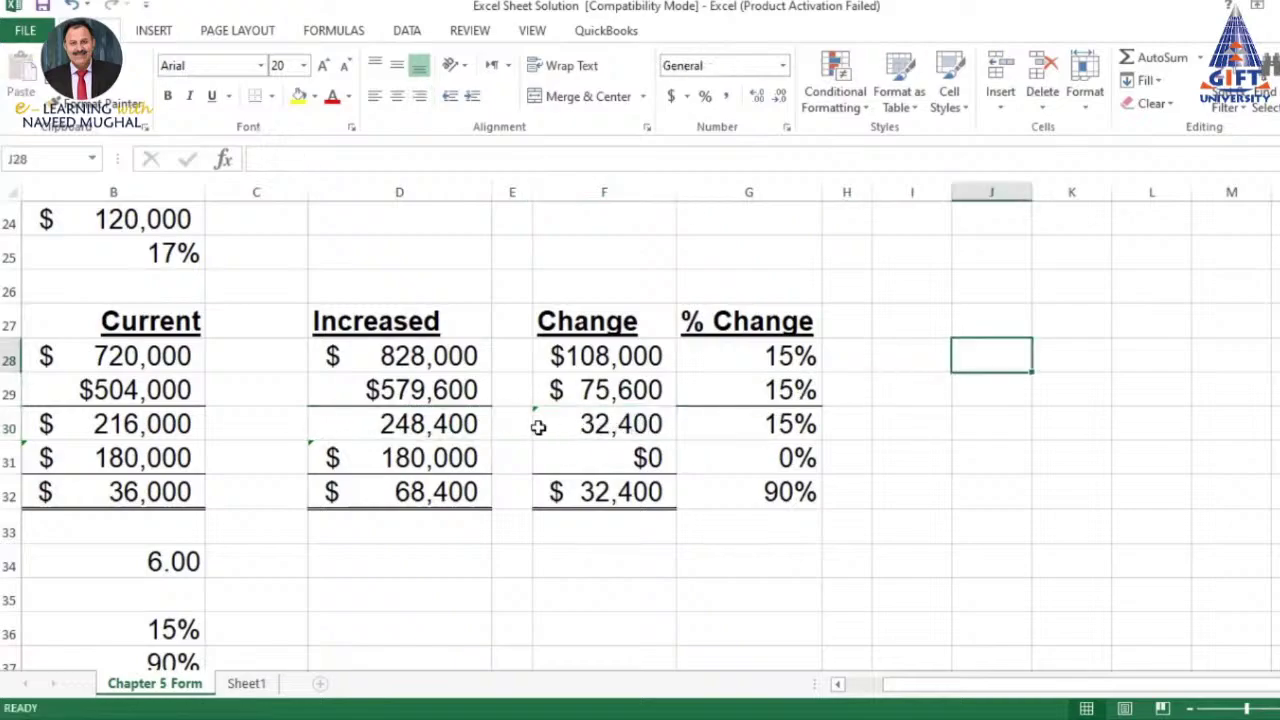
Copy B30's dollar formatting onto D30 and F30 with Format Painter
left_click(143, 424)
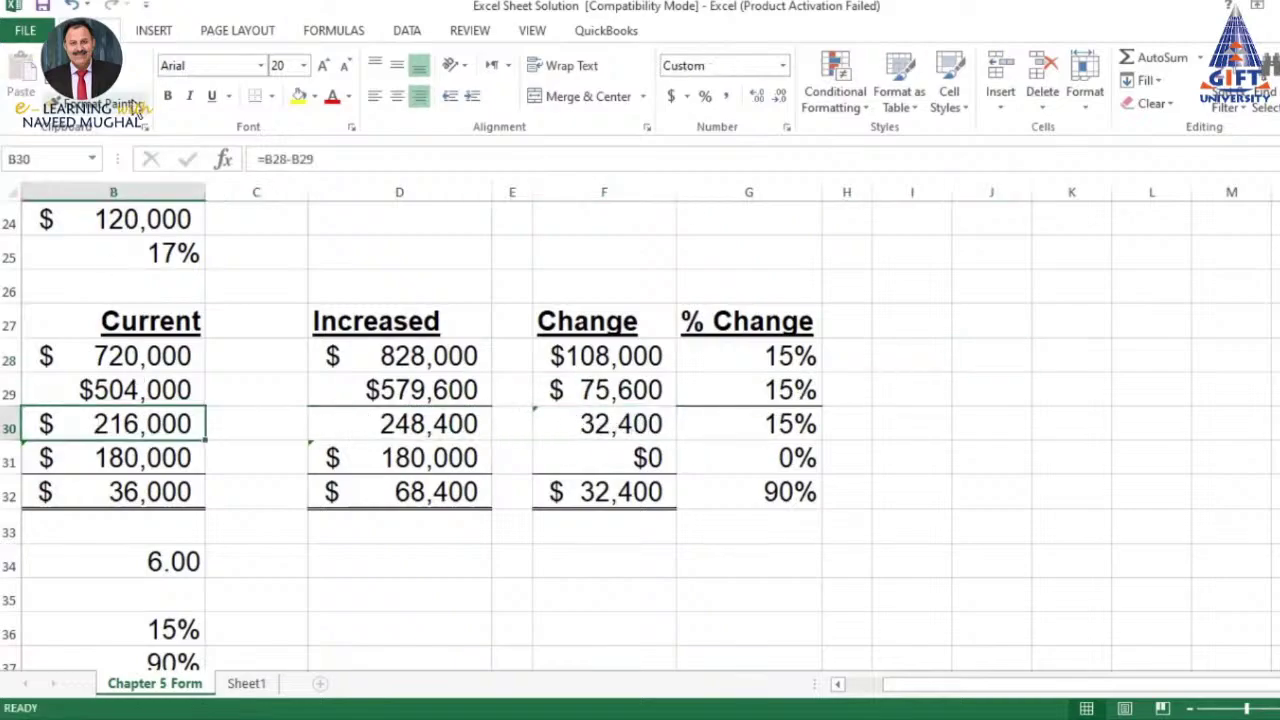
left_click(86, 112)
left_click(428, 423)
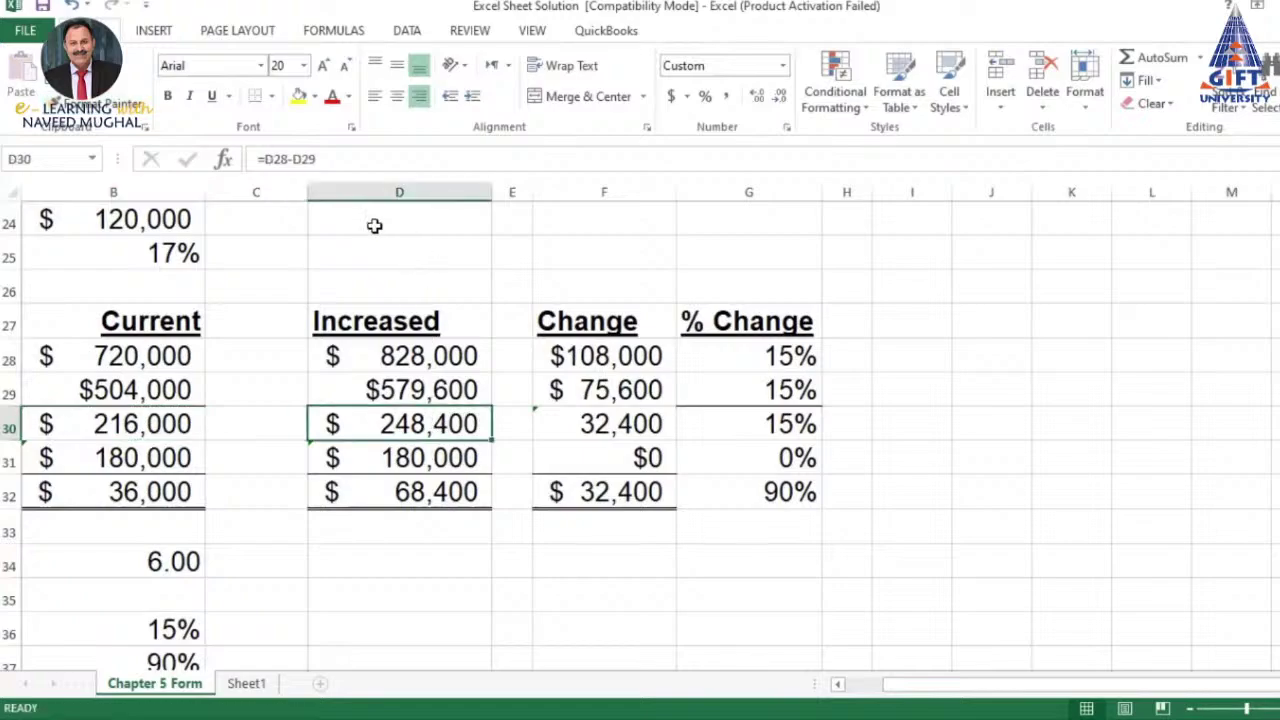
left_click(80, 112)
left_click(630, 428)
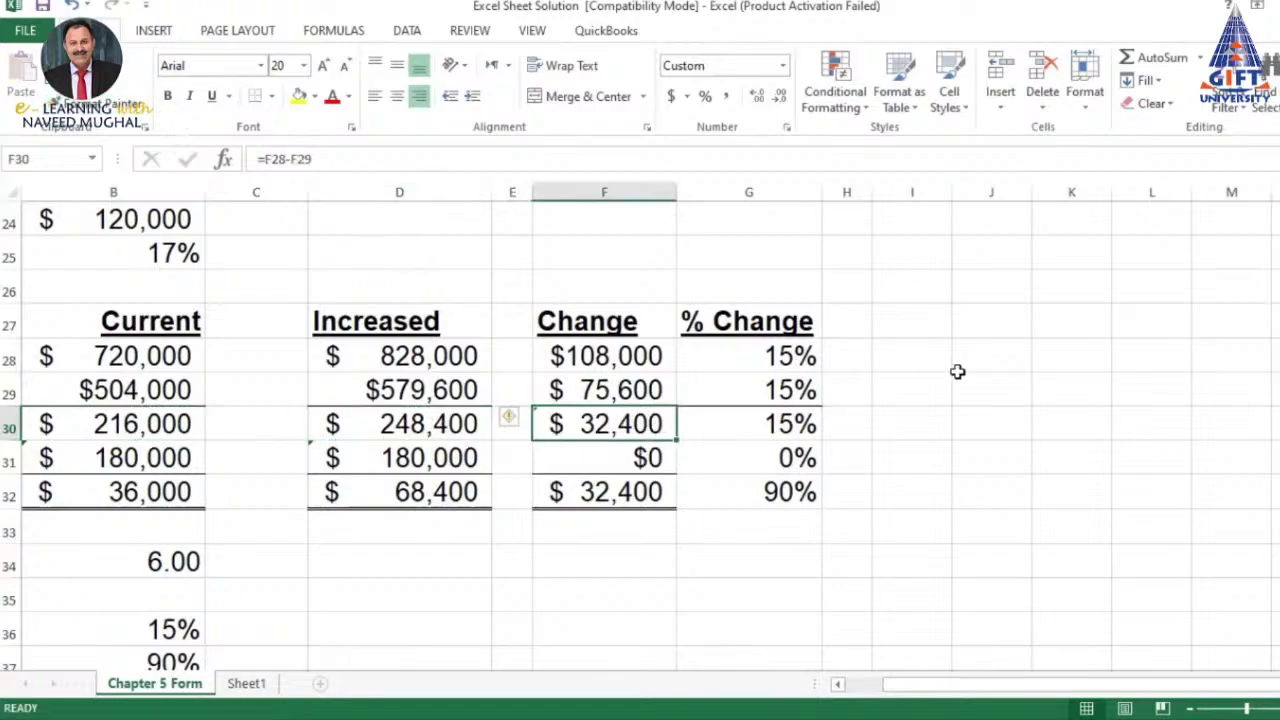
left_click(960, 365)
left_click(455, 395)
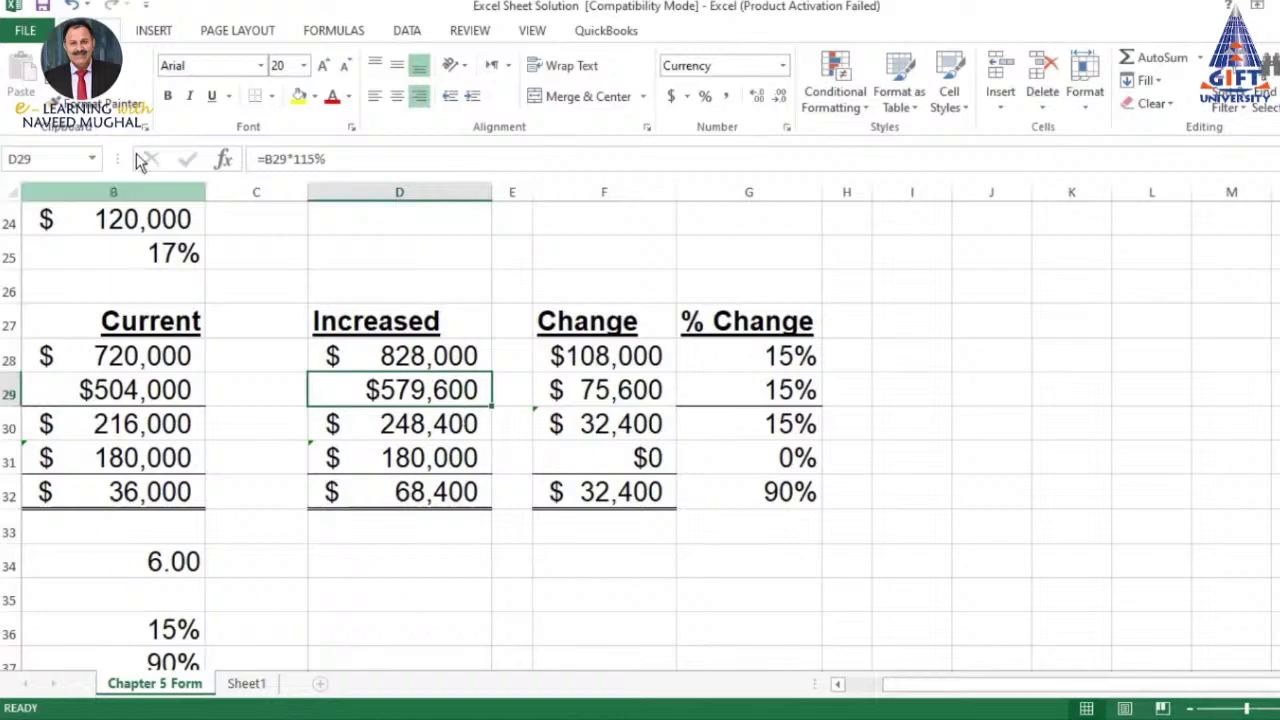
Apply D29's currency format to the 75,600 change in F29
left_click(100, 110)
left_click(600, 390)
left_click(1150, 356)
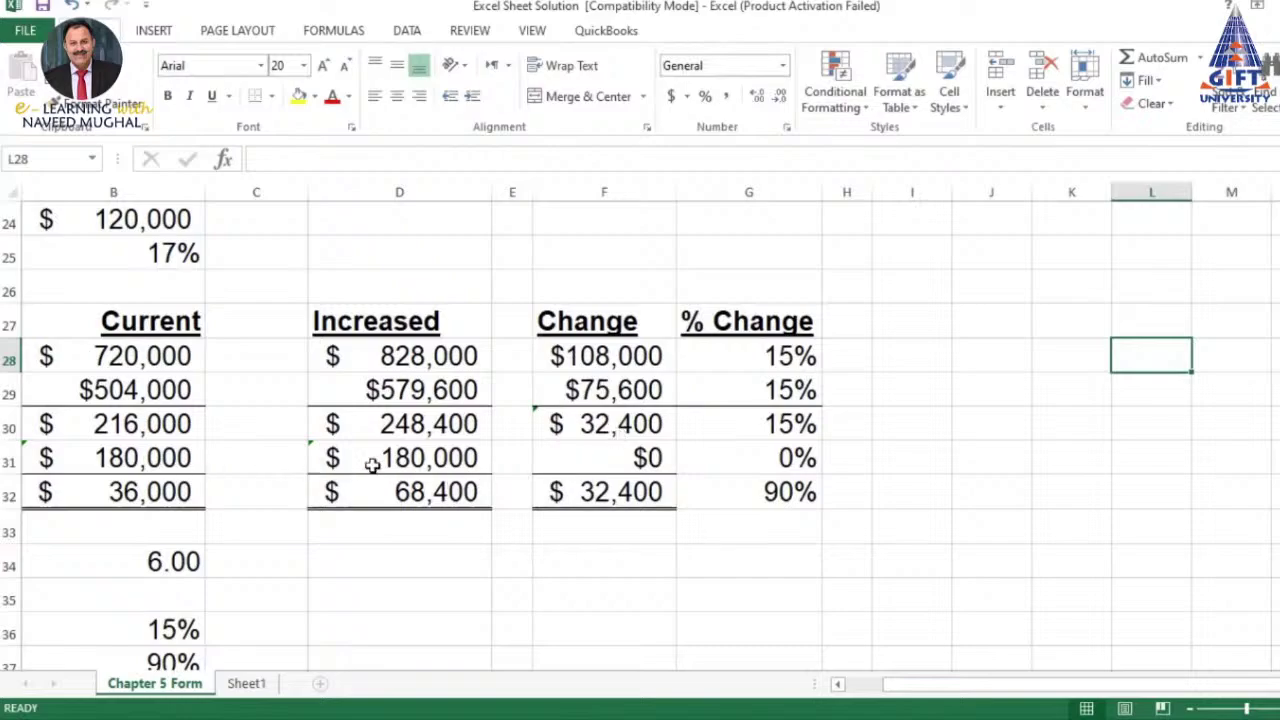
Review the formulas in F31, B31, D31, F32 and G28
left_click(598, 460)
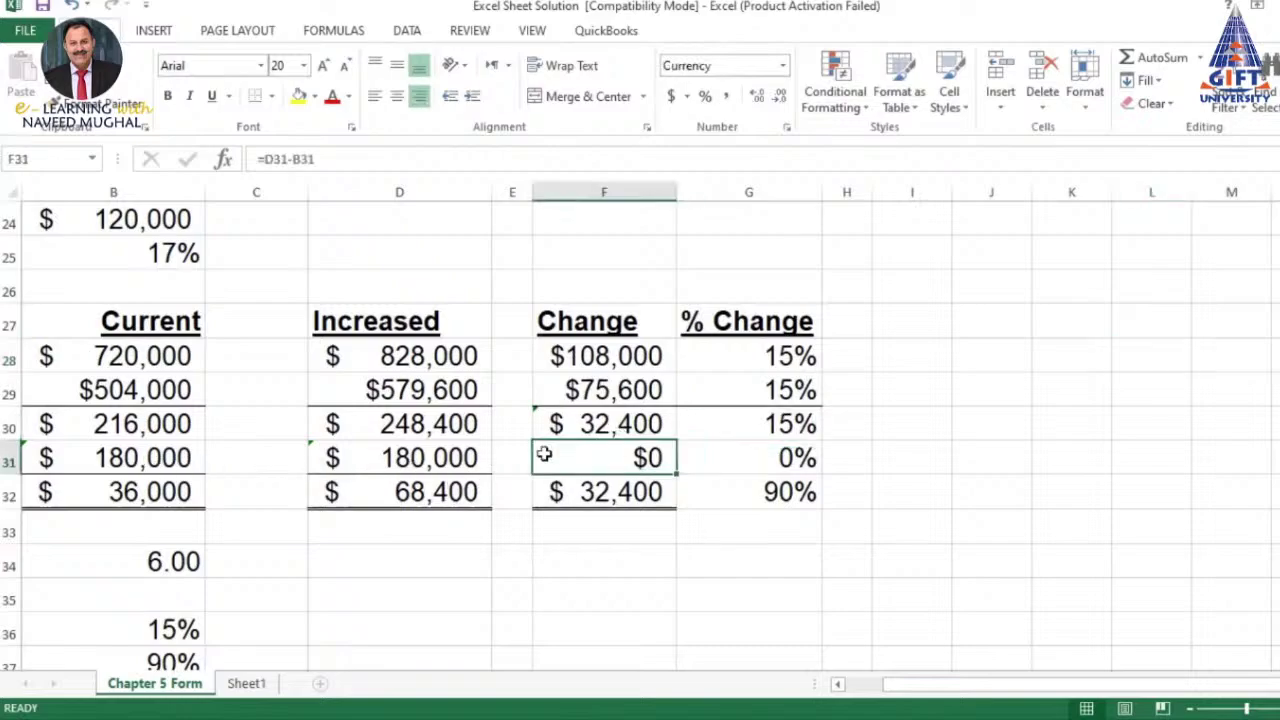
left_click(200, 459)
left_click(397, 458)
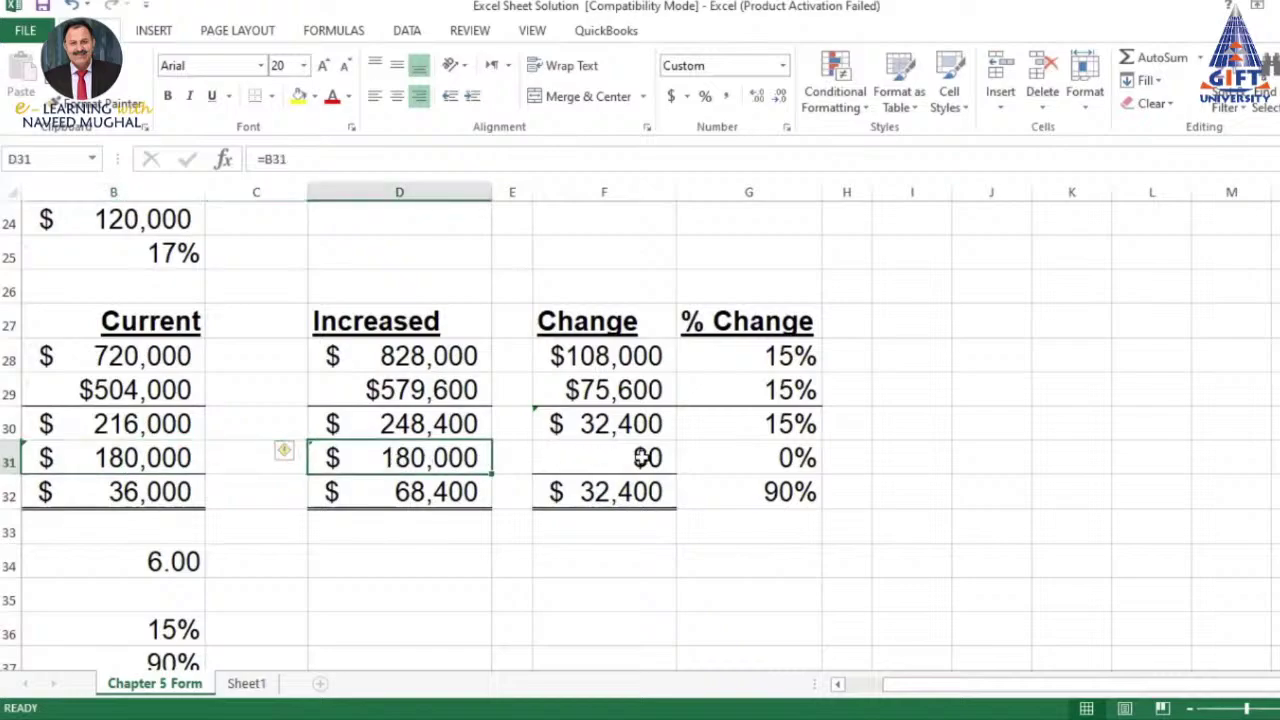
left_click(614, 494)
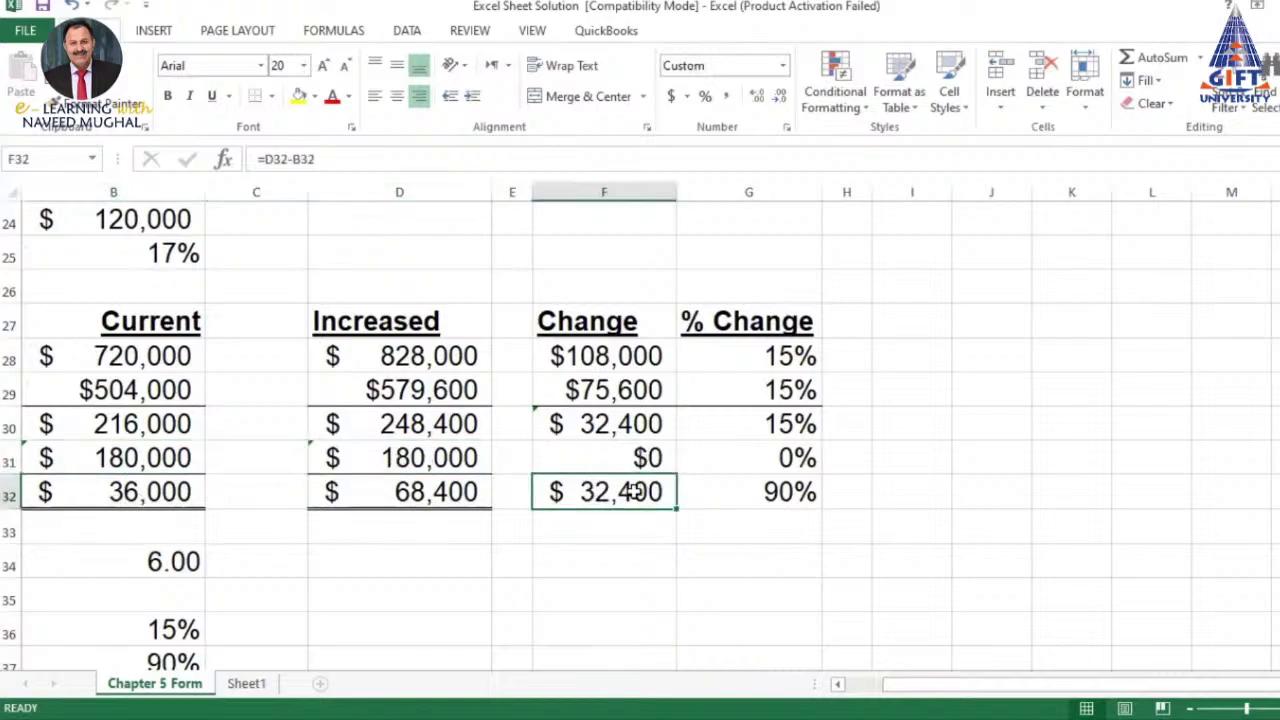
left_click(785, 356)
left_click(126, 357)
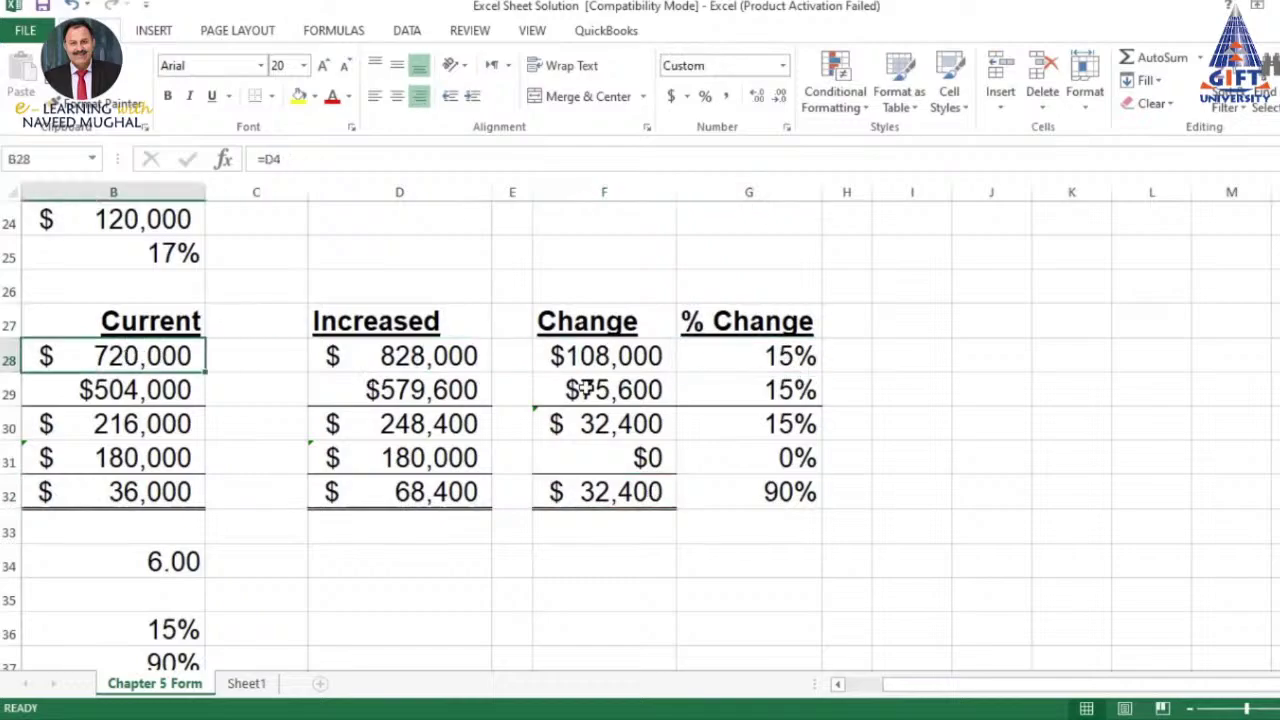
Enter =F28/B28 in G28 for a 15% sales change, kept in percentage display
left_click(759, 362)
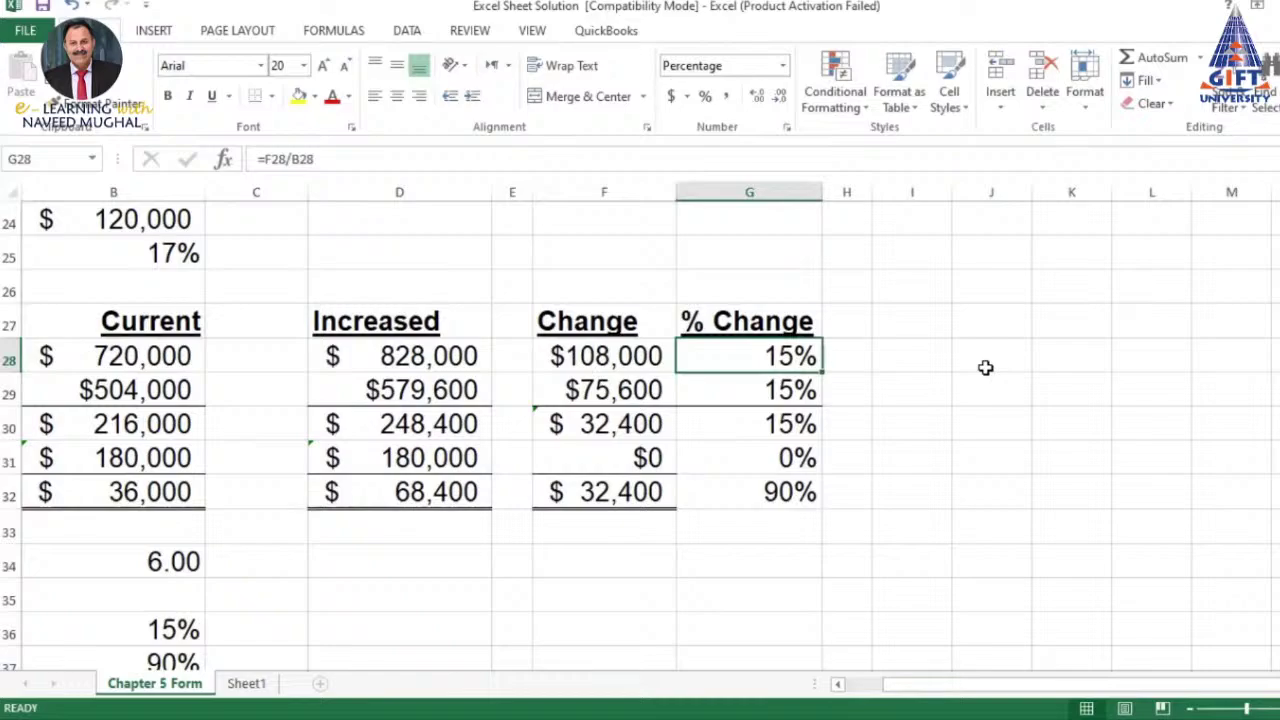
type("=")
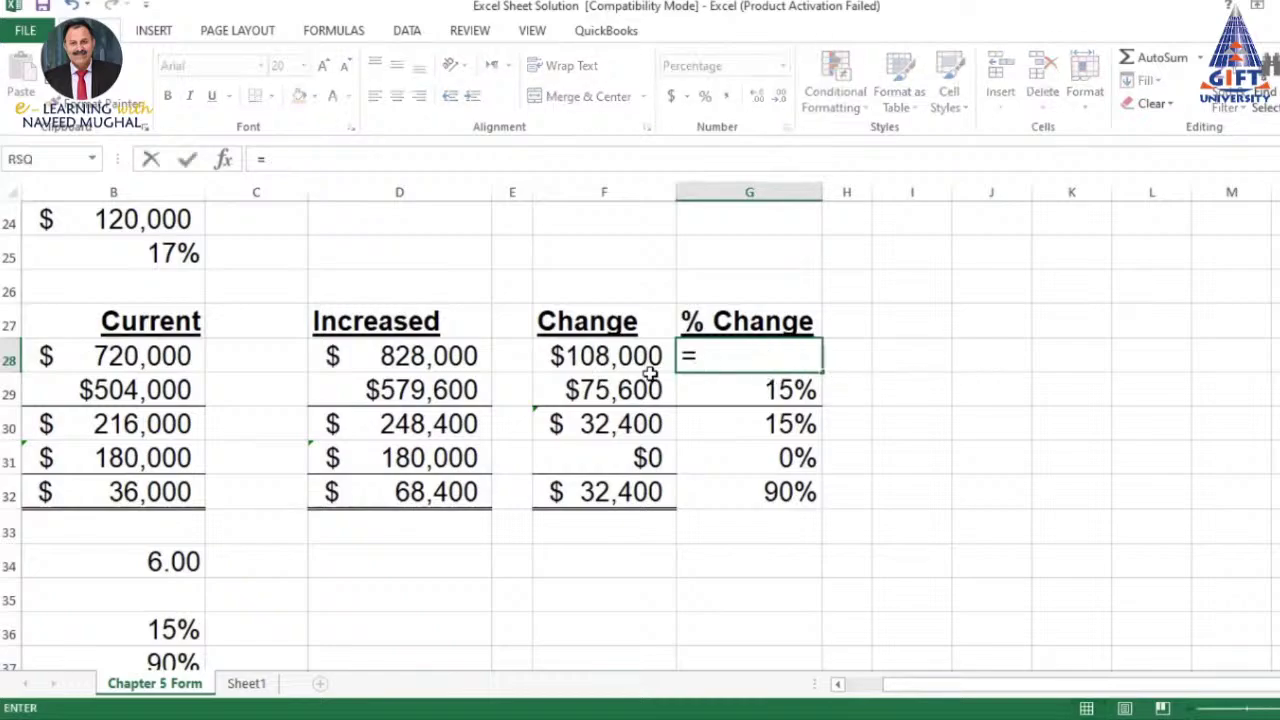
left_click(607, 356)
type("/")
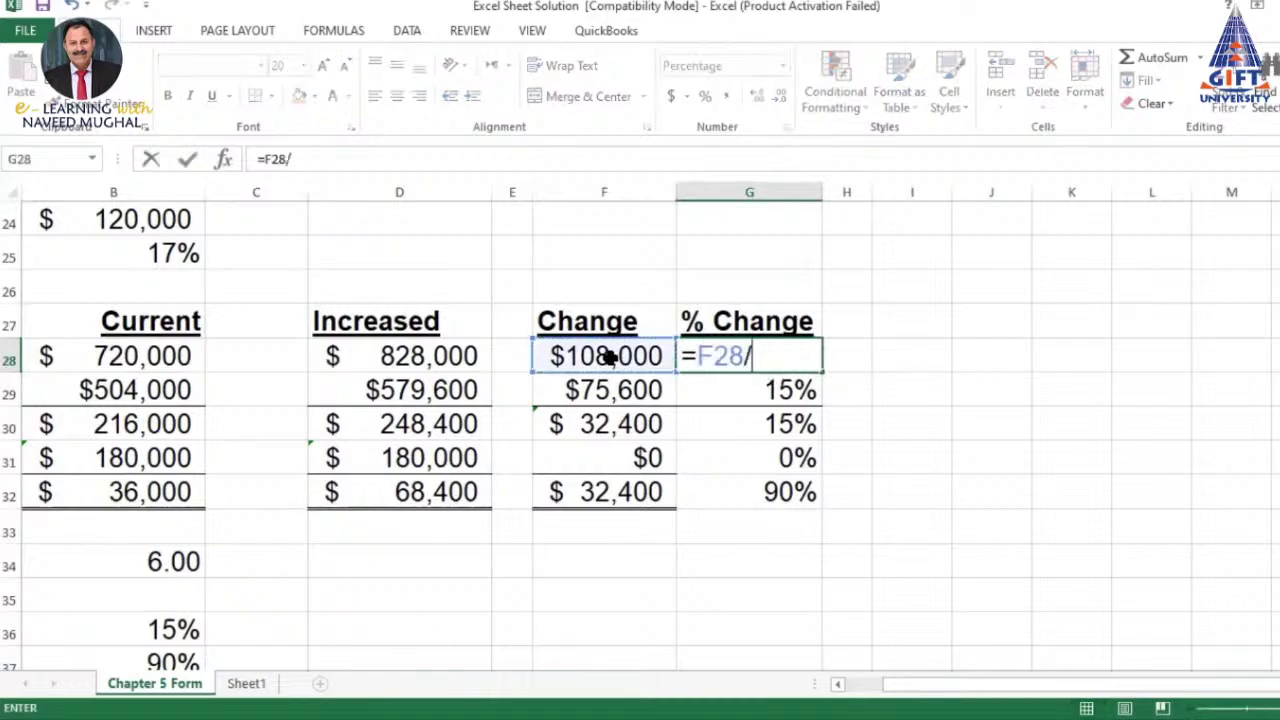
left_click(148, 355)
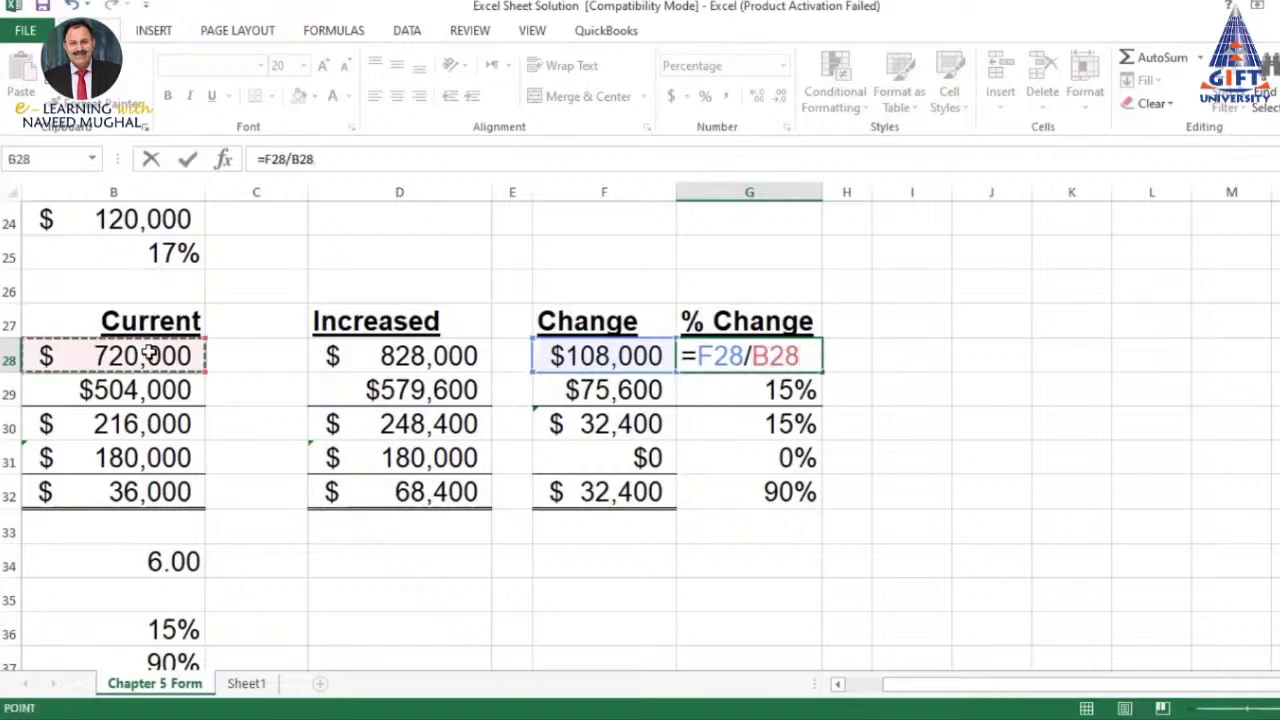
key("Return")
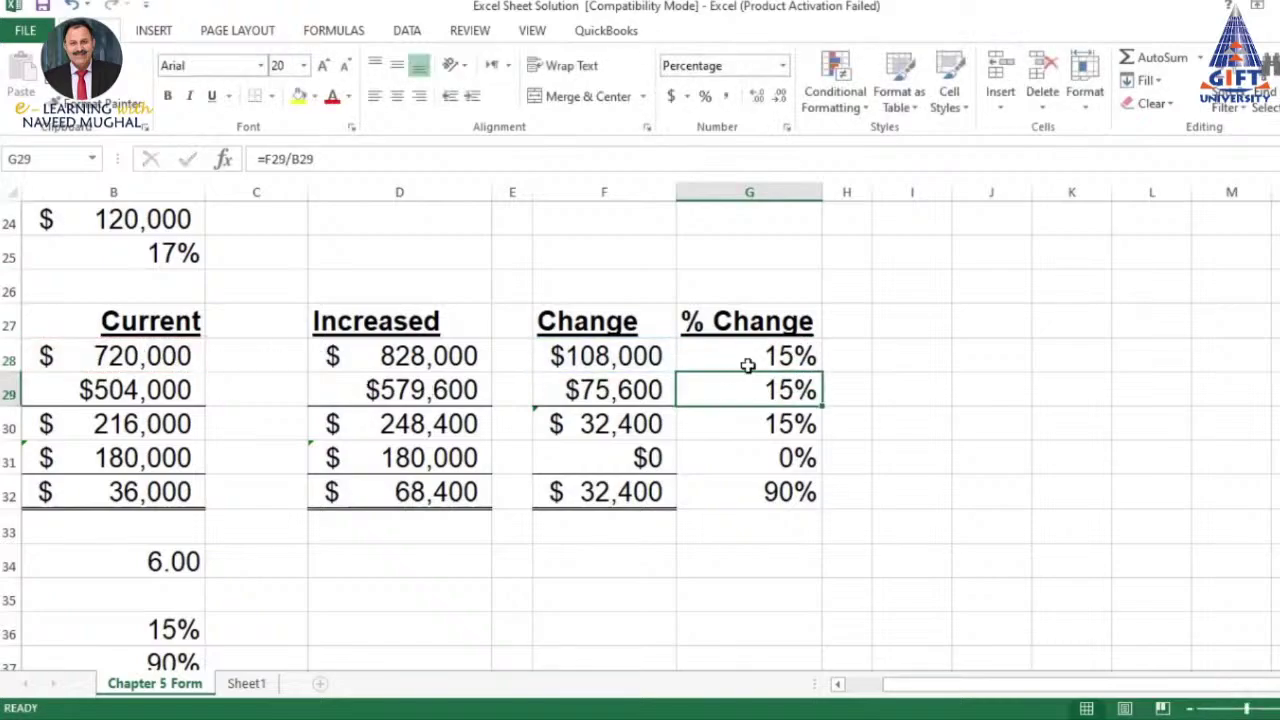
left_click(746, 362)
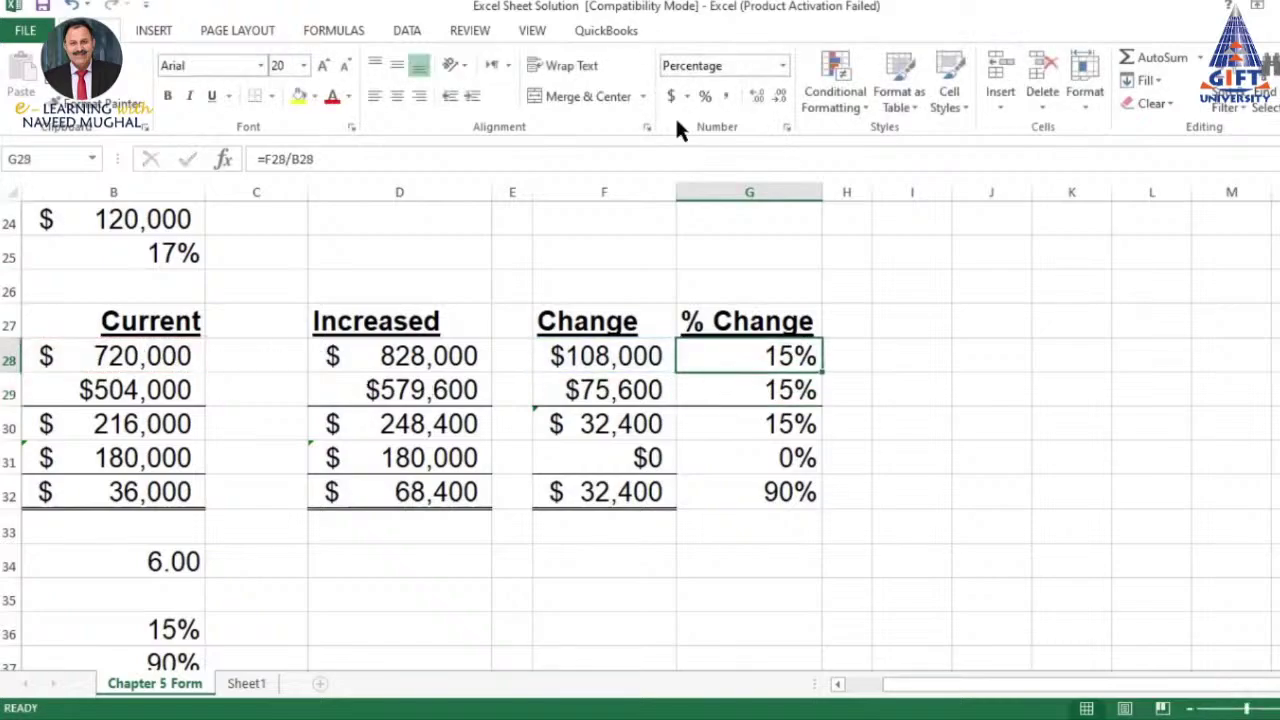
left_click(728, 97)
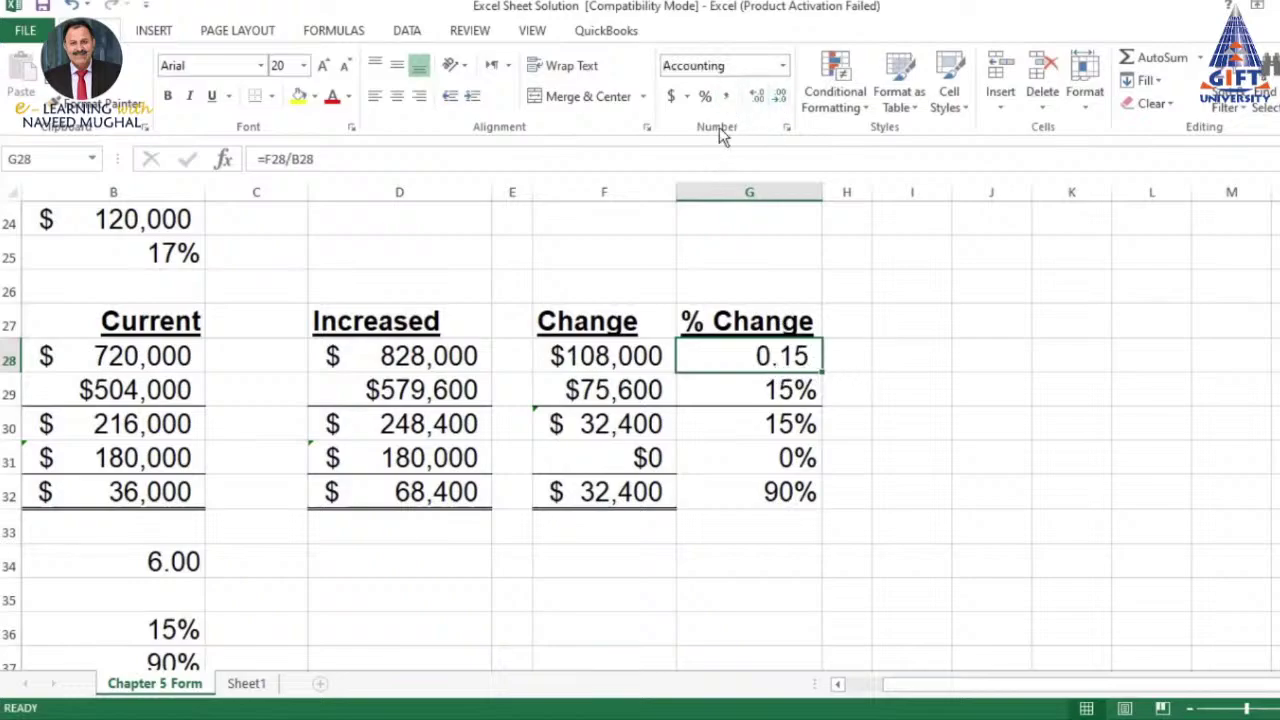
left_click(705, 95)
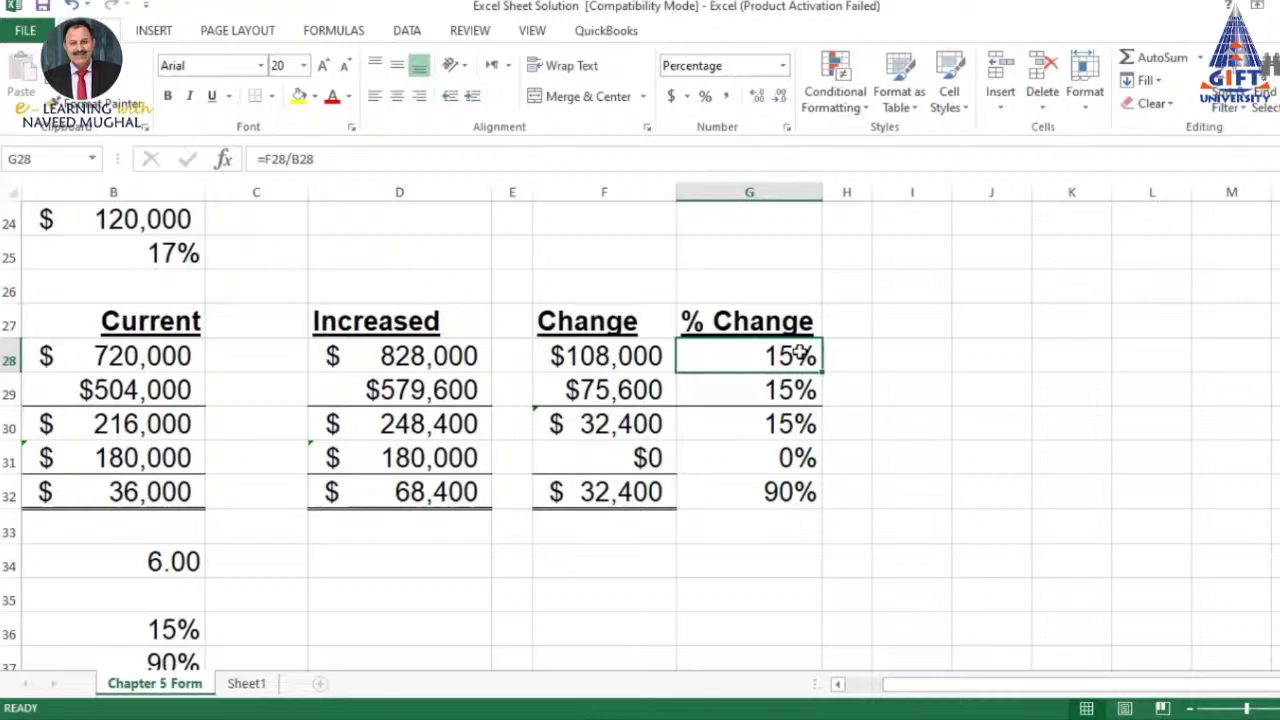
Review the % change formulas in G29, G30 and G32 and the F32 change
left_click(785, 390)
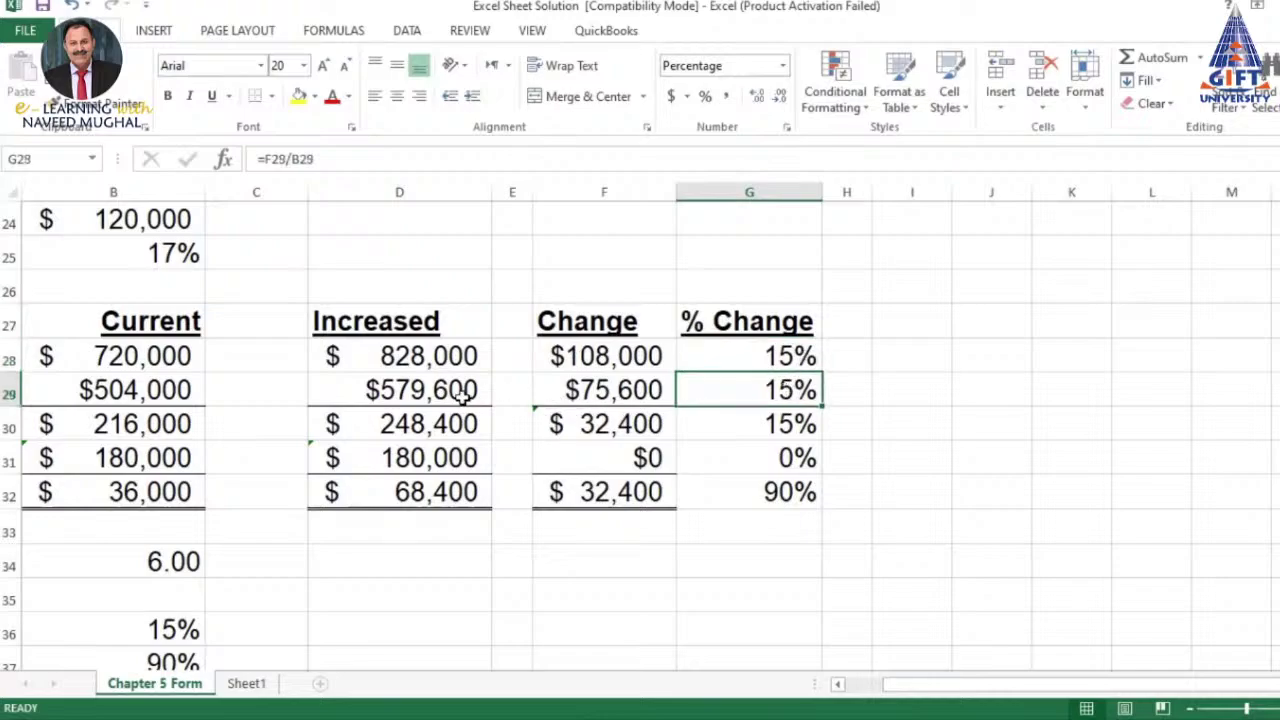
left_click_drag(786, 357, 793, 388)
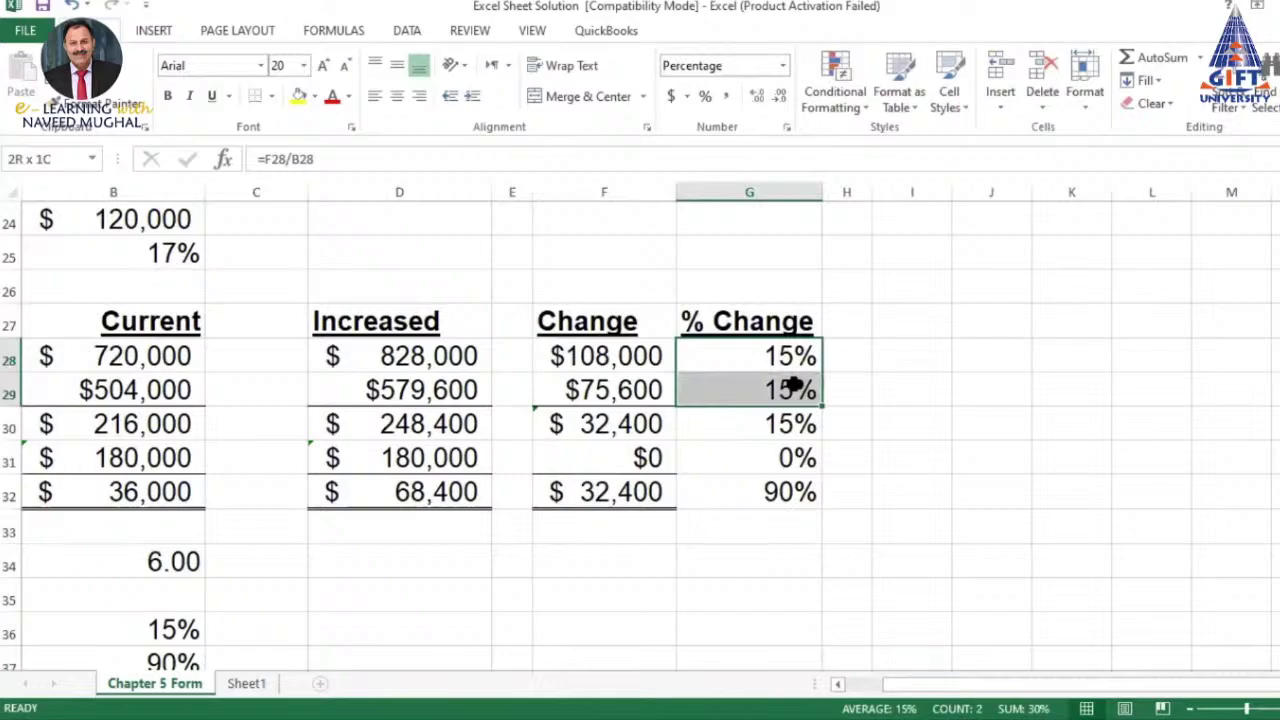
left_click_drag(791, 390, 790, 424)
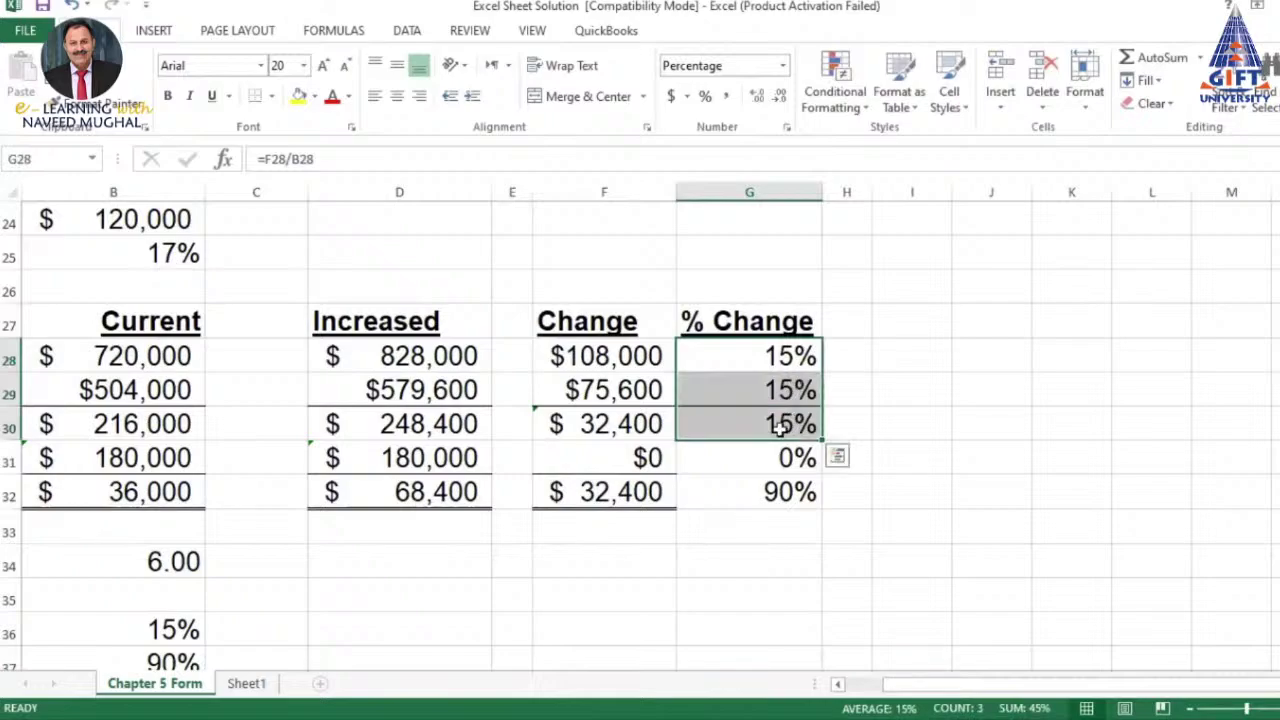
left_click(786, 426)
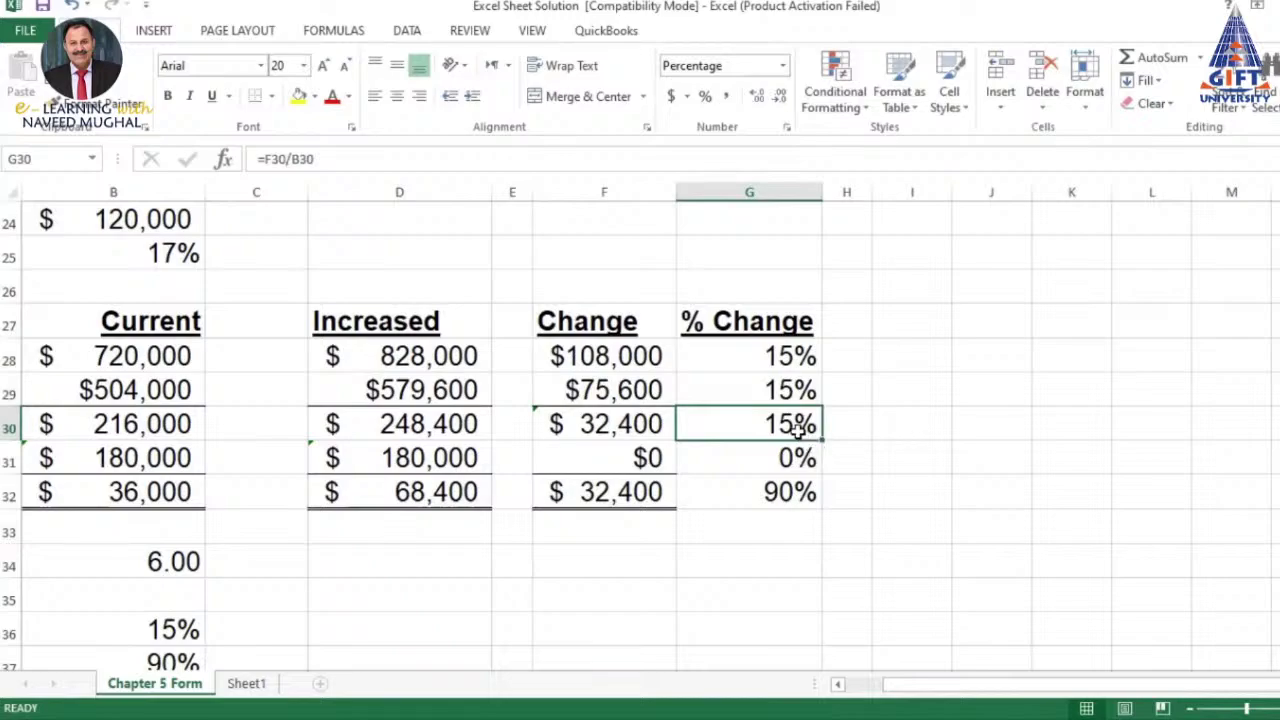
left_click(797, 488)
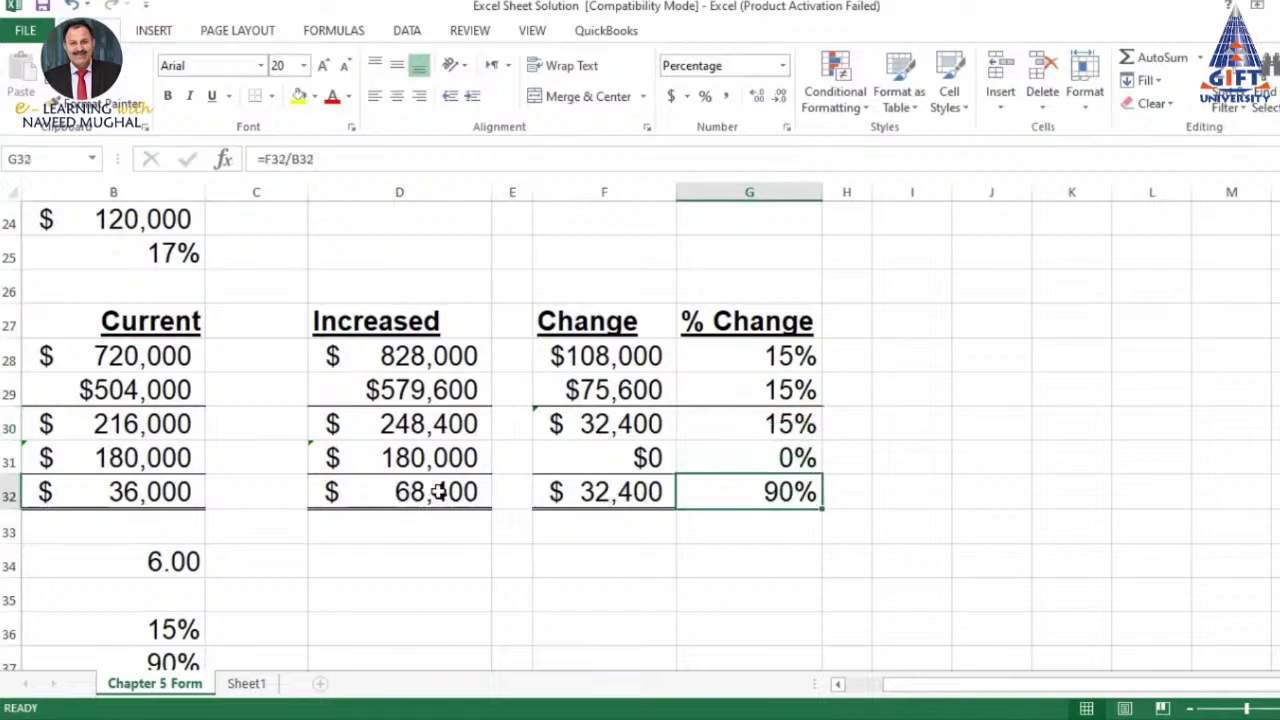
left_click(615, 493)
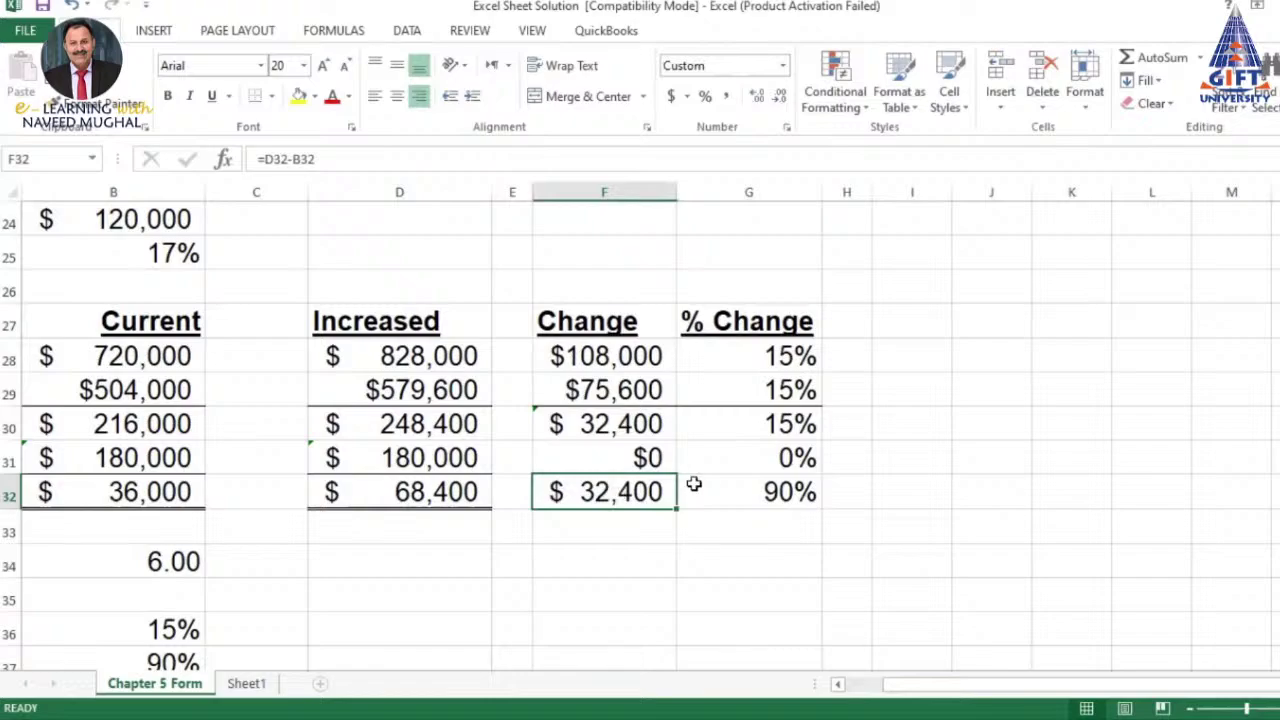
Rewrite G32 as =F32/B32 and show it in Percent Style as 90%
left_click(770, 489)
type("=")
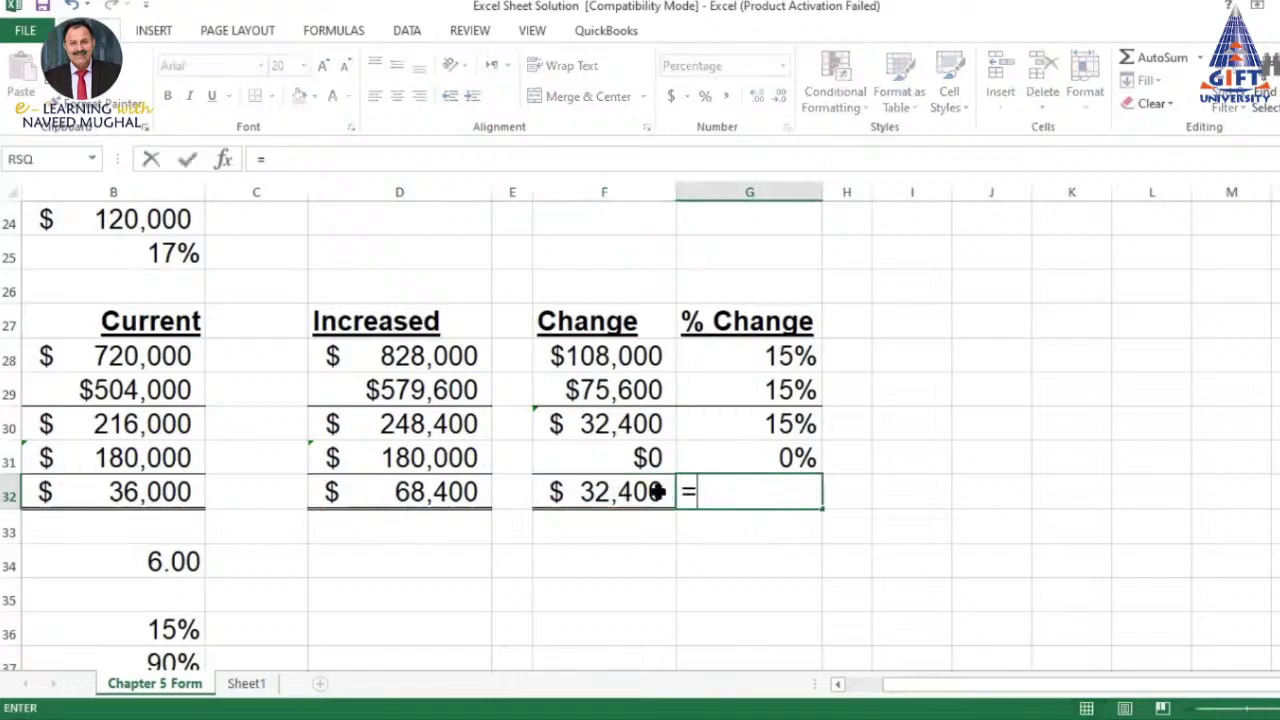
left_click(624, 486)
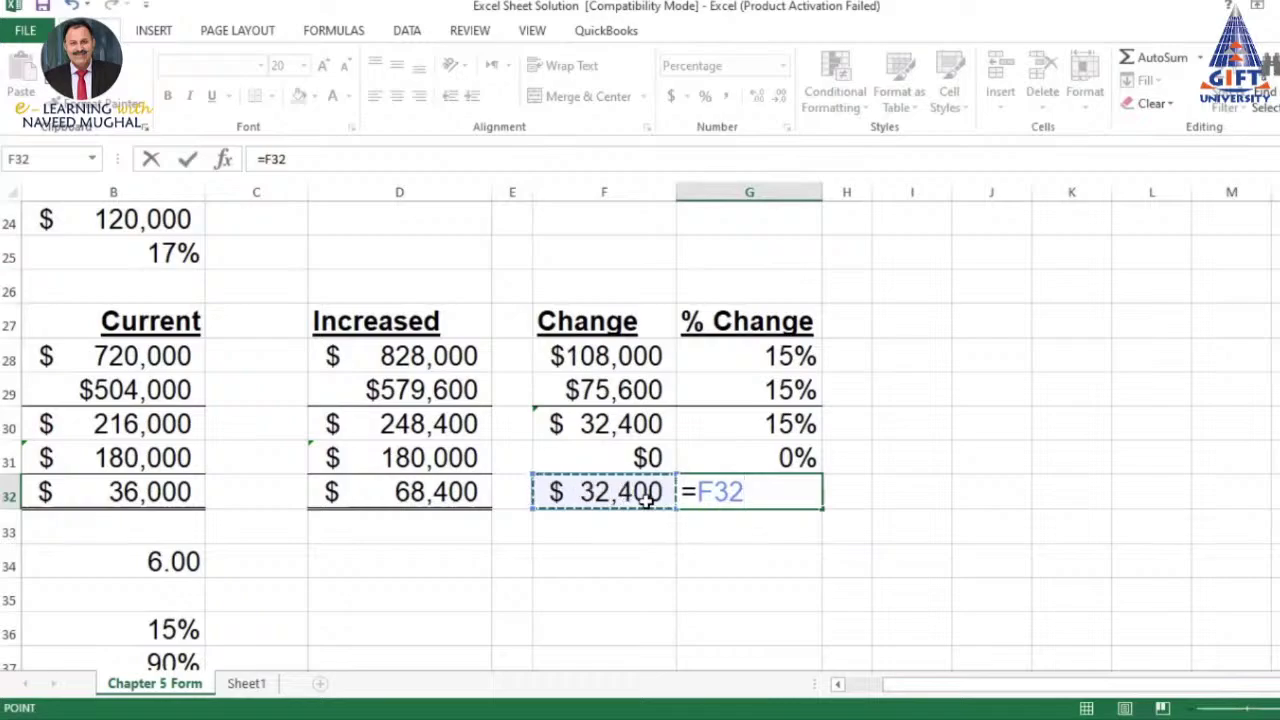
type("/")
left_click(148, 487)
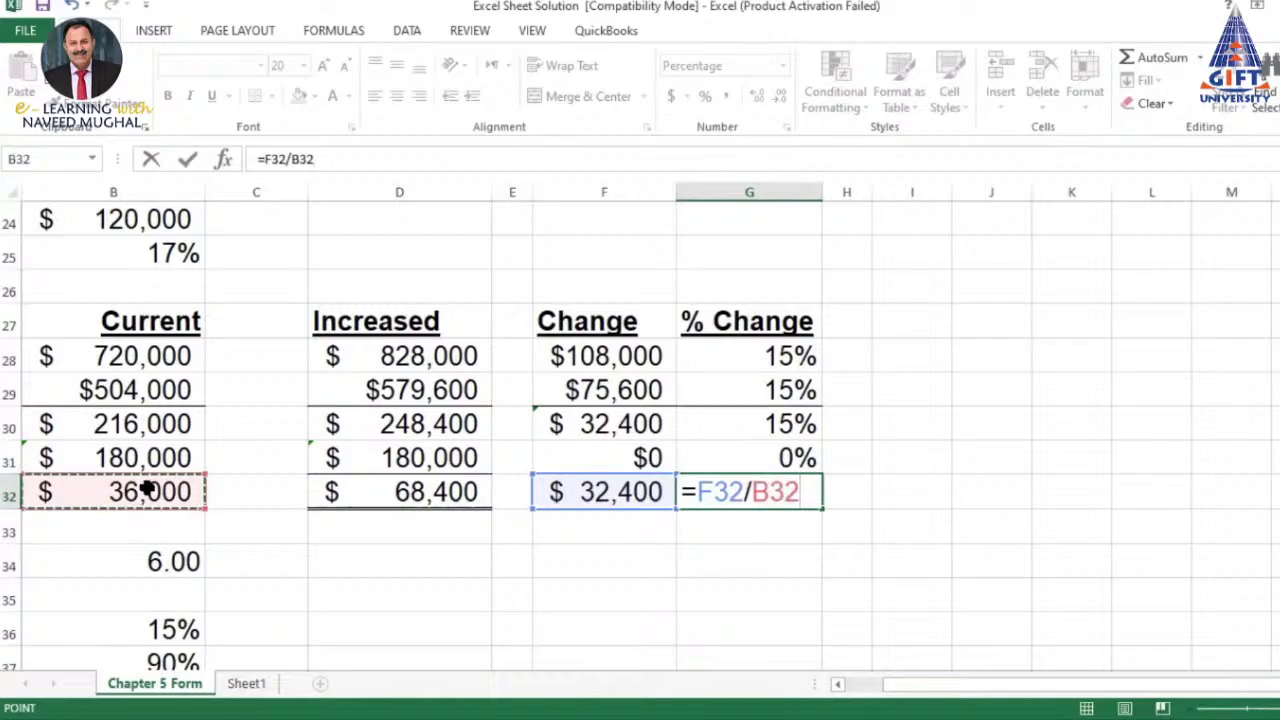
key("Return")
left_click(776, 492)
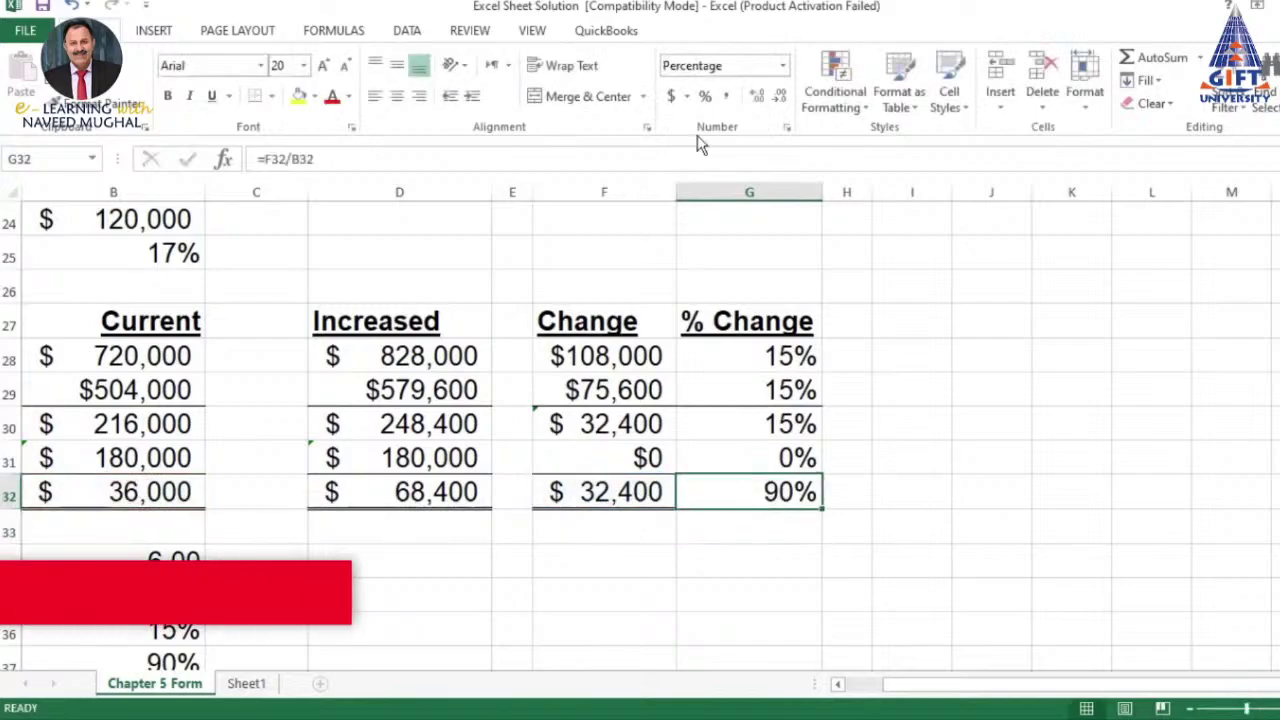
left_click(726, 96)
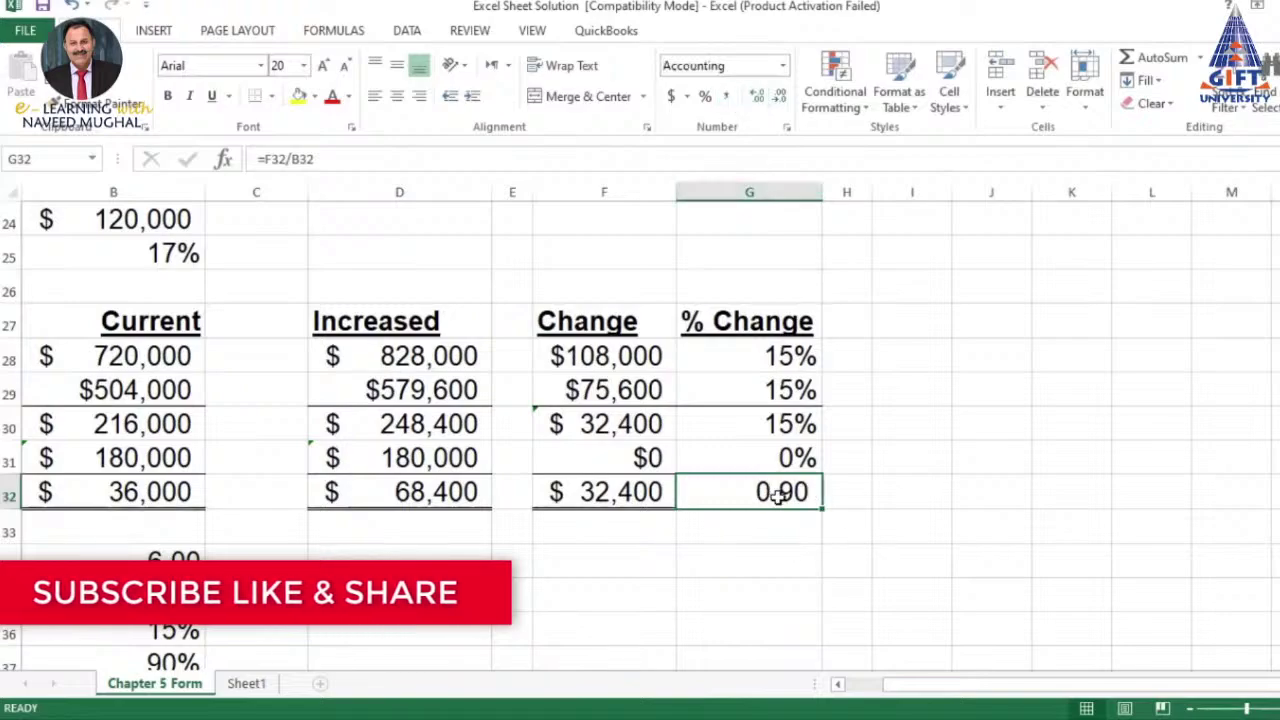
left_click(707, 97)
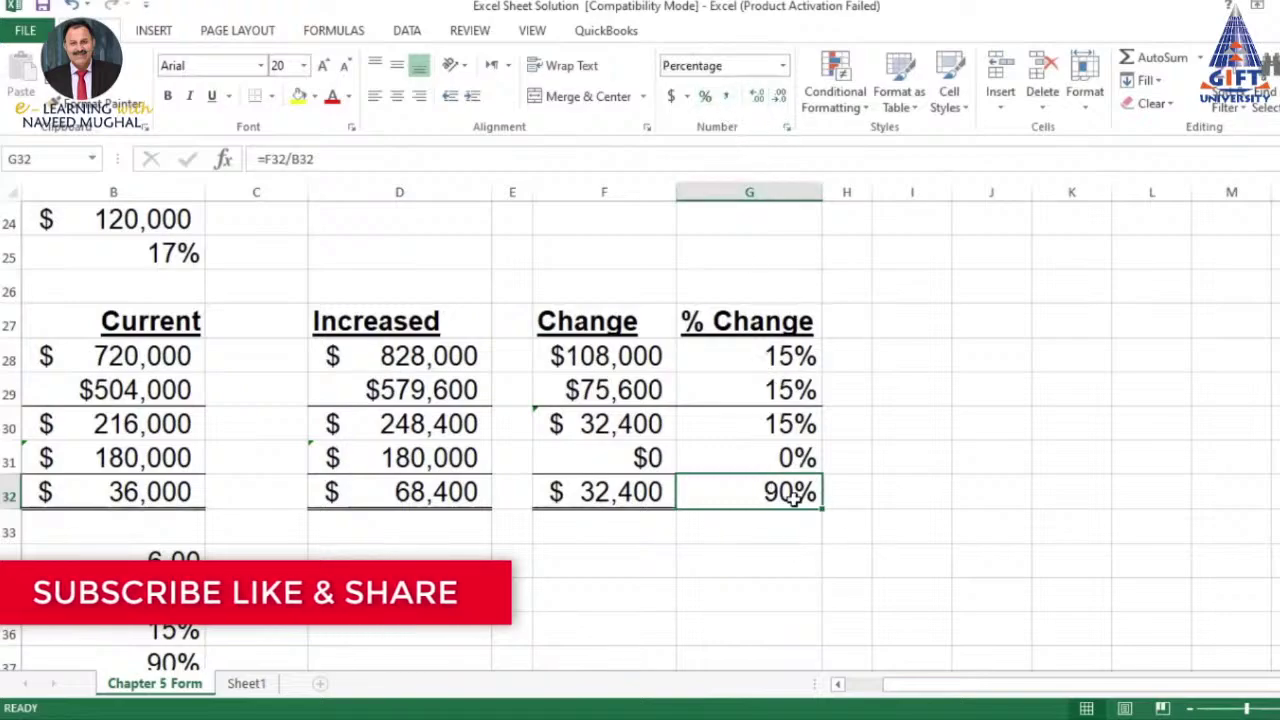
left_click(971, 460)
Recheck the 15% and 90% values in B36 and B37 and the G32 and F32 formulas
scroll(420, 495, "down", 2)
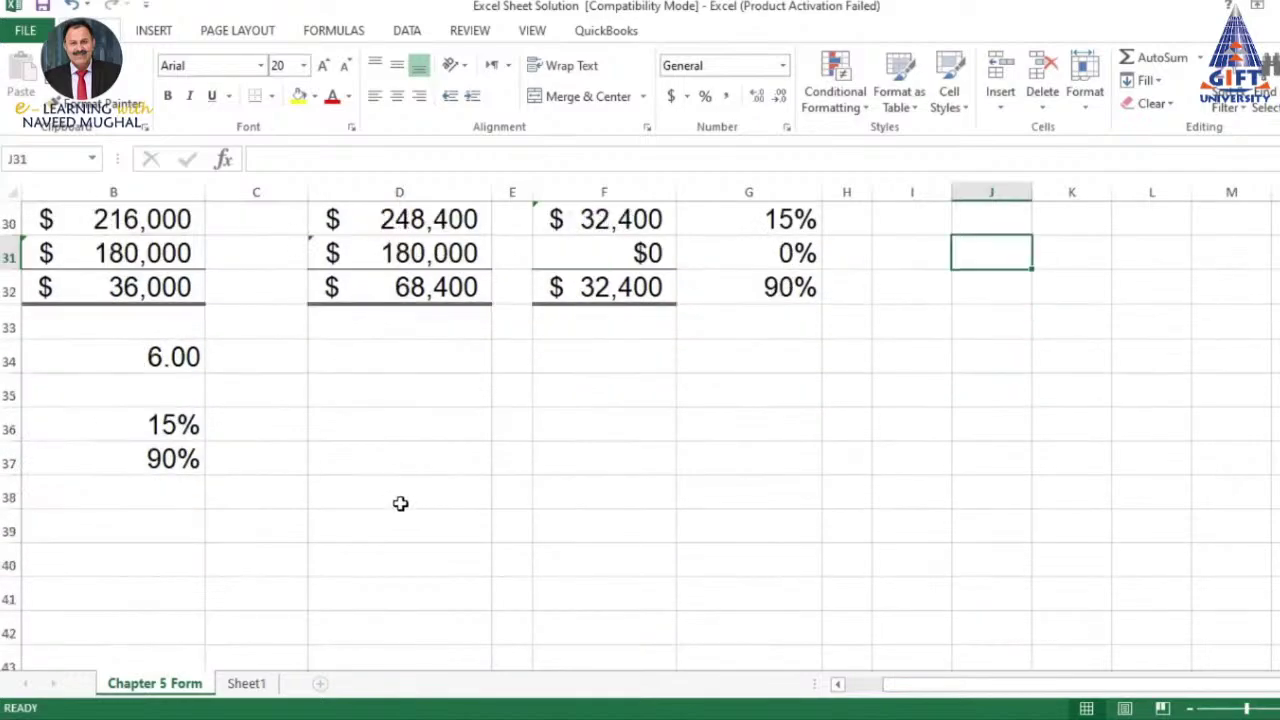
left_click(171, 424)
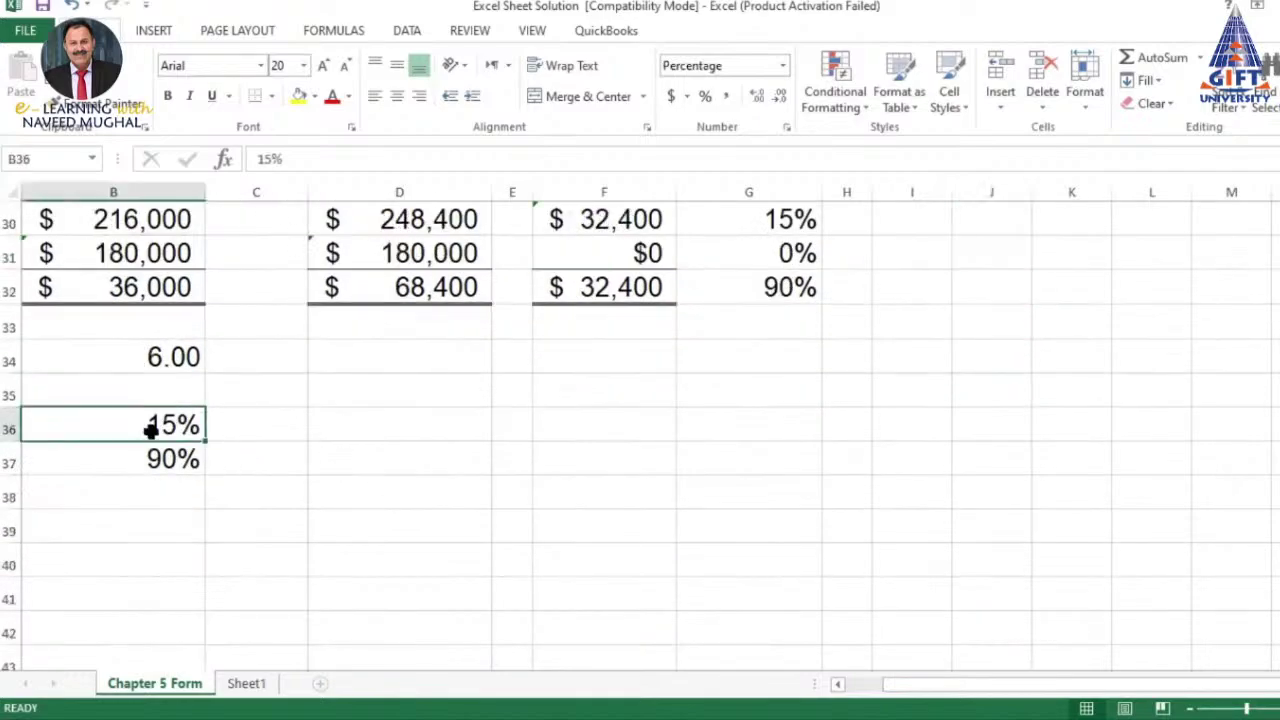
left_click(152, 458)
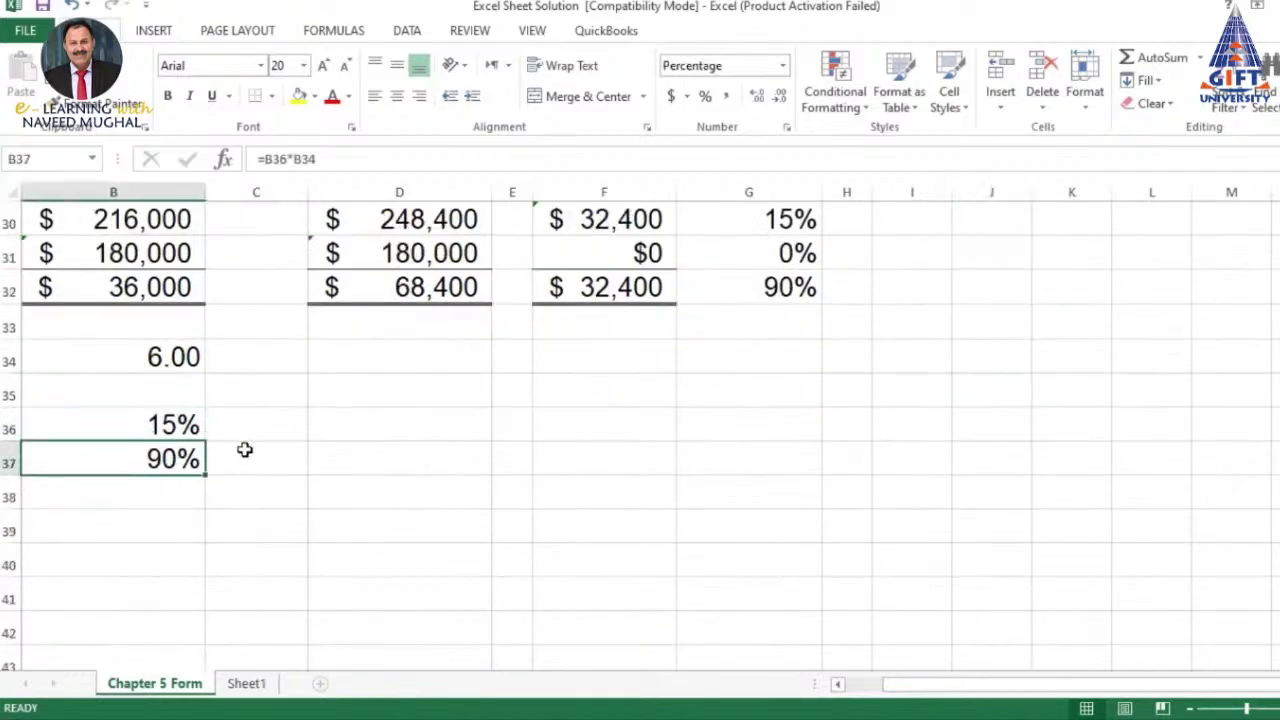
scroll(175, 472, "up", 2)
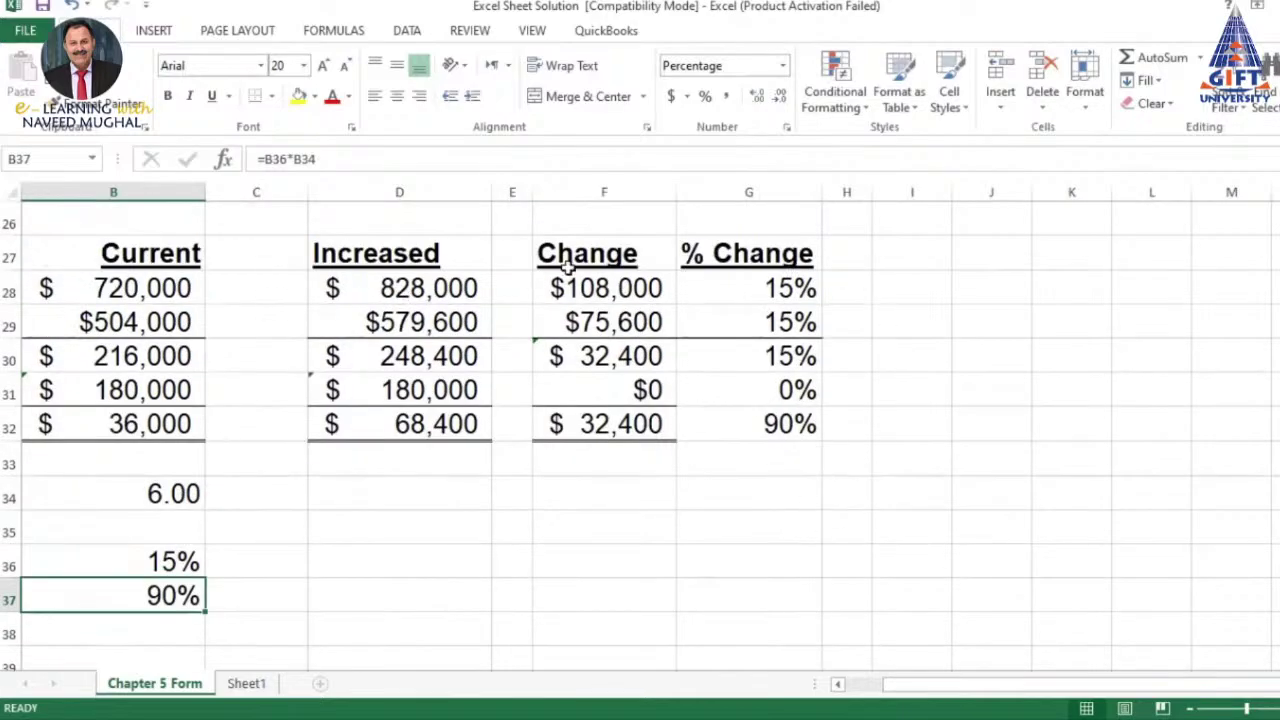
left_click(785, 425)
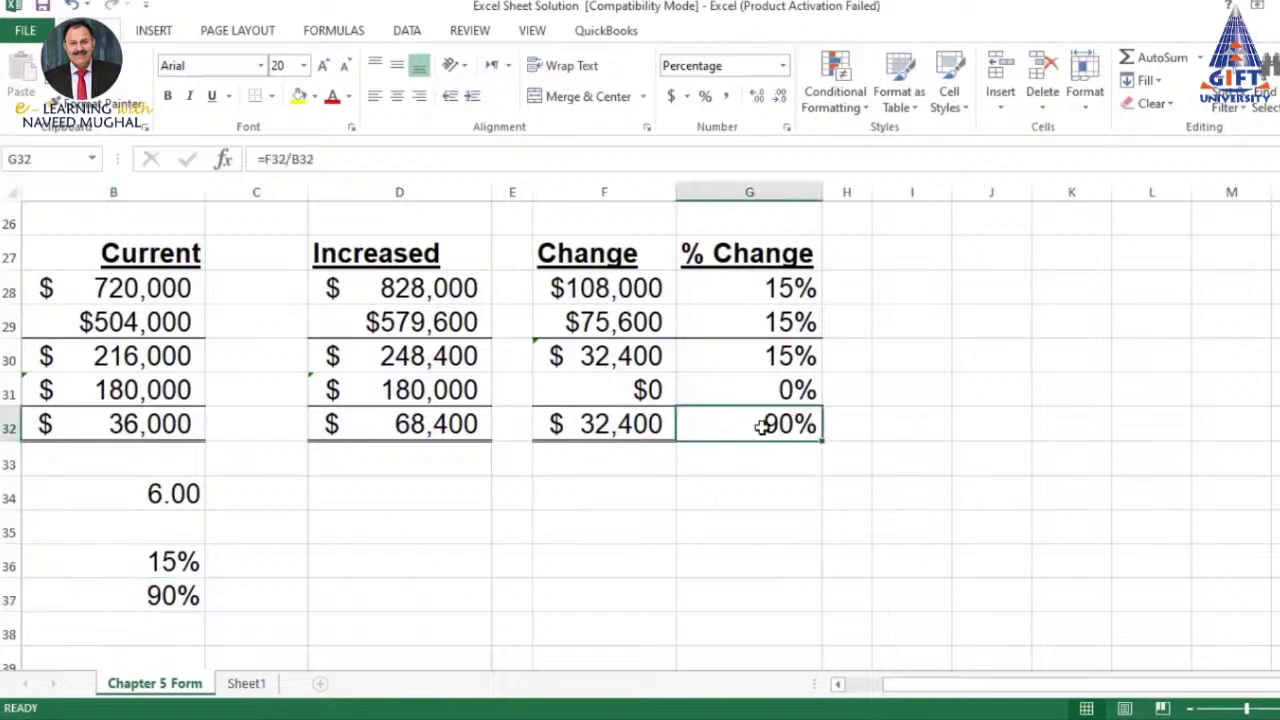
left_click(601, 428)
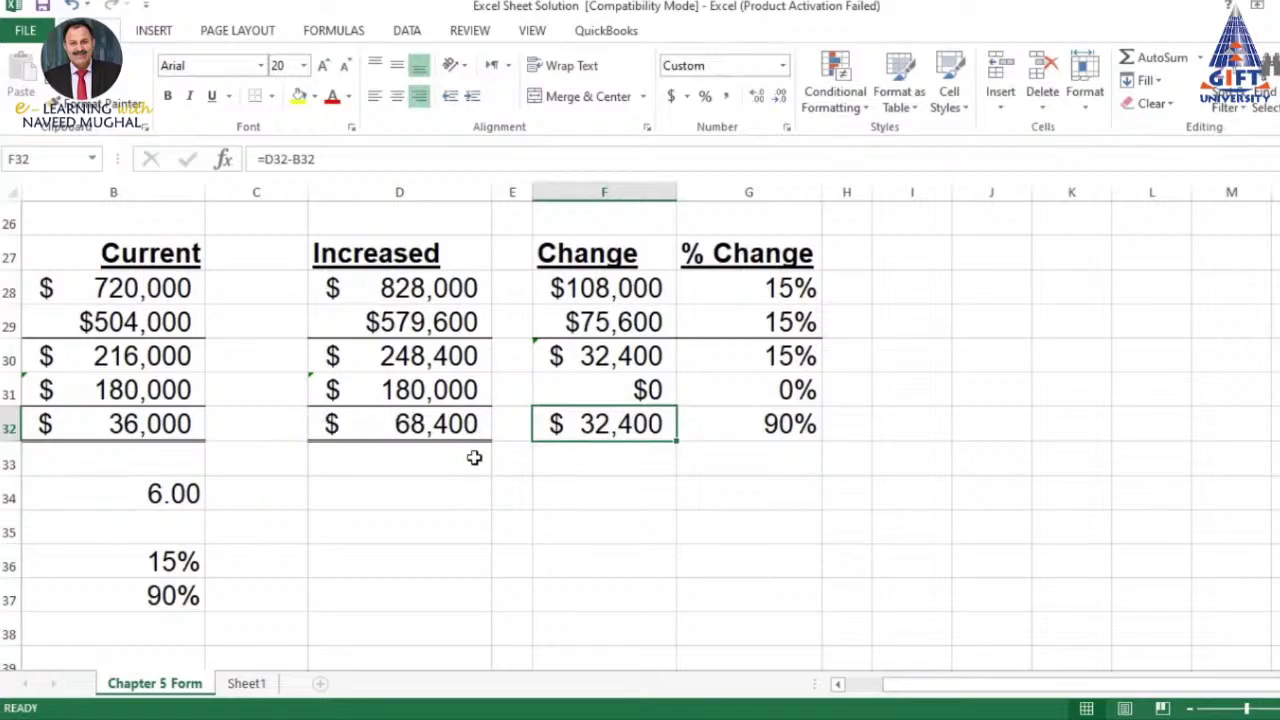
Shade the F26:G33 block with yellow fill
left_click_drag(586, 220, 794, 452)
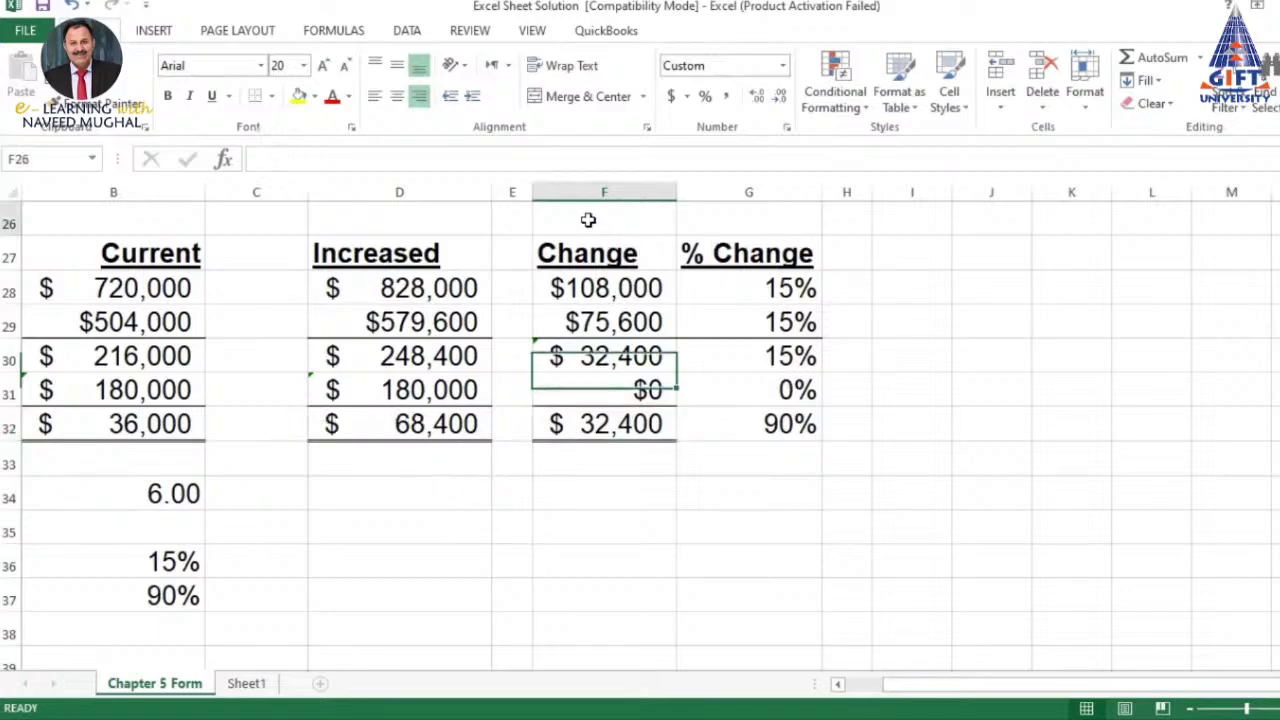
left_click(298, 97)
left_click(1005, 285)
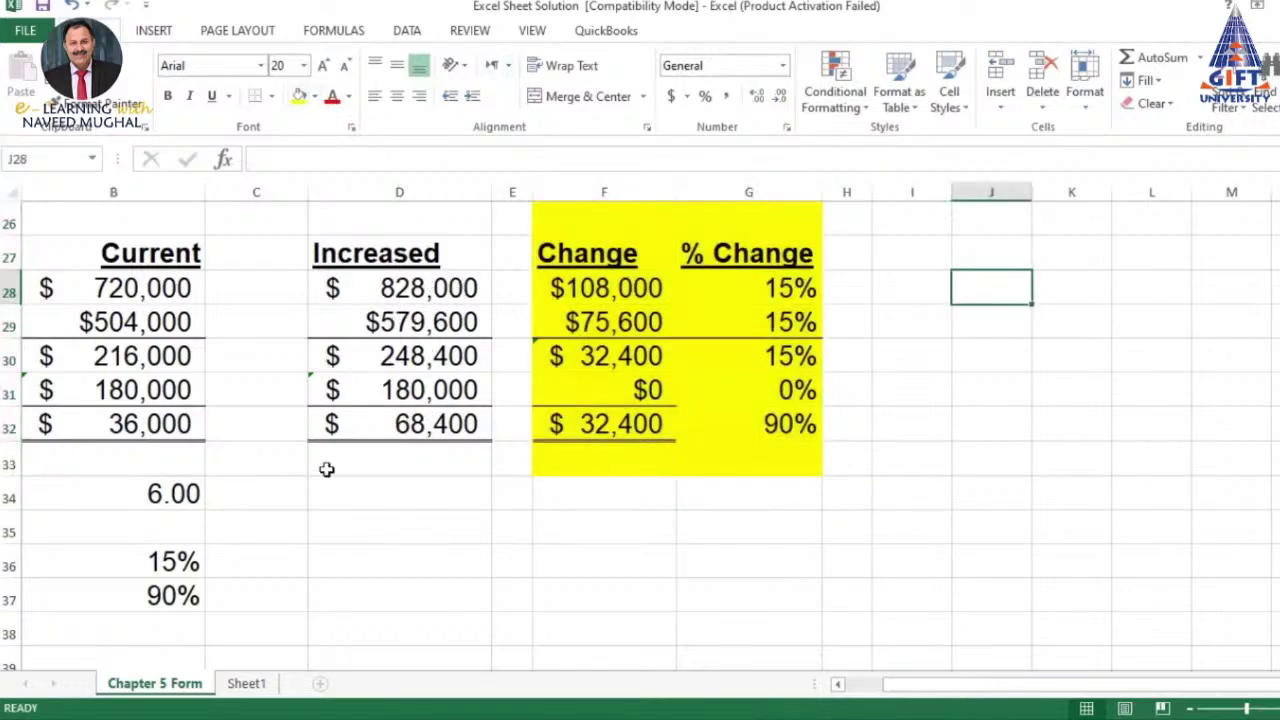
left_click(400, 489)
left_click(417, 594)
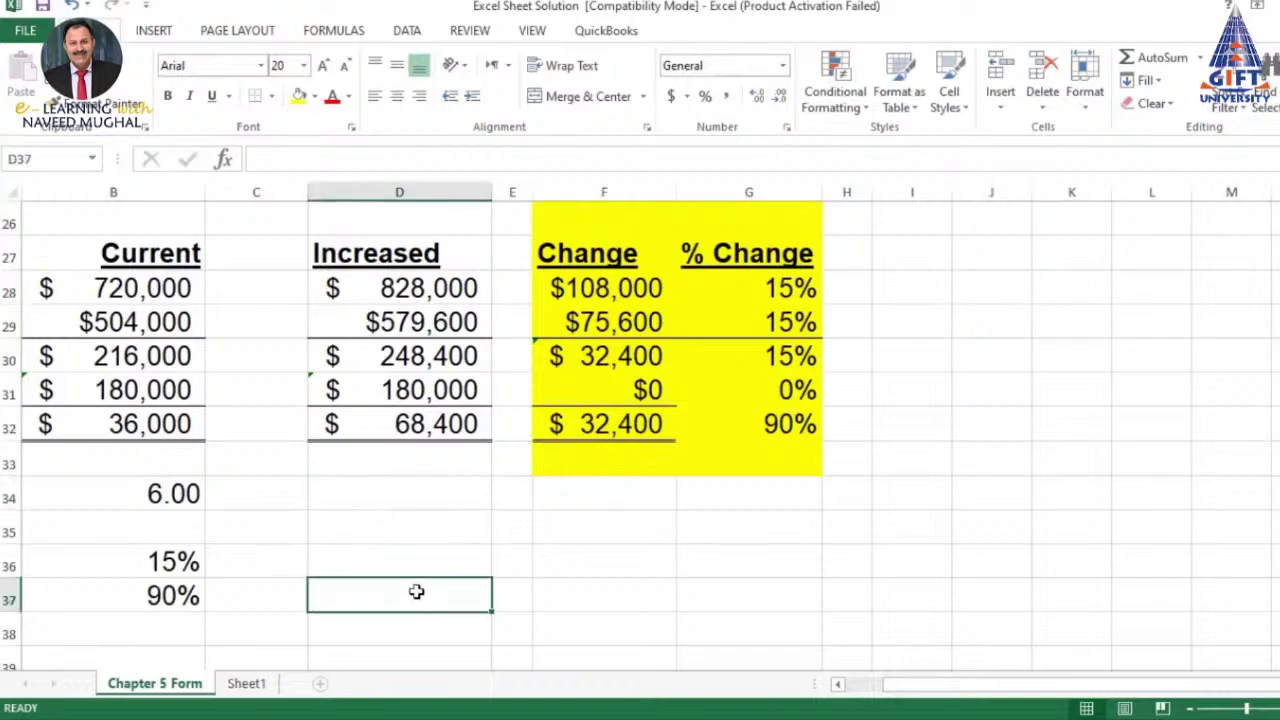
type("=")
left_click(434, 424)
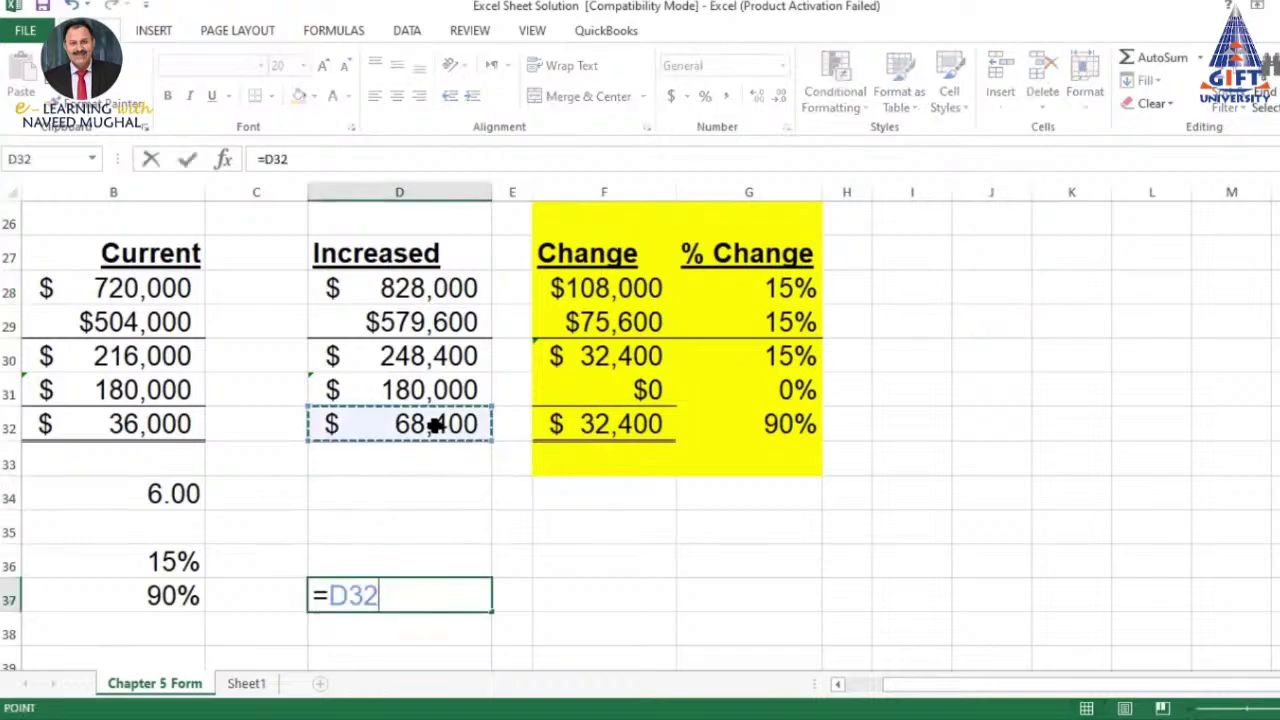
type("/")
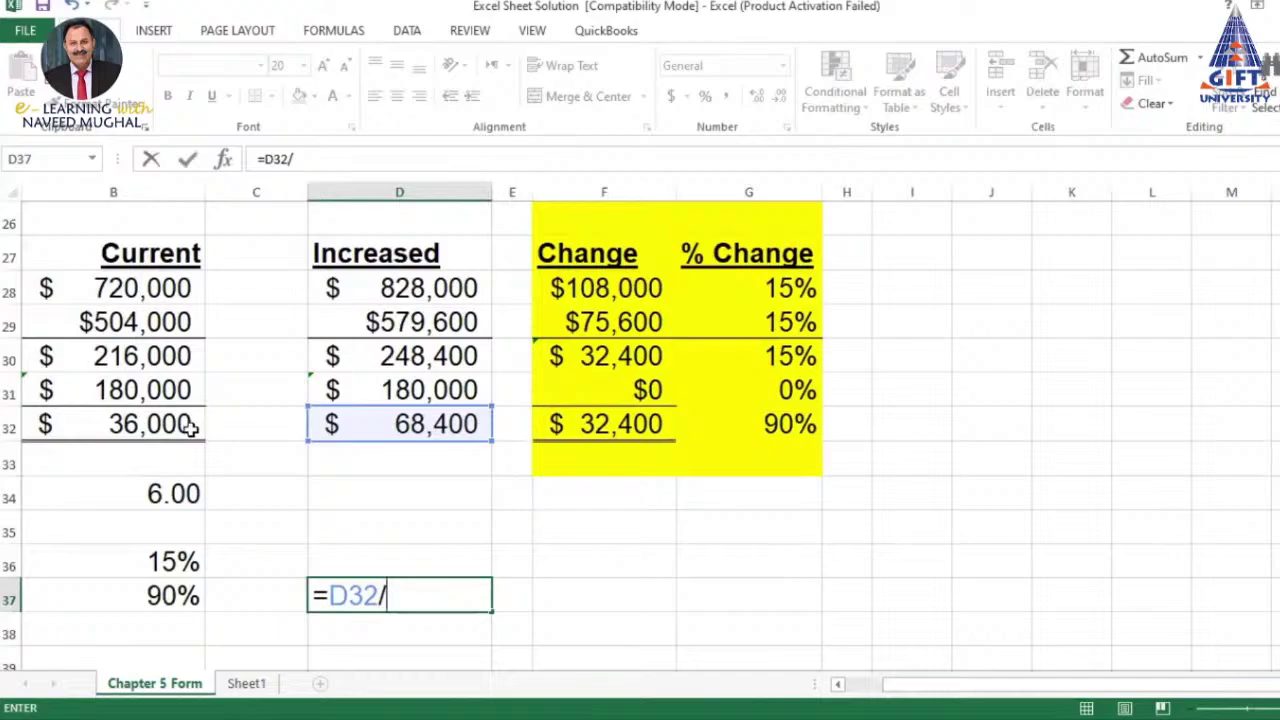
left_click(158, 424)
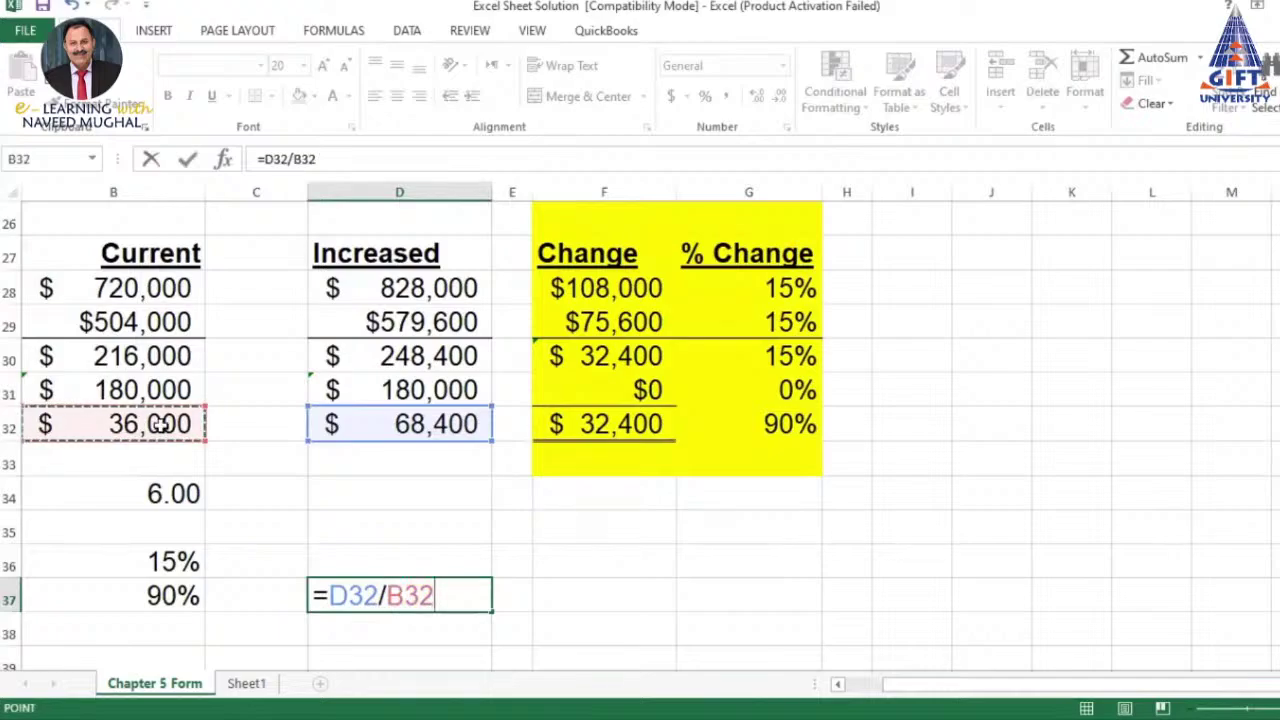
key("Return")
left_click(462, 598)
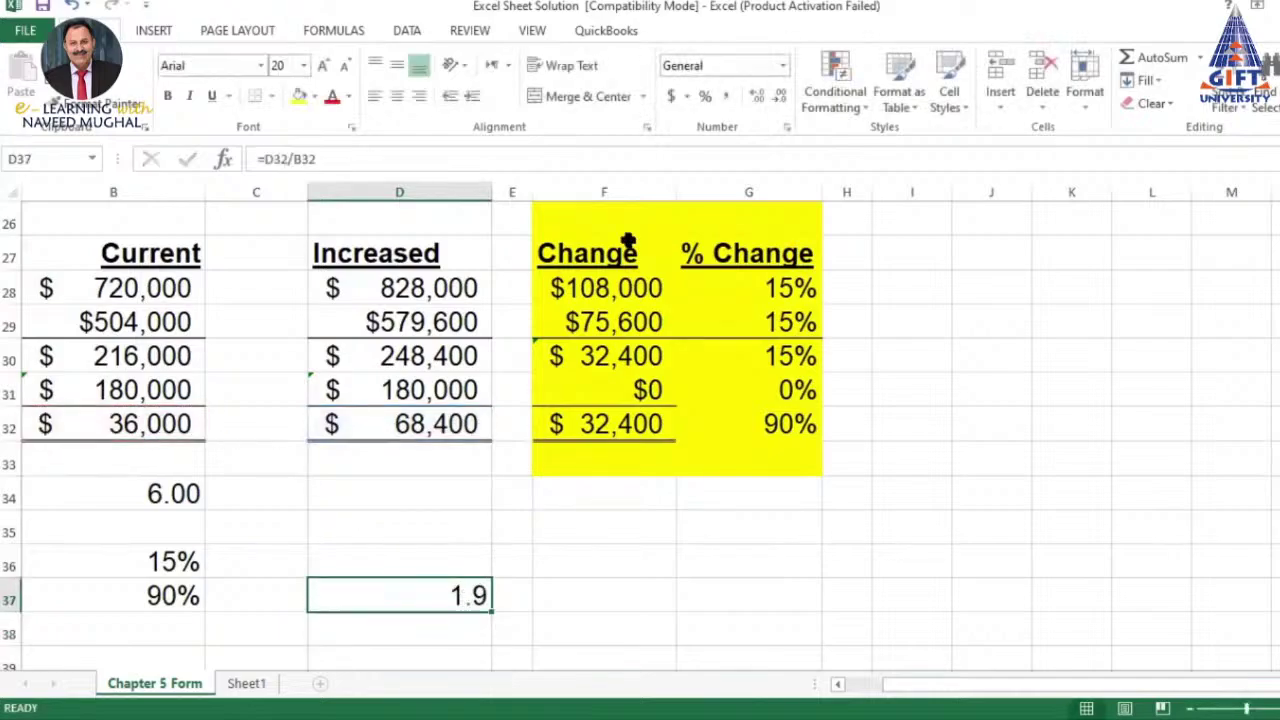
left_click(705, 96)
left_click(964, 476)
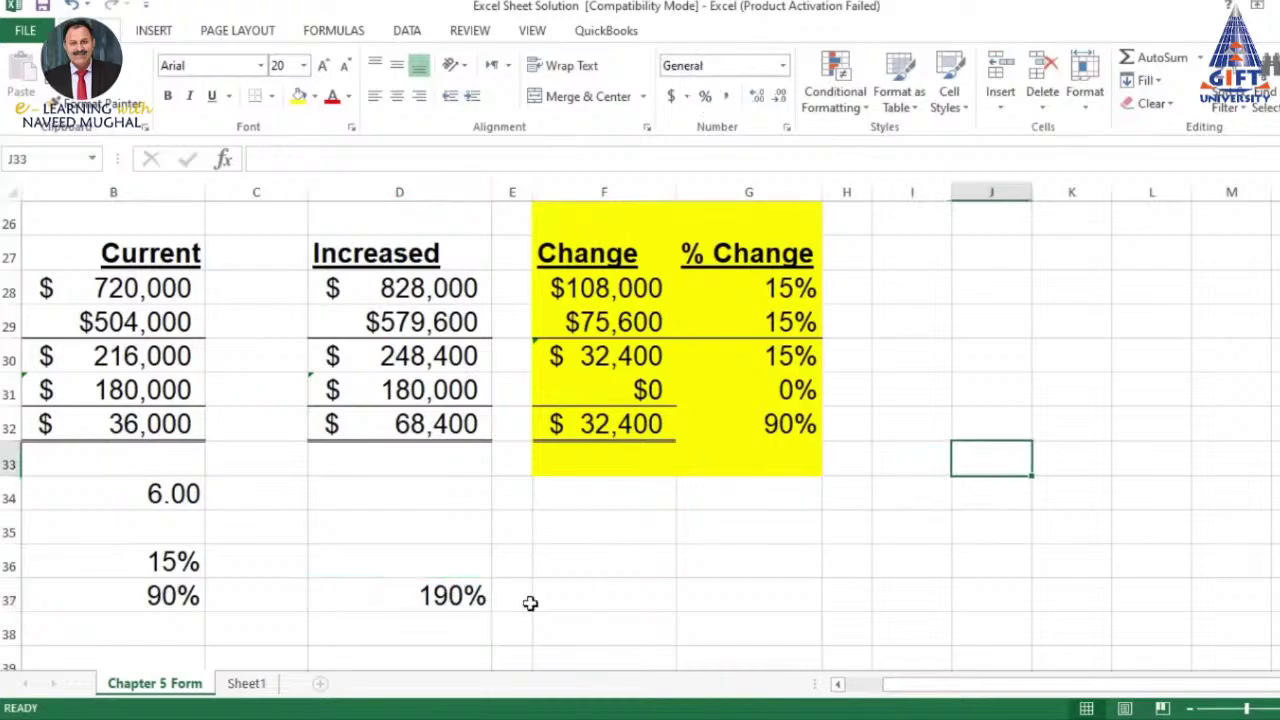
left_click(466, 596)
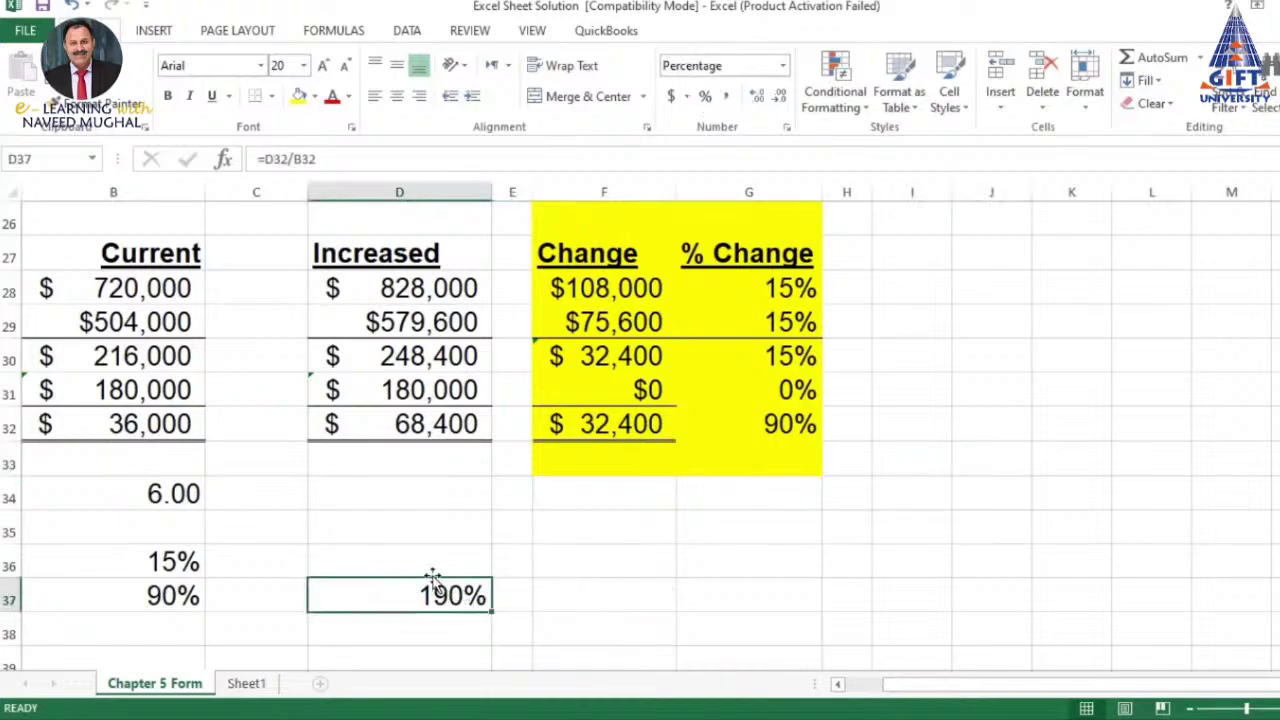
left_click(138, 425)
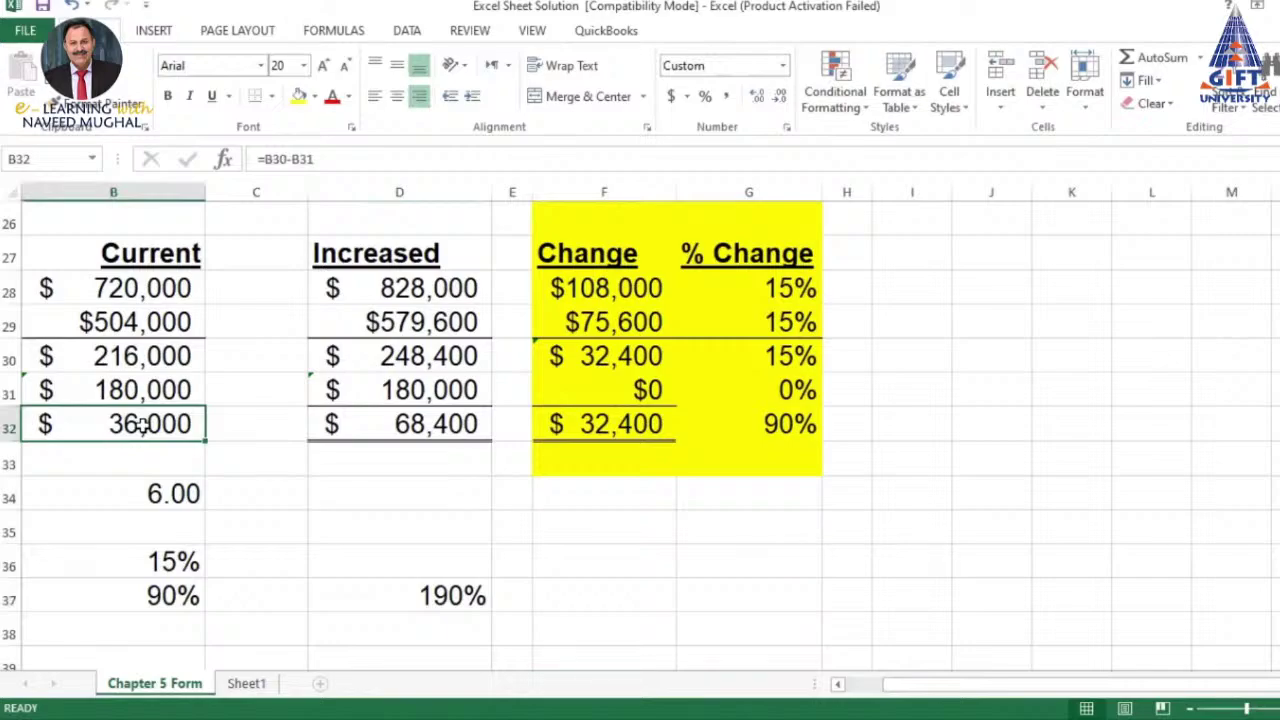
left_click(414, 435)
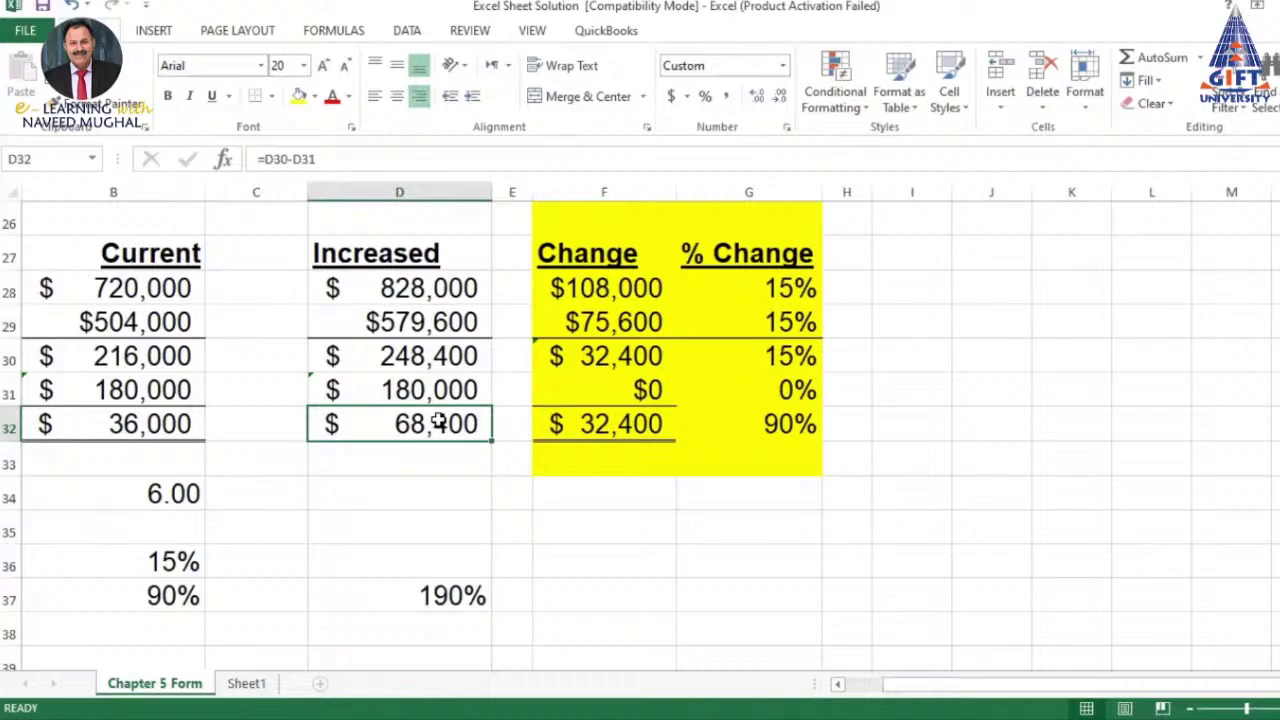
left_click(470, 597)
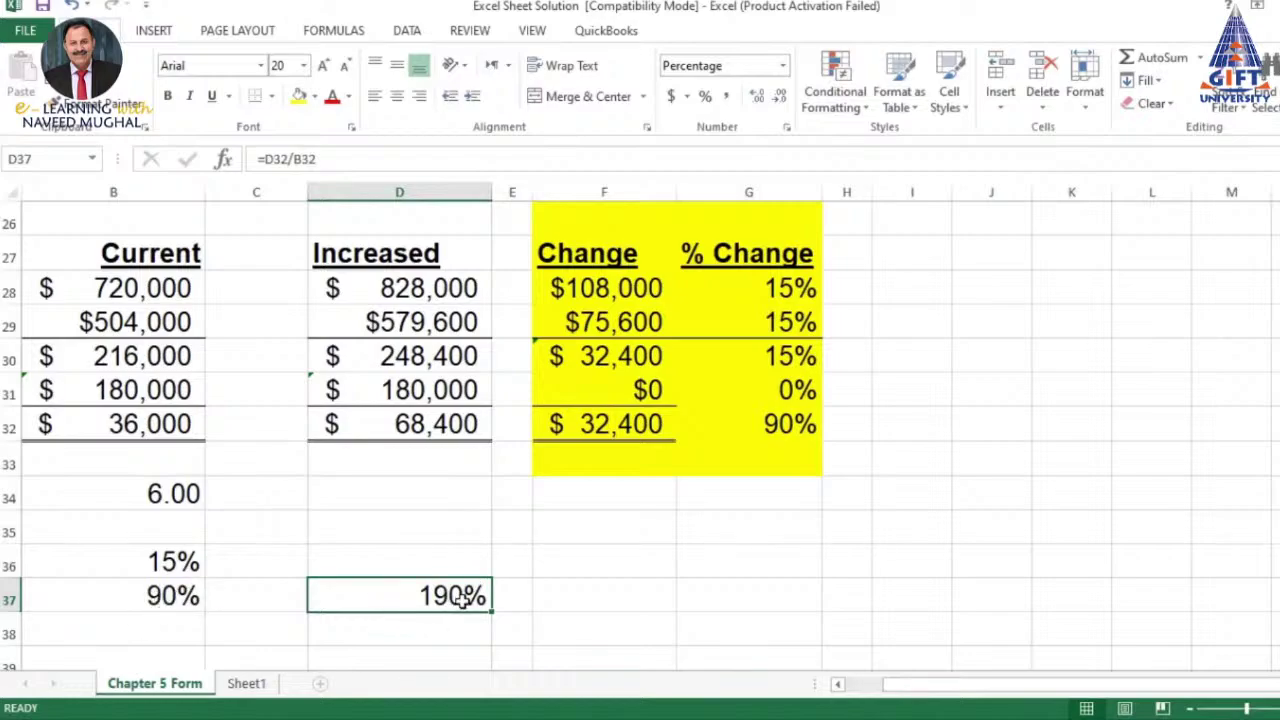
left_click(175, 562)
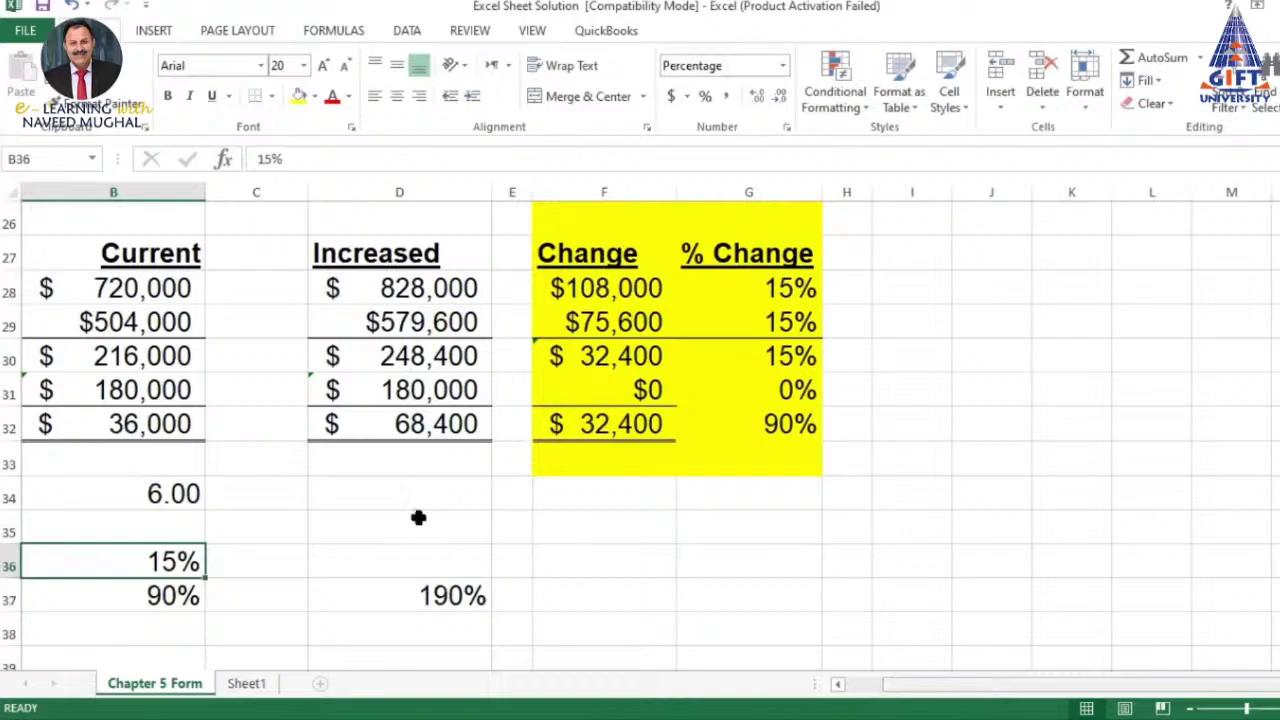
Enter 30000 as unit sales in B4 and review the recalculated $900,000 sales
scroll(423, 517, "left", 1)
scroll(428, 517, "up", 5)
scroll(498, 493, "up", 2)
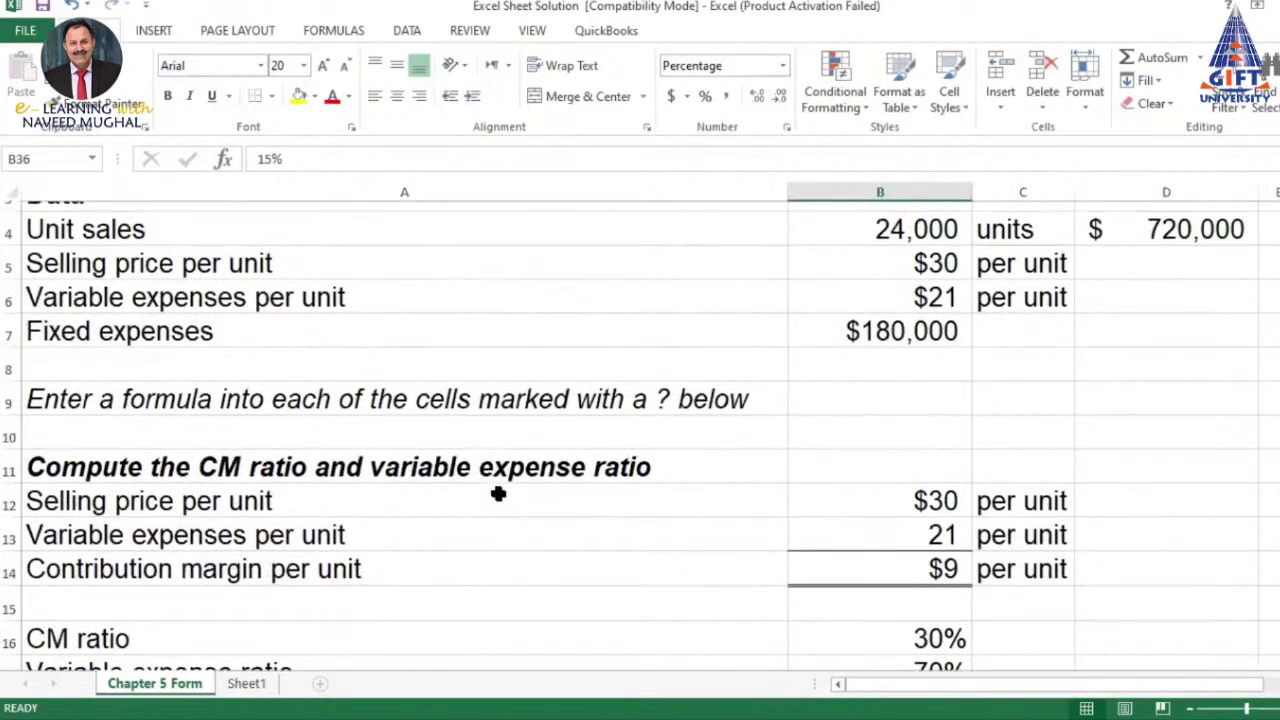
scroll(498, 493, "up", 1)
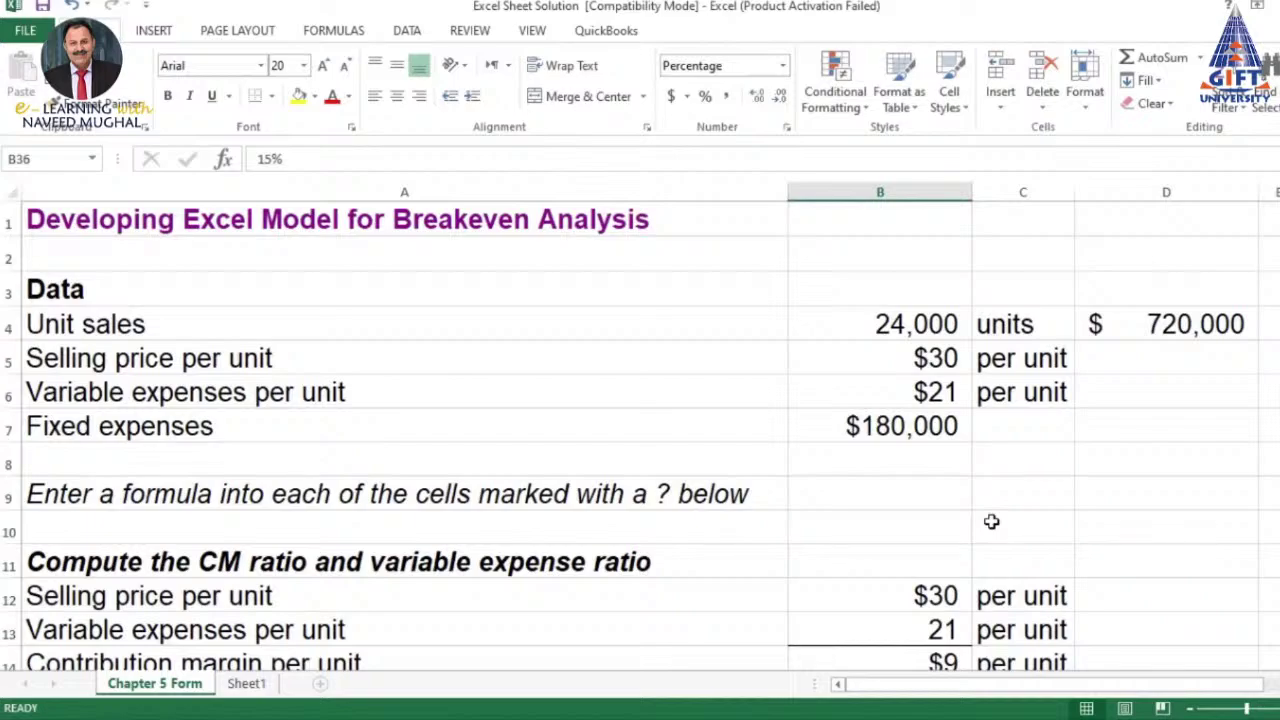
left_click(893, 323)
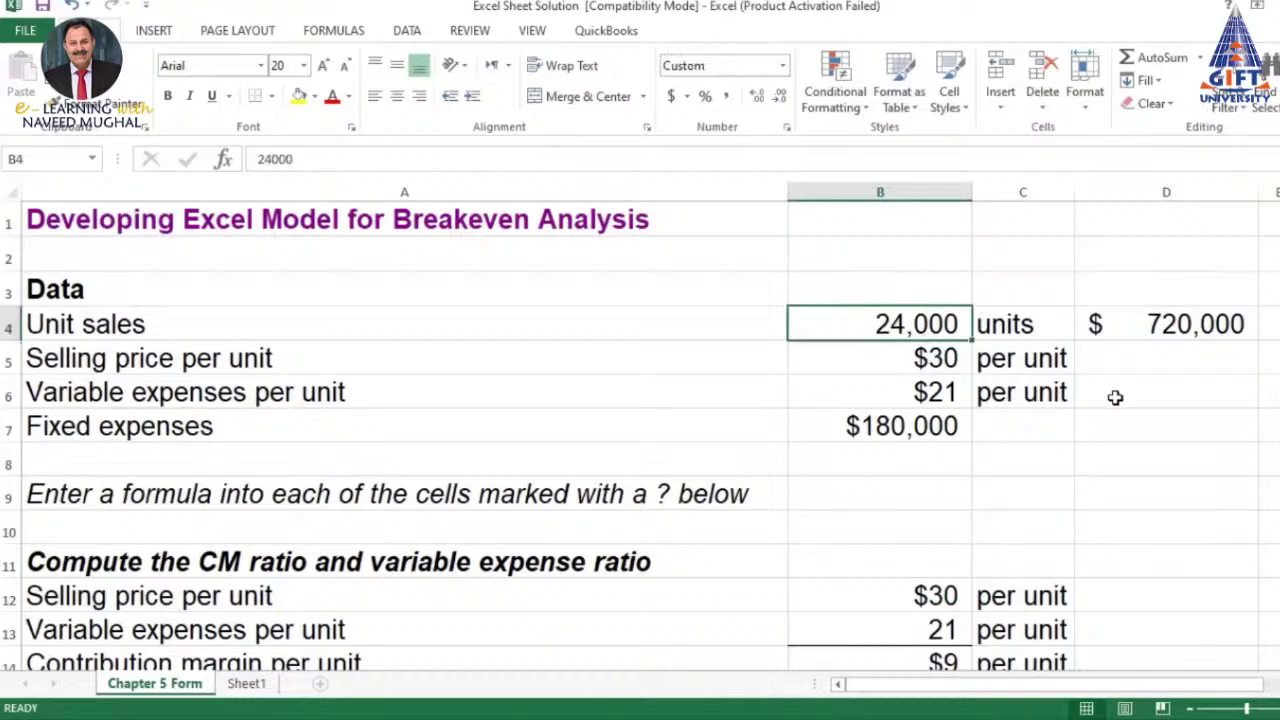
type("3")
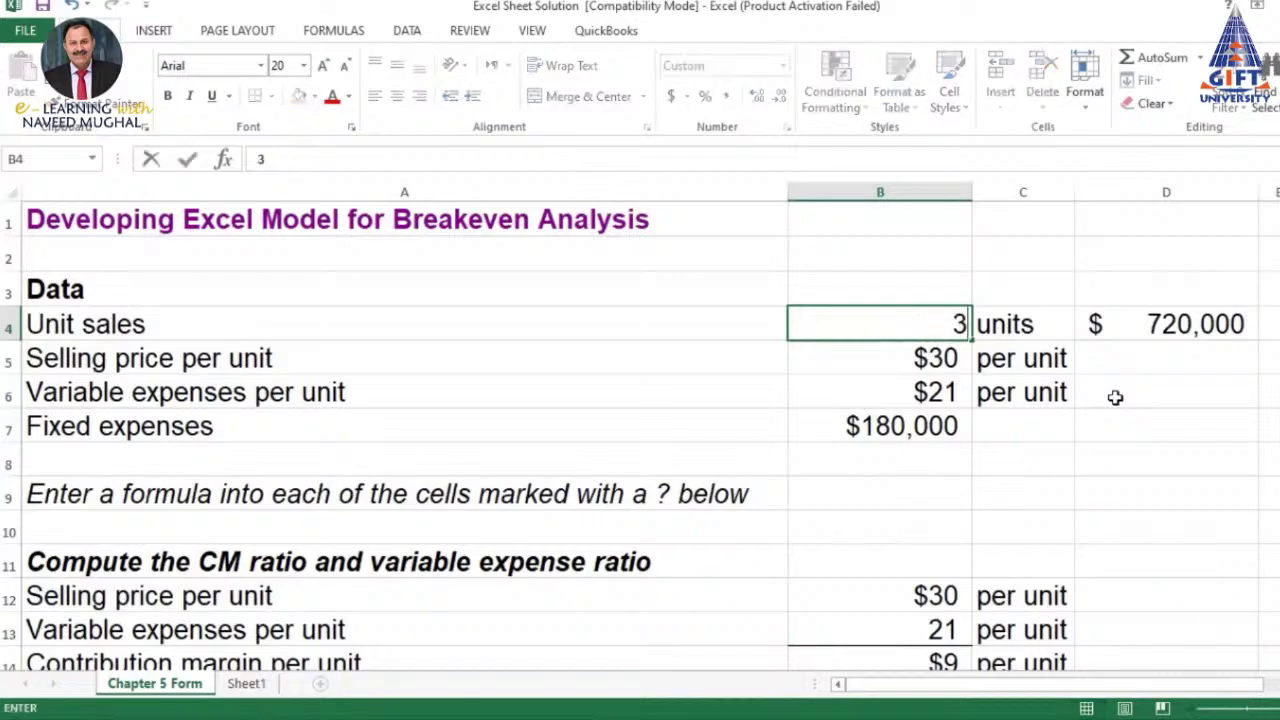
type("0000")
key("Return")
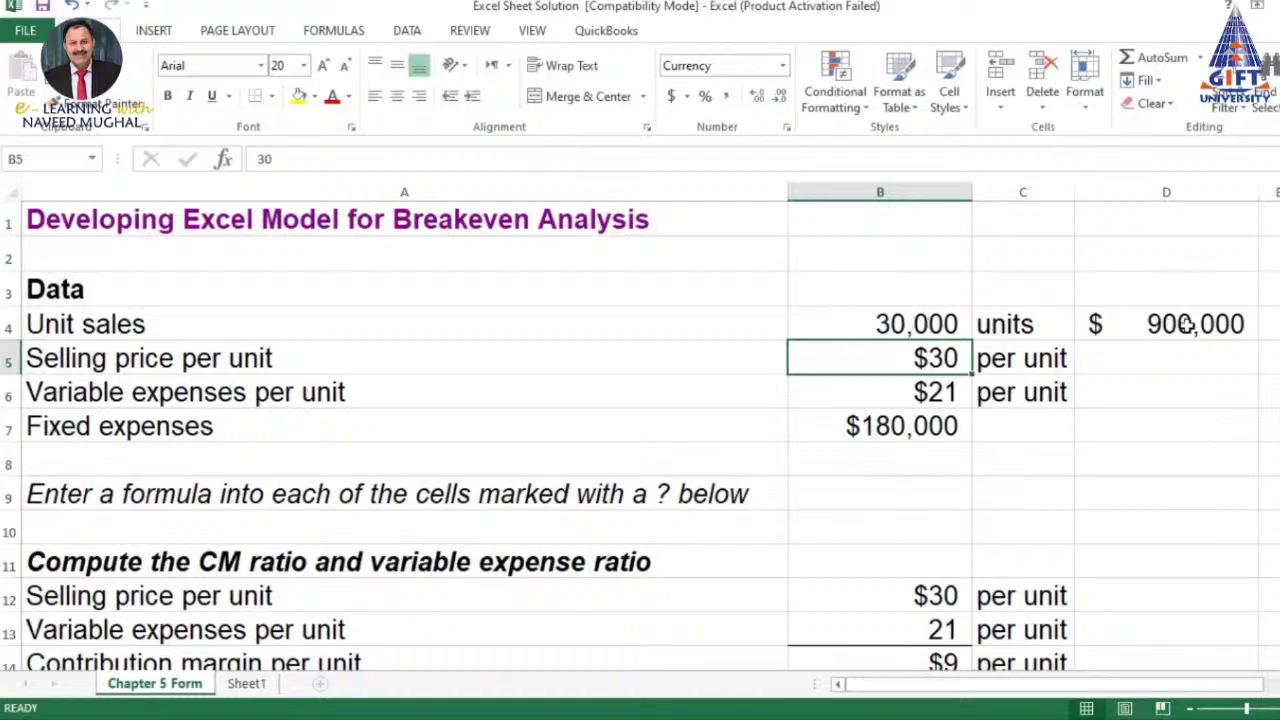
scroll(969, 437, "down", 2)
scroll(965, 432, "down", 1)
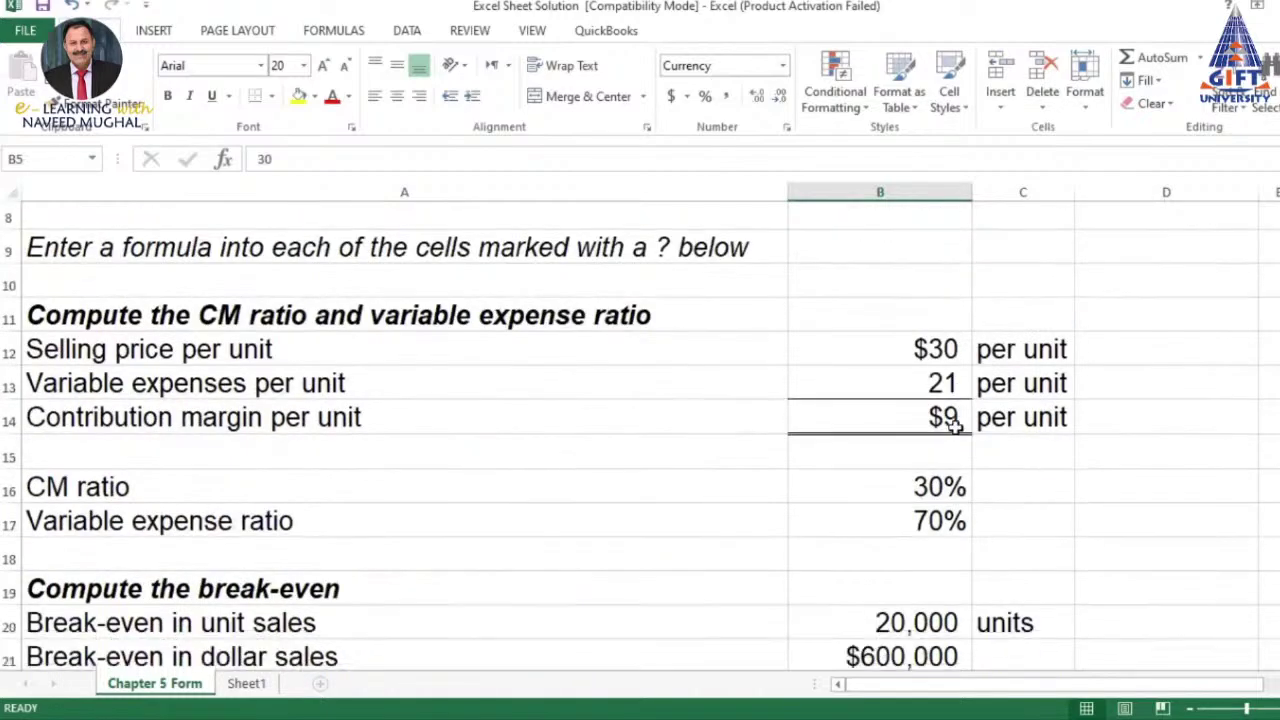
scroll(960, 430, "down", 6)
scroll(957, 427, "down", 1)
scroll(957, 427, "up", 5)
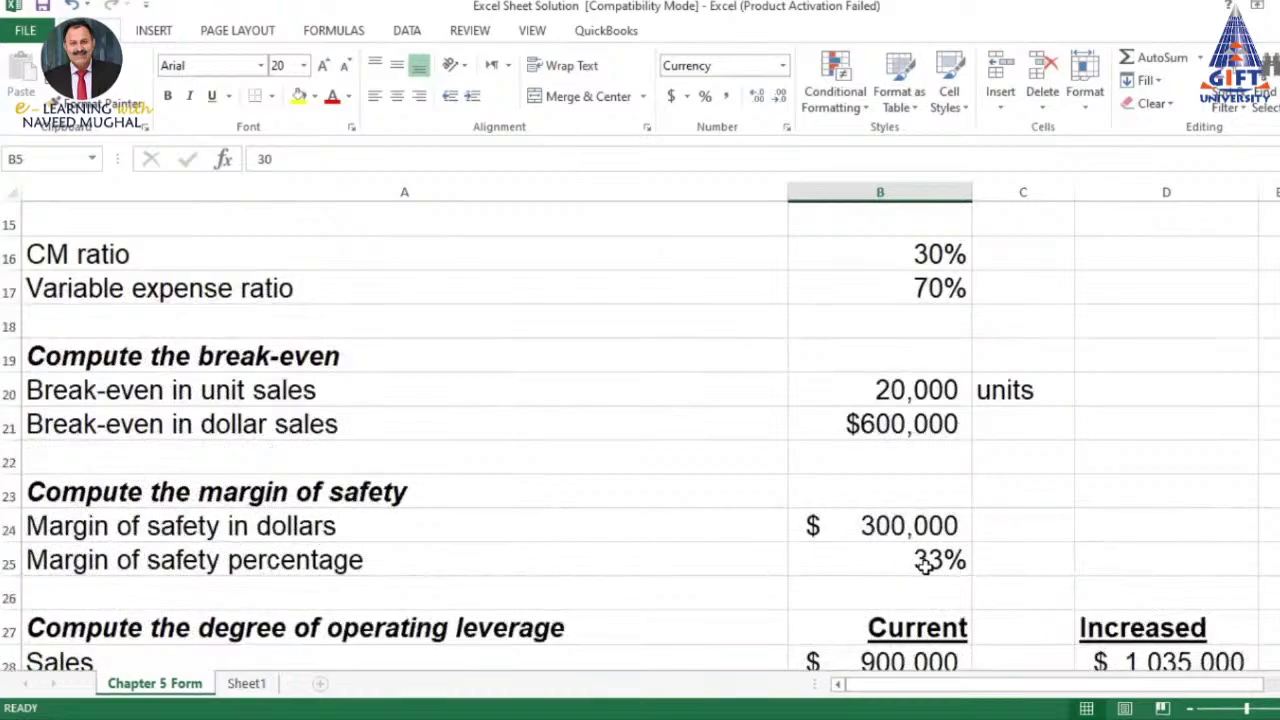
scroll(927, 563, "up", 1)
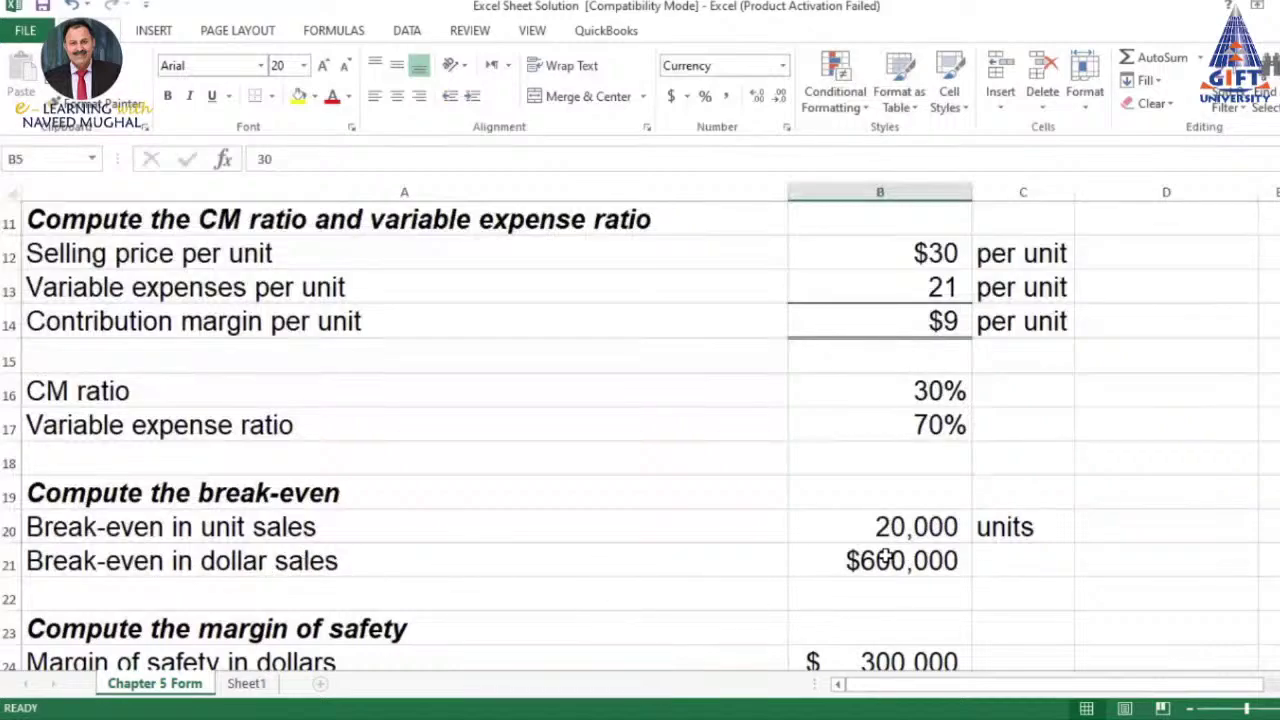
scroll(931, 461, "up", 4)
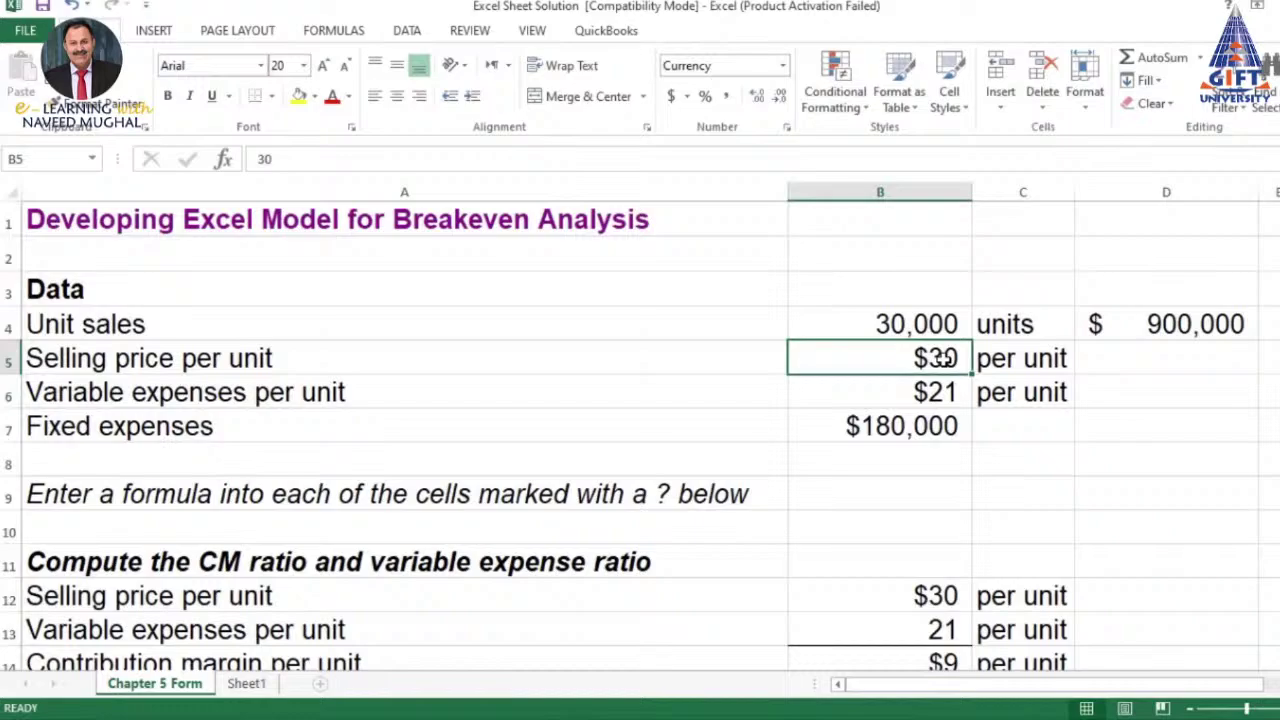
Enter $33 as the selling price per unit in B5
type("33")
key("Return")
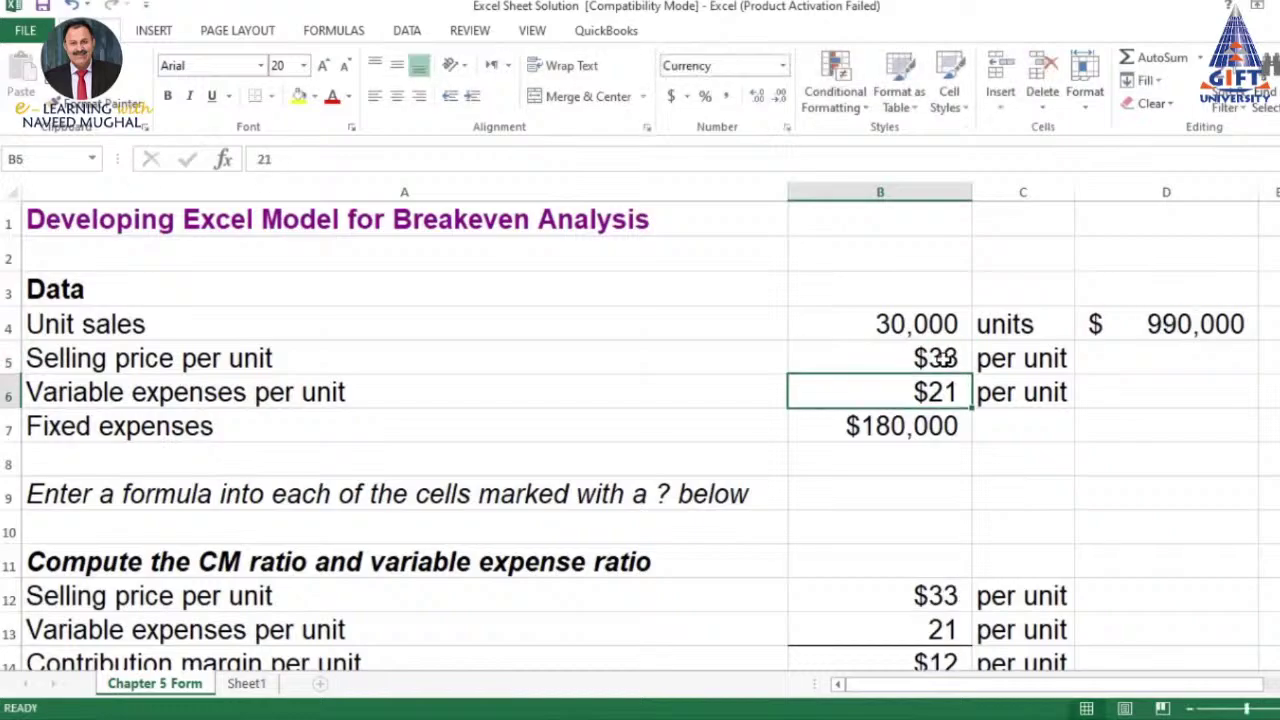
scroll(955, 366, "down", 1)
scroll(957, 366, "down", 1)
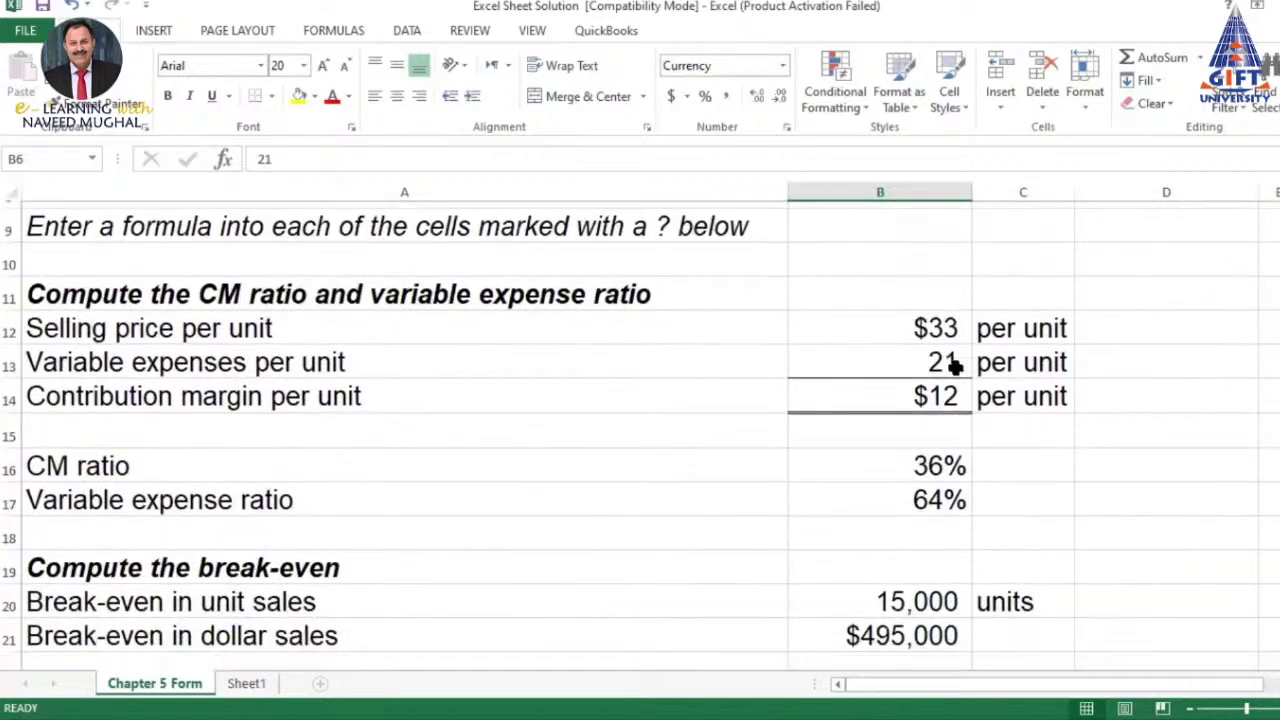
scroll(880, 363, "down", 1)
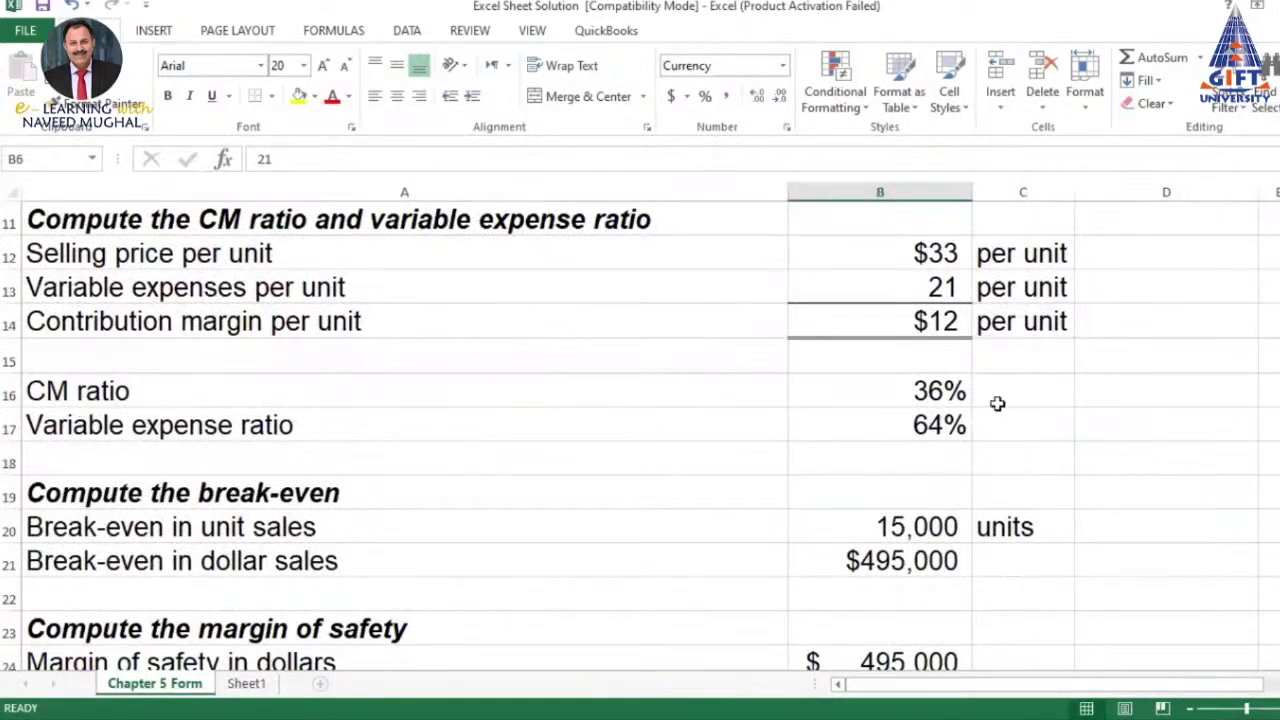
Review the recalculated CM ratio, variable expense ratio, margin of safety and operating leverage
left_click(938, 390)
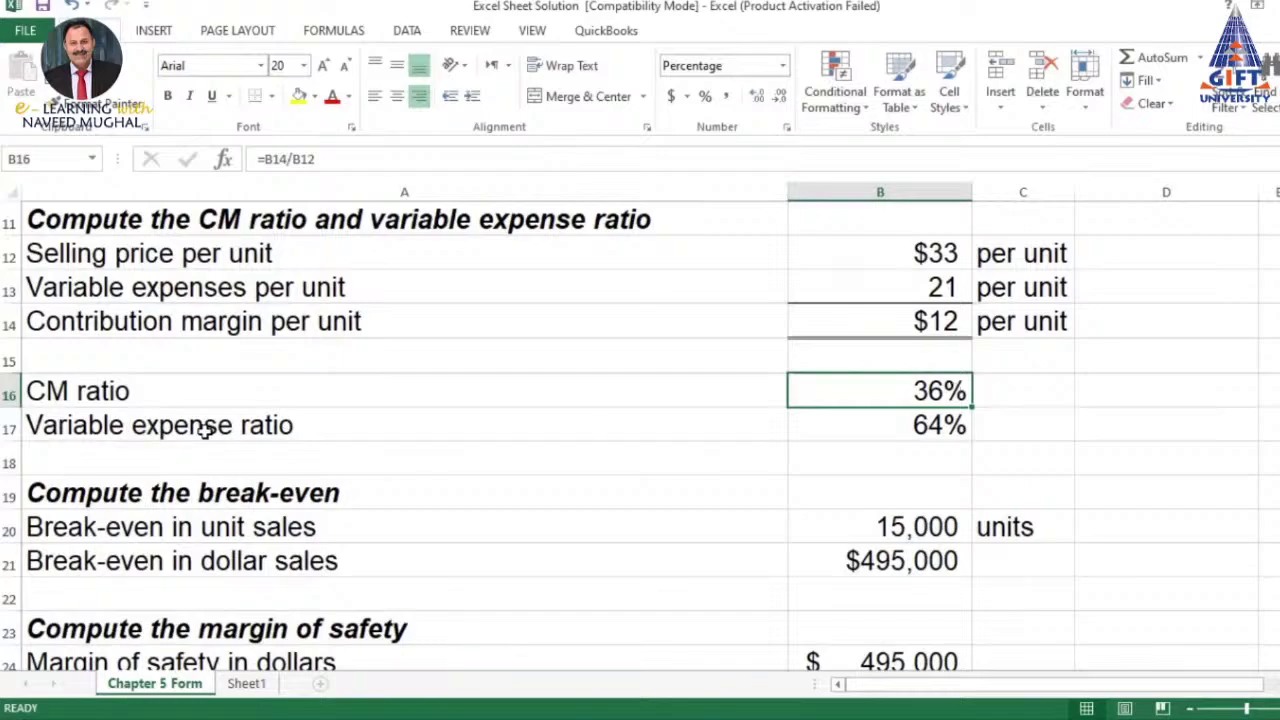
left_click(928, 422)
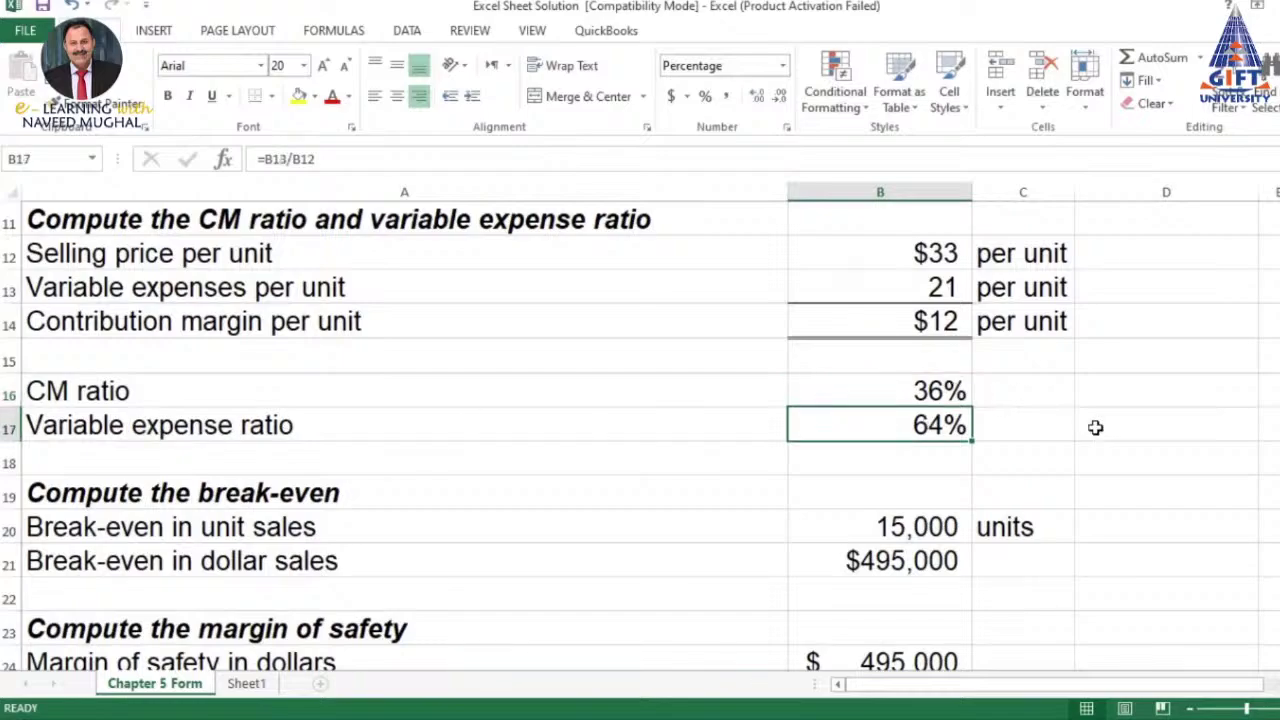
scroll(923, 433, "down", 2)
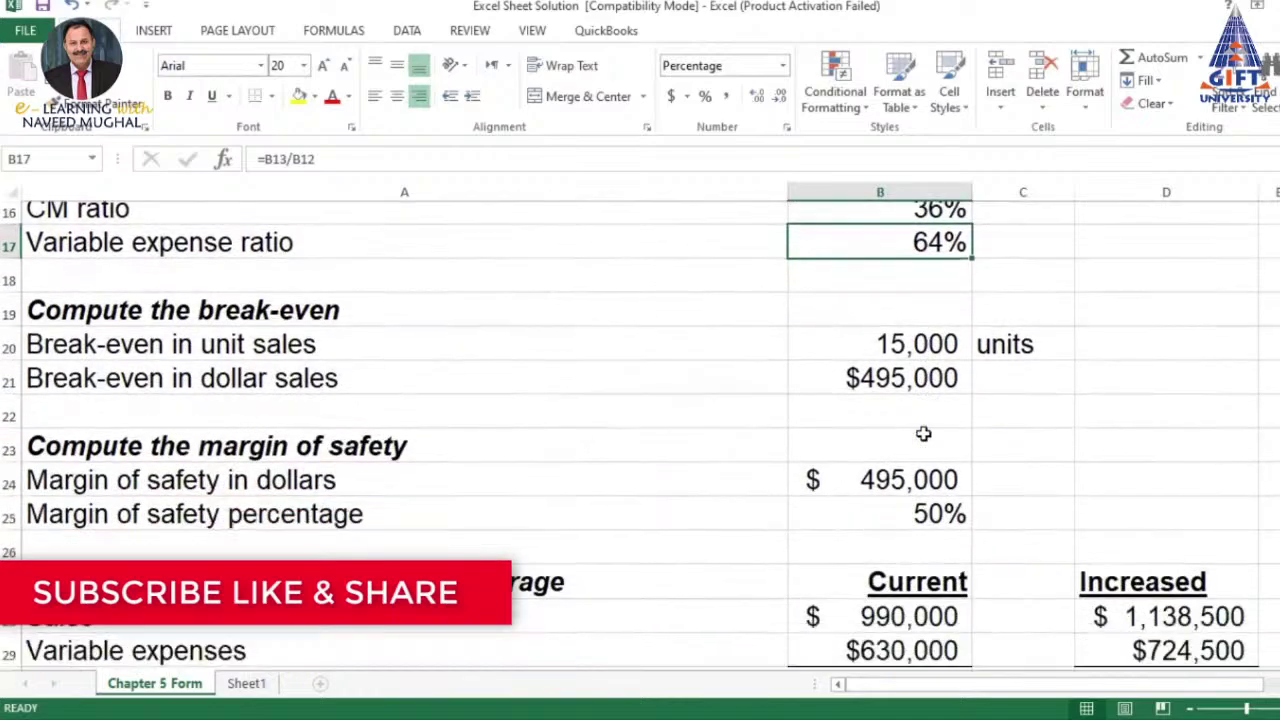
scroll(923, 433, "down", 1)
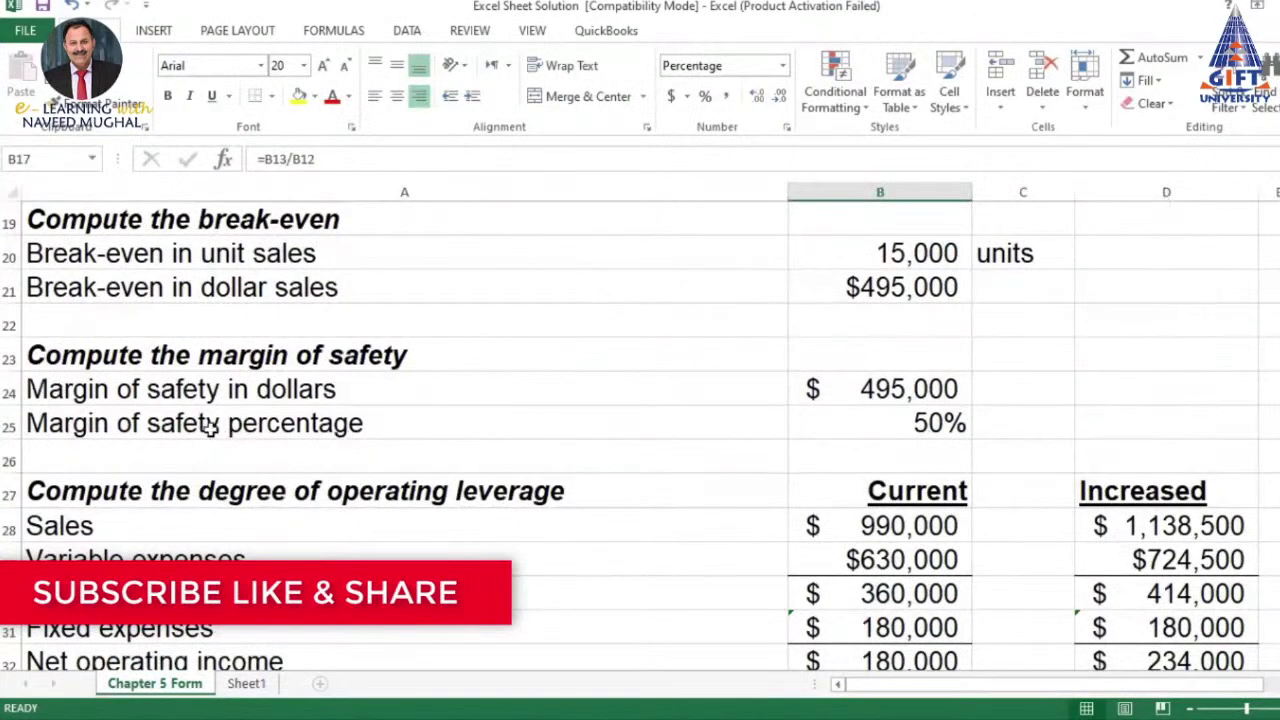
left_click(940, 422)
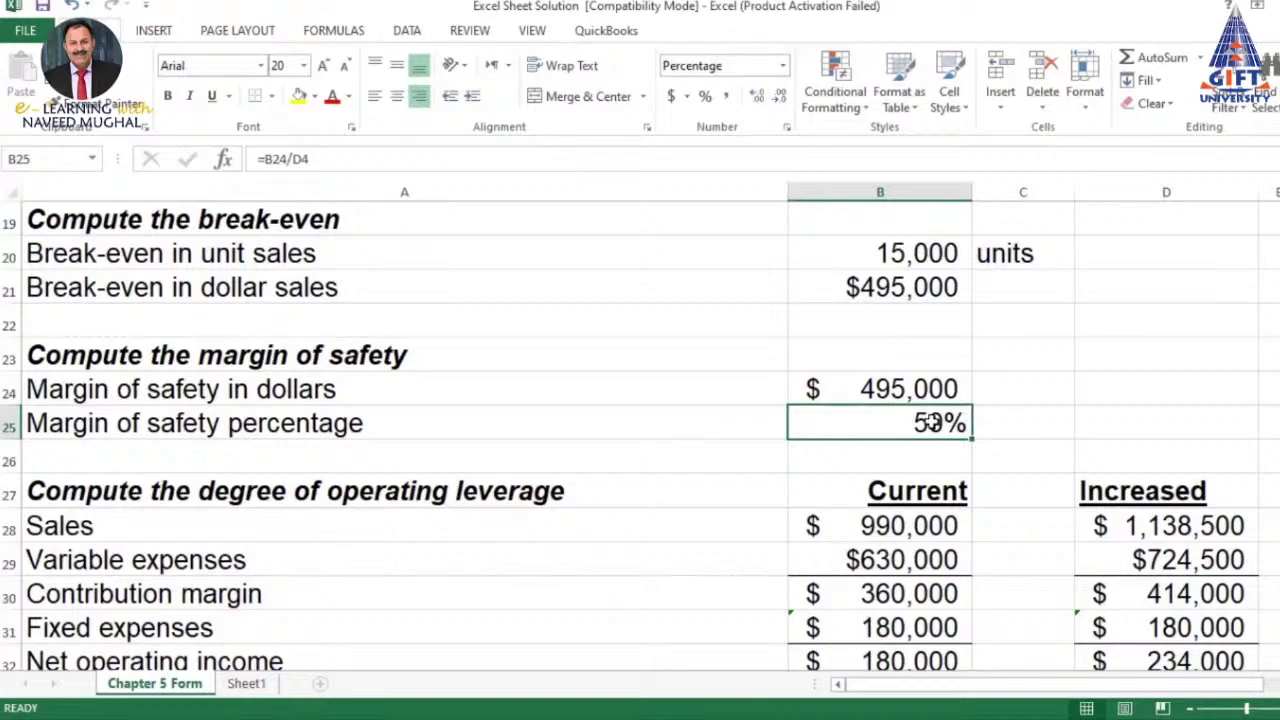
scroll(930, 422, "down", 1)
scroll(950, 520, "down", 1)
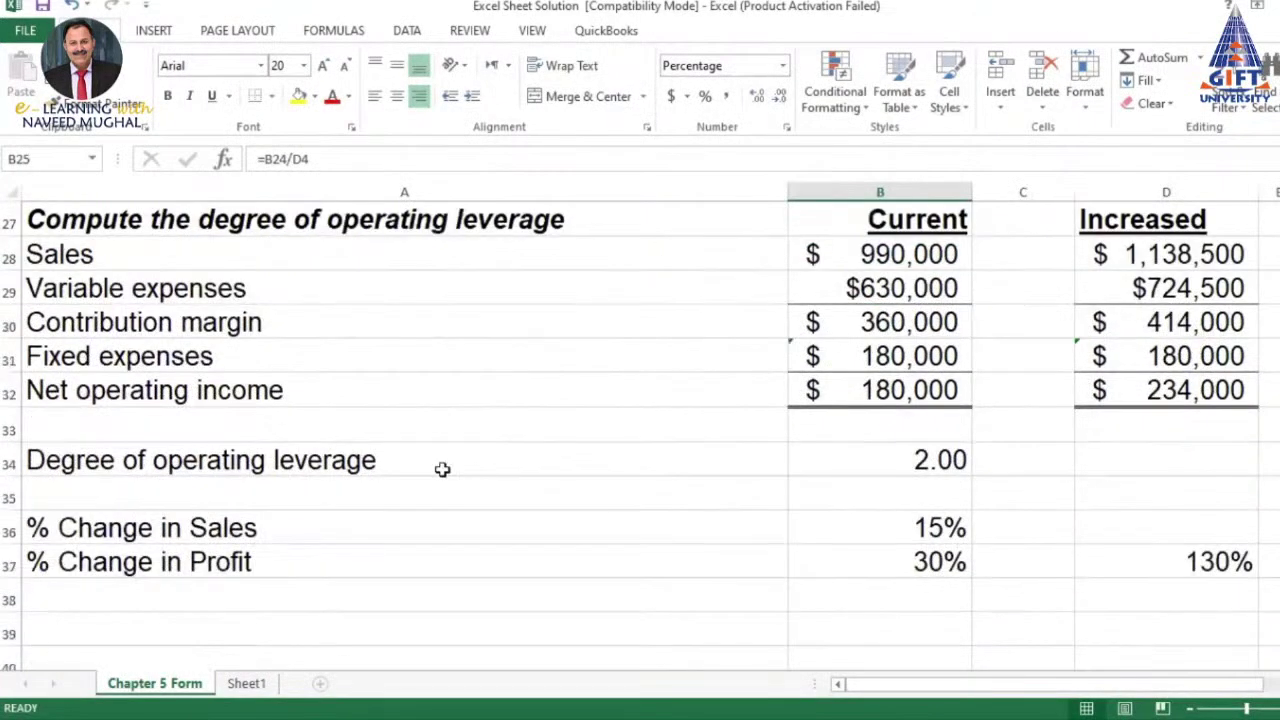
left_click(892, 468)
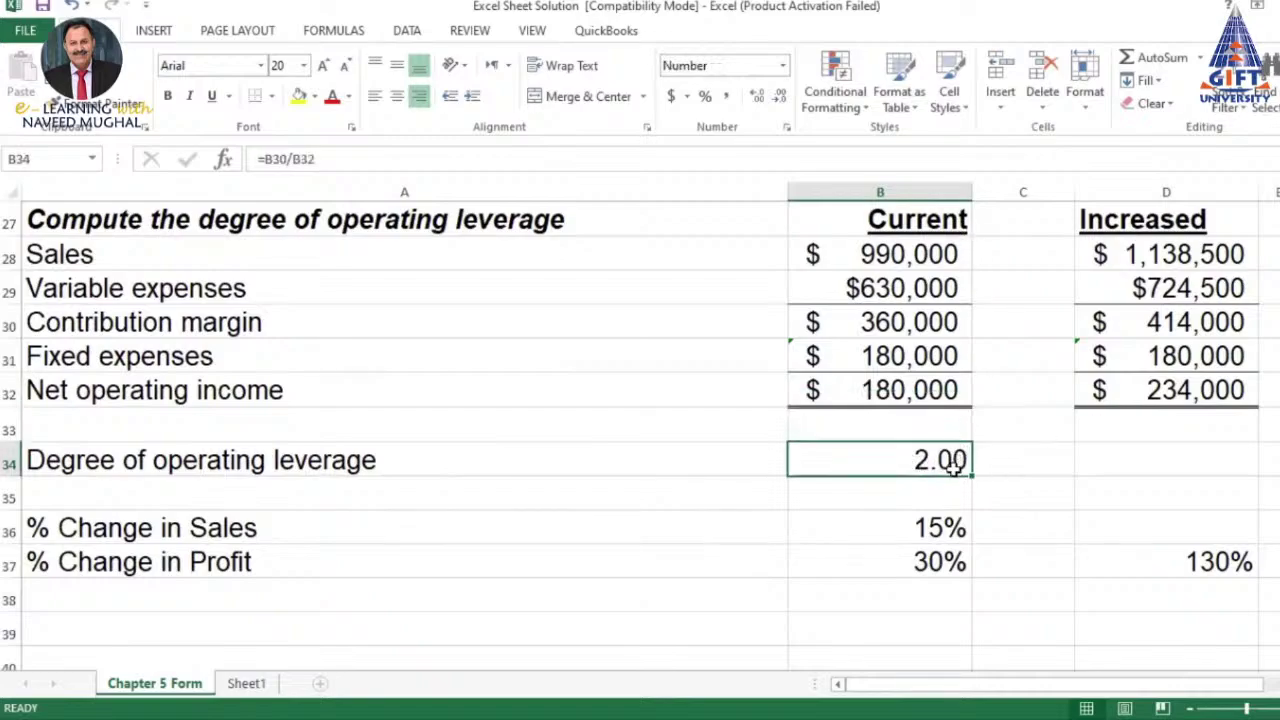
scroll(953, 467, "up", 3)
scroll(954, 470, "up", 4)
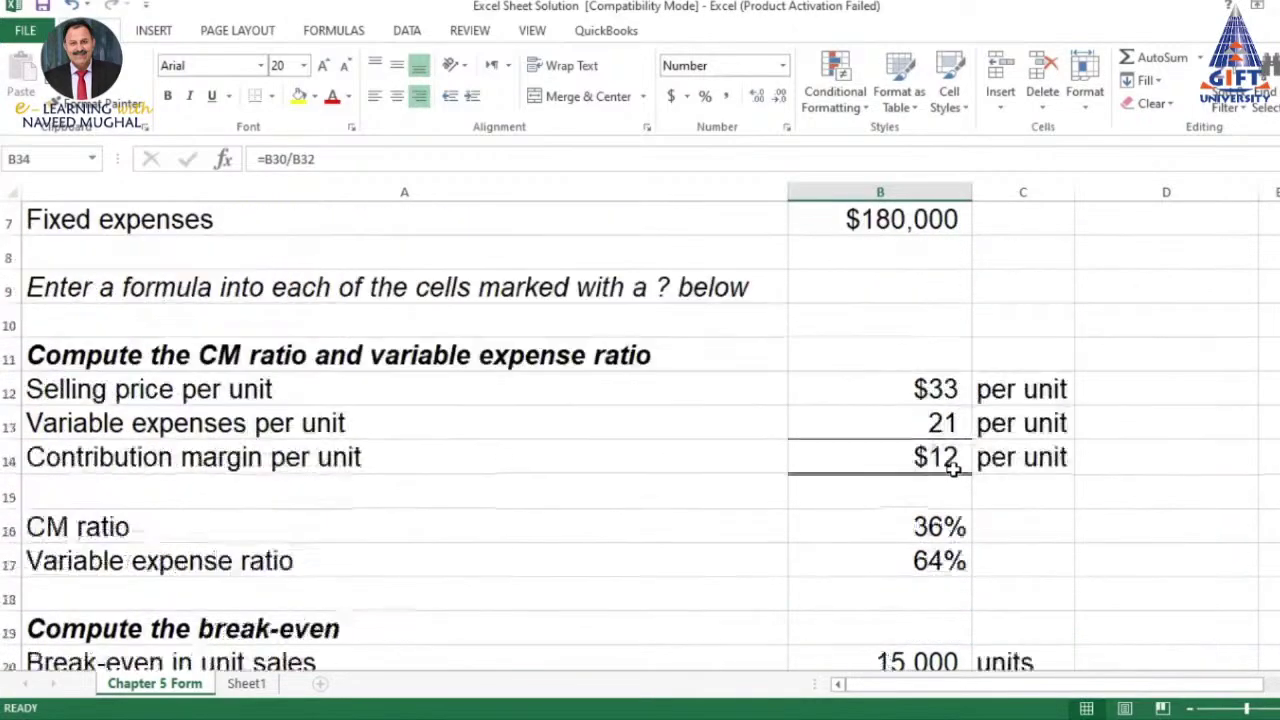
scroll(954, 468, "up", 2)
left_click(920, 328)
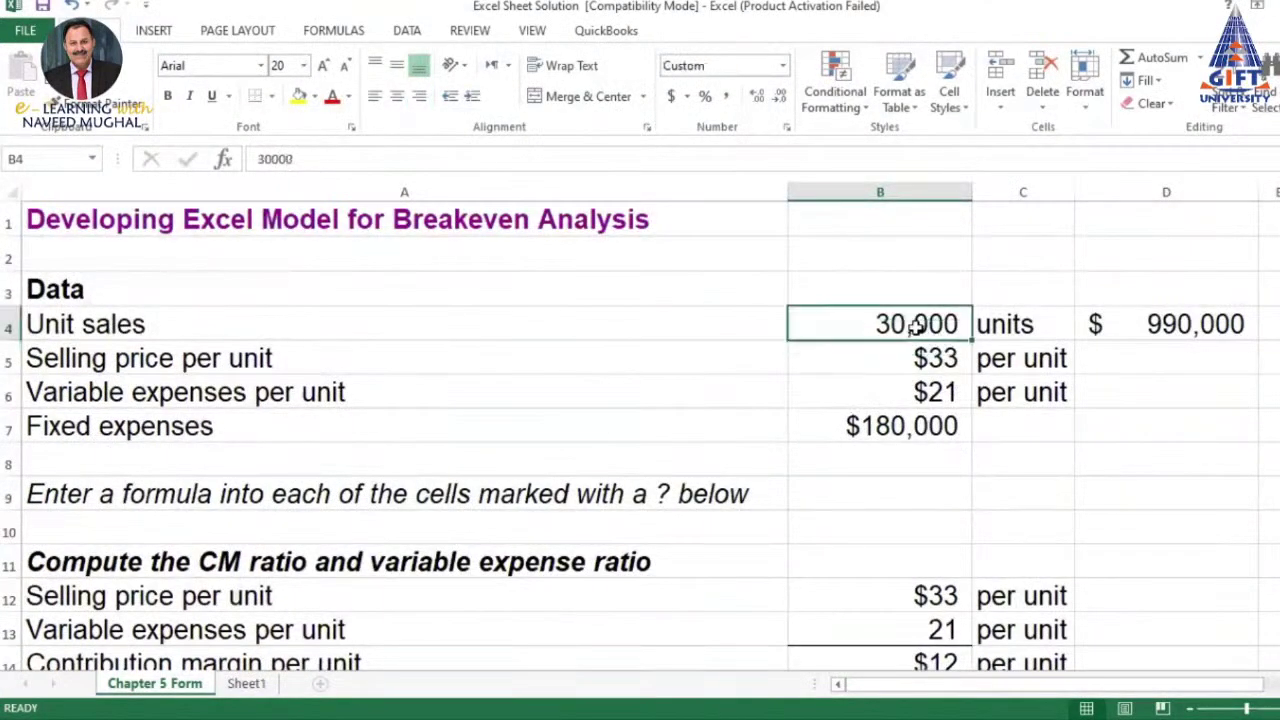
type("2400")
key("Return")
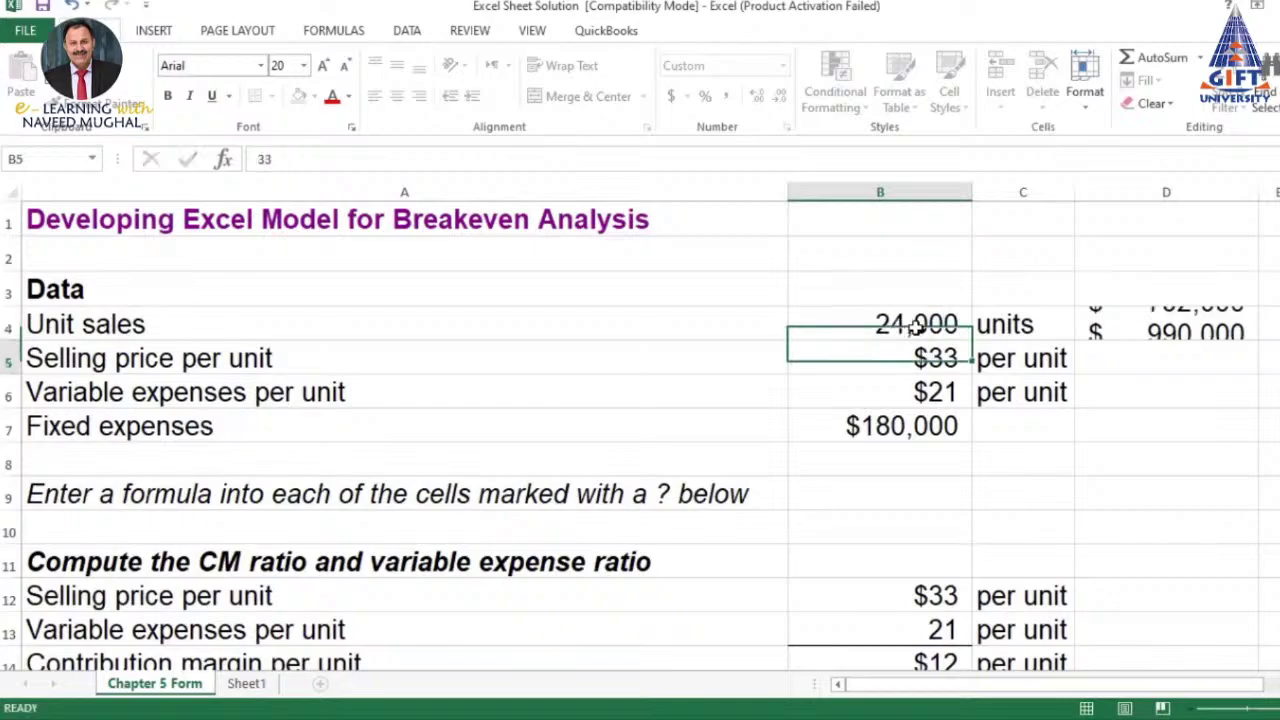
scroll(930, 340, "down", 2)
scroll(940, 345, "down", 5)
scroll(943, 348, "down", 1)
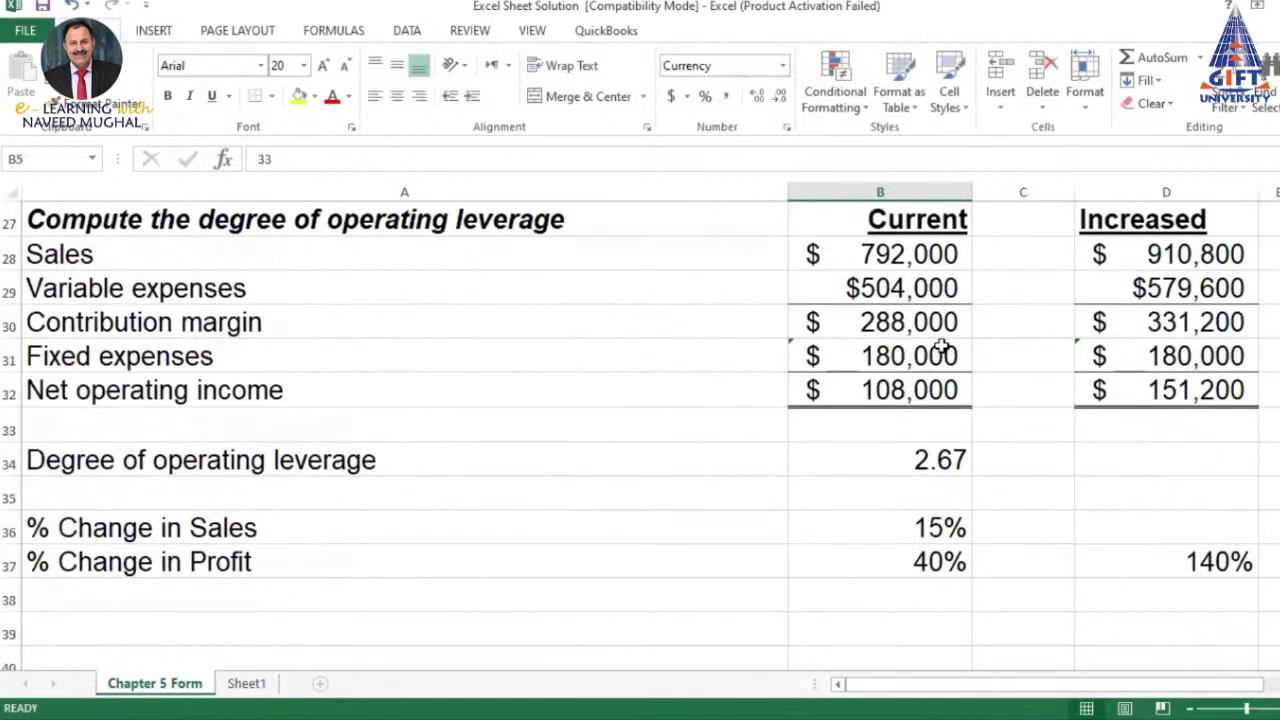
scroll(955, 338, "up", 1)
scroll(957, 342, "down", 1)
scroll(963, 364, "down", 1)
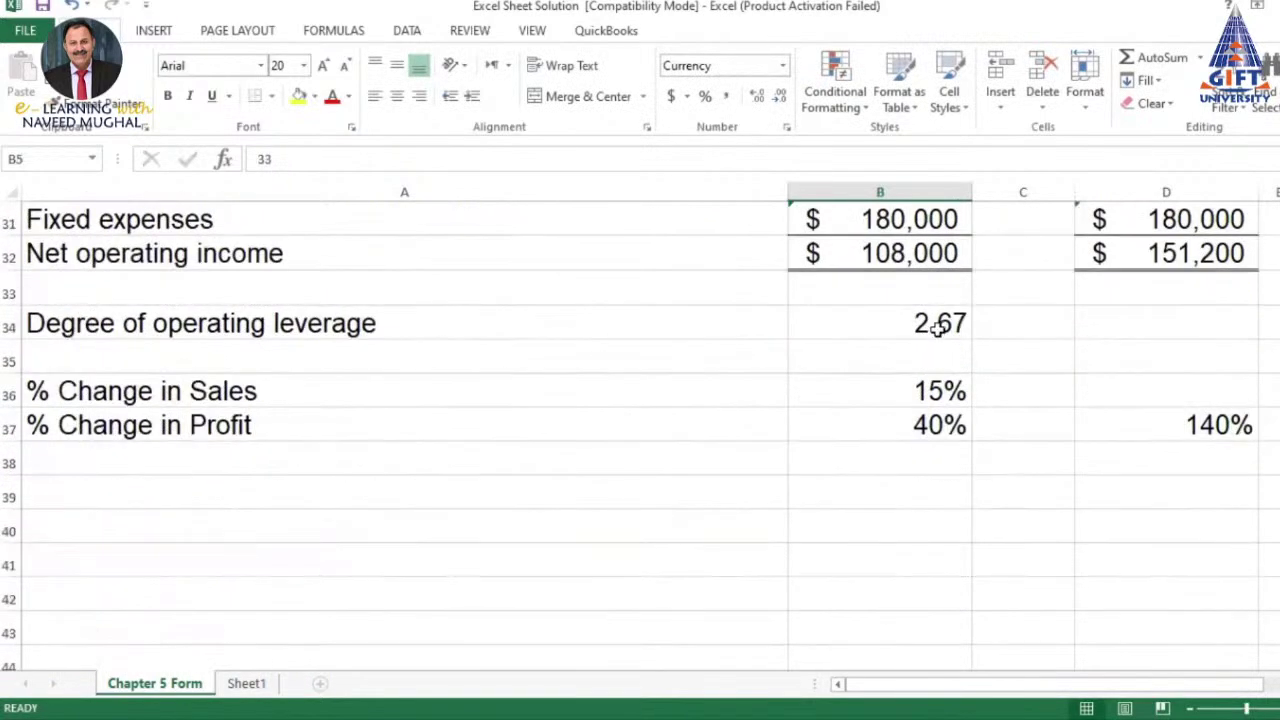
left_click(937, 328)
scroll(971, 350, "up", 3)
scroll(970, 355, "up", 7)
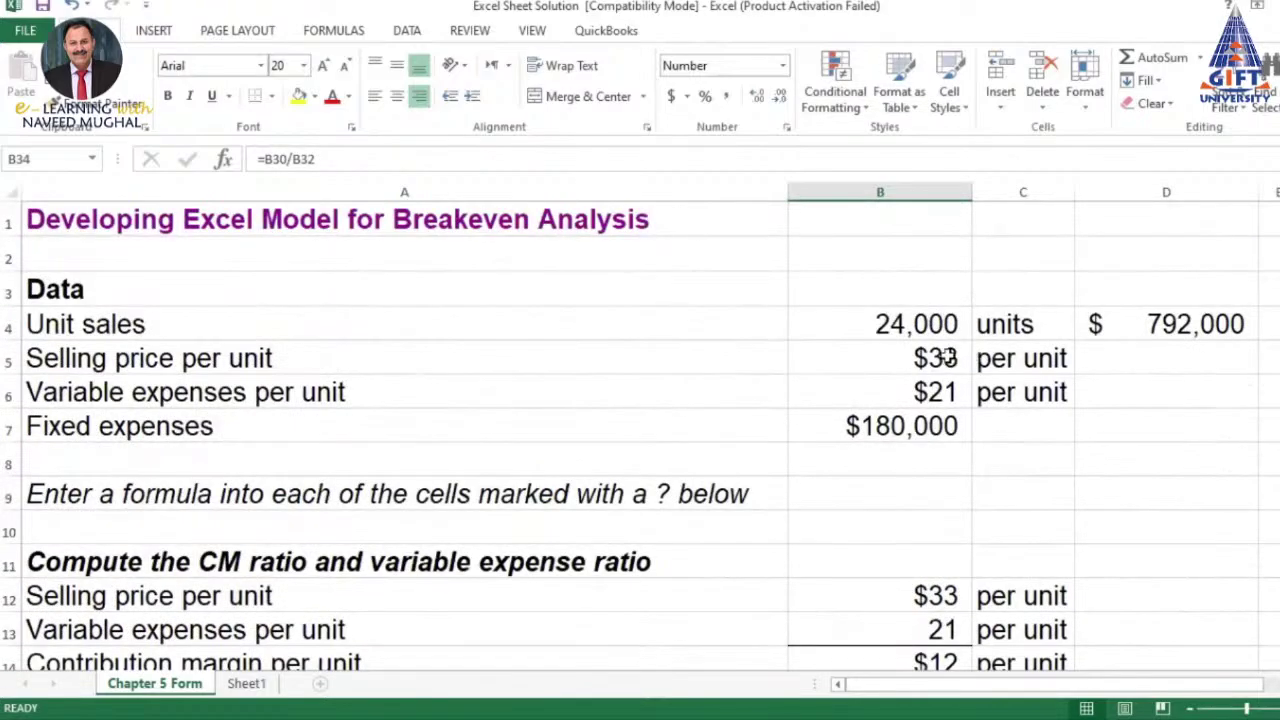
left_click(912, 366)
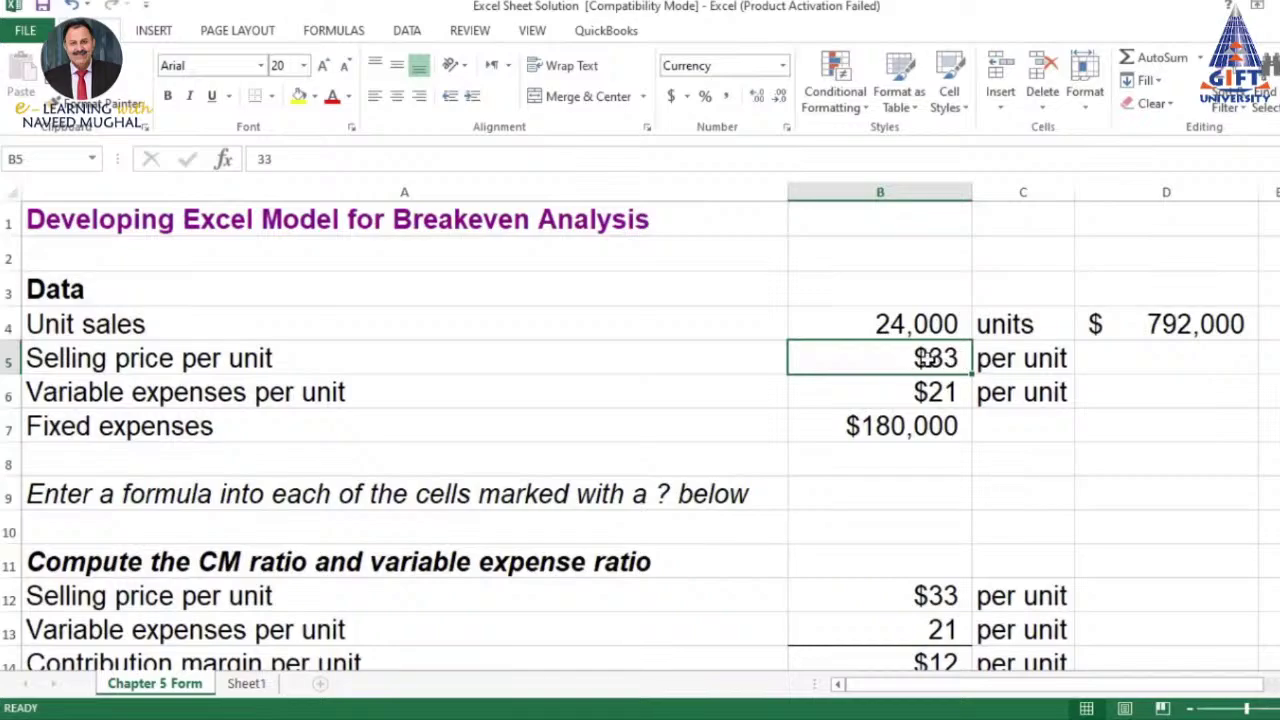
scroll(935, 358, "down", 4)
scroll(940, 363, "down", 7)
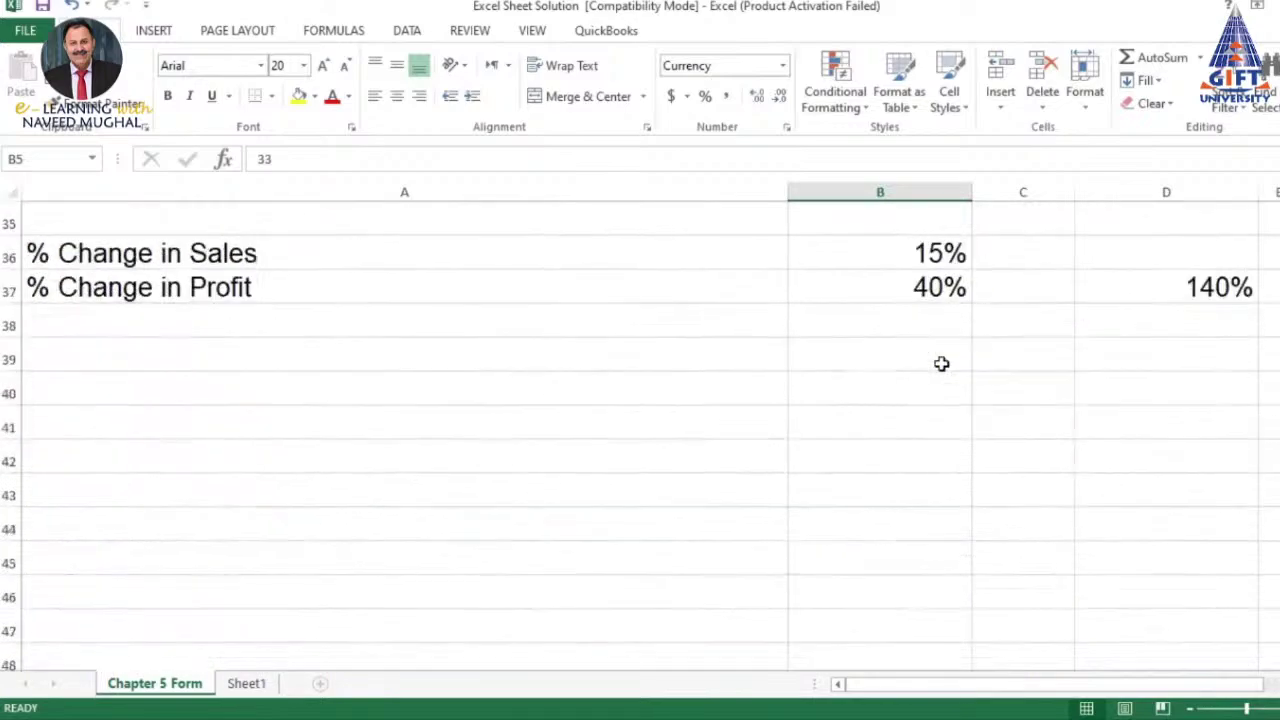
scroll(940, 363, "up", 1)
scroll(940, 363, "up", 3)
scroll(947, 368, "up", 2)
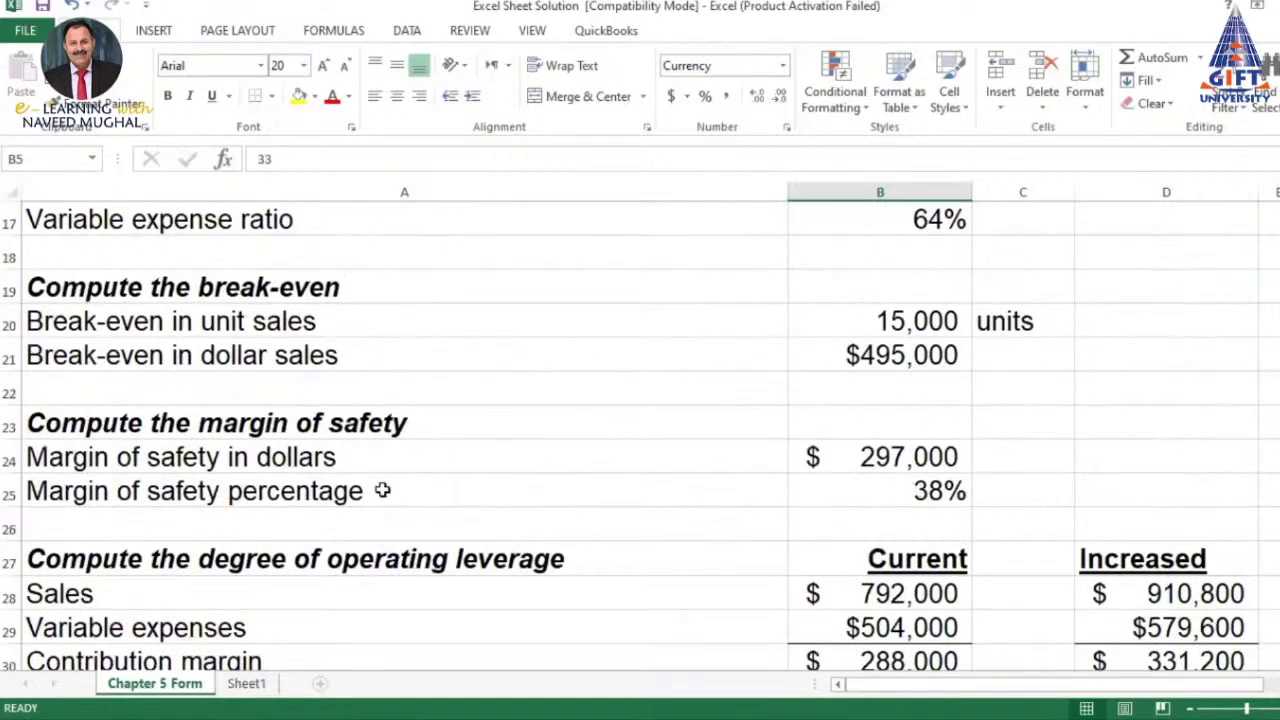
left_click(930, 490)
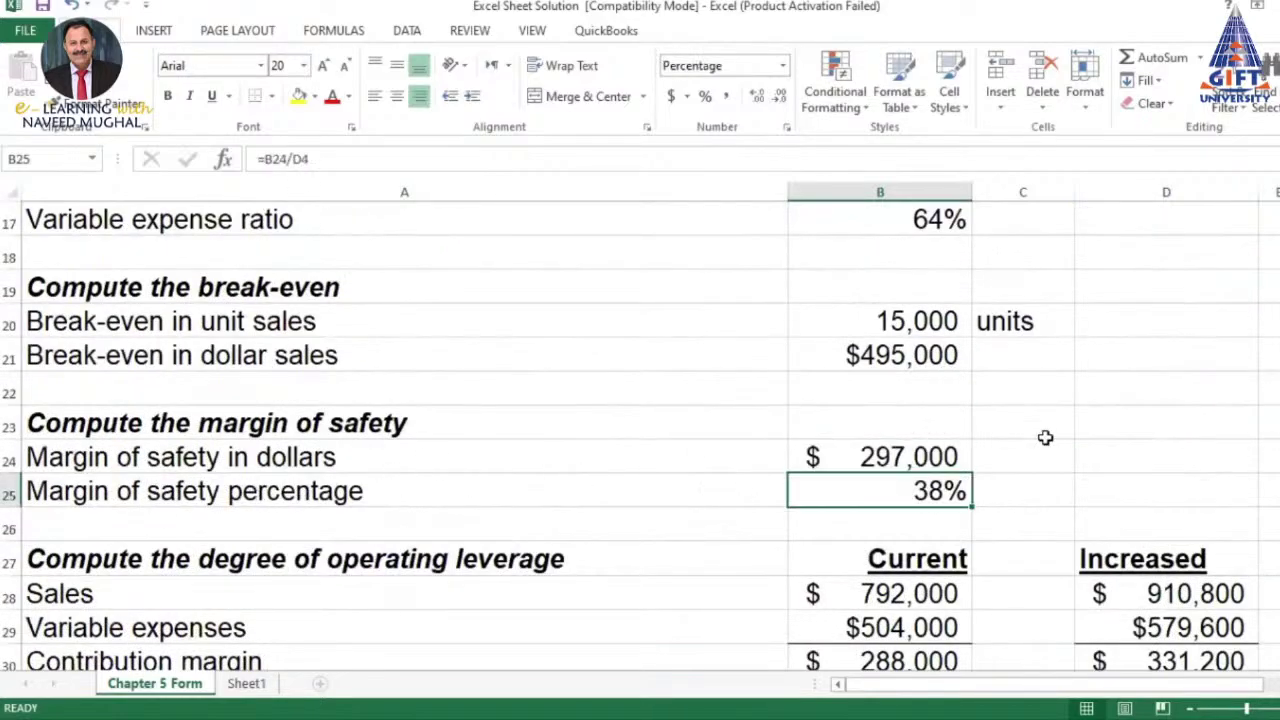
scroll(1049, 427, "up", 2)
scroll(1049, 427, "up", 4)
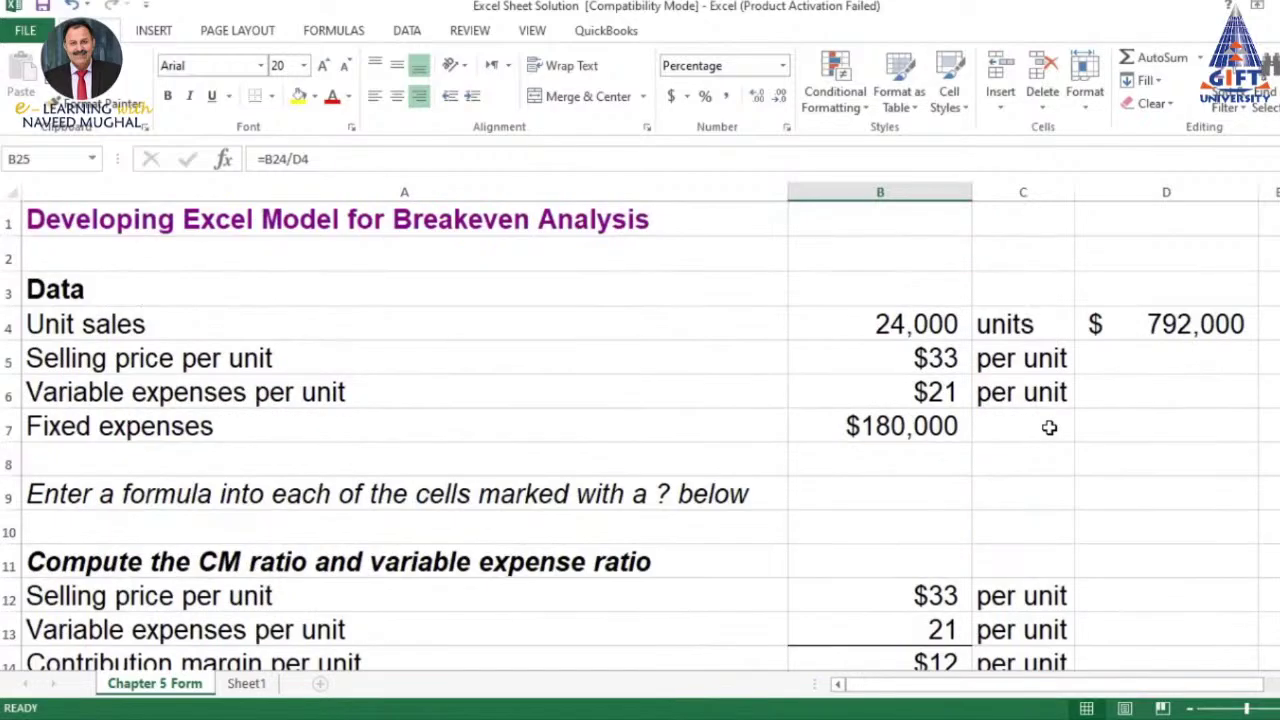
scroll(1049, 427, "down", 7)
scroll(1049, 427, "down", 1)
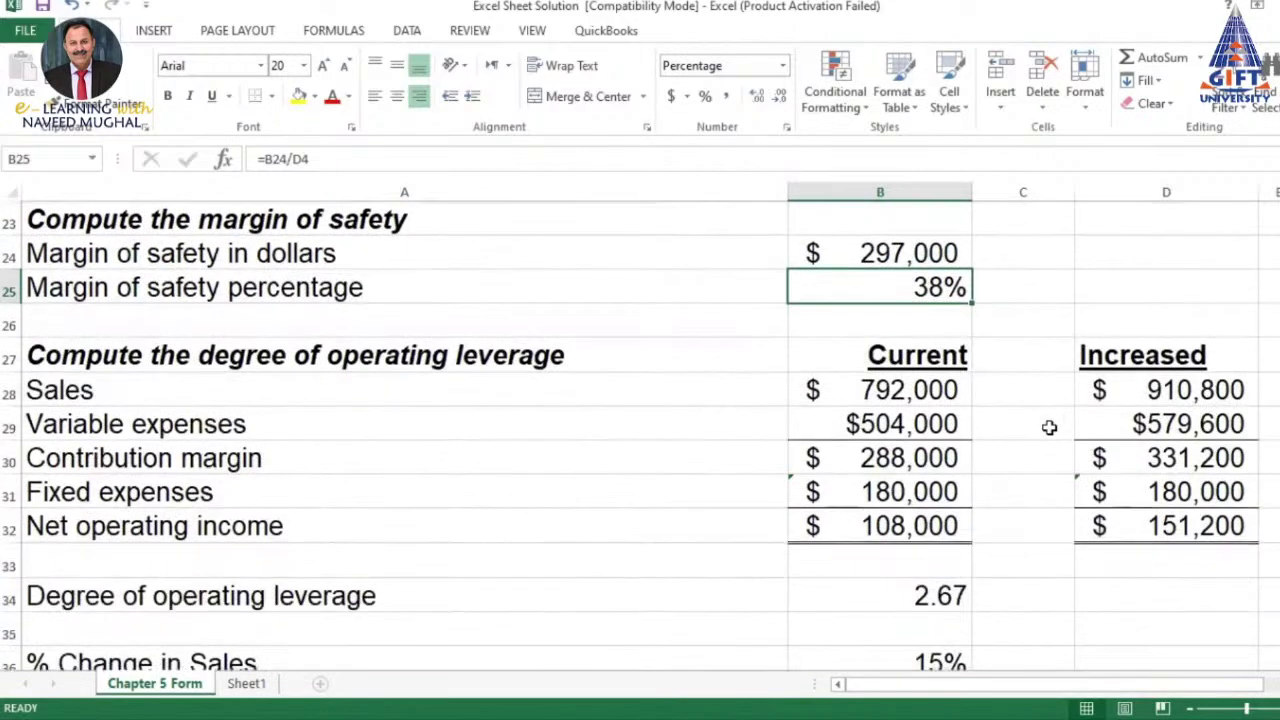
scroll(1040, 427, "up", 1)
scroll(918, 478, "down", 2)
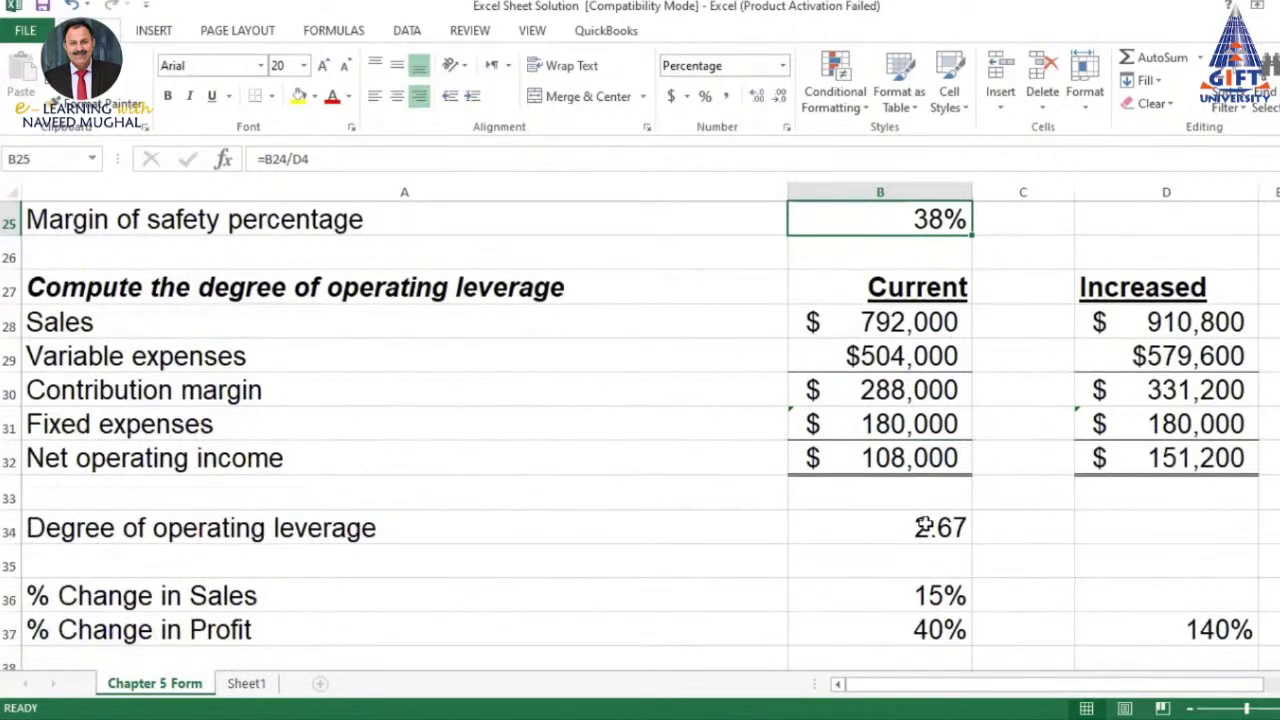
left_click(935, 526)
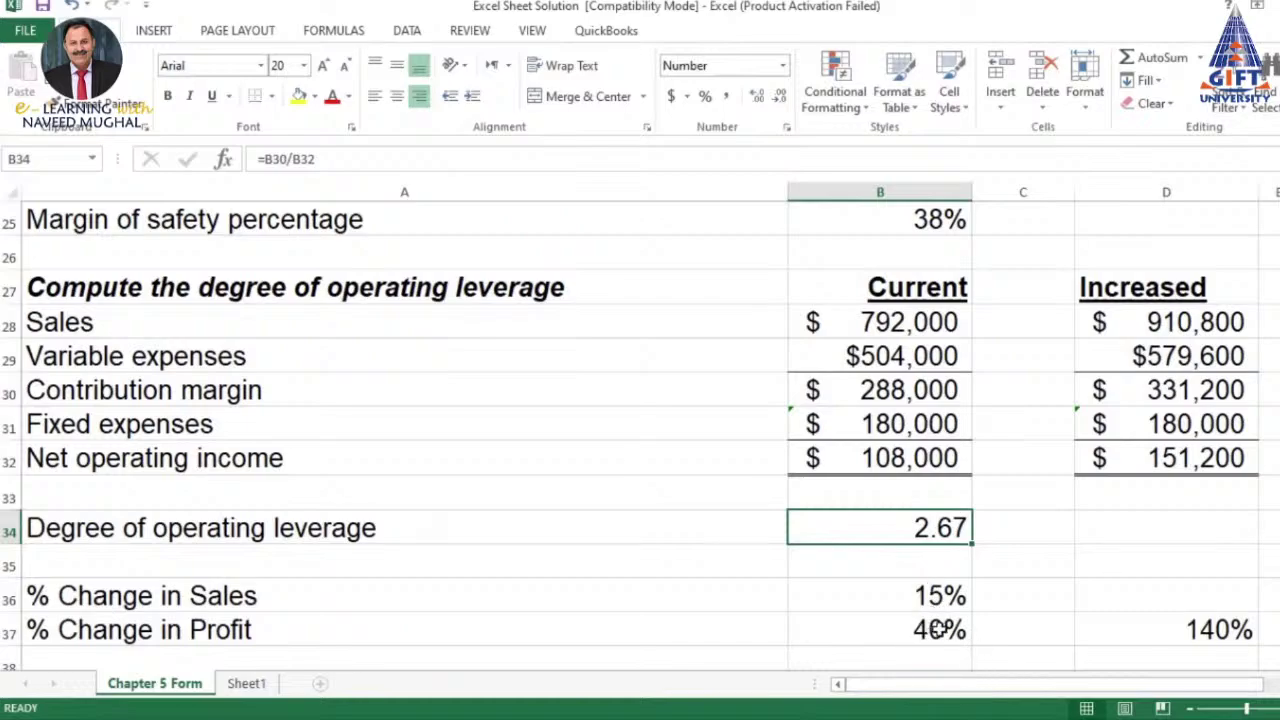
scroll(937, 617, "up", 1)
scroll(931, 603, "up", 2)
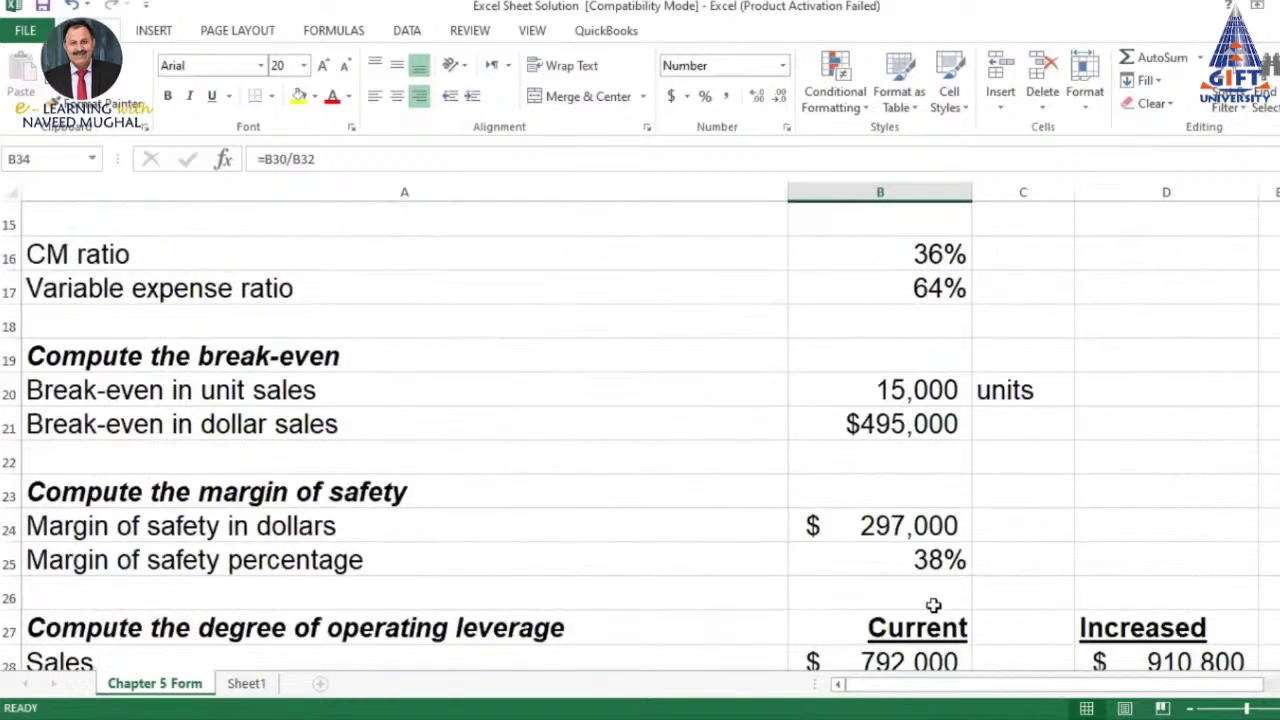
scroll(931, 600, "up", 5)
Enter $240,000 as the fixed expenses in B7 and $30 as the selling price in B5
left_click(898, 440)
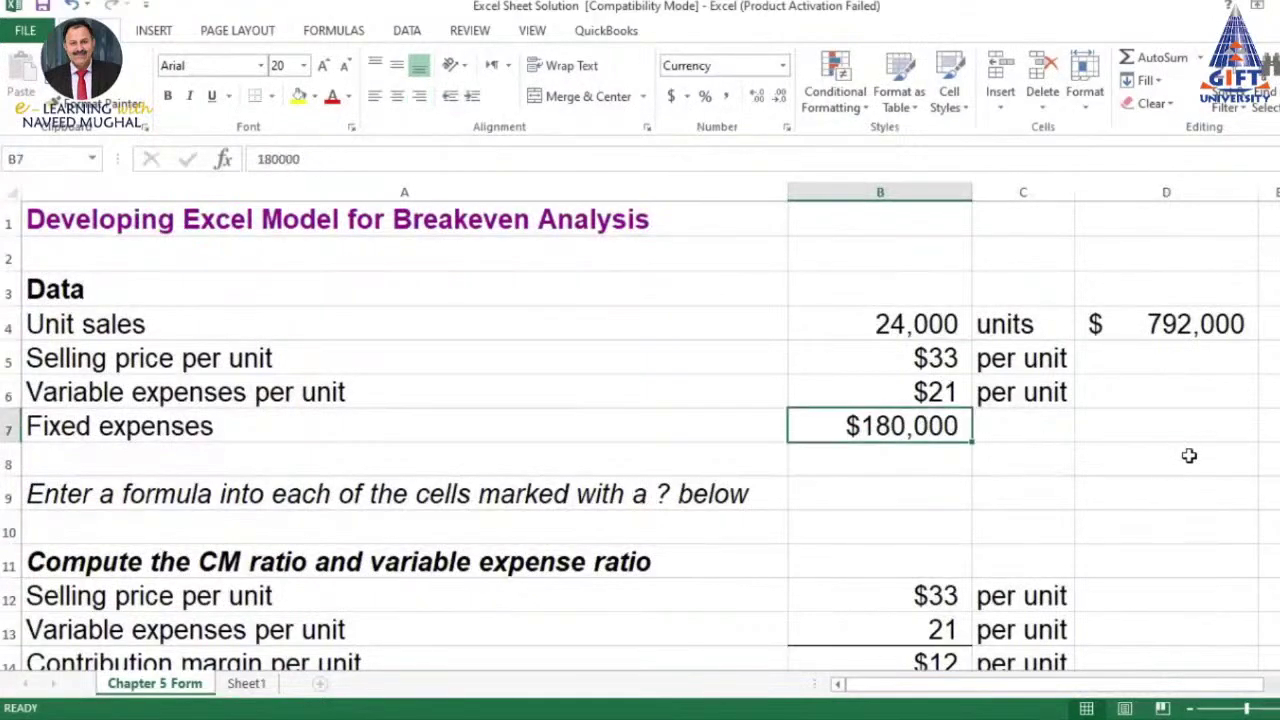
type("240")
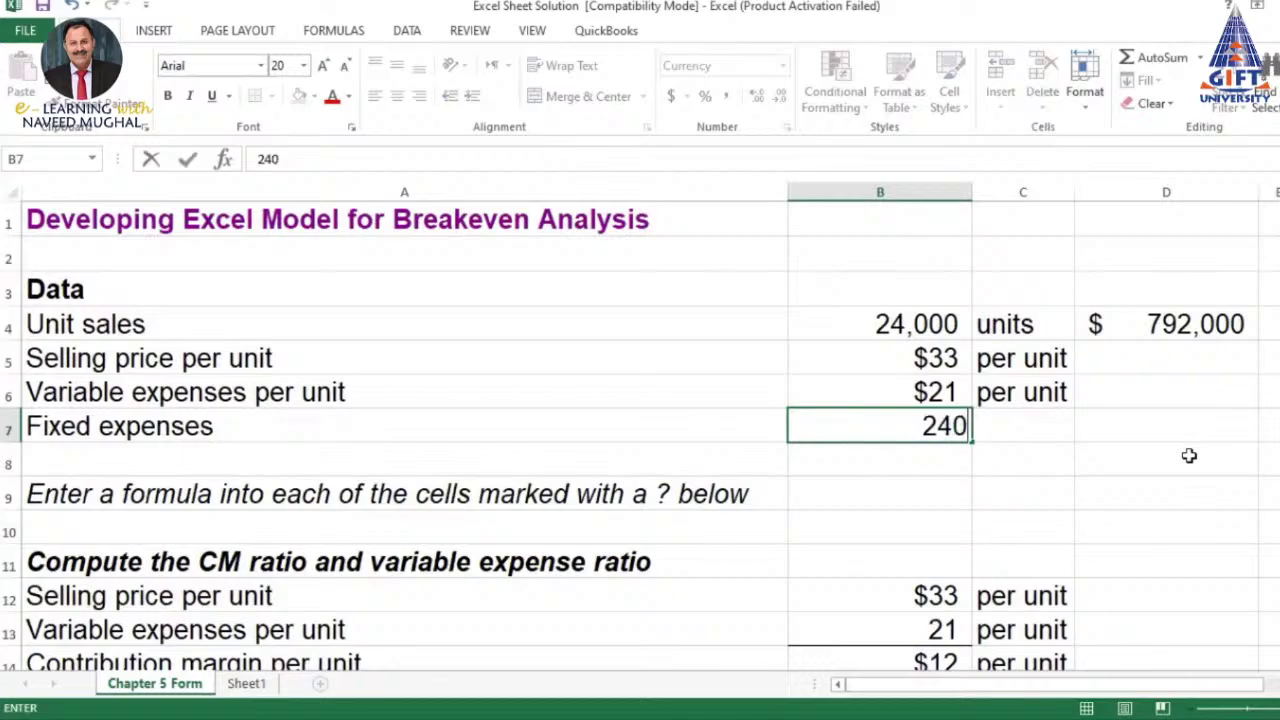
type(",0000")
key("Return")
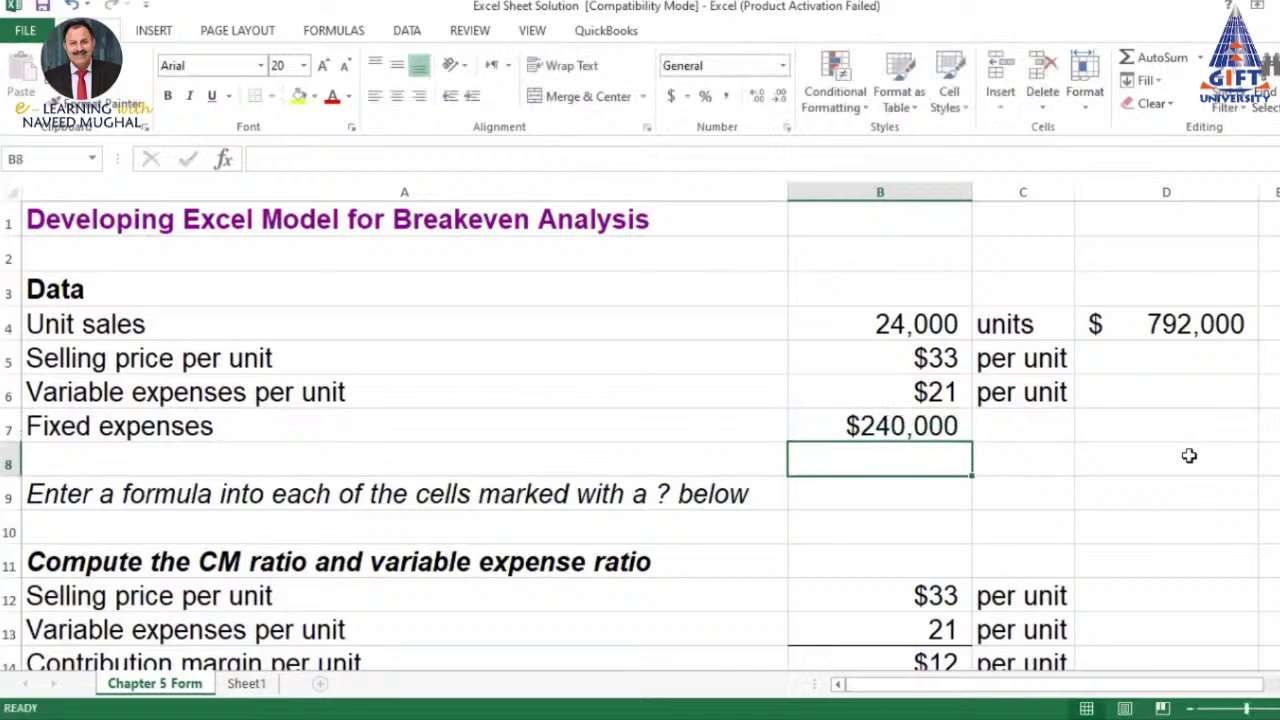
left_click(924, 355)
type("30")
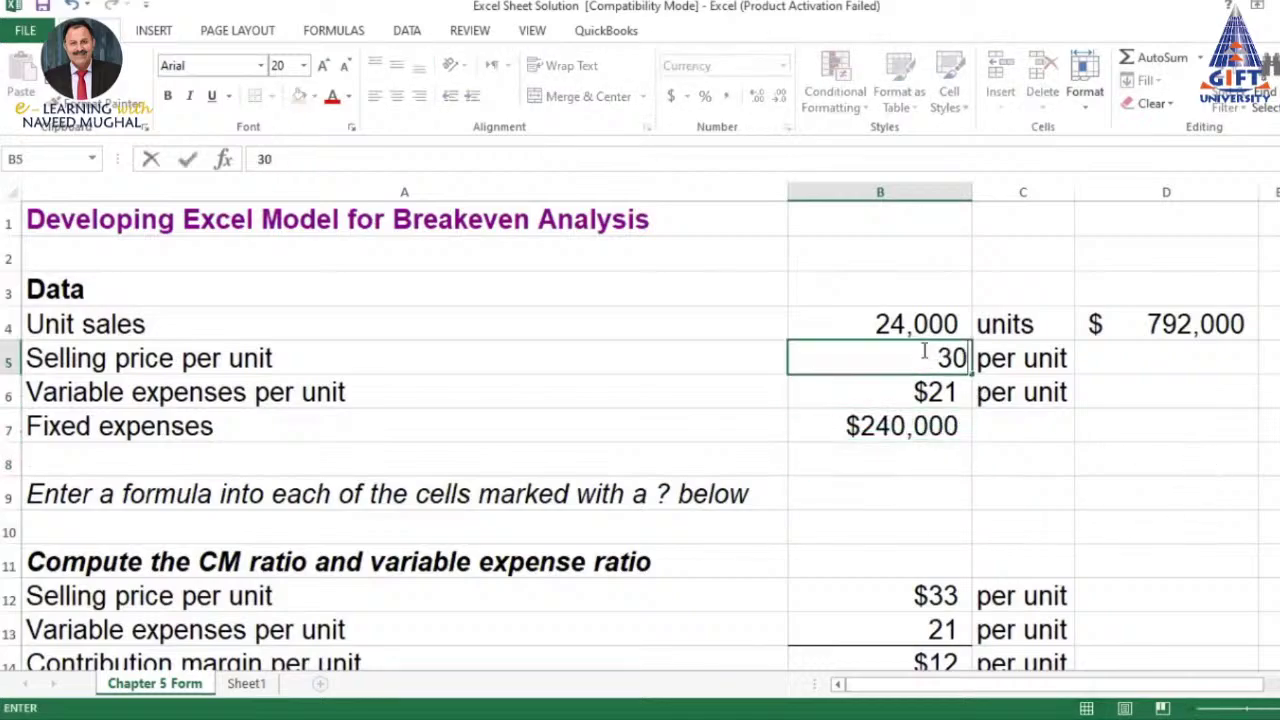
key("Return")
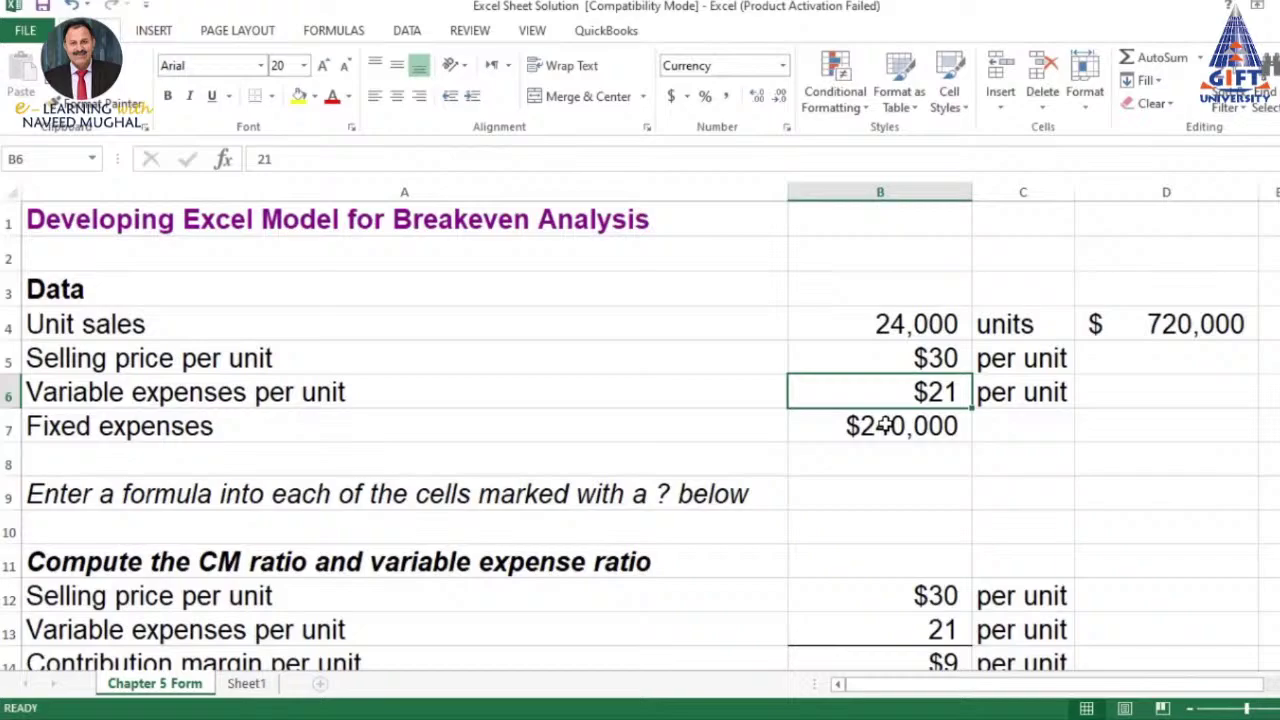
Review the recalculated CM ratio and variable expense ratio
scroll(890, 415, "down", 1)
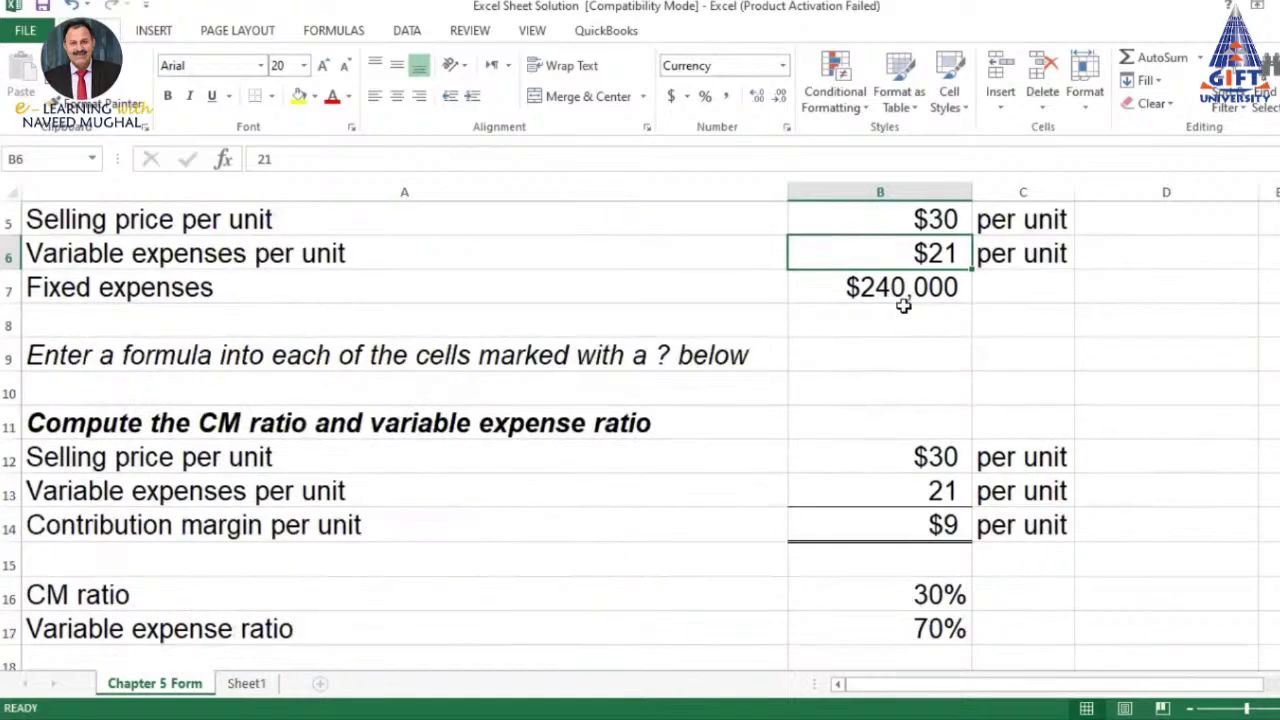
scroll(901, 305, "down", 2)
scroll(901, 305, "down", 1)
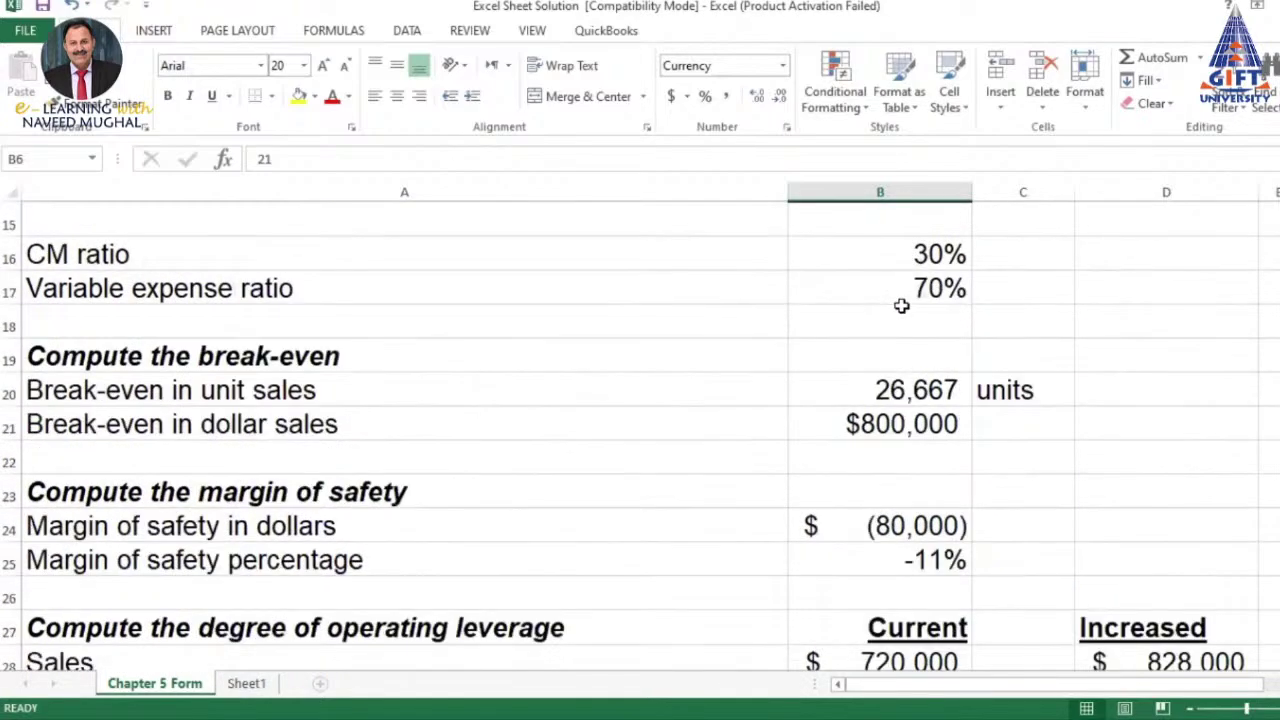
scroll(900, 306, "up", 1)
scroll(900, 334, "up", 1)
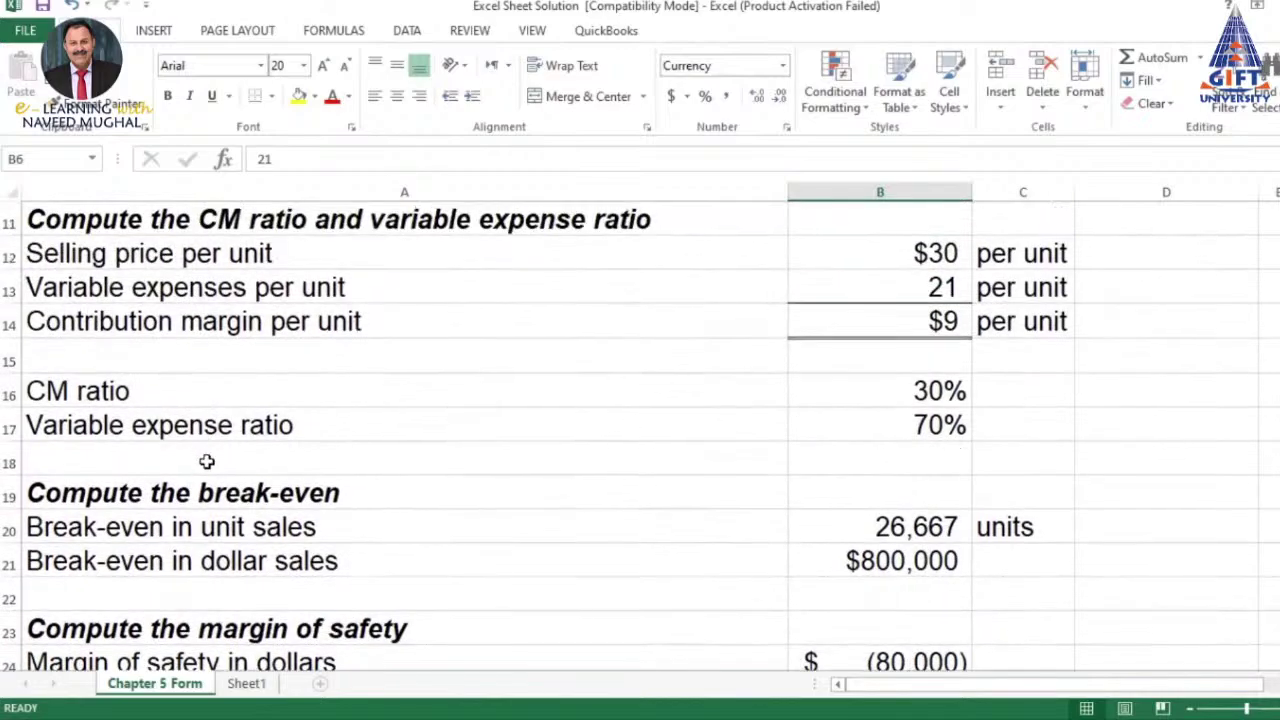
left_click(932, 390)
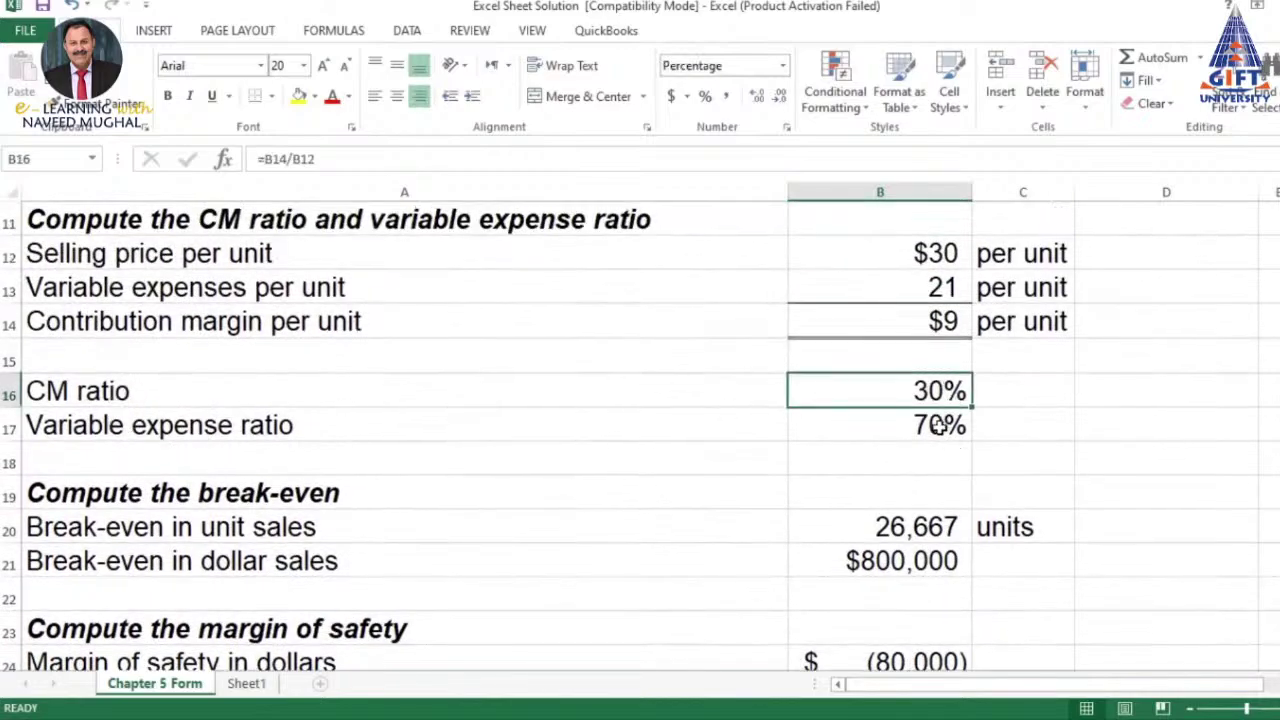
left_click(937, 425)
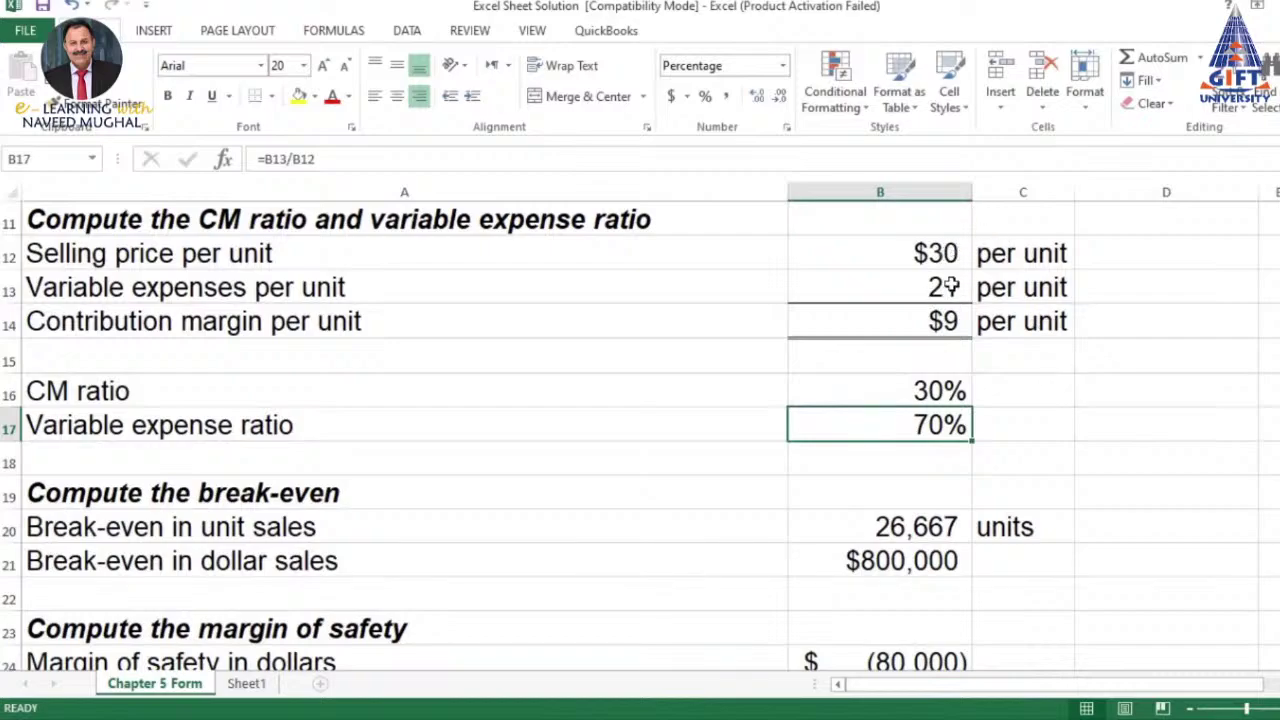
Check the new break-even of 26,667 units and the negative −11% margin of safety
scroll(948, 287, "down", 2)
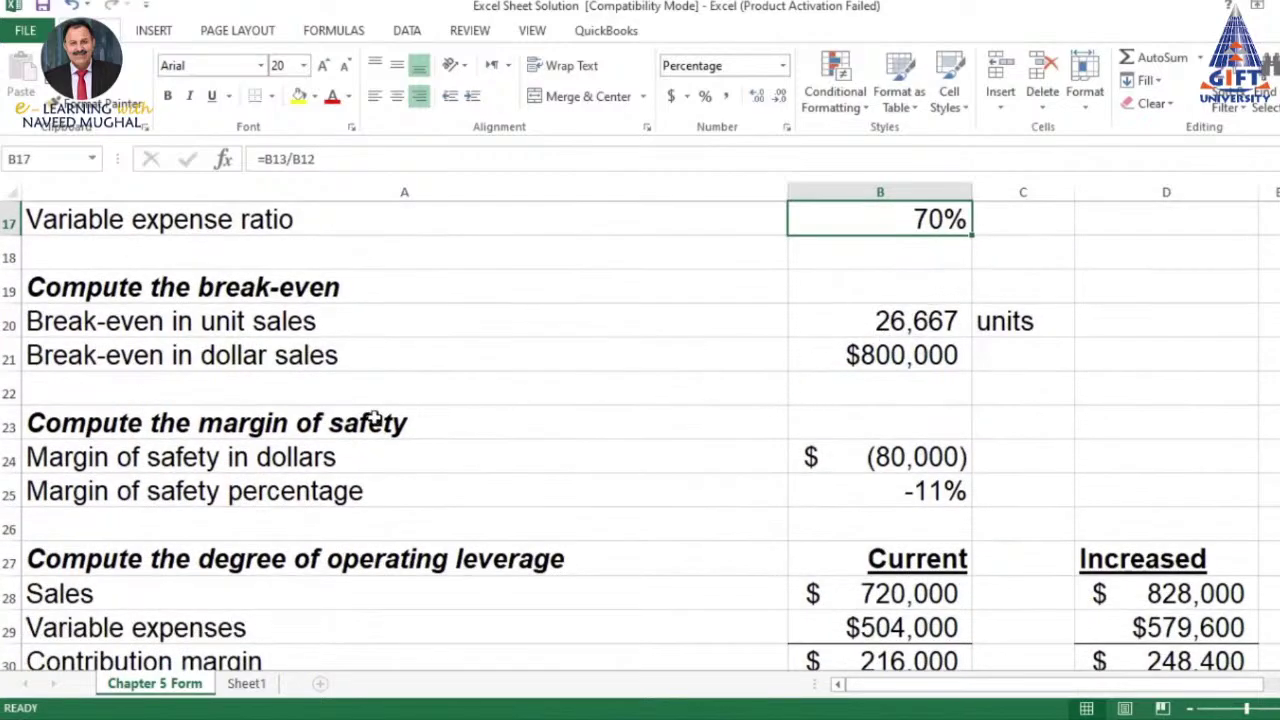
left_click(955, 362)
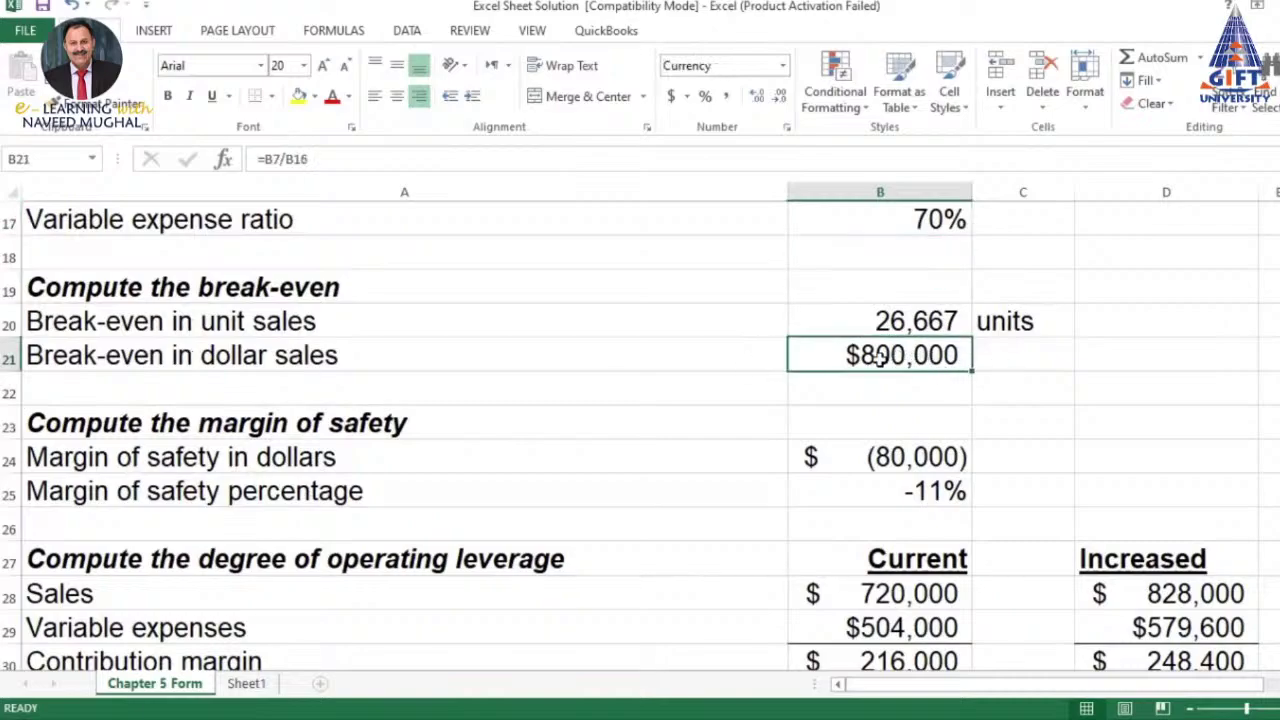
left_click(895, 320)
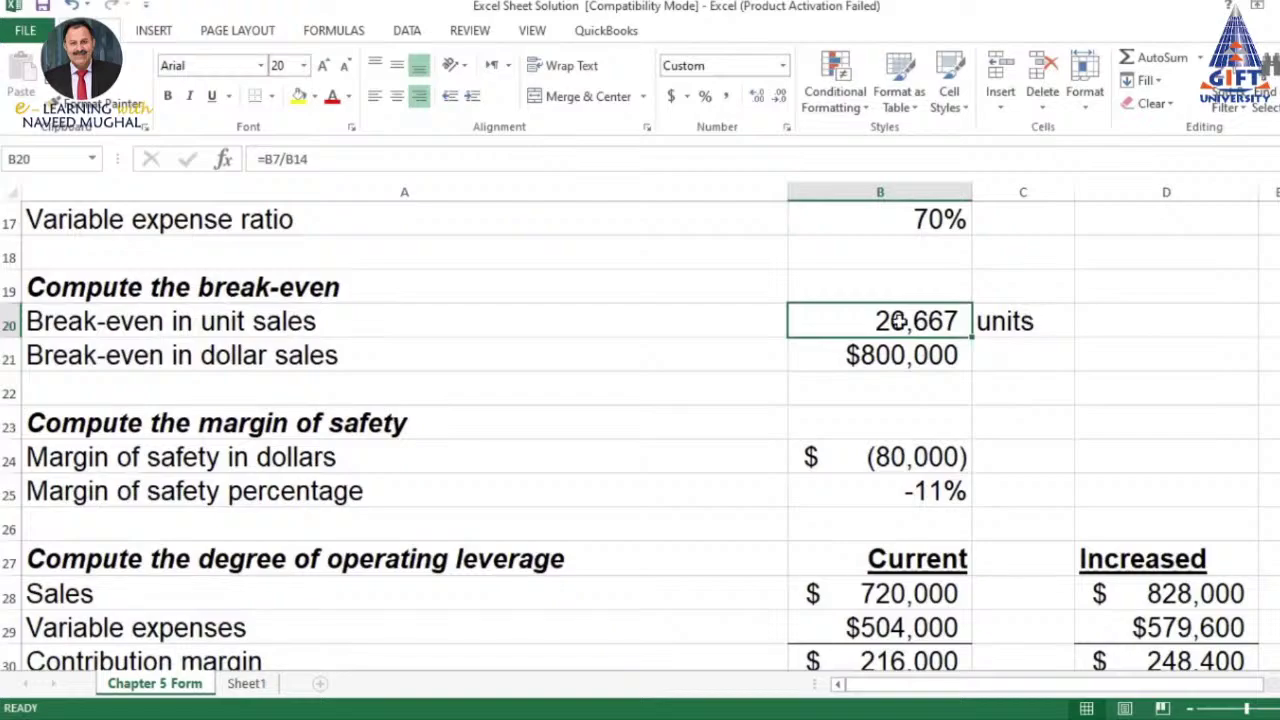
left_click(128, 462)
left_click(866, 455)
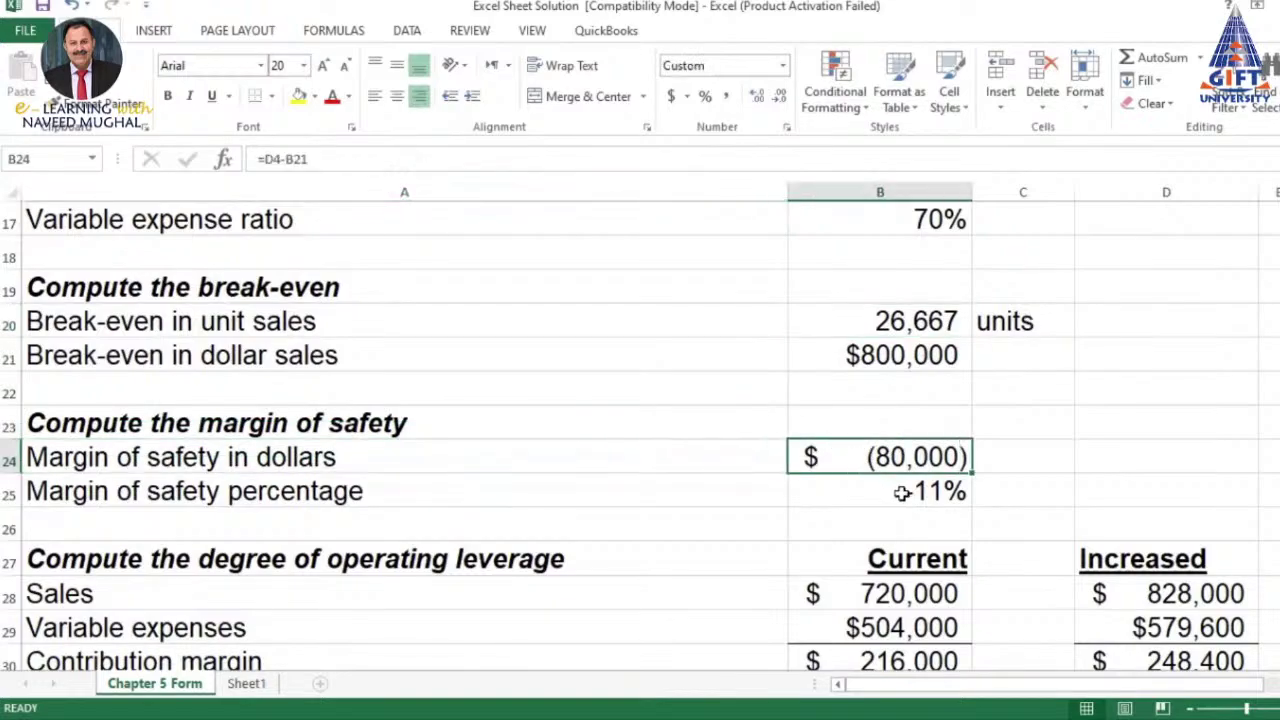
left_click(902, 492)
left_click_drag(909, 457, 903, 489)
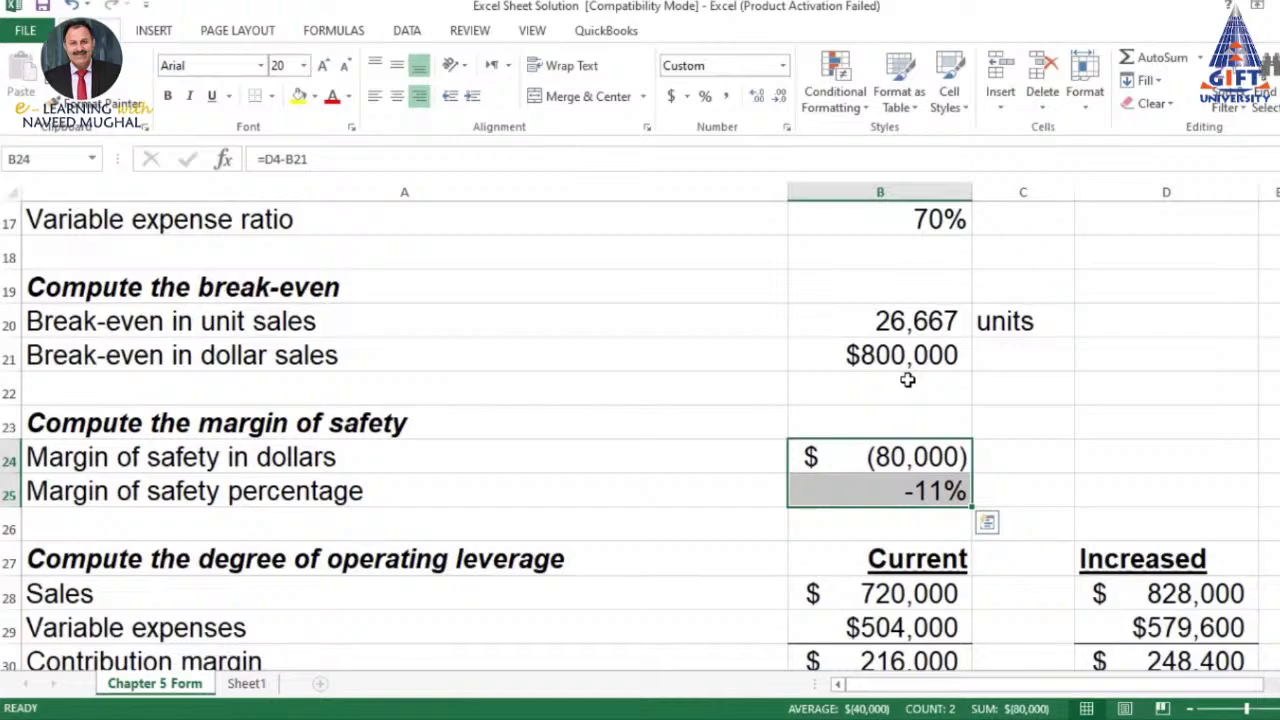
Inspect the $24,000 net operating loss and the −9.00 degree of operating leverage
scroll(907, 380, "up", 2)
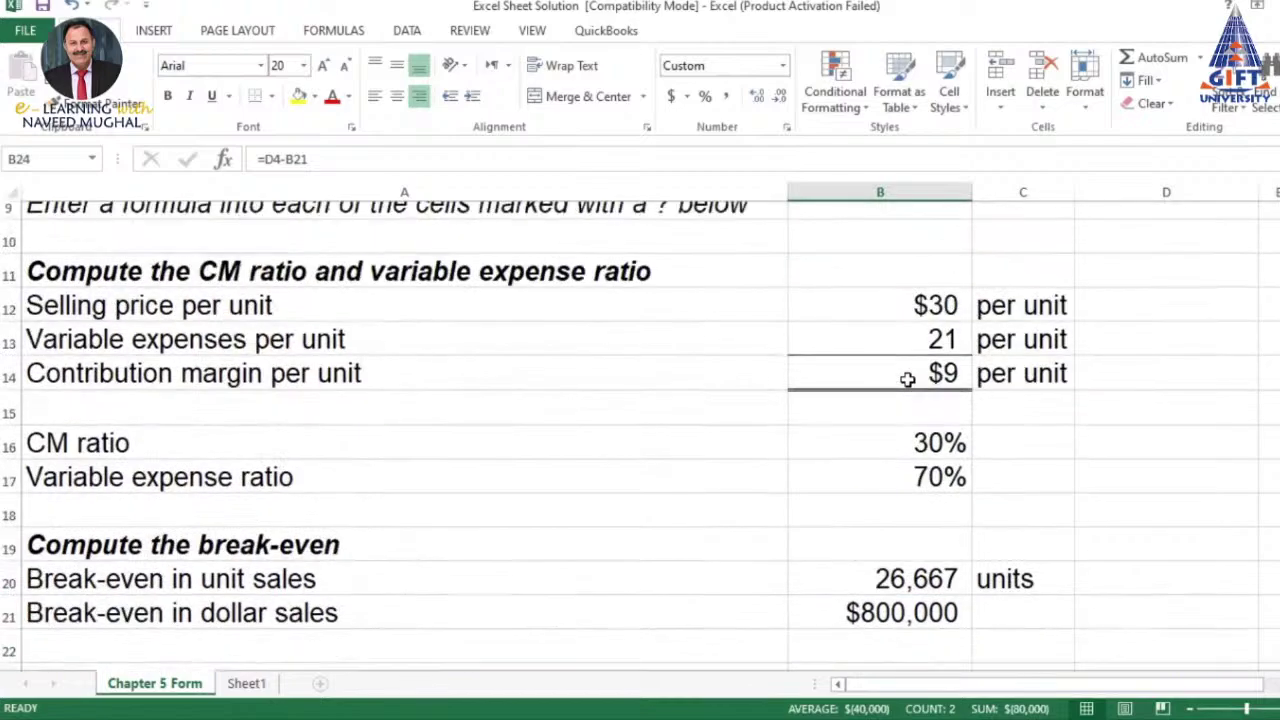
scroll(907, 380, "down", 3)
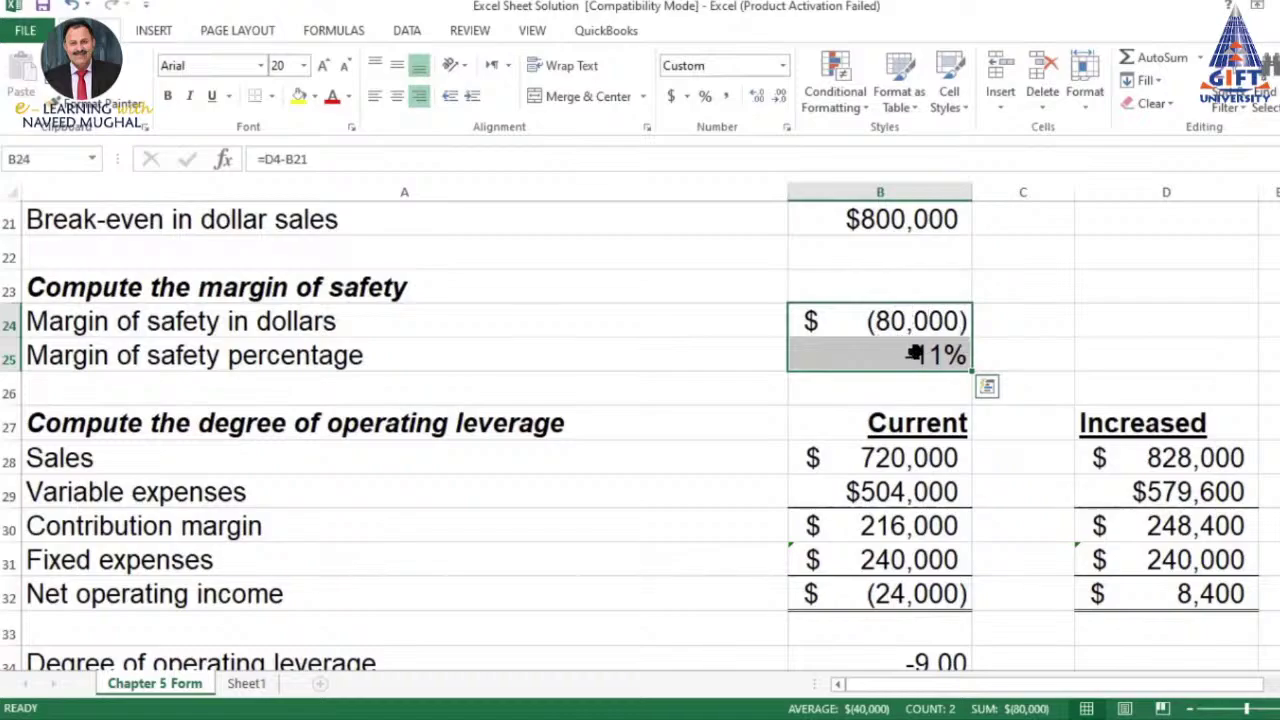
scroll(909, 376, "down", 2)
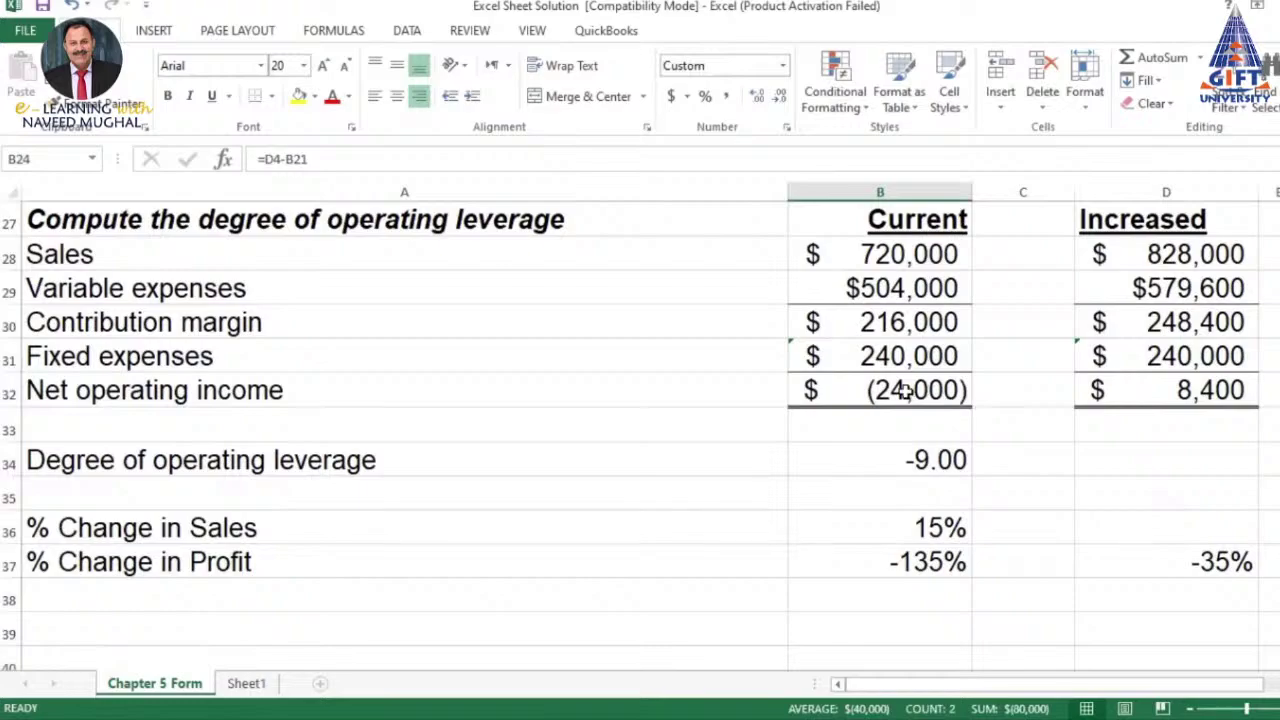
left_click(916, 392)
left_click(922, 459)
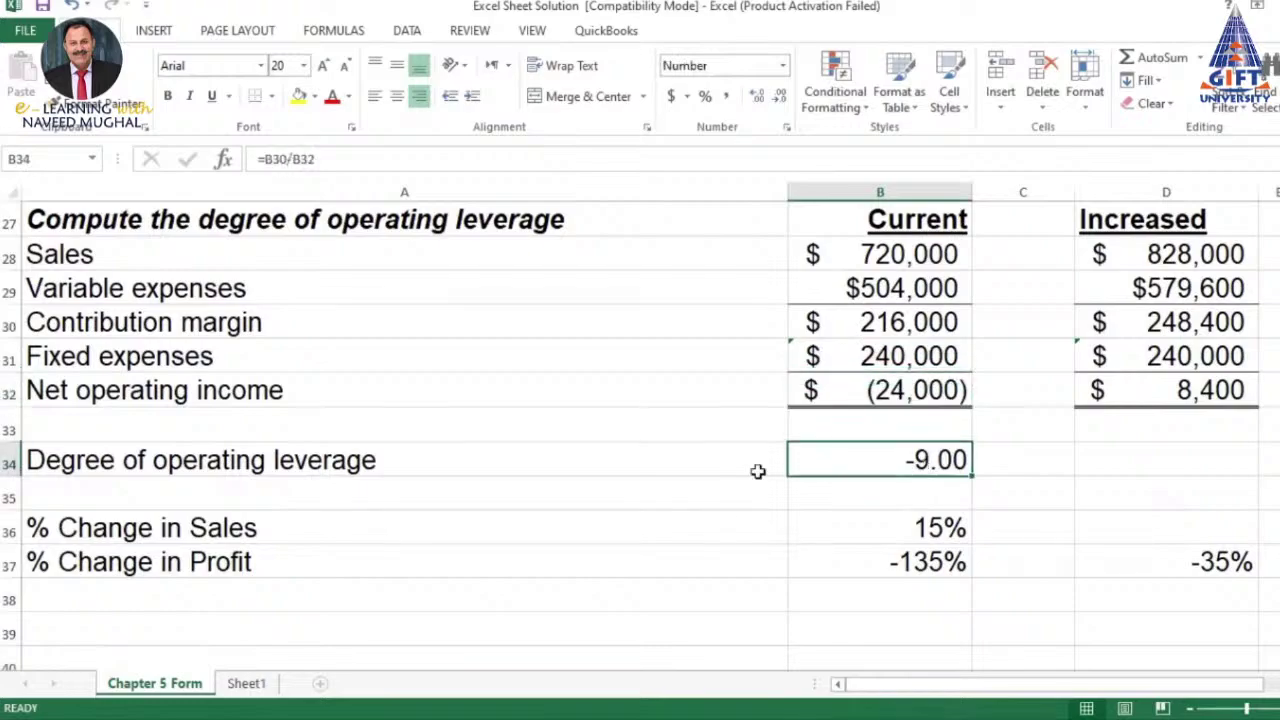
left_click(72, 461)
left_click(910, 455)
scroll(879, 571, "up", 2)
scroll(879, 571, "up", 2)
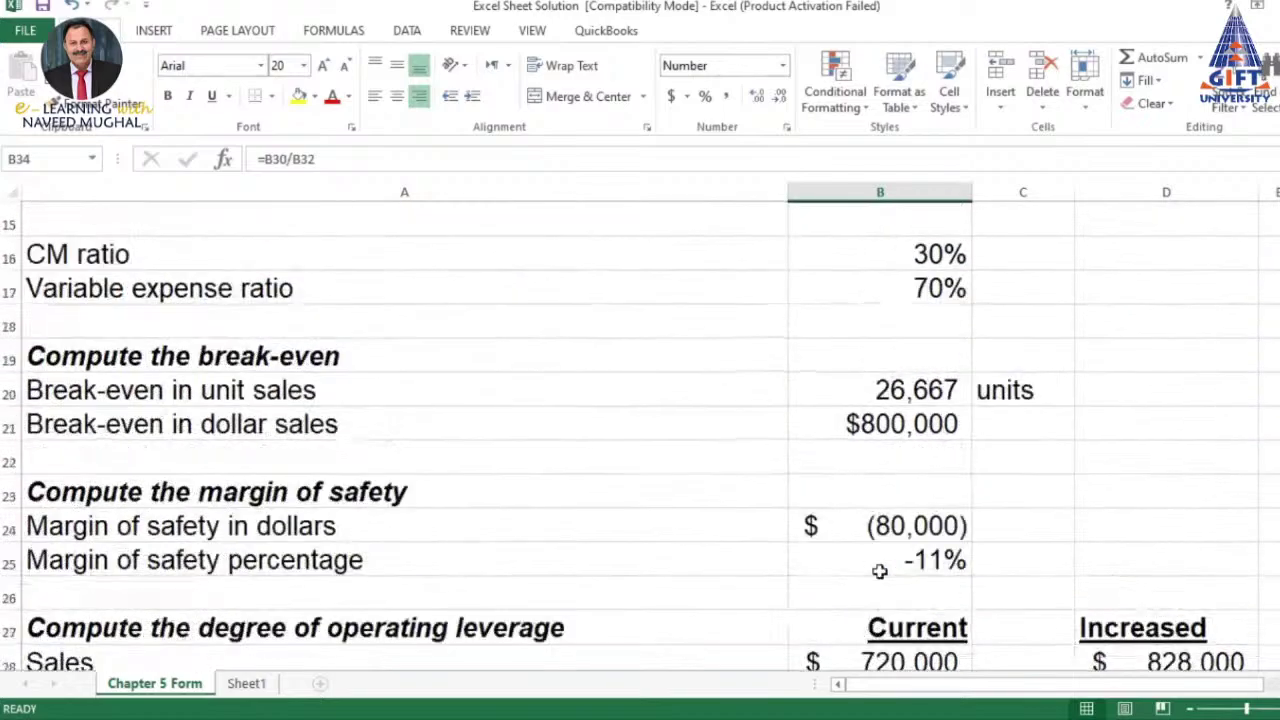
scroll(879, 571, "up", 1)
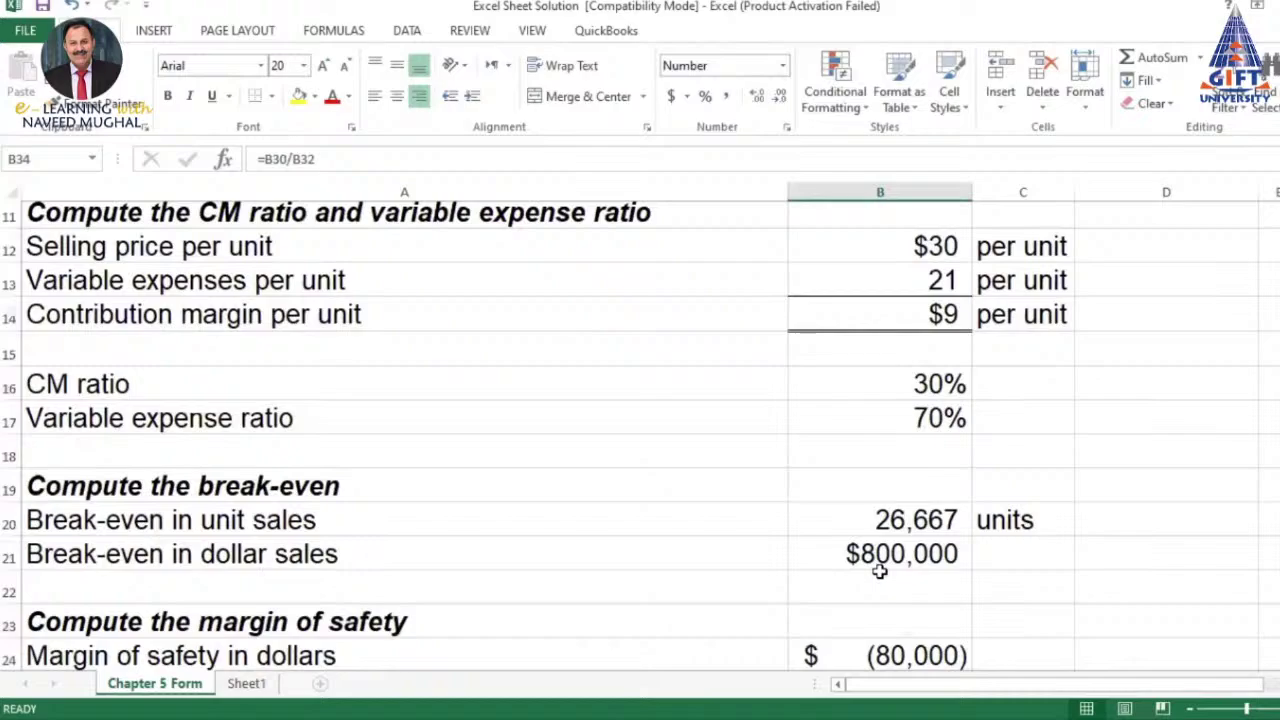
scroll(879, 571, "up", 3)
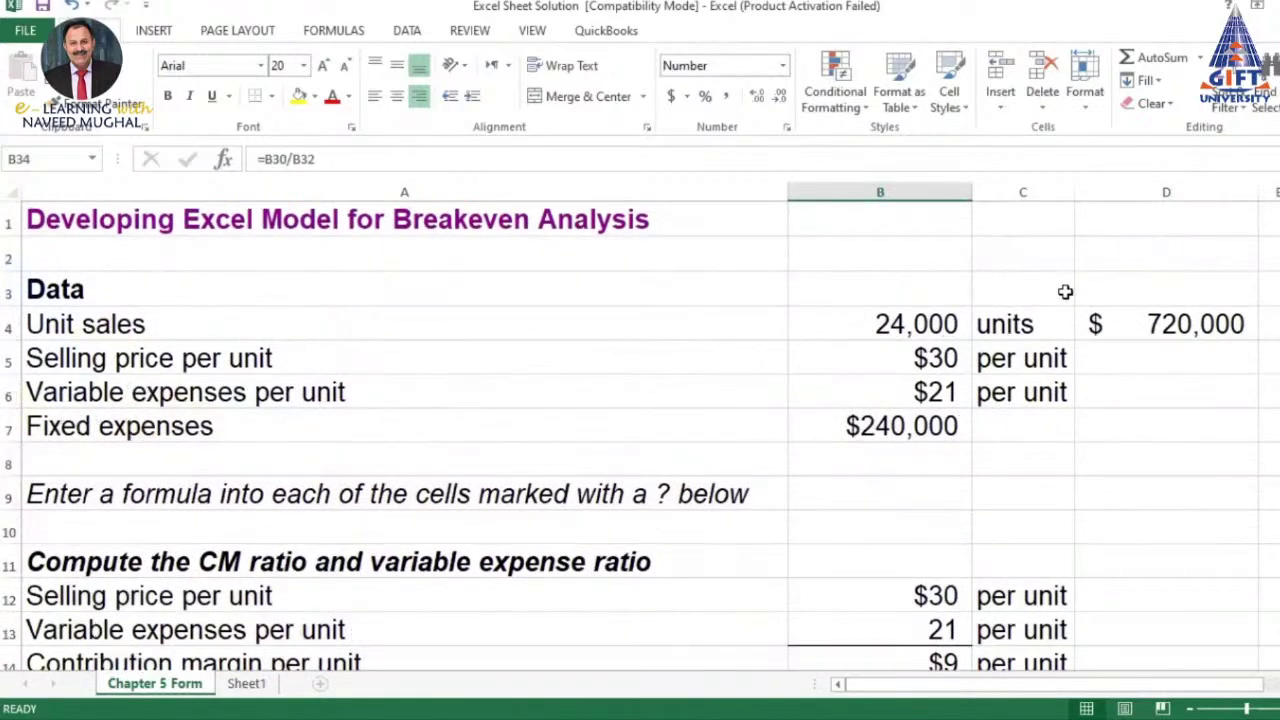